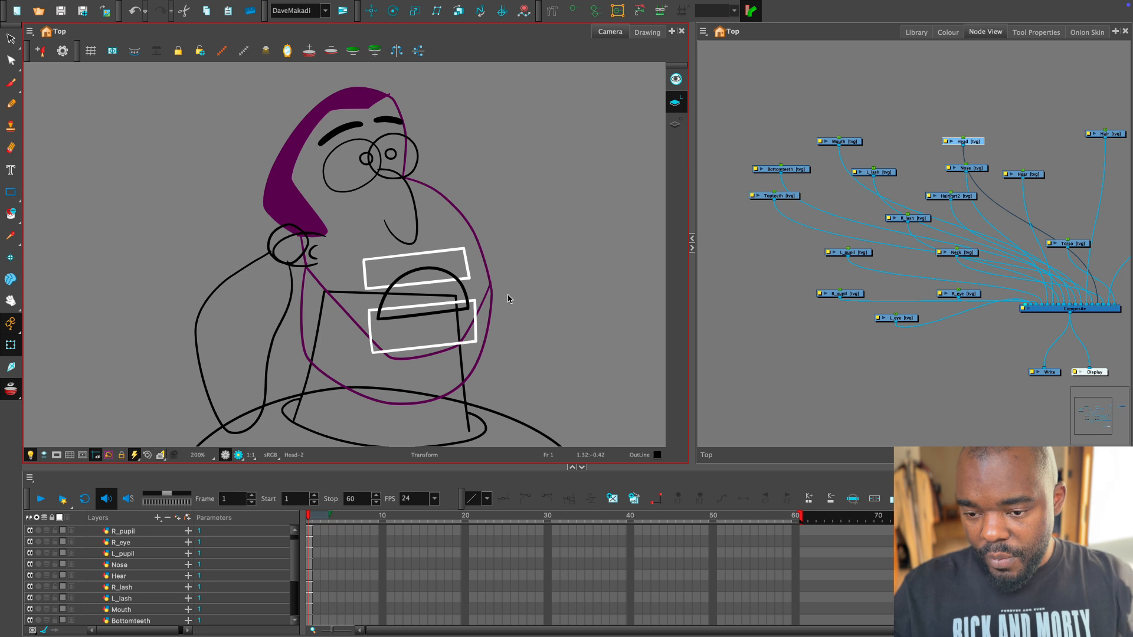
Activate the Paint tool and rename the Neck swatch in the Cutter palette to Skin.
left_click(11, 213)
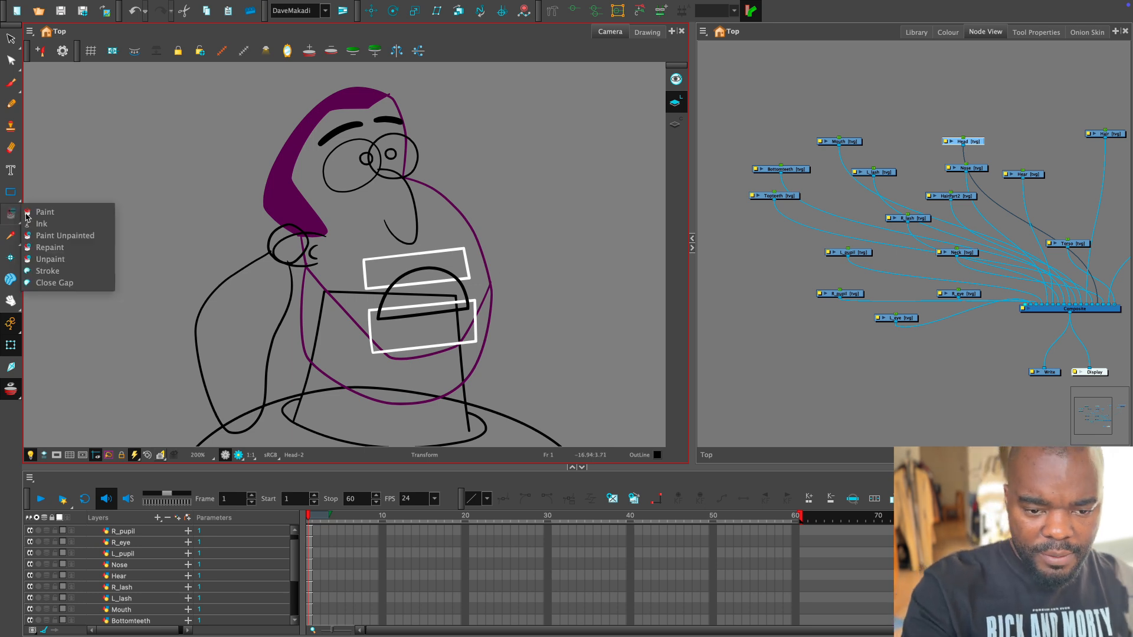
left_click(31, 214)
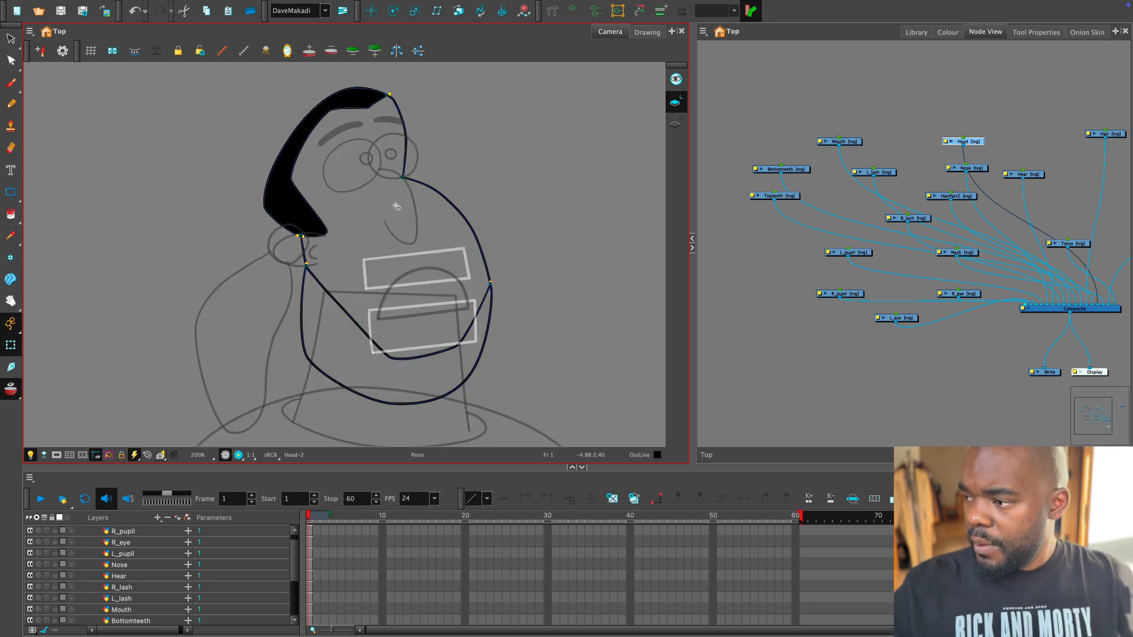
left_click(948, 32)
left_click(725, 423)
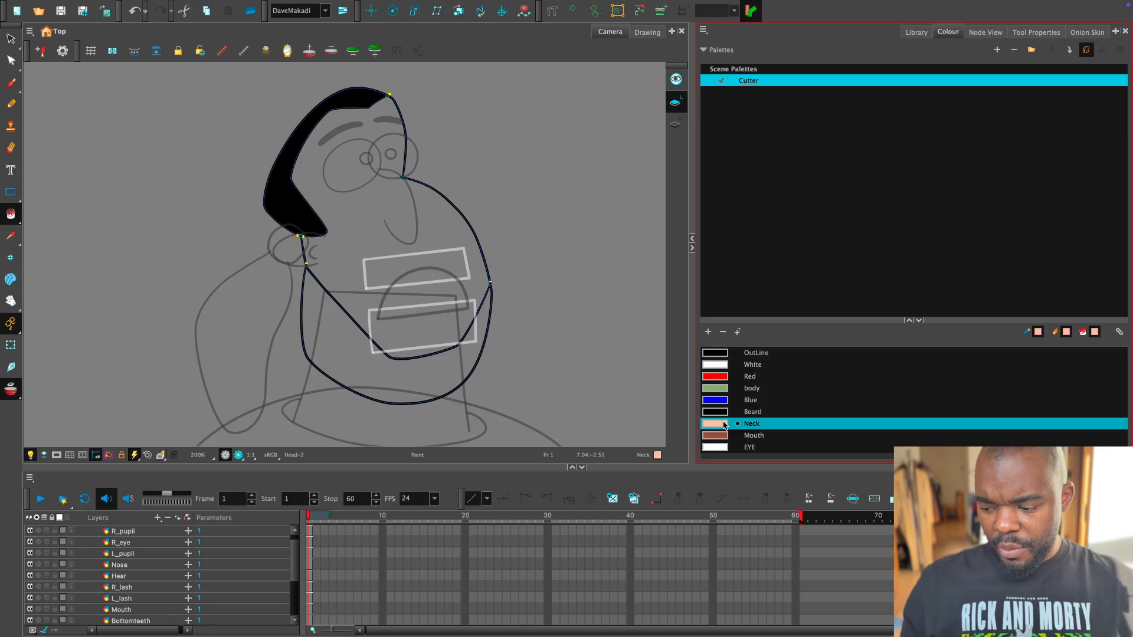
double_click(765, 423)
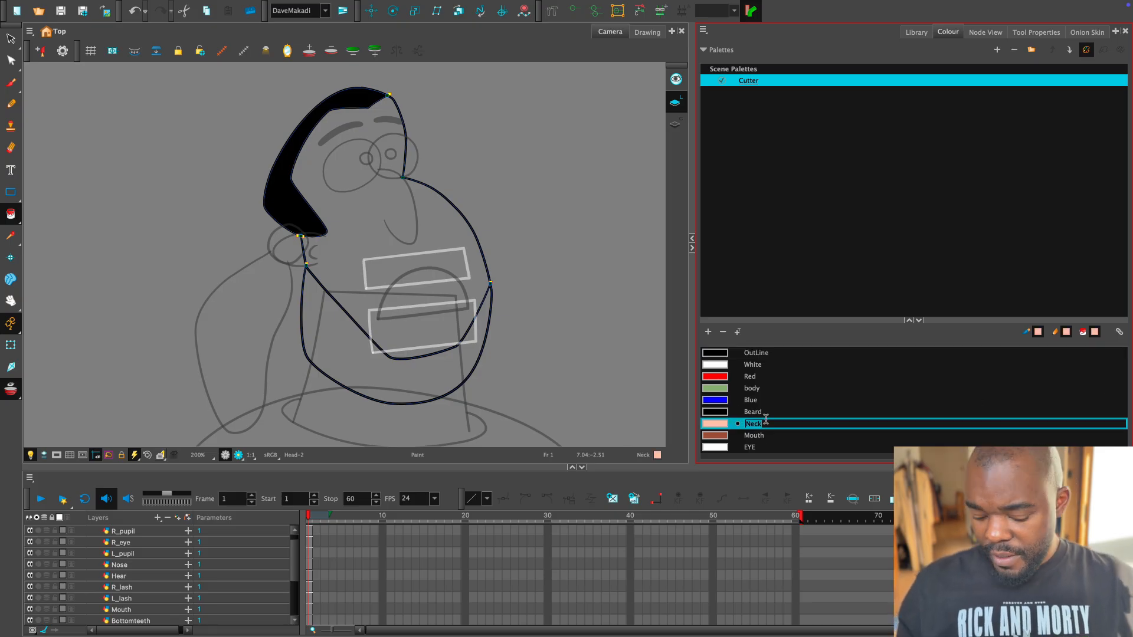
type("Sk")
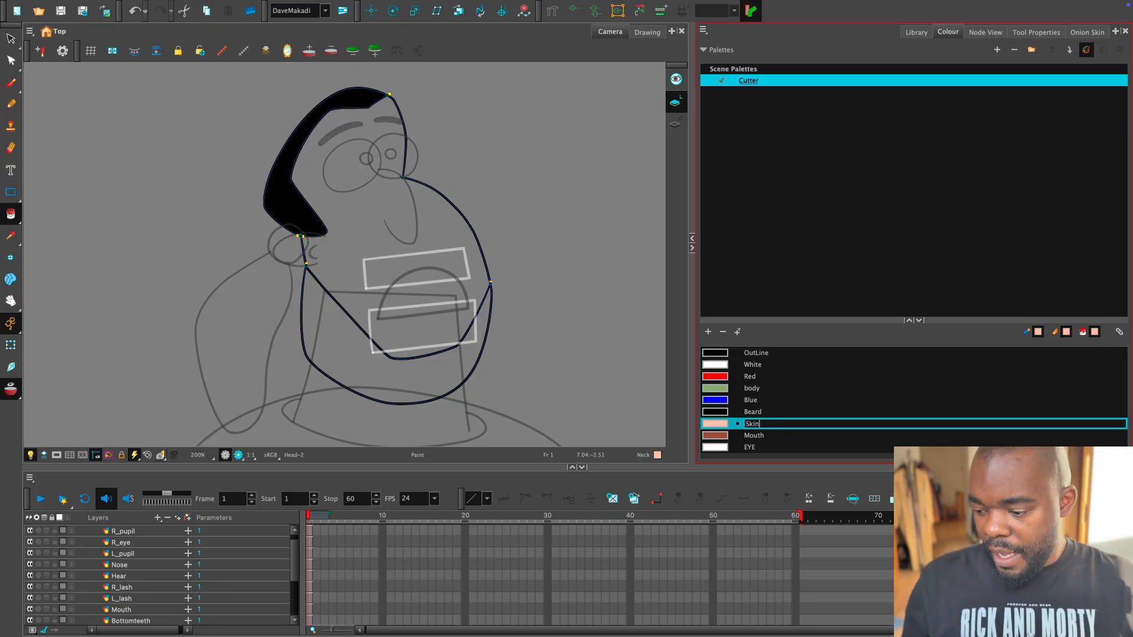
type("in")
key("Return")
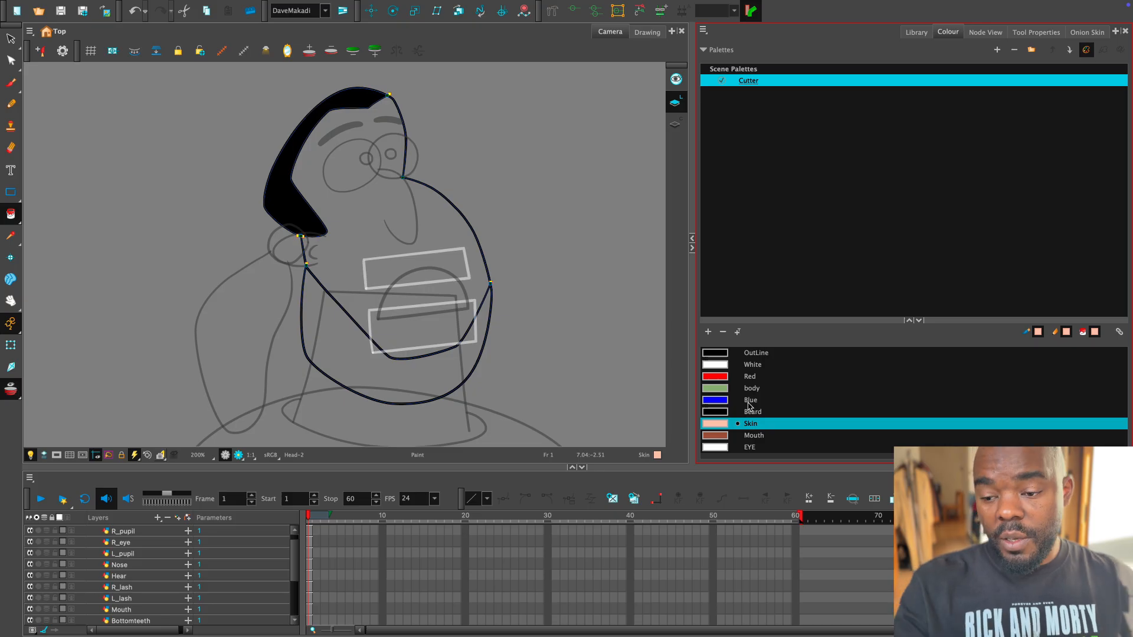
Fill the face area of the head drawing with the Skin colour.
left_click(455, 258)
mouse_move(507, 329)
left_mouse_down()
mouse_move(550, 268)
mouse_move(539, 320)
mouse_move(547, 300)
left_mouse_up()
key("2")
key("1")
key("6")
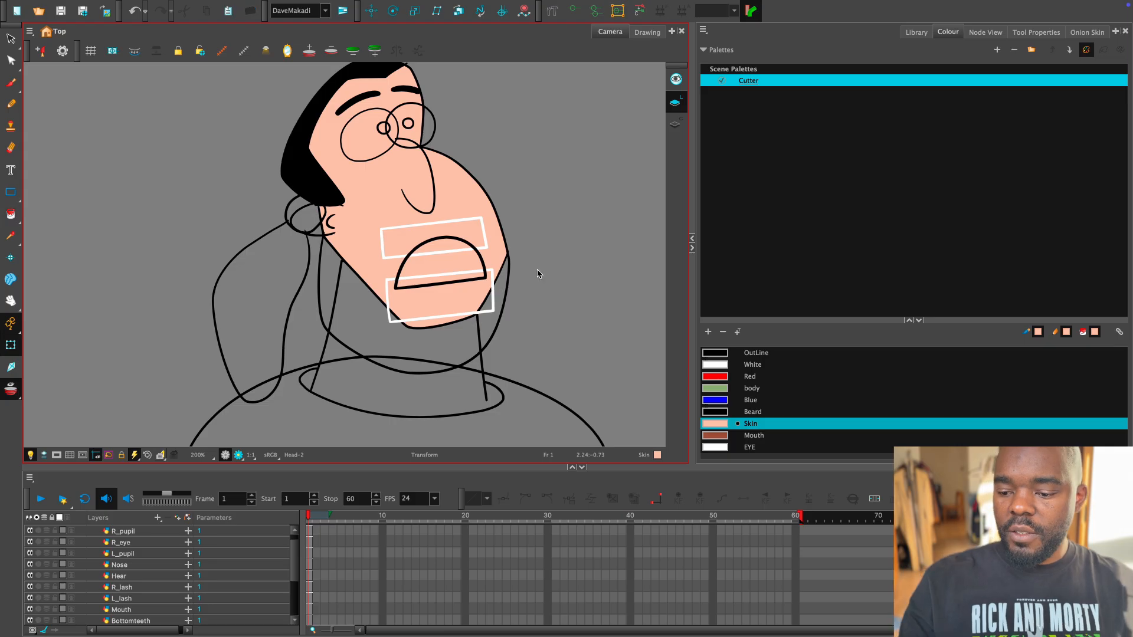
Select the neck drawing and paint the neck with the Skin colour.
left_click_drag(565, 345, 577, 322)
left_click(494, 343)
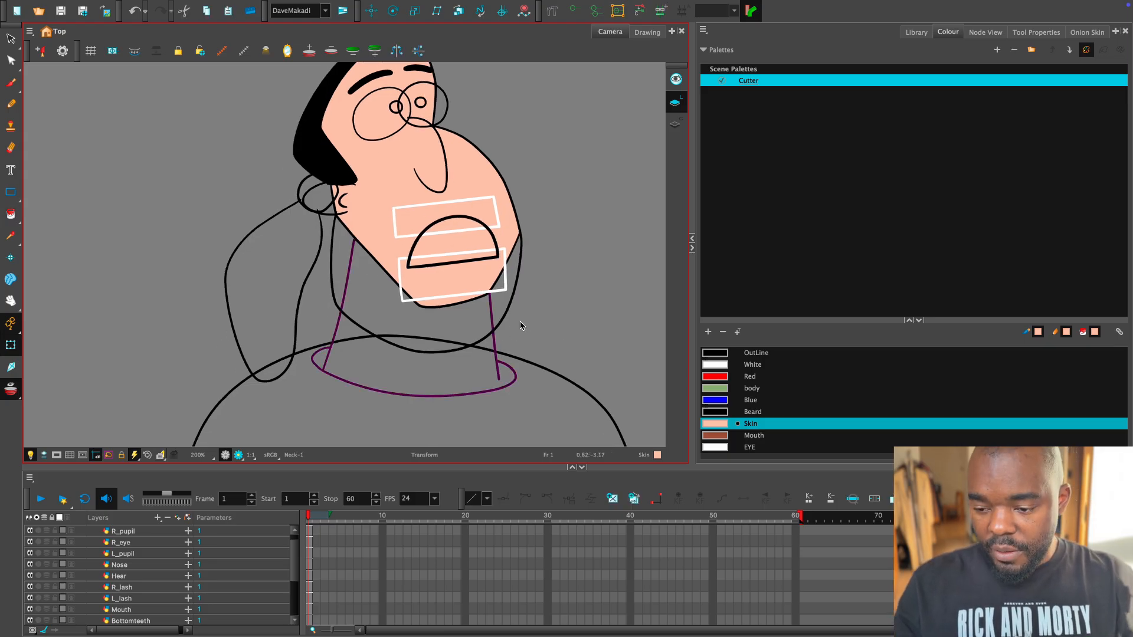
key("alt+i")
left_click(480, 343)
key("2")
left_click_drag(490, 339, 574, 325)
left_click(392, 353)
key("1")
key("6")
key("1")
key("2")
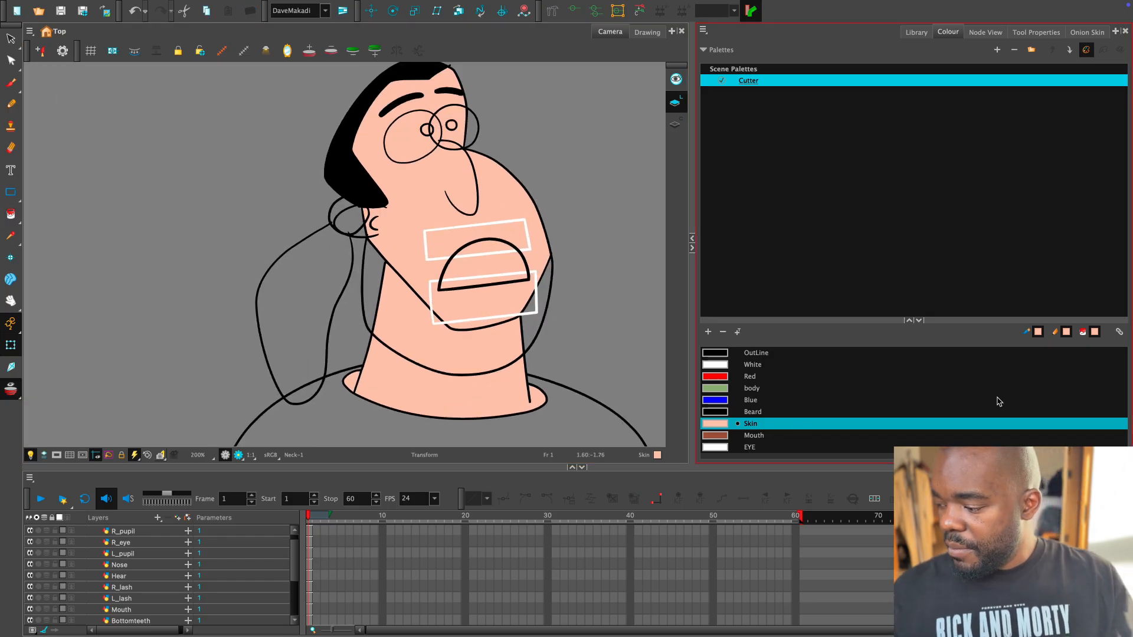
Fill the beard area around the jaw on the head drawing with the Beard colour.
left_click(753, 414)
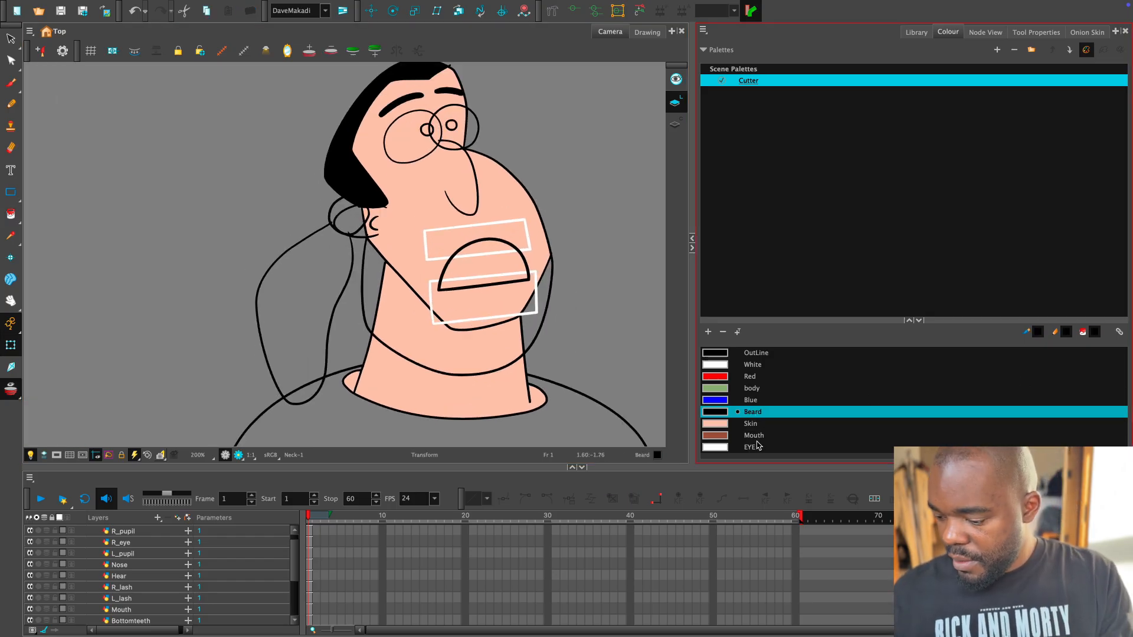
key("Down")
key("Down")
key("Down")
key("Up")
key("Up")
key("Up")
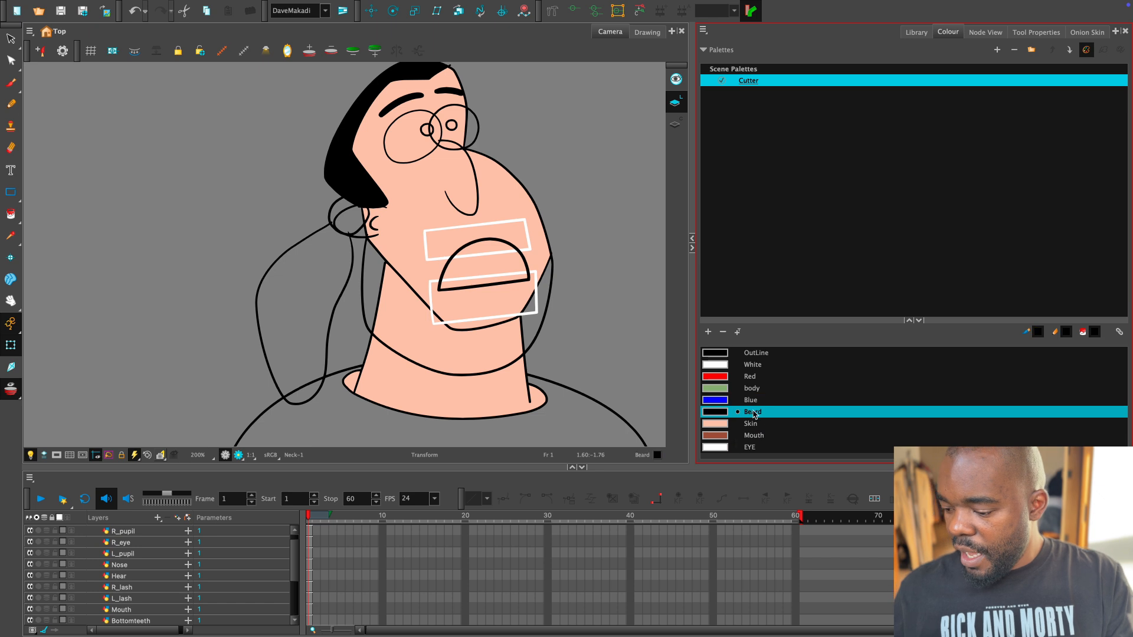
key("alt+o")
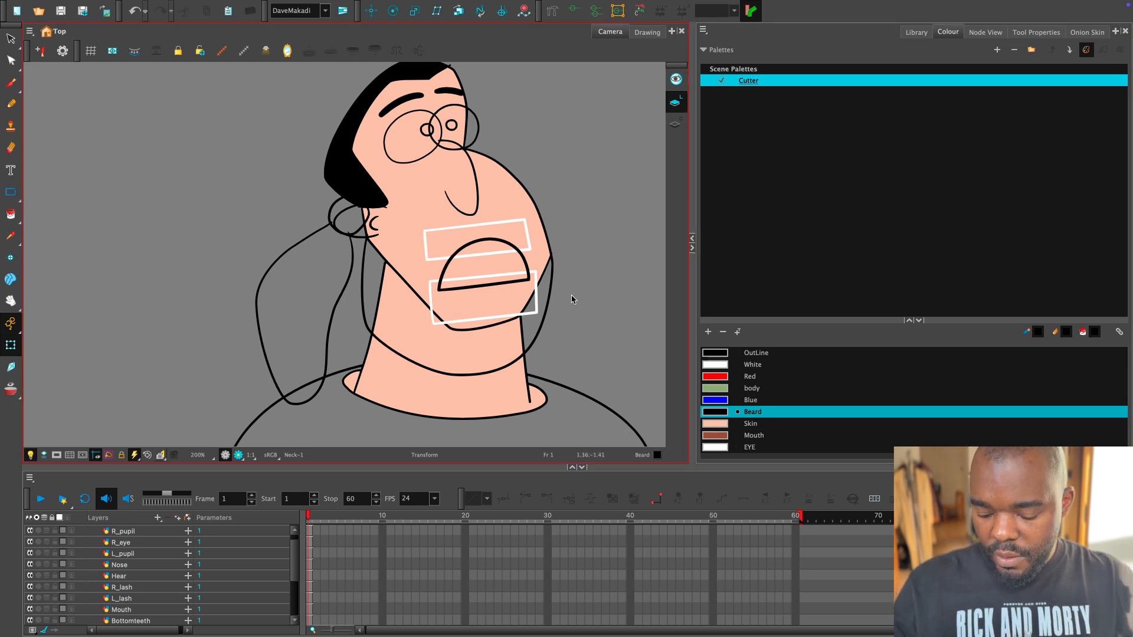
key("alt+i")
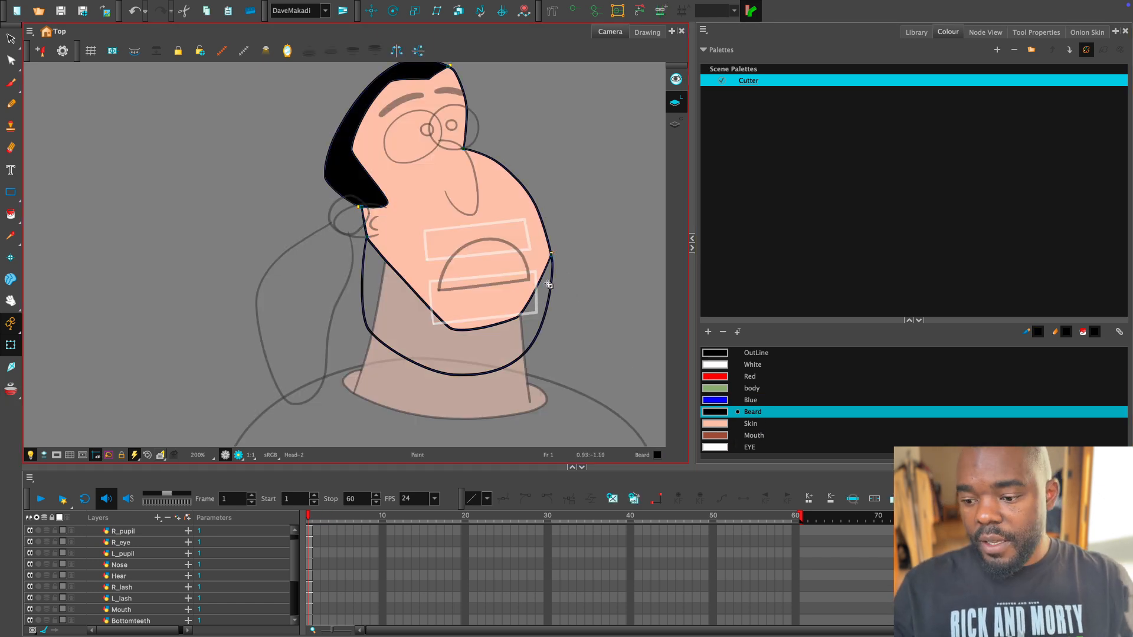
left_click(536, 293)
left_click_drag(513, 218, 529, 264)
key("2")
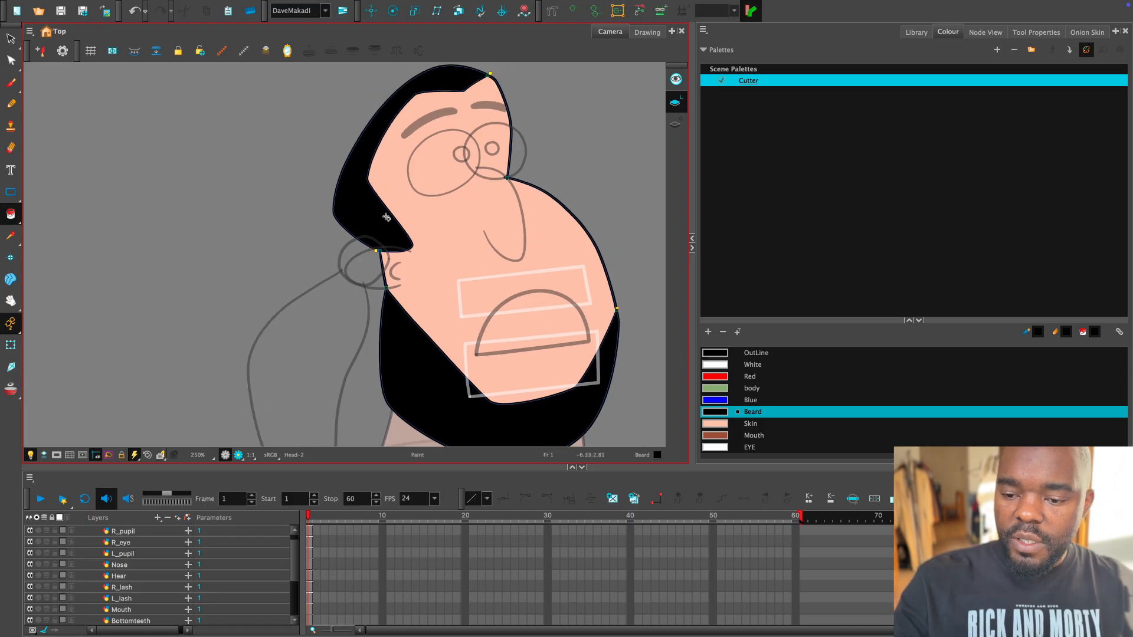
key("1")
key("1")
left_click_drag(536, 320, 526, 288)
key("shift+t")
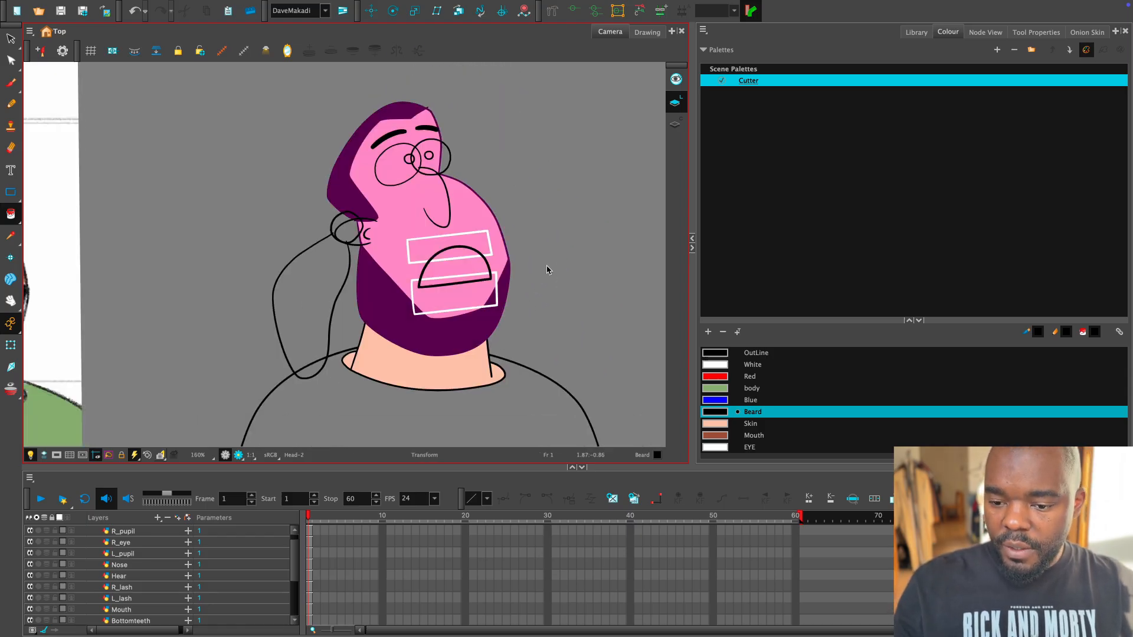
left_click(549, 271)
key("2")
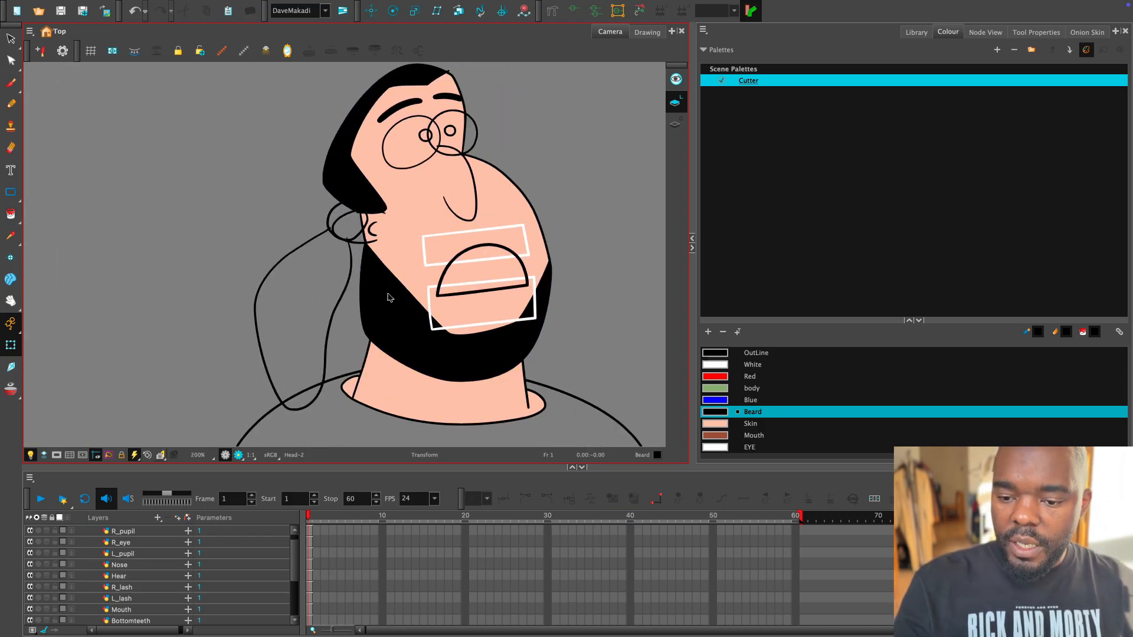
Select the ponytail drawing and fill the ponytail with the Beard colour.
left_click(334, 314)
key("2")
left_click_drag(408, 299, 494, 288)
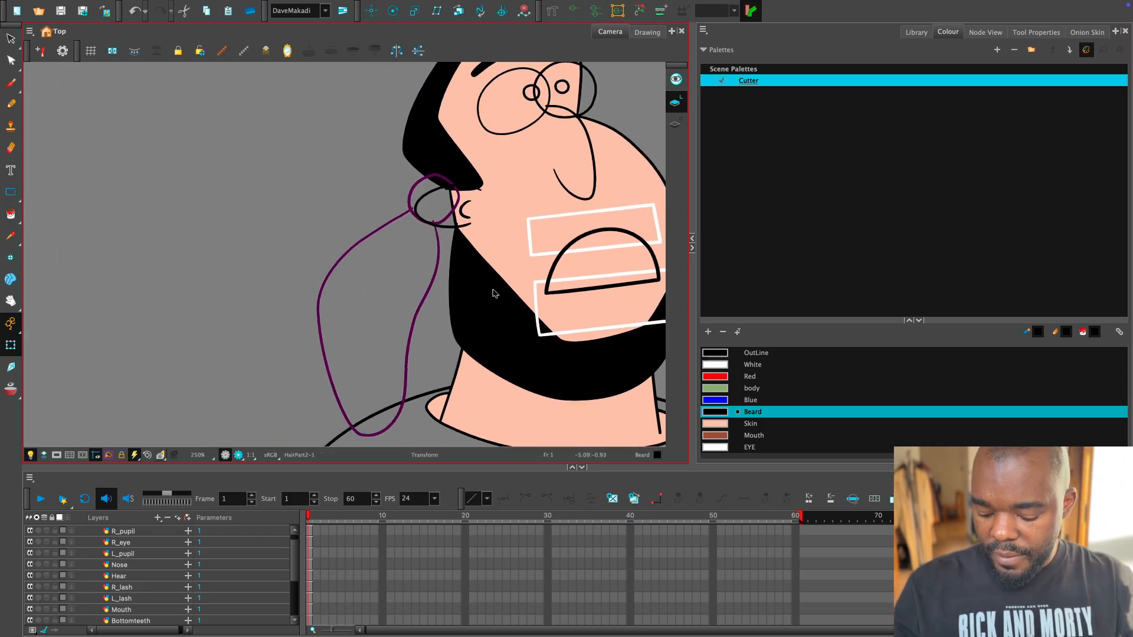
key("alt+i")
left_click(388, 307)
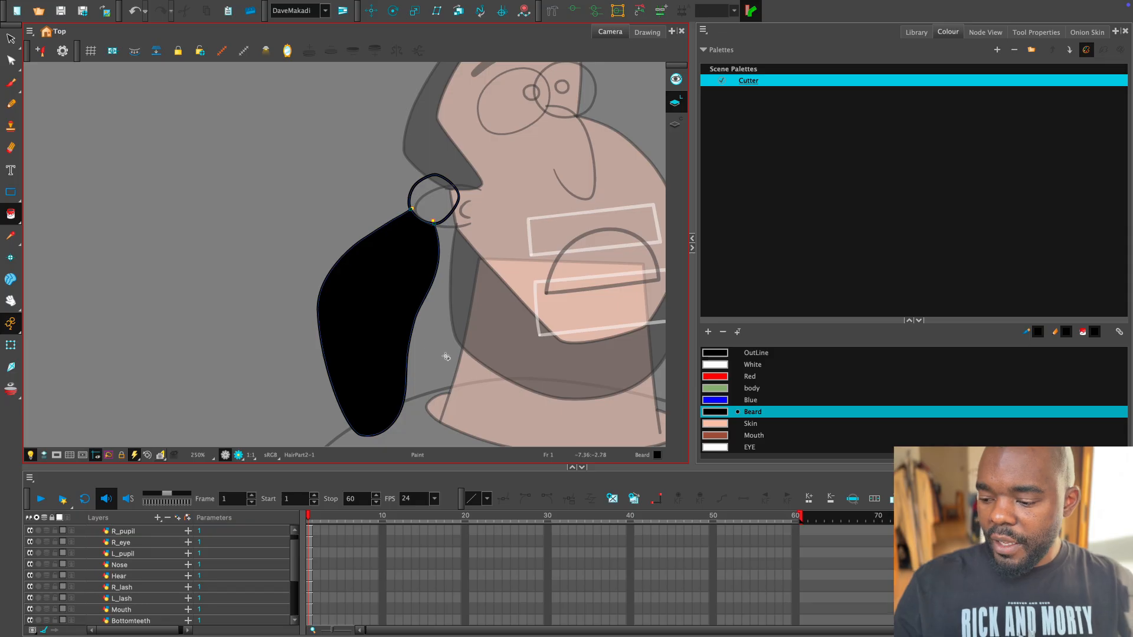
left_click_drag(497, 289, 495, 334)
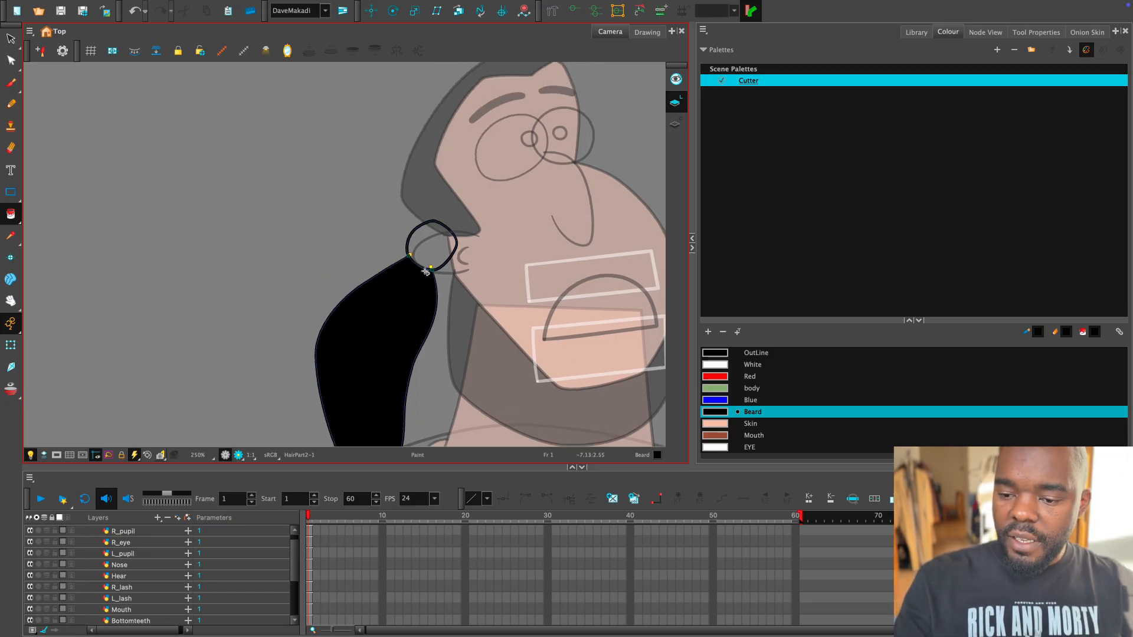
Add a muted dark blue swatch to the Cutter palette and name it Hair piece.
left_click(708, 331)
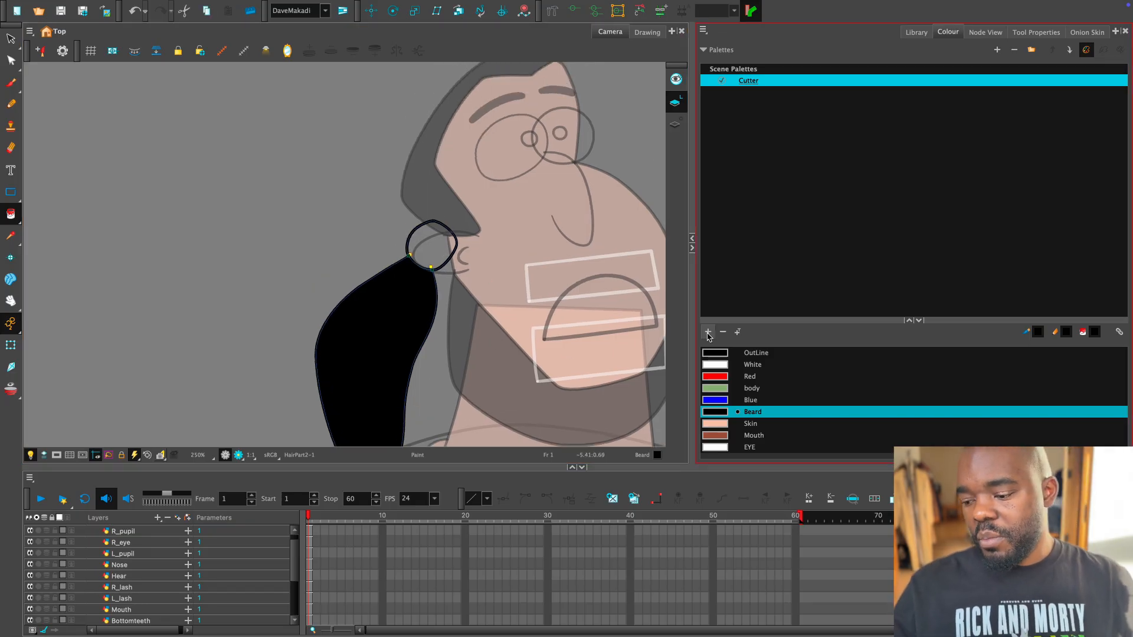
double_click(719, 455)
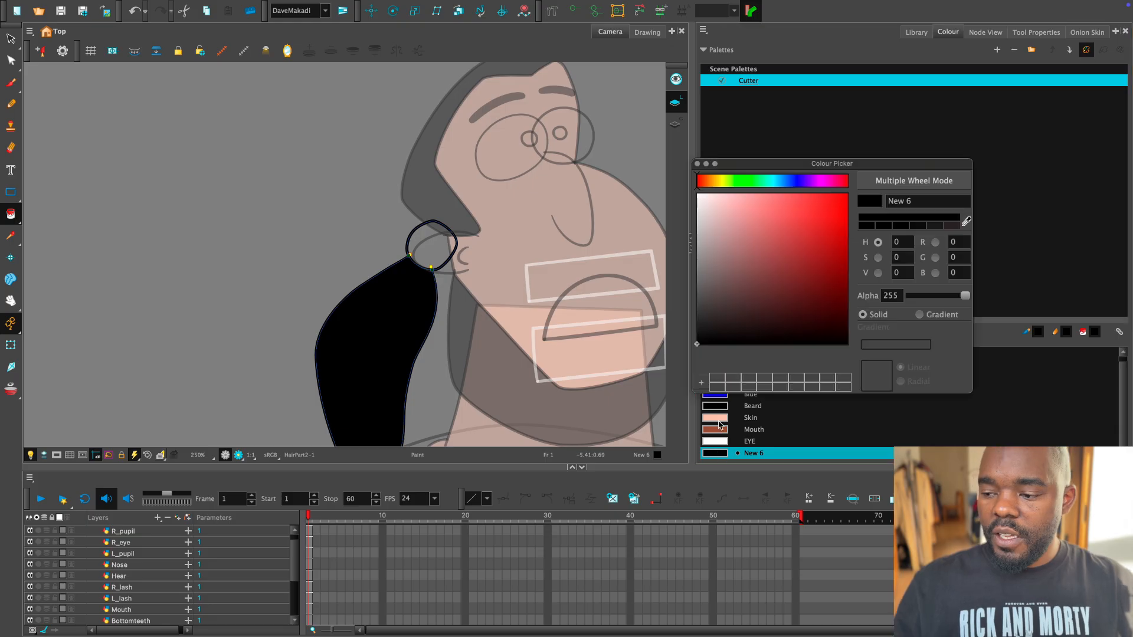
left_click(788, 181)
left_click(757, 256)
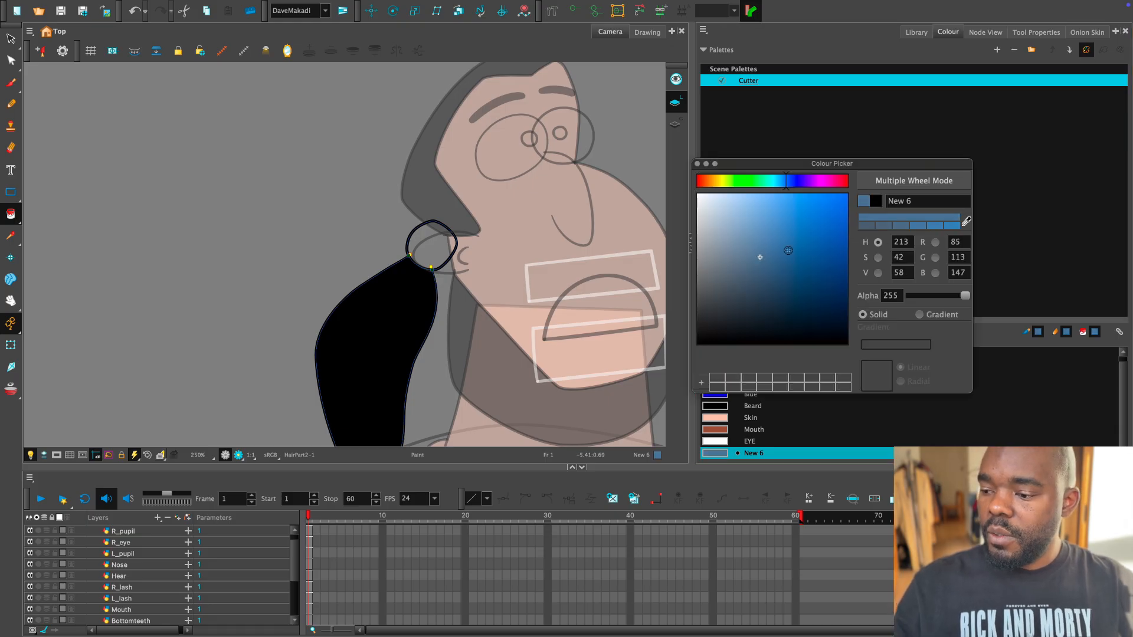
left_click(770, 267)
left_click(697, 164)
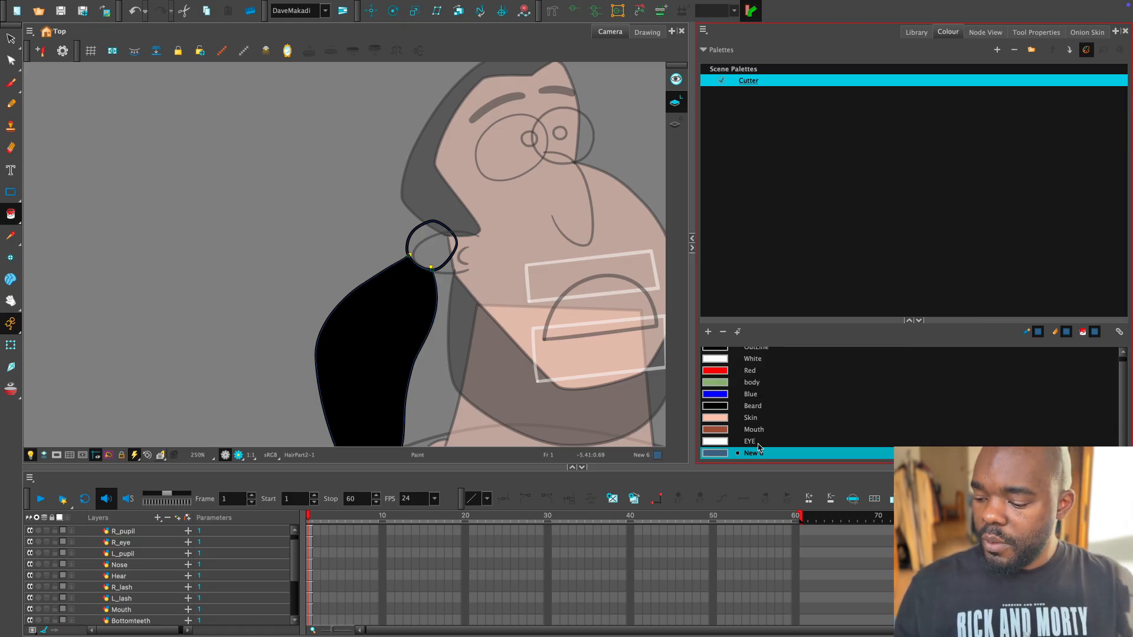
double_click(757, 454)
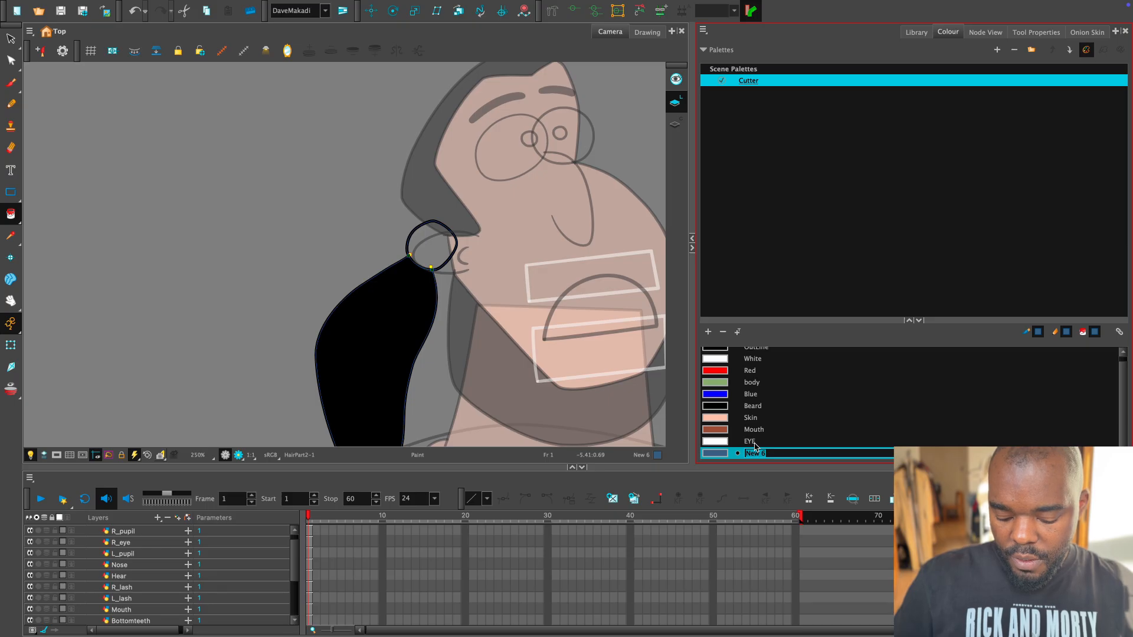
type("Hair piece")
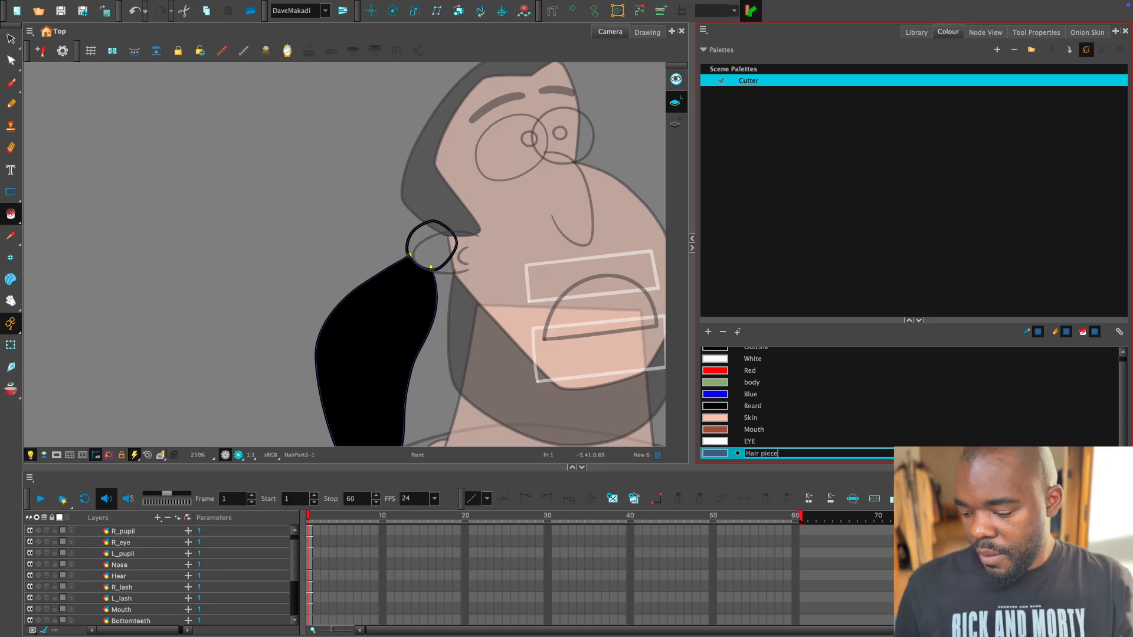
key("Tab")
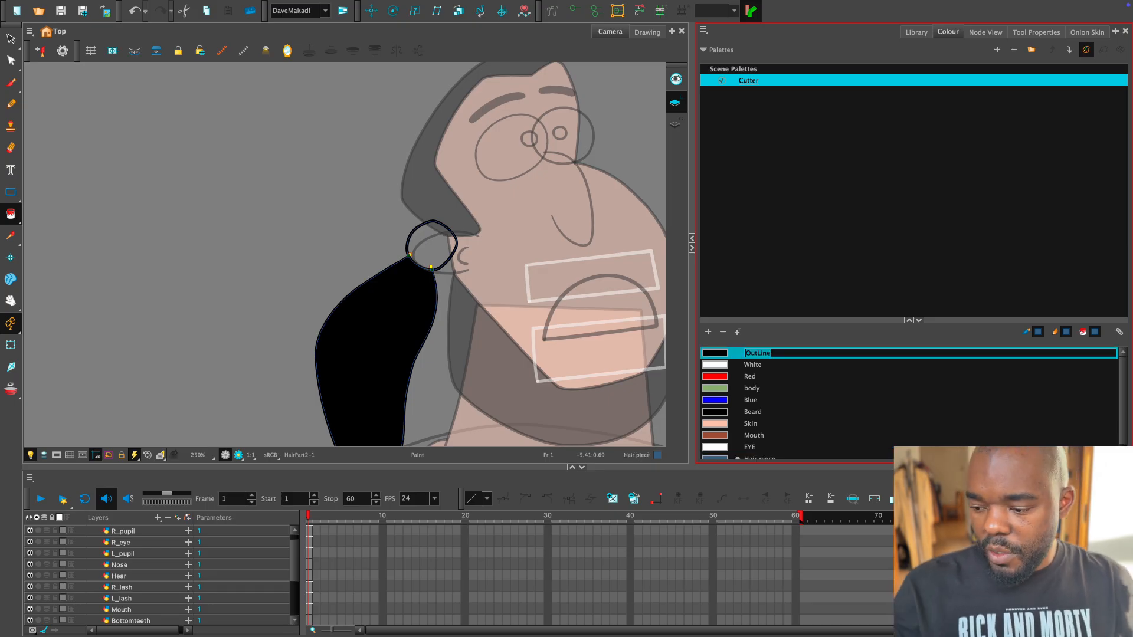
Paint the round hair tie at the base of the ponytail with the Hair piece colour.
left_click(722, 458)
left_click(438, 258)
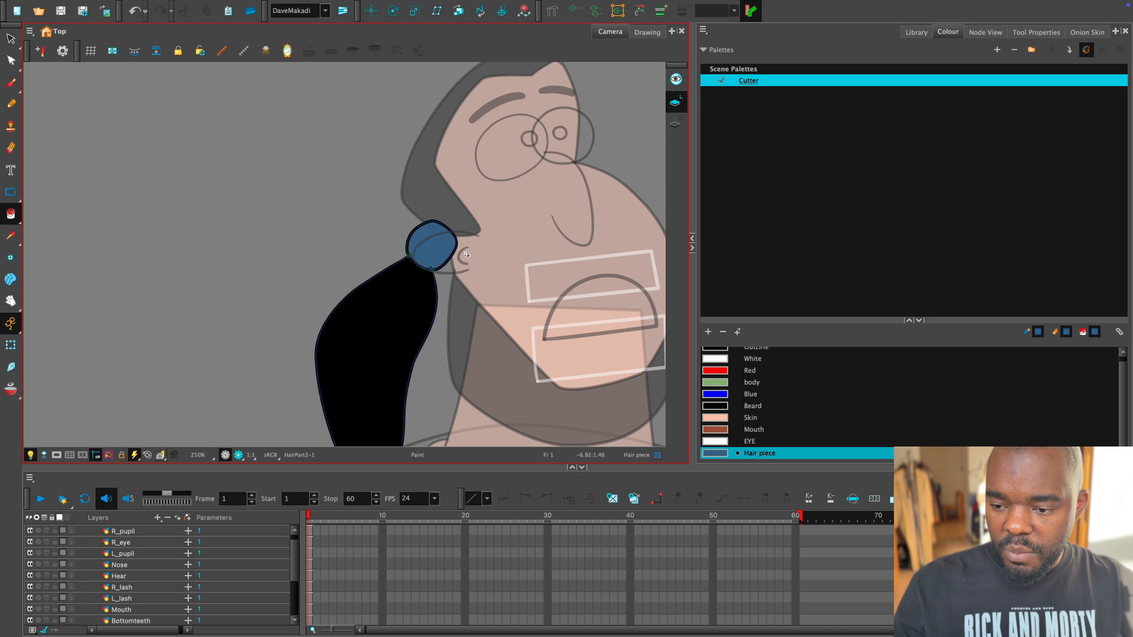
key("1")
key("space")
left_click_drag(524, 294, 484, 317)
key("shift+t")
left_click(607, 238)
key("1")
key("space")
left_click_drag(552, 343, 549, 319)
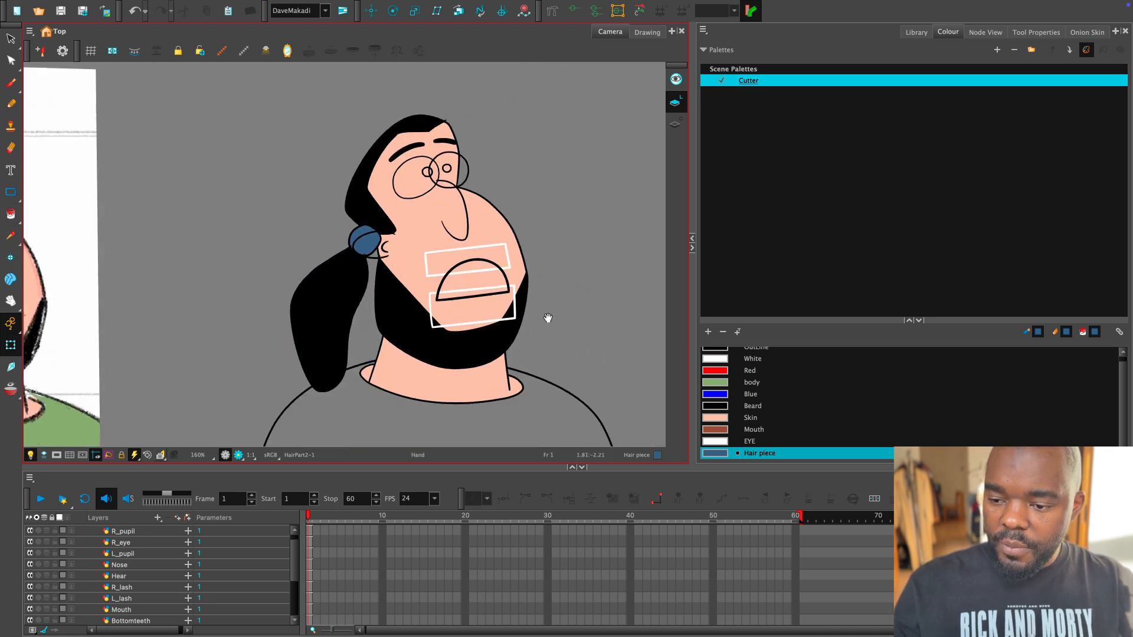
Make the nose drawing active with the Select tool and turn on the display of its strokes.
key("2")
key("2")
key("2")
key("2")
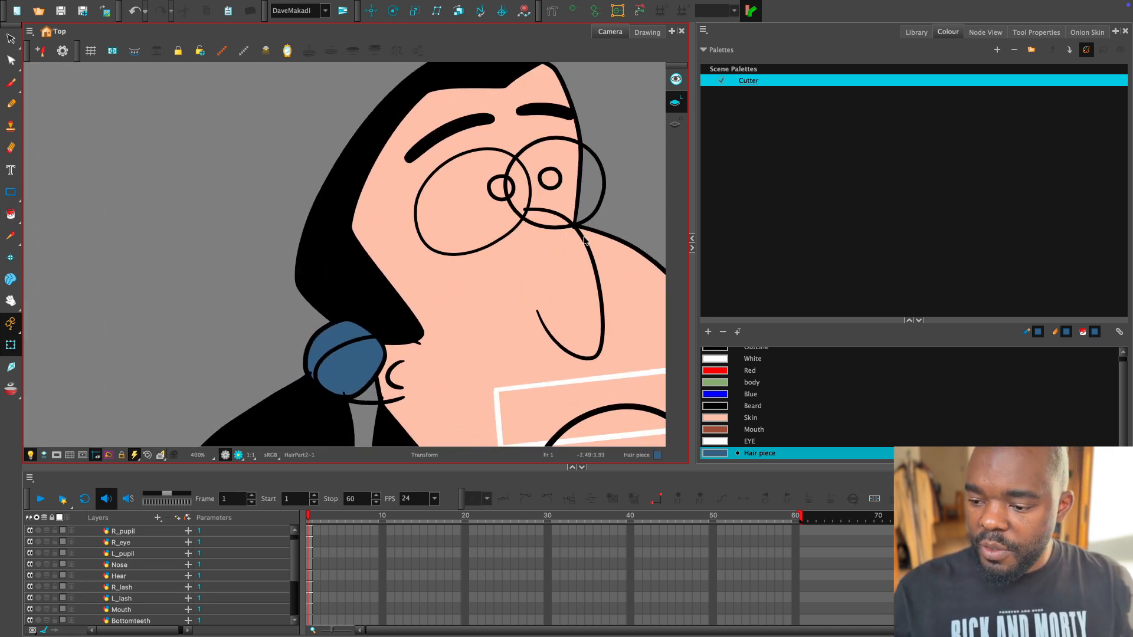
left_click(584, 238)
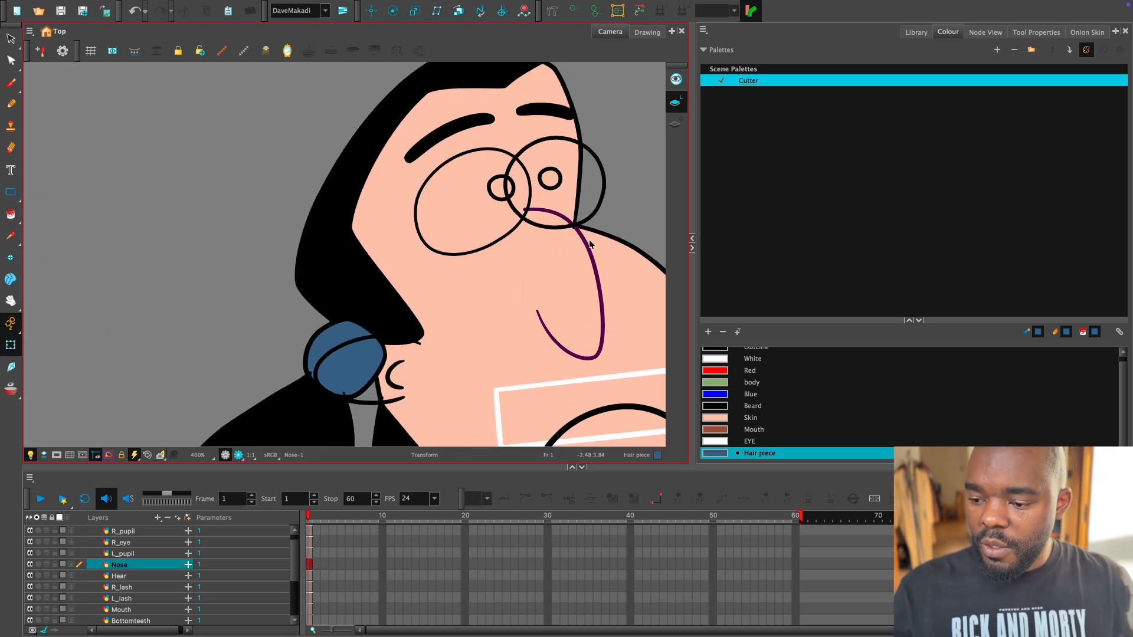
key("alt+s")
key("space")
key("2")
mouse_move(620, 275)
left_mouse_down()
mouse_move(545, 274)
mouse_move(471, 317)
left_mouse_up()
key("2")
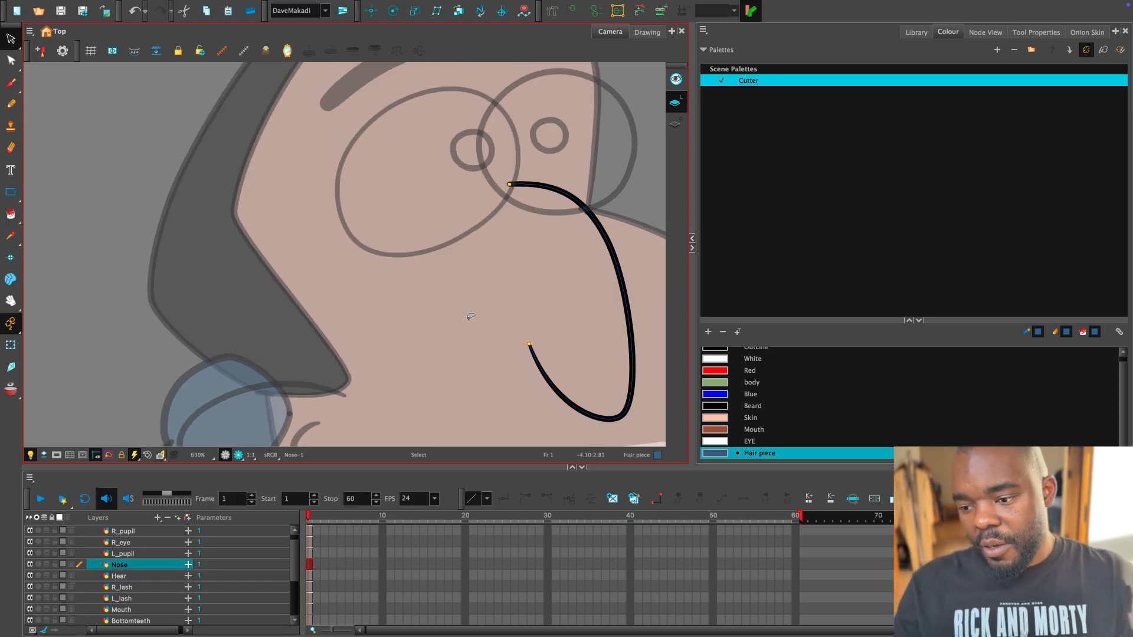
key("space")
left_click_drag(577, 286, 526, 272)
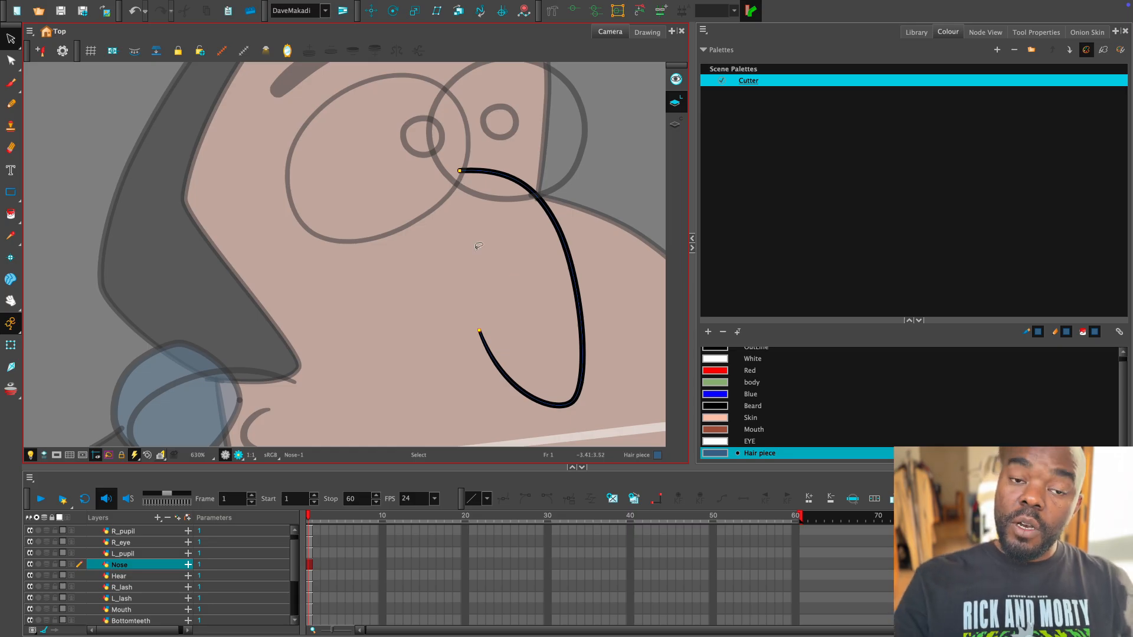
key("k")
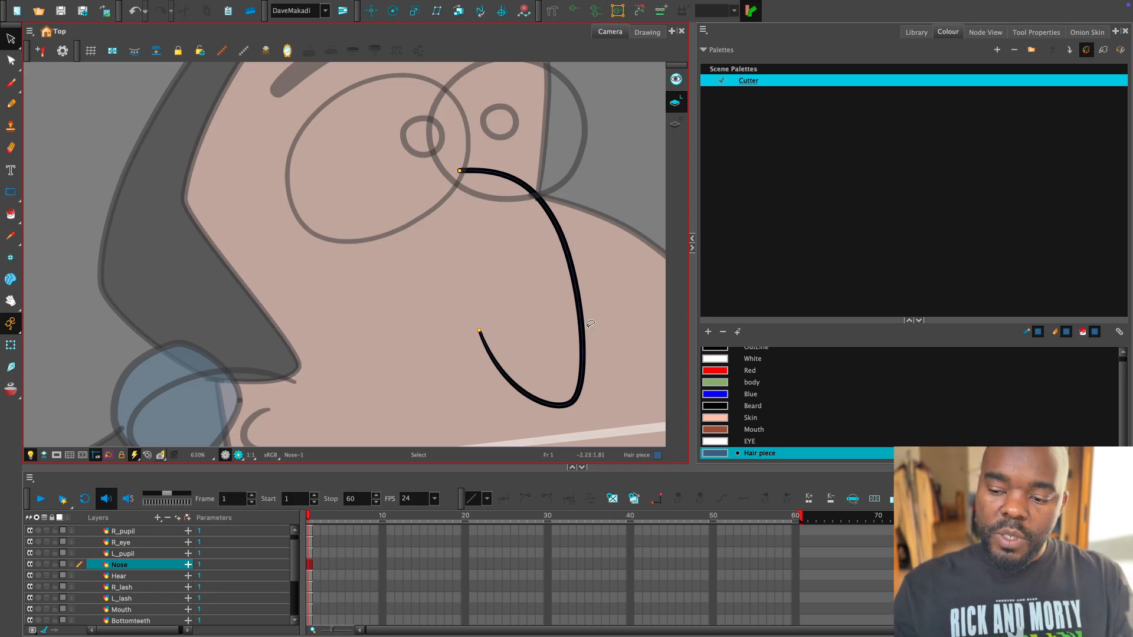
Close the open side of the nose outline with a curved invisible stroke joining its two ends, using the Stroke tool.
key("2")
key("2")
key("2")
left_click_drag(584, 272, 377, 354)
key("1")
key("1")
key("1")
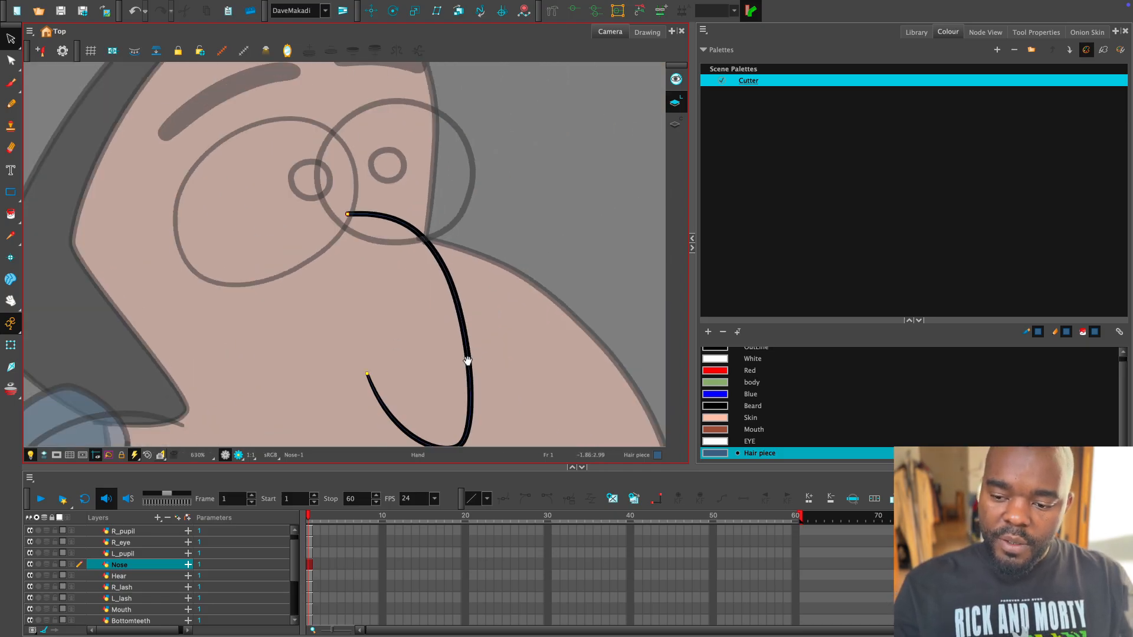
key("2")
left_click_drag(467, 361, 549, 296)
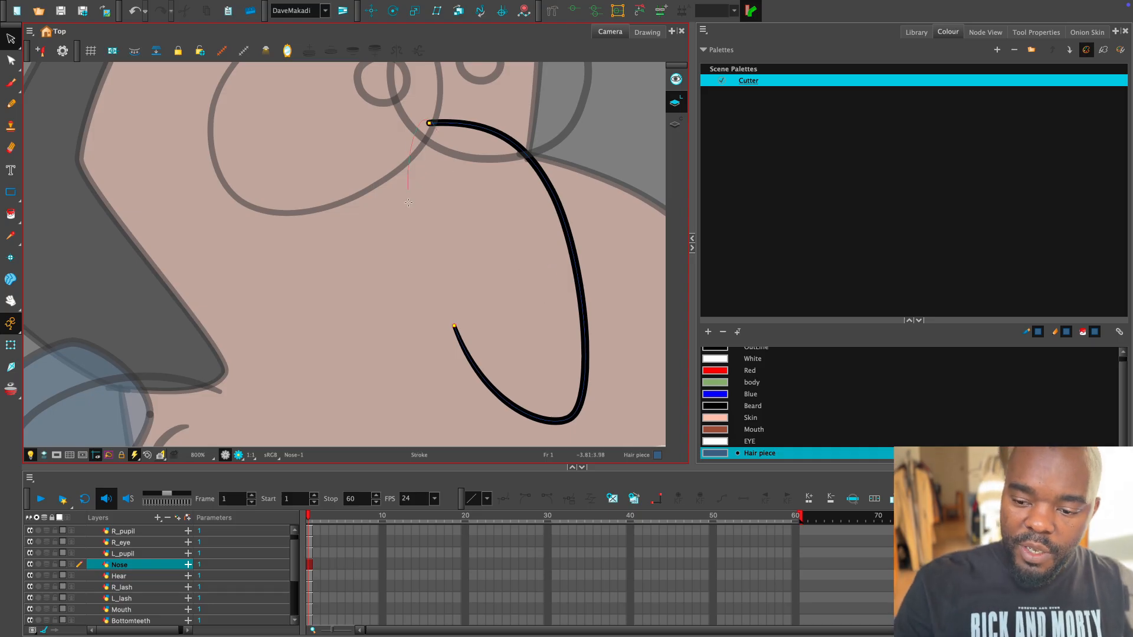
left_click_drag(408, 202, 421, 293)
key("super+z")
key("alt+s")
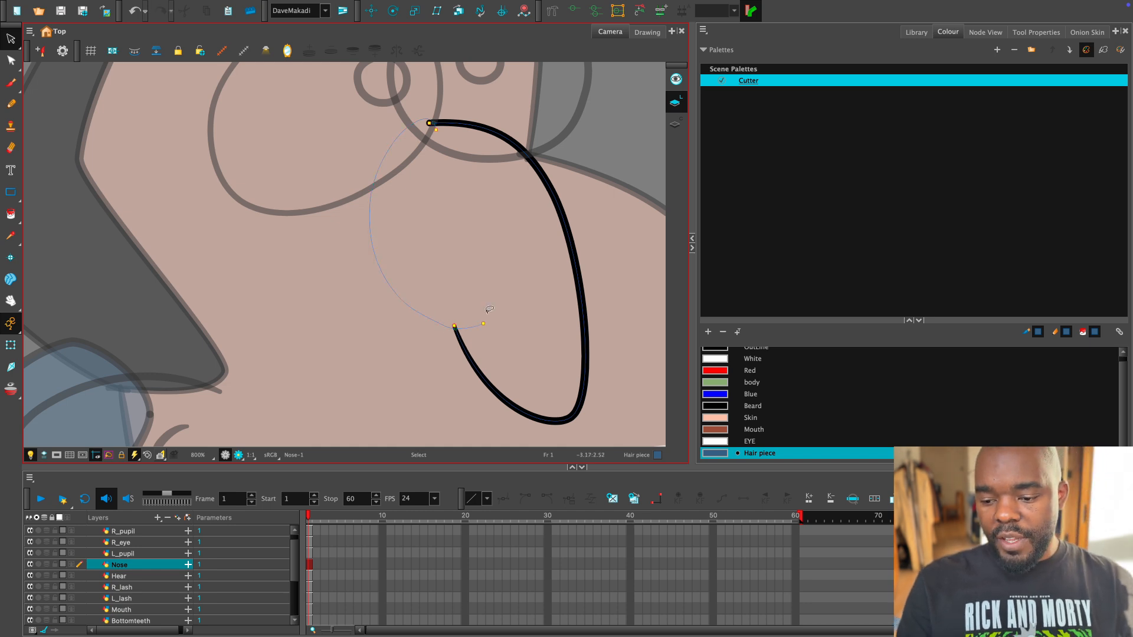
Fill the closed nose shape with the Skin colour using the Paint tool.
left_click(10, 214)
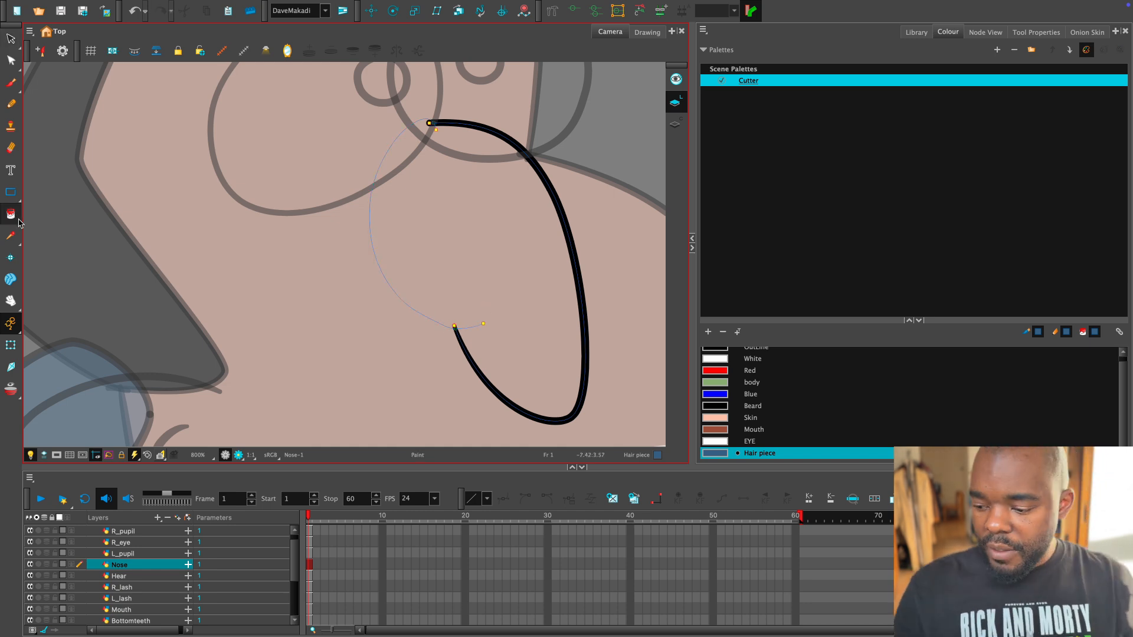
left_click(719, 419)
left_click(518, 236)
key("1")
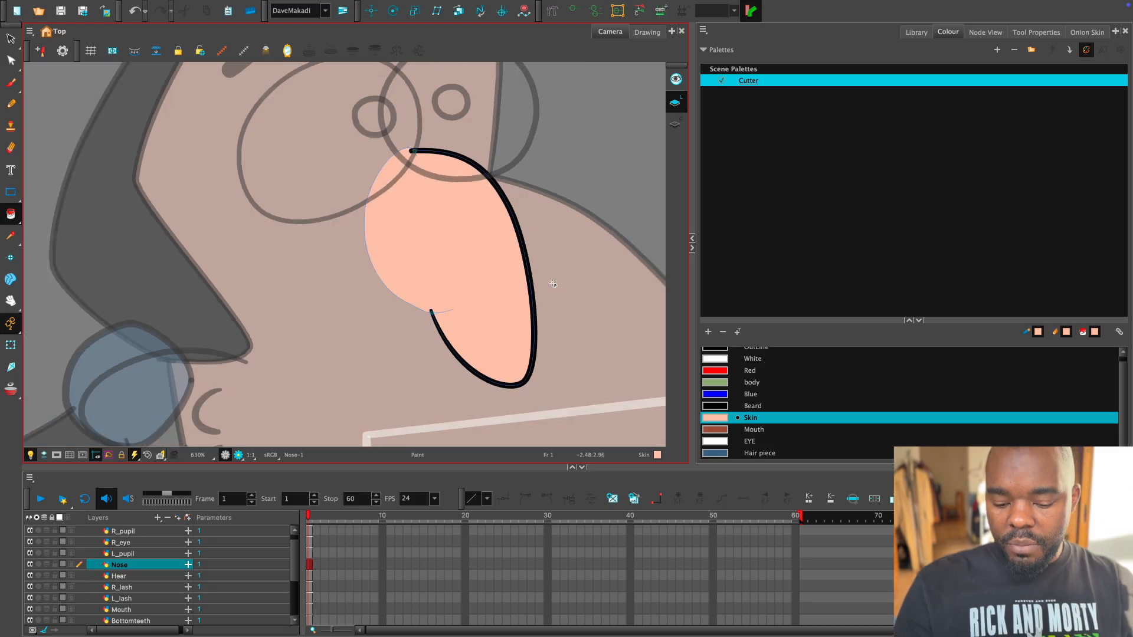
left_click_drag(554, 286, 554, 349)
key("shift+t")
left_click(582, 240)
Select the R_eye drawing and fill it with the EYE colour.
left_click(534, 189)
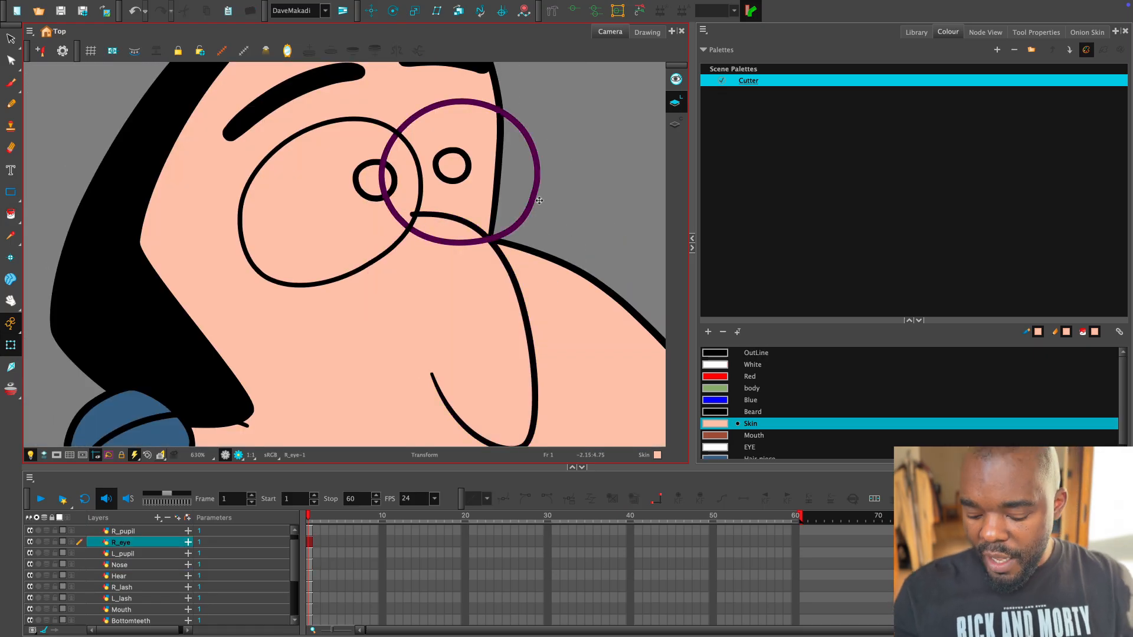
key("alt+i")
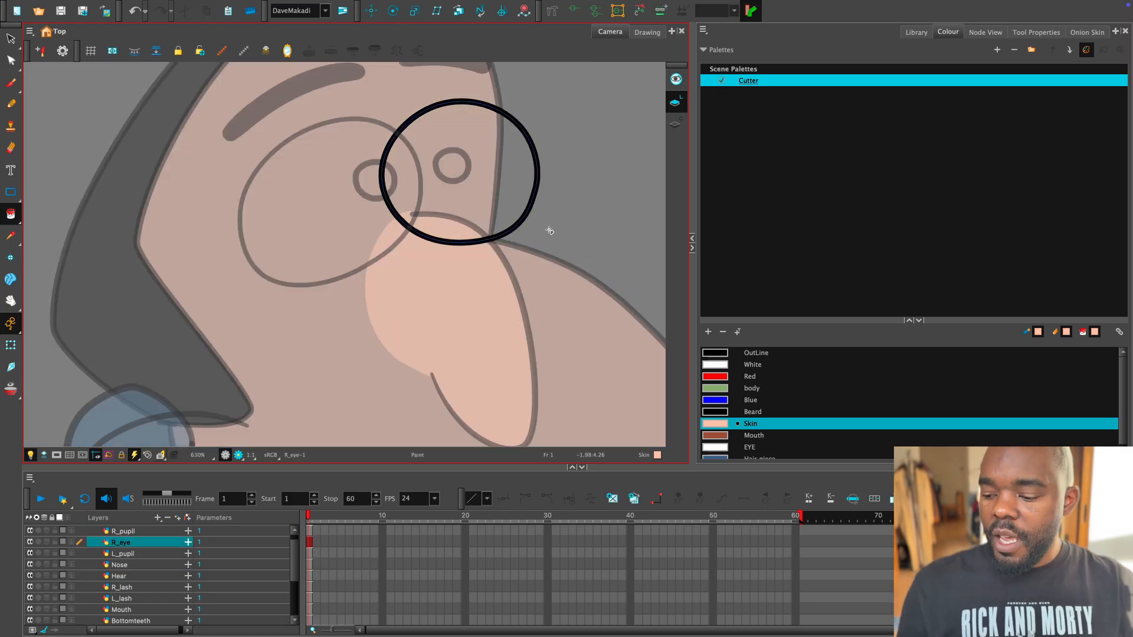
left_click(750, 449)
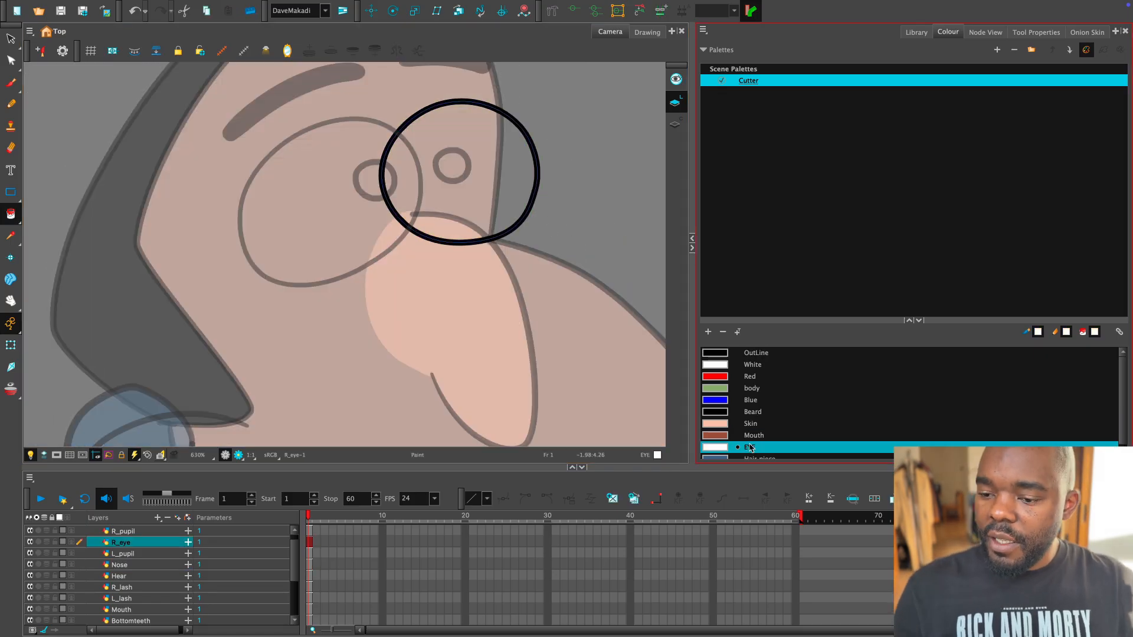
left_click(497, 175)
scroll(551, 248, "up", 1)
Select the L_eye drawing and fill it with the EYE colour.
key("shift+t")
left_click(418, 238)
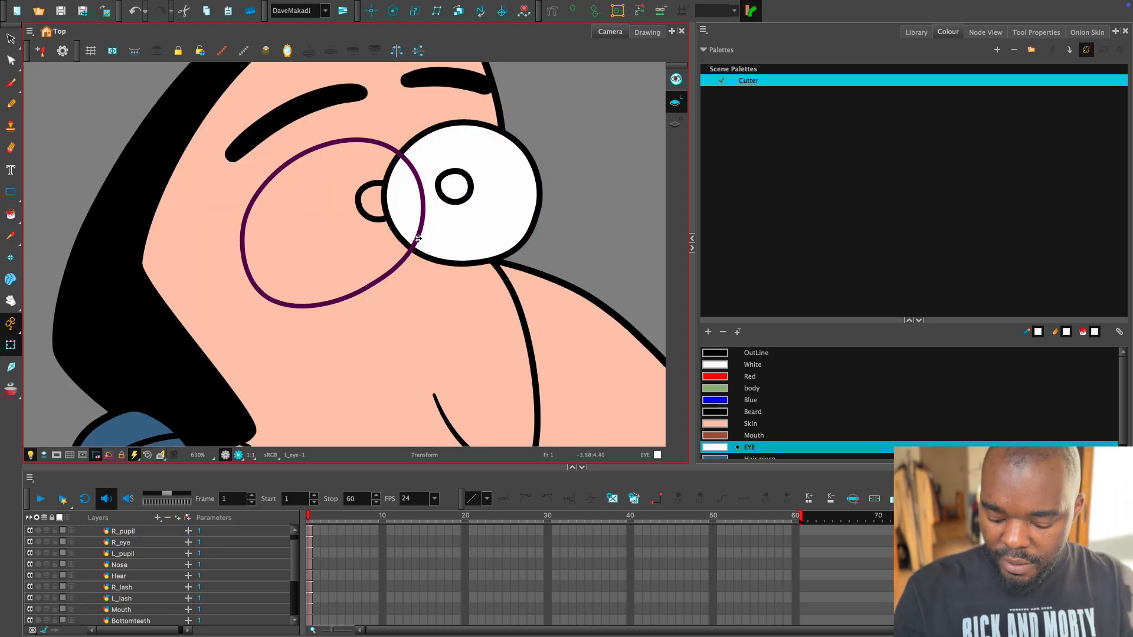
key("alt+i")
left_click(374, 245)
key("1")
scroll(551, 253, "up", 1)
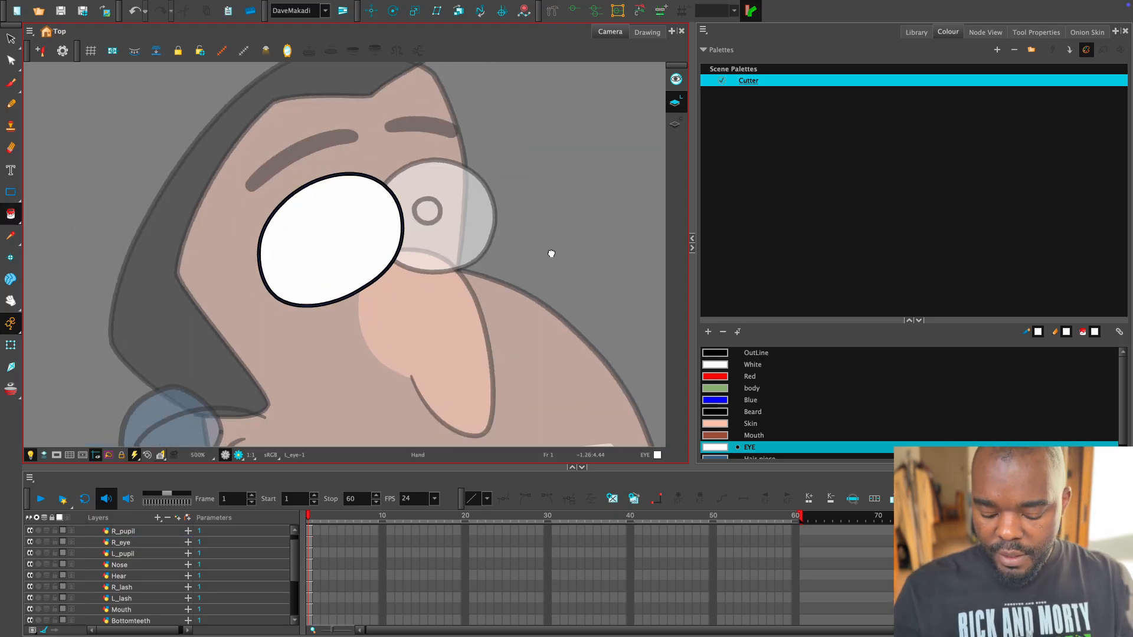
Reorder the L_eye connection on the Composite node in the Node View so the eye is layered behind its pupil.
key("shift+t")
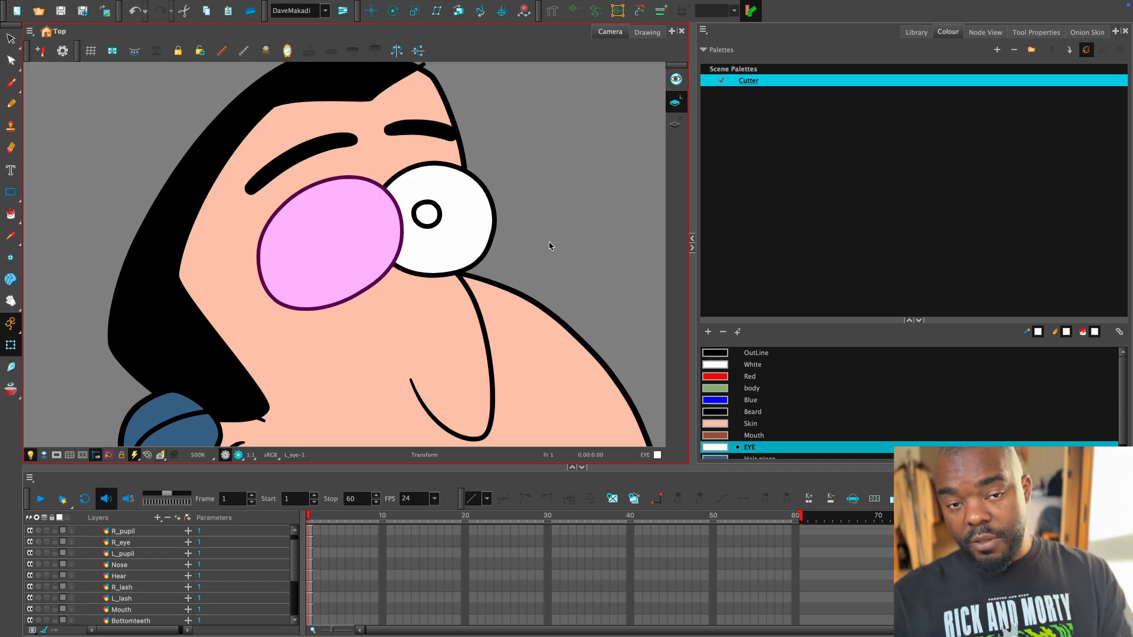
left_click(986, 32)
left_click_drag(840, 381, 944, 369)
left_click(827, 369)
key("2")
left_click(407, 250)
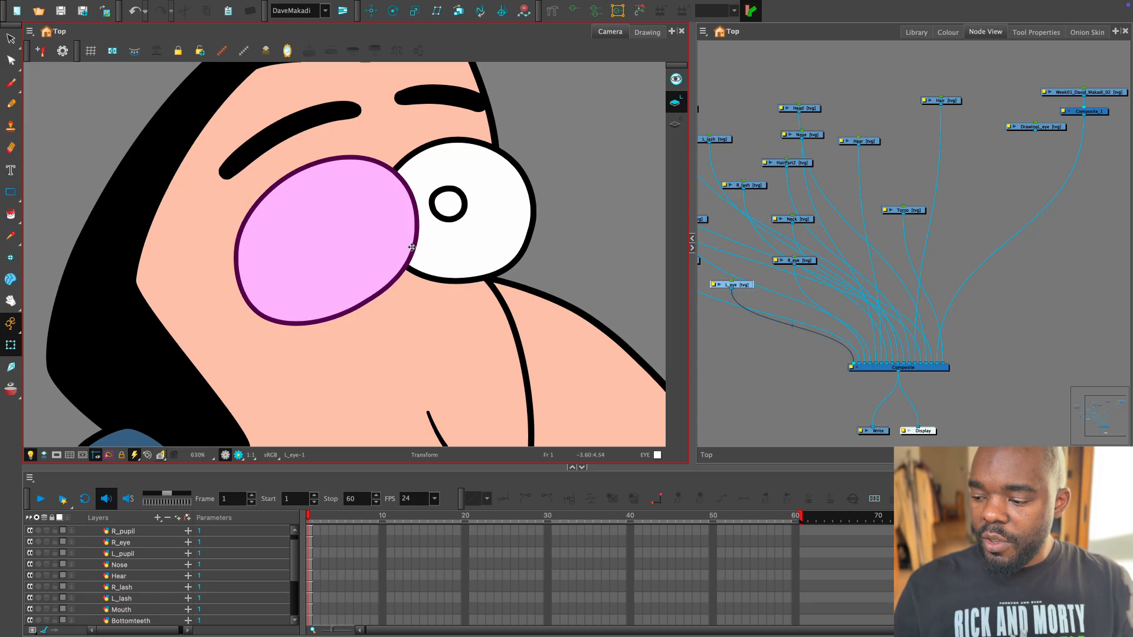
key("2")
key("2")
left_click_drag(832, 407, 872, 408)
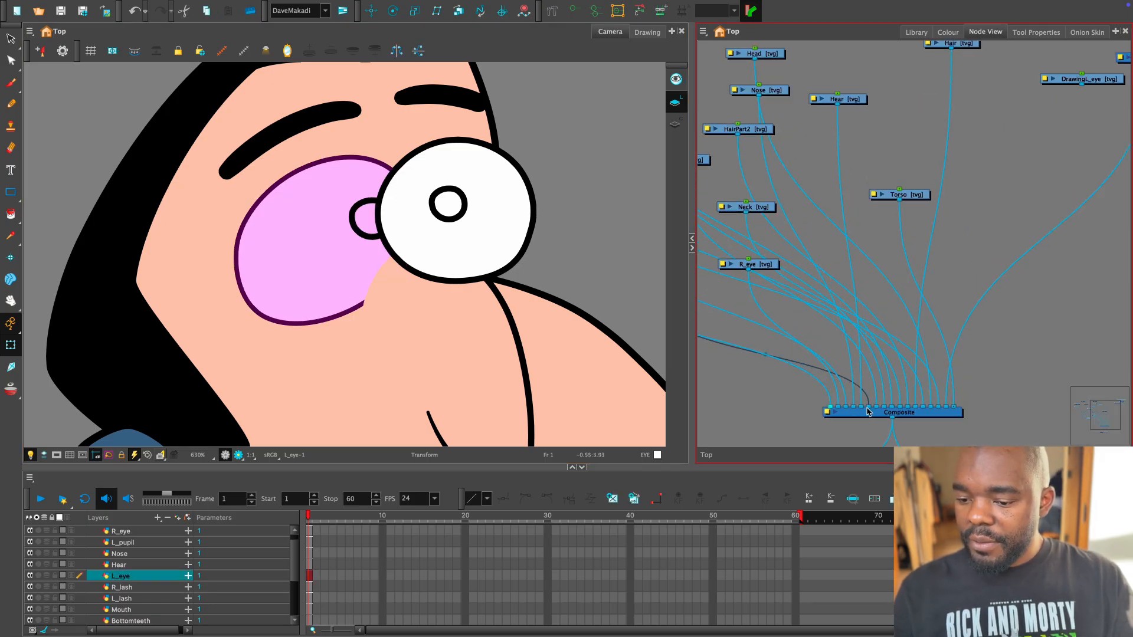
Reorder the Nose connection on the Composite node so the nose is layered behind the L_eye drawing.
left_click(493, 366)
left_click_drag(856, 407, 871, 409)
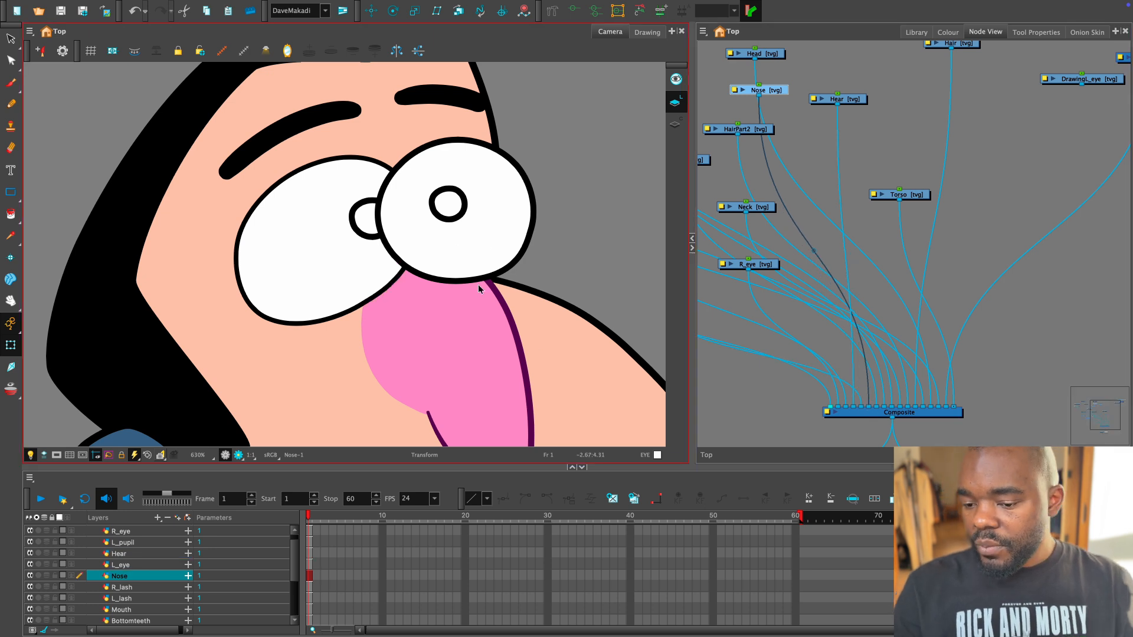
left_click(373, 284)
left_click(423, 320)
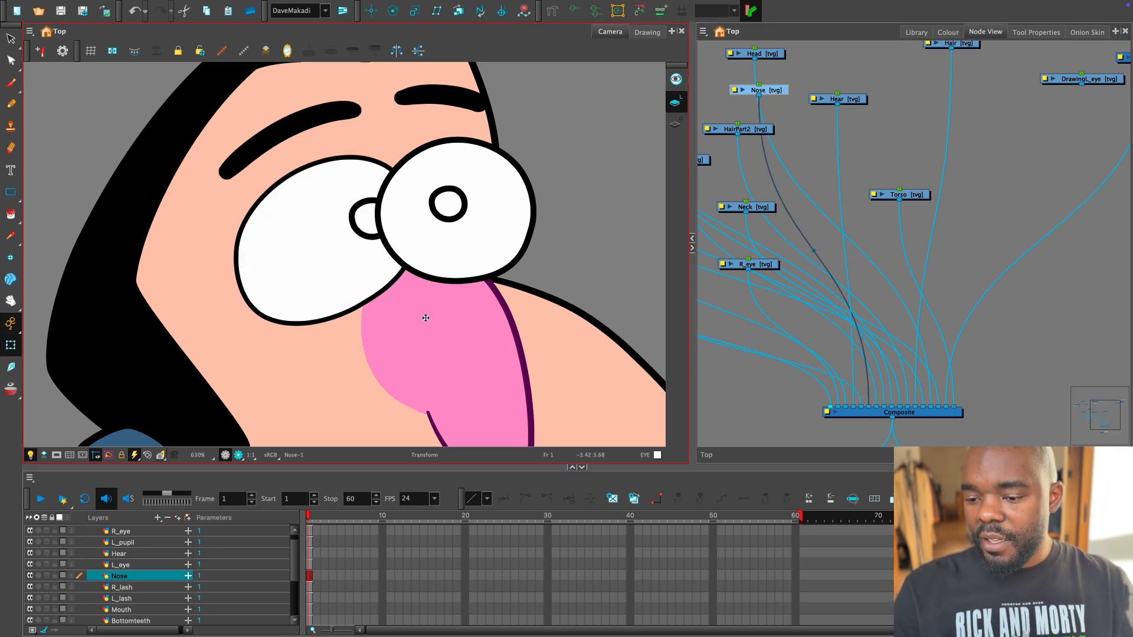
Reorder the R_eye connection on the Composite node so that eye is layered behind the nose and the other eye.
left_click(515, 236)
left_click_drag(845, 408, 889, 409)
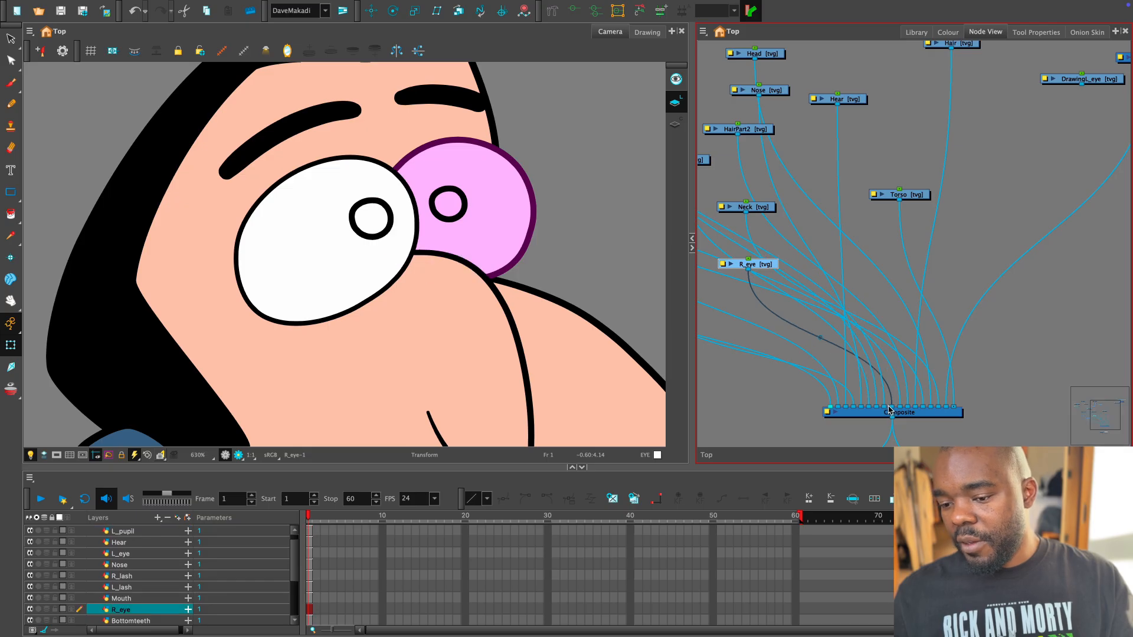
left_click(587, 260)
Select the R_pupil drawing and fill the pupil with the Beard colour.
key("2")
key("2")
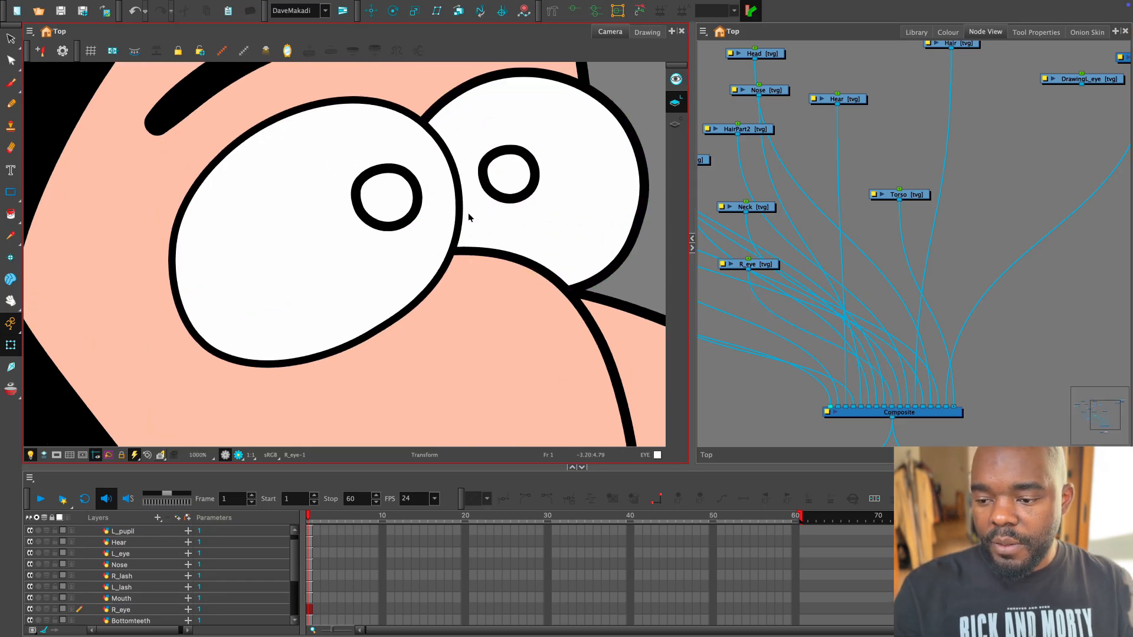
left_click(525, 196)
key("1")
key("1")
key("1")
key("2")
key("2")
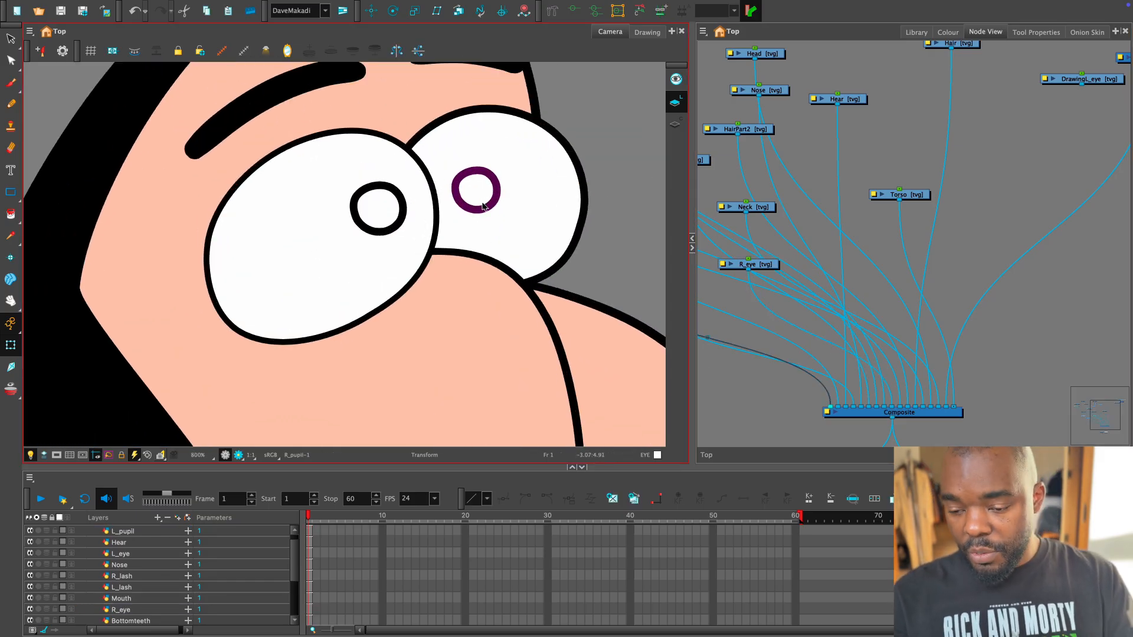
key("alt+i")
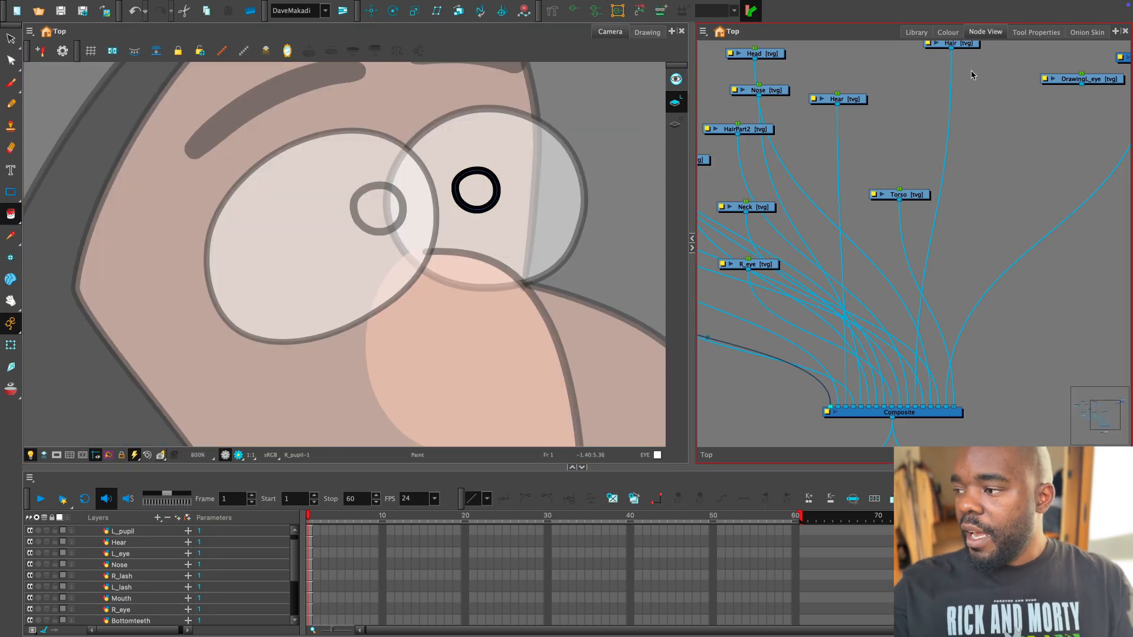
left_click(954, 35)
left_click(721, 411)
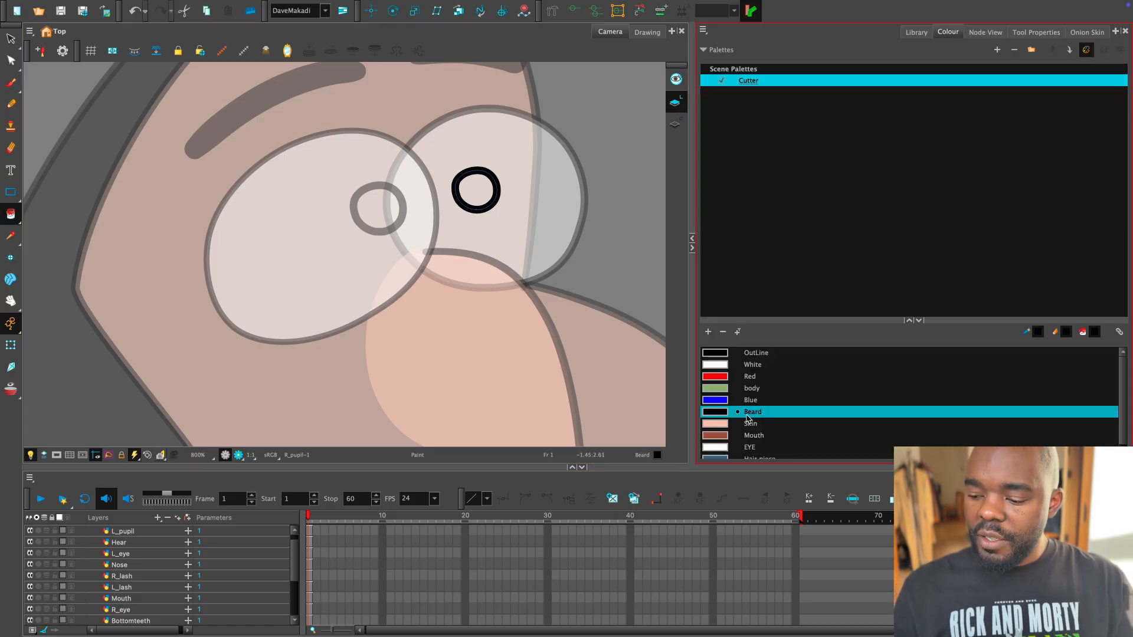
left_click(479, 196)
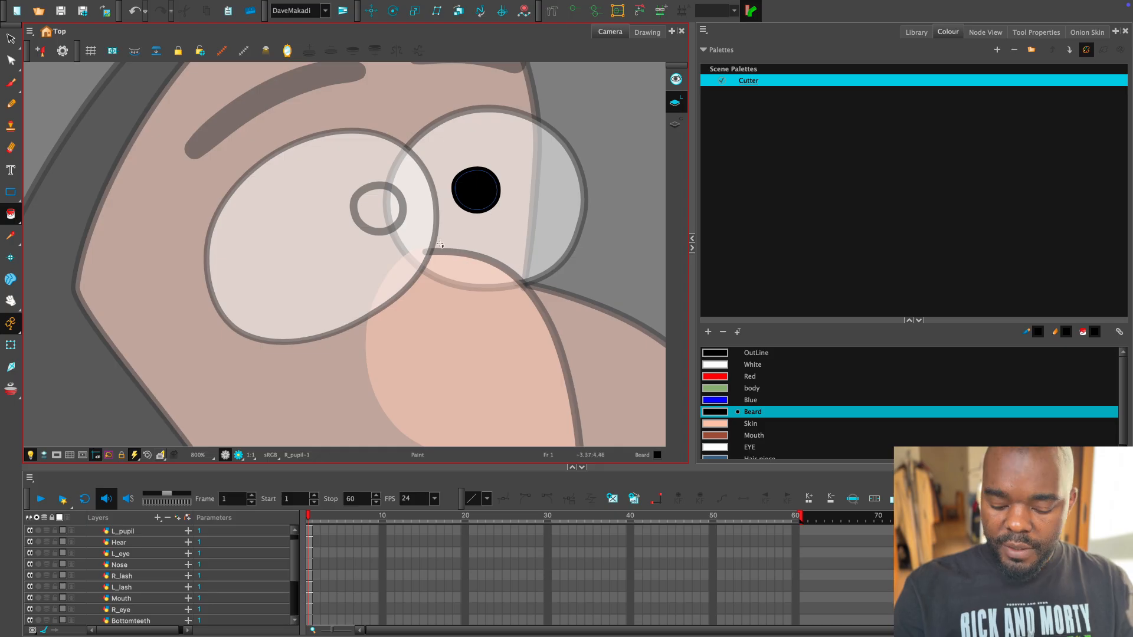
Select the L_pupil drawing and fill the pupil with the Beard colour.
key("shift+t")
left_click(400, 220)
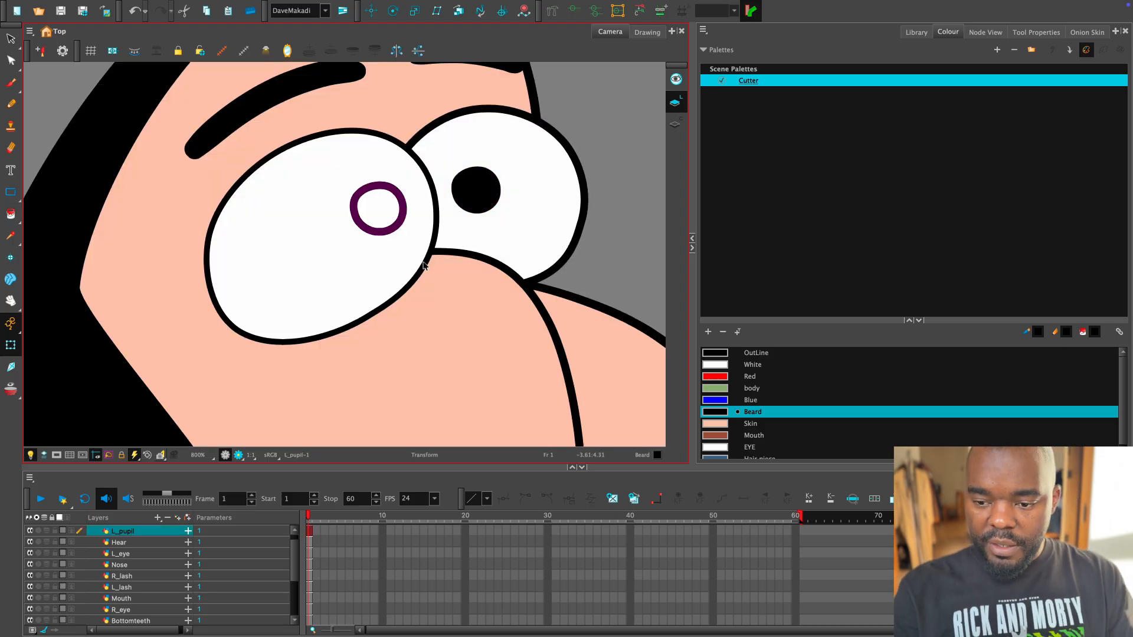
key("alt+i")
left_click(378, 210)
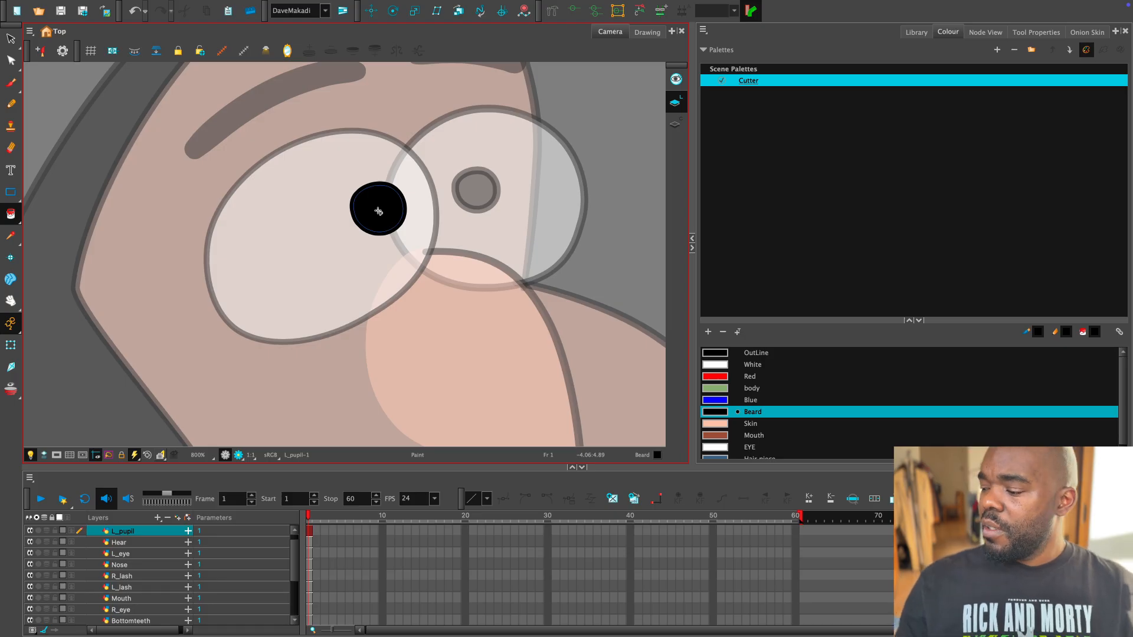
scroll(1024, 397, "down", 2)
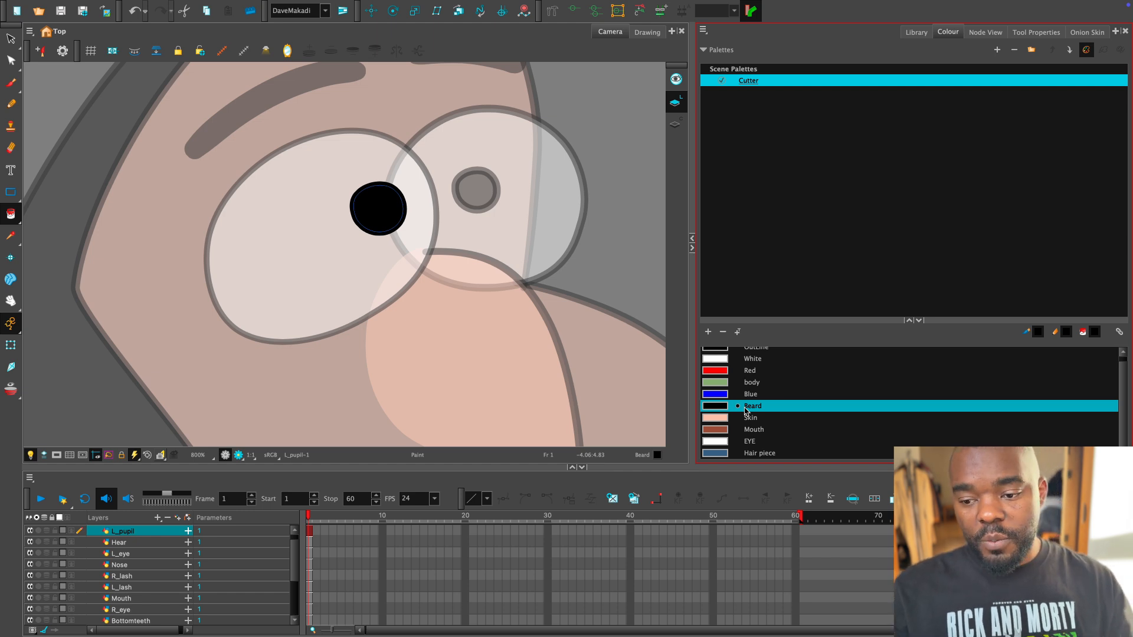
Select the ear drawing, choose the Skin colour and close the gap in the ear's outer outline with a curved invisible stroke.
key("shift+t")
scroll(580, 257, "down", 5)
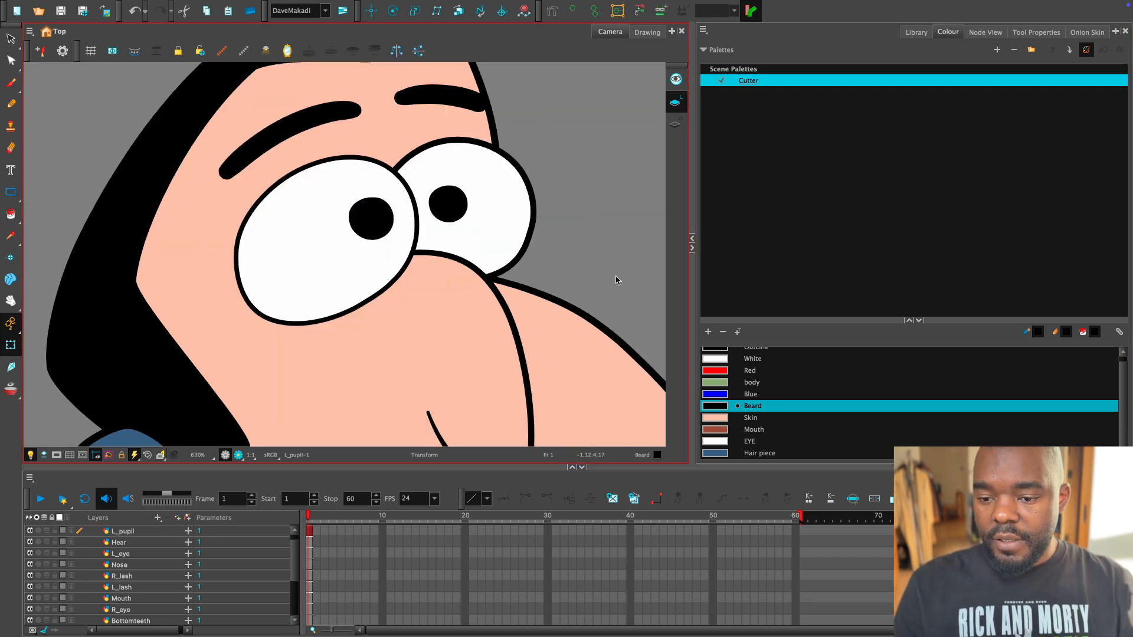
scroll(582, 285, "up", 4)
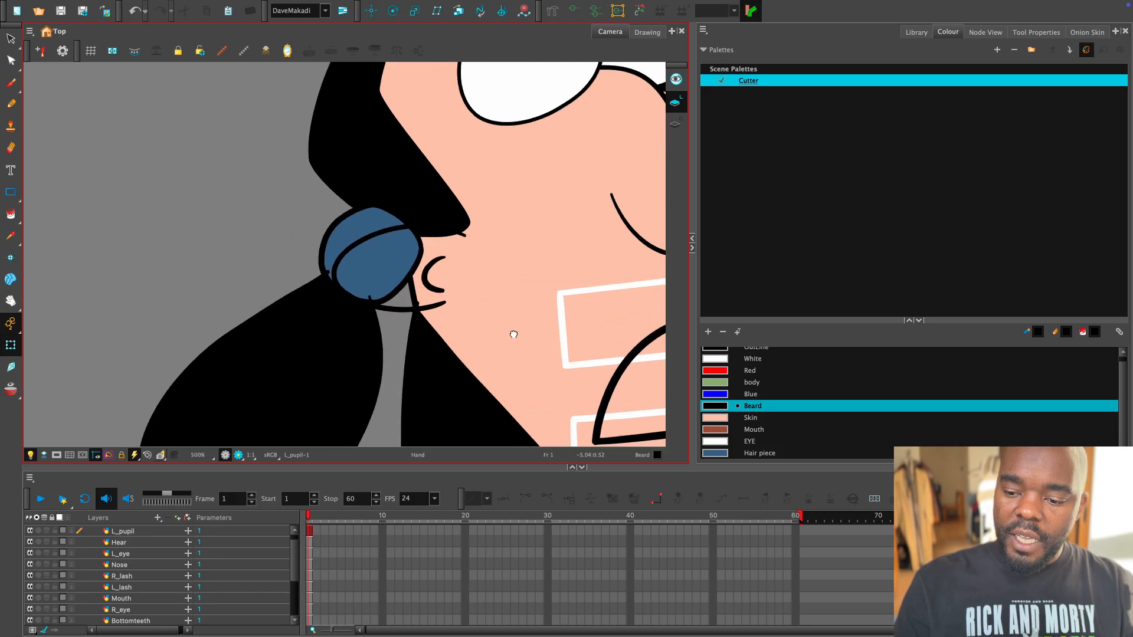
left_click(467, 315)
key("alt+i")
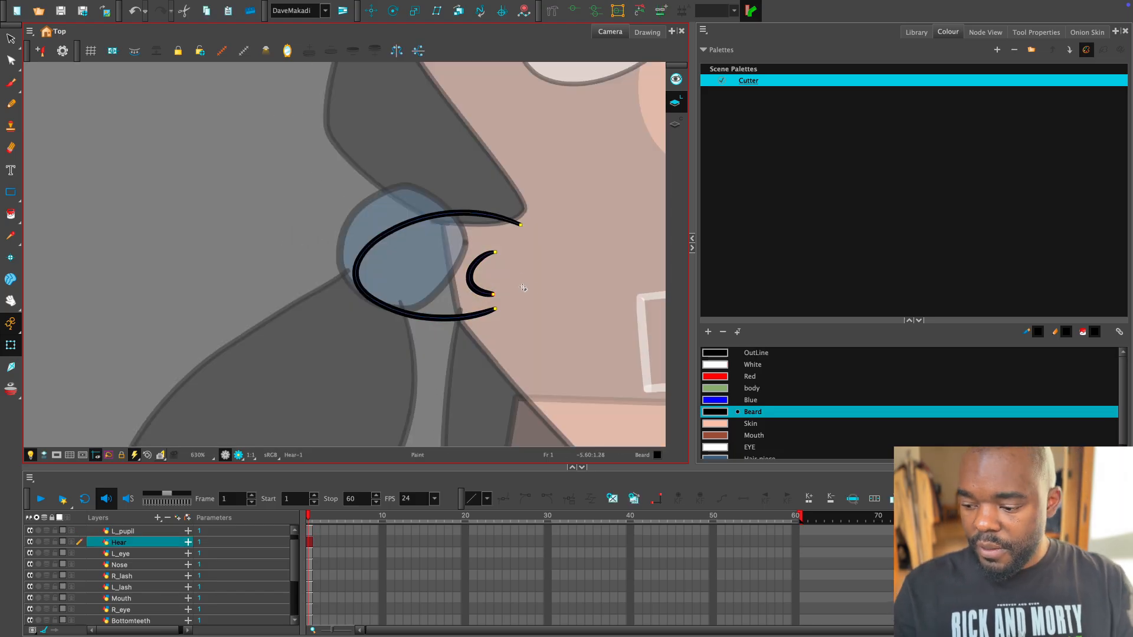
scroll(527, 235, "up", 2)
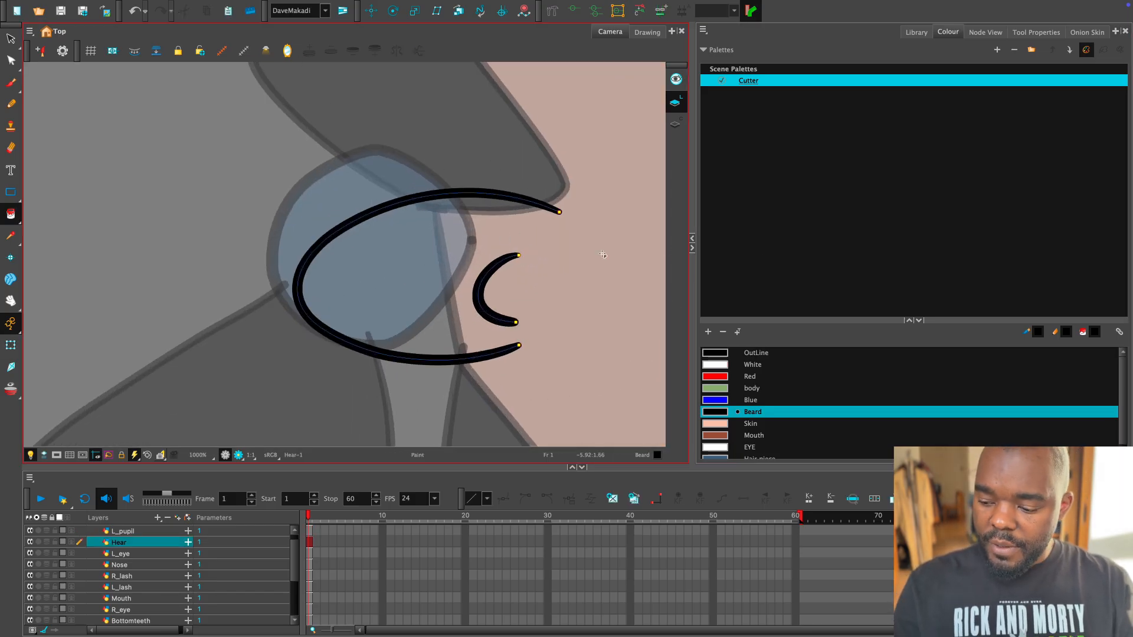
left_click(750, 424)
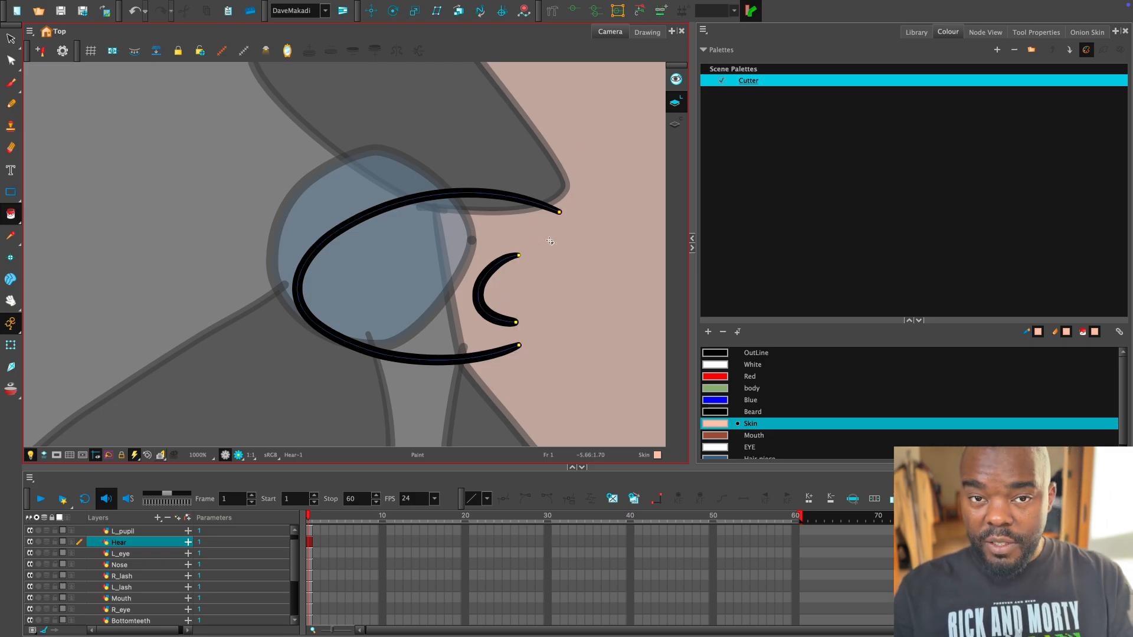
key("alt+v")
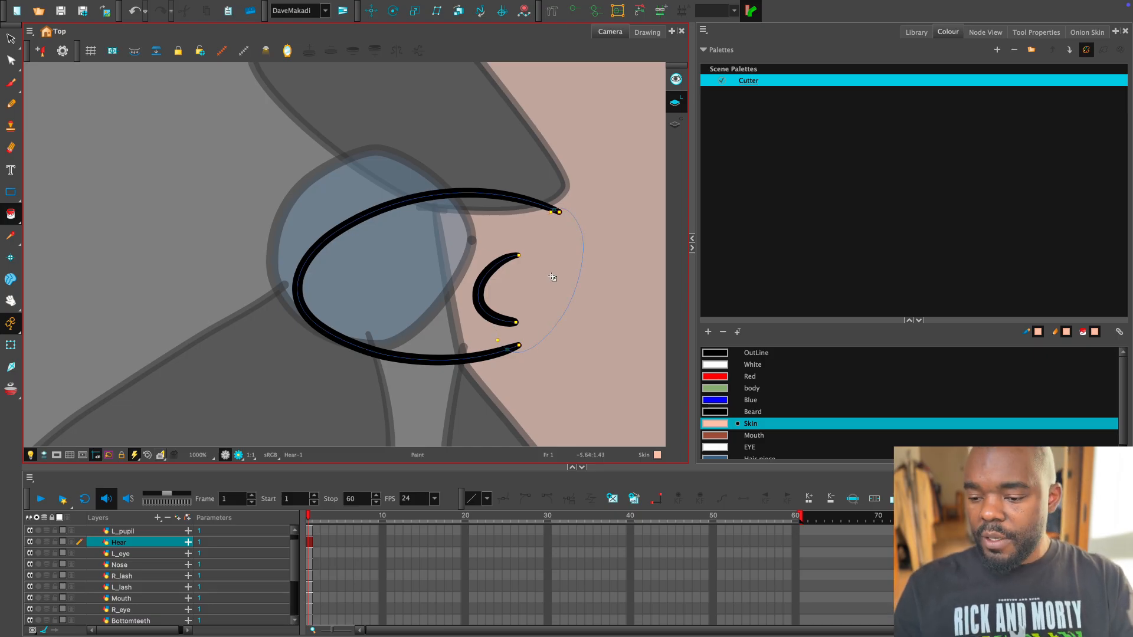
Fill the closed ear shape with the Skin colour and deselect the drawing.
left_click(17, 217)
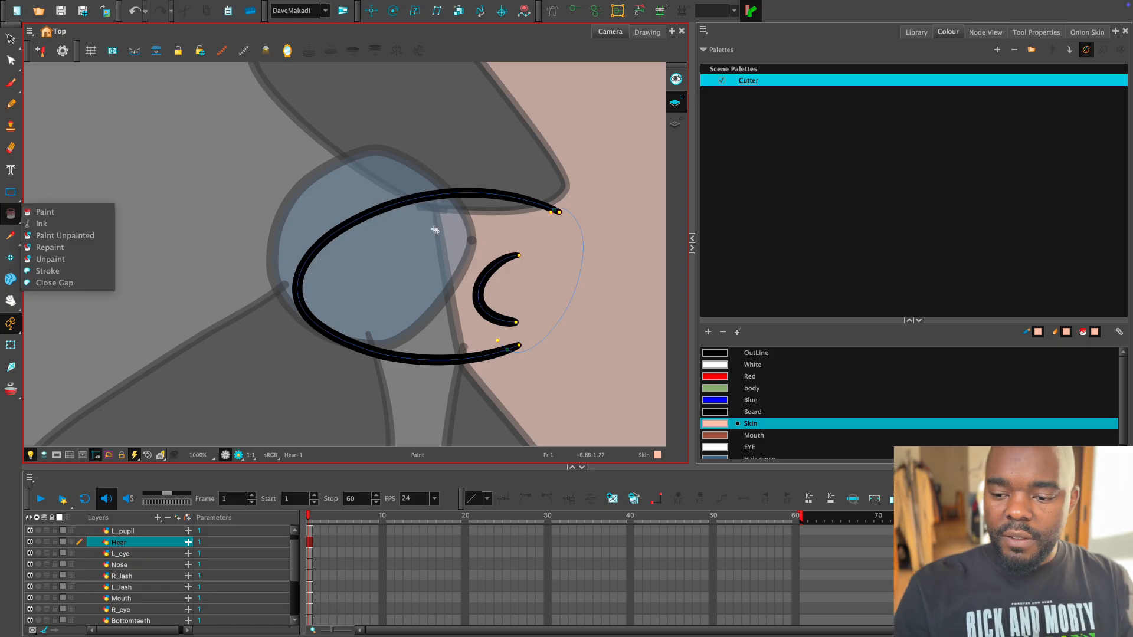
left_click(435, 229)
key("1")
key("1")
key("1")
key("1")
key("1")
key("1")
left_click_drag(559, 371, 556, 235)
key("2")
key("shift+t")
left_click(569, 288)
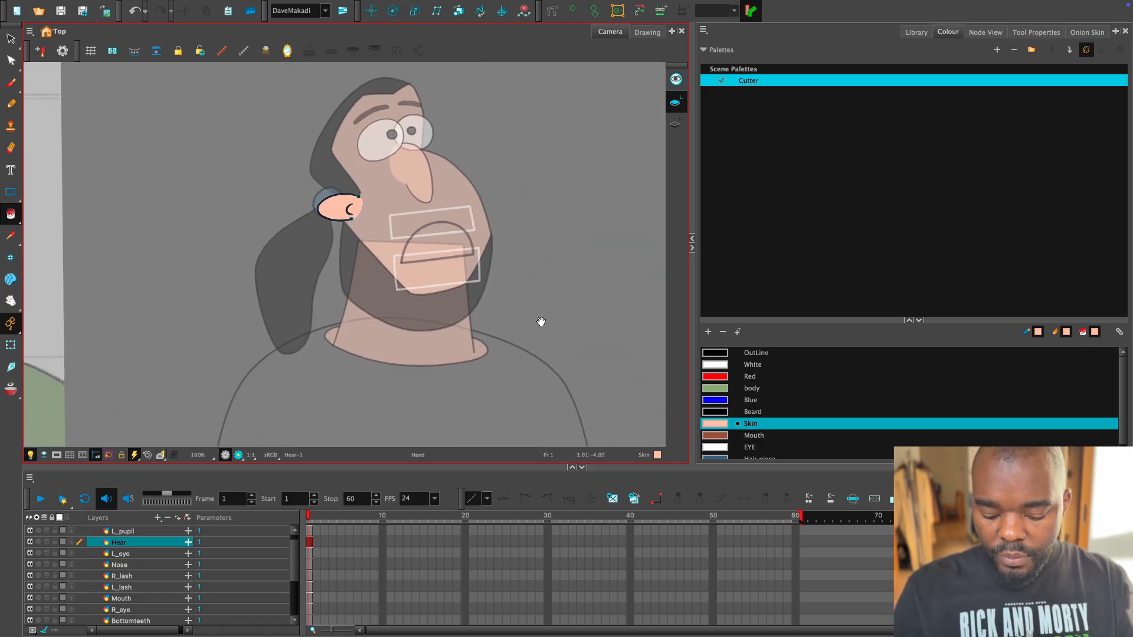
Select the Bottomteeth drawing and add a white palette swatch named Teeth, based on the White swatch.
key("1")
key("2")
key("2")
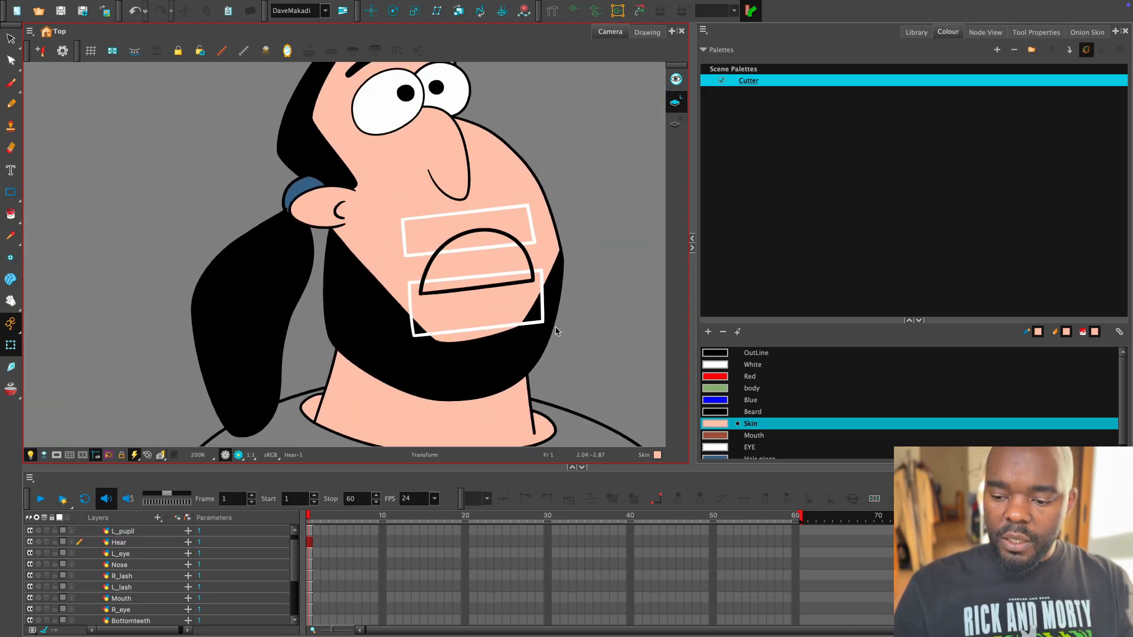
key("2")
key("2")
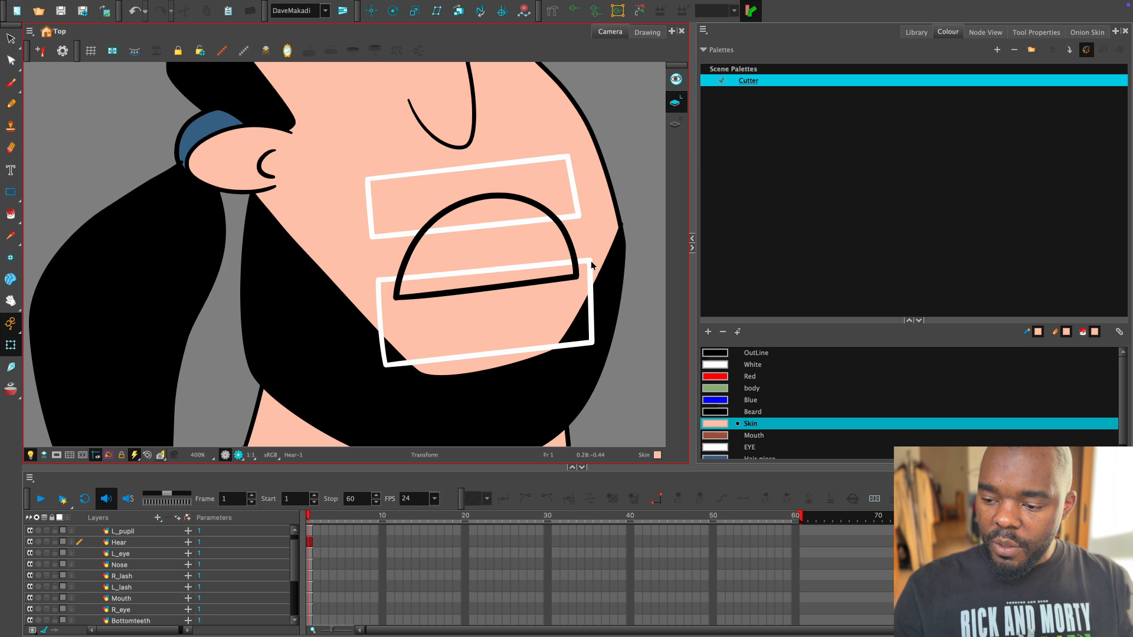
left_click(594, 263)
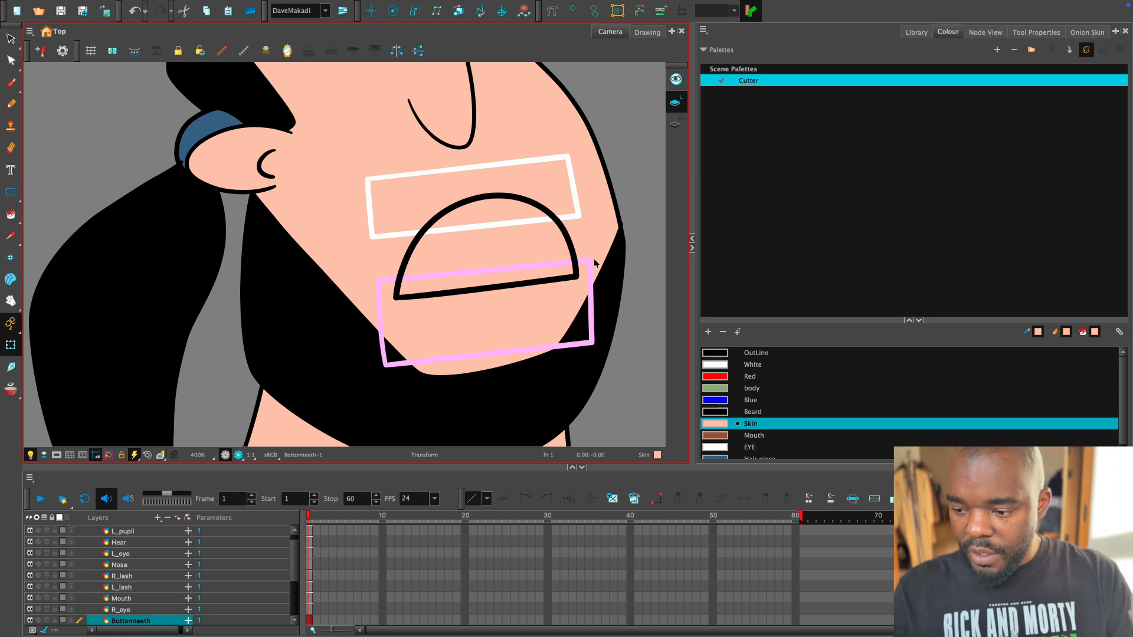
key("alt+i")
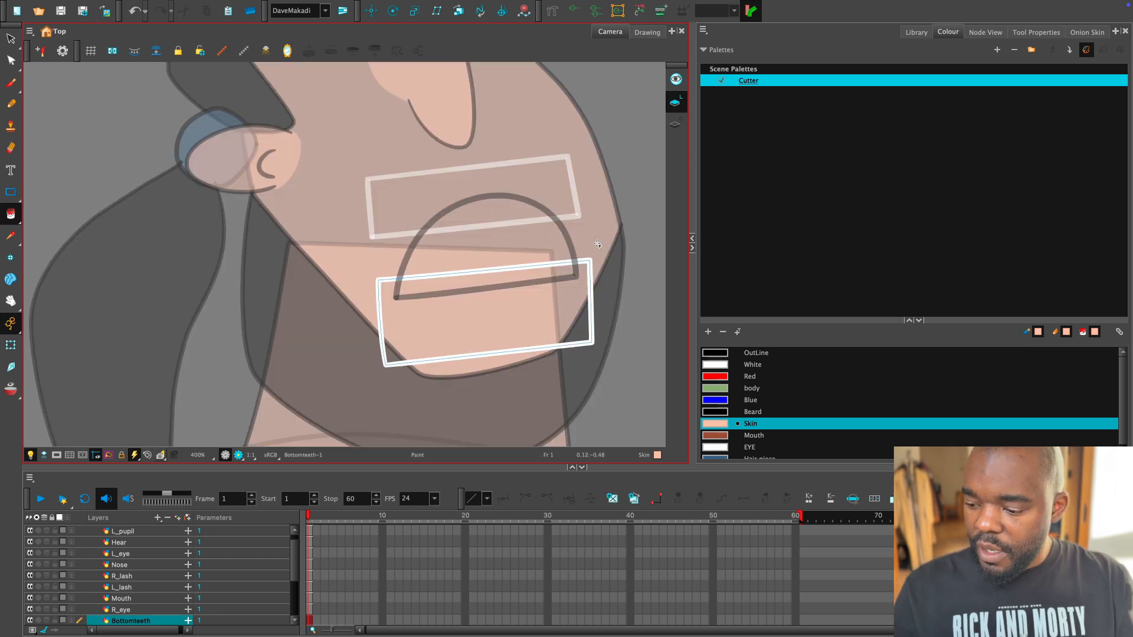
left_click(722, 366)
left_click(708, 332)
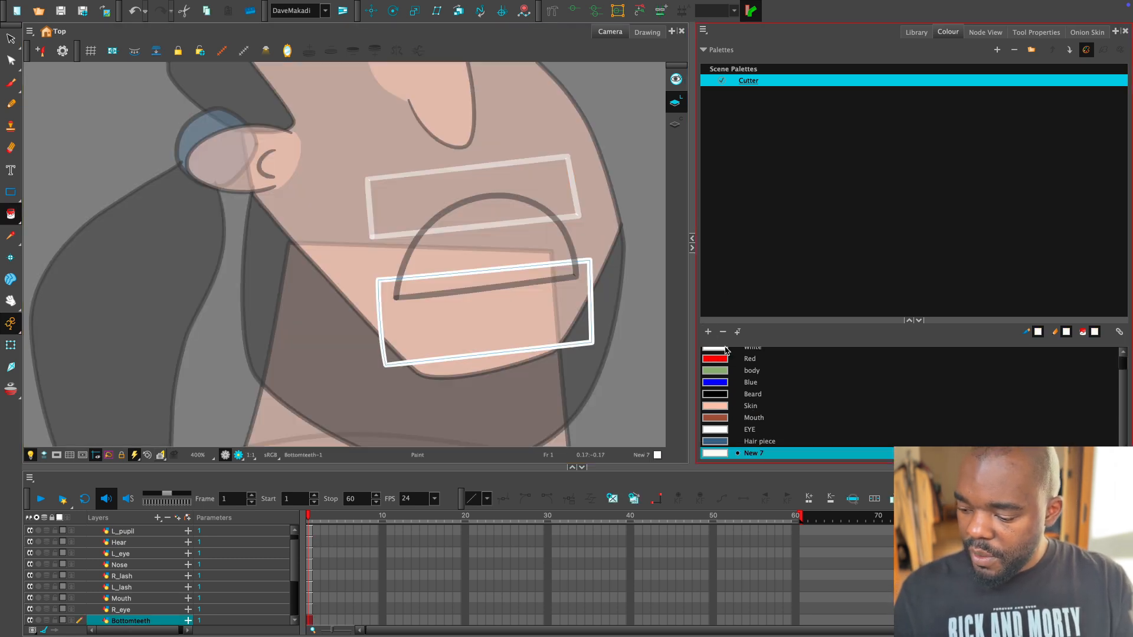
double_click(751, 453)
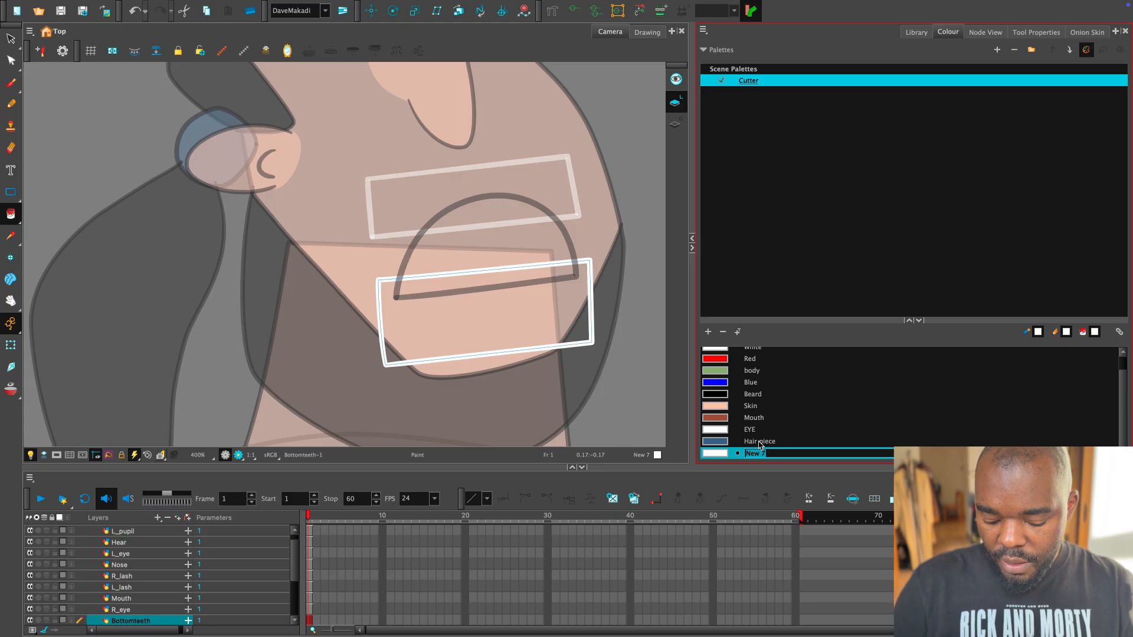
type("T")
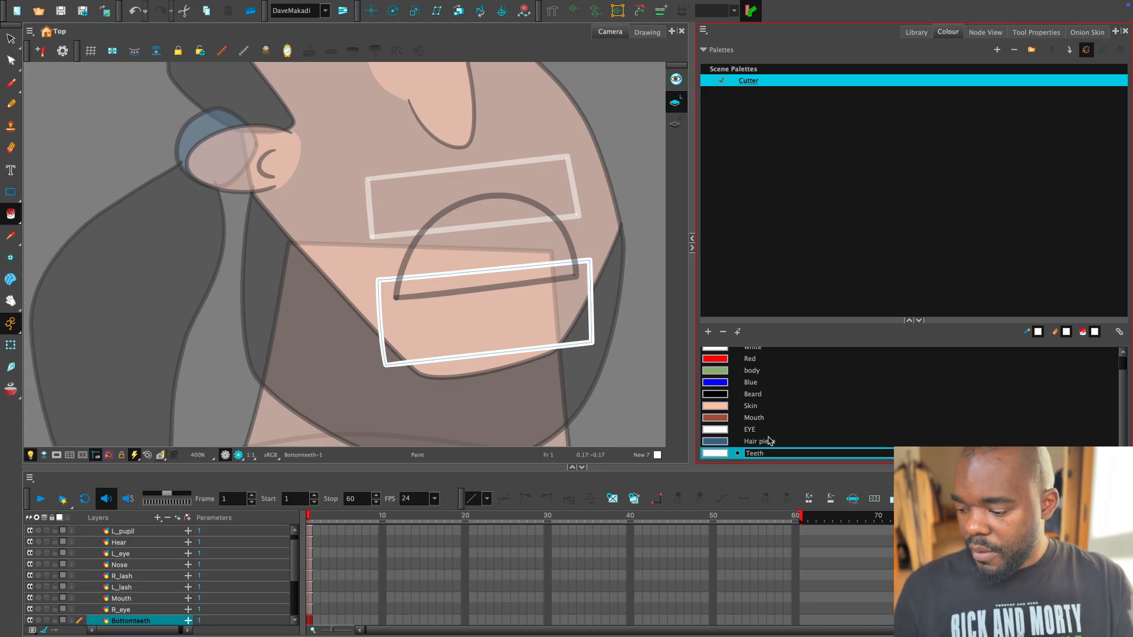
type("eeth")
key("Return")
Fill the bottom teeth rectangle with the Teeth colour, and select and fill the top teeth rectangle with it too.
left_click(531, 320)
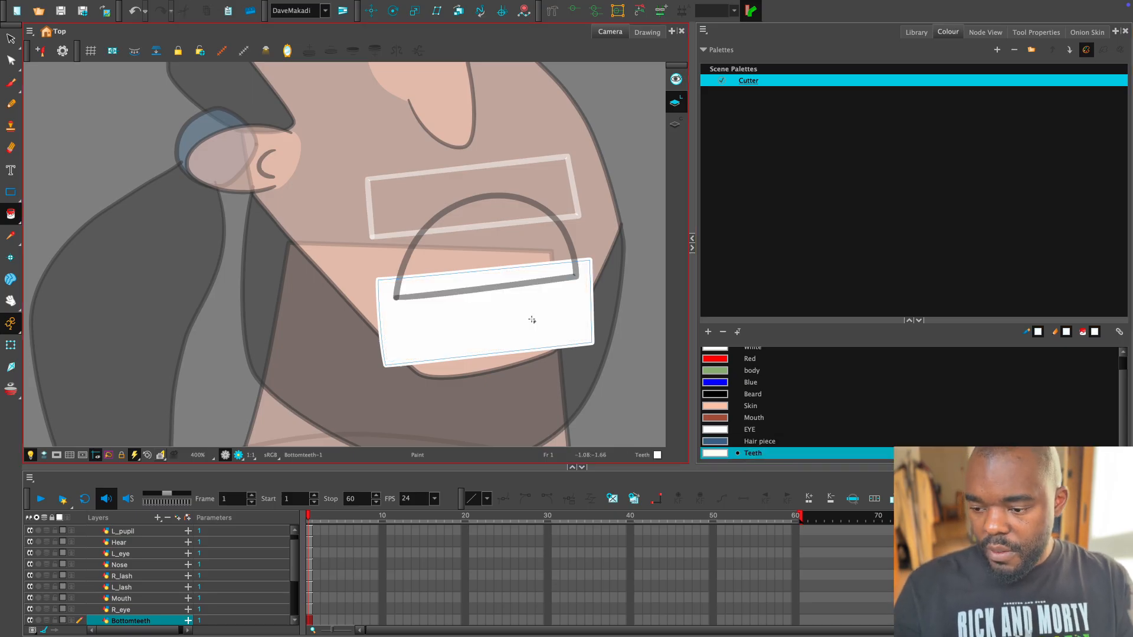
key("shift+t")
left_click(575, 216)
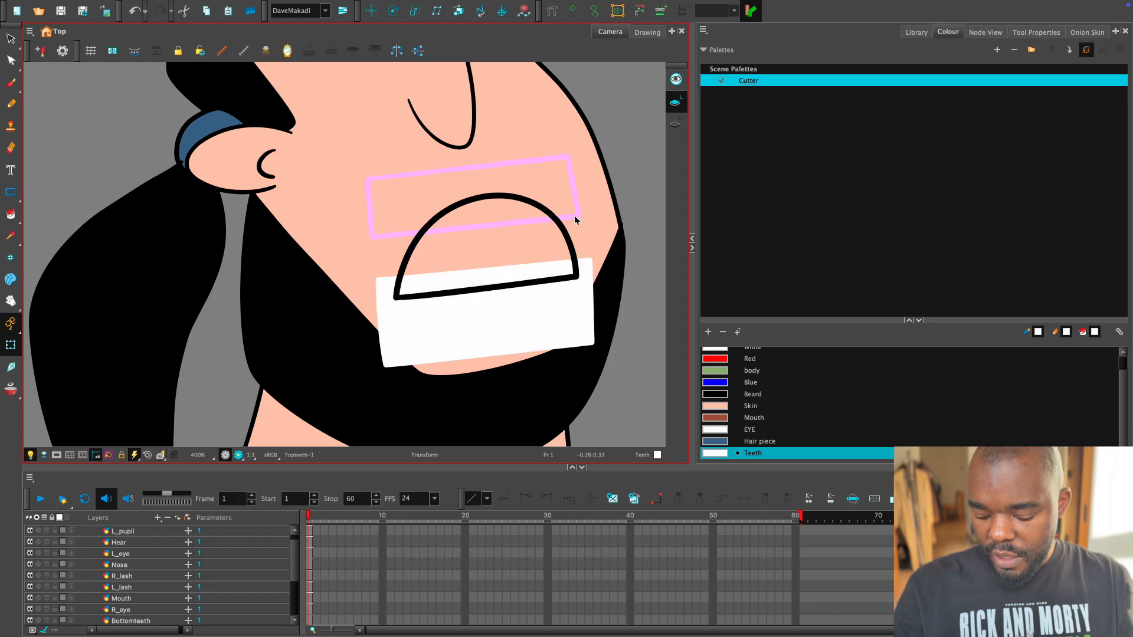
key("alt+i")
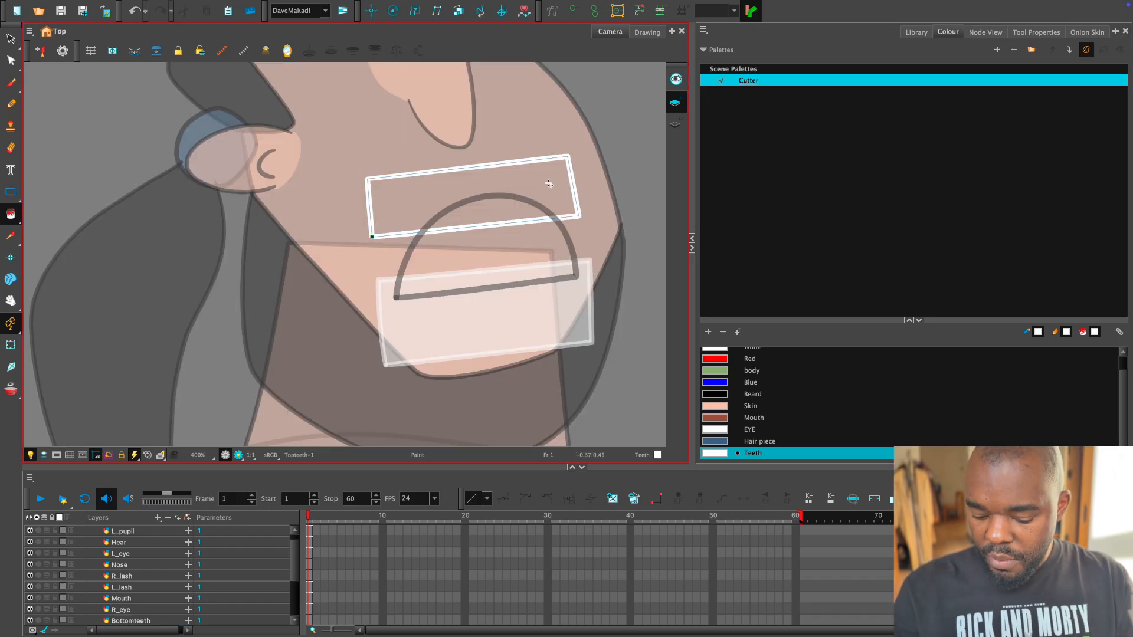
left_click(572, 216)
Select the Mouth drawing, fill the mouth with the Mouth colour and deselect it.
key("shift+t")
left_click(574, 260)
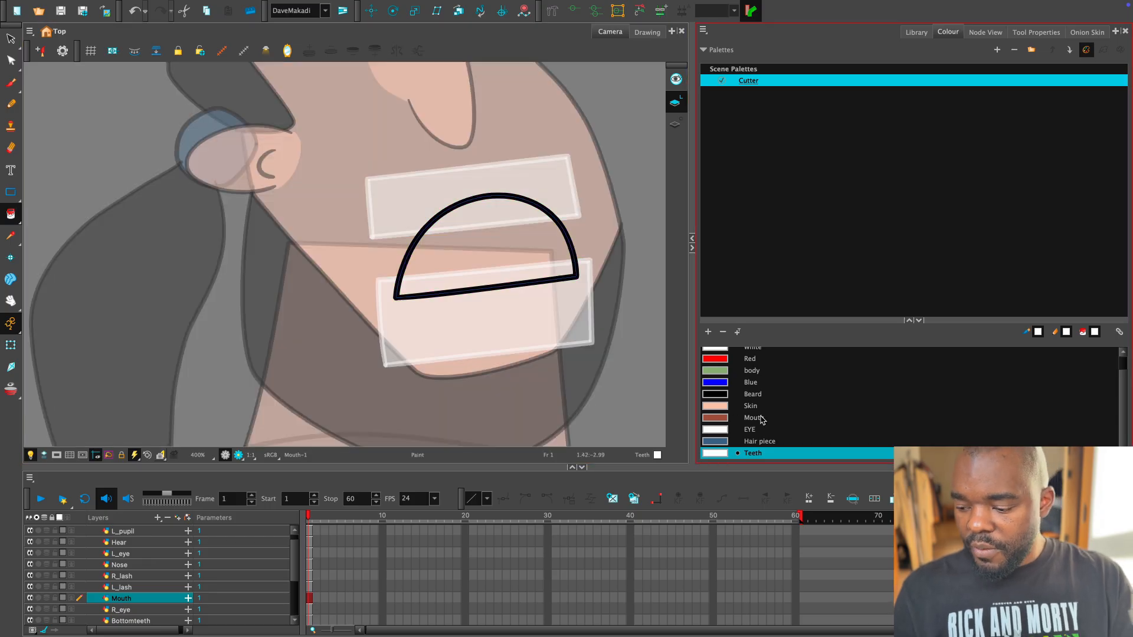
left_click(723, 418)
left_click(567, 327)
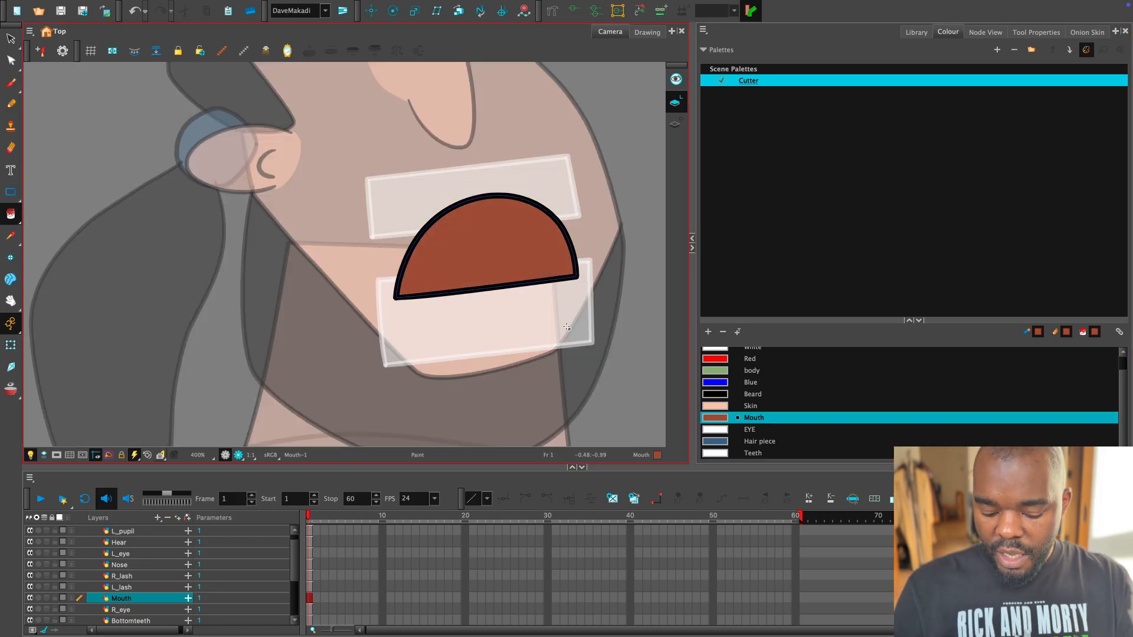
key("shift+t")
key("1")
key("1")
key("1")
left_click(592, 278)
Select both teeth drawings and reorder their Composite connections so they sit above the mouth, between the L_eye and Nose layers.
scroll(590, 279, "up", 1)
key("2")
key("2")
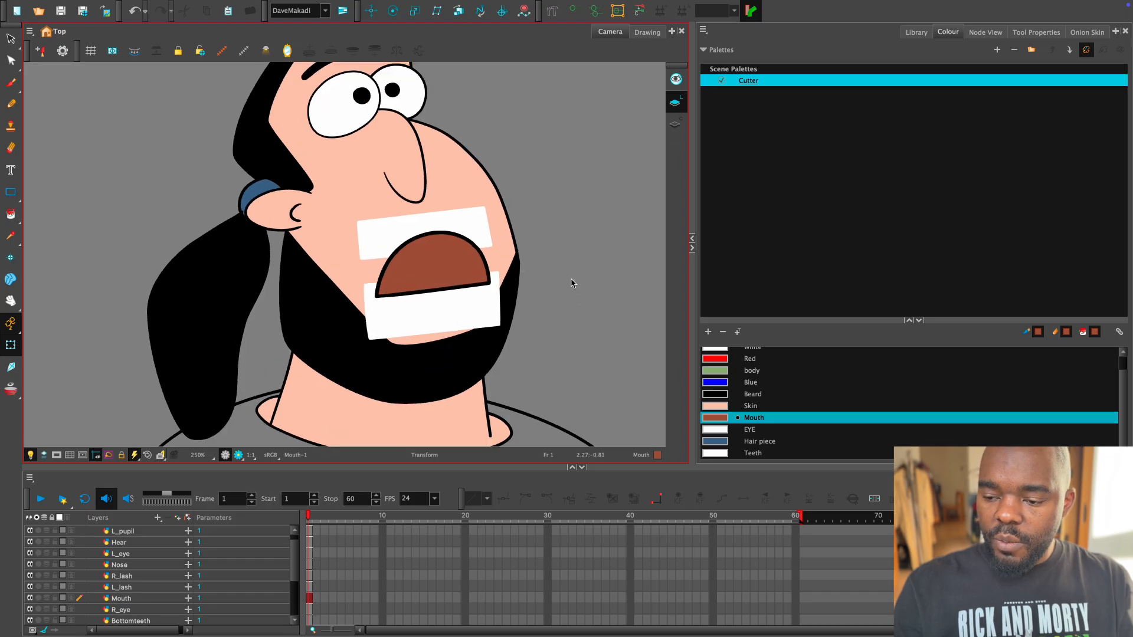
left_click(530, 240)
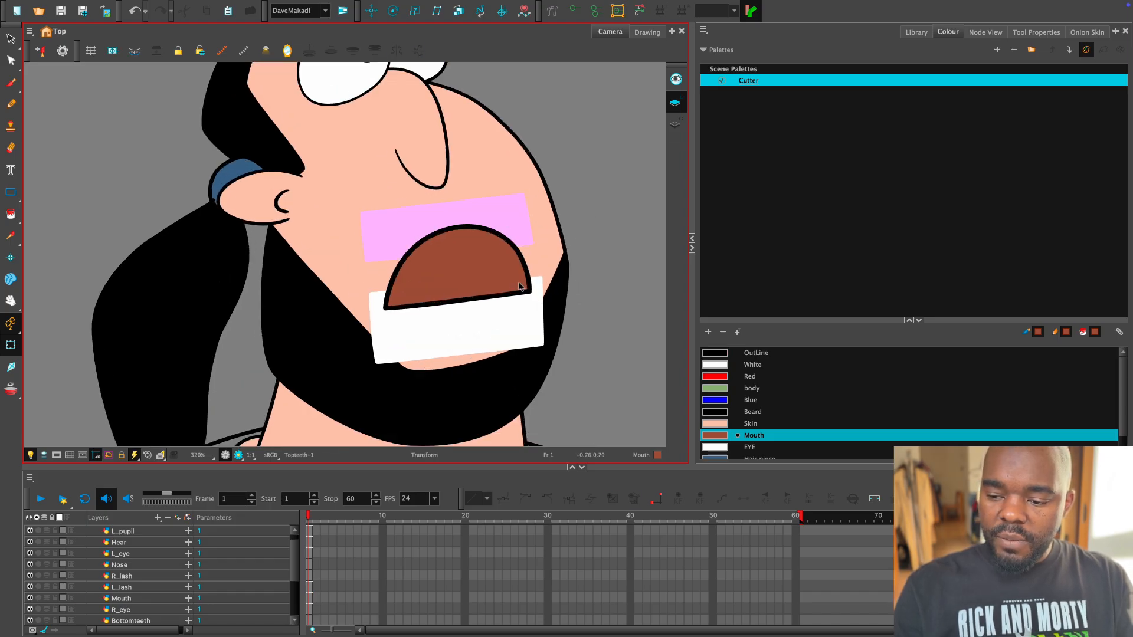
left_click(525, 321, "shift")
left_click(987, 33)
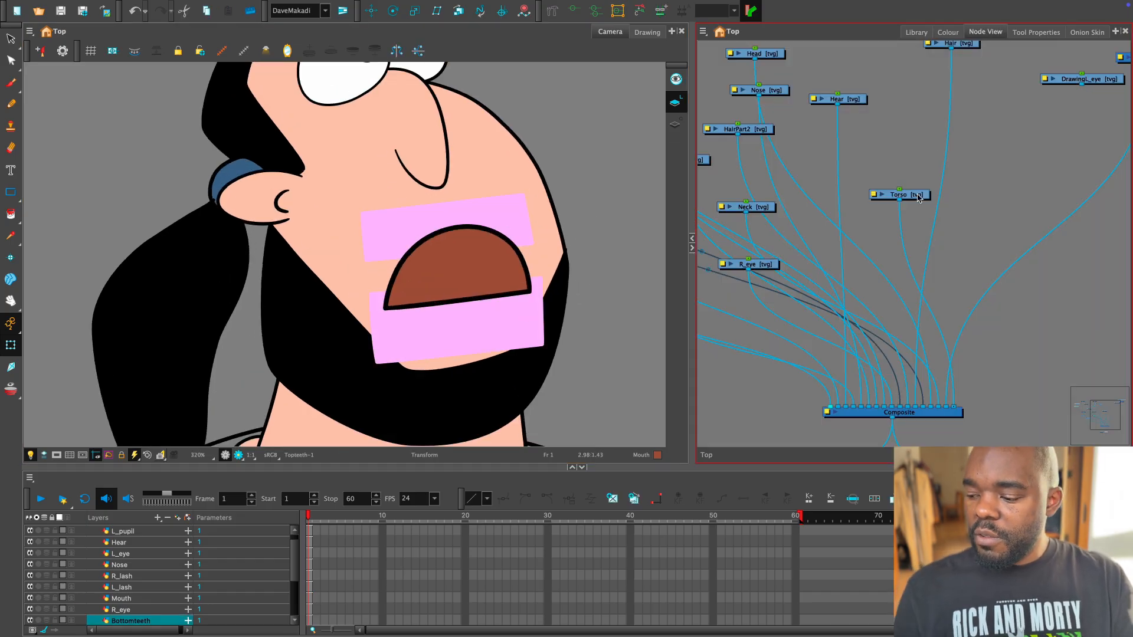
left_click_drag(901, 408, 866, 409)
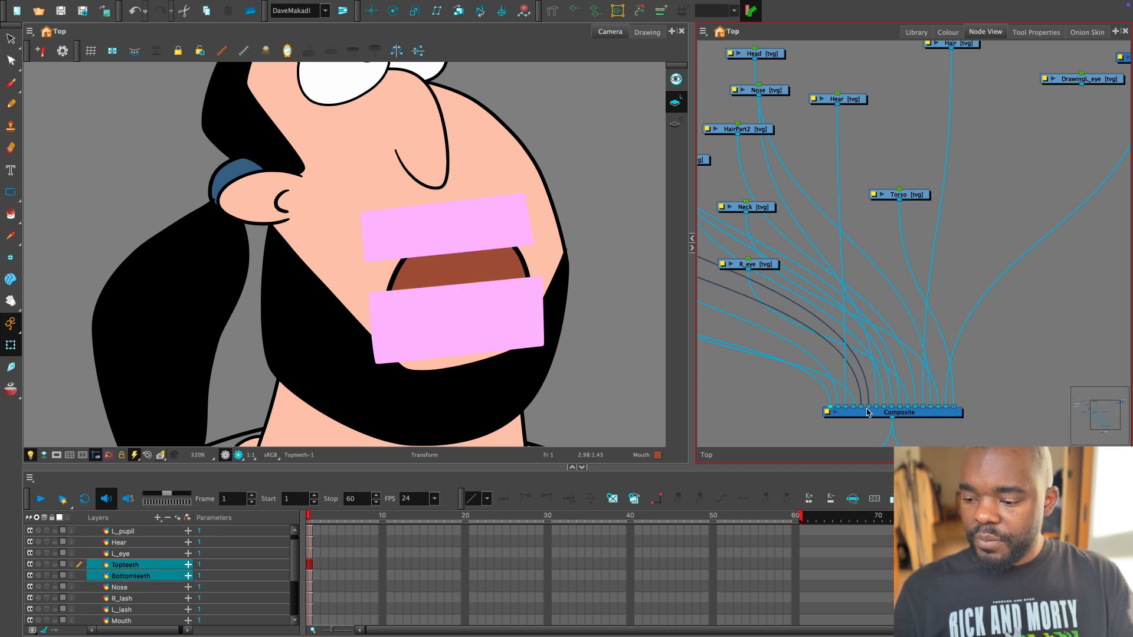
left_click(634, 366)
Select the Torso drawing, fill the shirt with the body colour and deselect it.
key("1")
key("1")
left_click_drag(561, 347, 564, 232)
left_click(536, 332)
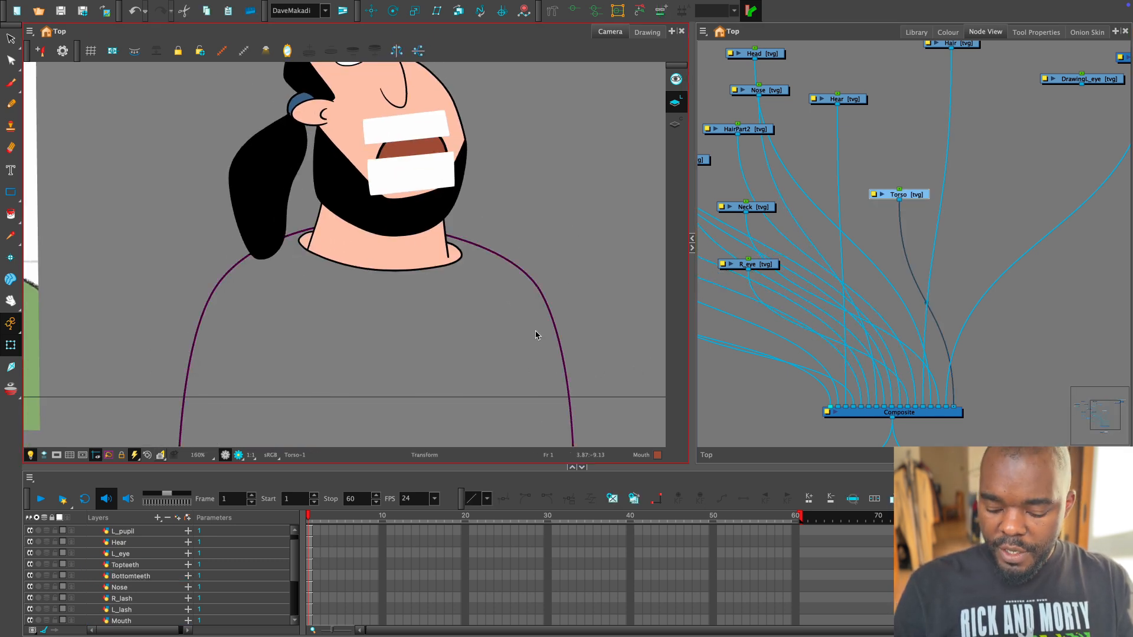
key("alt+i")
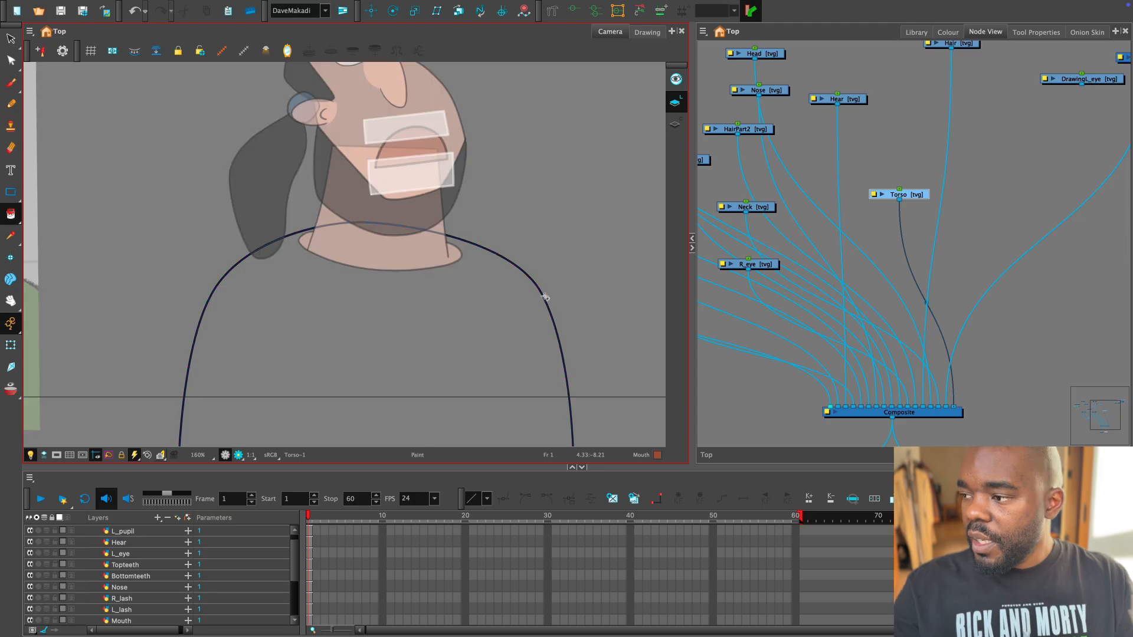
left_click(948, 32)
left_click_drag(508, 354, 616, 328)
left_click(751, 389)
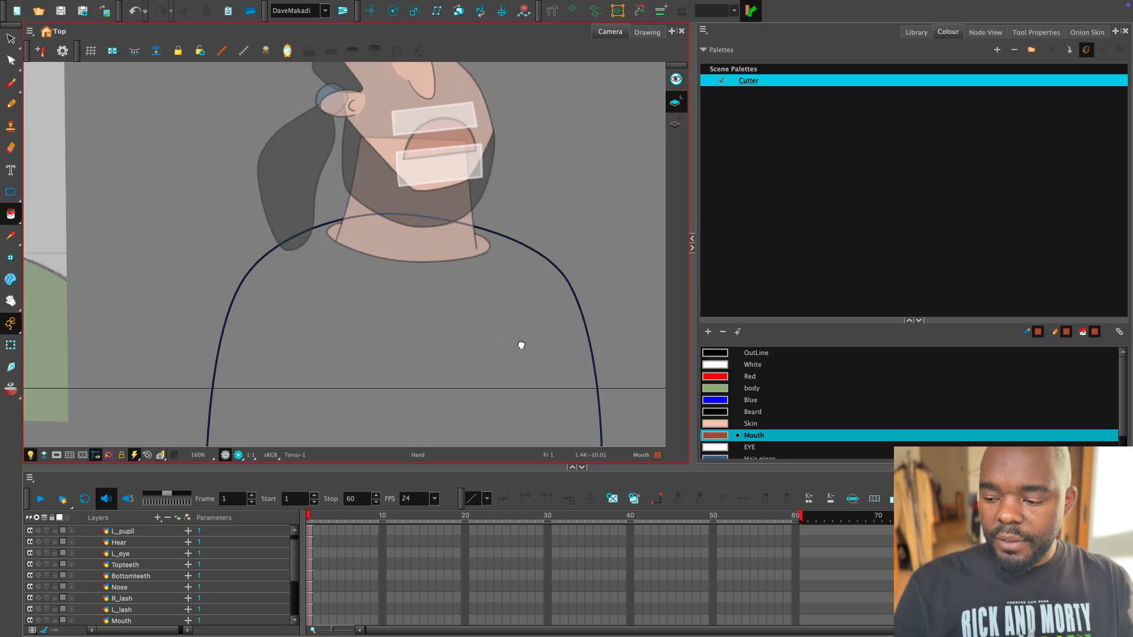
left_click(571, 355)
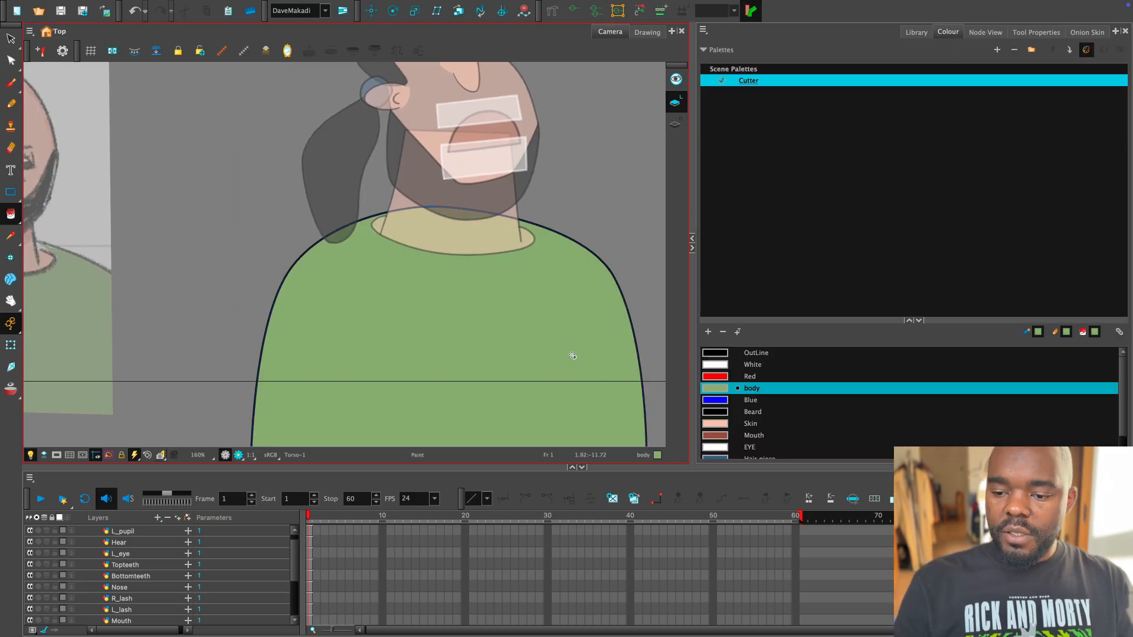
key("1")
left_click_drag(551, 256, 548, 293)
key("shift+t")
left_click(567, 276)
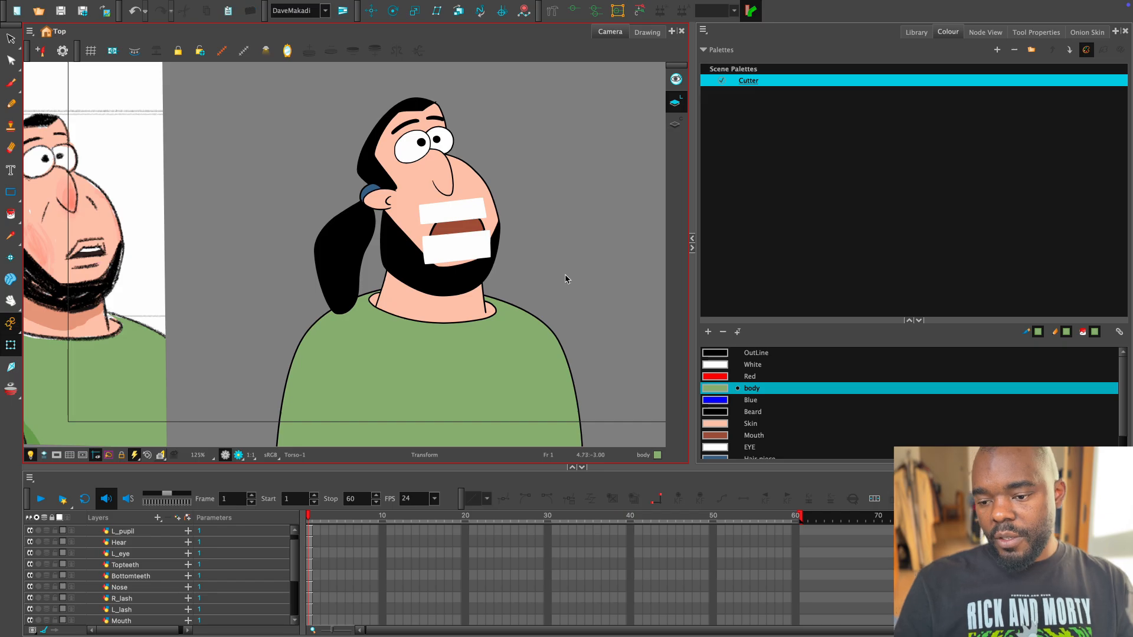
key("1")
key("1")
key("2")
key("2")
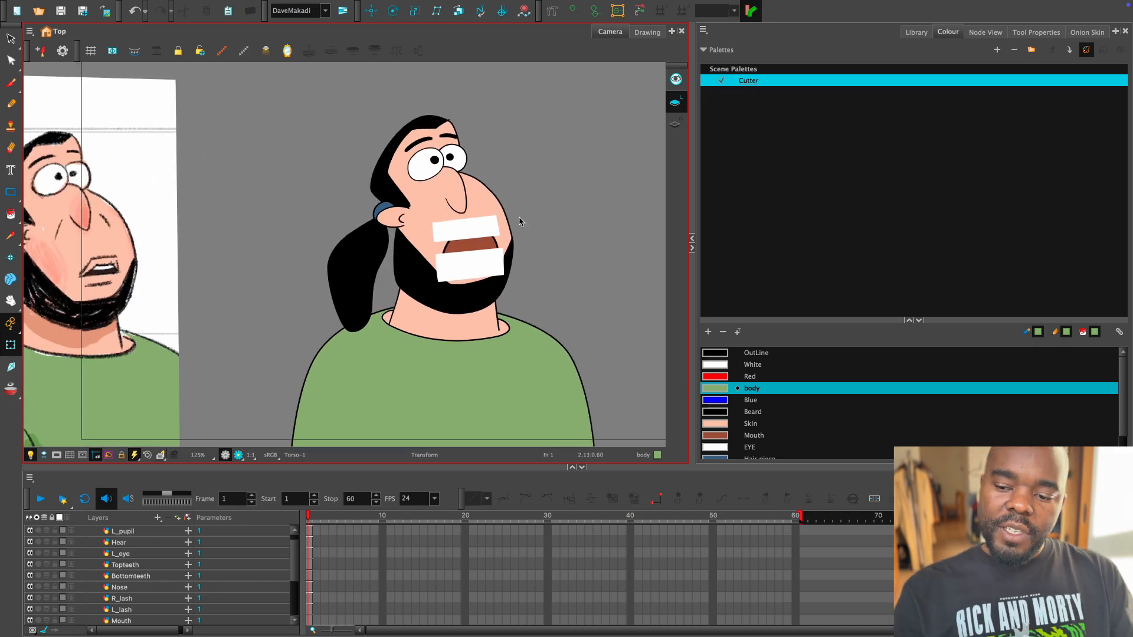
Select the Topteeth drawing and move its rectangle down over the upper part of the mouth, undoing any misplaced move.
key("2")
key("2")
left_click_drag(592, 262, 498, 314)
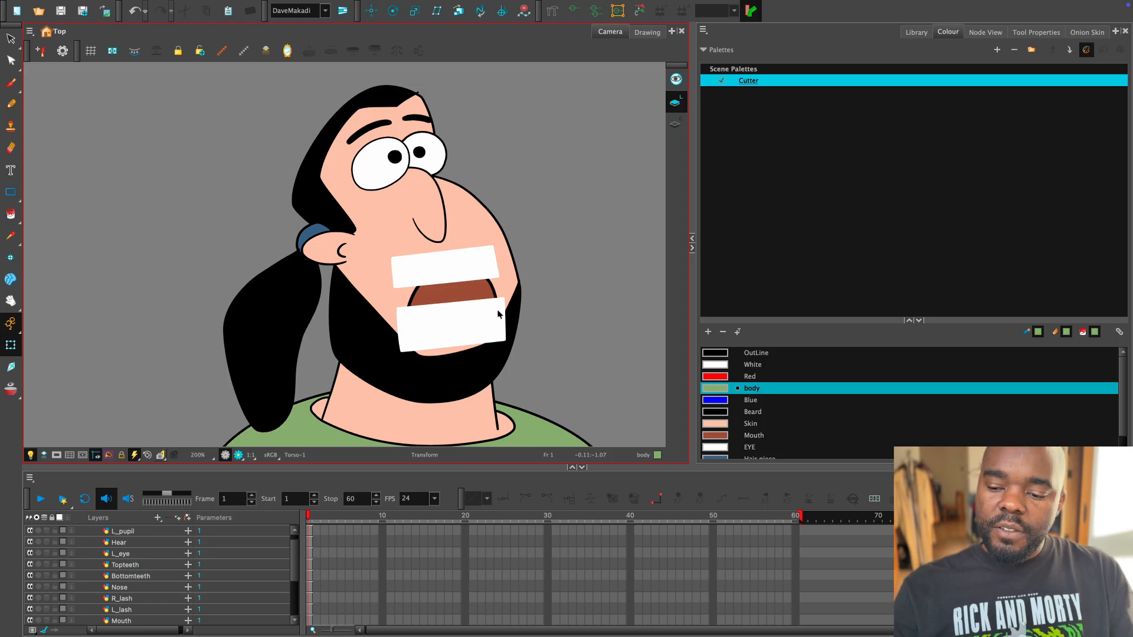
key("2")
left_click_drag(563, 294, 529, 280)
left_click(492, 258)
key("2")
key("2")
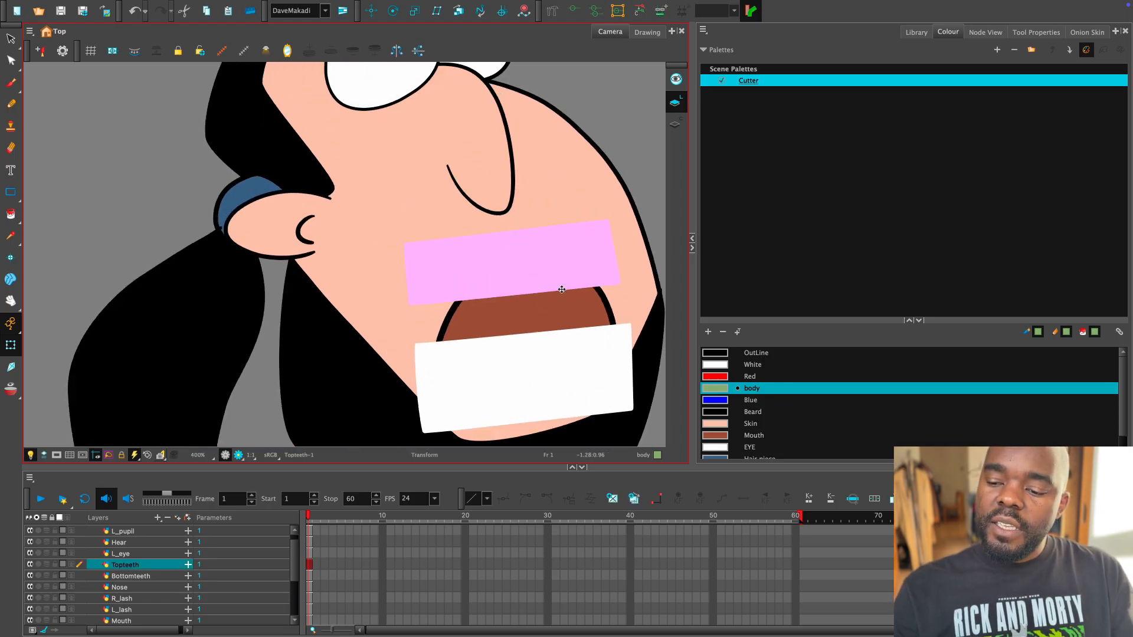
key("1")
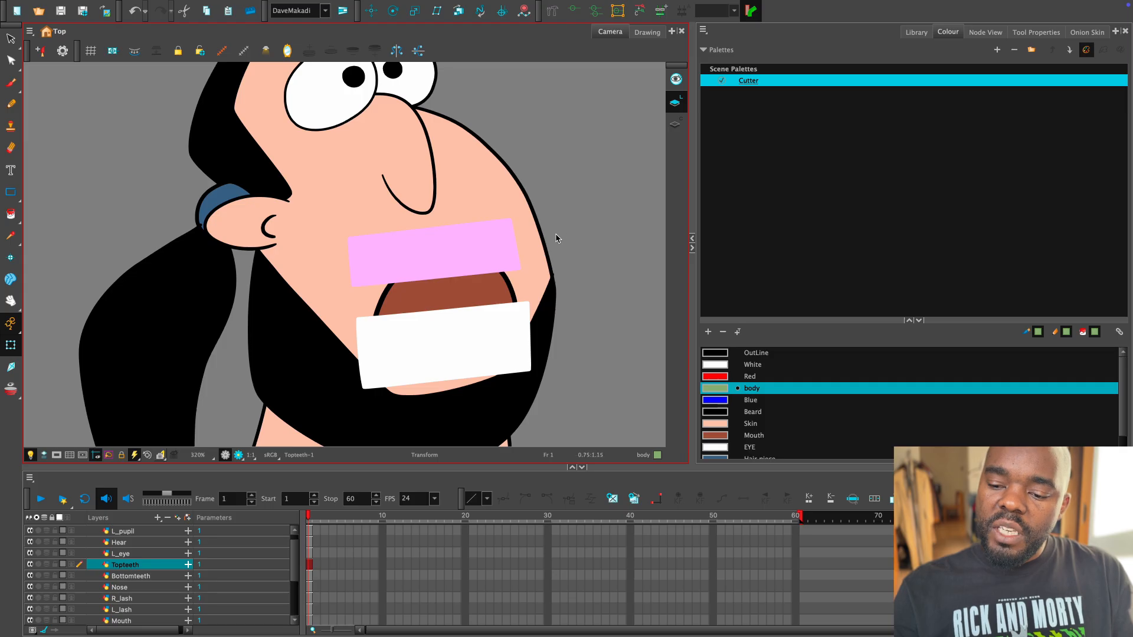
key("alt+s")
mouse_move(465, 186)
left_mouse_down()
mouse_move(368, 296)
mouse_move(508, 198)
left_mouse_up()
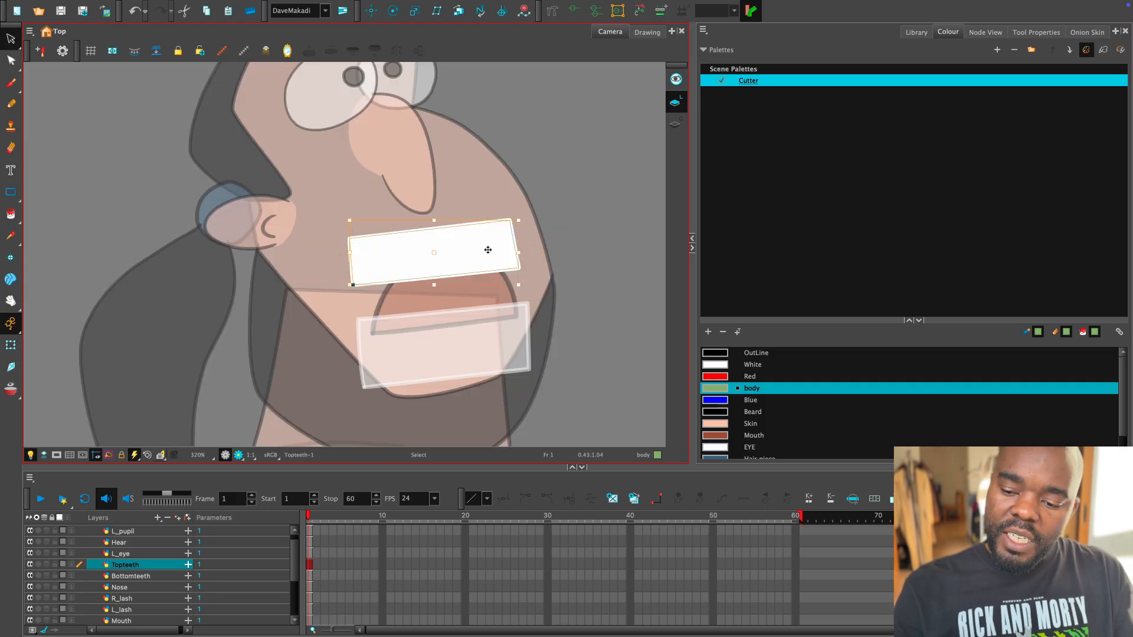
mouse_move(488, 248)
left_mouse_down()
mouse_move(493, 238)
mouse_move(496, 268)
mouse_move(490, 250)
left_mouse_up()
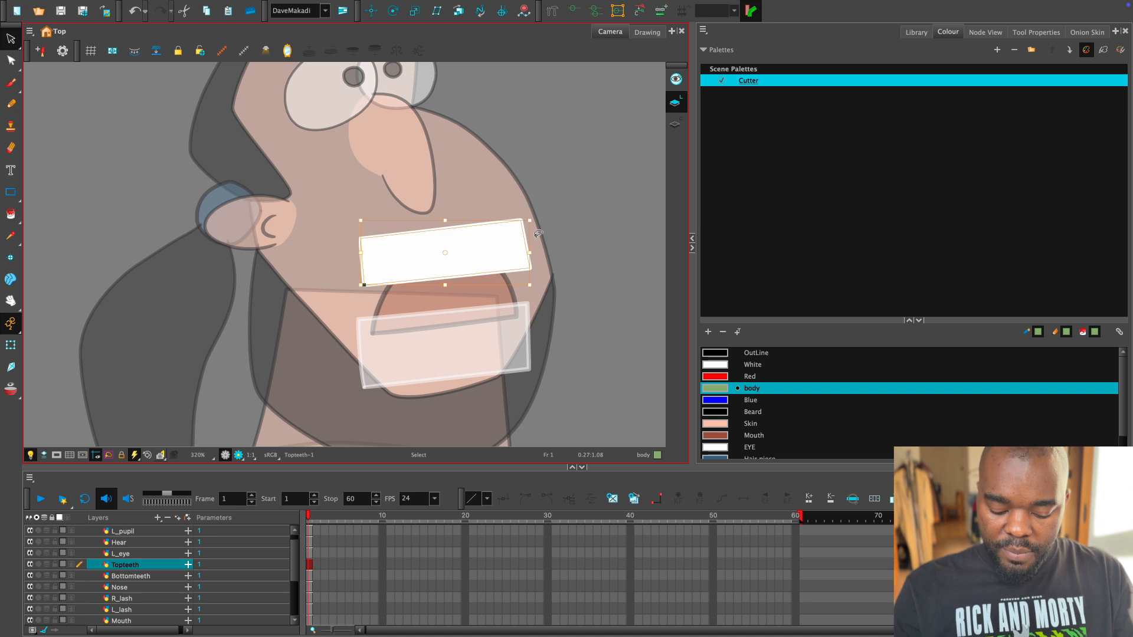
key("ctrl+z")
key("shift+t")
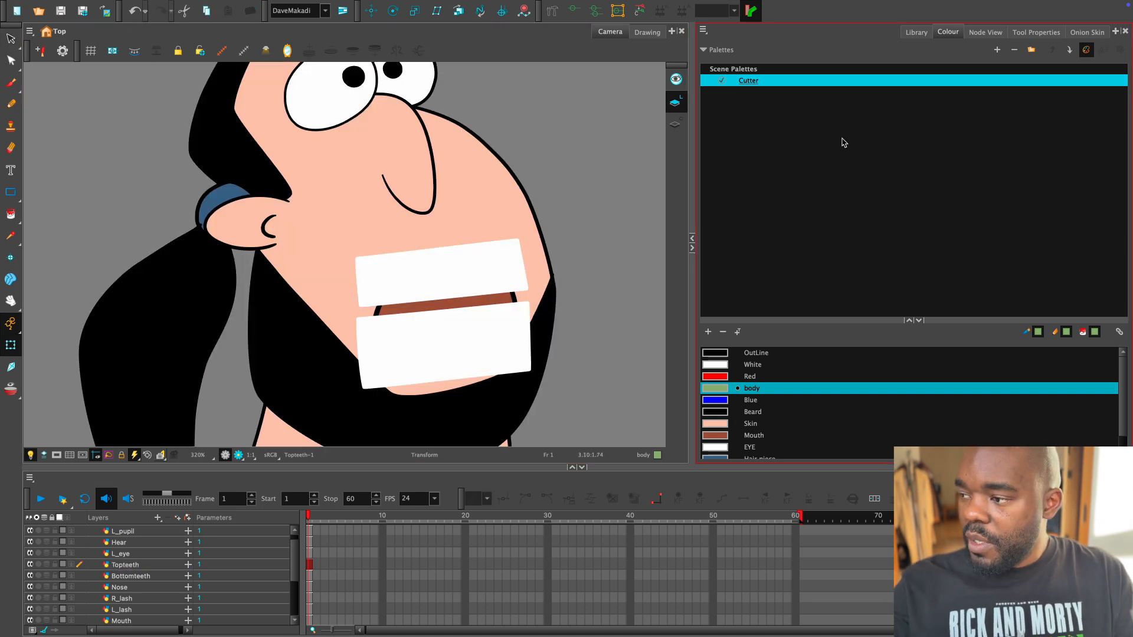
Add a vector drawing layer named Tongue and connect its node to the Composite between the L_pupil and Hear layers.
left_click(985, 32)
key("1")
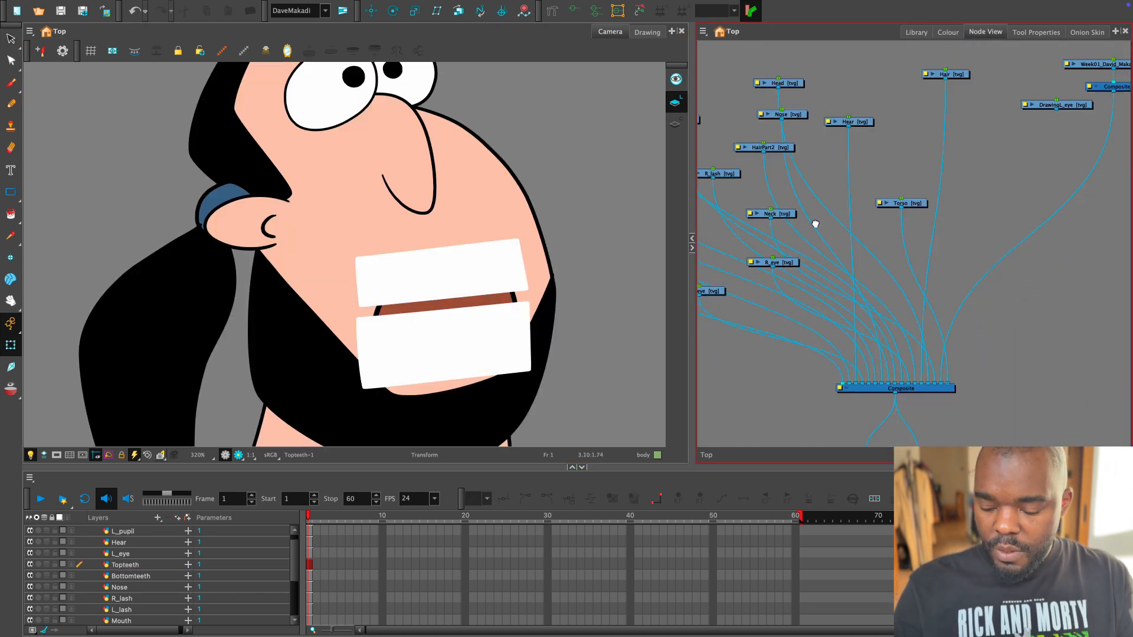
left_click_drag(815, 222, 855, 241)
key("super+r")
type("T")
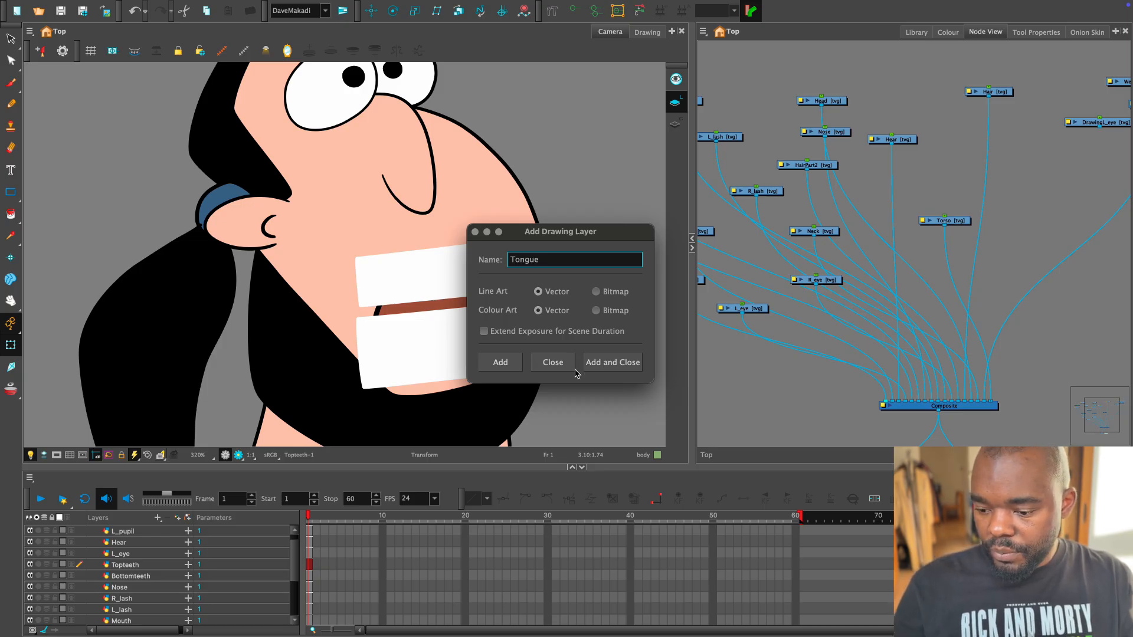
left_click(500, 361)
left_click(553, 362)
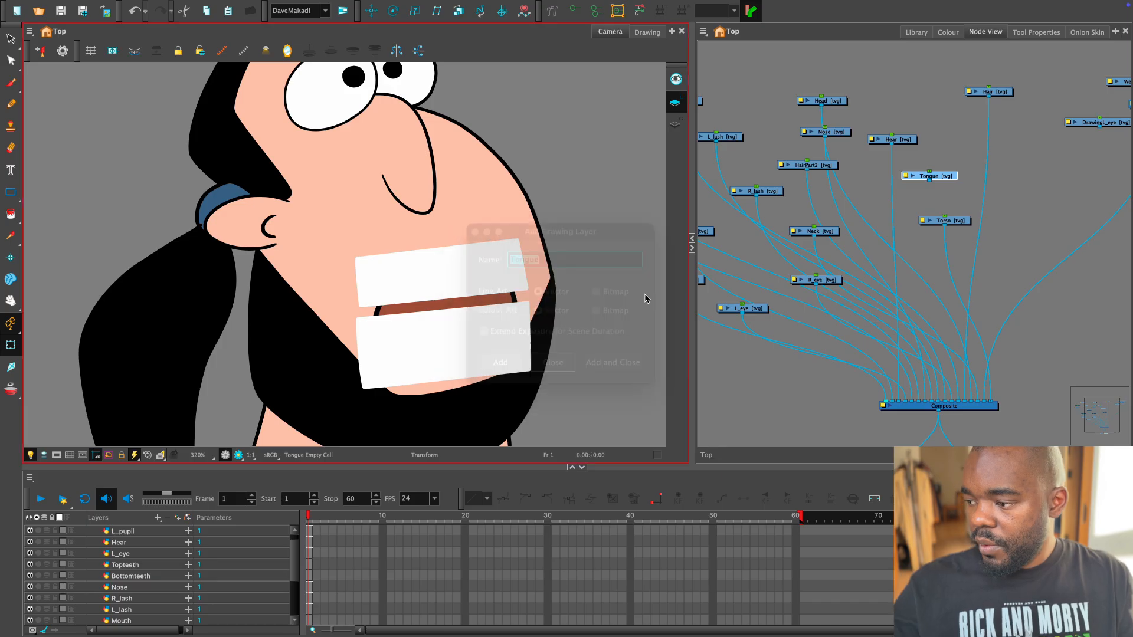
mouse_move(930, 176)
left_mouse_down()
mouse_move(917, 186)
mouse_move(892, 328)
mouse_move(894, 402)
left_mouse_up()
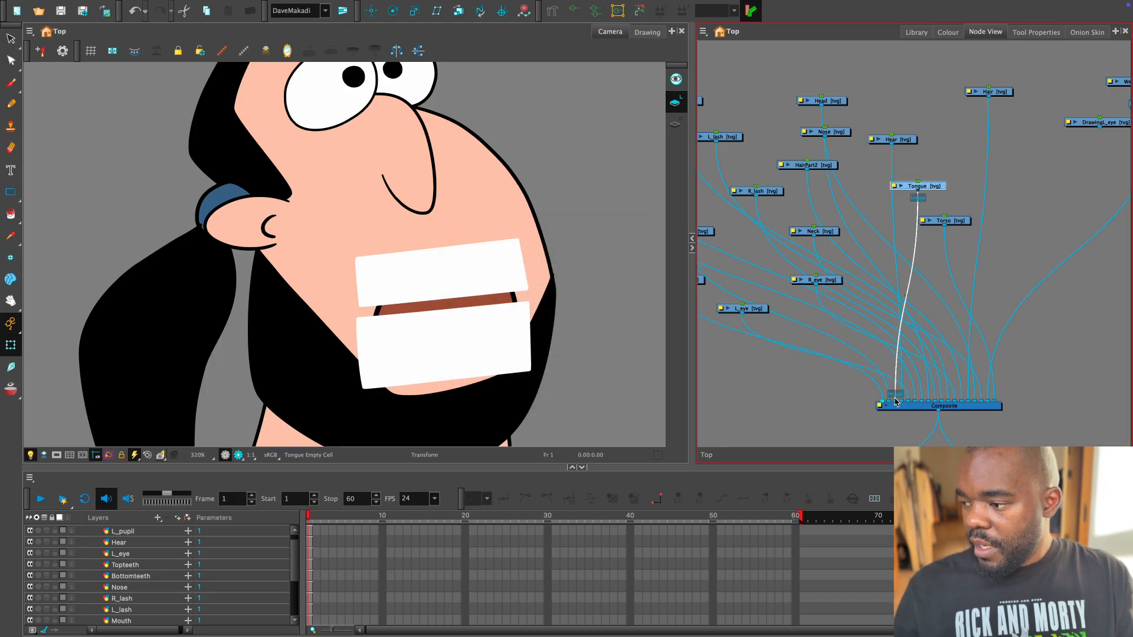
left_click_drag(928, 193, 864, 202)
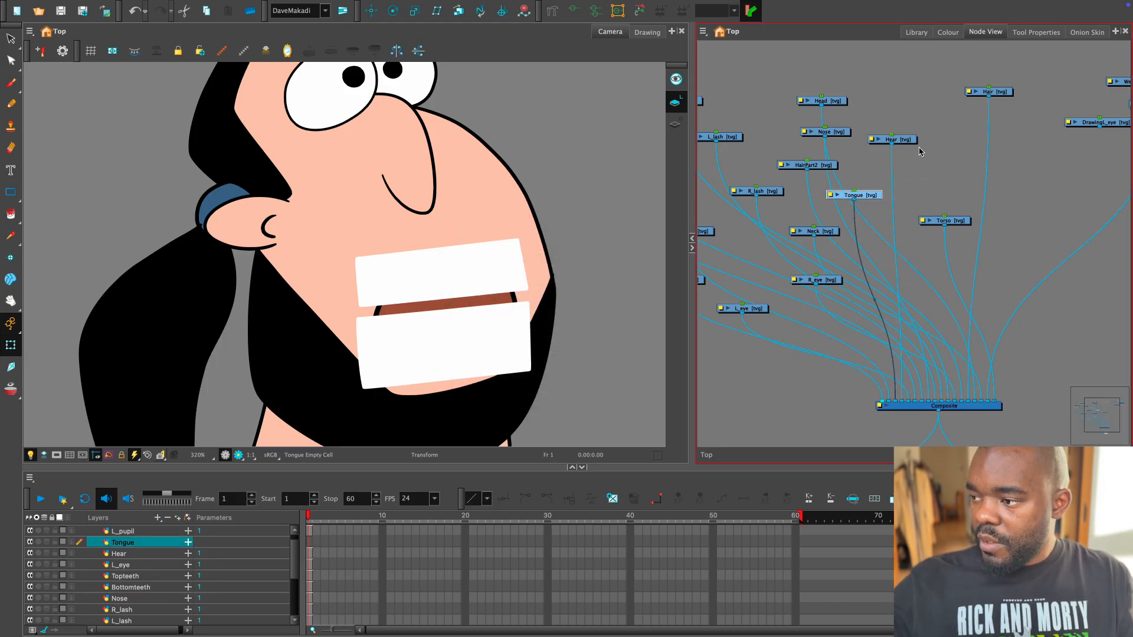
Add a new swatch to the Cutter palette and set it to an orange-red with hue 13, saturation 66 and value 85.
left_click(948, 35)
left_click(719, 436)
left_click(709, 333)
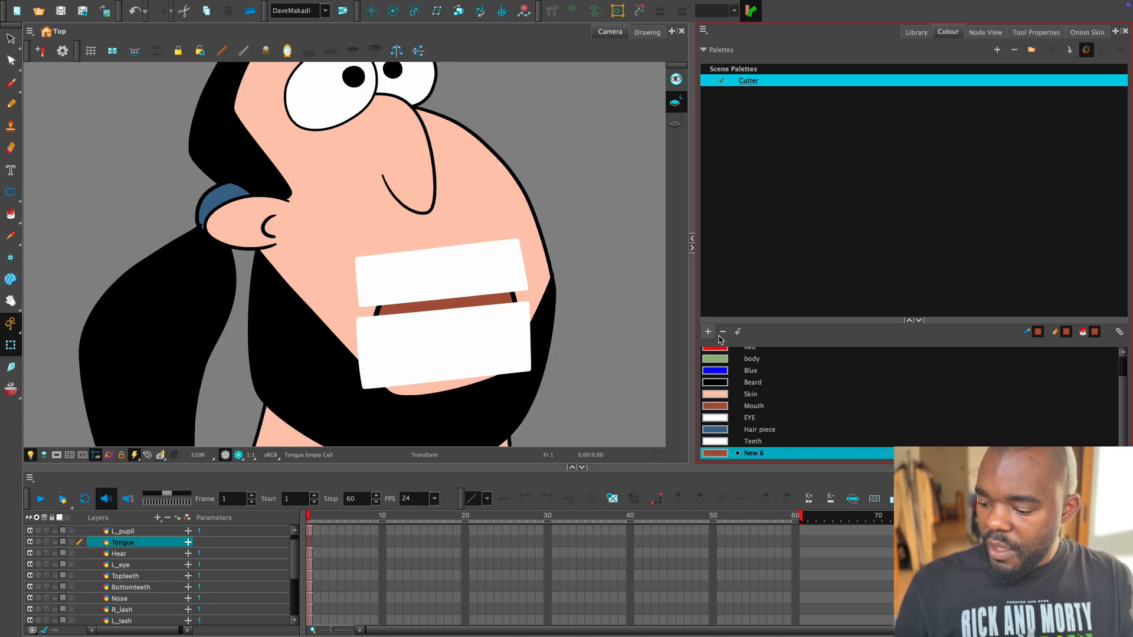
double_click(716, 453)
left_click_drag(788, 261, 777, 213)
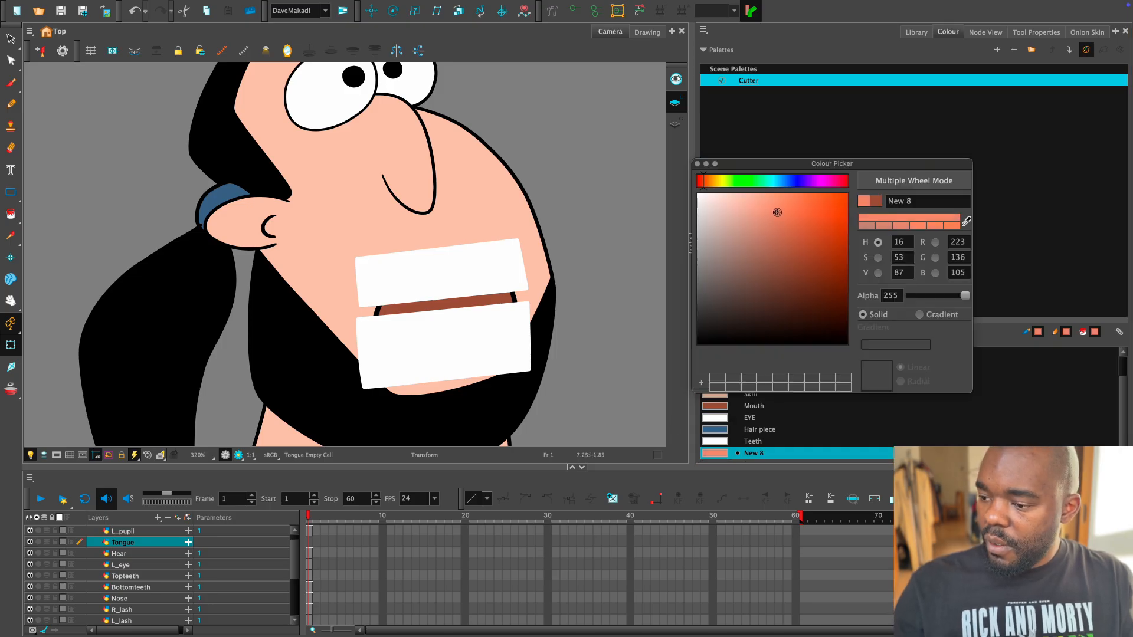
left_click(708, 184)
left_click_drag(705, 184, 701, 184)
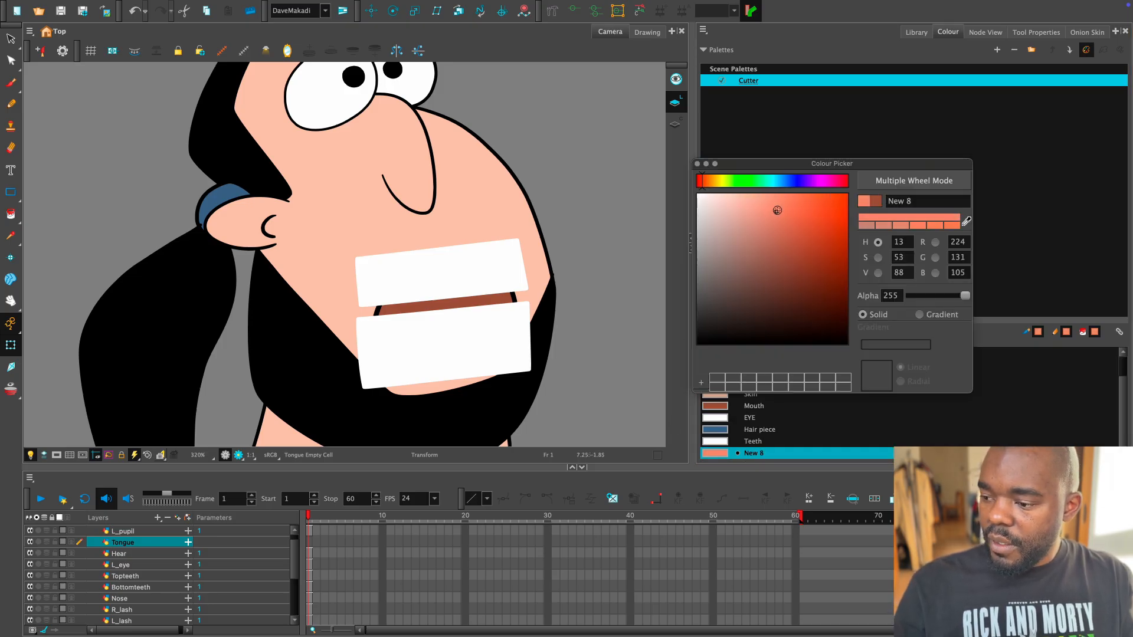
left_click_drag(788, 210, 797, 215)
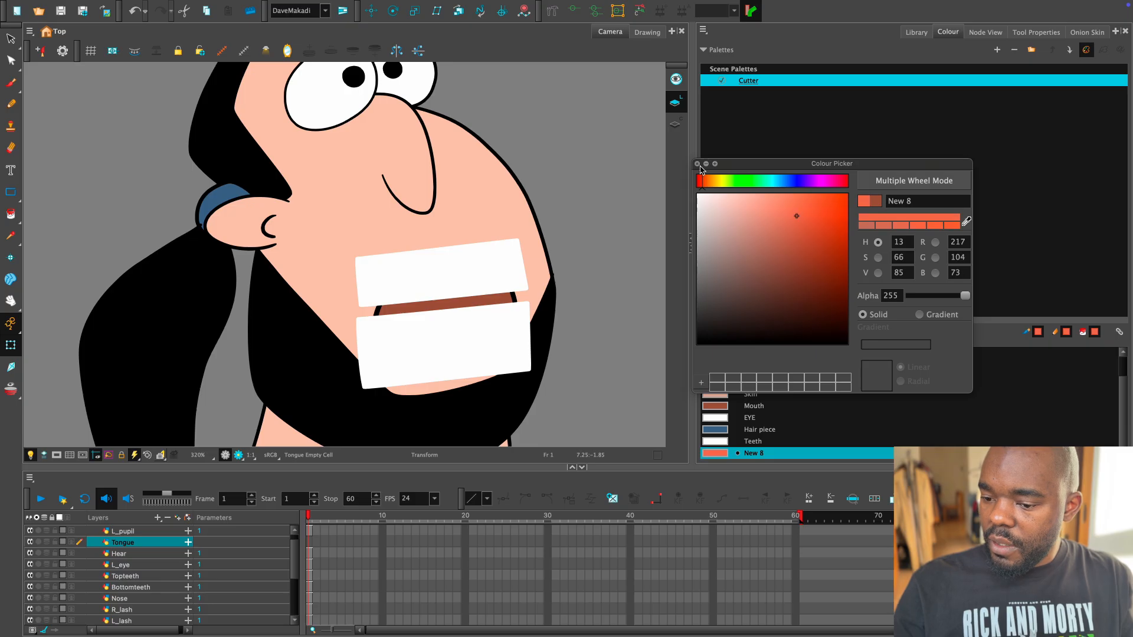
left_click(698, 164)
Draw a closed oval tongue outline across the mouth opening on the Tongue layer with the Pencil tool.
key("2")
mouse_move(526, 306)
left_mouse_down()
mouse_move(520, 276)
mouse_move(399, 335)
mouse_move(533, 307)
mouse_move(378, 313)
mouse_move(537, 318)
mouse_move(493, 272)
mouse_move(513, 272)
left_mouse_up()
key("alt+b")
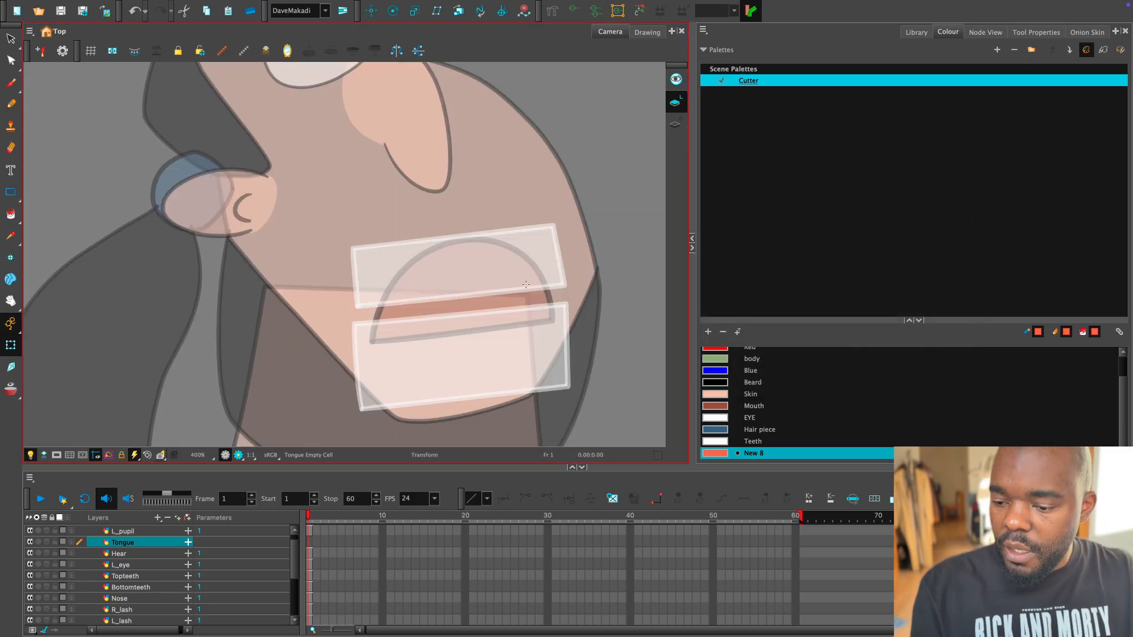
key("alt+/")
left_click(613, 498)
scroll(586, 306, "up", 2)
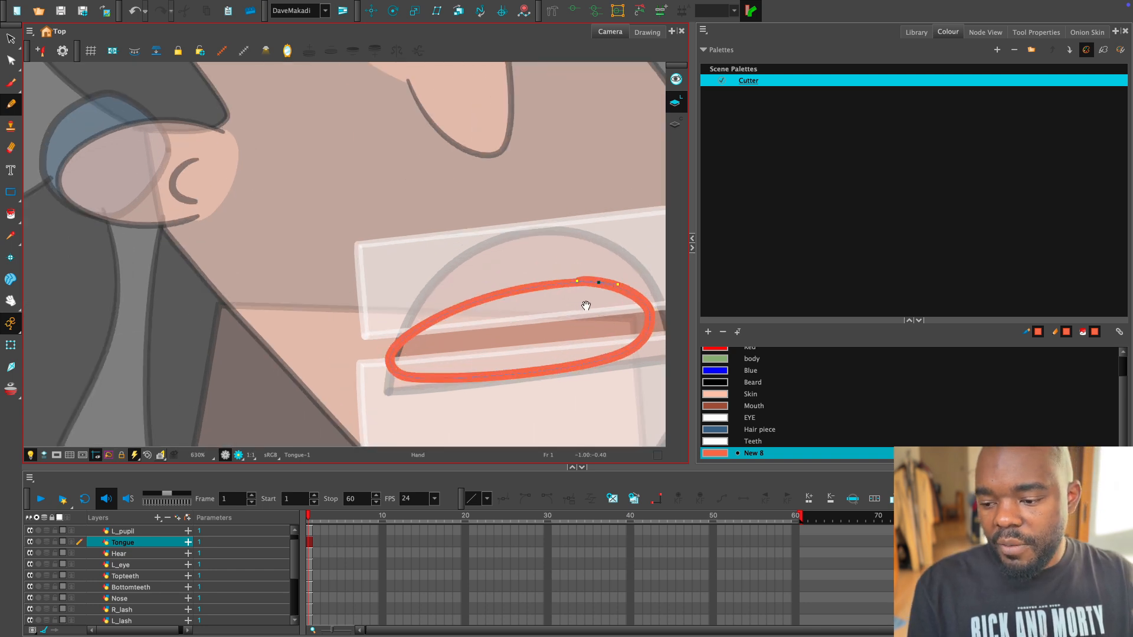
scroll(586, 306, "up", 1)
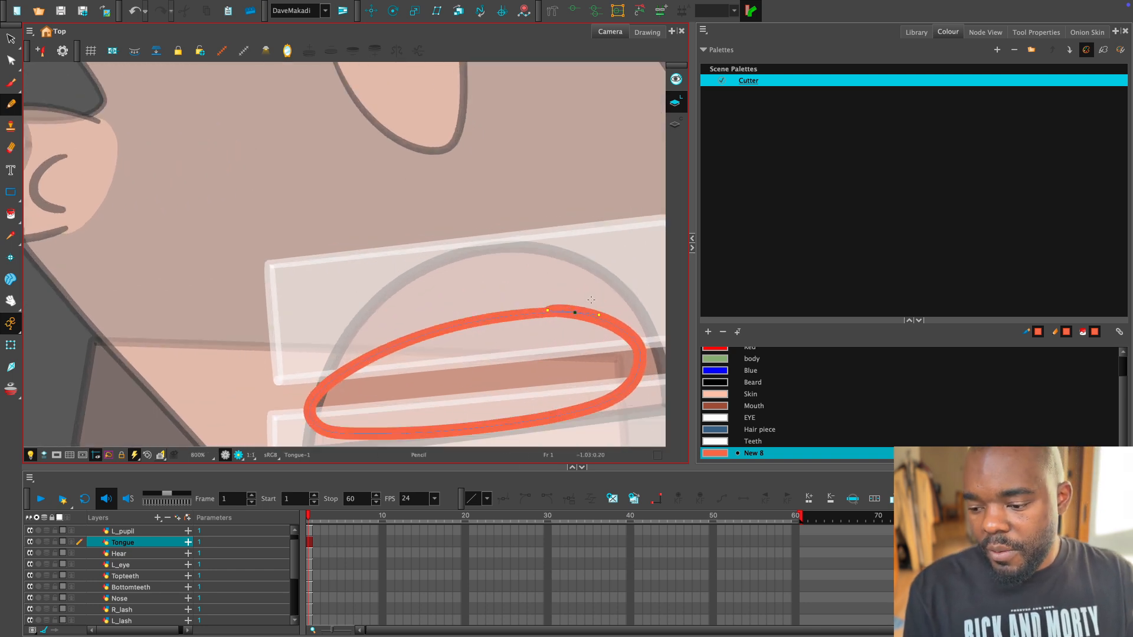
Delete the surplus contour points at the tongue outline's upper right end and reshape the remaining curve into a smooth round.
key("alt+q")
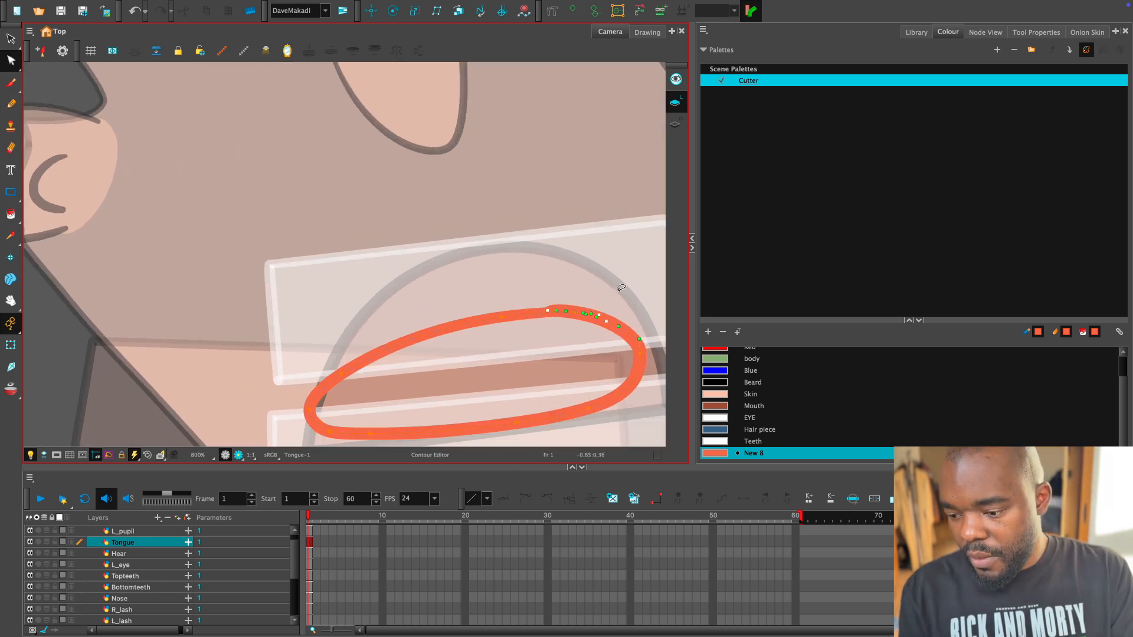
key("Delete")
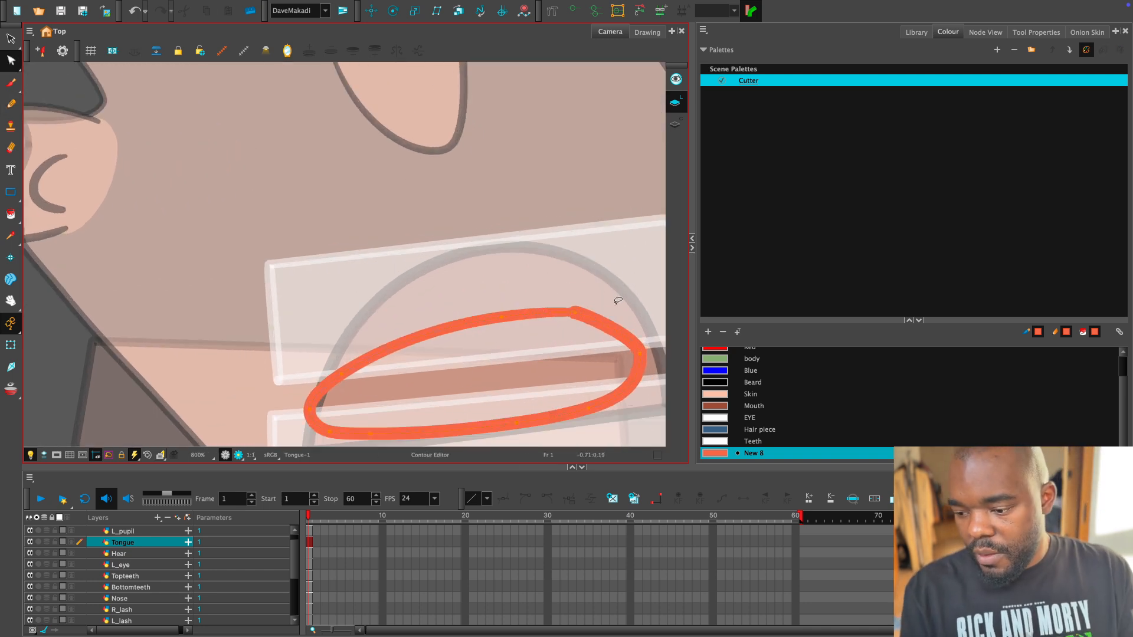
key("Delete")
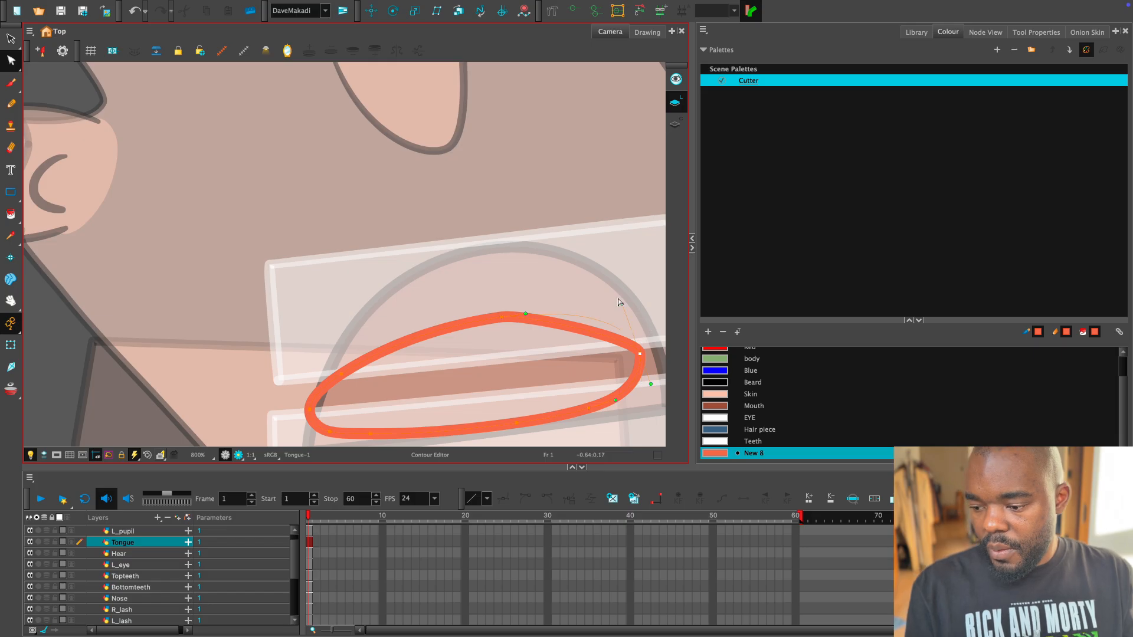
left_click_drag(618, 299, 626, 312)
left_click_drag(640, 353, 549, 311)
key("1")
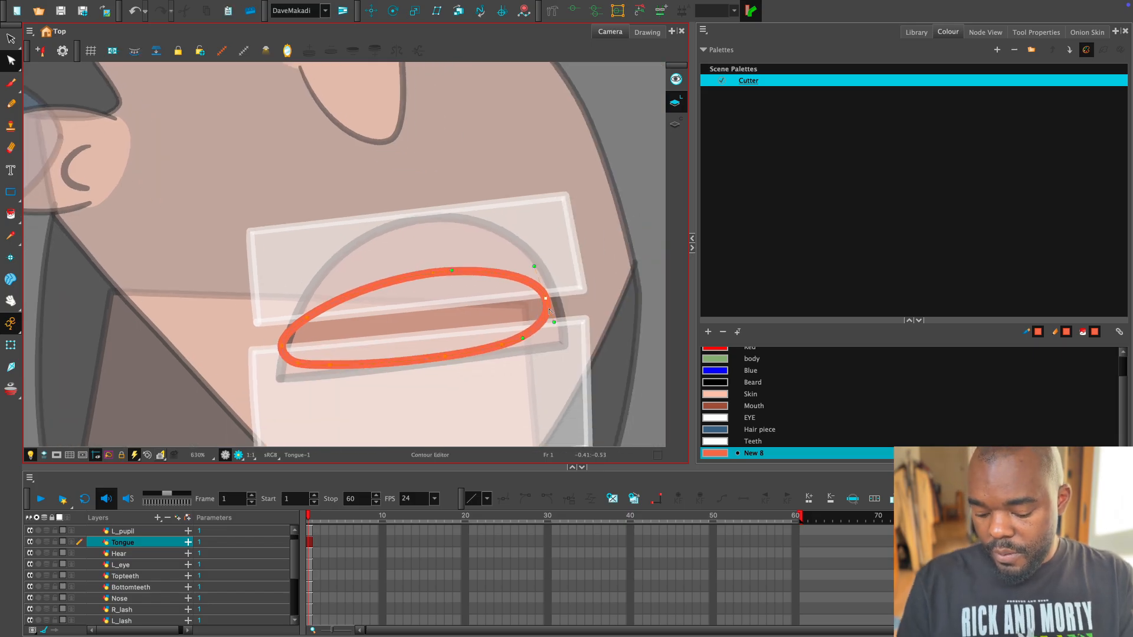
Fill the tongue outline with the new orange-red swatch and select the finished tongue drawing.
key("alt+o")
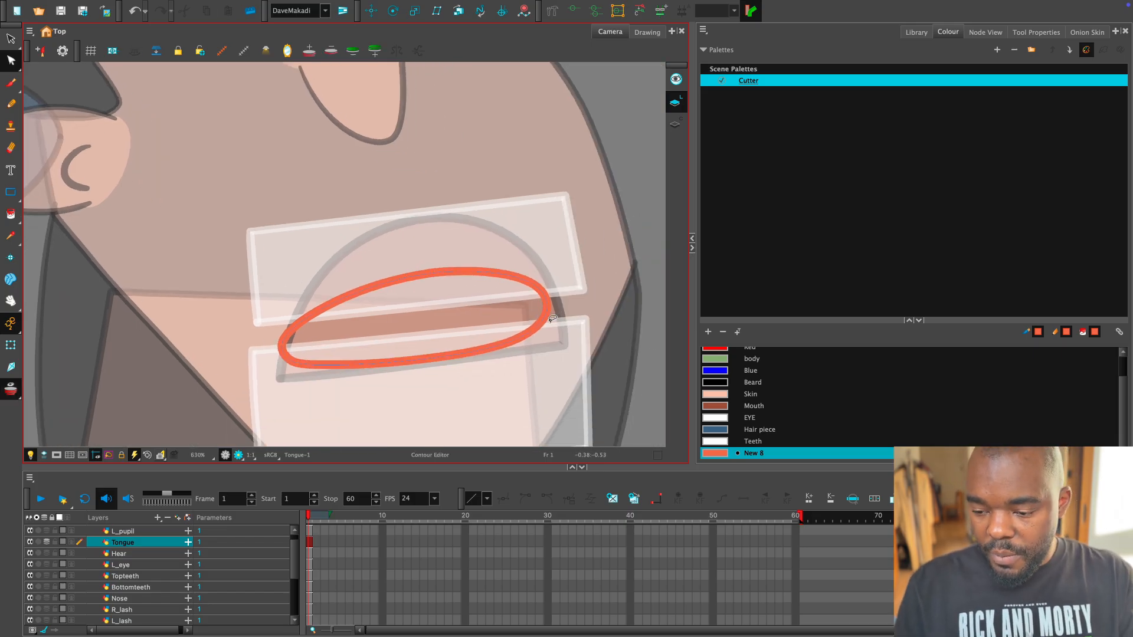
key("alt+i")
left_click(496, 308)
key("shift+t")
key("1")
key("1")
key("1")
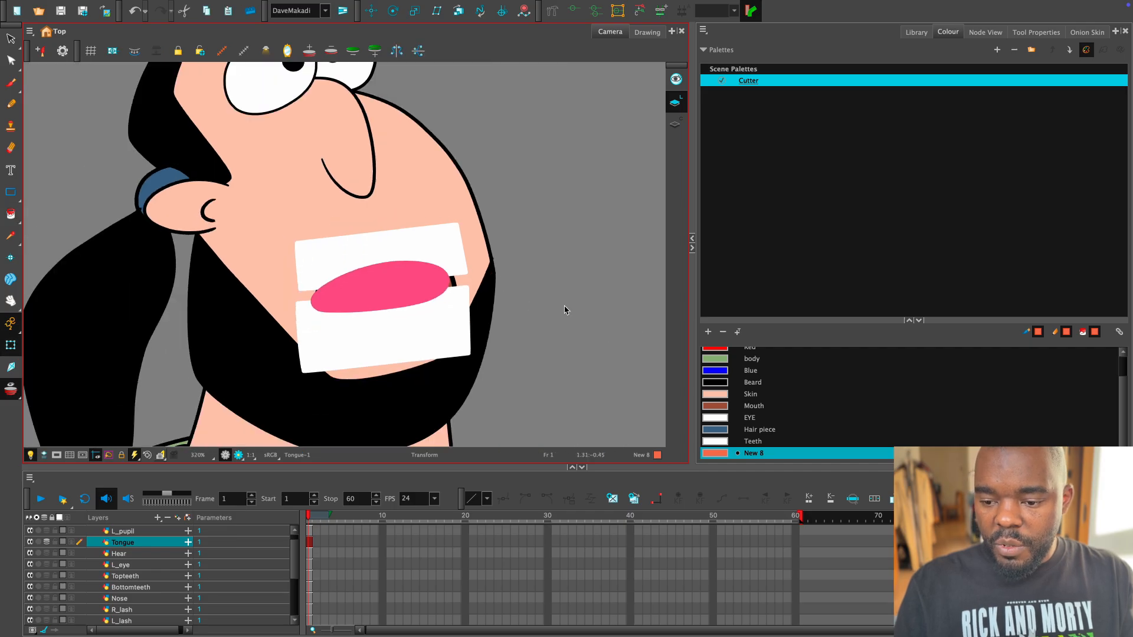
Reorder the Tongue node's Composite connection so the layer sits behind both teeth drawings, between Bottomteeth and Nose.
left_click(565, 310)
key("1")
key("1")
left_click_drag(521, 329, 569, 327)
key("2")
key("2")
key("2")
left_click(529, 248)
left_click(524, 284)
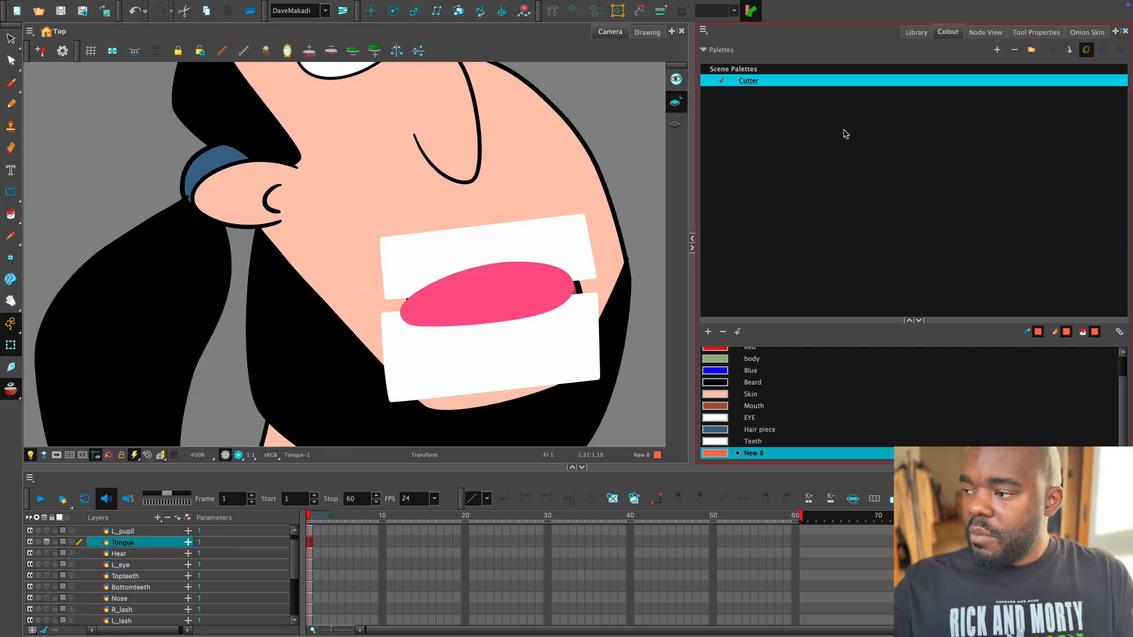
left_click(985, 31)
left_click_drag(895, 403, 924, 404)
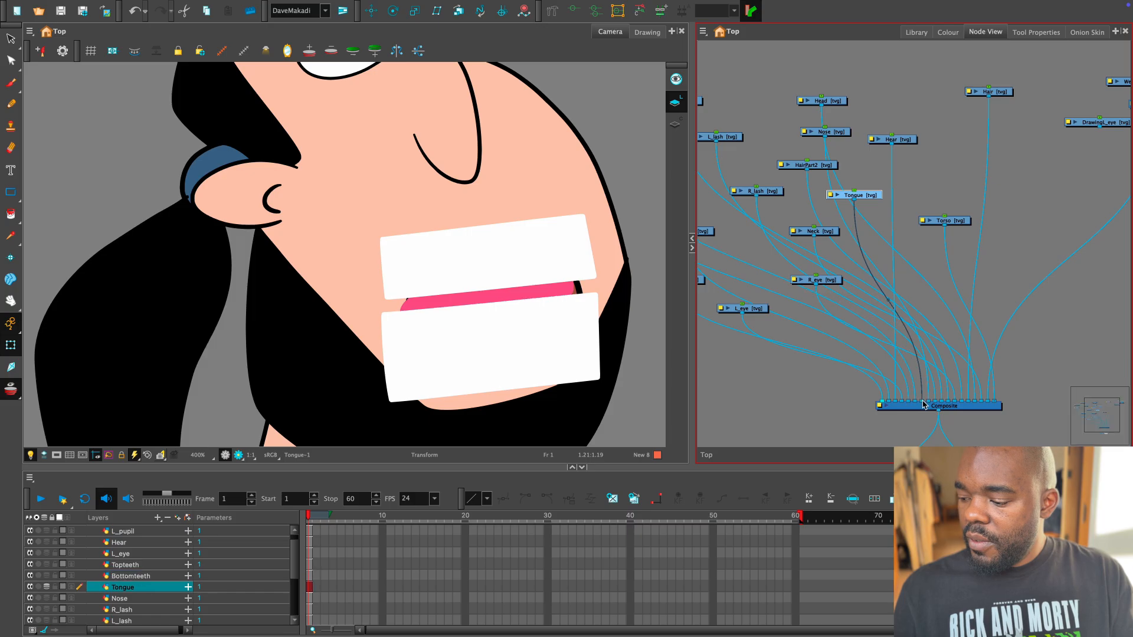
left_click(645, 387)
left_click(559, 288)
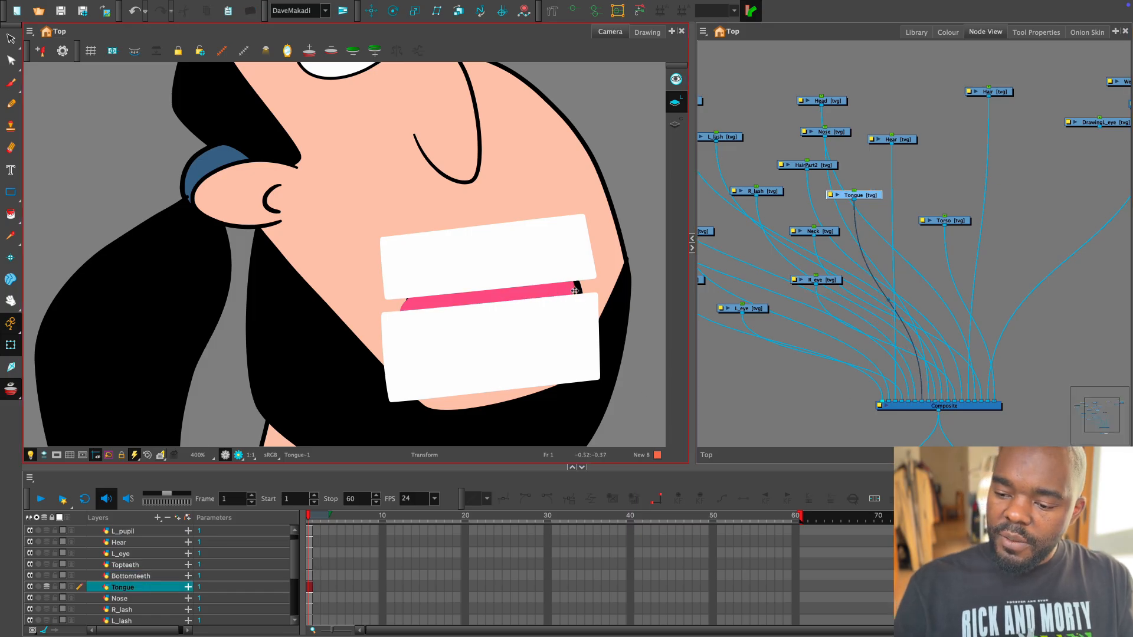
left_click(587, 327)
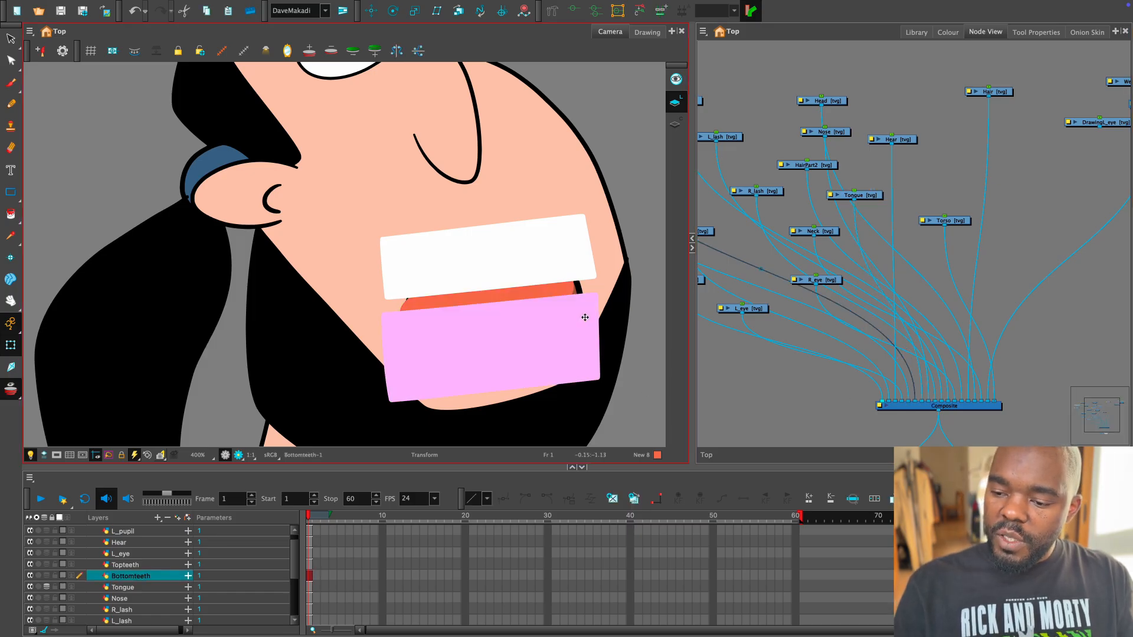
Select the Head drawing and delete the stray contour points sticking out at the hairline's front tip with the Contour Editor.
left_click(562, 245)
scroll(584, 254, "down", 2)
scroll(570, 254, "up", 1)
left_click(567, 252)
left_click_drag(594, 218, 572, 404)
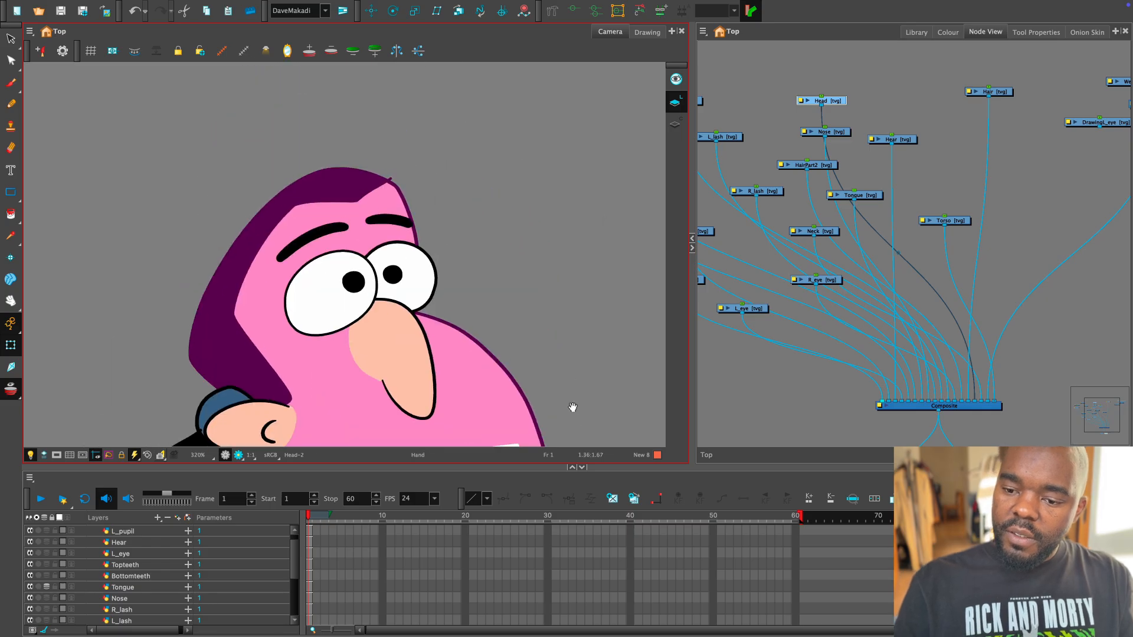
key("2")
key("2")
key("2")
key("2")
left_click_drag(501, 113, 512, 214)
key("2")
key("2")
key("alt+q")
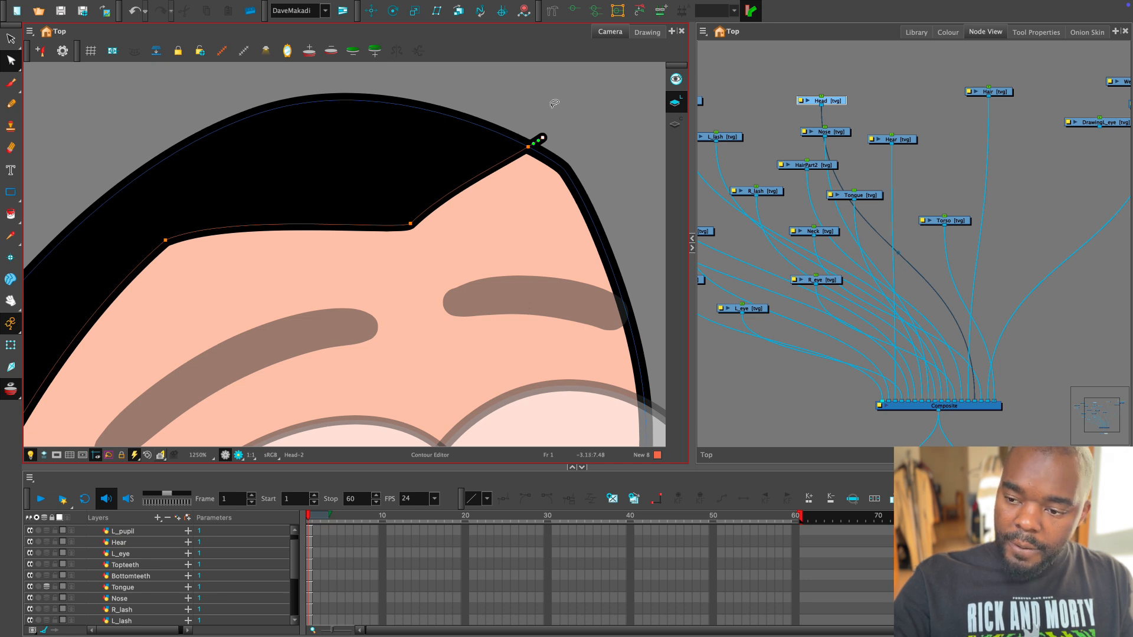
mouse_move(540, 122)
left_mouse_down()
mouse_move(537, 135)
mouse_move(545, 118)
left_mouse_up()
mouse_move(542, 116)
left_mouse_down()
mouse_move(554, 141)
mouse_move(553, 124)
left_mouse_up()
key("Delete")
Examine the Head drawing's contour around the eyes, cheek, beard and ear for further stray points.
key("space")
left_click_drag(561, 372, 514, 218)
key("1")
key("1")
key("1")
mouse_move(563, 352)
left_mouse_down()
mouse_move(565, 270)
mouse_move(583, 277)
mouse_move(537, 268)
left_mouse_up()
key("2")
key("2")
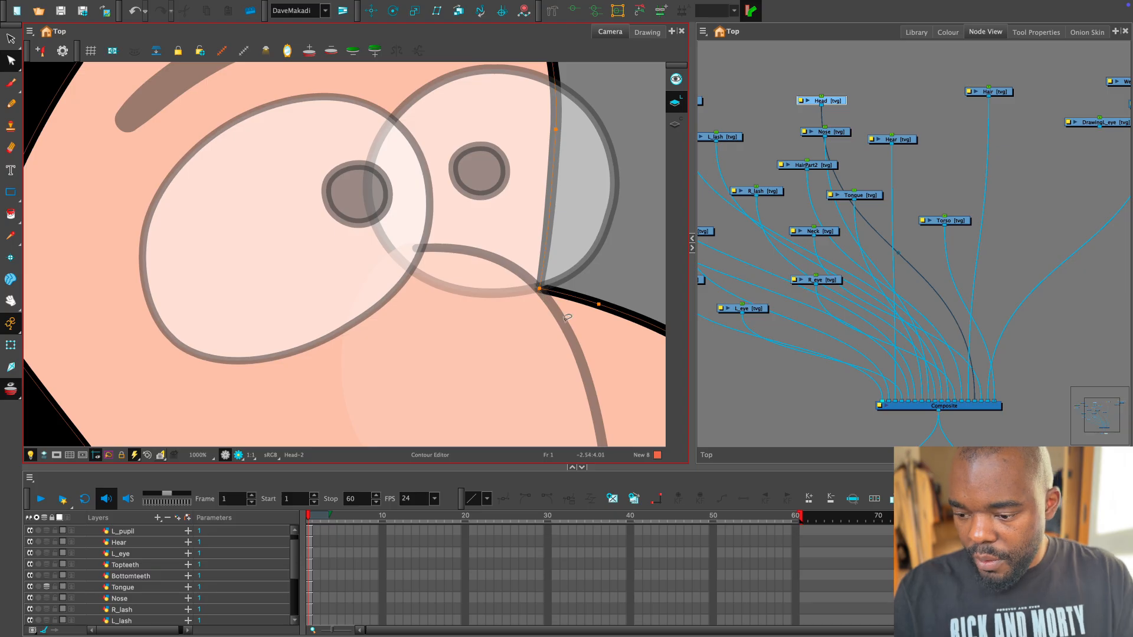
key("1")
key("1")
key("1")
key("1")
key("1")
key("space")
left_click_drag(576, 400, 543, 271)
key("2")
key("2")
key("space")
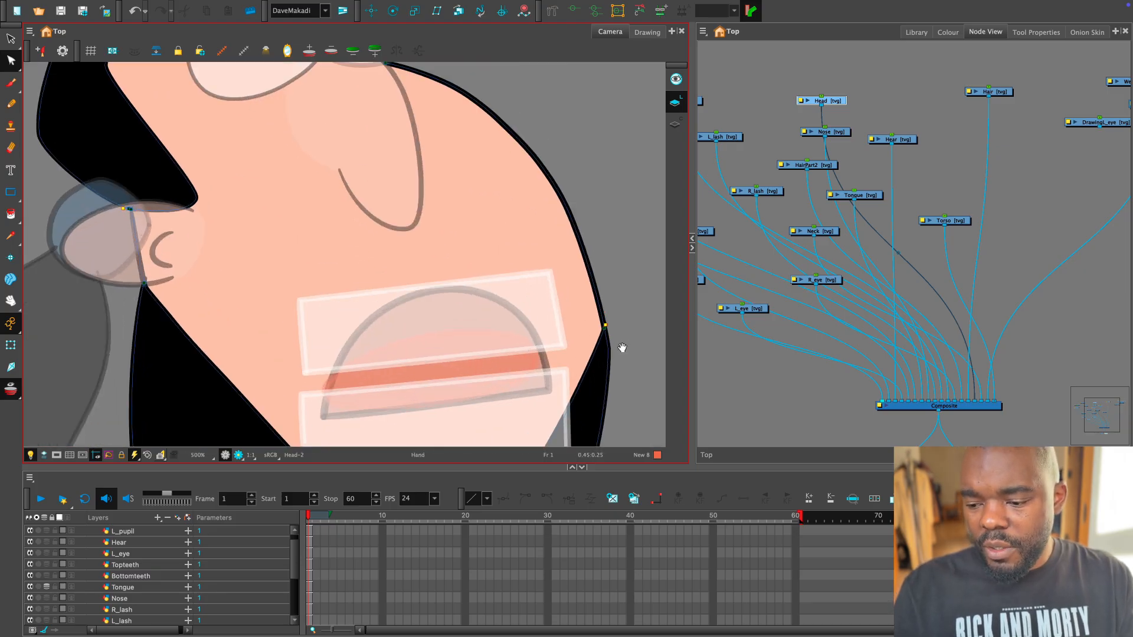
key("2")
key("2")
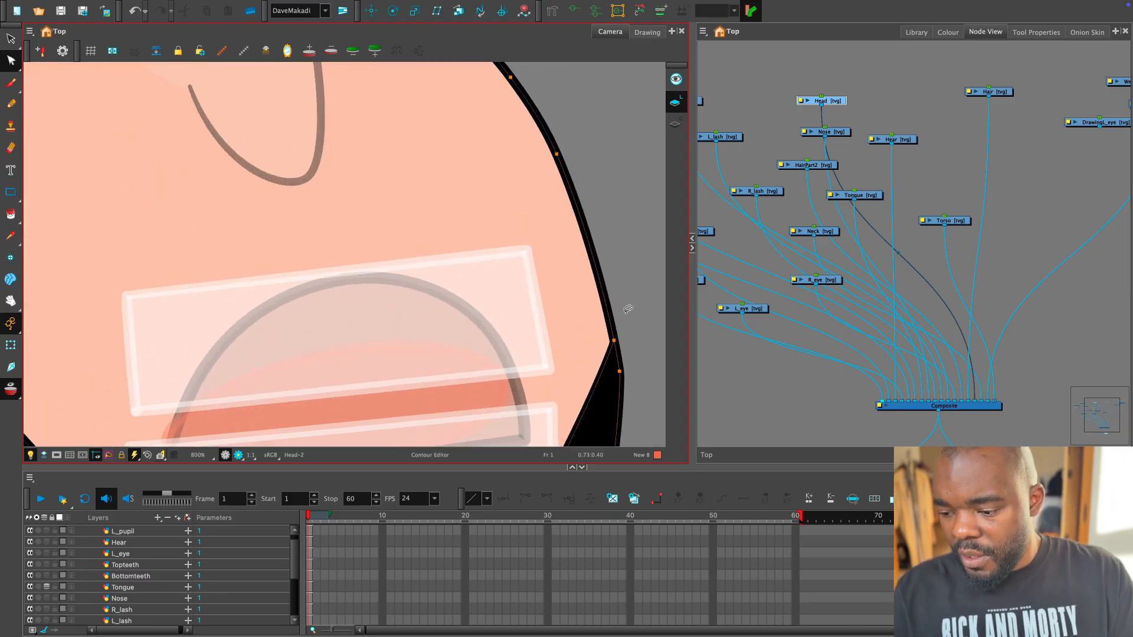
key("1")
key("1")
key("1")
key("1")
key("1")
key("space")
key("2")
left_click_drag(455, 352, 565, 363)
key("2")
key("space")
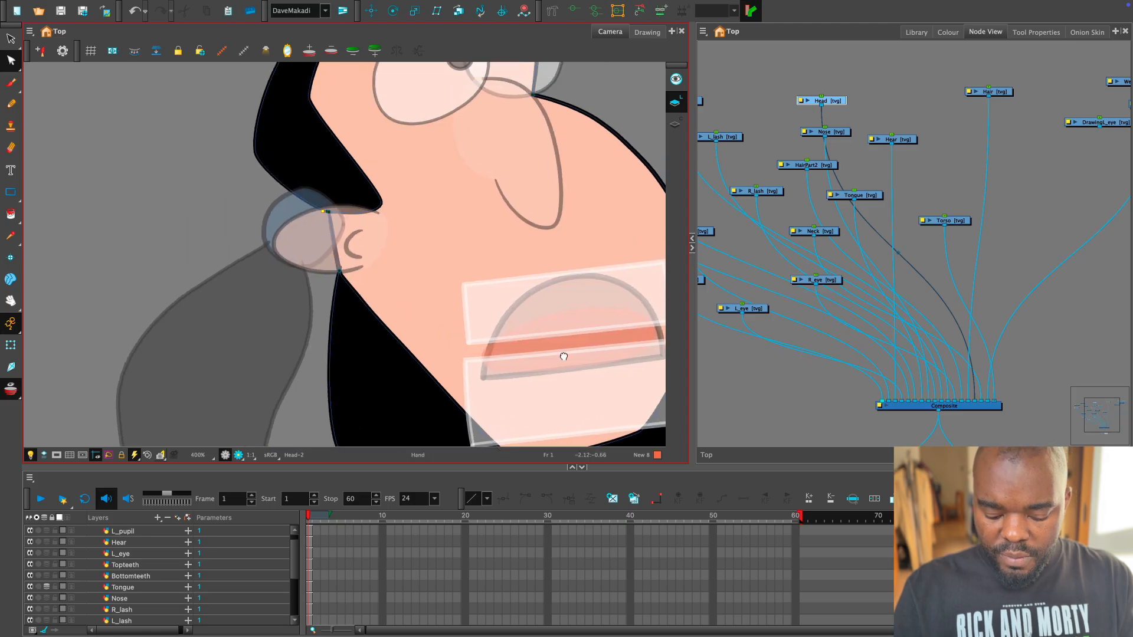
Deselect the head and inspect the ear and ponytail area, including the HairPart2 drawing and the whole character.
key("shift+t")
left_click(629, 148)
key("1")
key("1")
key("1")
key("space")
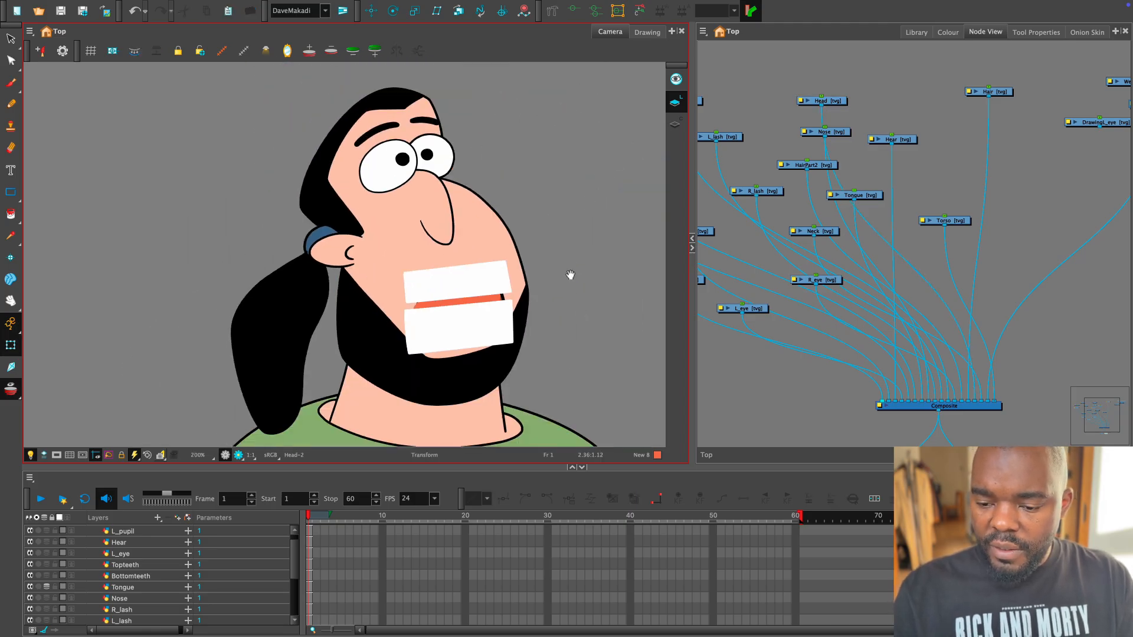
key("2")
left_click_drag(571, 275, 576, 314)
key("2")
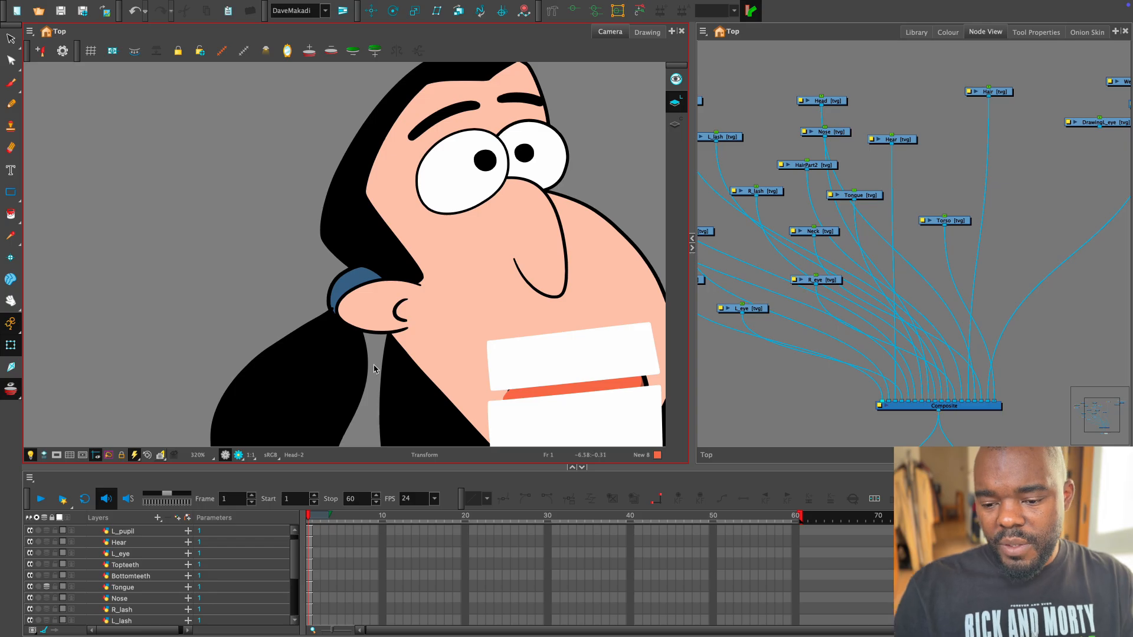
key("2")
key("2")
left_click(467, 274)
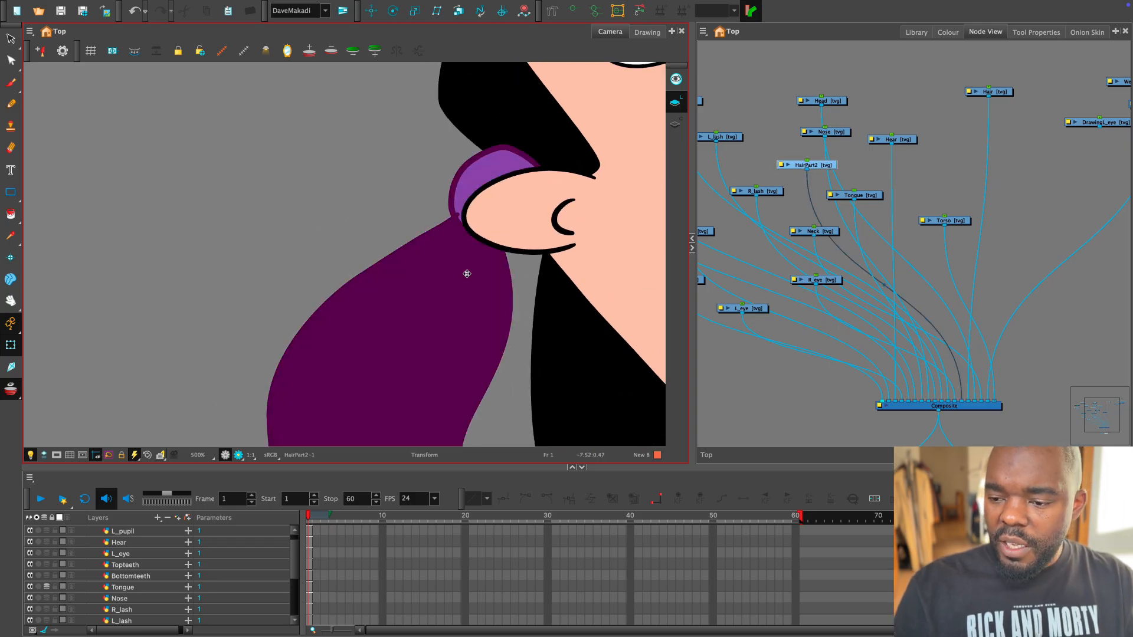
key("1")
key("1")
key("1")
key("1")
key("1")
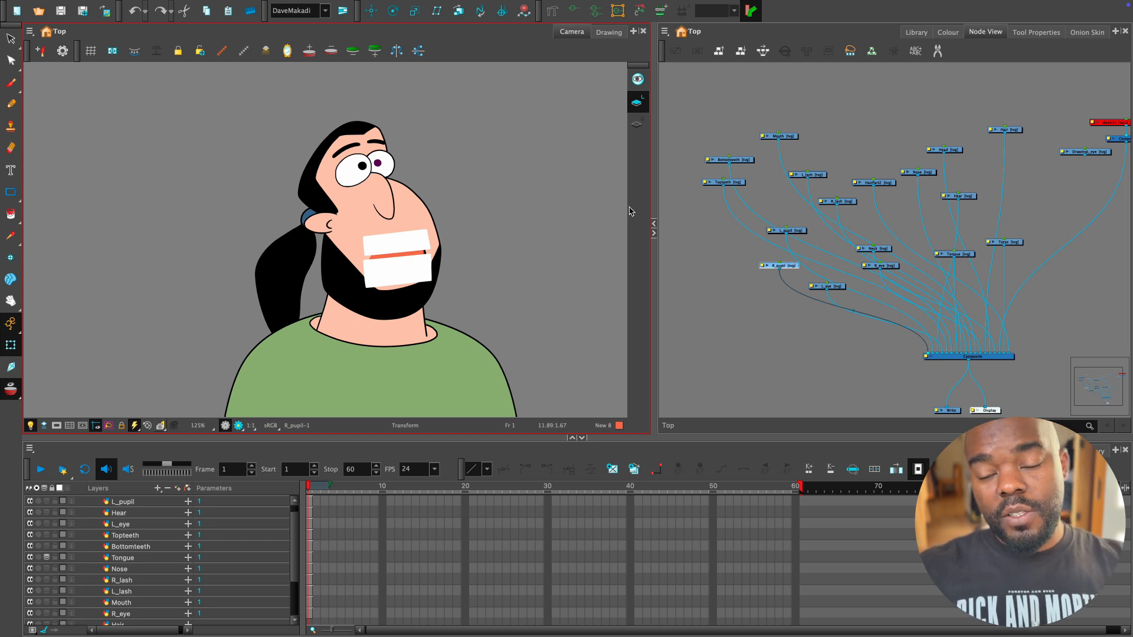
Move the unconnected DrawingL_eye node away from the network and delete it together with its drawing files and element folders.
left_click_drag(554, 439, 554, 455)
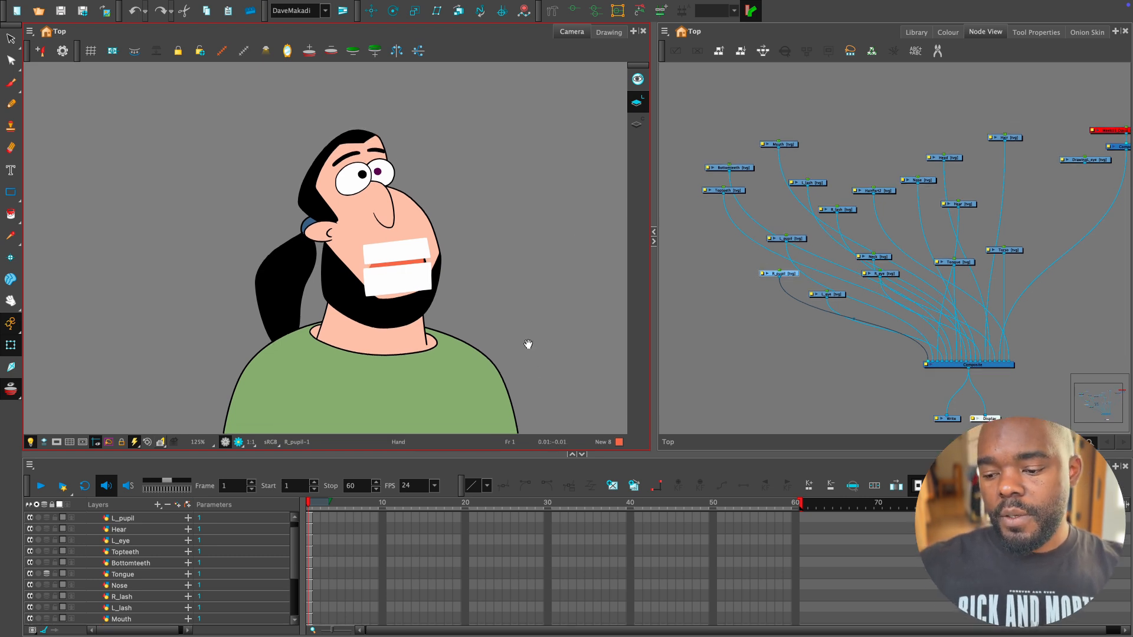
left_click_drag(529, 344, 515, 358)
left_click_drag(1039, 260, 971, 273)
scroll(972, 274, "down", 2)
left_click(1017, 189)
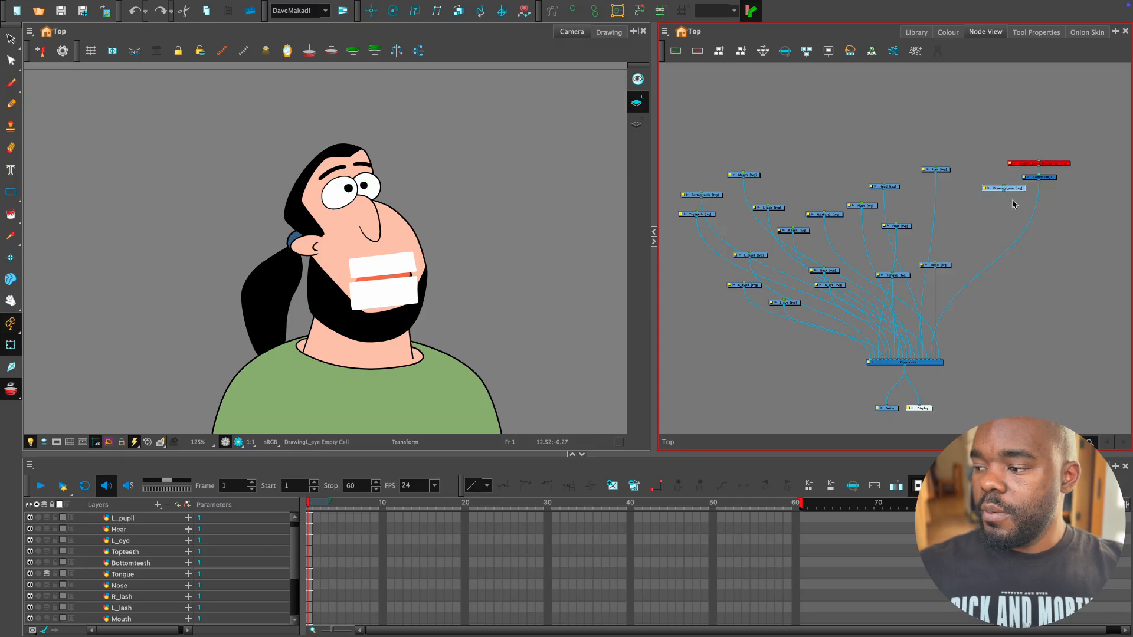
left_click_drag(1016, 188, 1032, 289)
key("Delete")
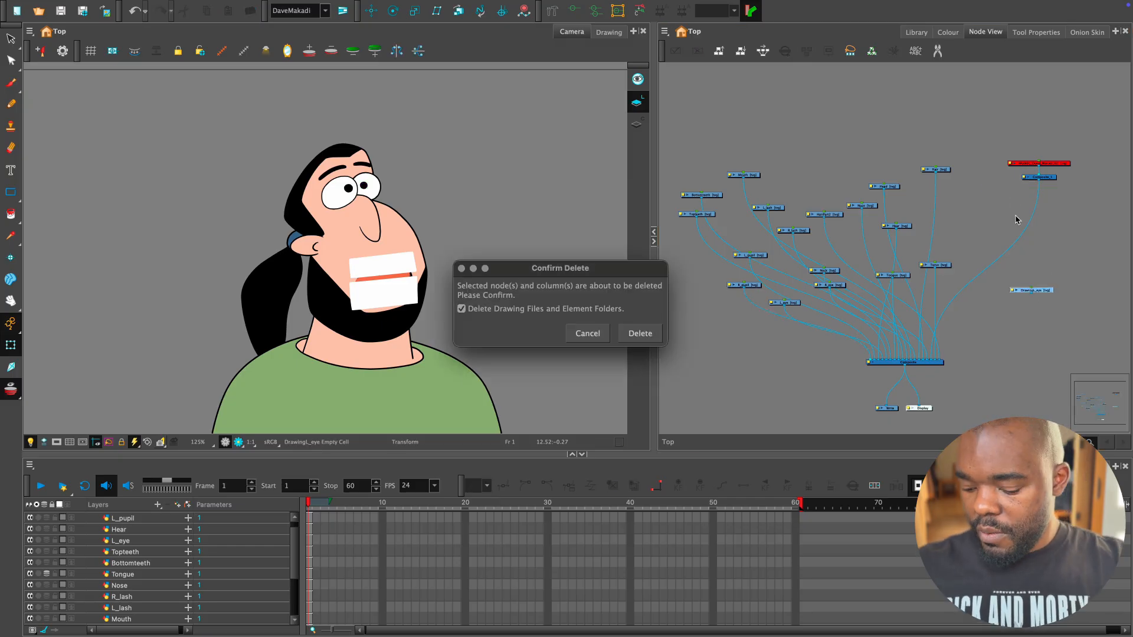
left_click(637, 333)
Move the Hair node lower, and shift the Mouth, Bottomteeth, Topteeth and L_lash nodes down and left as a group.
left_click_drag(956, 248, 1015, 234)
left_click(1001, 159)
left_click_drag(1001, 160, 1018, 189)
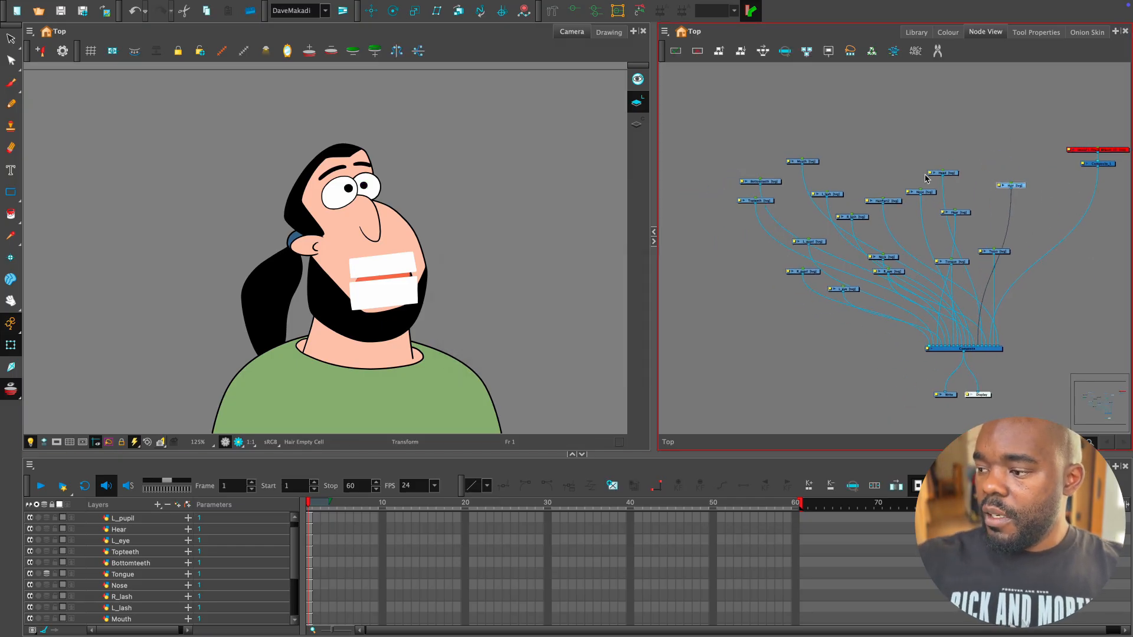
left_click_drag(844, 141, 750, 207)
left_click_drag(811, 164, 785, 208)
Select all the character's drawing nodes and order the network with X overlap 25%, layer spacing 60 and vertical spacing 5.
left_click_drag(691, 100, 956, 297)
left_click_drag(1033, 314, 1037, 316)
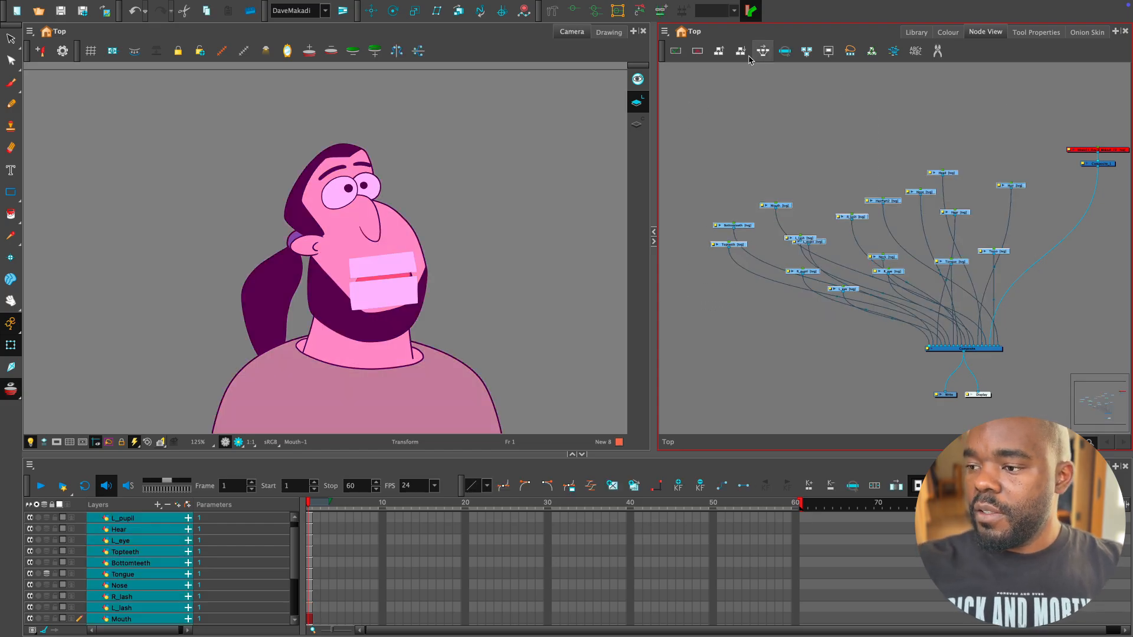
left_click(720, 52)
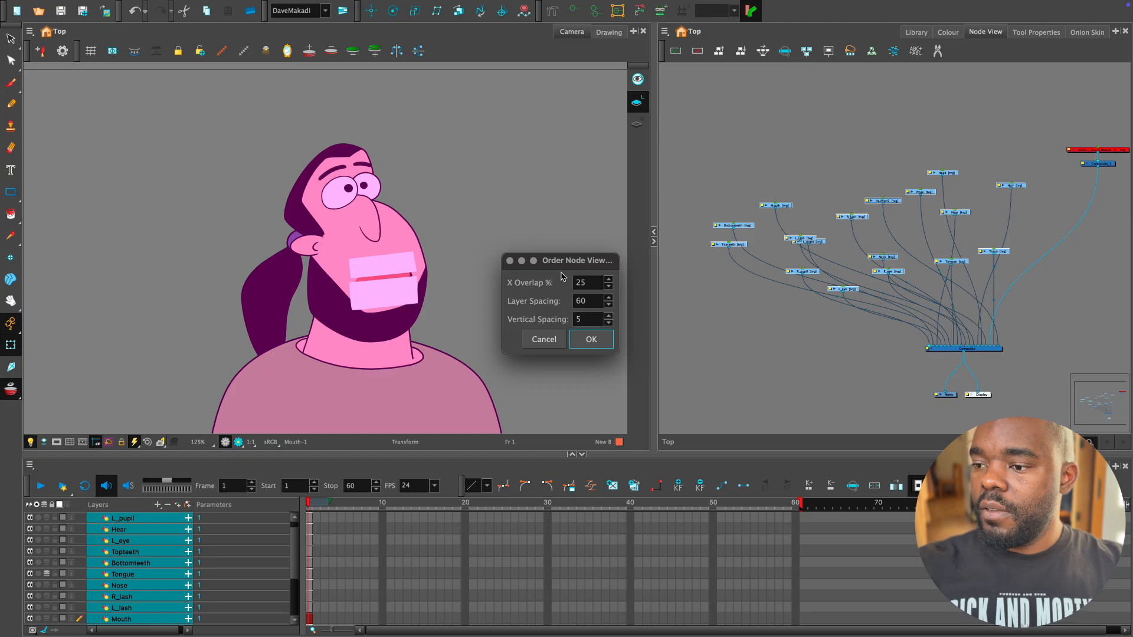
left_click(601, 341)
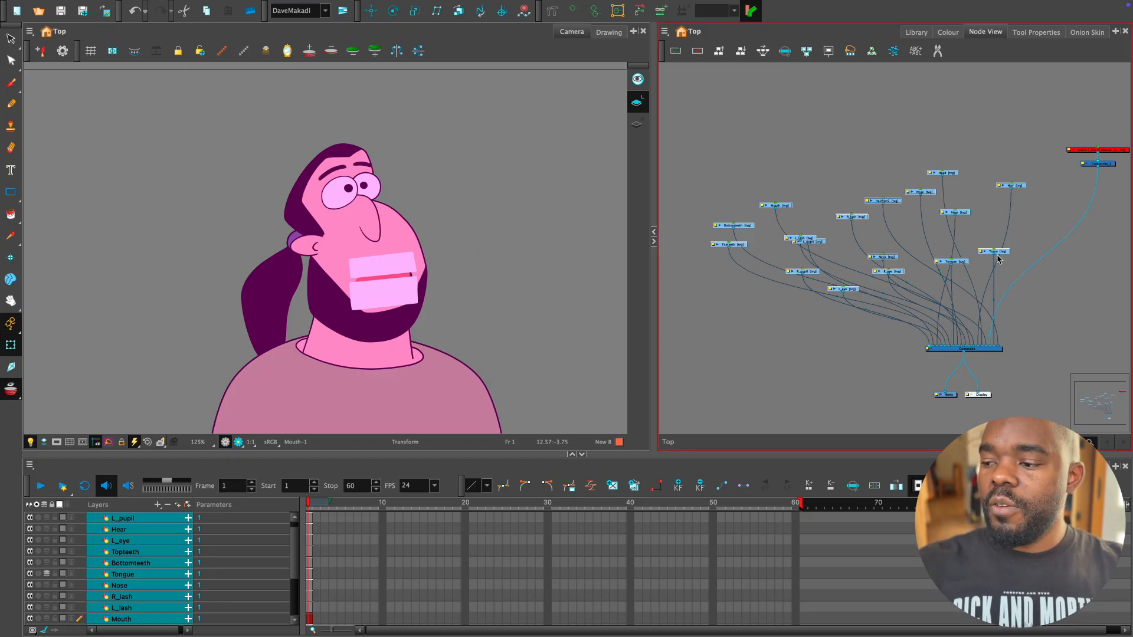
scroll(972, 270, "right", 1)
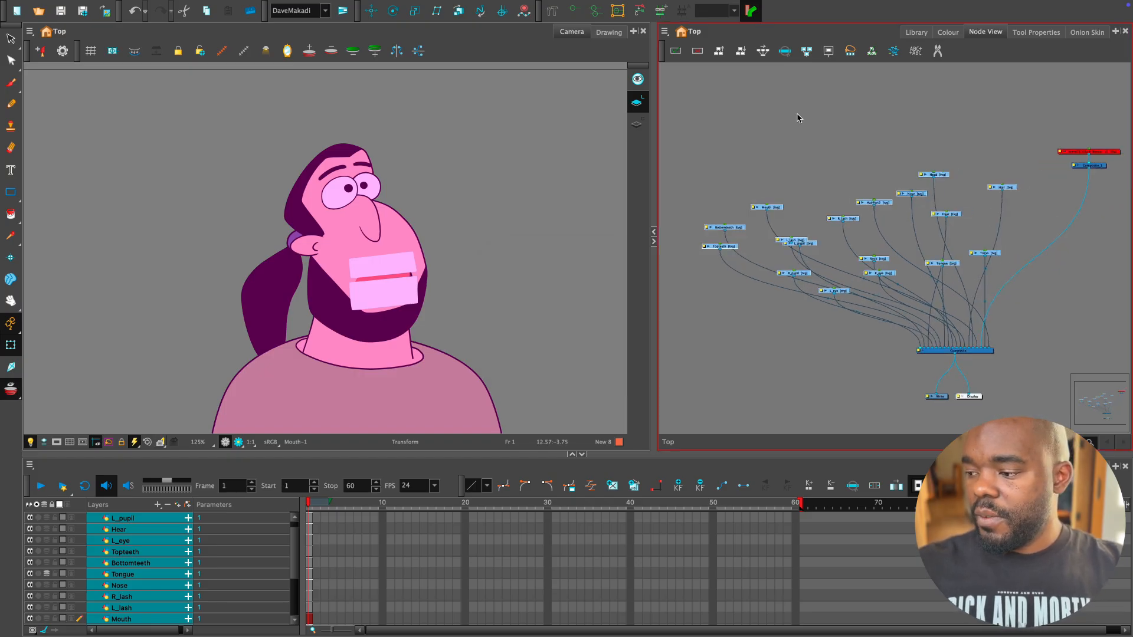
Order the selected drawing nodes into a horizontal row and move the row lower, closer to the composite.
left_click(763, 52)
left_click_drag(963, 248, 928, 227)
scroll(940, 217, "down", 2)
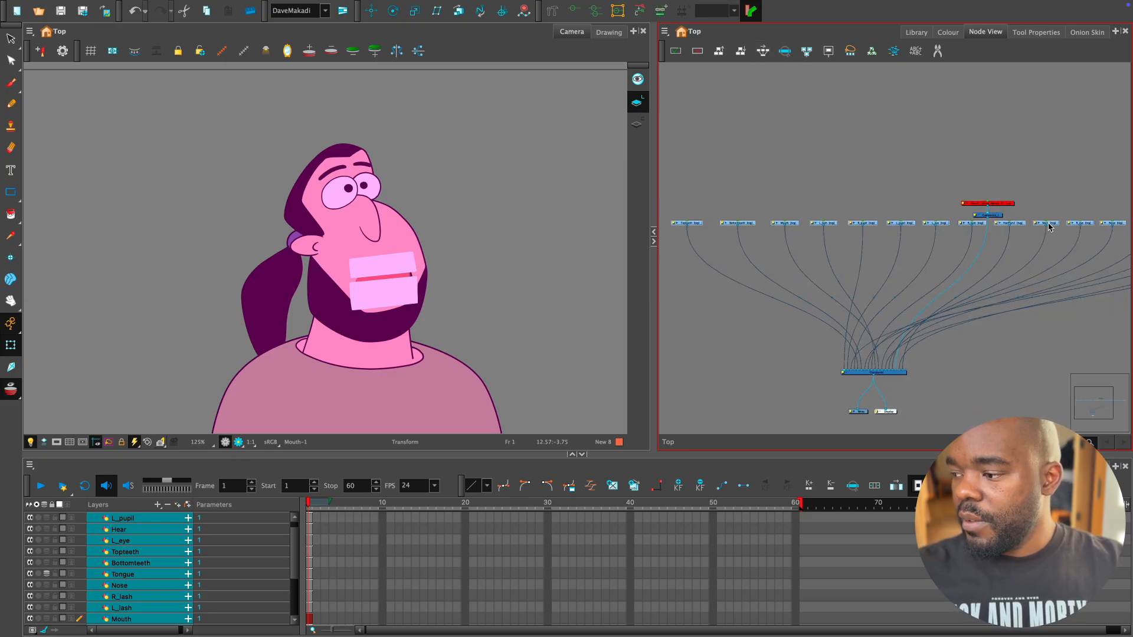
mouse_move(1049, 227)
left_mouse_down()
mouse_move(1030, 245)
mouse_move(968, 260)
mouse_move(850, 262)
mouse_move(1007, 263)
left_mouse_up()
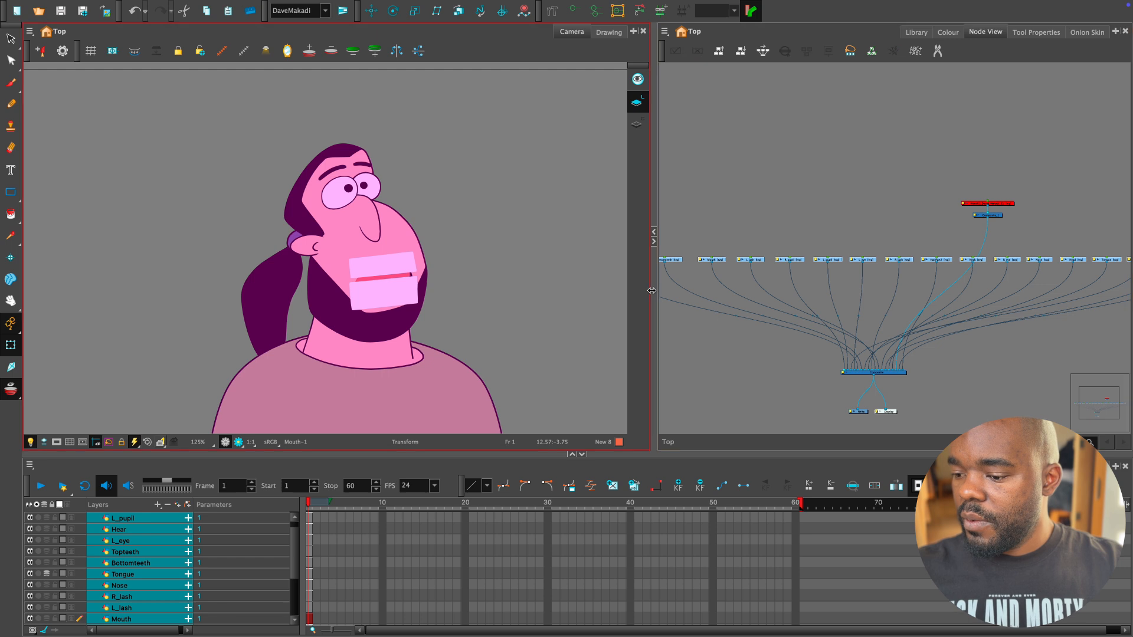
Deselect the nodes, widen the Camera view and examine the character's face and left pupil up close.
left_click_drag(652, 290, 594, 291)
left_click(494, 280)
scroll(479, 289, "up", 5)
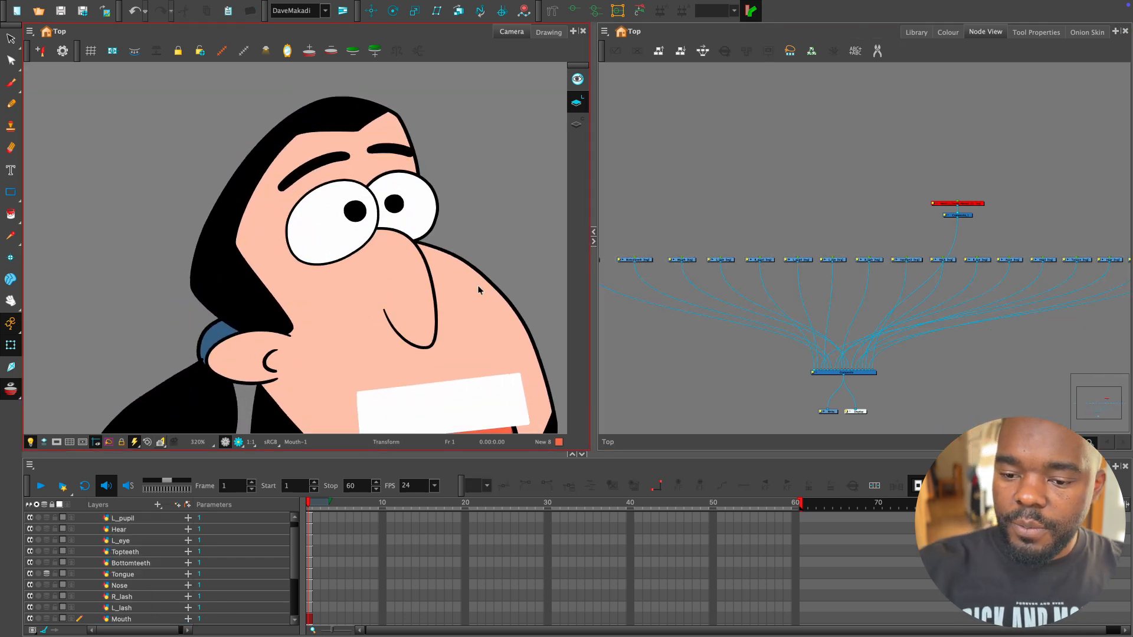
scroll(479, 289, "up", 1)
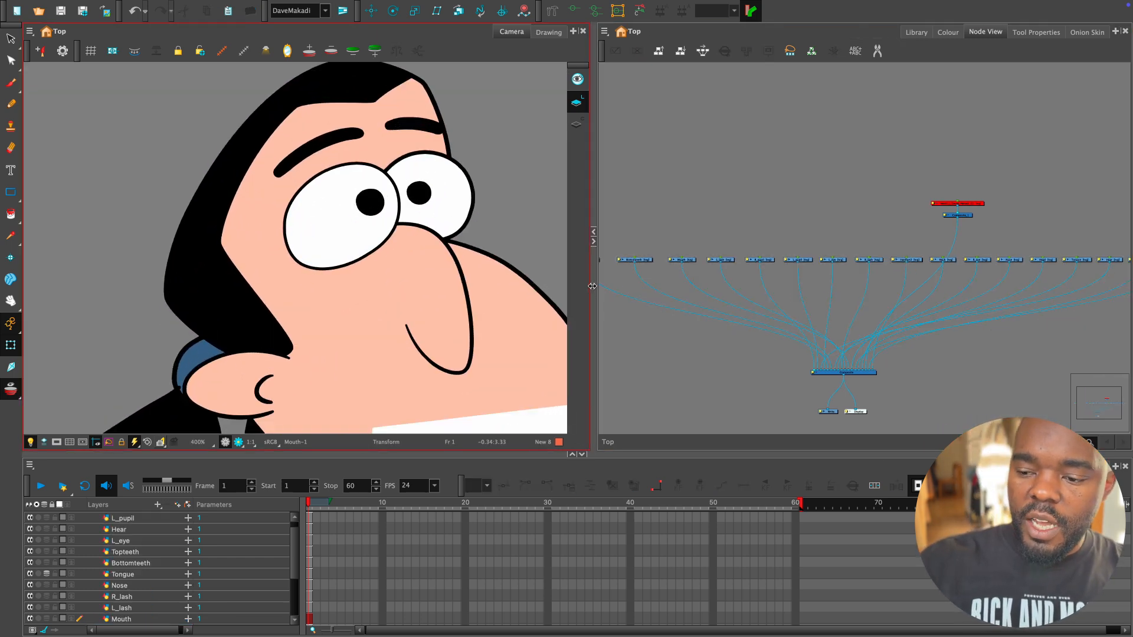
left_click_drag(592, 286, 760, 286)
scroll(516, 233, "down", 5)
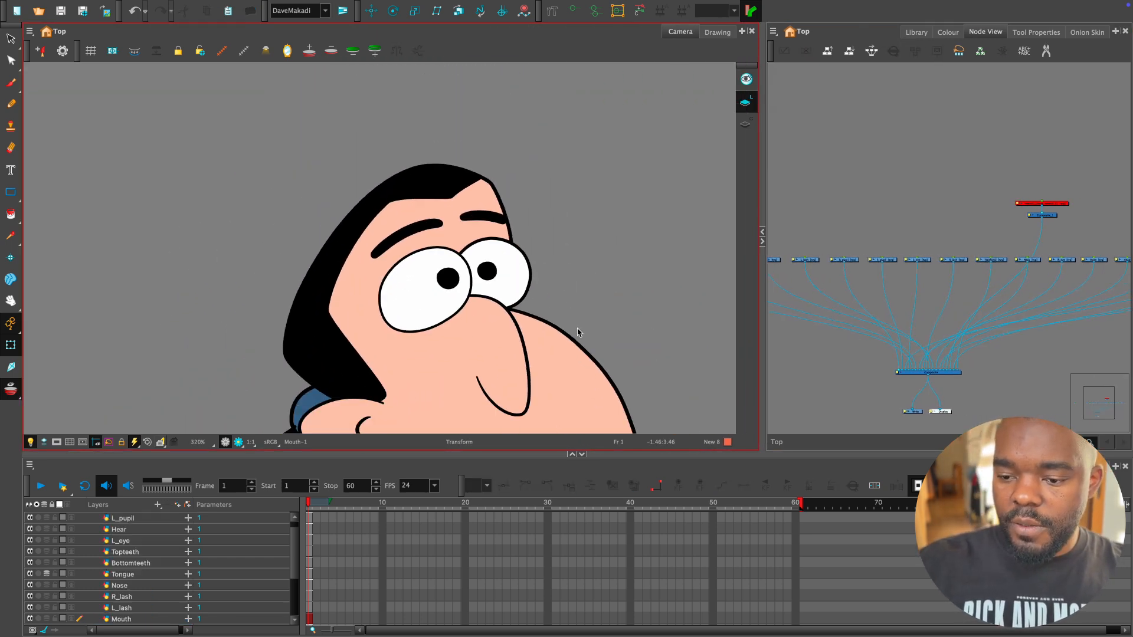
scroll(516, 232, "up", 2)
scroll(519, 248, "up", 1)
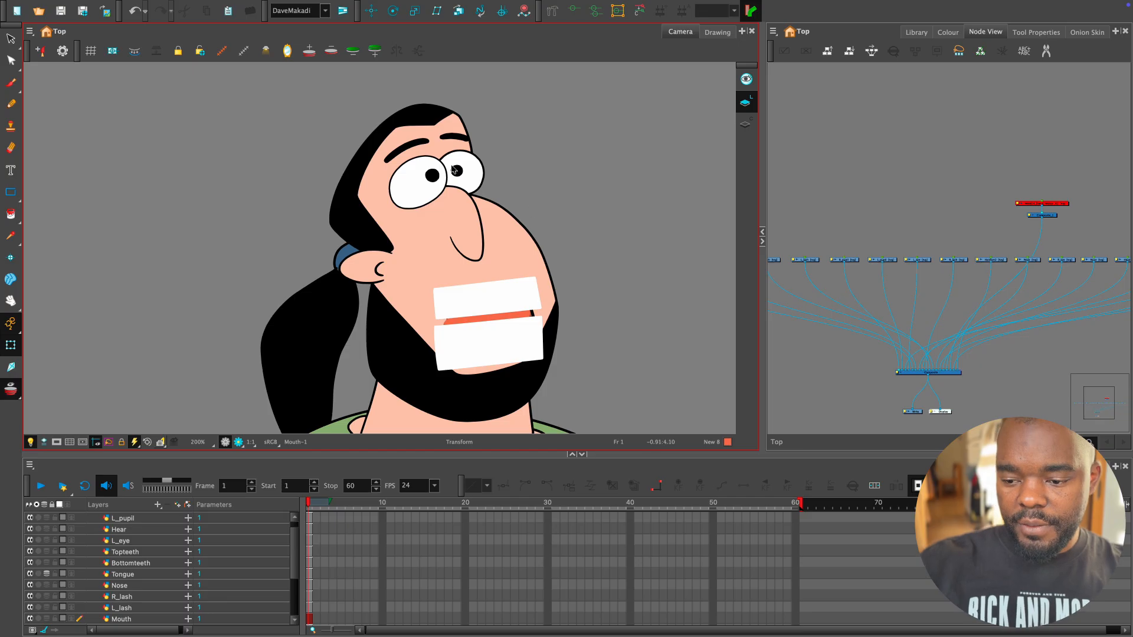
scroll(449, 180, "up", 2)
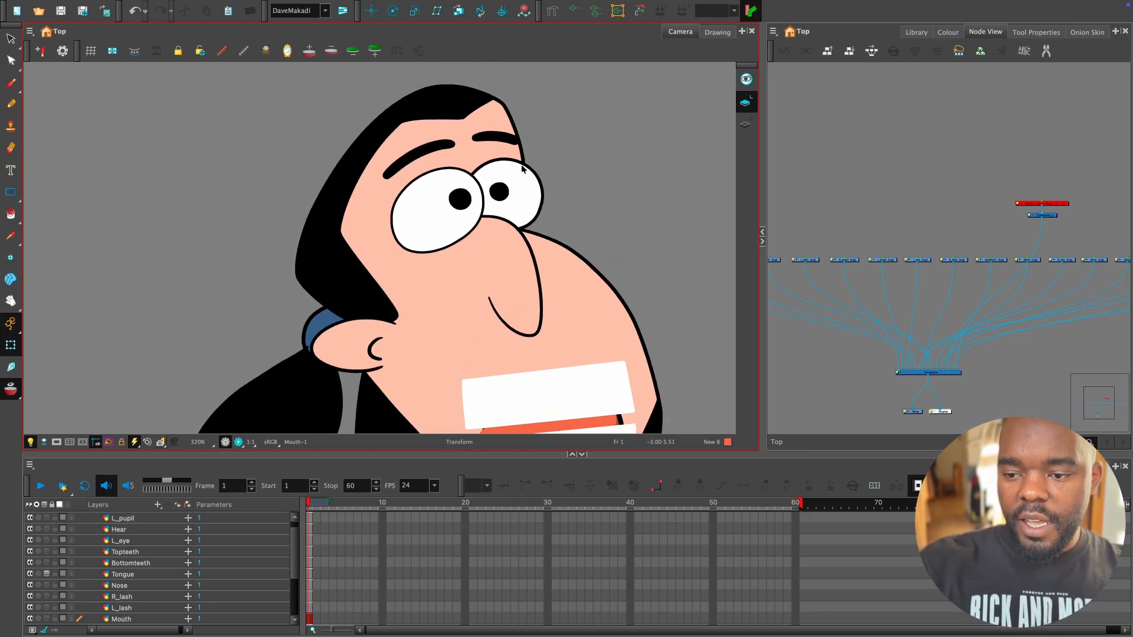
left_click(460, 204)
scroll(474, 195, "up", 1)
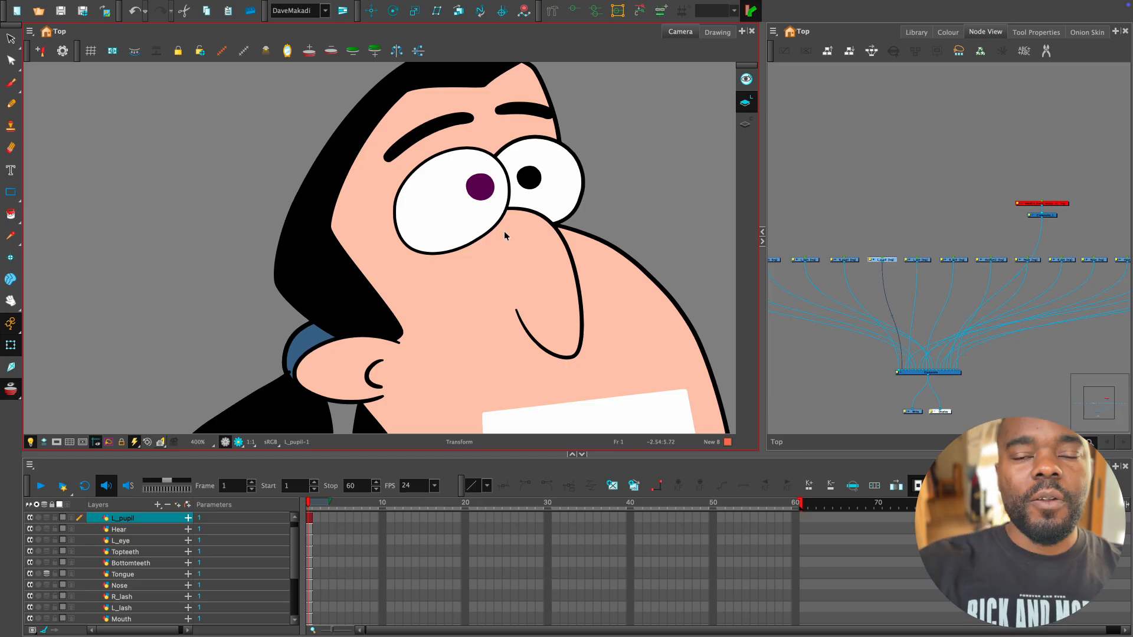
scroll(581, 269, "down", 4)
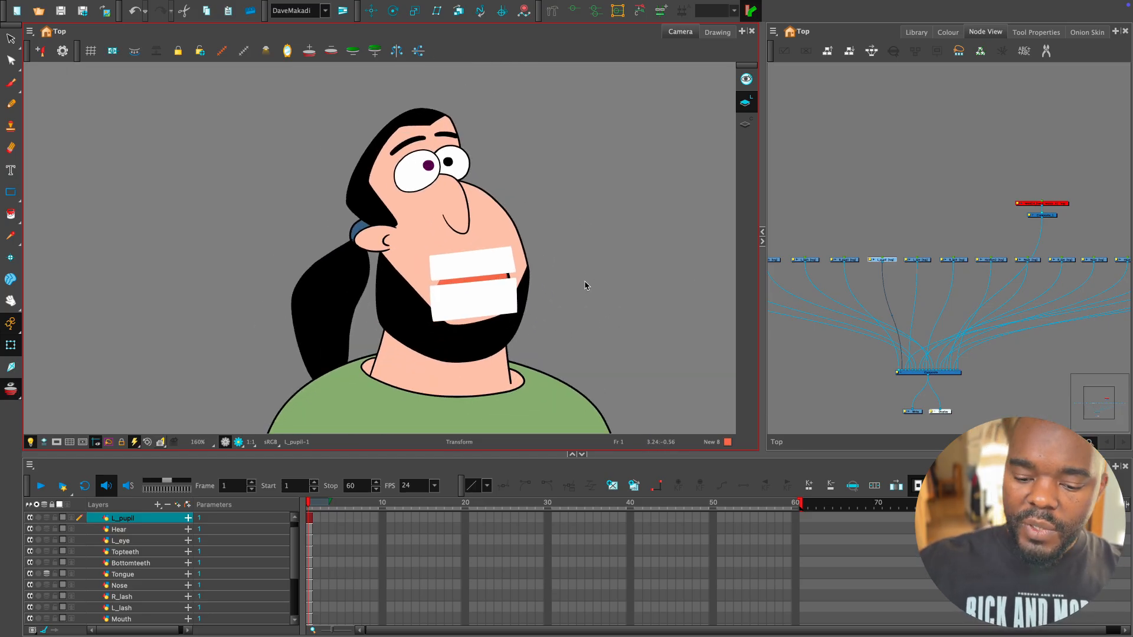
Select the head, hair, ear, nose, mouth parts and body together and disable their nodes.
left_click_drag(585, 283, 594, 266)
mouse_move(540, 176)
left_mouse_down()
mouse_move(352, 221)
mouse_move(439, 429)
mouse_move(467, 433)
left_mouse_up()
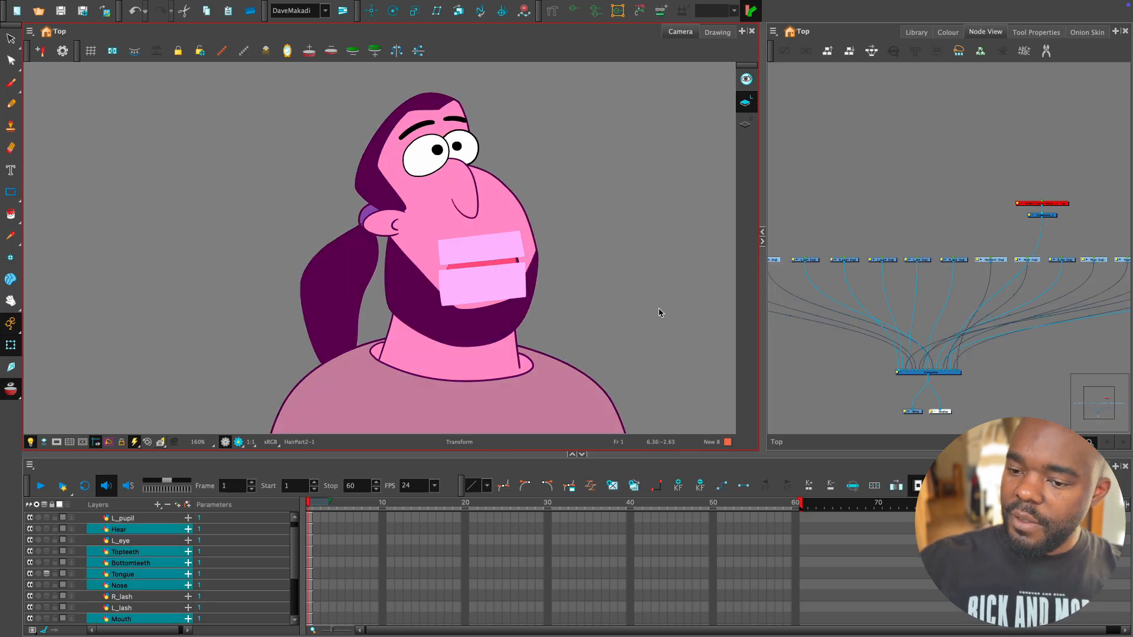
key("d")
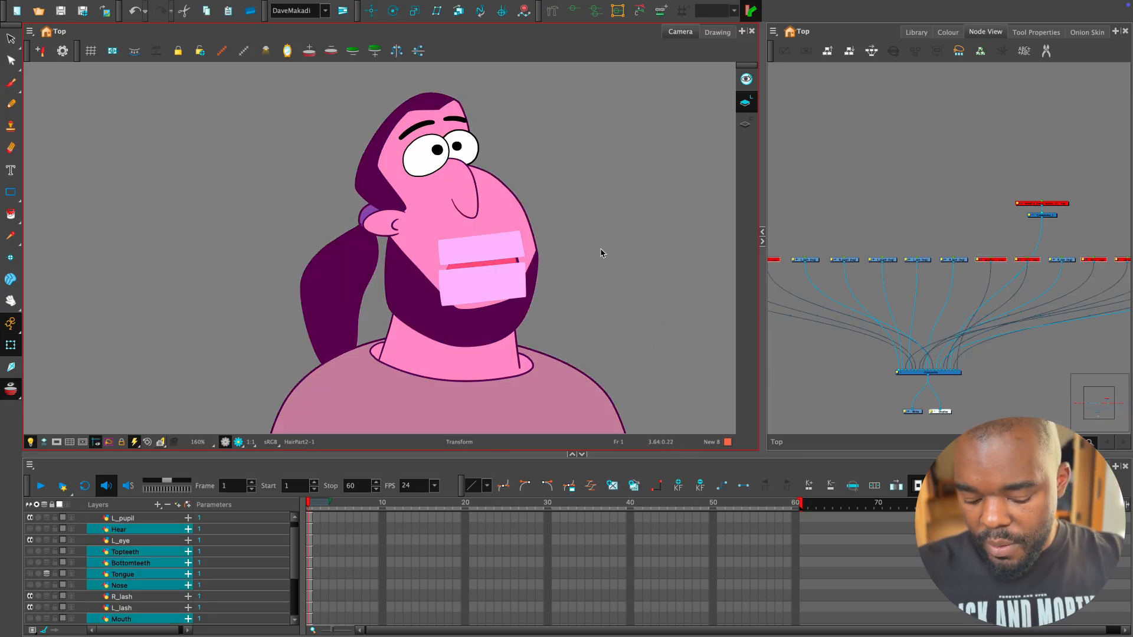
Select the right eye, right pupil and R_lash drawings and disable them.
left_click_drag(593, 255, 599, 319)
key("2")
key("2")
key("2")
left_click_drag(581, 193, 546, 265)
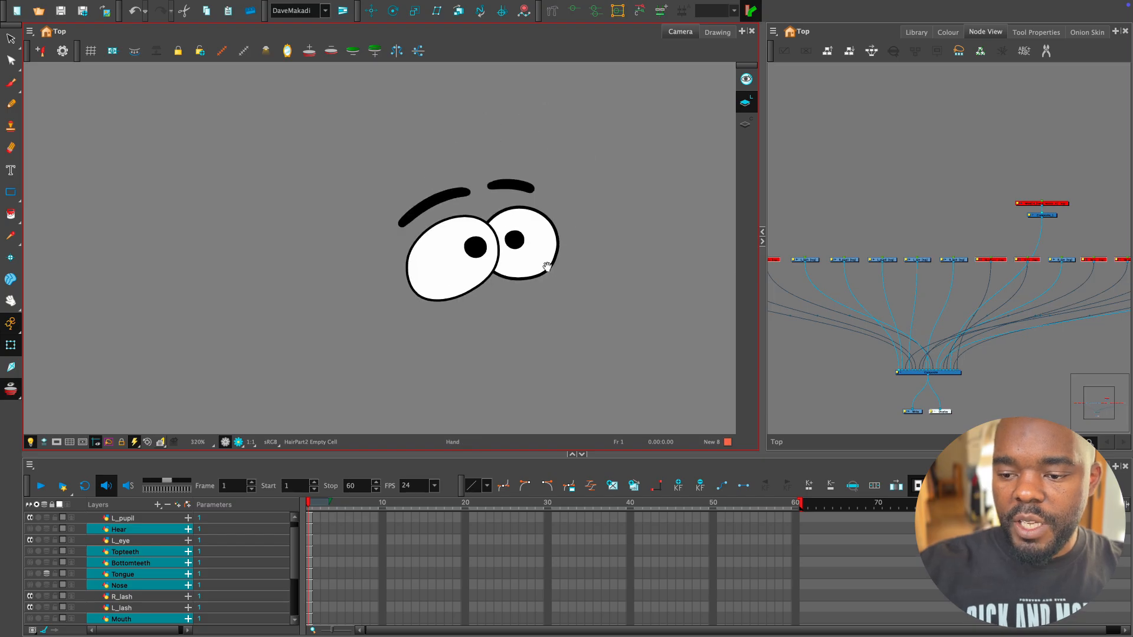
mouse_move(513, 170)
left_mouse_down()
mouse_move(518, 254)
mouse_move(570, 267)
left_mouse_up()
key("d")
Examine the left eye, its pupil and the left lash up close.
key("2")
key("2")
key("2")
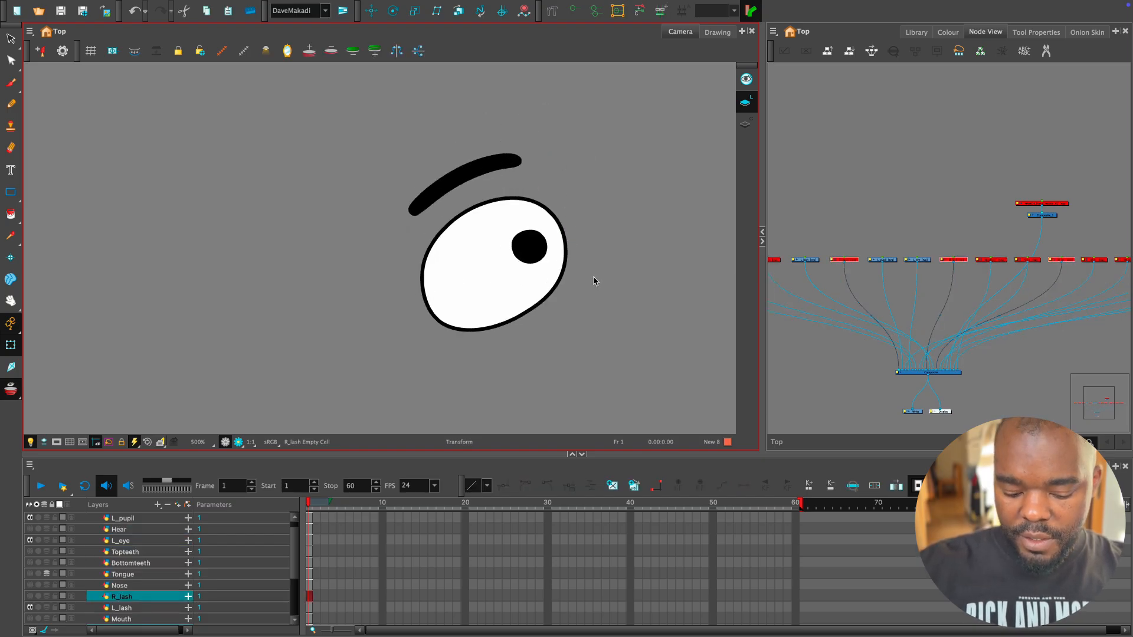
left_click_drag(624, 296, 591, 300)
key("2")
key("2")
key("1")
key("1")
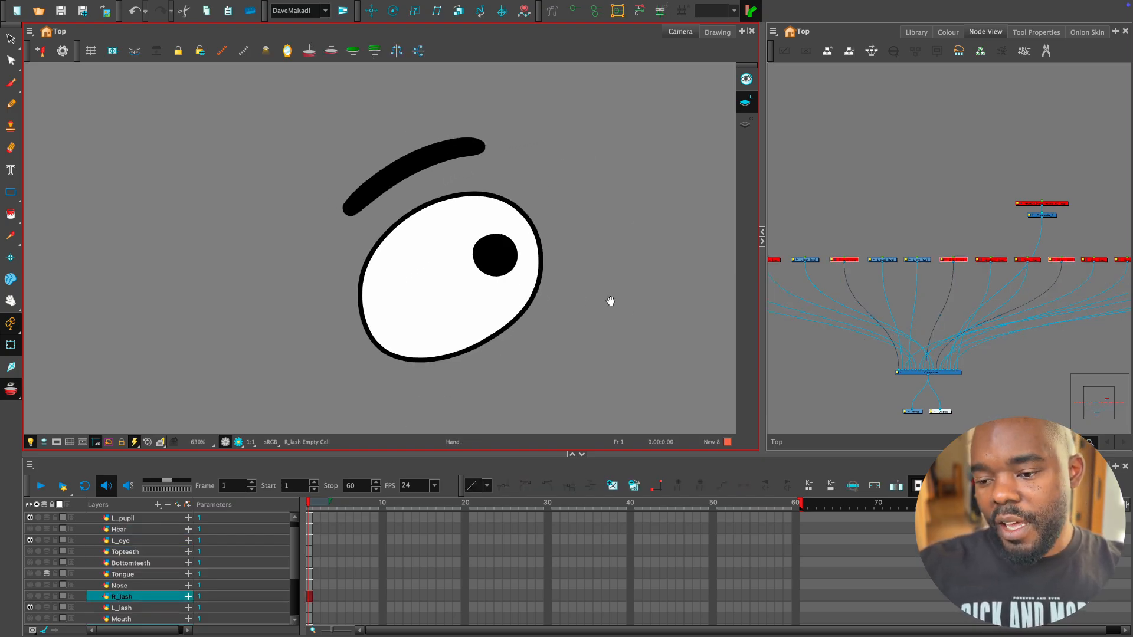
key("2")
key("2")
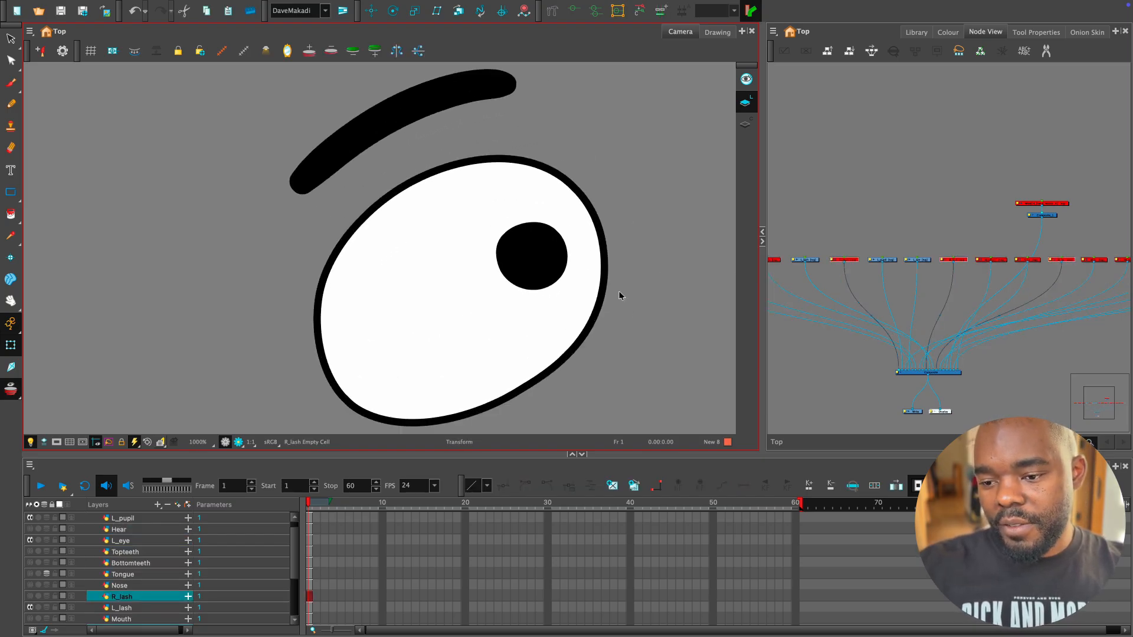
Move the L_pupil and L_eye nodes up out of the node row.
left_click(938, 280)
key("2")
left_click_drag(943, 265, 964, 309)
left_click_drag(962, 286, 864, 242)
left_click_drag(831, 286, 888, 222)
left_click(872, 241)
Move the L_lash node above the row and disable it.
left_click_drag(848, 253, 973, 177)
key("d")
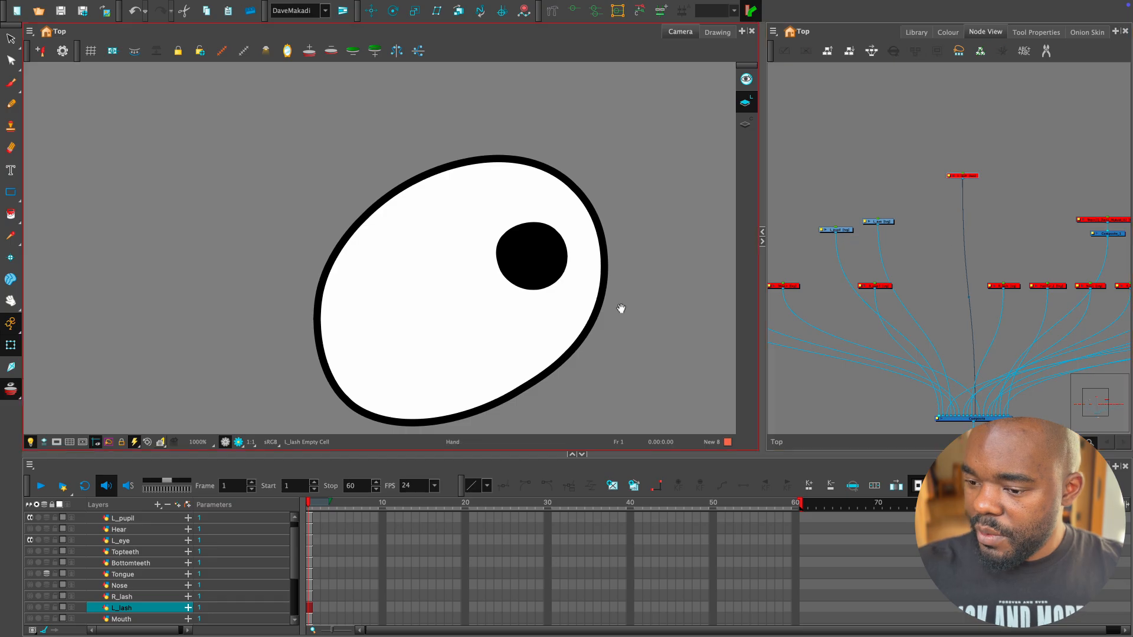
left_click_drag(614, 305, 578, 292)
Place the L_eye node beside the L_pupil node at about the same height and select L_pupil.
left_click_drag(838, 230, 898, 223)
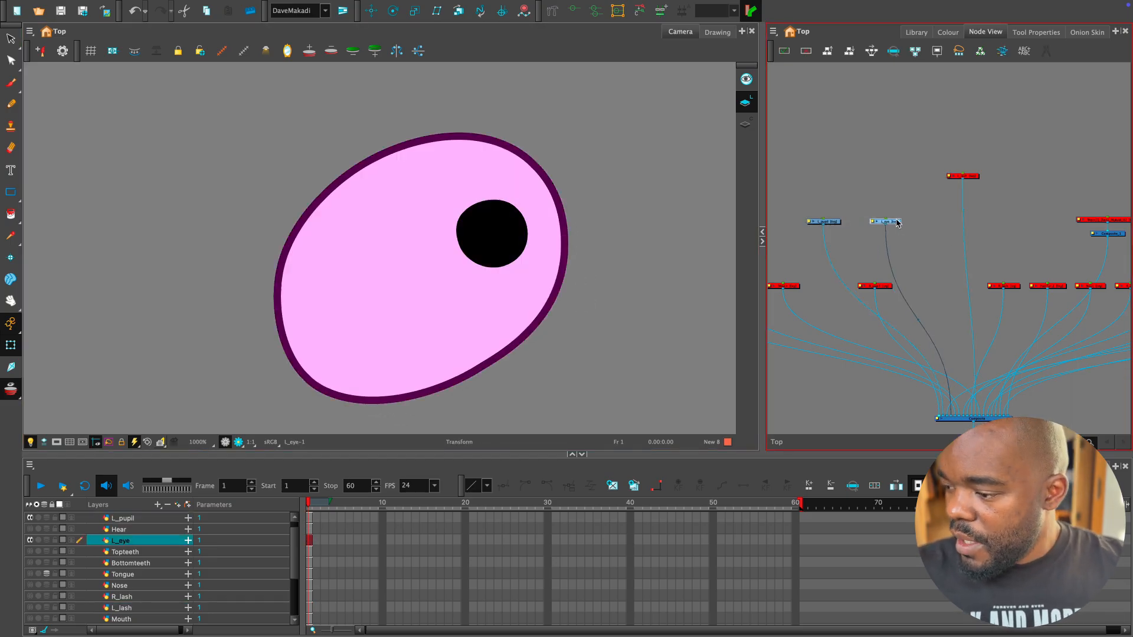
left_click(823, 223)
mouse_move(601, 277)
left_mouse_down()
mouse_move(570, 273)
mouse_move(565, 286)
mouse_move(594, 282)
mouse_move(592, 292)
left_mouse_up()
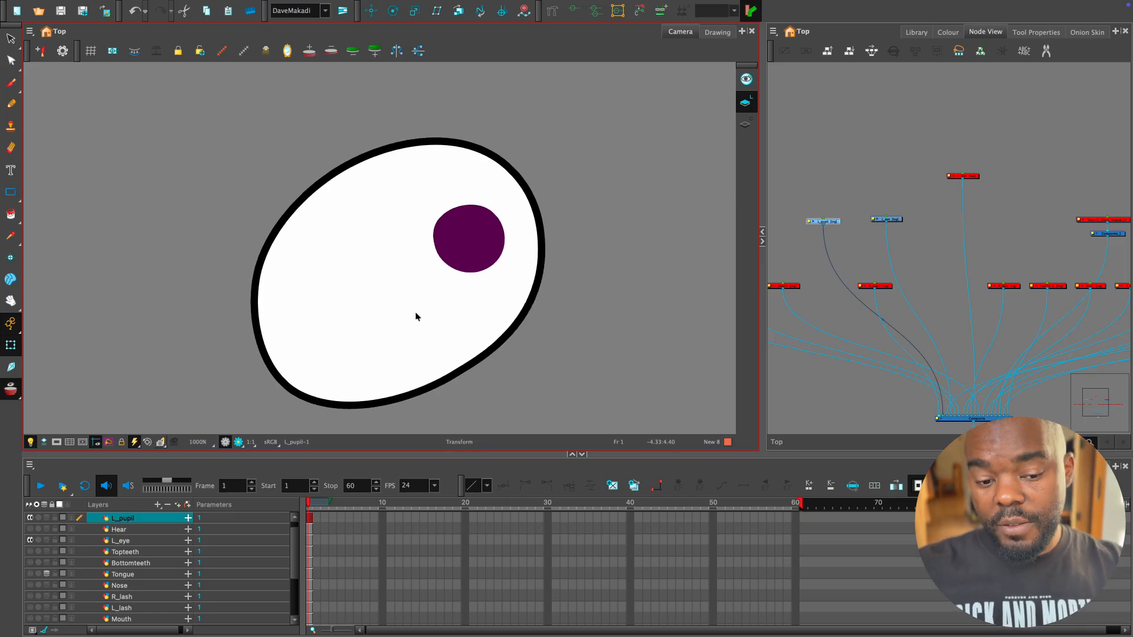
Add a parent peg to the L_pupil drawing and place the peg directly above its node.
left_click(832, 213)
left_click_drag(836, 221, 840, 222)
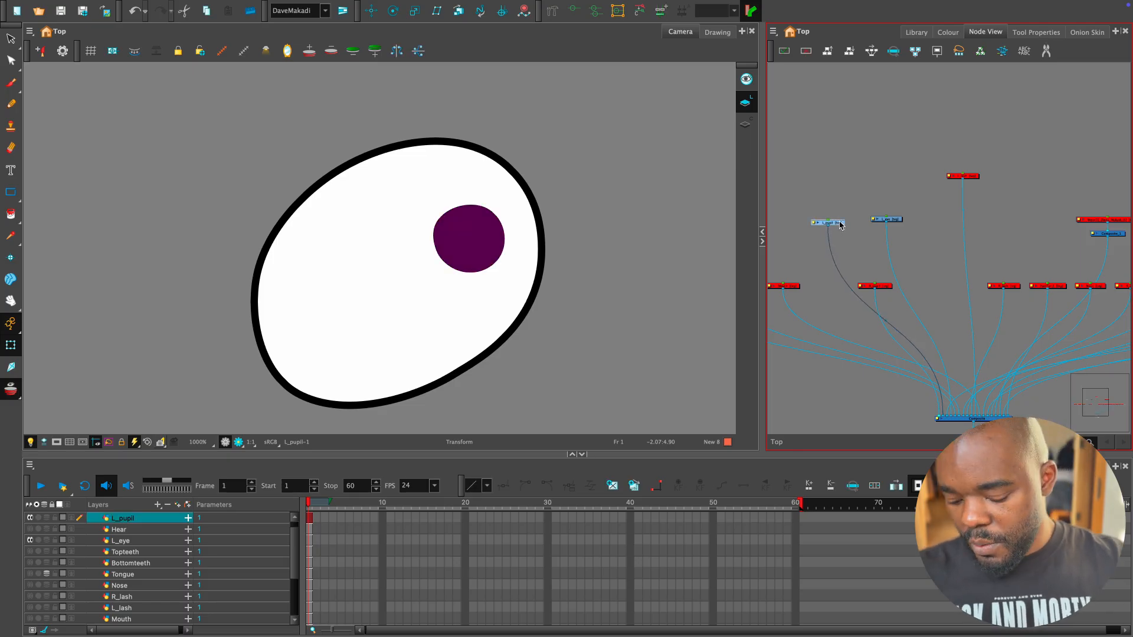
key("ctrl+shift+p")
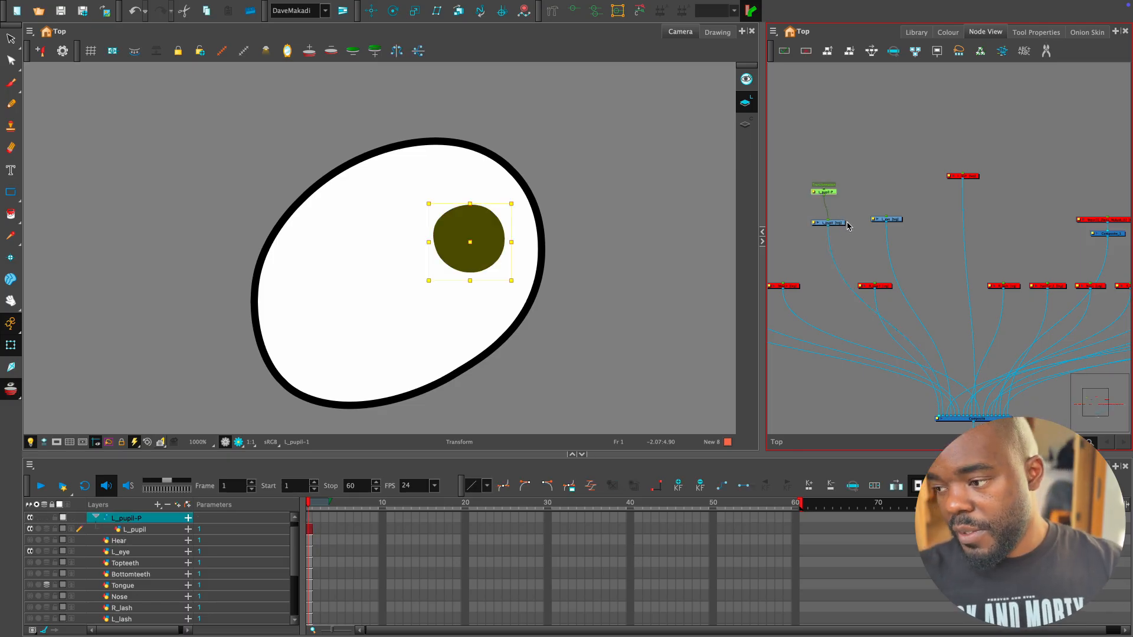
left_click_drag(831, 195, 835, 200)
left_click(847, 189)
left_click(829, 197)
Try moving the left pupil out of the eye through its peg in two directions, undoing each move.
key("1")
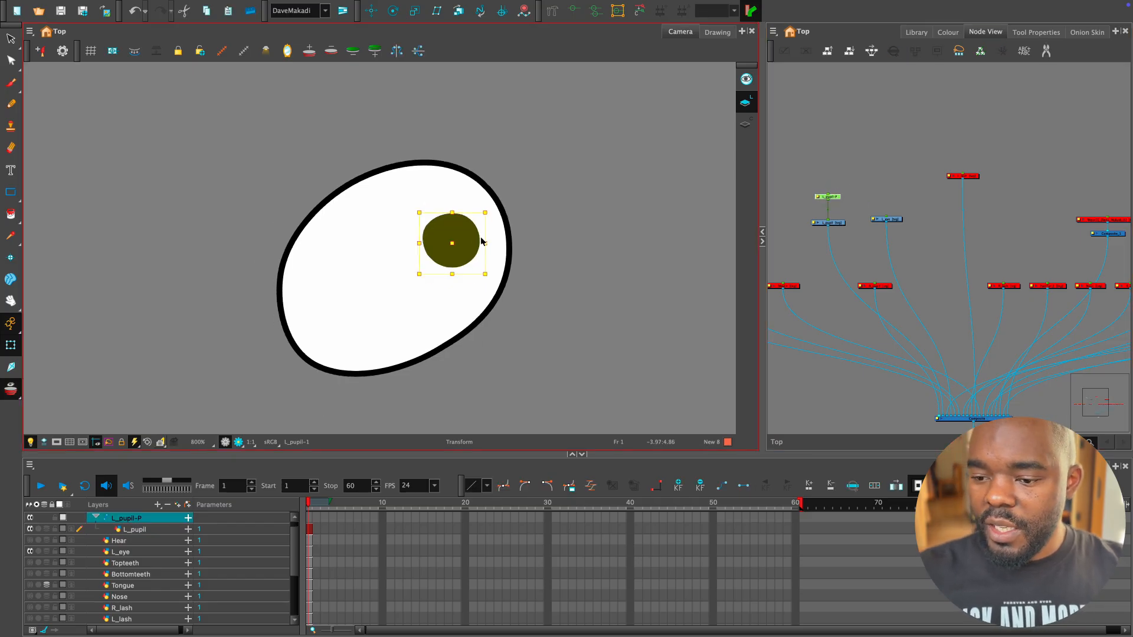
key("1")
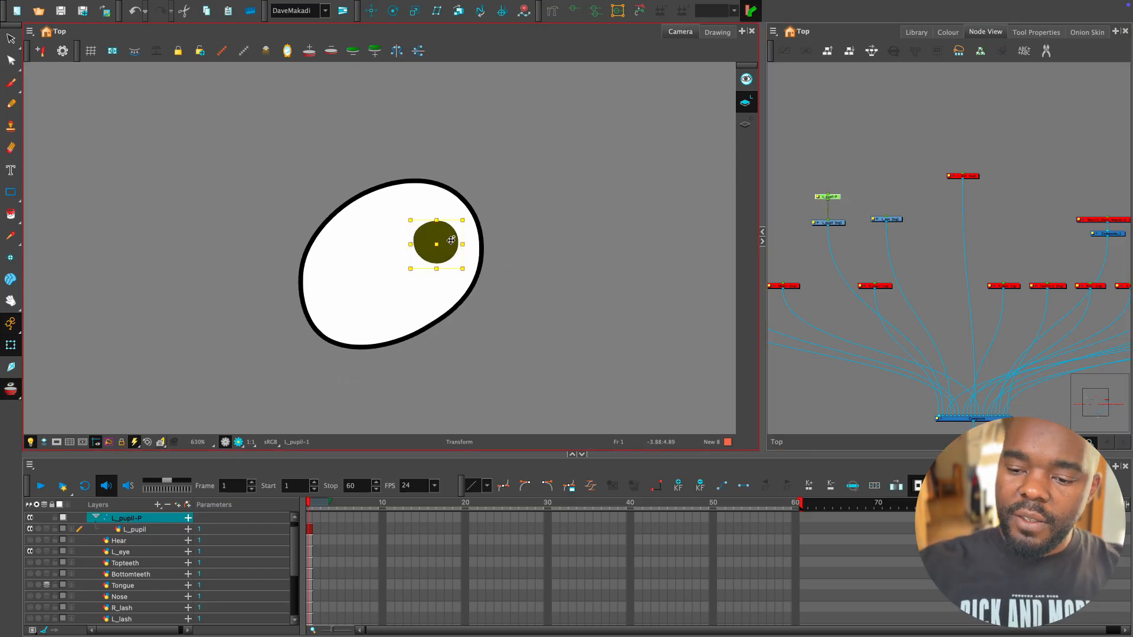
left_click_drag(449, 243, 557, 156)
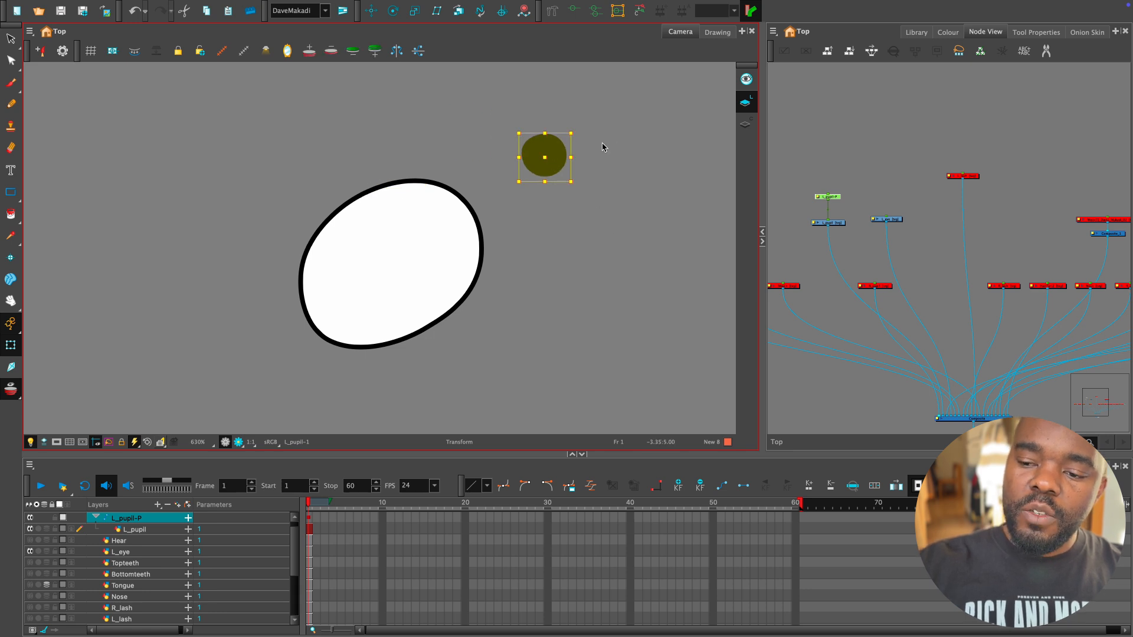
key("super+z")
left_click_drag(448, 240, 369, 176)
key("super+z")
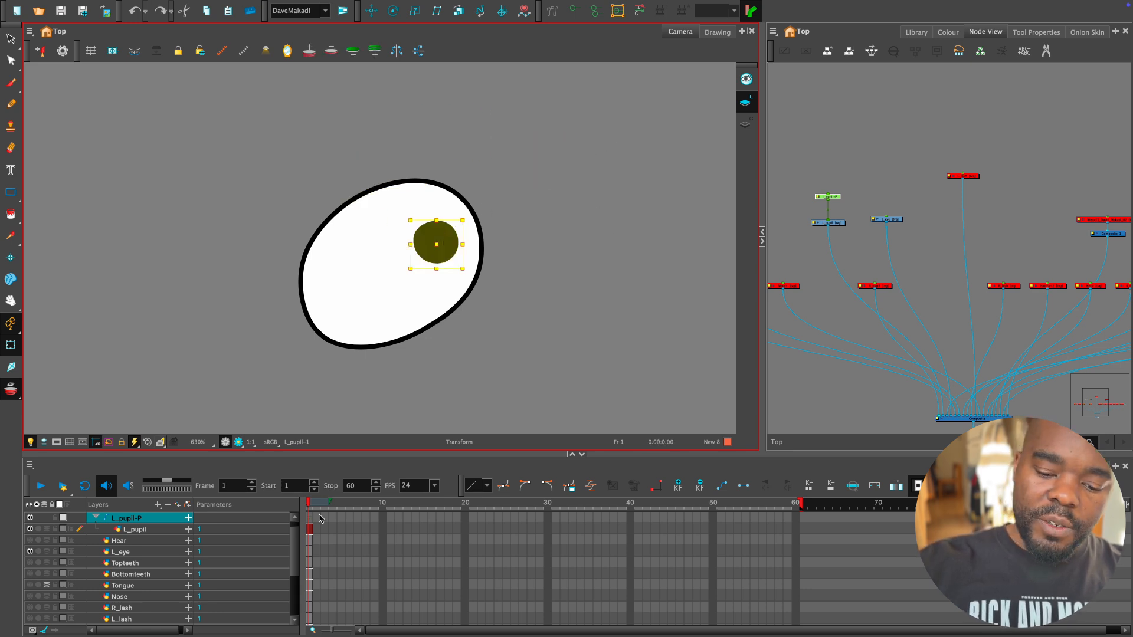
Try moving the left pupil above the eye, check the peg layer's cell at frame 1, and undo the moves.
scroll(319, 519, "up", 1)
left_click_drag(442, 230, 441, 143)
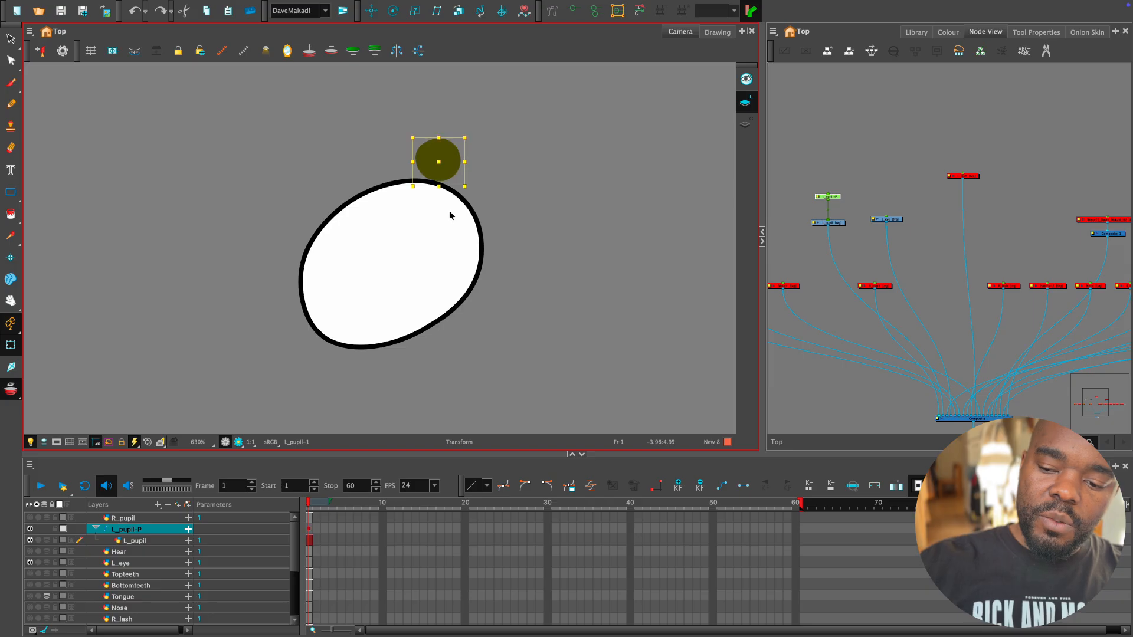
key("super+z")
left_click(877, 212)
left_click_drag(438, 242, 523, 122)
left_click(311, 532)
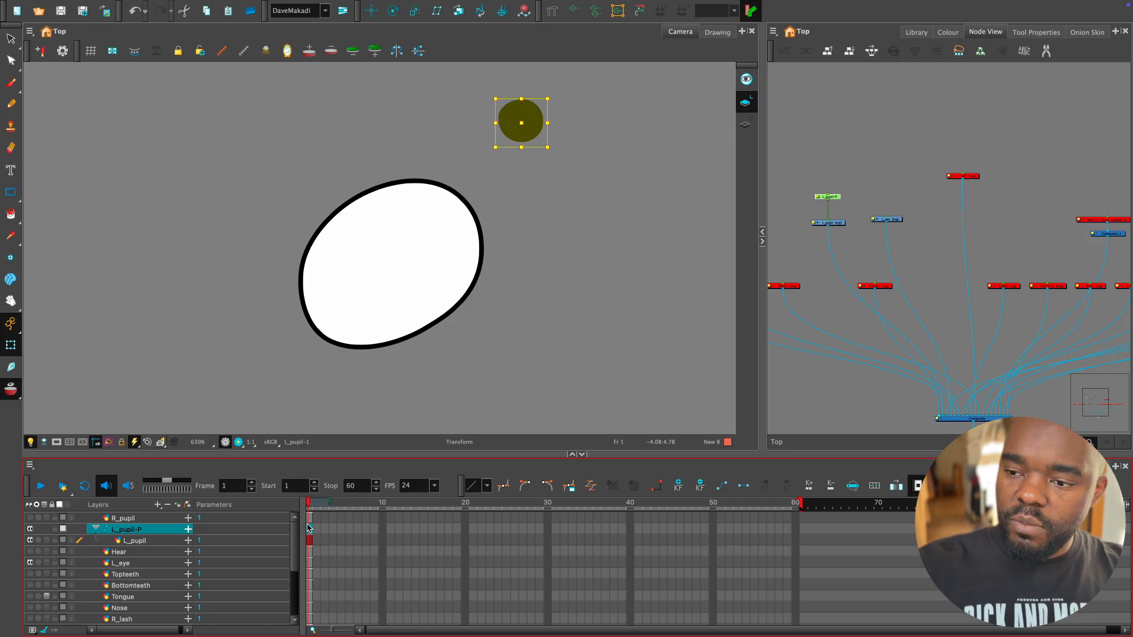
key("super+z")
Reselect the L_pupil-P peg, then select the L_pupil drawing itself instead of the peg.
key("2")
key("2")
key("2")
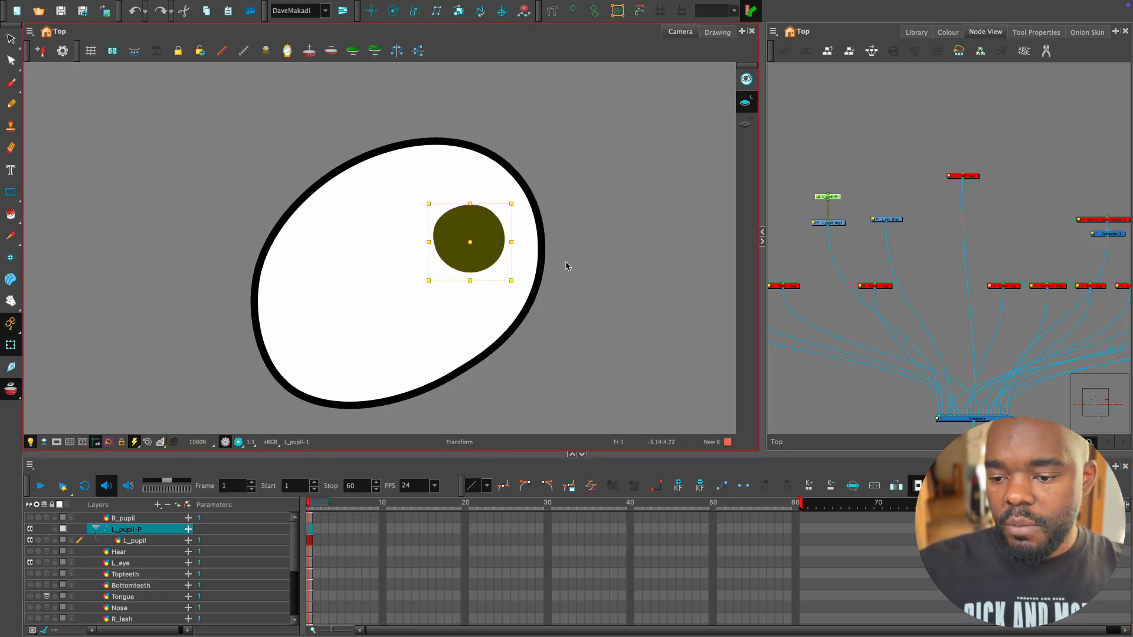
left_click(783, 211)
left_click(829, 197)
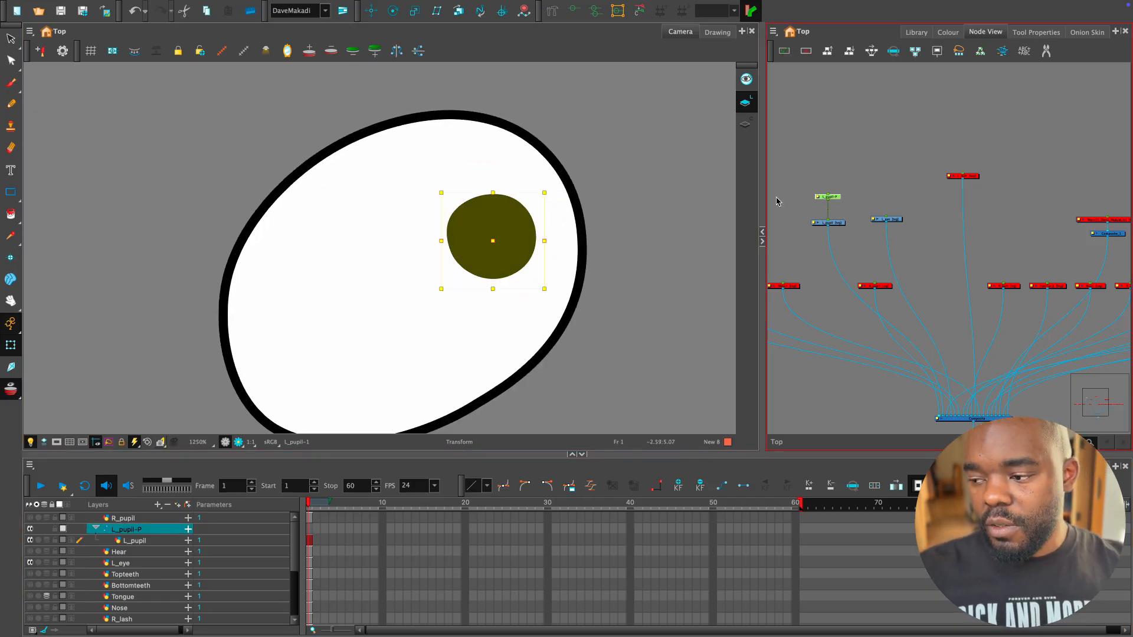
left_click(502, 248)
left_click(506, 252)
Try rotating the left pupil around its pivot point far below the eye, and undo the rotation.
key("1")
key("1")
key("1")
key("1")
key("1")
key("1")
key("1")
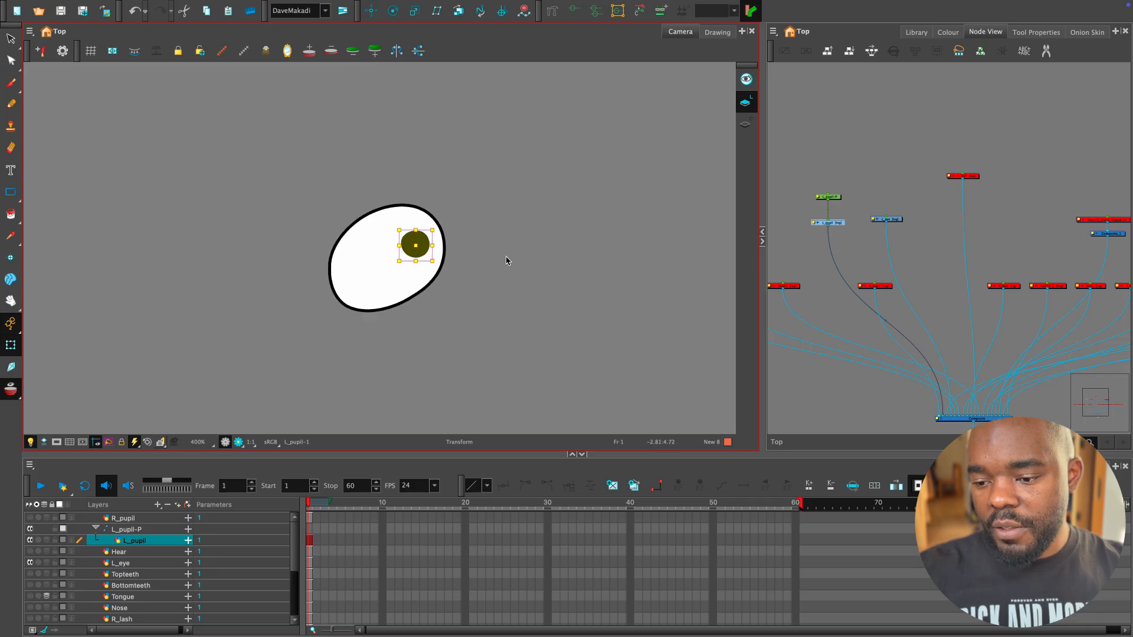
left_click_drag(465, 308, 538, 267)
key("1")
key("1")
key("2")
key("2")
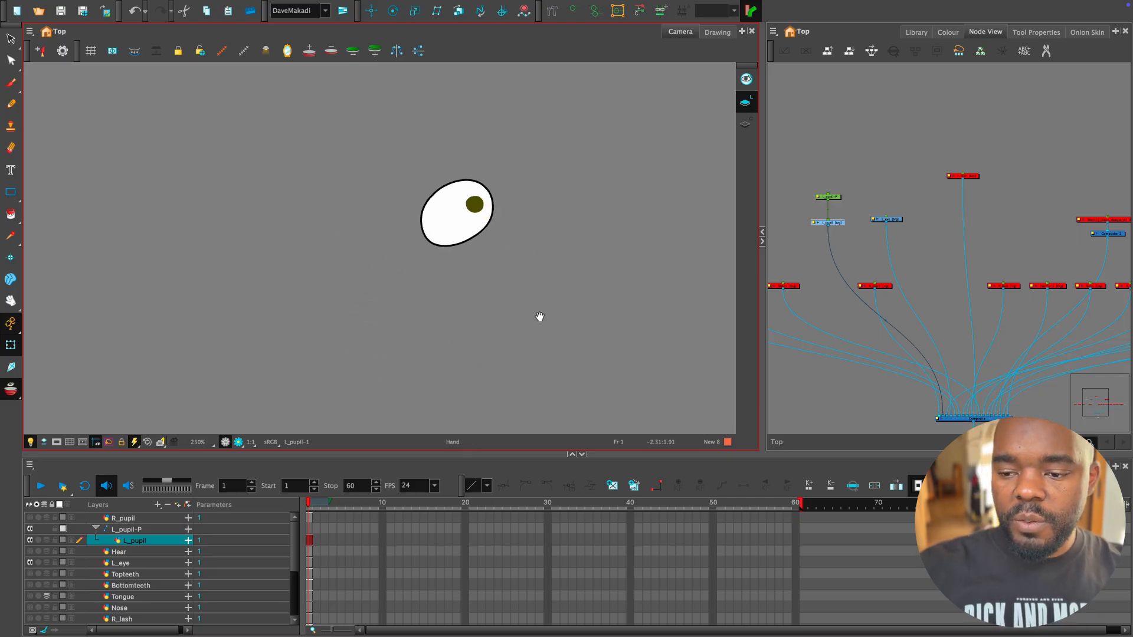
left_click_drag(541, 317, 510, 308)
key("2")
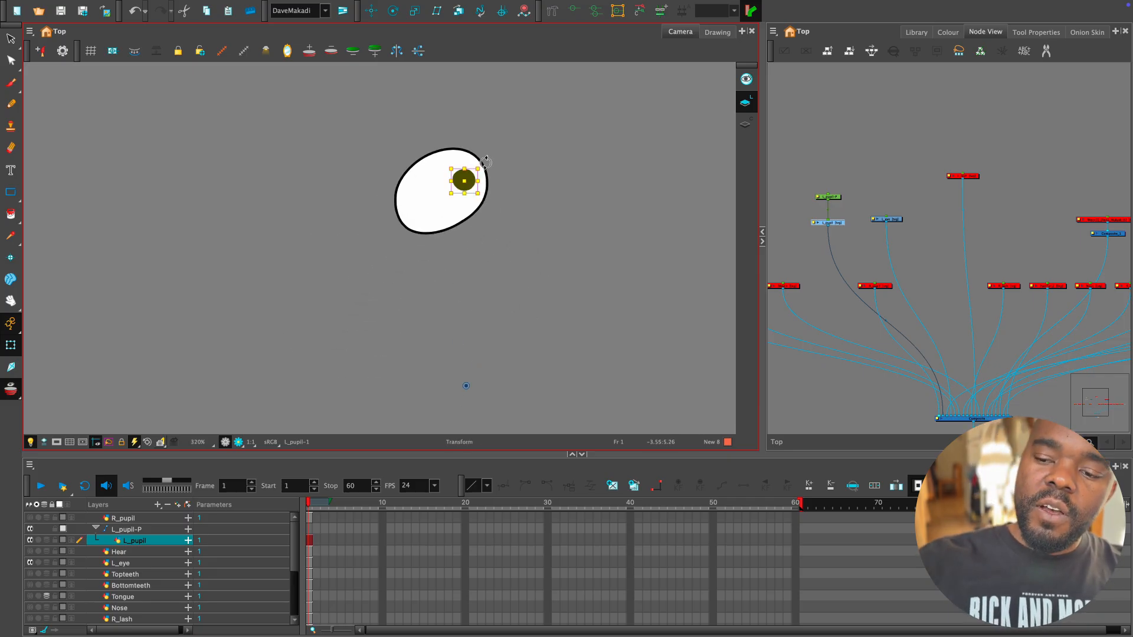
mouse_move(487, 161)
left_mouse_down()
mouse_move(542, 173)
mouse_move(687, 337)
mouse_move(682, 322)
left_mouse_up()
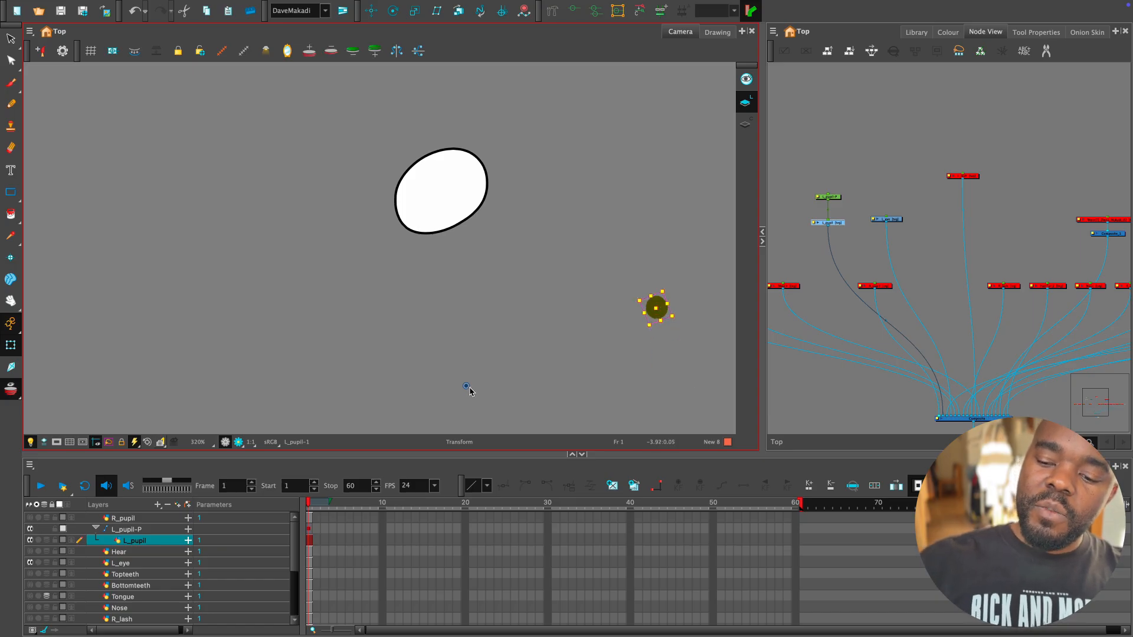
key("super+z")
Examine the left pupil and its distant pivot point, and deselect the pupil.
key("2")
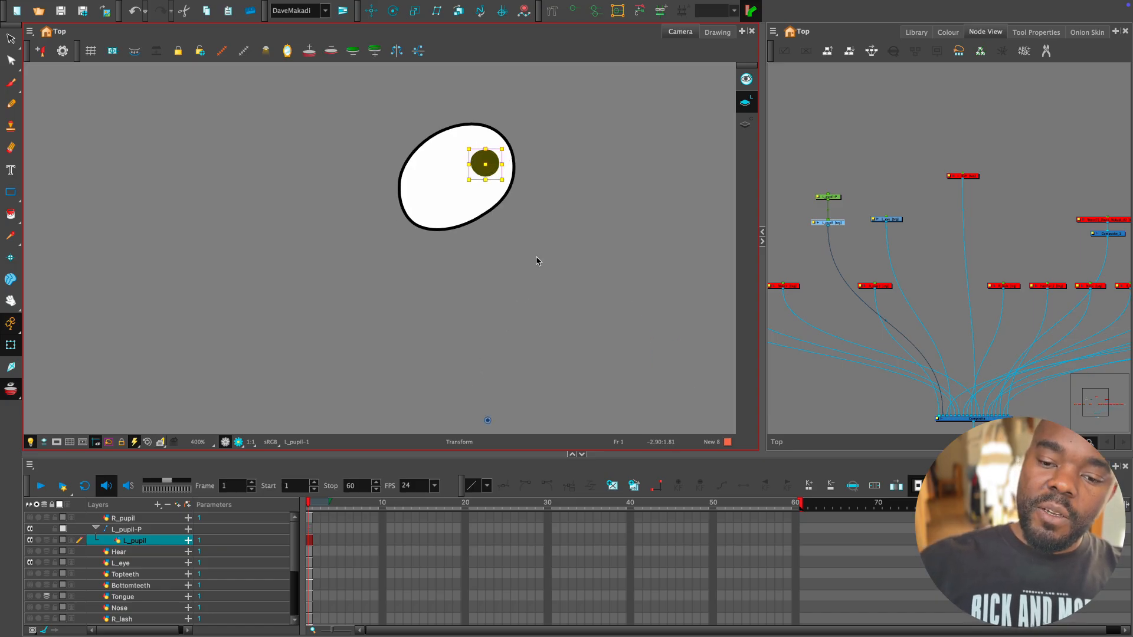
key("2")
left_click_drag(564, 228, 566, 273)
key("2")
key("2")
key("1")
key("1")
left_click(866, 240)
left_click(867, 240)
Widen the Node View and examine the L_pupil-P peg with the L_pupil and L_eye nodes up close.
key("2")
key("2")
key("2")
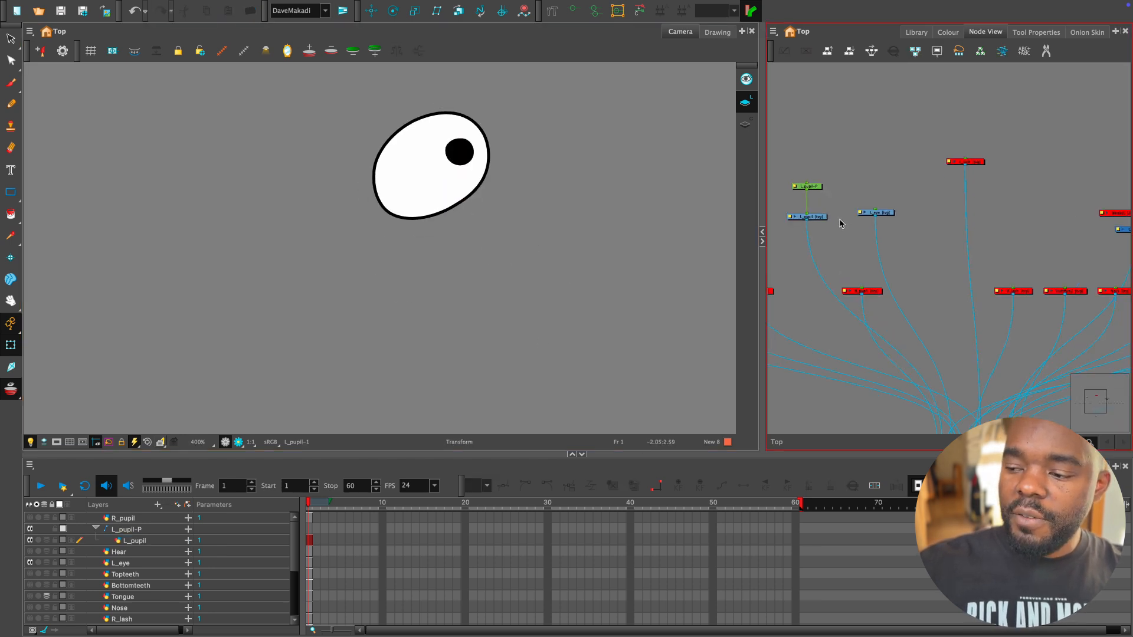
left_click_drag(908, 231, 1027, 253)
key("2")
left_click_drag(763, 236, 713, 234)
key("2")
key("2")
left_click_drag(861, 232, 921, 252)
key("2")
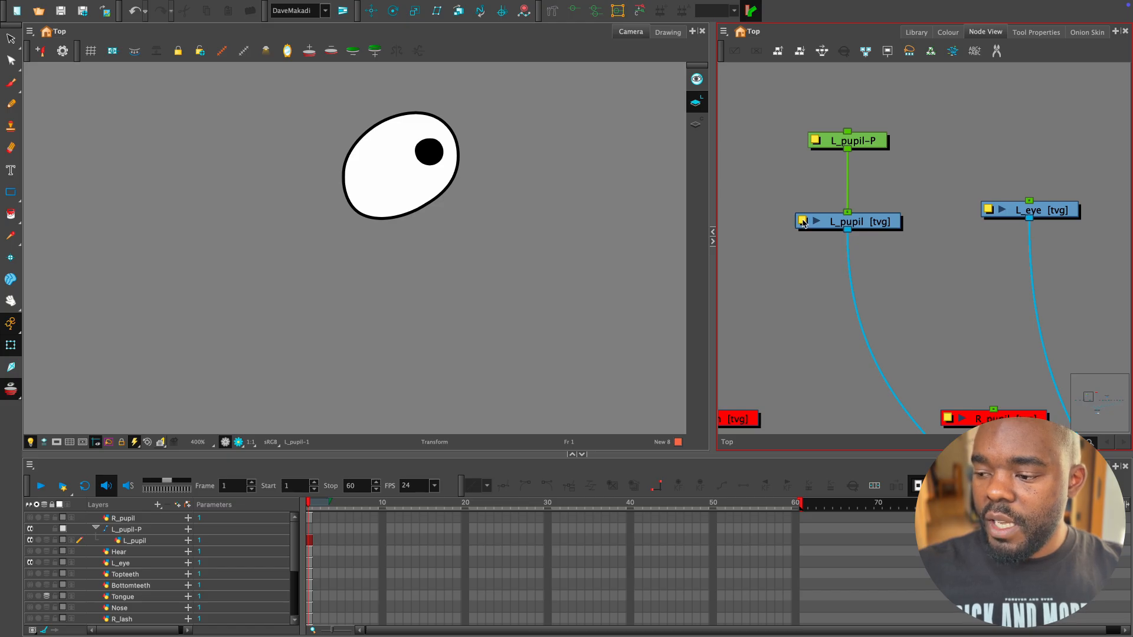
Set the L_pupil drawing layer to apply its embedded pivot on the parent peg.
left_click(803, 222)
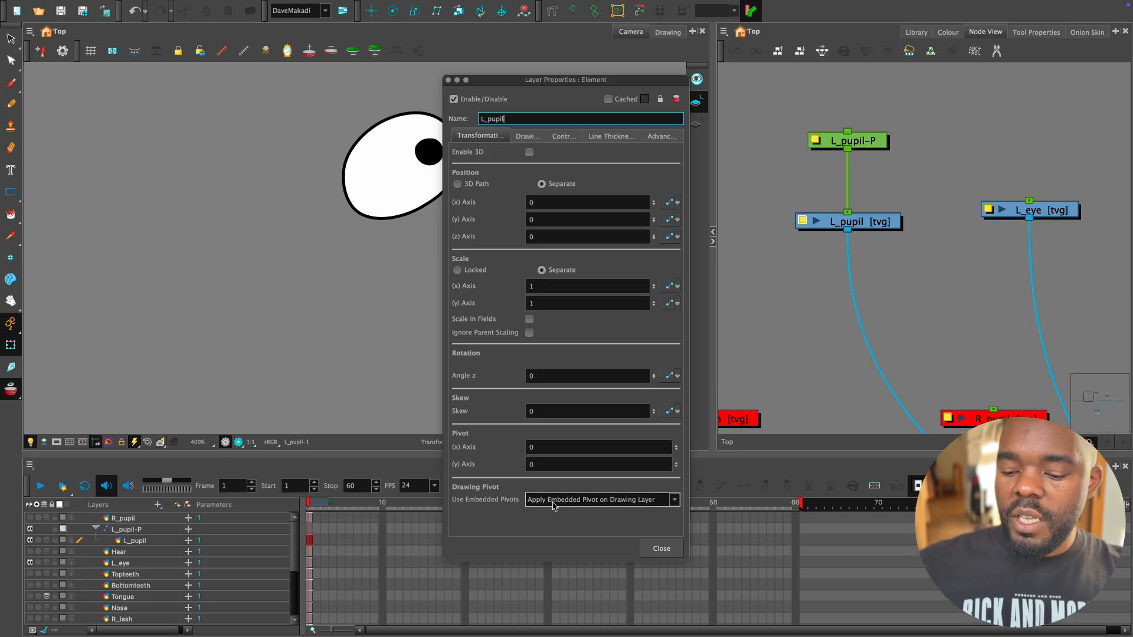
left_click(676, 501)
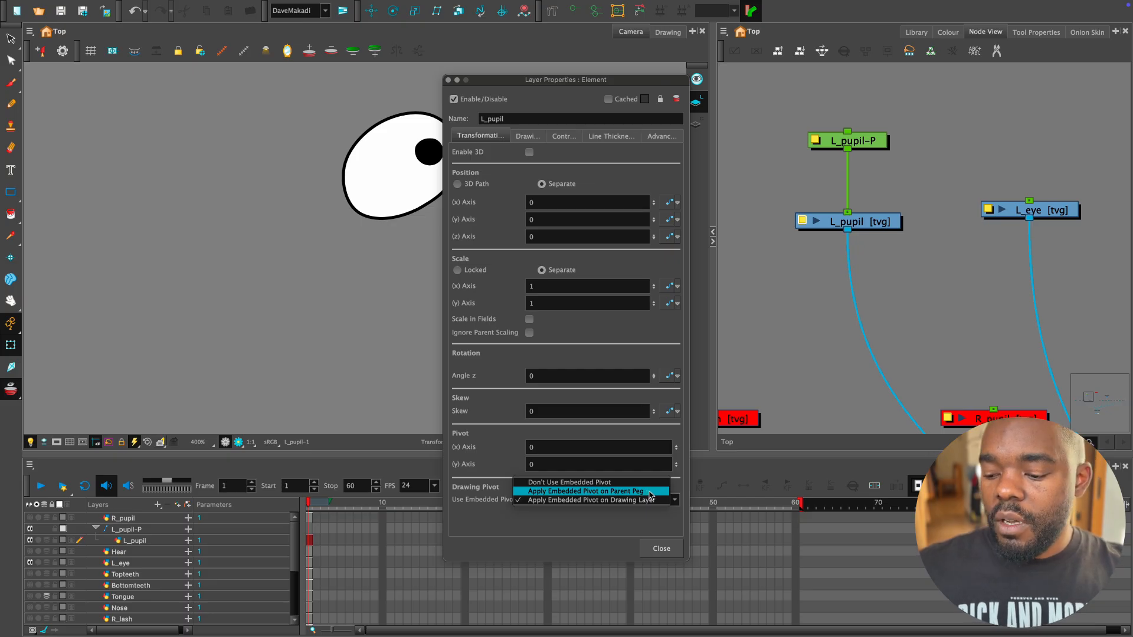
left_click(648, 493)
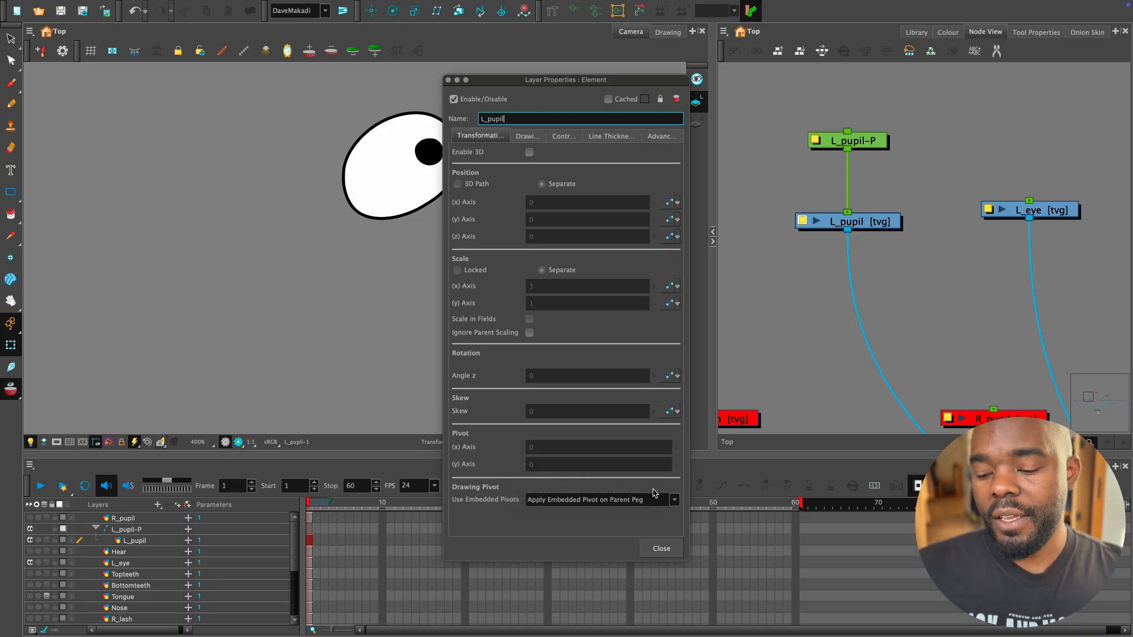
left_click(662, 548)
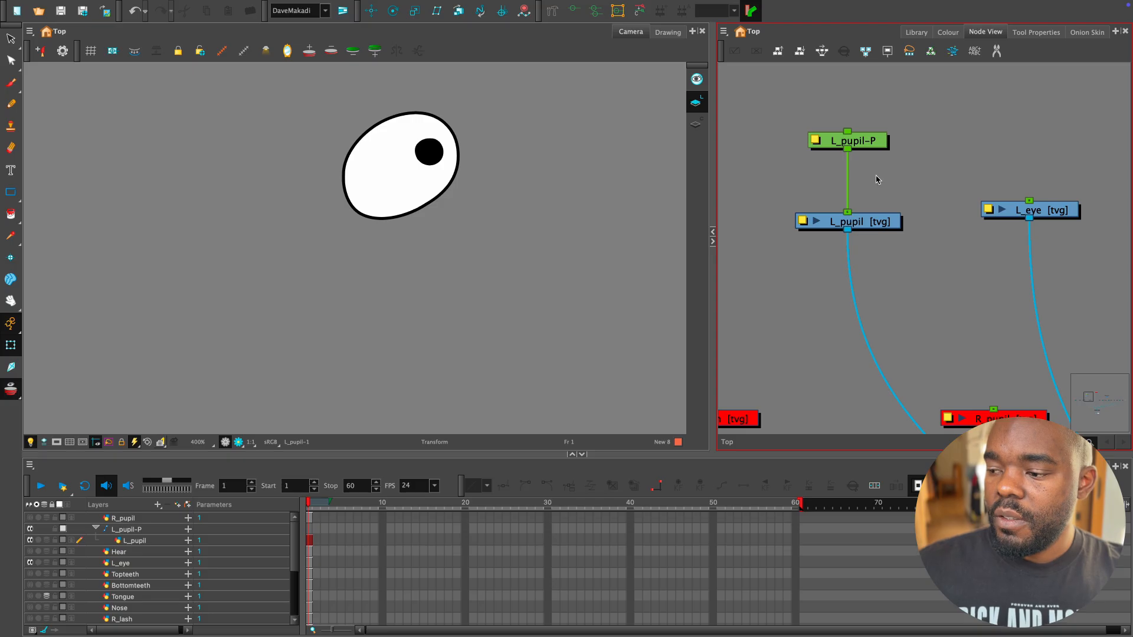
Compare the pivot position of the L_pupil-P peg with that of the L_pupil drawing by selecting each node in turn.
left_click_drag(874, 222, 876, 220)
left_click(863, 145)
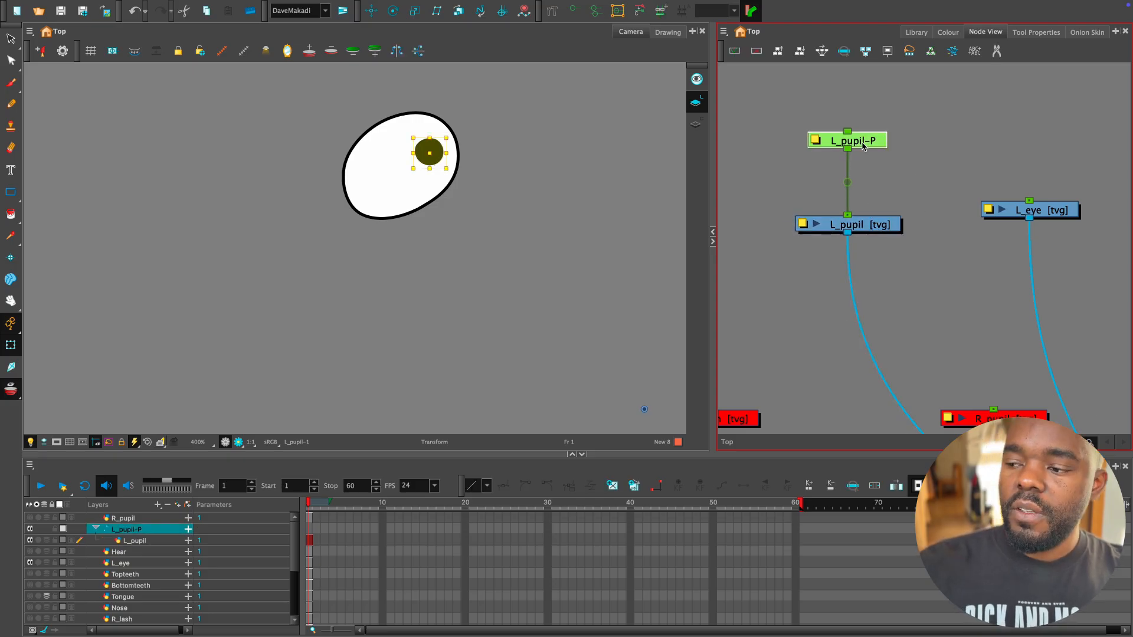
left_click(871, 227)
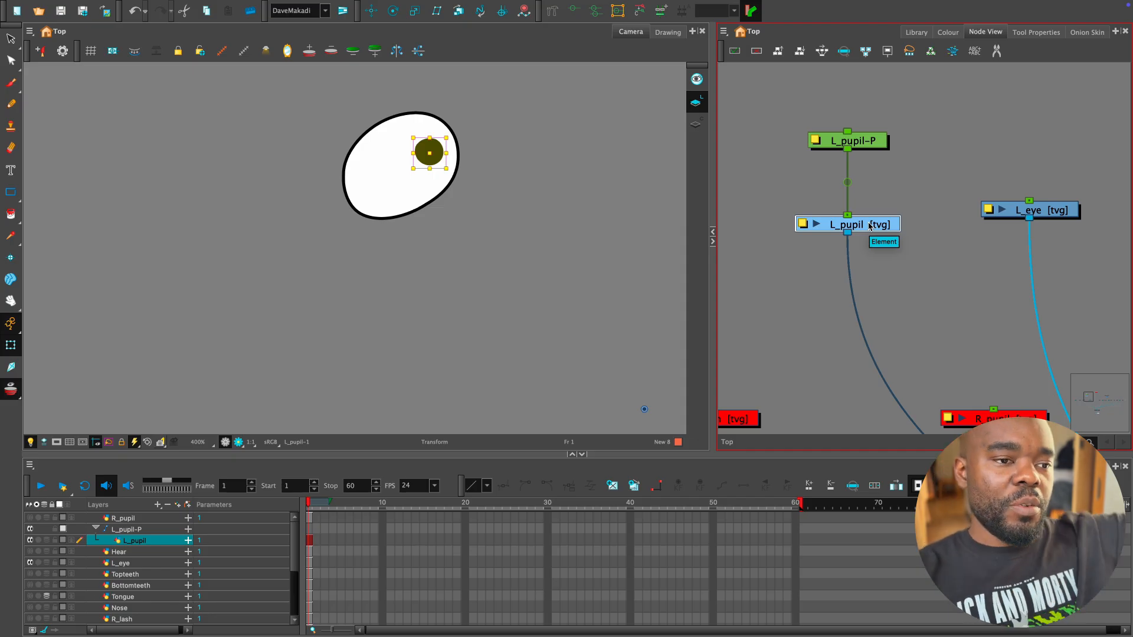
left_click(905, 223)
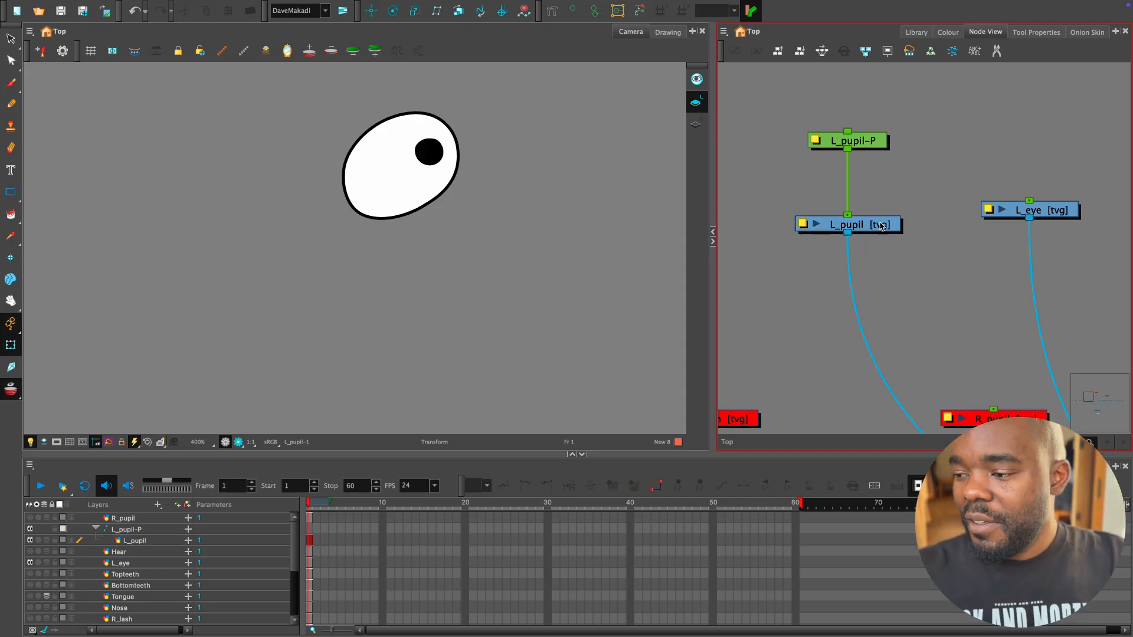
Move the L_pupil drawing's pivot to the centre of the left pupil with the Drawing Pivot tool, and return to the Transform tool.
left_click(883, 222)
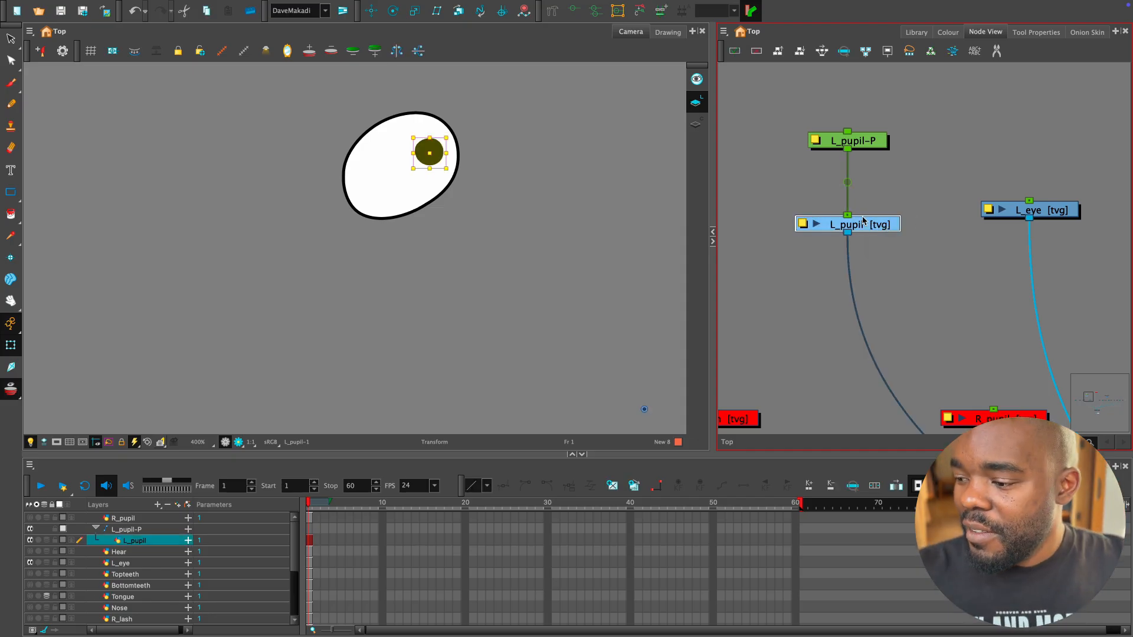
left_click(17, 264)
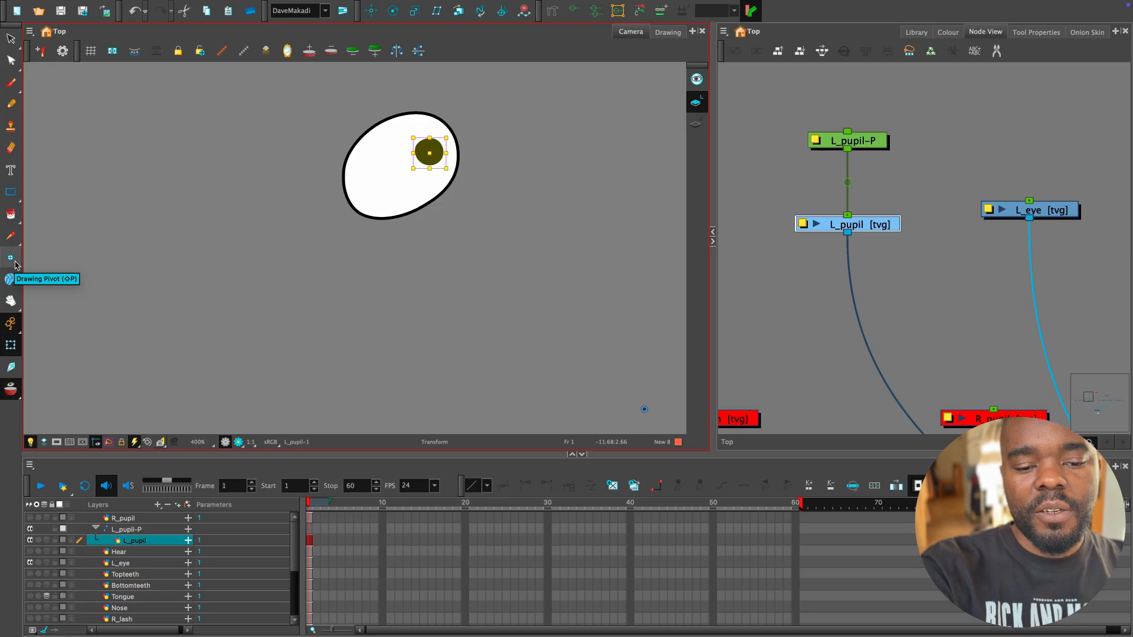
left_click(12, 263)
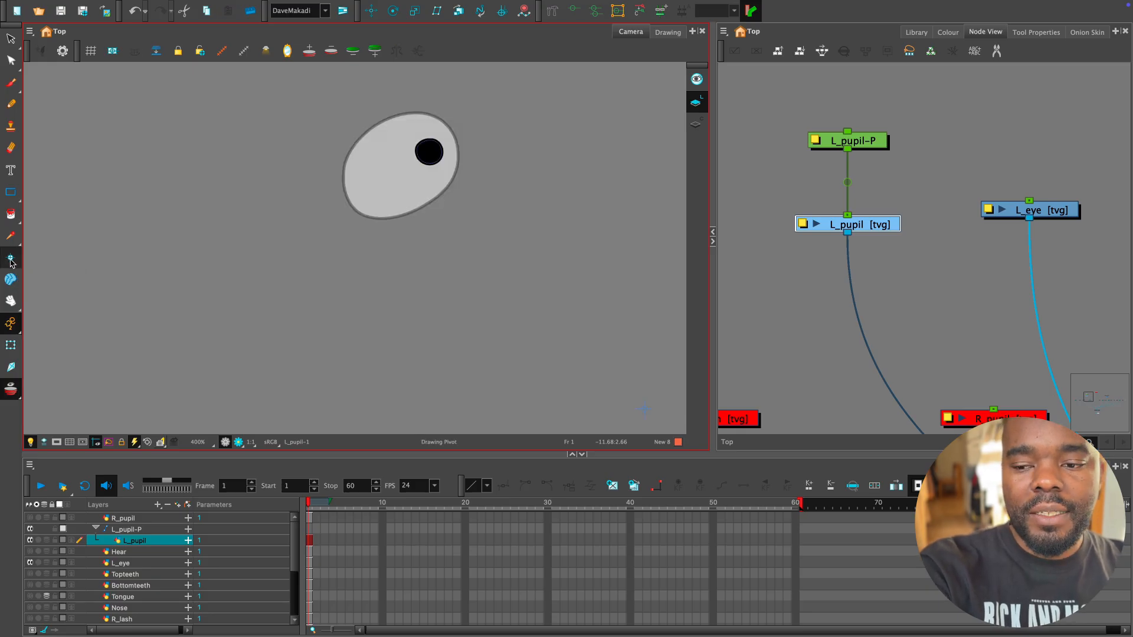
key("1")
key("1")
key("1")
key("2")
key("2")
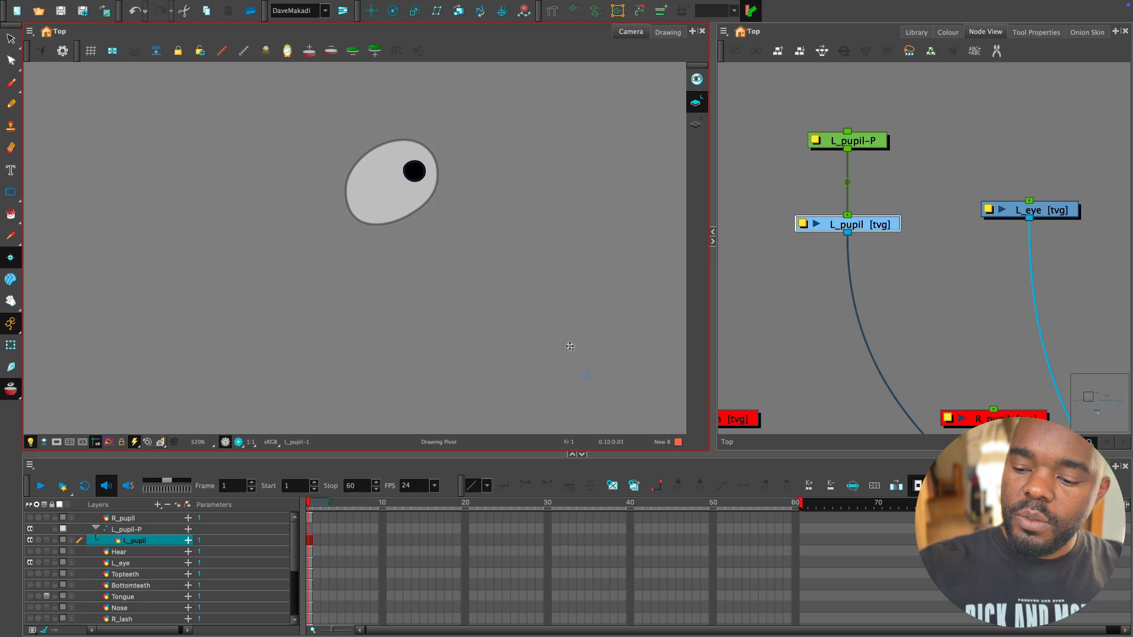
left_click_drag(586, 376, 414, 171)
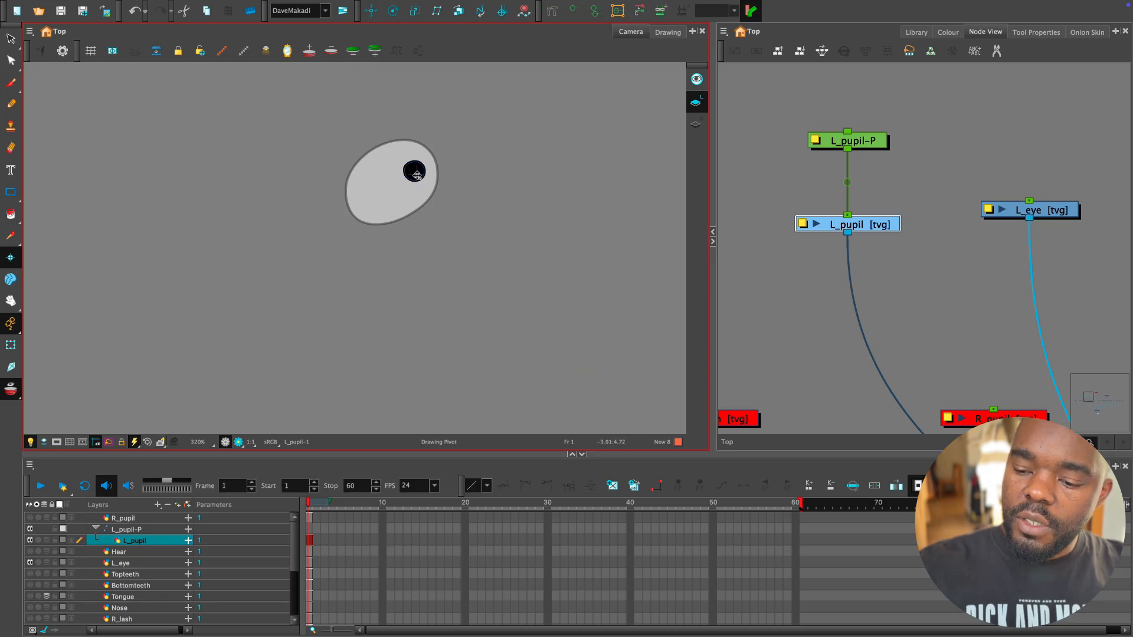
left_click(472, 254)
left_click(414, 171)
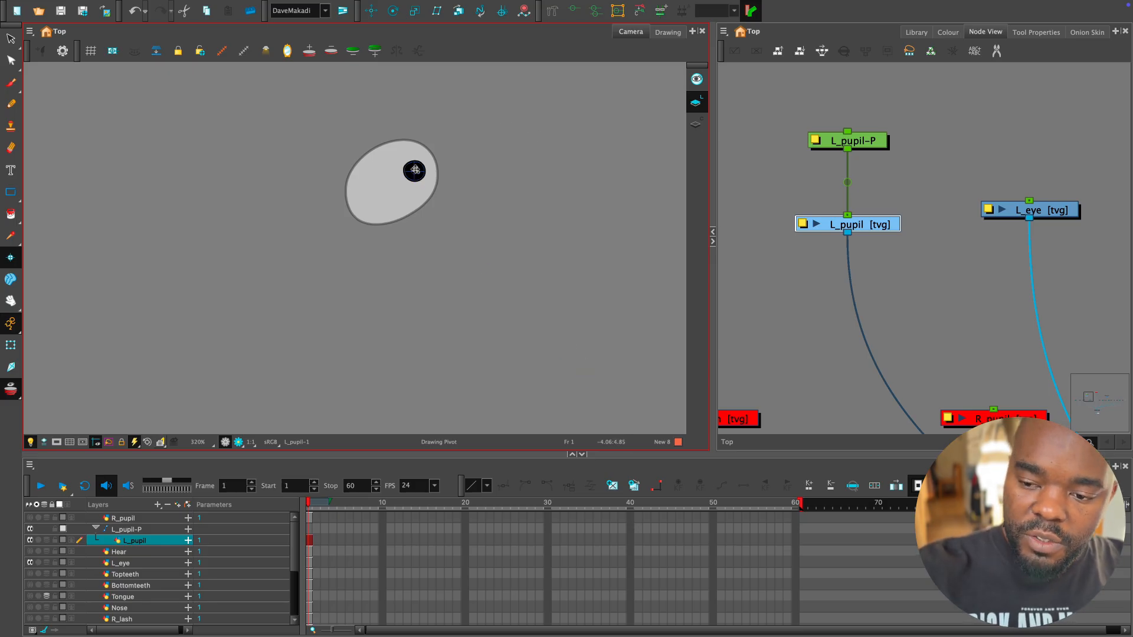
scroll(415, 171, "up", 4)
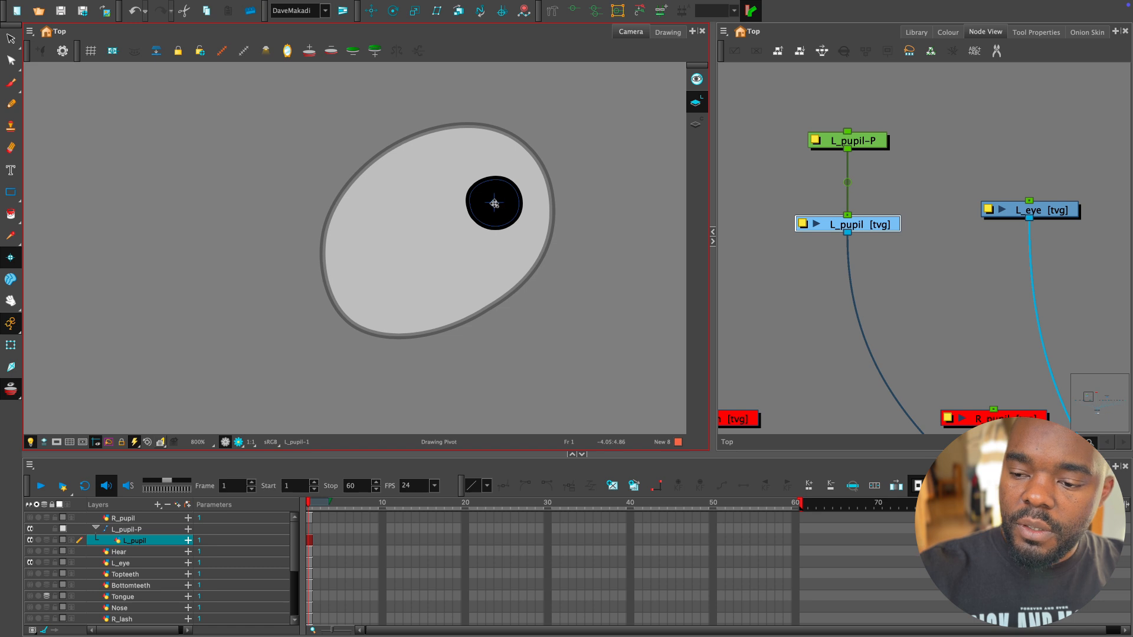
key("shift+t")
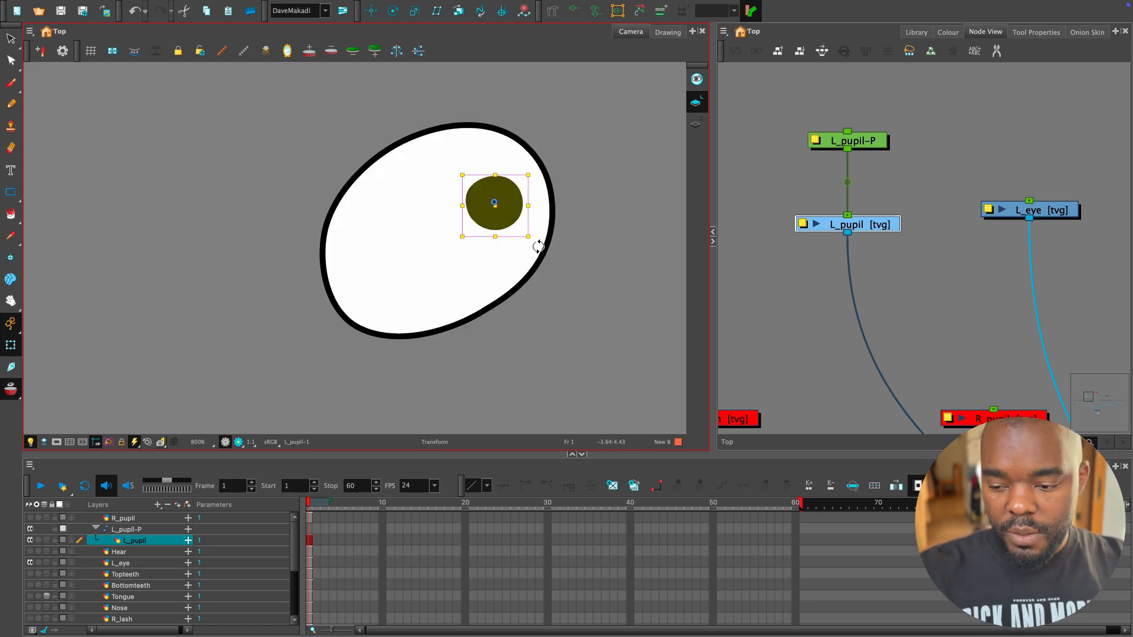
Try rotating the left pupil around its centred pivot through the L_pupil-P peg, undo the rotation and deselect.
left_click(602, 266)
left_click(499, 200)
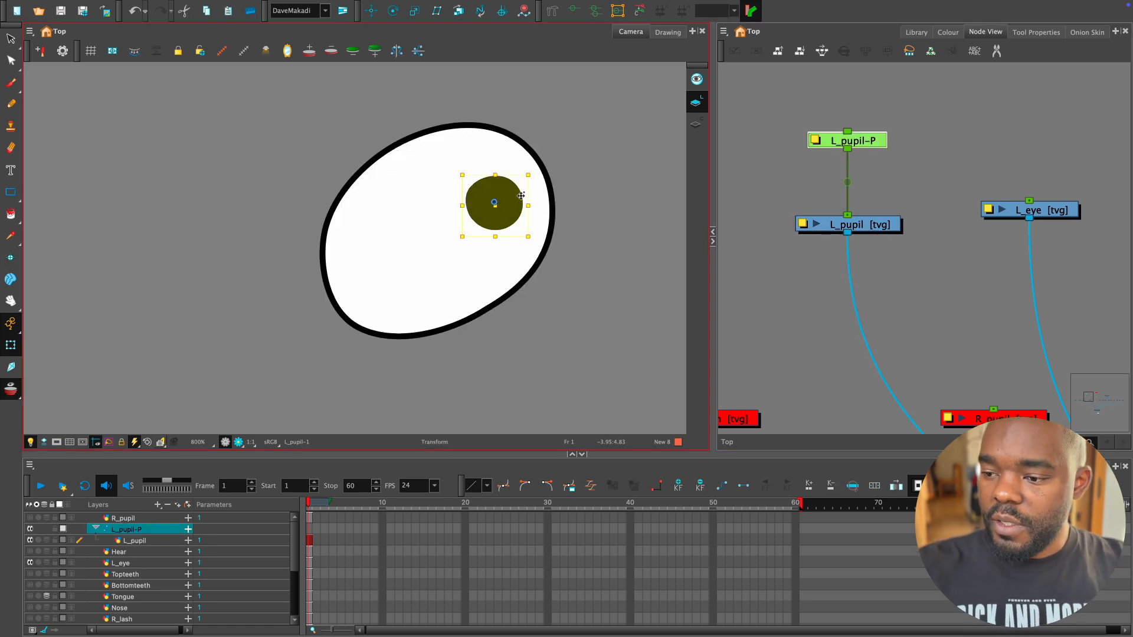
left_click_drag(538, 167, 510, 153)
key("super+z")
scroll(558, 274, "down", 3)
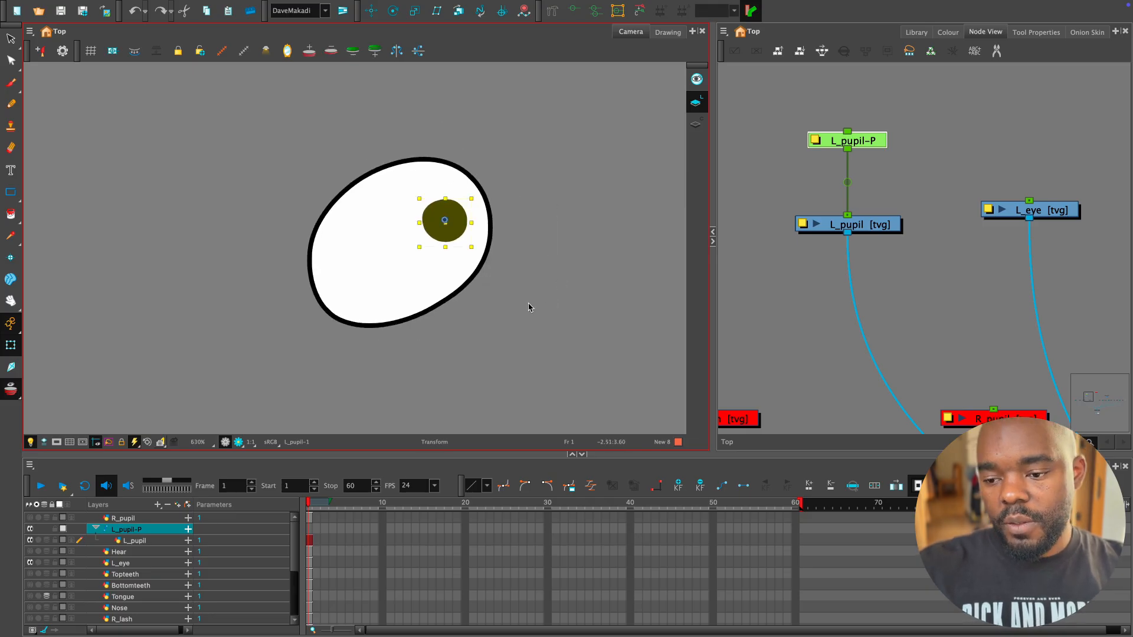
left_click(574, 268)
scroll(564, 265, "up", 1)
scroll(565, 302, "down", 2)
left_click_drag(570, 296, 515, 321)
scroll(548, 316, "up", 1)
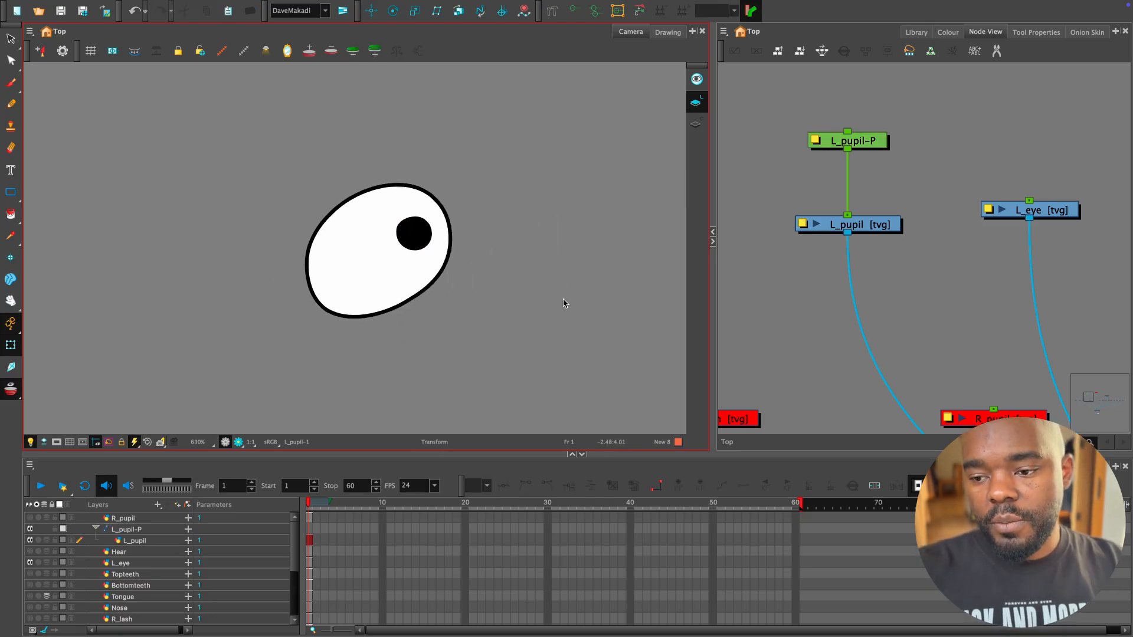
scroll(564, 300, "up", 1)
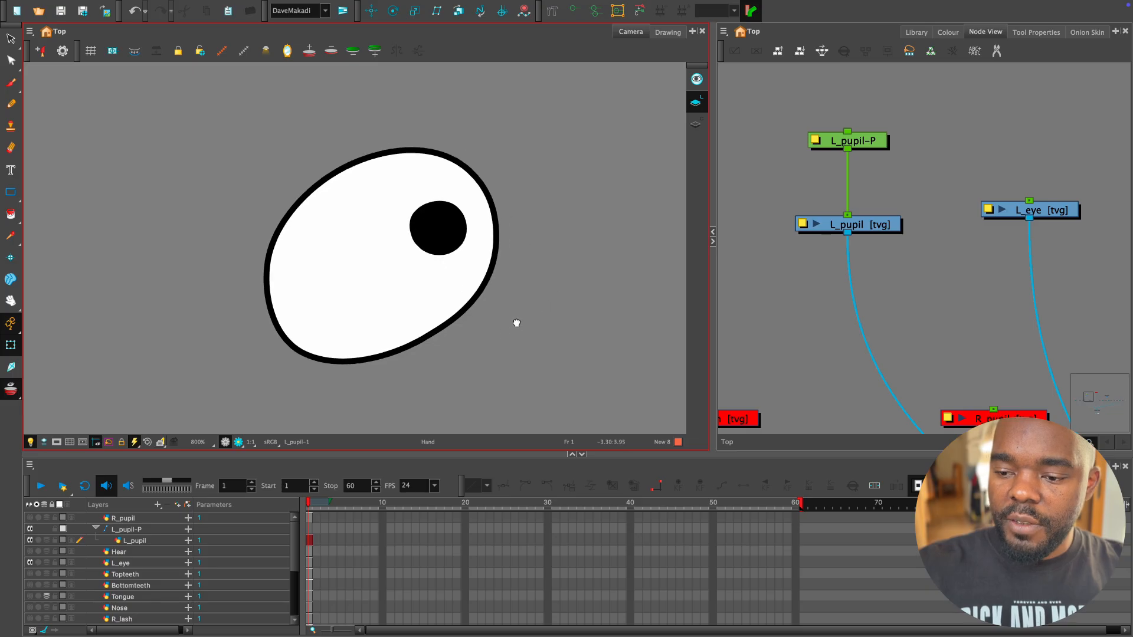
scroll(520, 321, "down", 1)
scroll(524, 271, "up", 2)
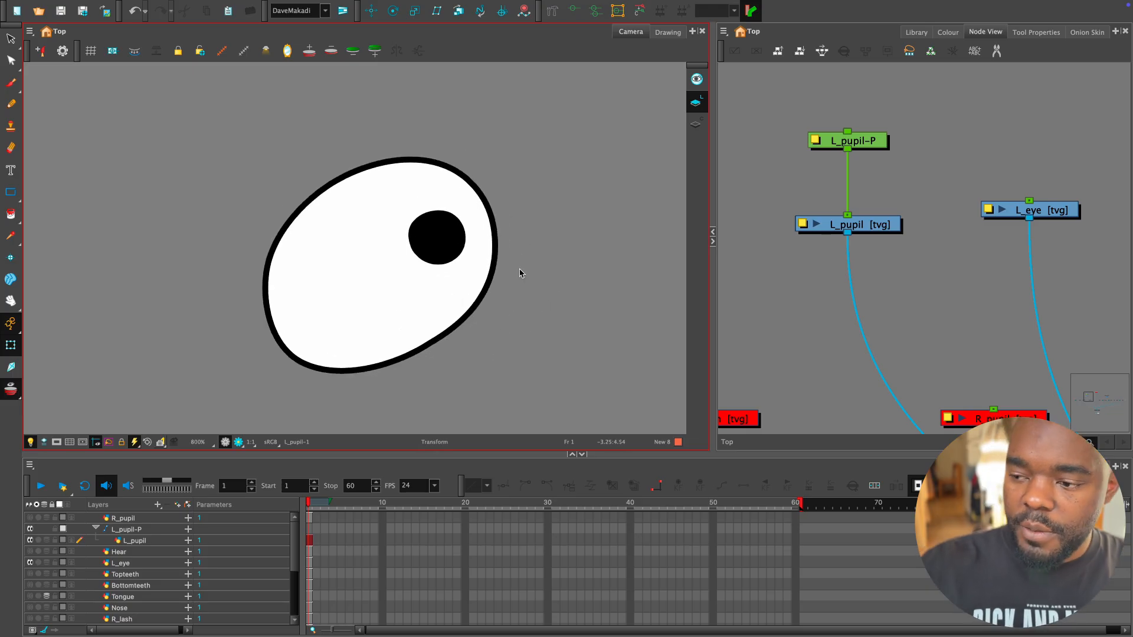
Select the left eye and set the L_eye layer to apply its embedded pivot on the parent peg.
left_click(460, 310)
scroll(476, 277, "down", 4)
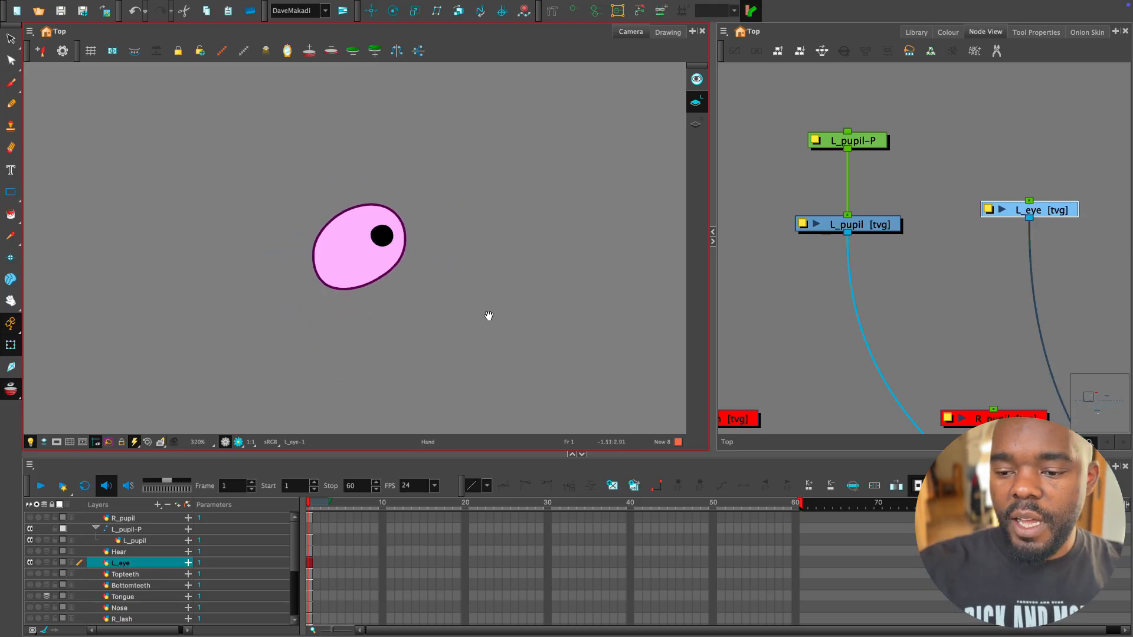
left_click_drag(1001, 255, 834, 250)
double_click(846, 206)
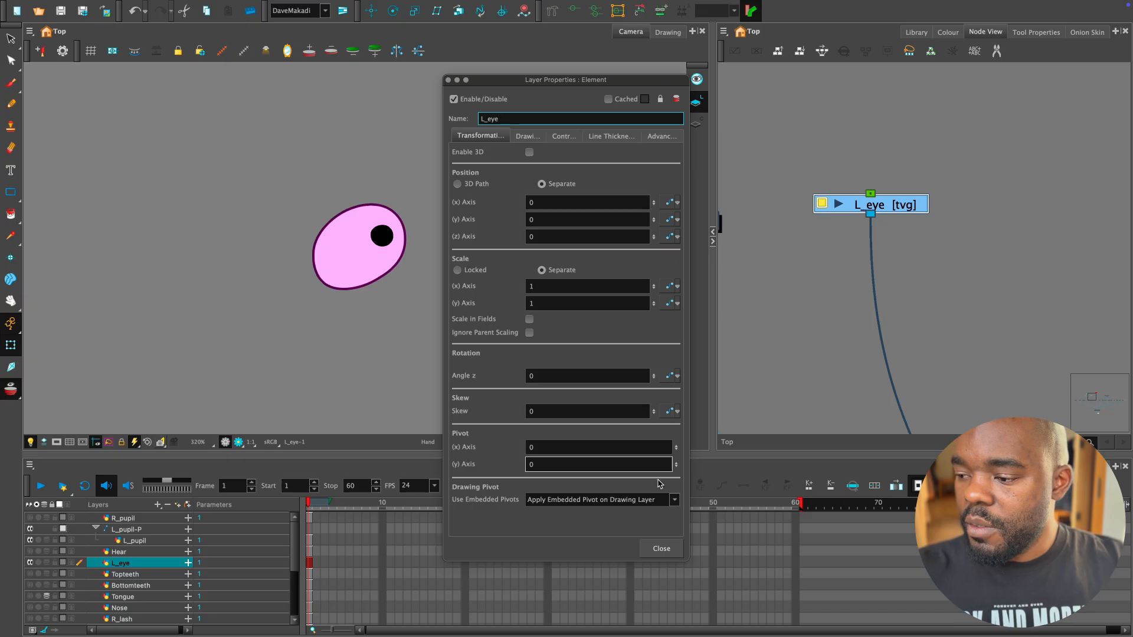
left_click(676, 500)
left_click(624, 491)
left_click(662, 549)
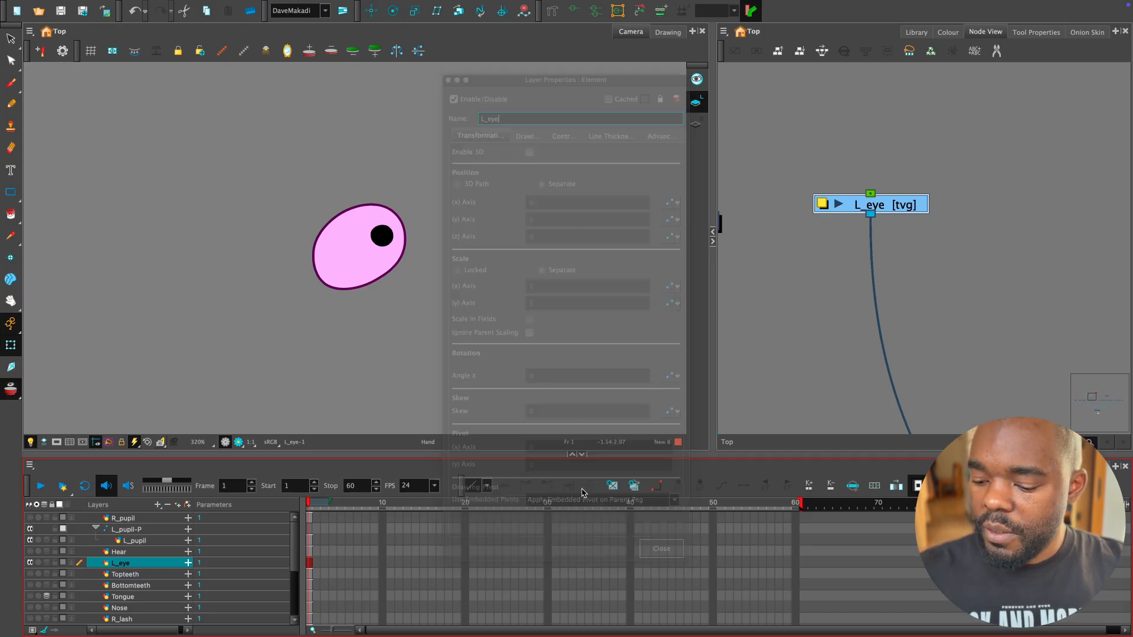
Check where the L_eye drawing's pivot sits, then deselect and reselect the left eye.
left_click(10, 258)
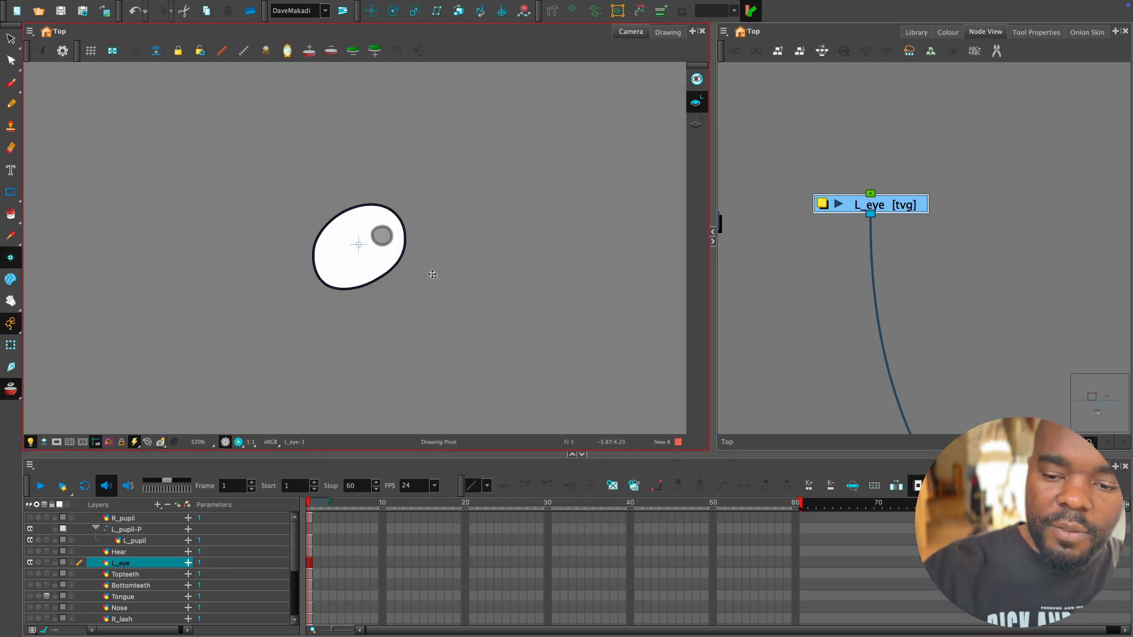
left_click(490, 266)
left_click(370, 259)
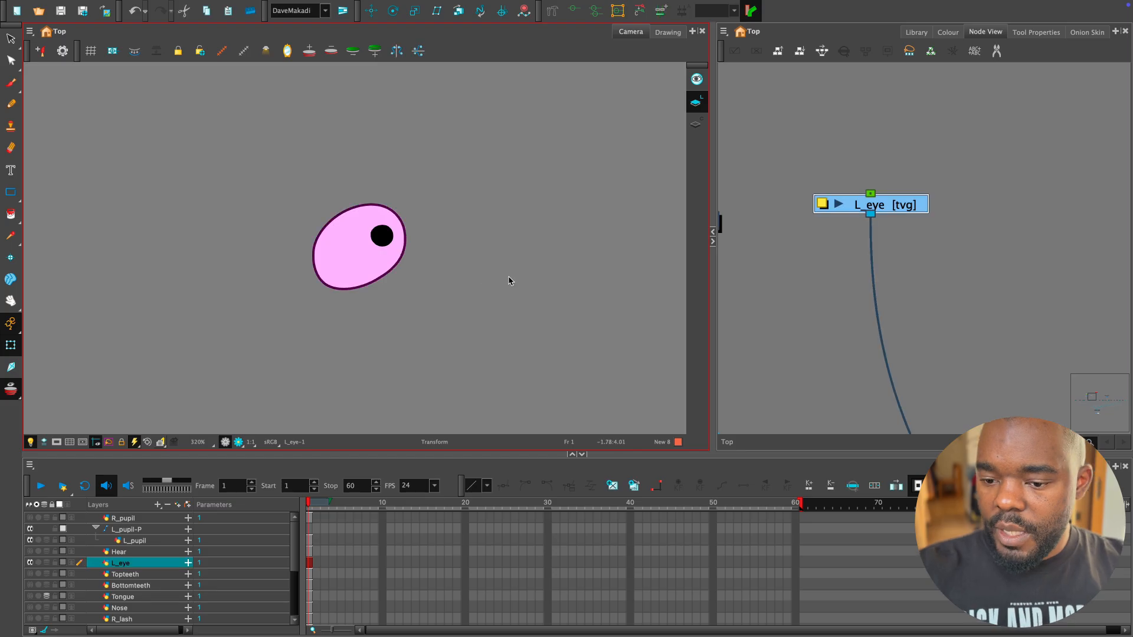
Set the L_eye layer to apply its embedded pivot on the drawing layer.
double_click(829, 205)
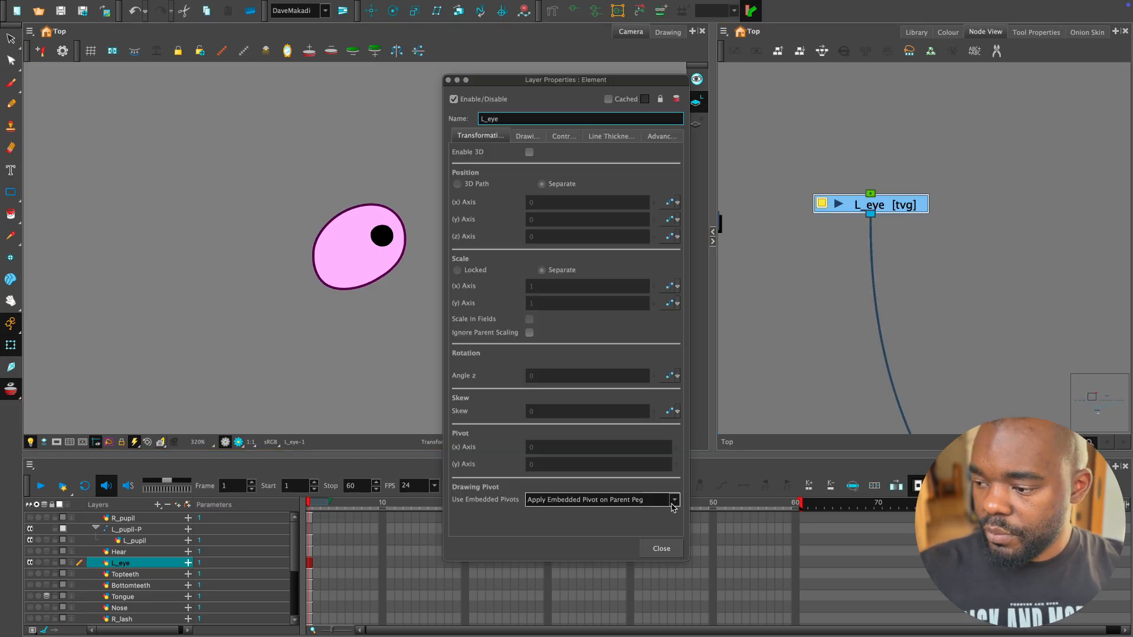
left_click(675, 500)
left_click(660, 509)
left_click(660, 548)
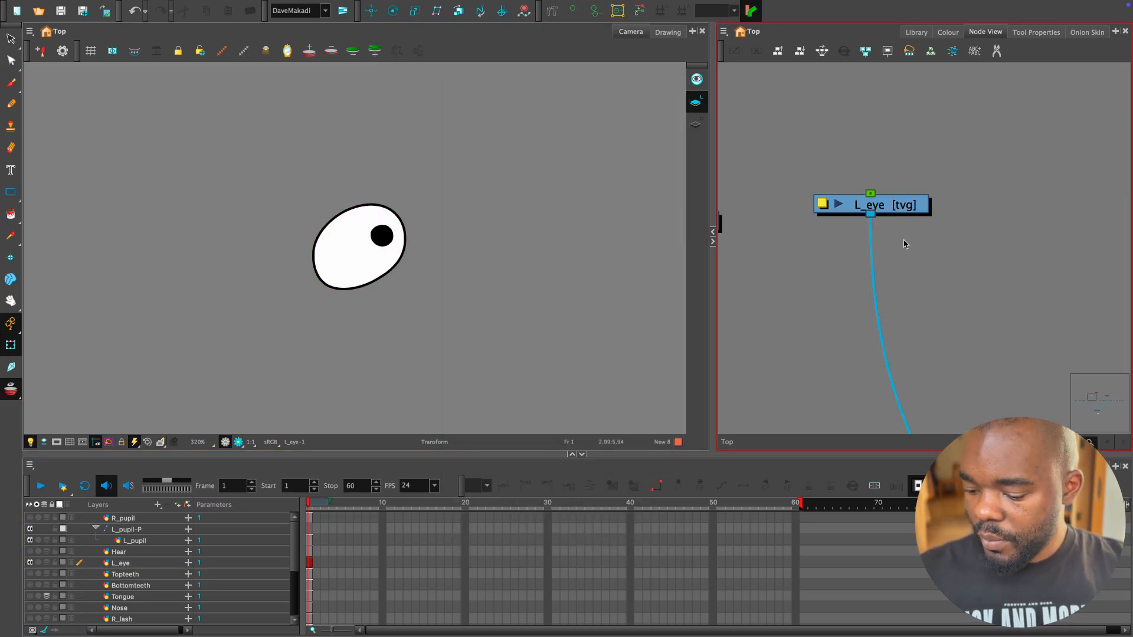
Recheck the left eye's pivot with the Drawing Pivot tool, return to the Transform tool and deselect.
left_click(11, 258)
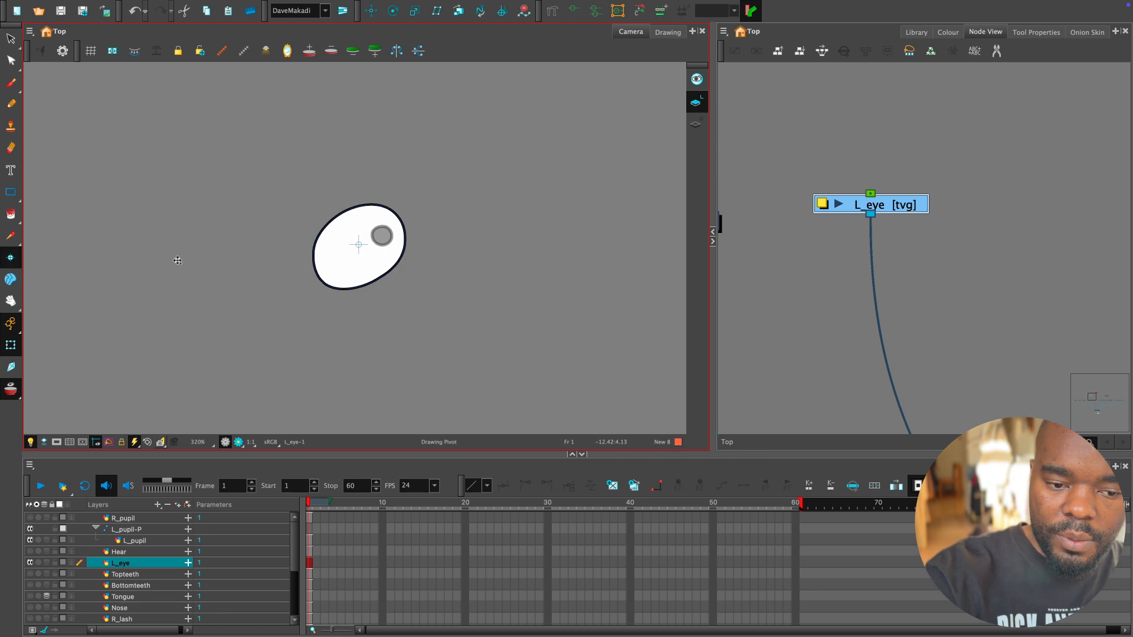
key("shift+t")
left_click(549, 279)
Move the L_eye node closer to the L_pupil node and level with it in the network.
scroll(546, 296, "down", 2)
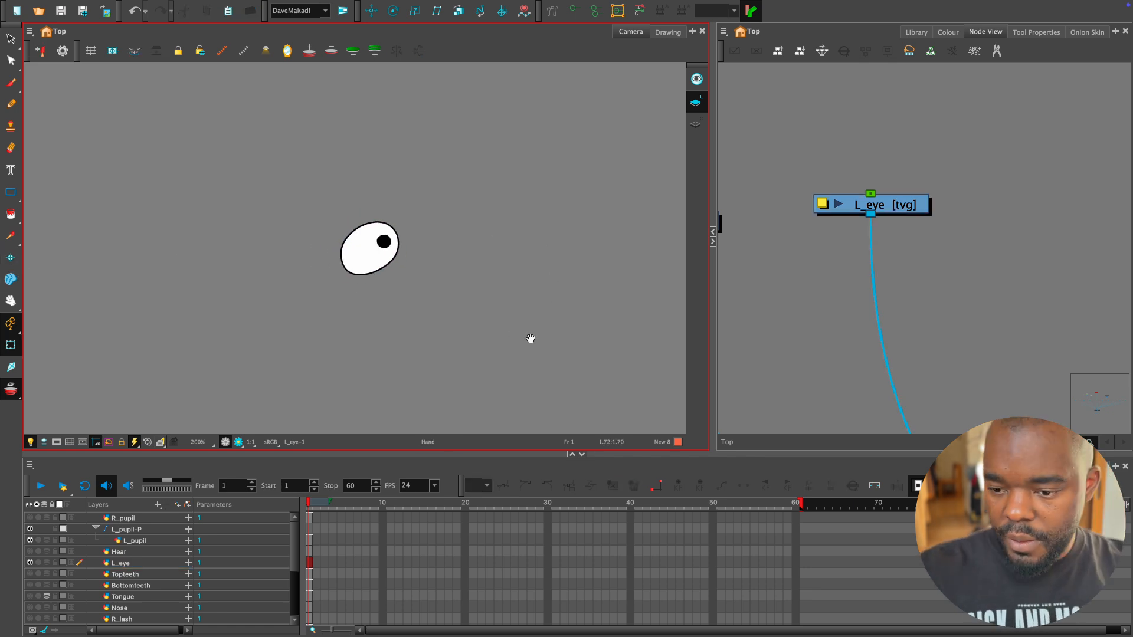
scroll(534, 304, "up", 3)
key("2")
key("2")
left_click_drag(743, 239, 820, 149)
left_click(868, 205)
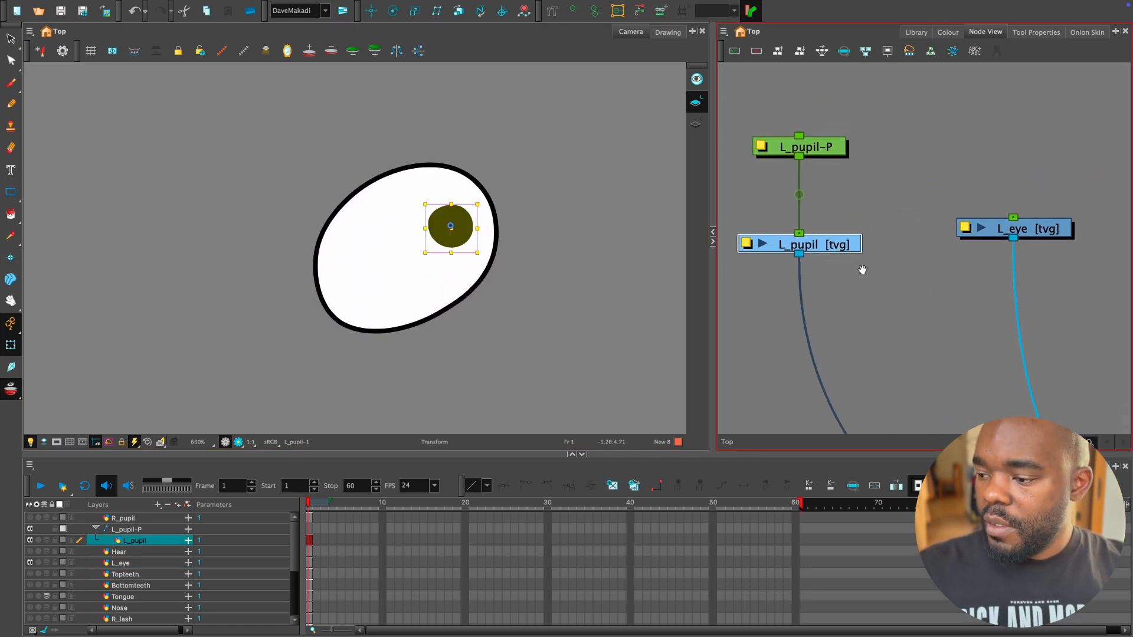
left_click_drag(1016, 229, 992, 245)
Try moving the left pupil to the lower edge of the eye, and undo the move.
left_click(429, 237)
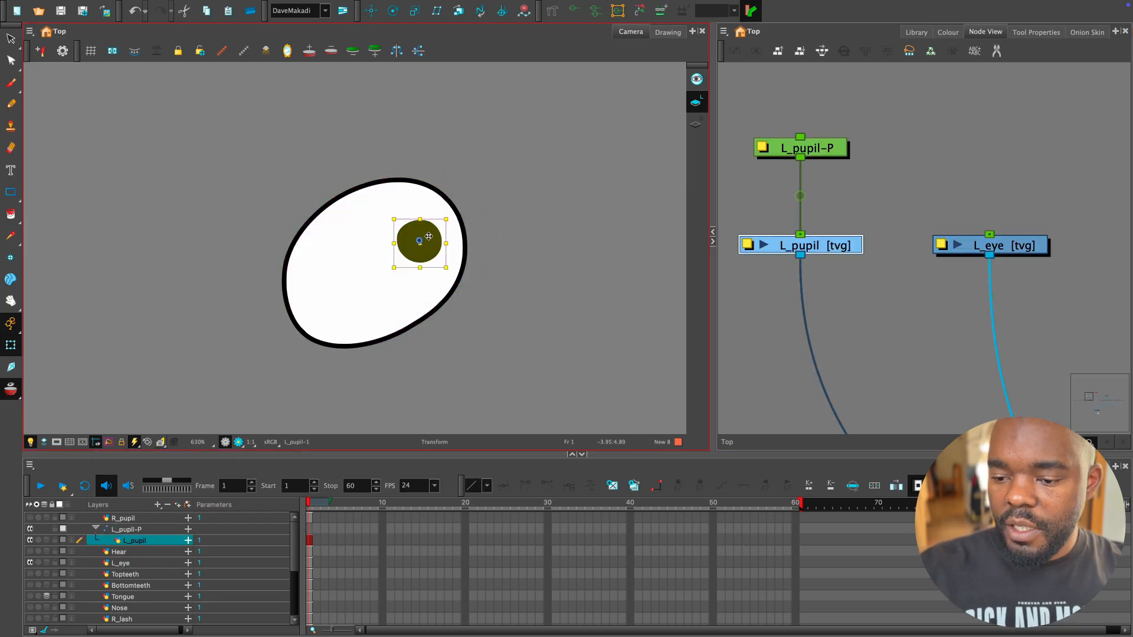
mouse_move(431, 241)
left_mouse_down()
mouse_move(457, 191)
mouse_move(435, 141)
mouse_move(316, 151)
mouse_move(282, 315)
mouse_move(347, 346)
left_mouse_up()
key("super+z")
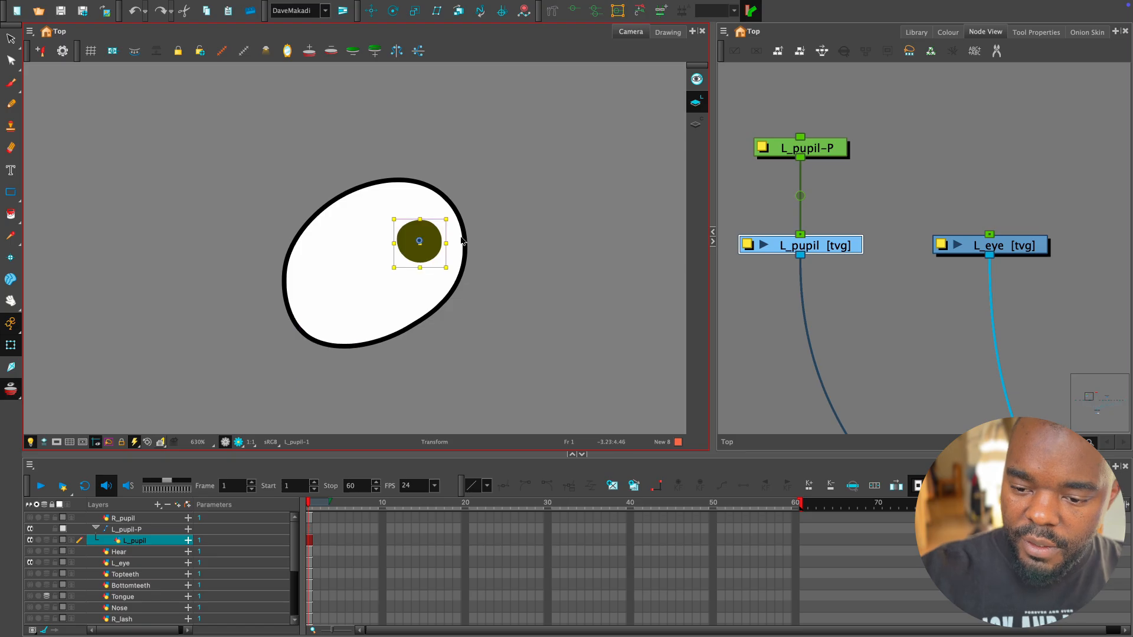
Deselect the pupil and select the white of the left eye, the L_eye drawing, instead.
left_click(479, 181)
left_click(422, 203)
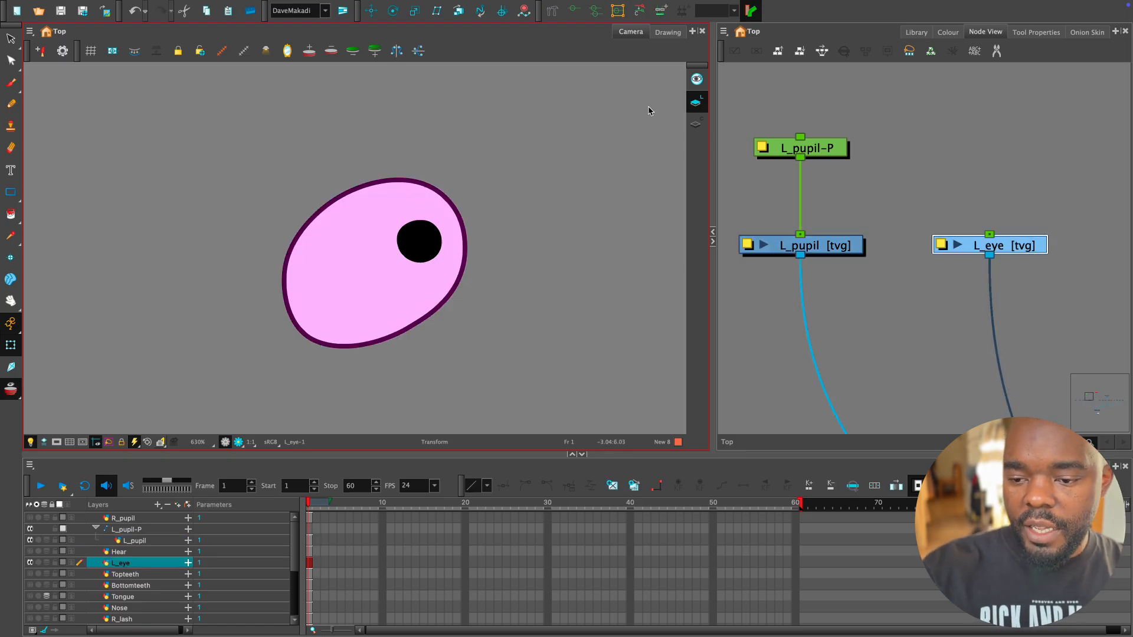
key("2")
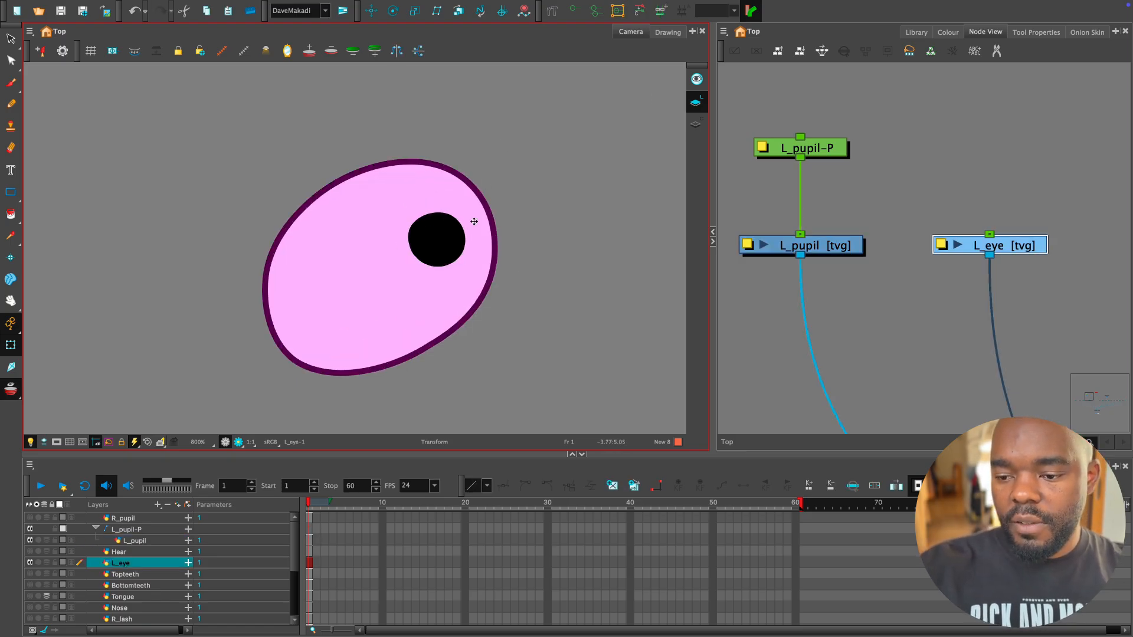
left_click(481, 148)
left_click(477, 211)
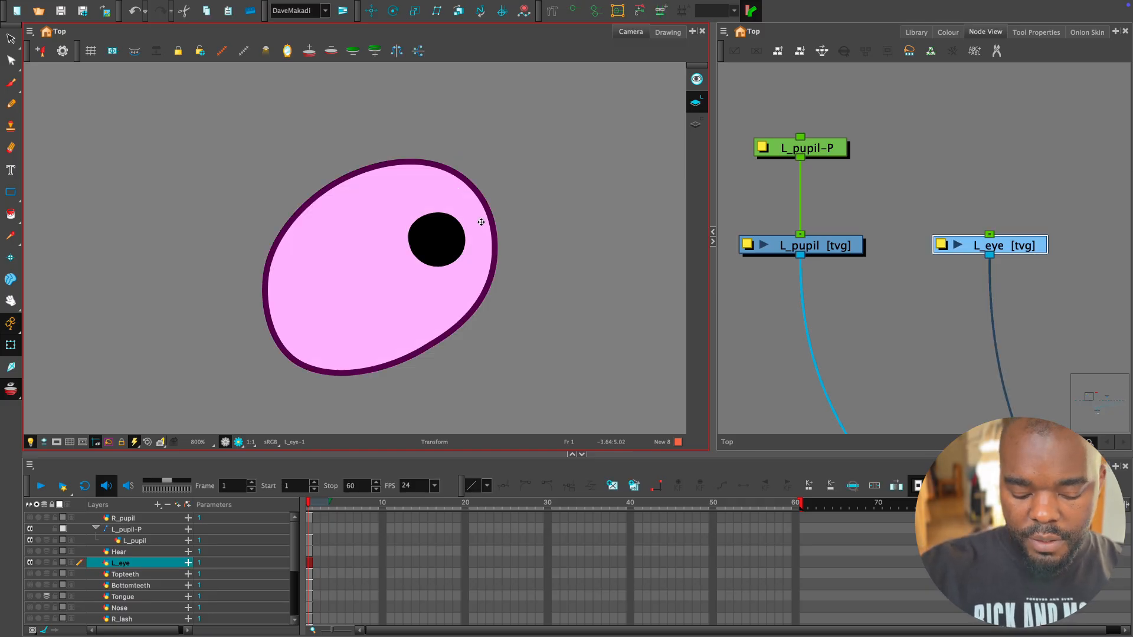
Try moving the white fill of the left eye up and away from its outline with the Select tool, and undo the move.
key("alt+s")
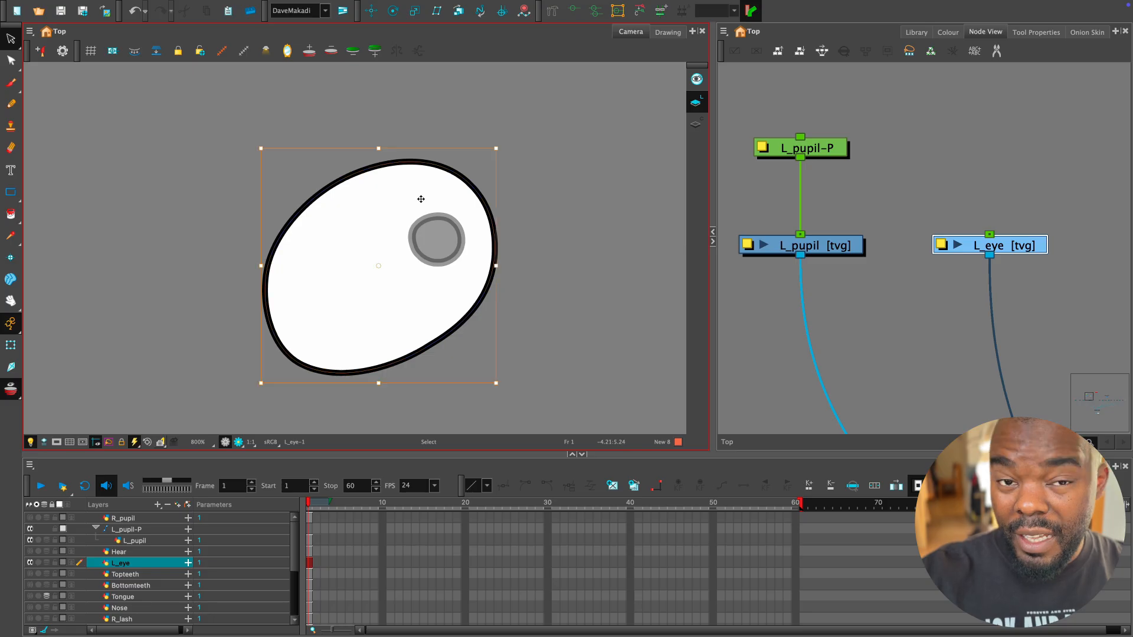
mouse_move(439, 288)
left_mouse_down()
mouse_move(487, 231)
mouse_move(567, 171)
mouse_move(444, 275)
left_mouse_up()
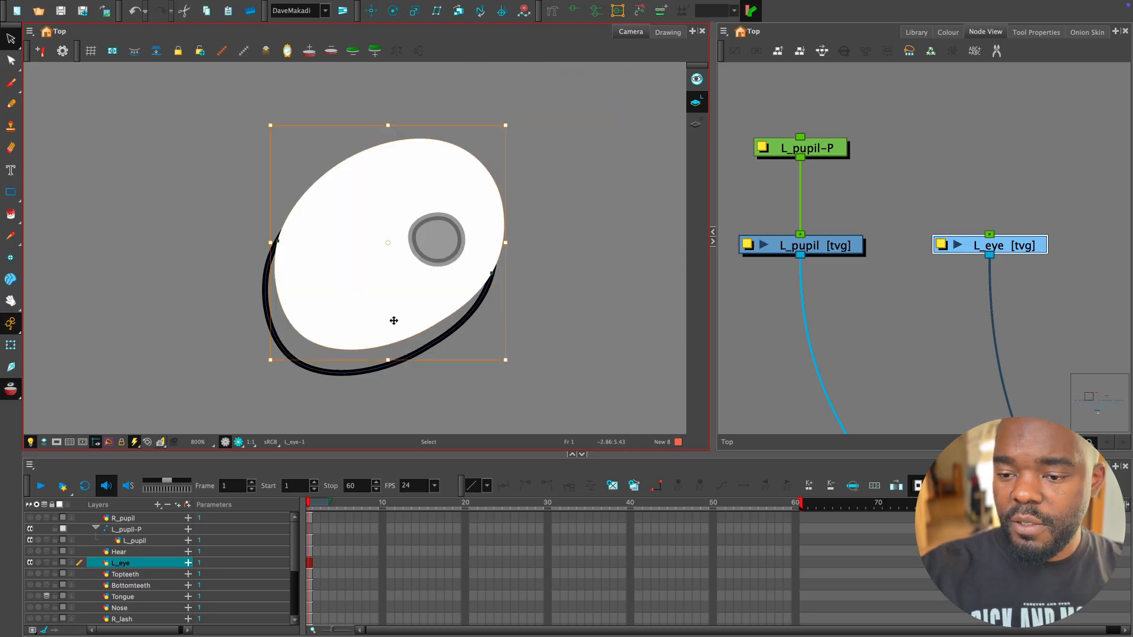
key("ctrl+z")
key("ctrl+z")
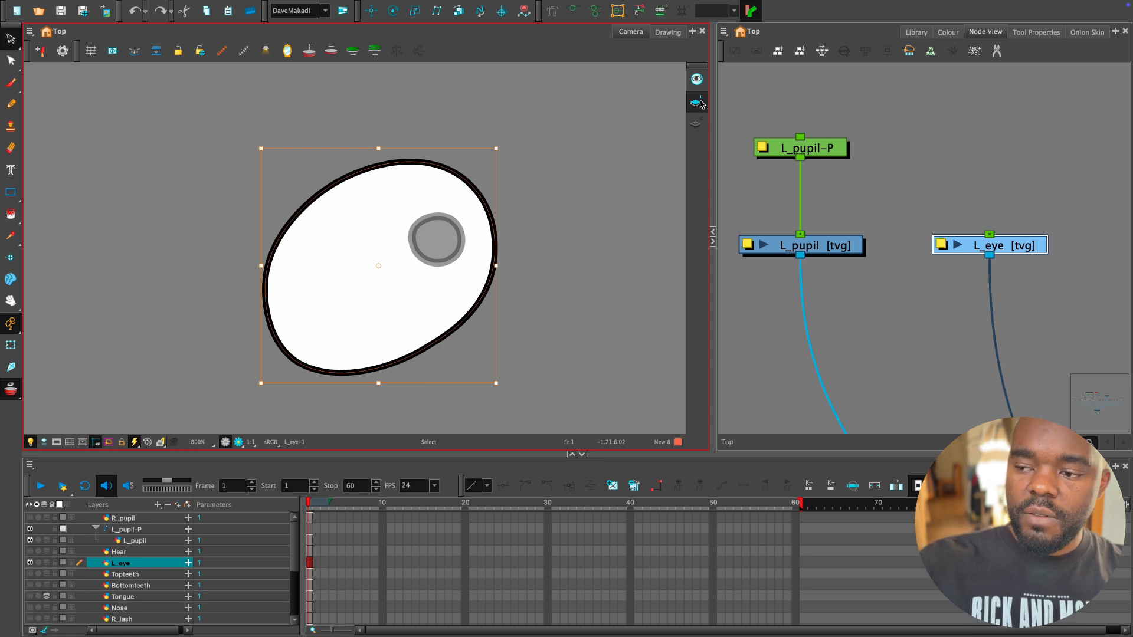
Try deleting the left eye's white fill, compare the drawing on Line Art and Colour Art, and restore the fill.
left_click(544, 286)
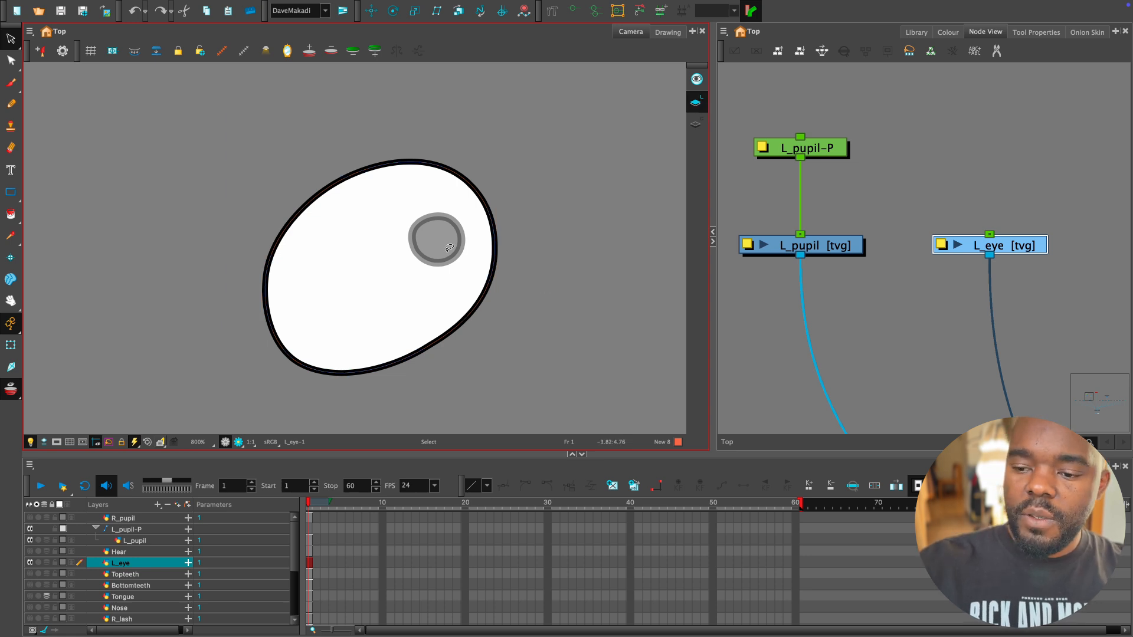
left_click(433, 264)
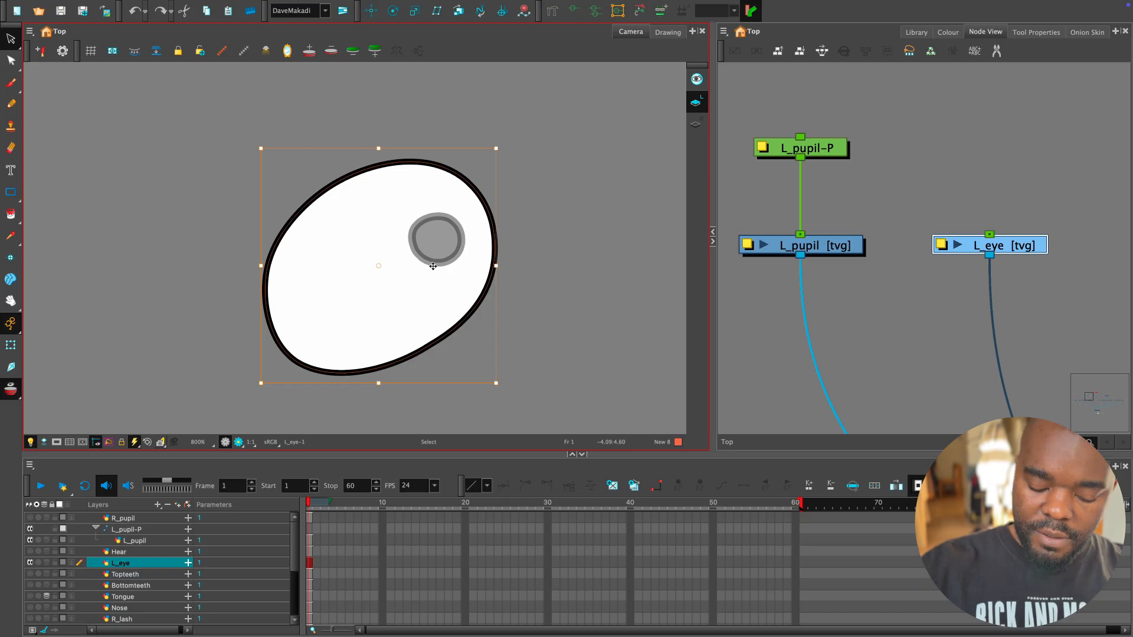
key("Delete")
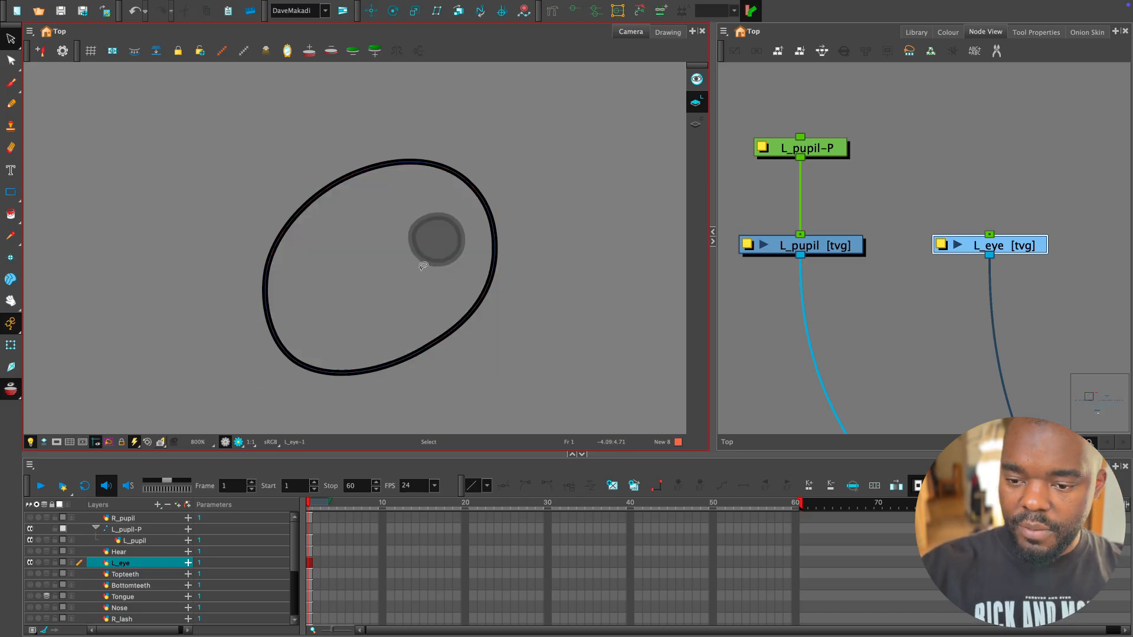
key("ctrl+z")
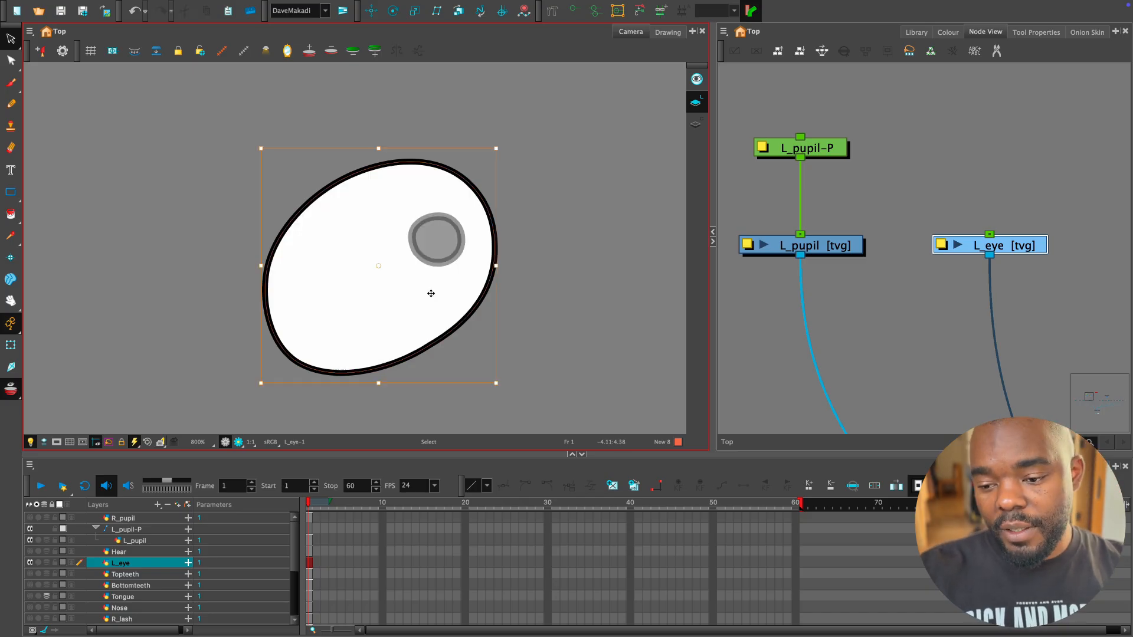
key("ctrl+shift+z")
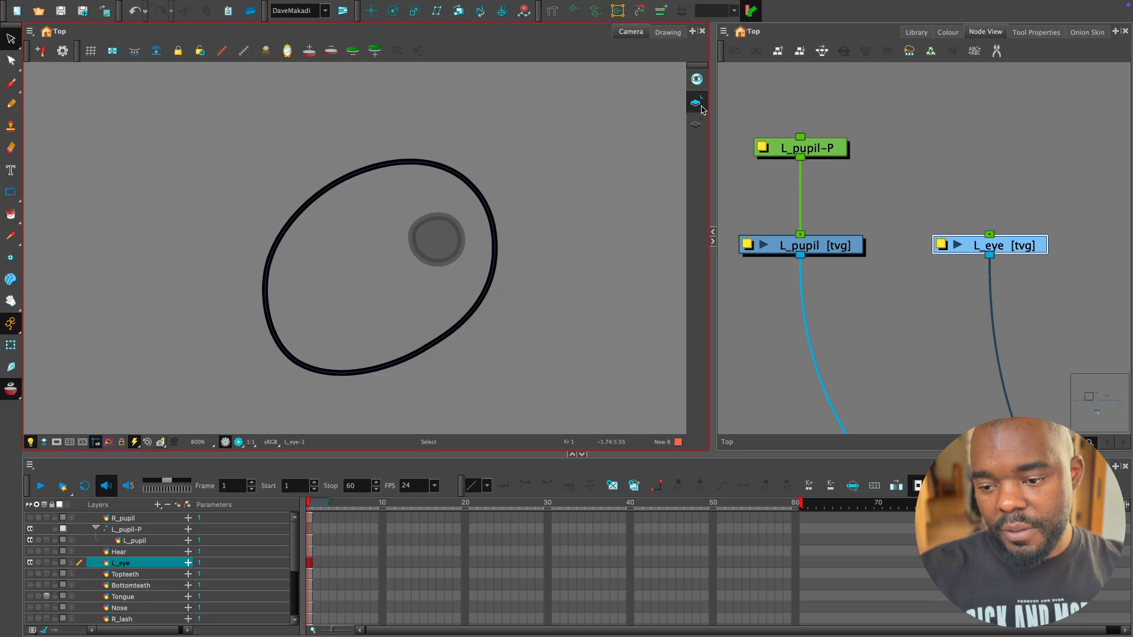
left_click(698, 123)
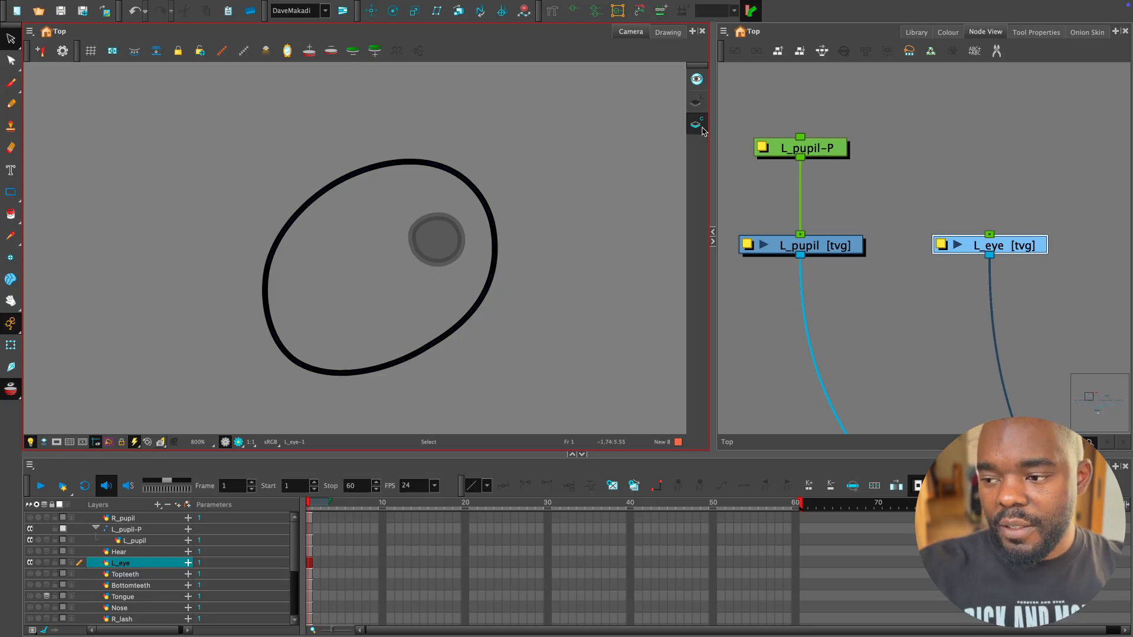
key("ctrl+z")
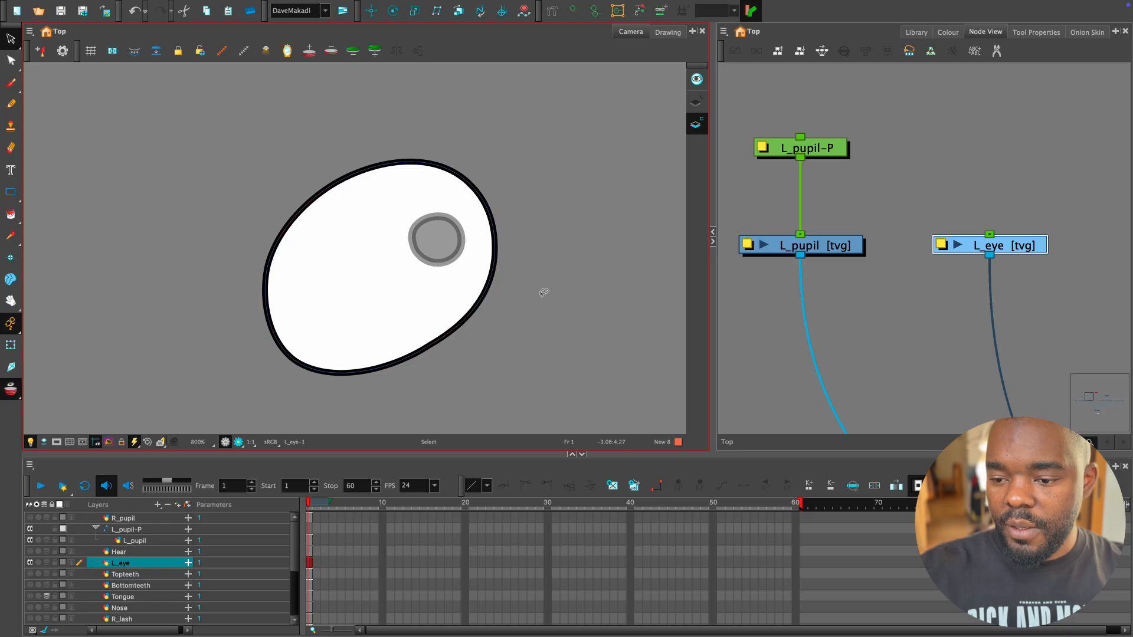
Move the L_eye node up towards L_pupil-P, and check the drawing on Line Art and Colour Art, ending on Line Art.
left_click(1007, 223)
left_click(1010, 248)
left_click_drag(1009, 249, 980, 199)
left_click(697, 101)
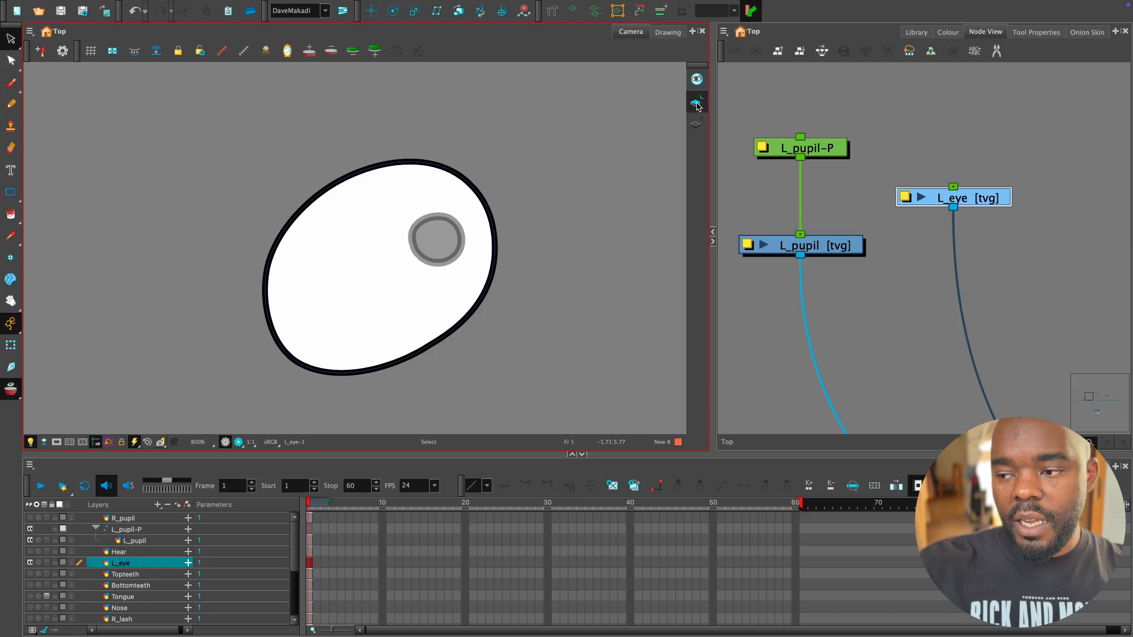
left_click(699, 124)
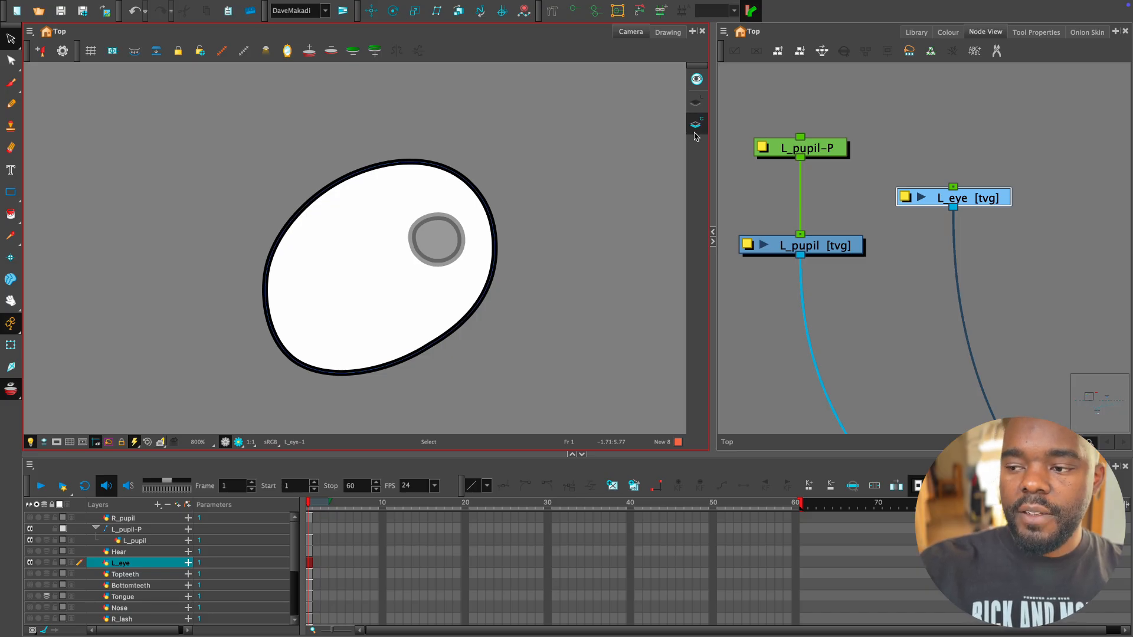
left_click(697, 102)
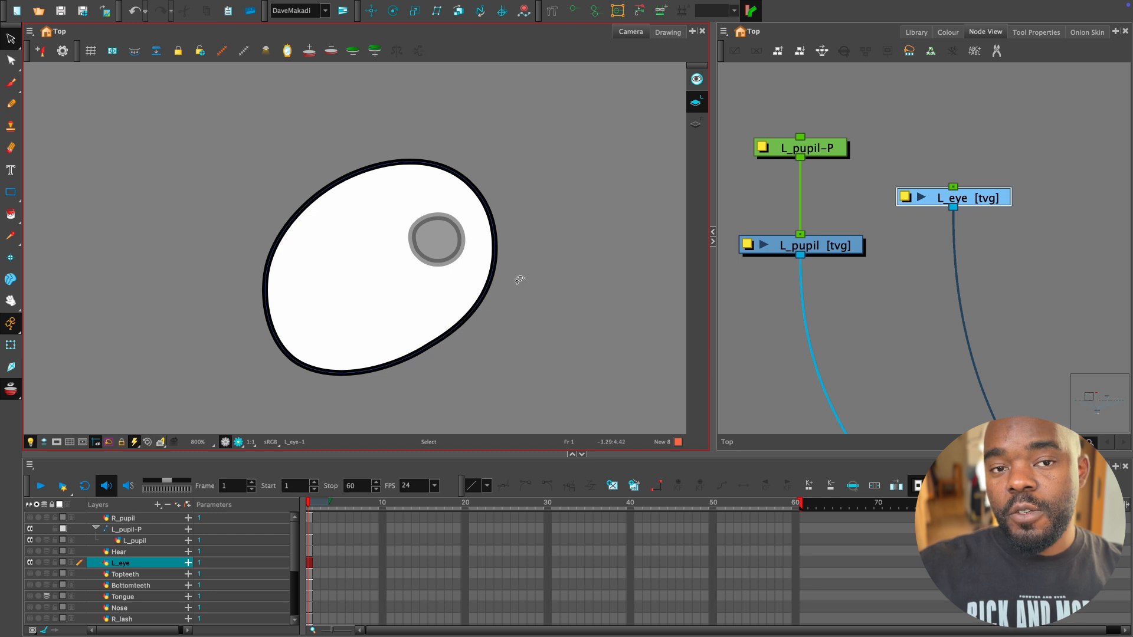
Return to the Transform tool with nothing selected, and widen the Node View at the expense of the Camera view.
key("1")
key("1")
key("1")
left_click_drag(517, 319, 515, 321)
key("shift+t")
left_click(520, 305)
key("1")
key("1")
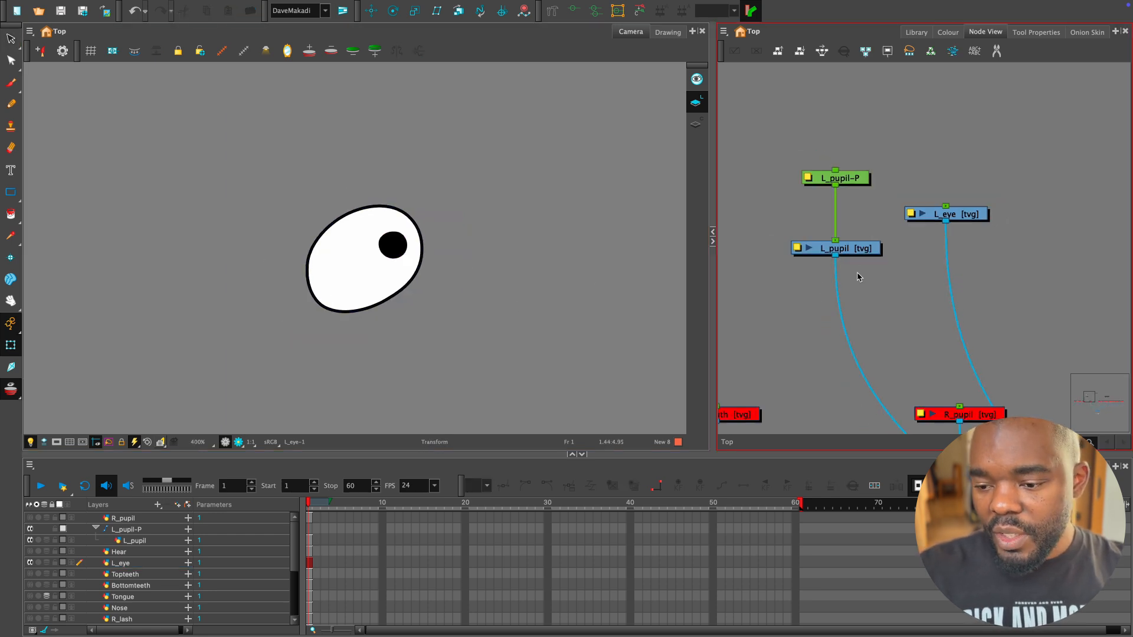
left_click_drag(713, 291, 671, 278)
scroll(855, 268, "down", 3)
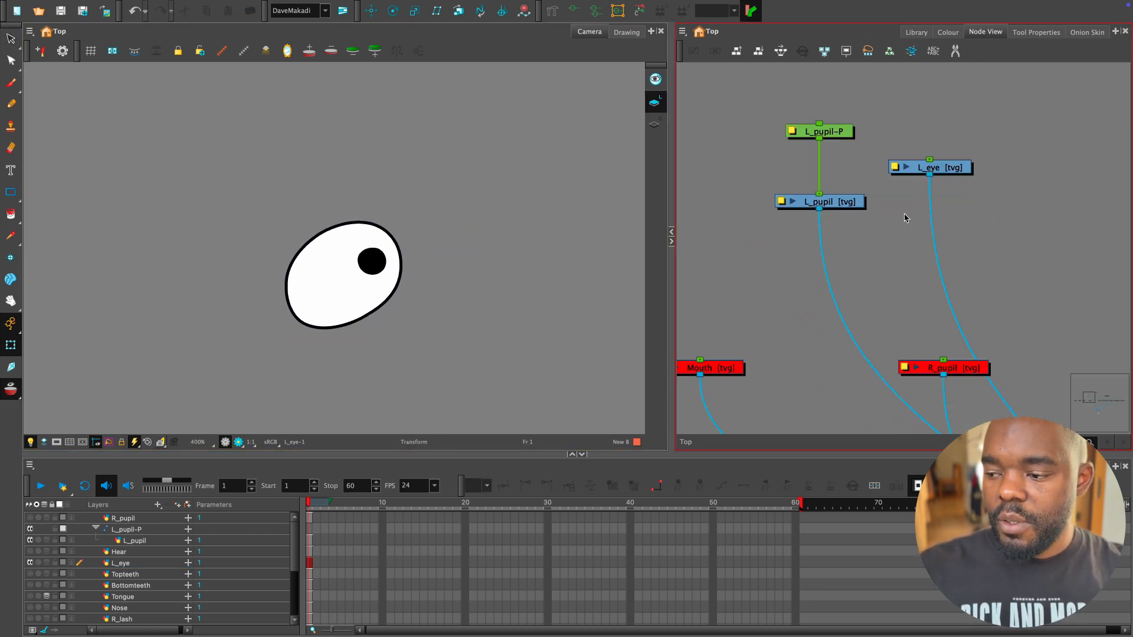
Line up the L_eye node level with the L_pupil node in the network and select both drawings.
left_click_drag(948, 166, 956, 200)
left_click_drag(962, 286, 890, 256)
left_click_drag(737, 156, 925, 178)
scroll(974, 283, "down", 1)
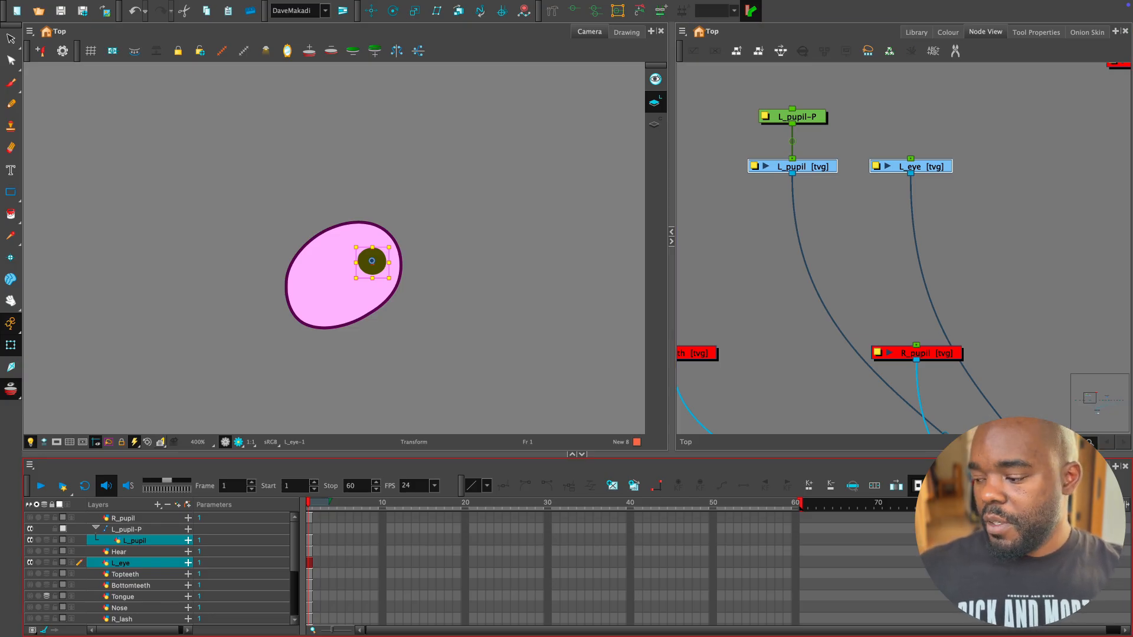
Find the Cutter in the Node Library and add it to the network just below the L_pupil and L_eye nodes.
left_click(1116, 468)
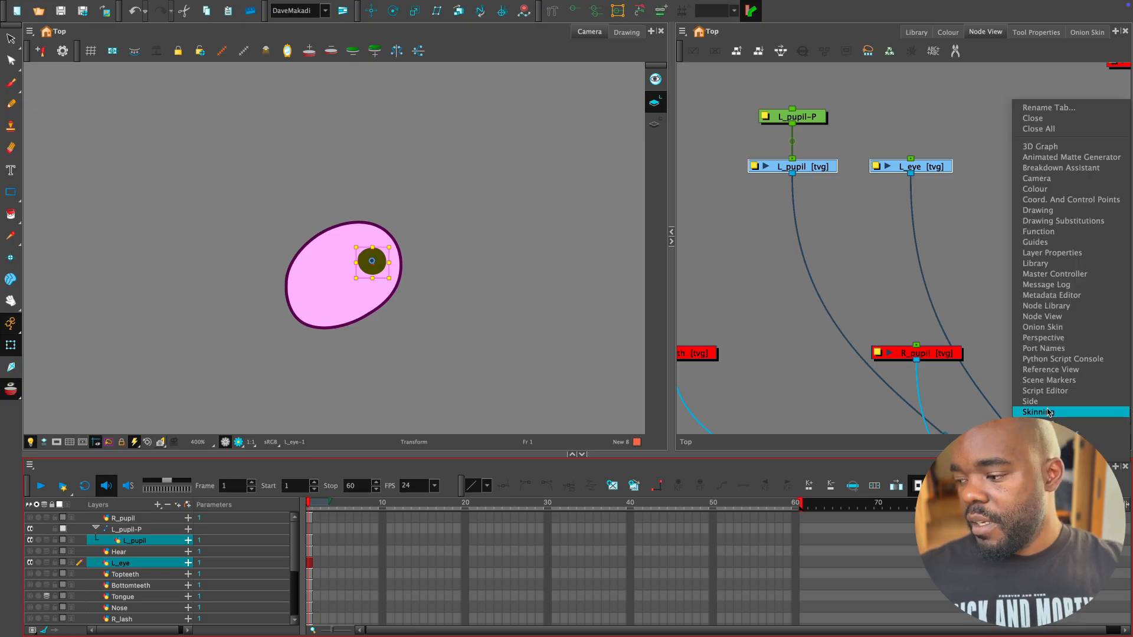
left_click(1054, 306)
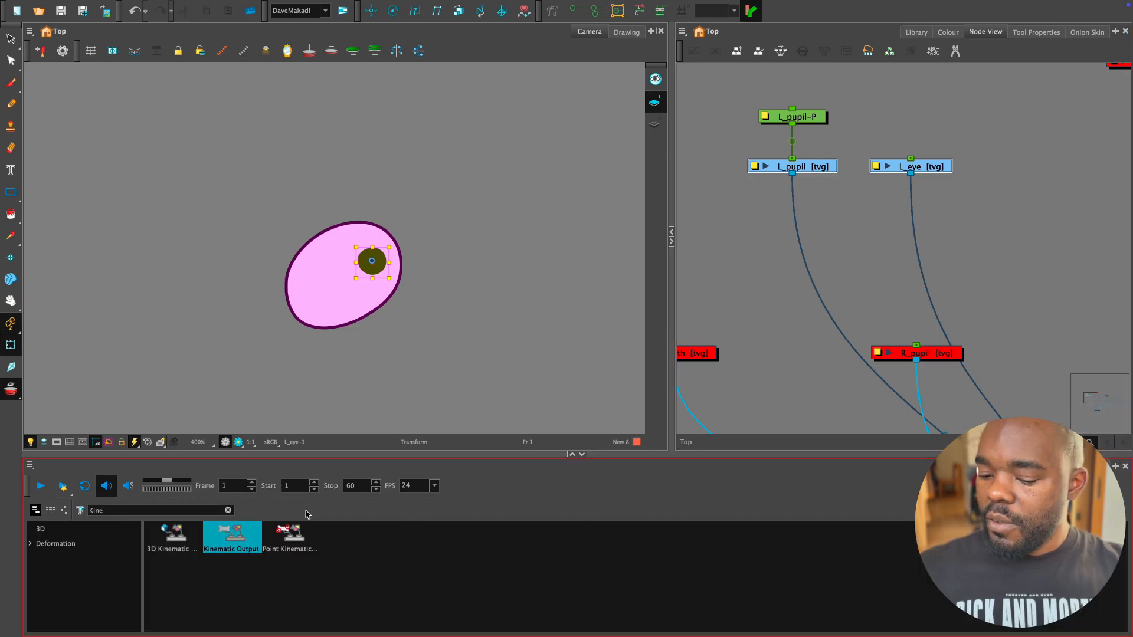
double_click(203, 508)
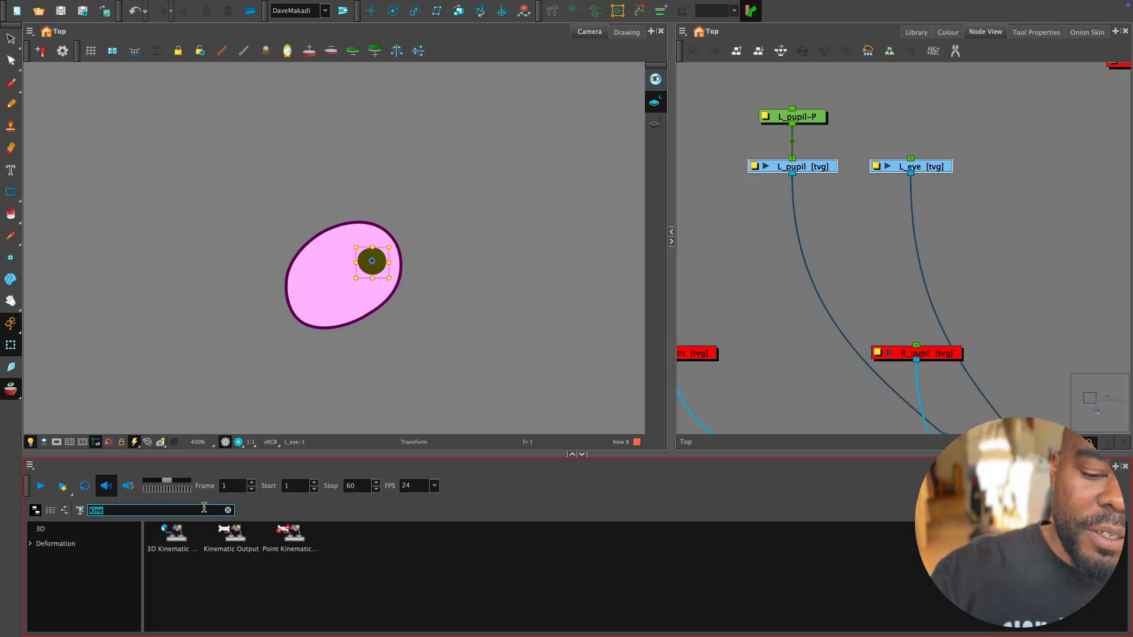
type("C")
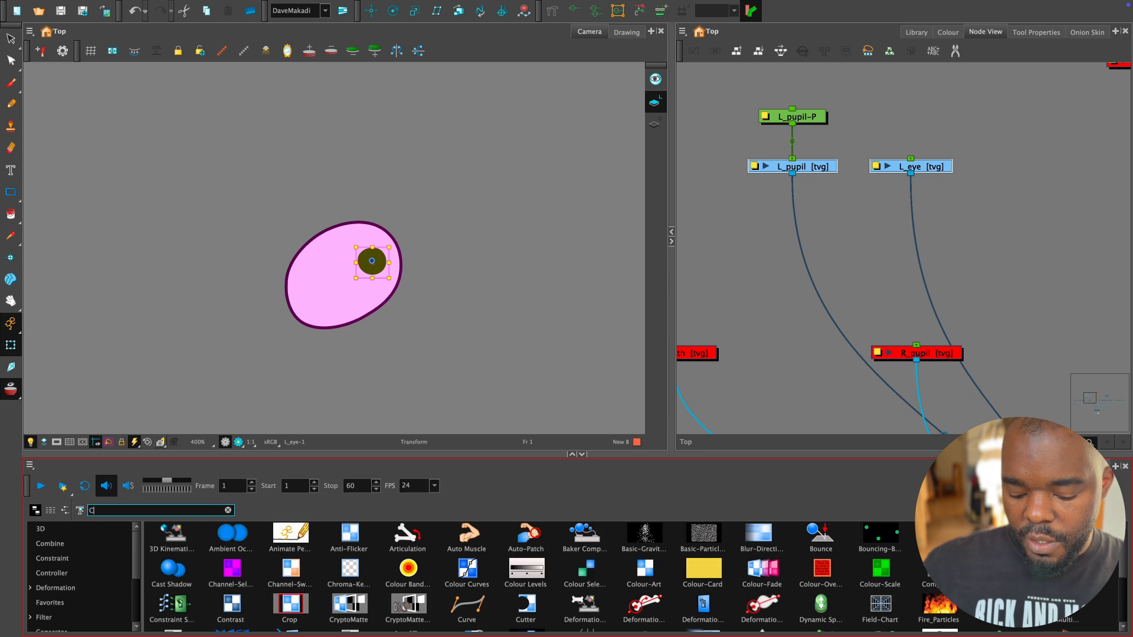
type("utter")
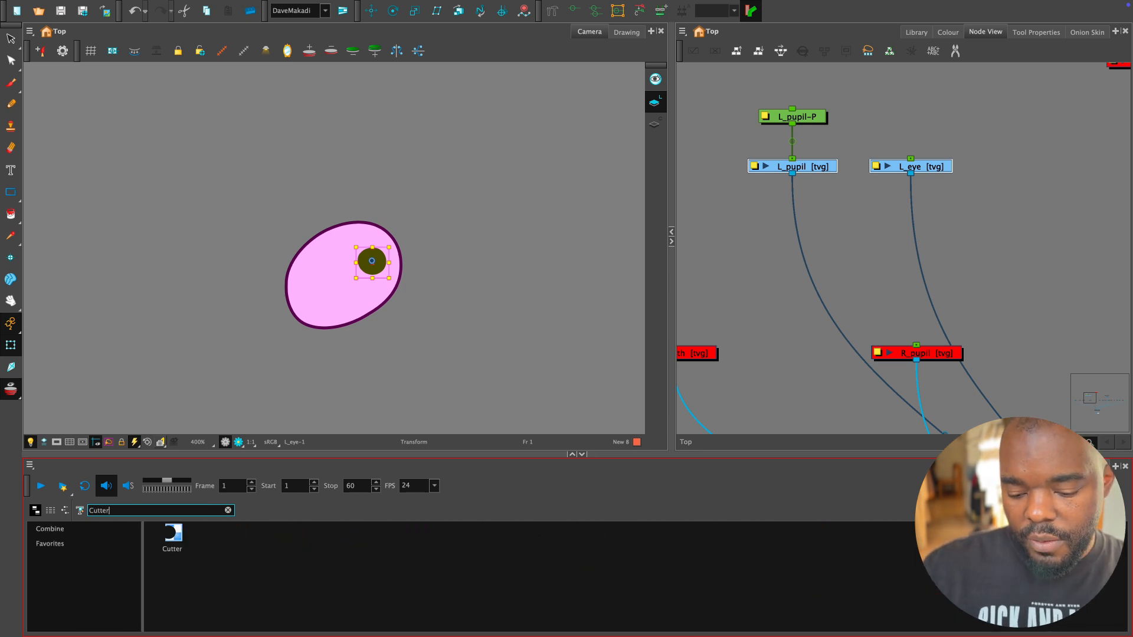
left_click(177, 542)
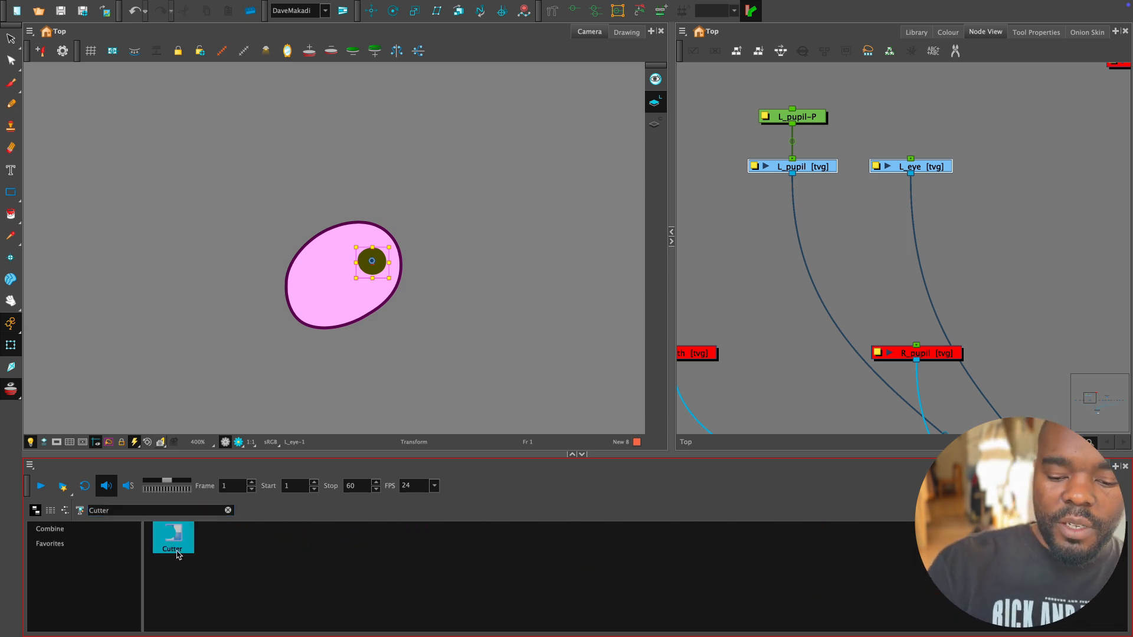
left_click_drag(179, 543, 845, 216)
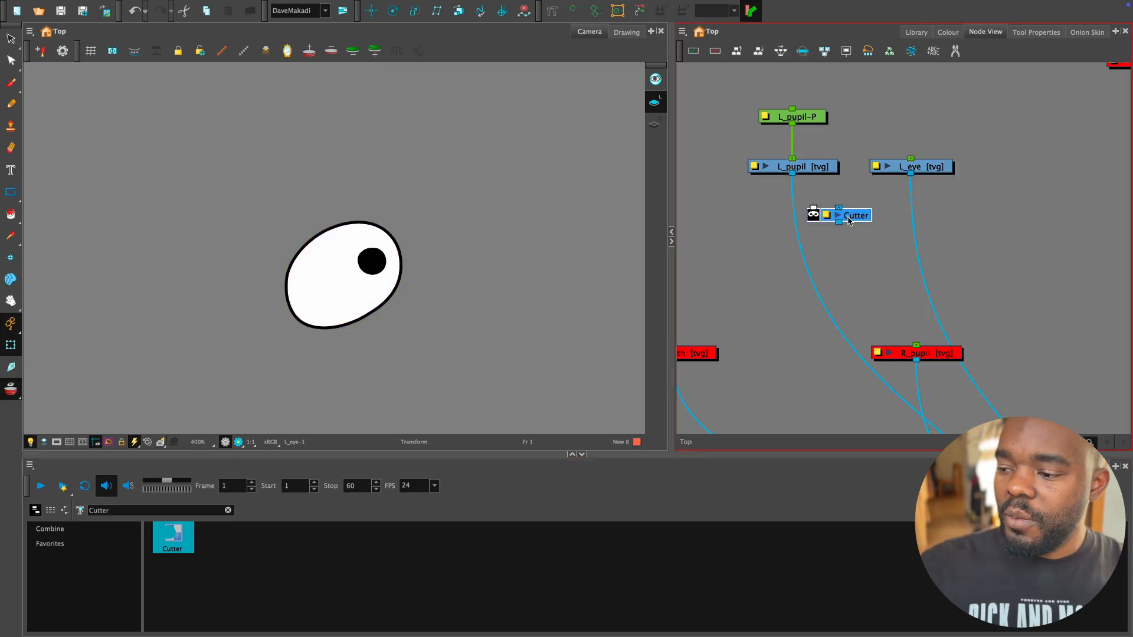
Bring the left eye's nodes and the Cutter down below the red drawing nodes, and place the Composite node close beneath them.
key("1")
key("1")
key("1")
left_click_drag(998, 316, 932, 224)
left_click_drag(976, 331, 932, 232)
key("1")
left_click_drag(929, 328, 918, 347)
left_click_drag(901, 252, 948, 339)
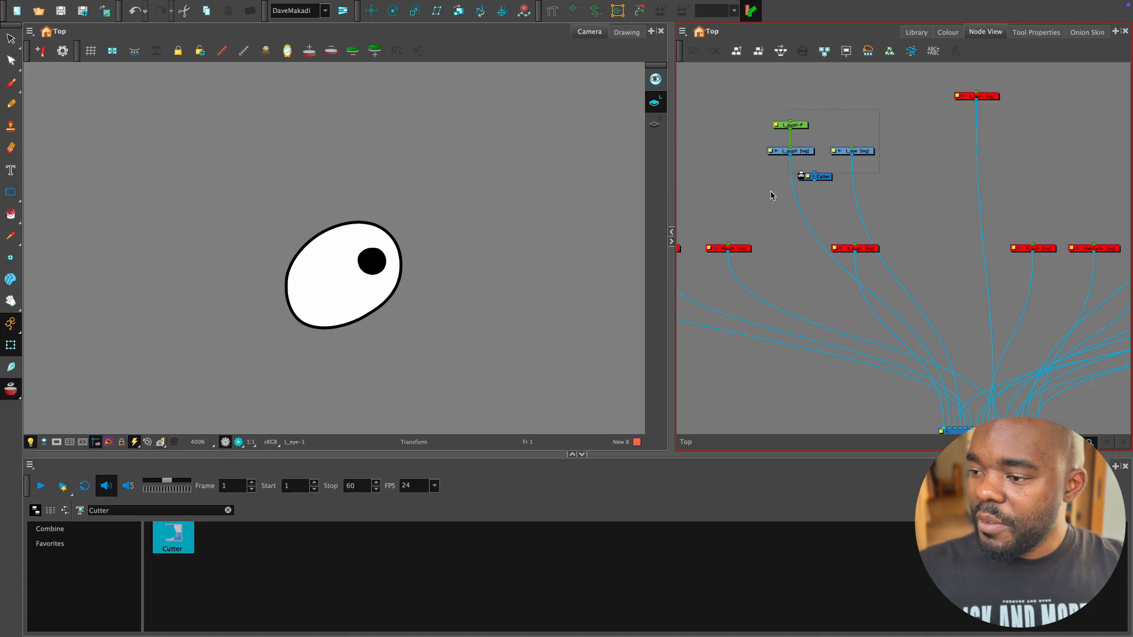
mouse_move(771, 192)
left_mouse_down()
mouse_move(879, 121)
mouse_move(869, 288)
mouse_move(912, 375)
left_mouse_up()
left_click_drag(974, 343, 927, 205)
left_click_drag(969, 297, 909, 334)
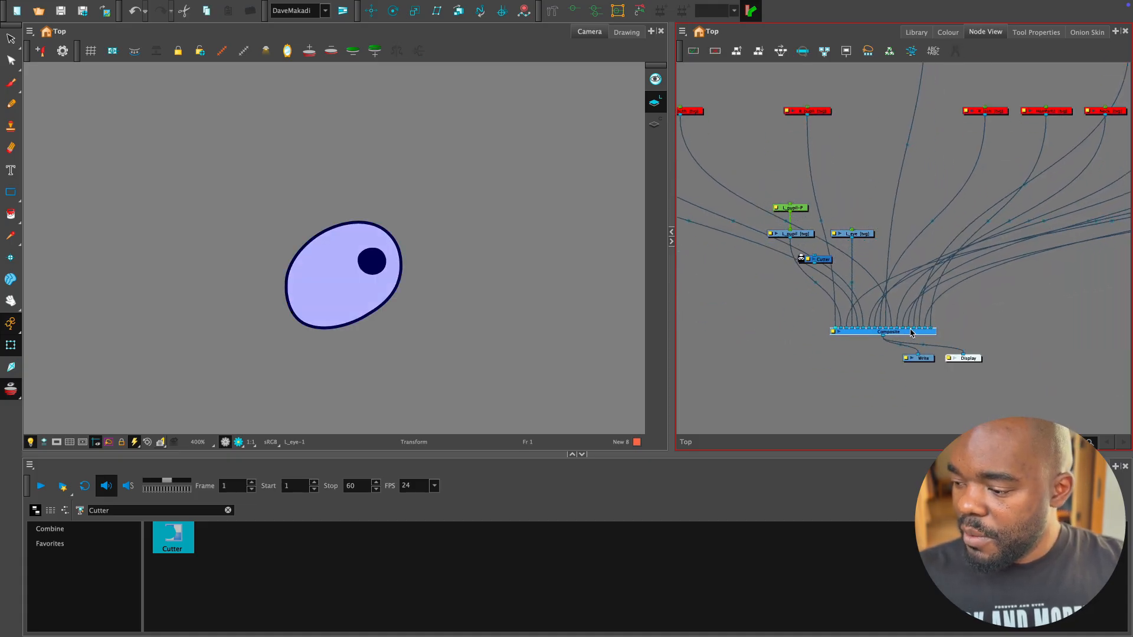
Spread out the nodes above the Composite: Cutter lower and further left, L_pupil with its peg further left, and L_eye slightly left.
left_click(893, 265)
key("2")
left_click_drag(816, 258, 785, 276)
left_click(828, 208)
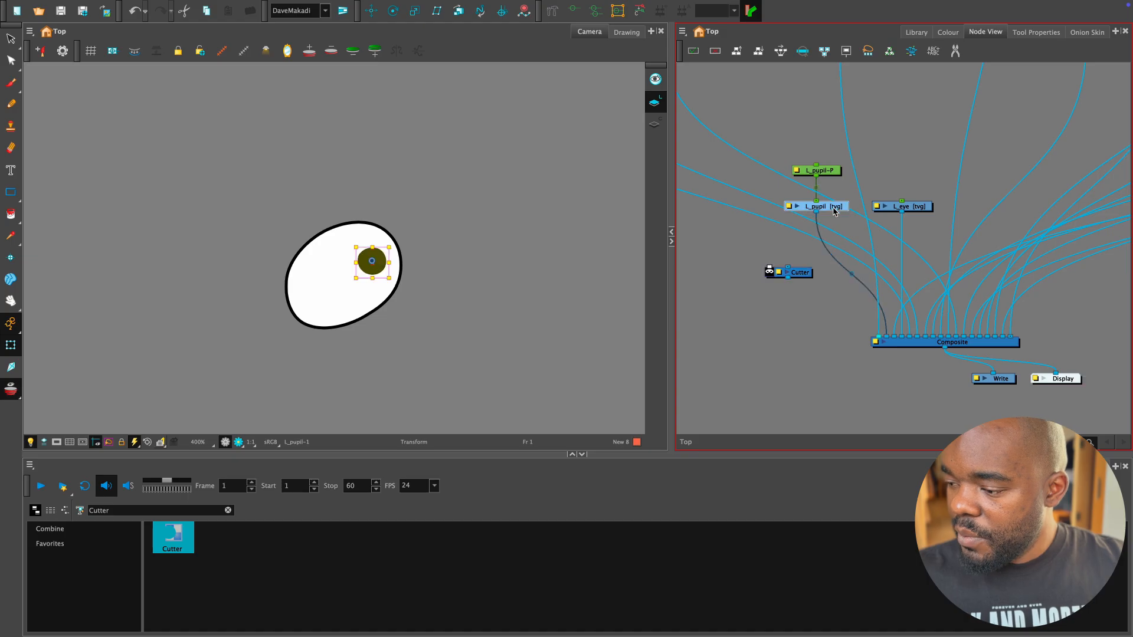
left_click(827, 172, "shift")
left_click_drag(829, 208, 786, 203)
left_click_drag(898, 213, 885, 208)
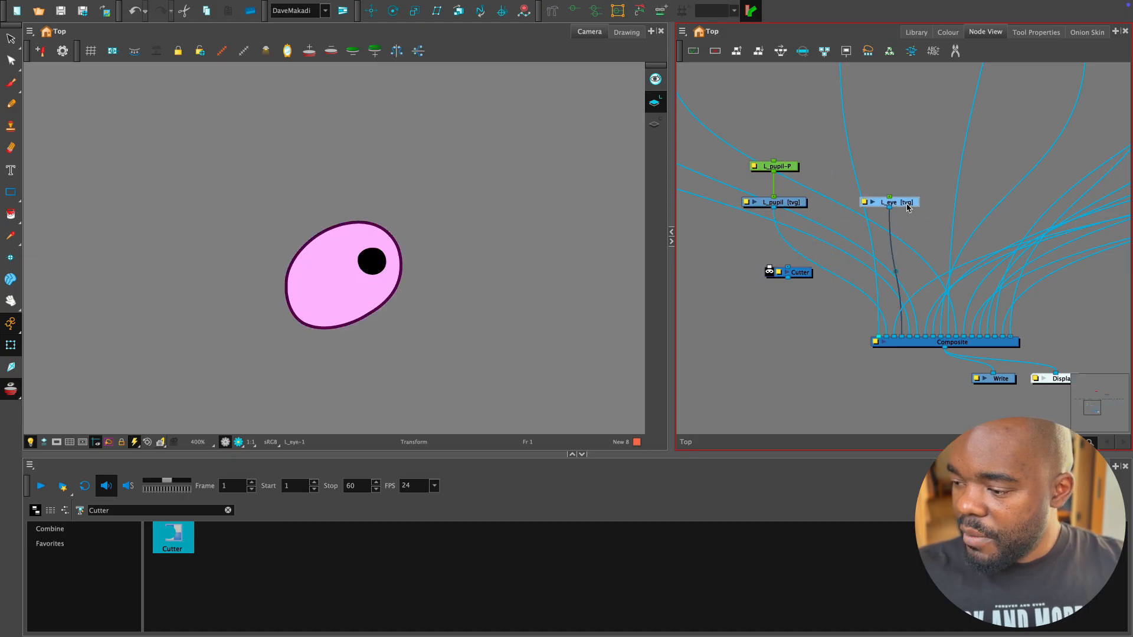
Reconnect L_eye to the Composite input right beside L_pupil's, and line the L_eye node up straight above that input.
left_click_drag(903, 339, 890, 338)
left_click(855, 356)
key("2")
key("2")
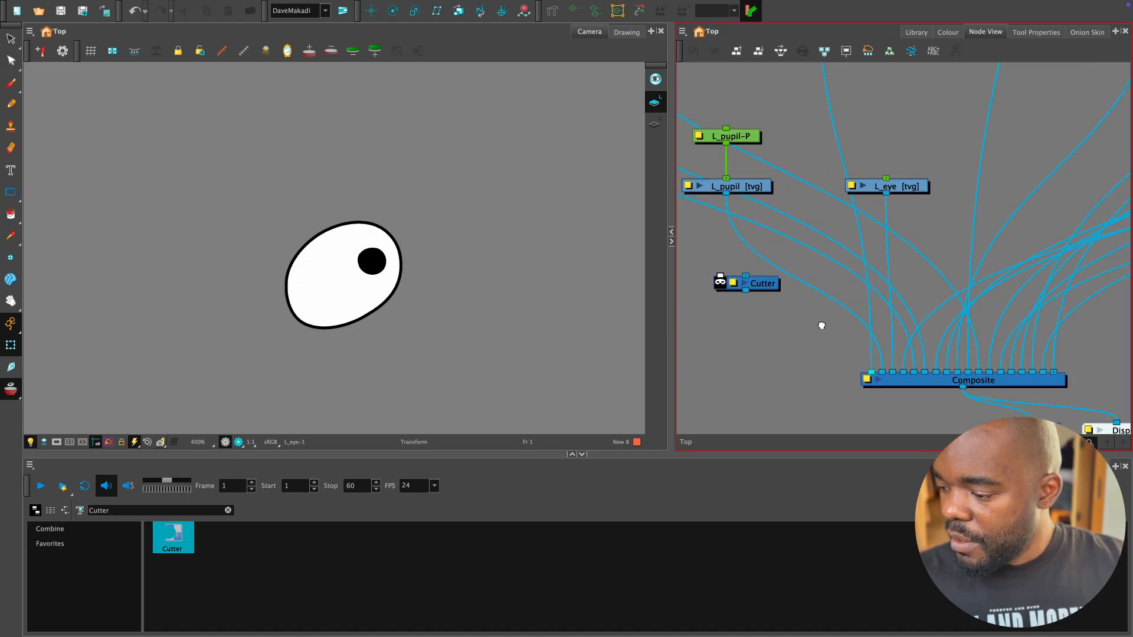
left_click_drag(820, 322, 861, 337)
left_click_drag(950, 207, 955, 199)
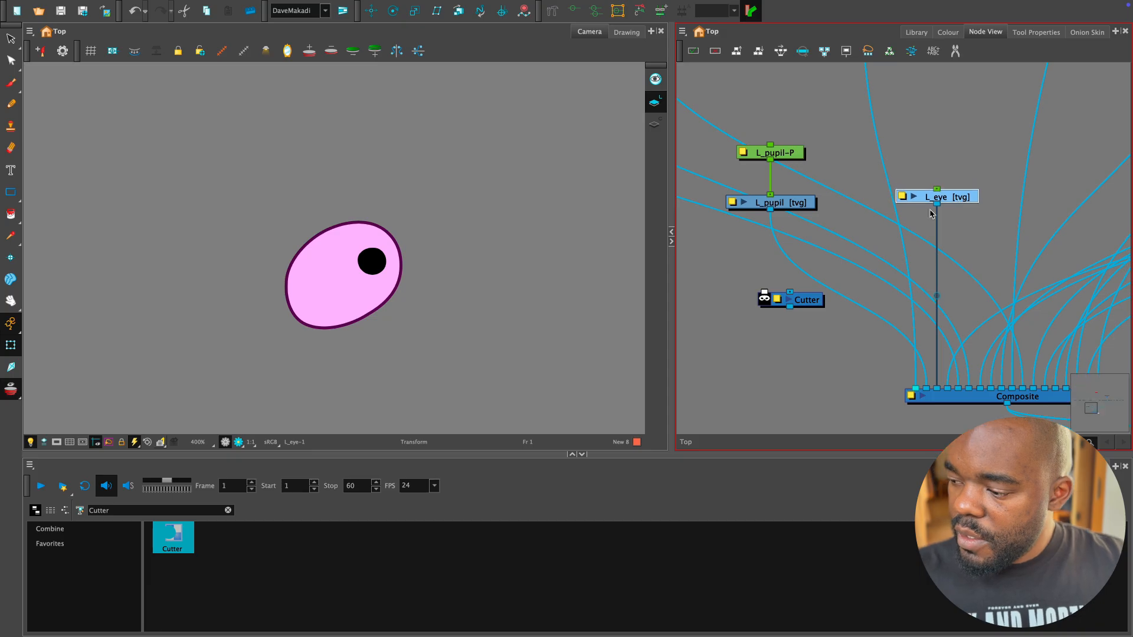
Move the L_eye node higher in the network and connect its output to the Cutter's image input as well.
left_click(955, 199)
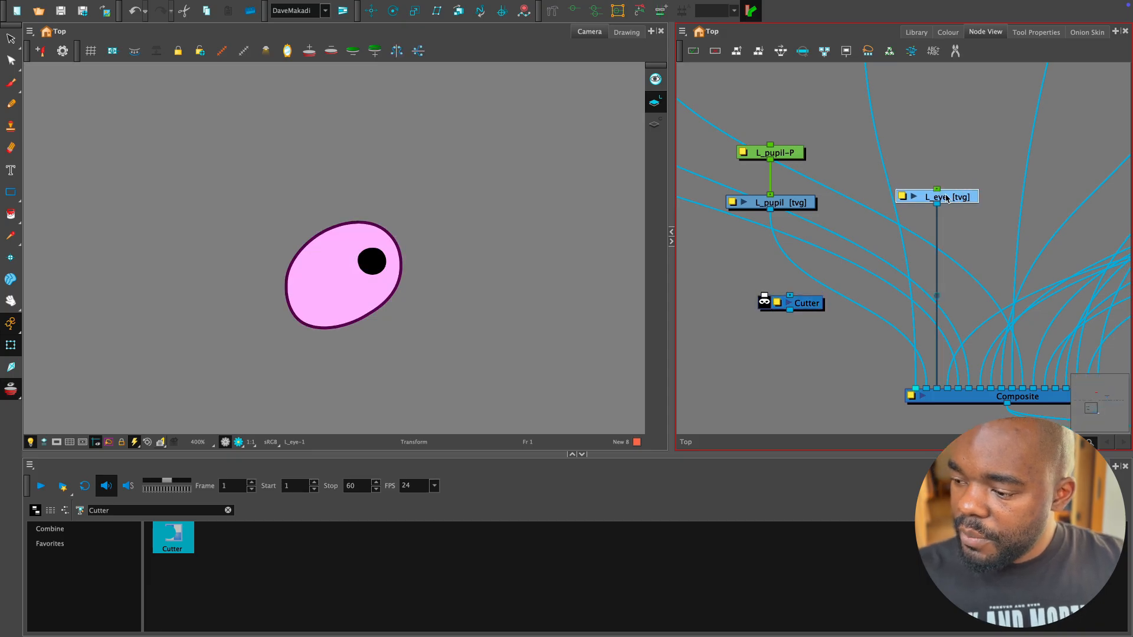
left_click(809, 303)
left_click(955, 199)
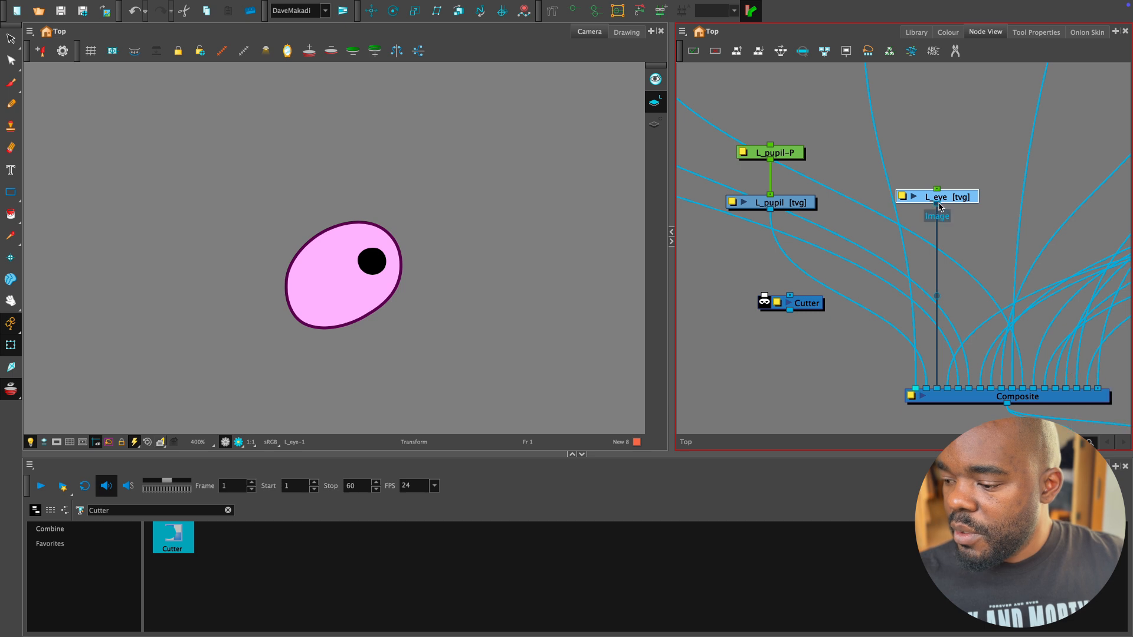
left_click_drag(958, 203, 965, 141)
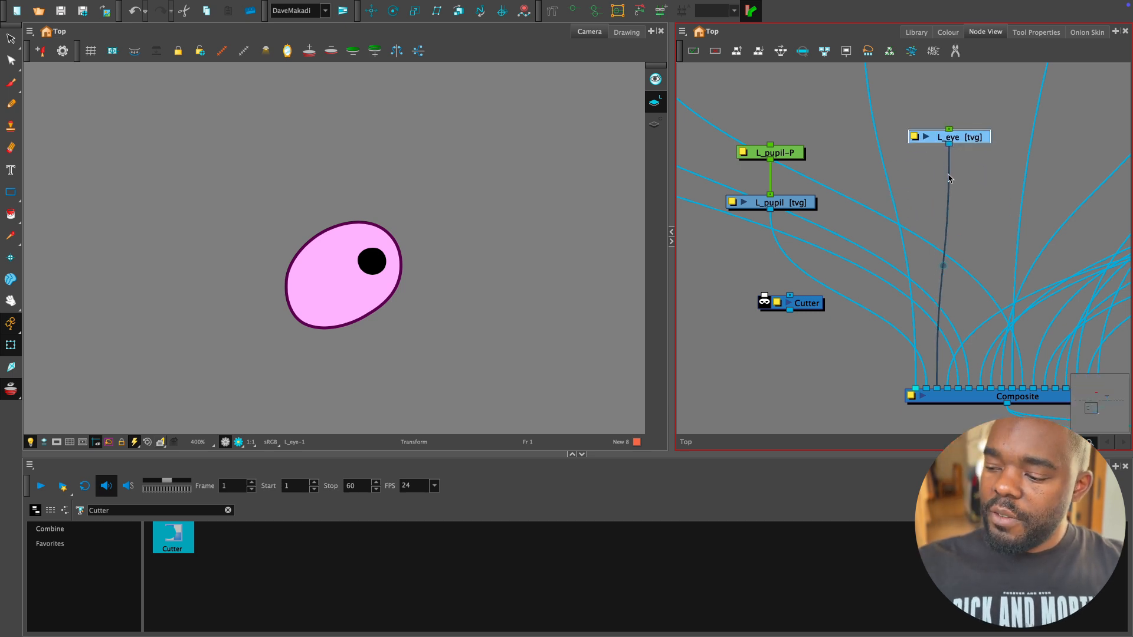
left_click_drag(949, 145, 790, 287)
Connect the Cutter's output to the Composite between the L_pupil and L_eye cables, and realign L_eye straight above its own input.
scroll(918, 283, "down", 2)
scroll(901, 275, "up", 2)
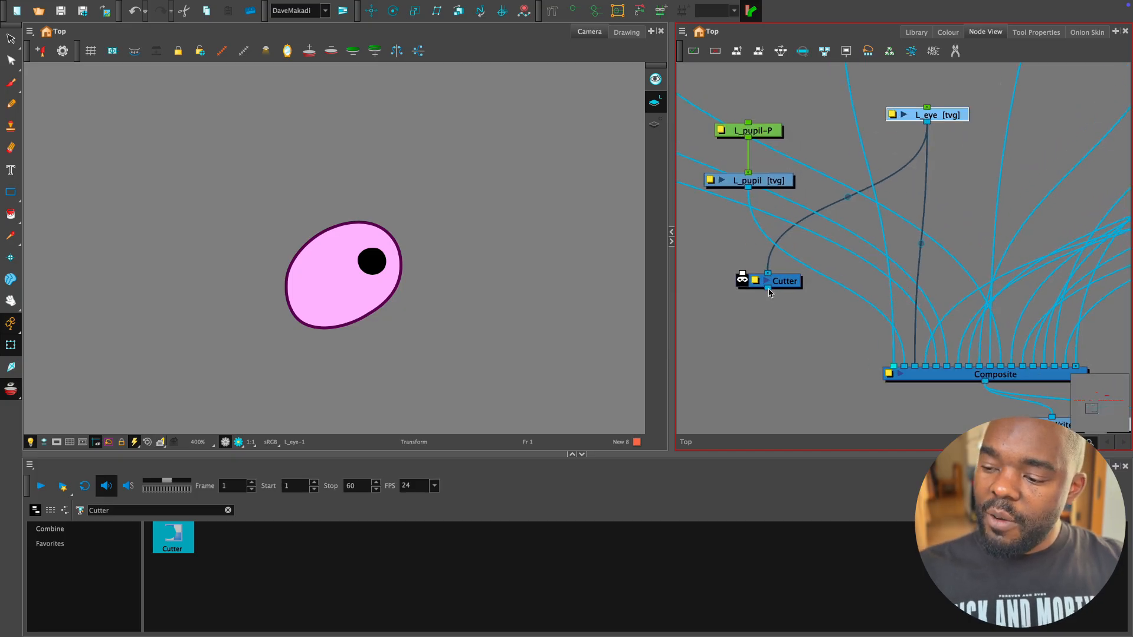
left_click_drag(769, 292, 913, 361)
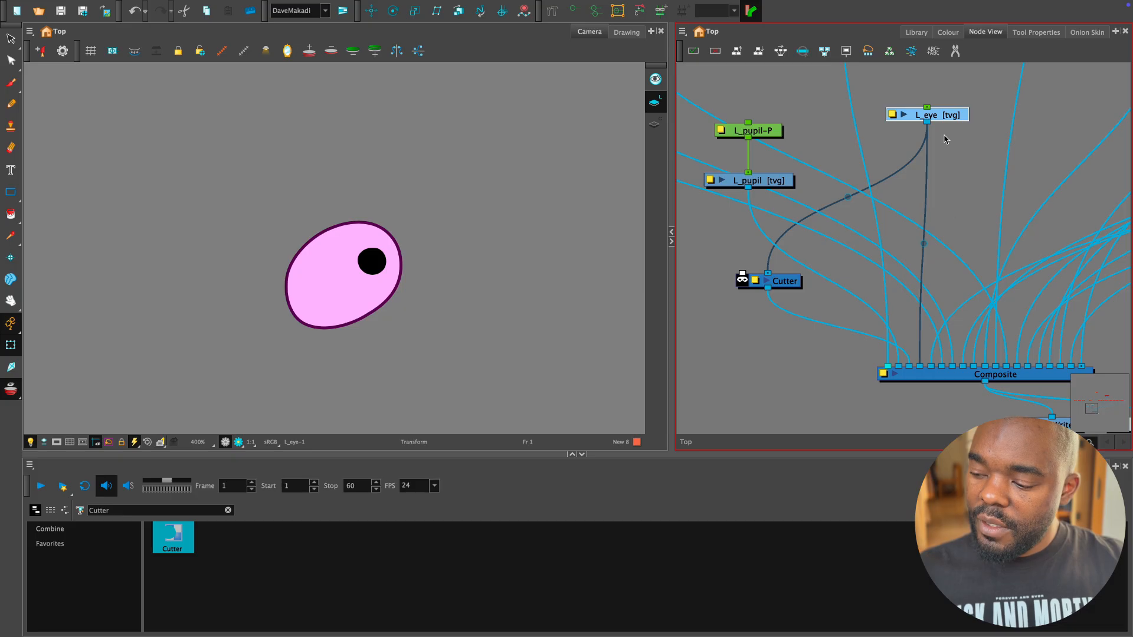
left_click_drag(946, 120, 937, 122)
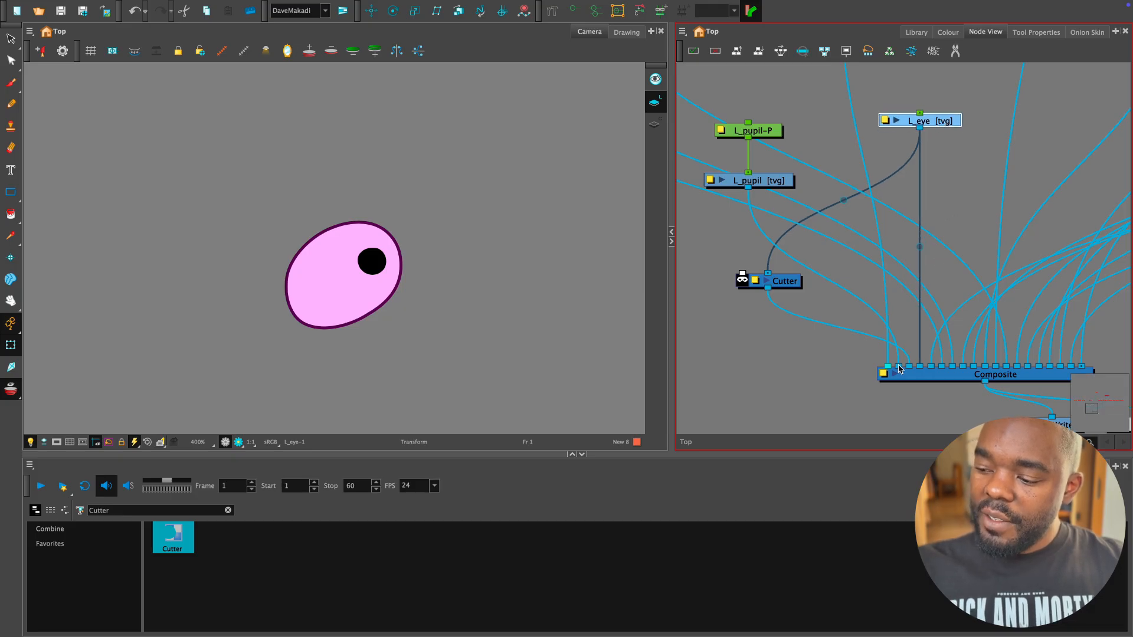
Reorder the Composite inputs as Cutter, L_pupil, L_eye, shift the Cutter node slightly left and line L_eye up above its input.
mouse_move(899, 366)
left_mouse_down()
mouse_move(920, 367)
mouse_move(909, 368)
left_mouse_up()
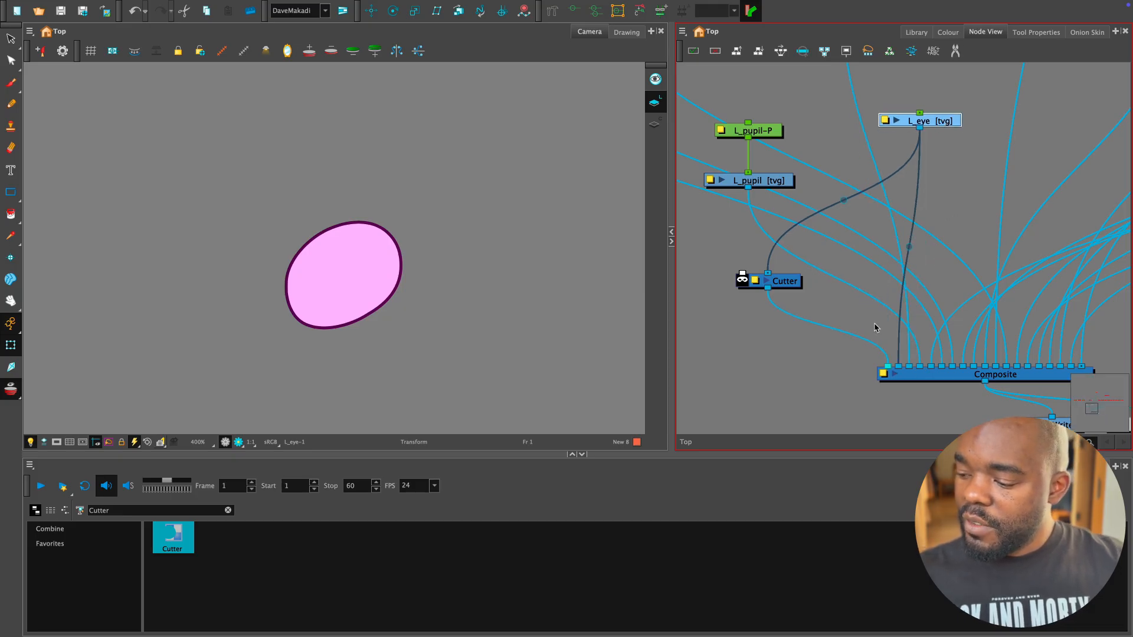
left_click_drag(784, 285, 772, 286)
left_click(785, 181)
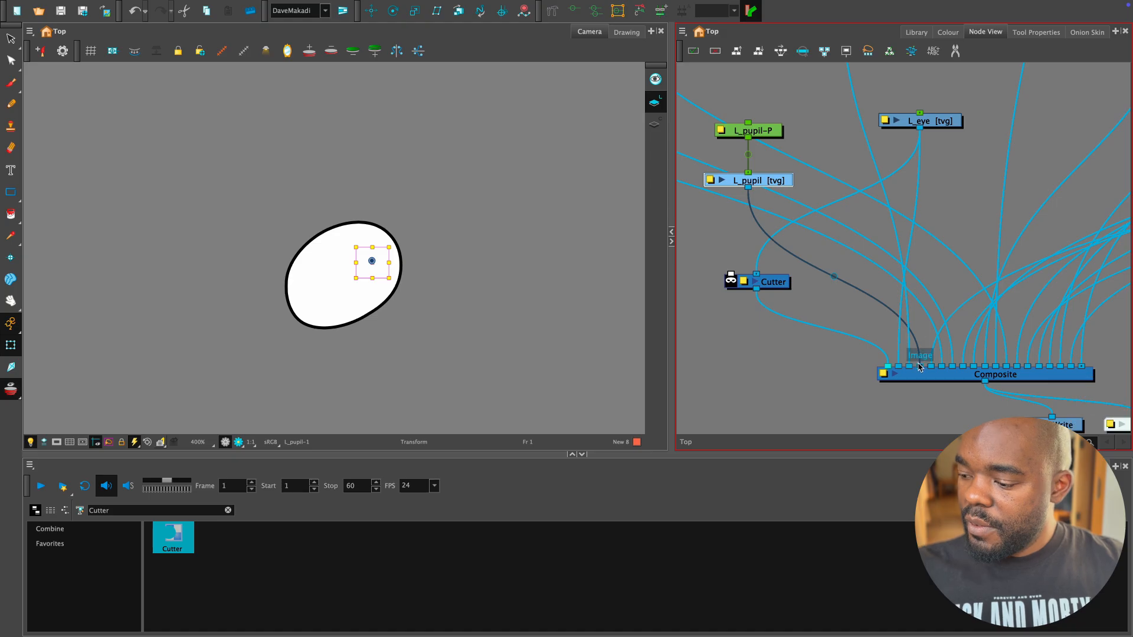
left_click_drag(918, 367, 905, 366)
left_click_drag(941, 120, 928, 122)
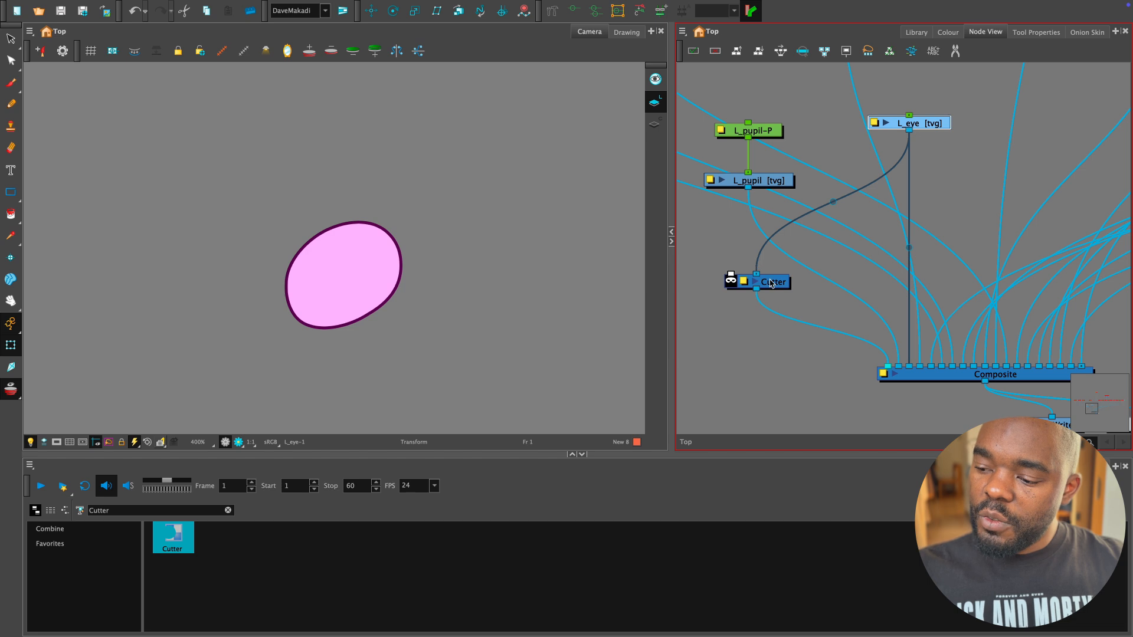
Move L_pupil's output cable from the Composite to the Cutter's matte input.
left_click(771, 282)
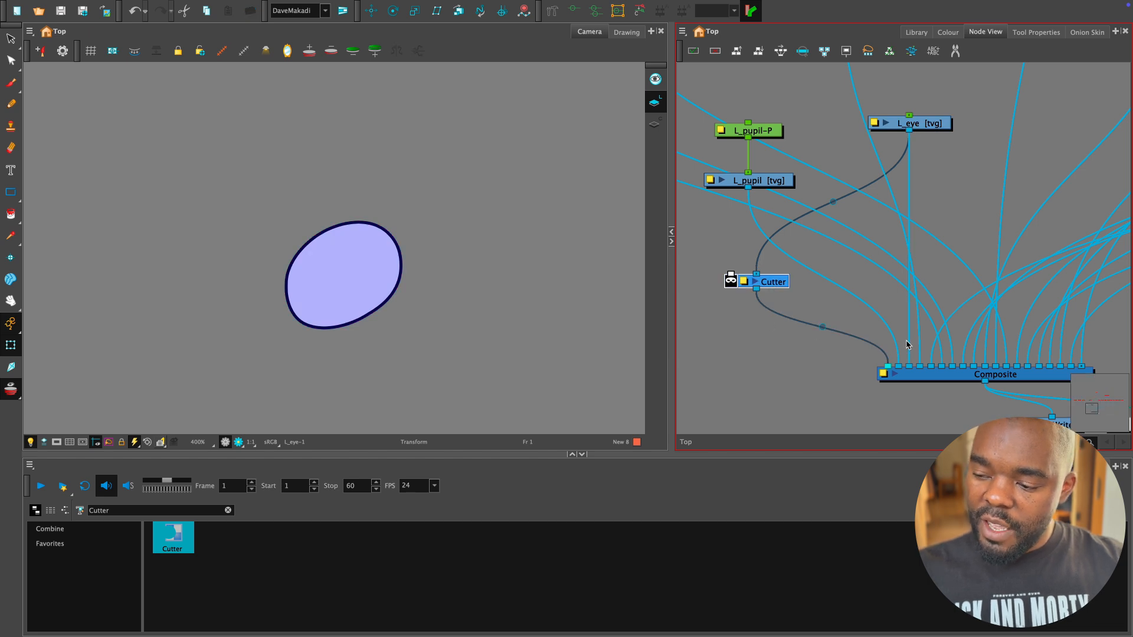
left_click_drag(922, 128, 923, 135)
left_click_drag(879, 221, 940, 251)
left_click(830, 209)
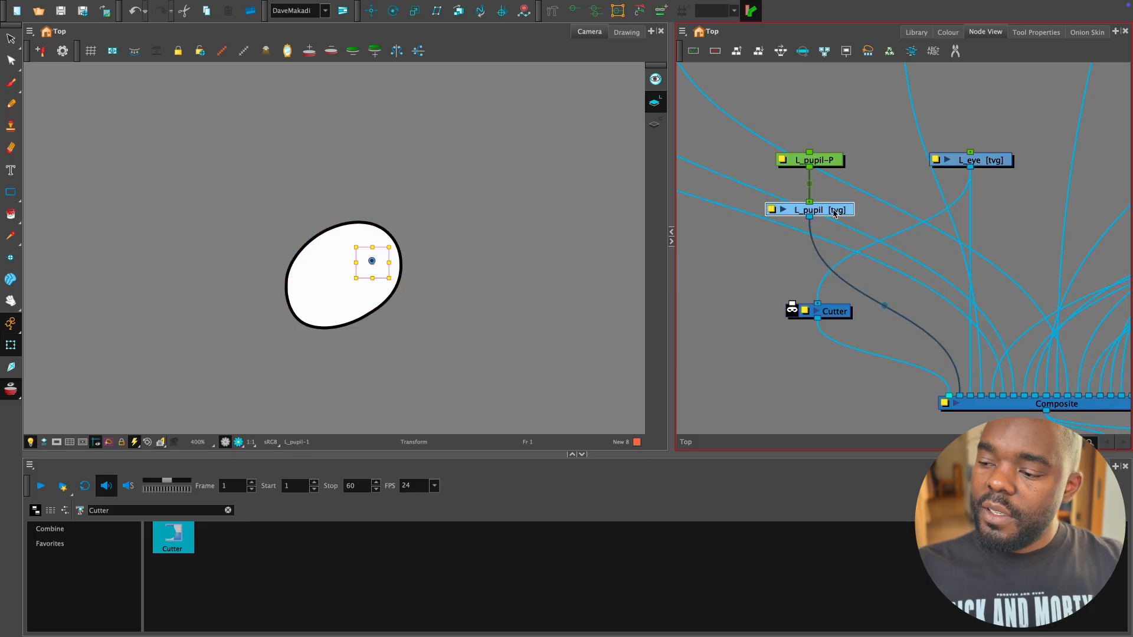
mouse_move(862, 296)
left_mouse_down()
mouse_move(828, 284)
mouse_move(793, 300)
left_mouse_up()
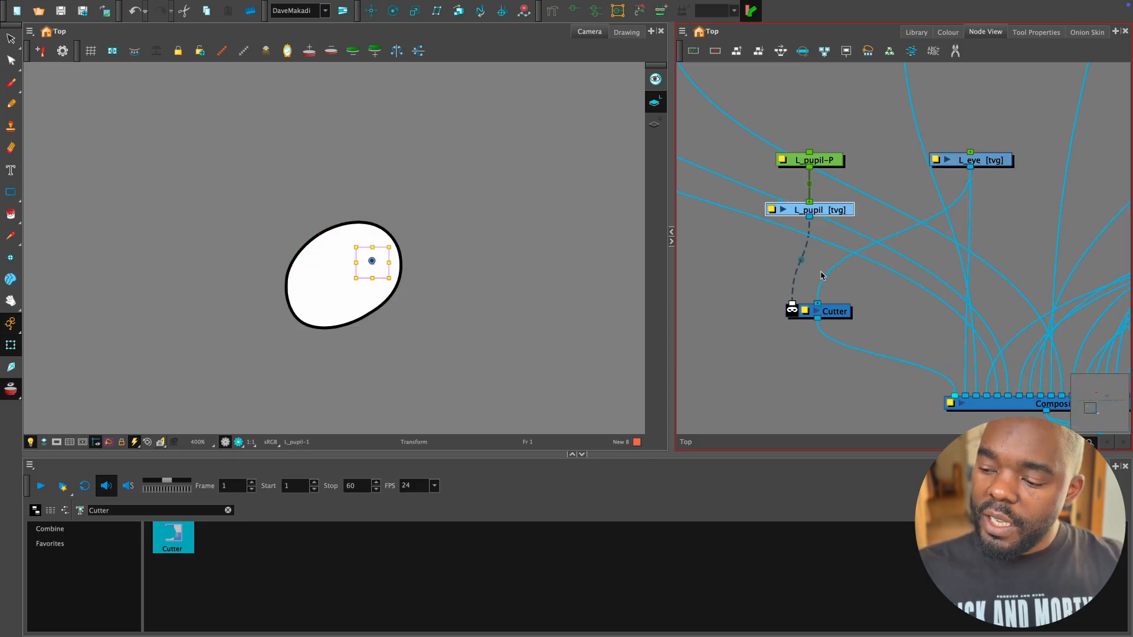
Detach L_pupil from the Cutter's matte input and plug it back in, with L_eye feeding the image input.
key("2")
key("2")
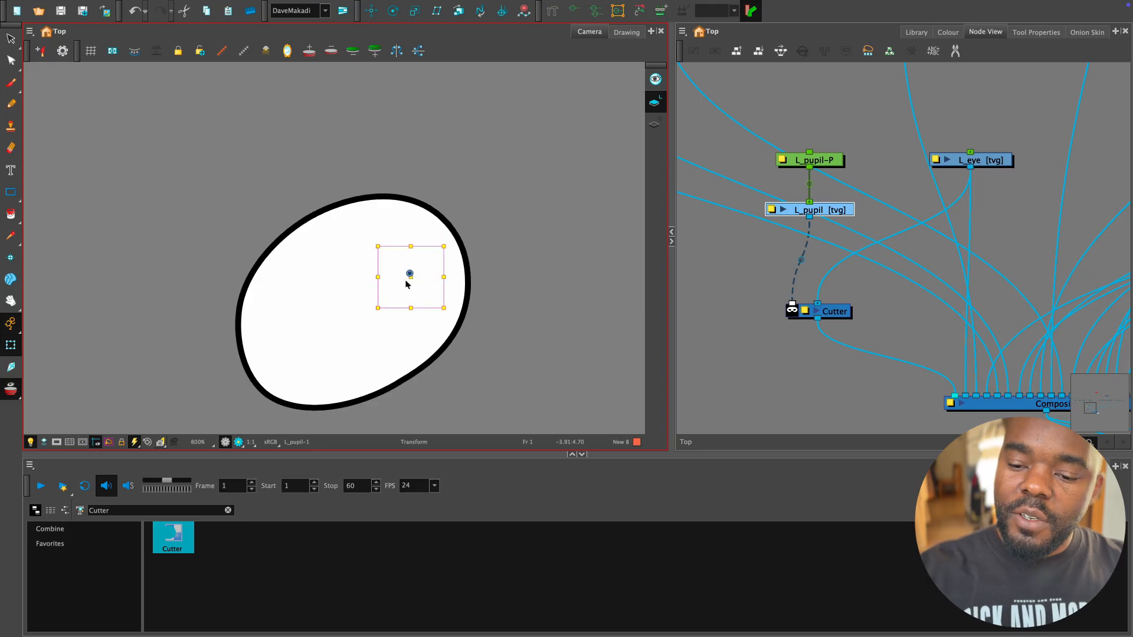
left_click_drag(794, 303, 820, 302)
mouse_move(972, 168)
left_mouse_down()
mouse_move(798, 306)
mouse_move(819, 299)
left_mouse_up()
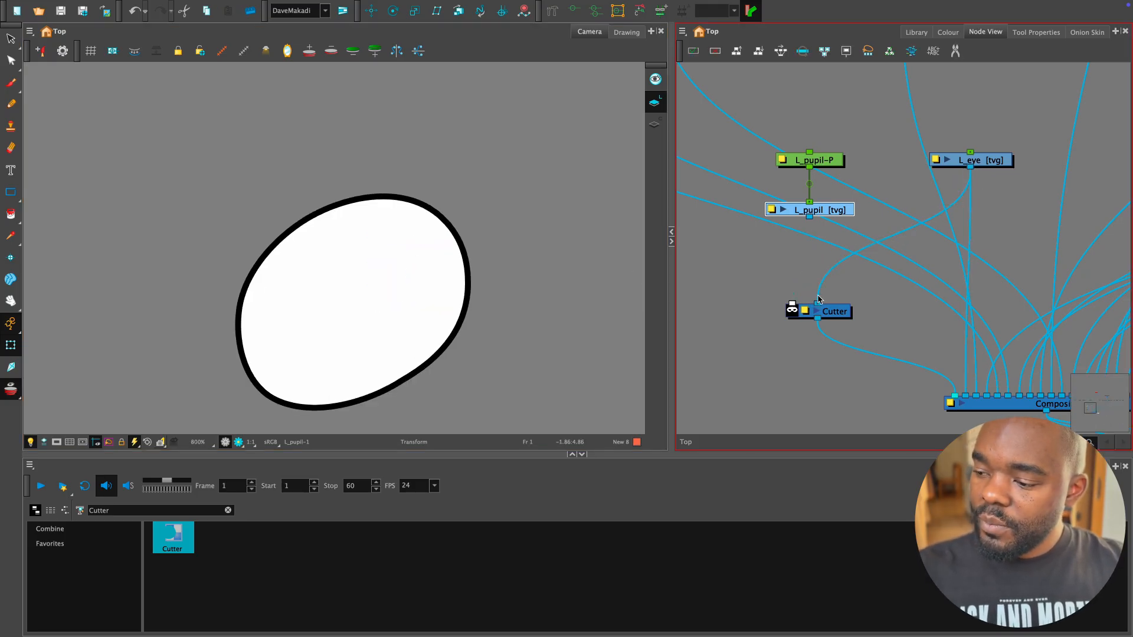
left_click_drag(810, 217, 792, 303)
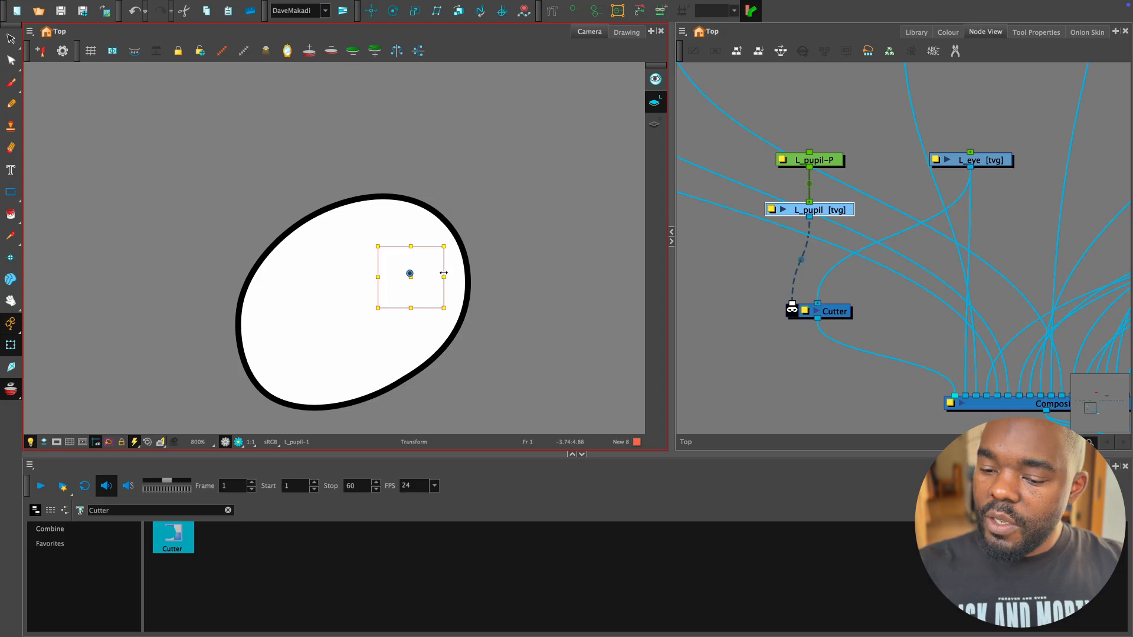
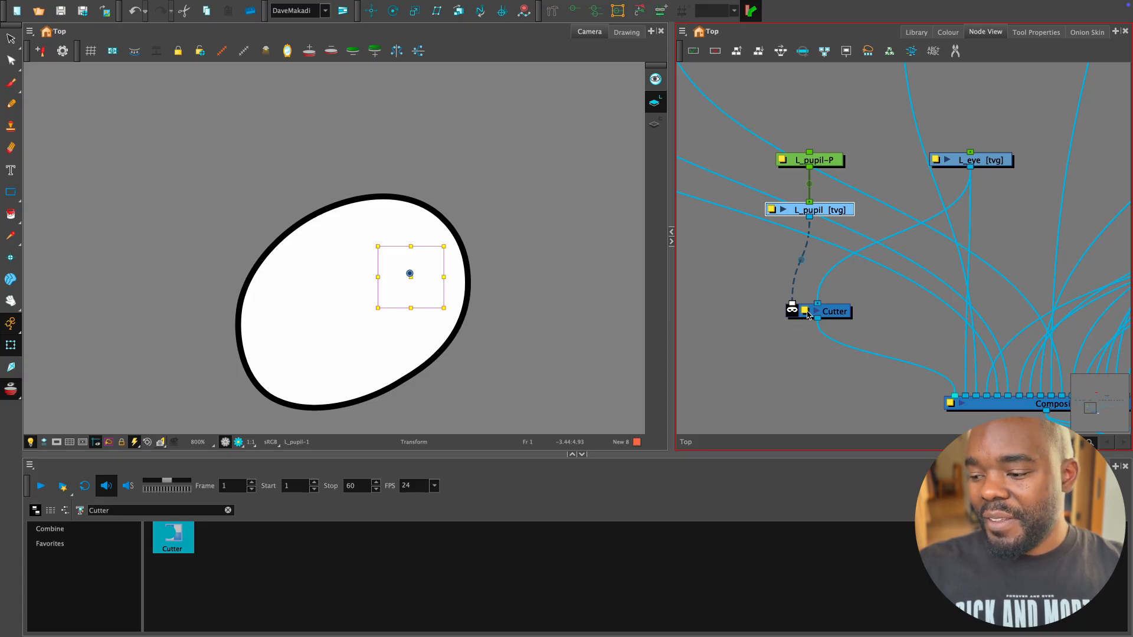
Enable Inverted in the Cutter's layer properties.
double_click(810, 313)
left_click_drag(533, 81, 561, 75)
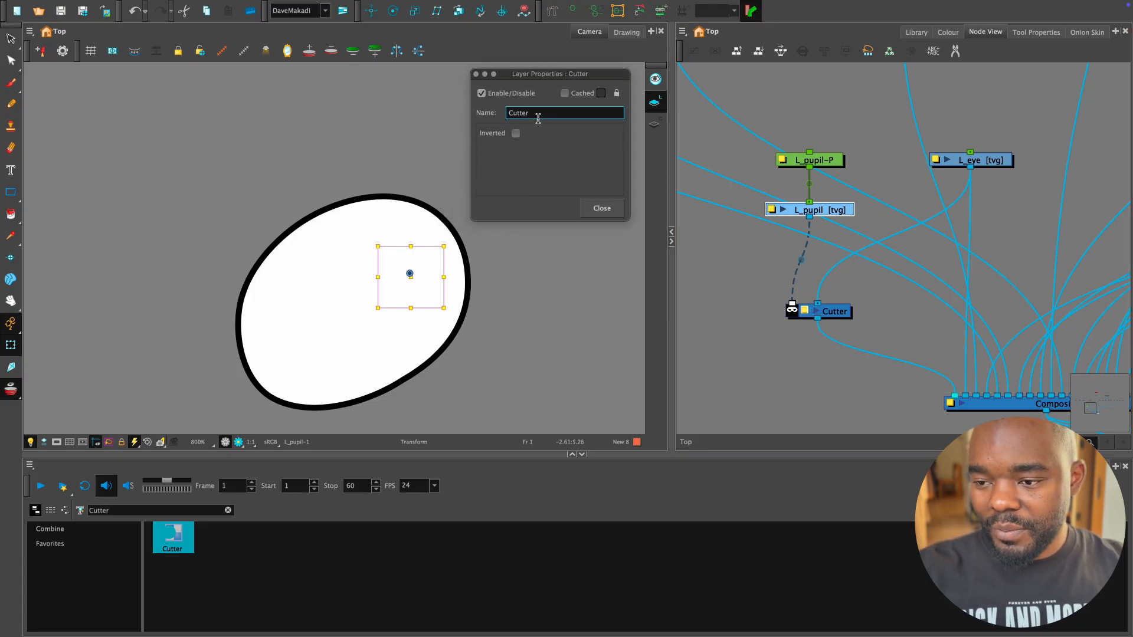
left_click(515, 134)
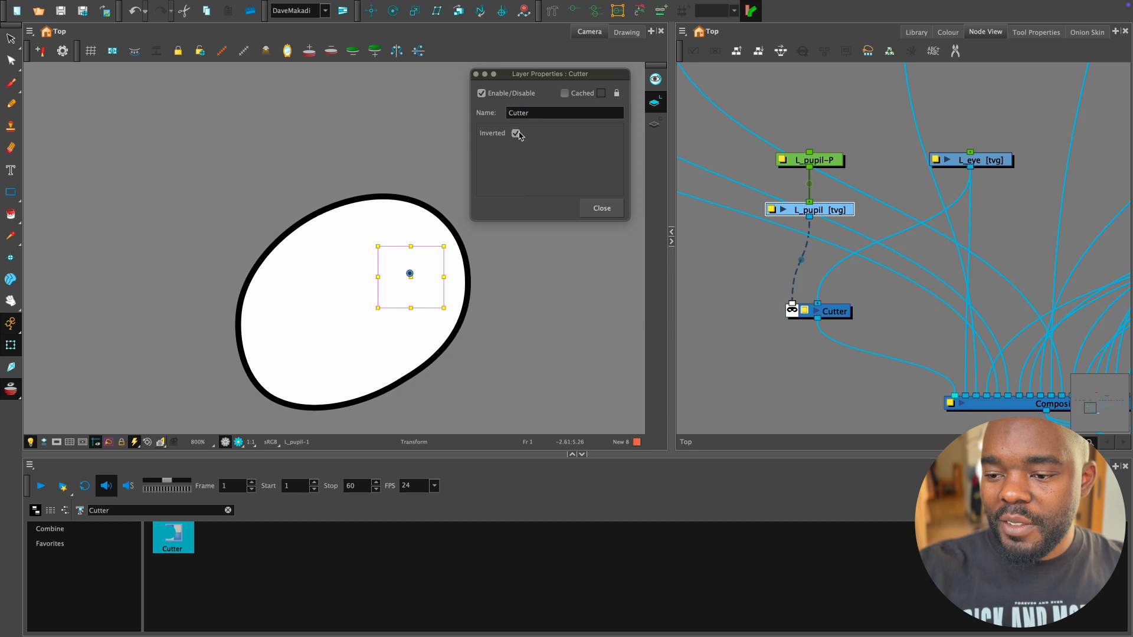
left_click(601, 208)
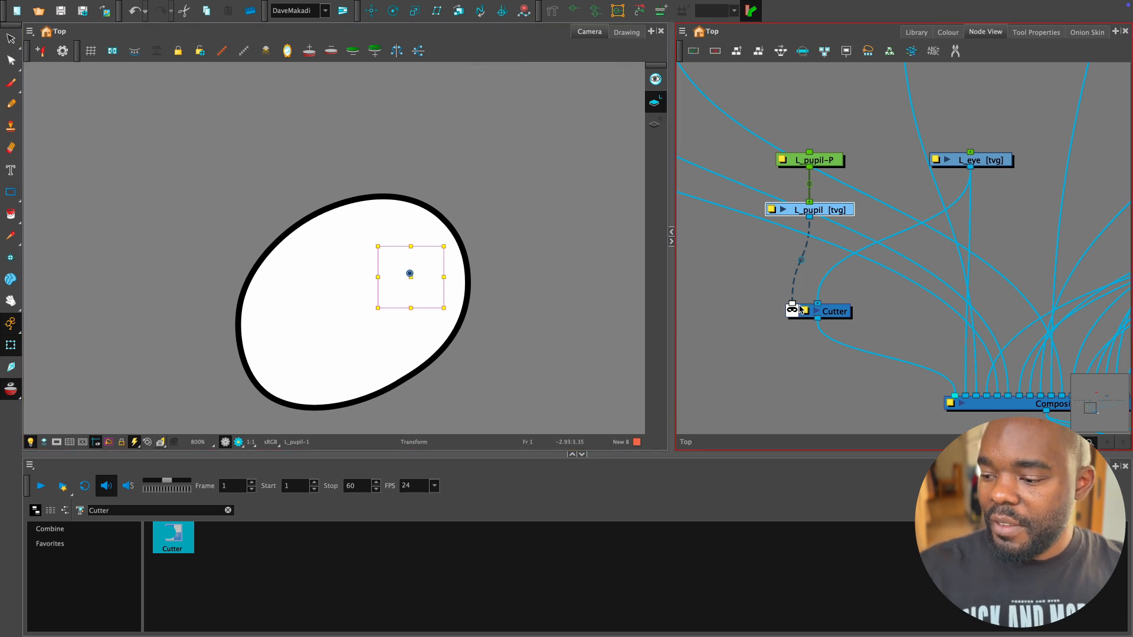
Swap the Cutter's inputs so L_eye feeds the matte and L_pupil feeds the image.
left_click(995, 163)
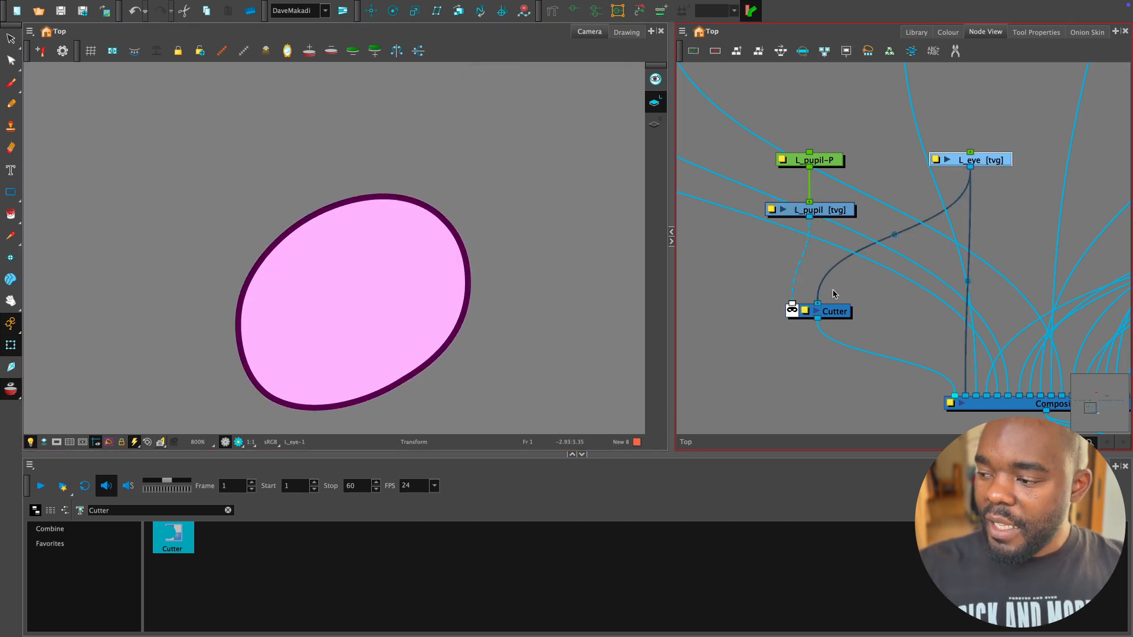
left_click_drag(818, 302, 794, 303)
left_click_drag(809, 217, 819, 307)
left_click(861, 297)
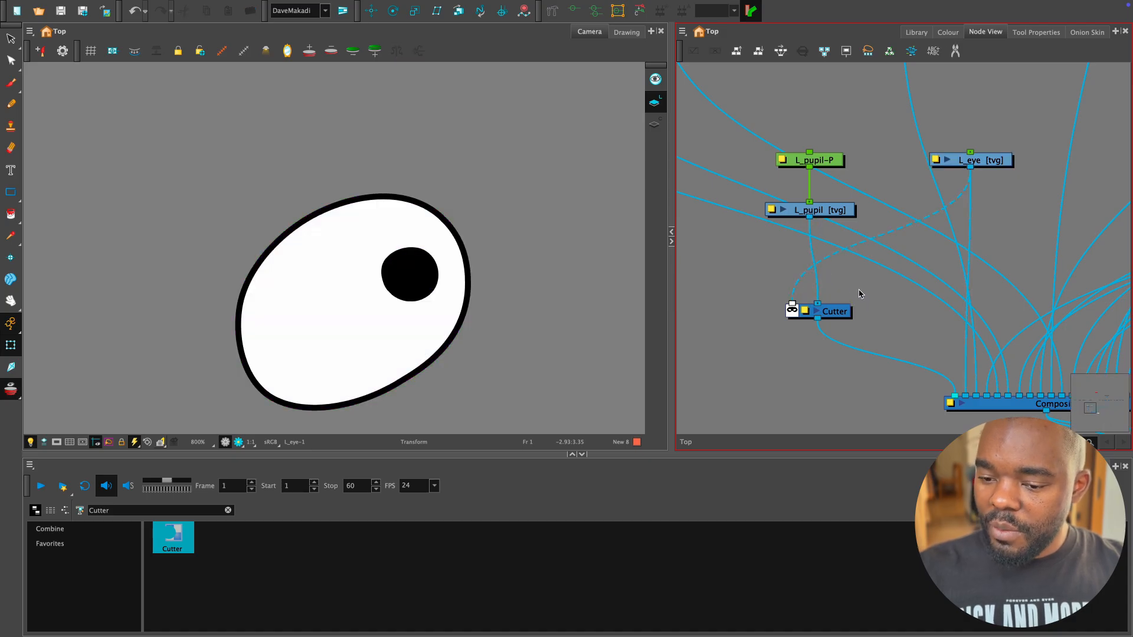
Align the L_pupil node and its peg straight above the Cutter's image input.
key("1")
left_click_drag(536, 335, 535, 293)
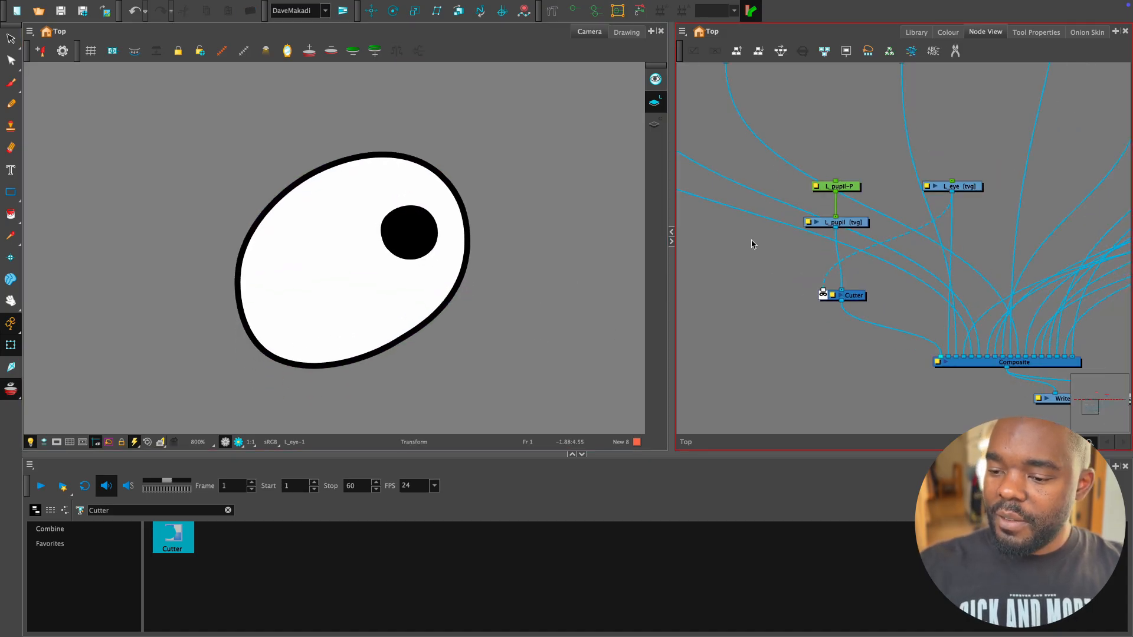
left_click_drag(933, 241, 873, 228)
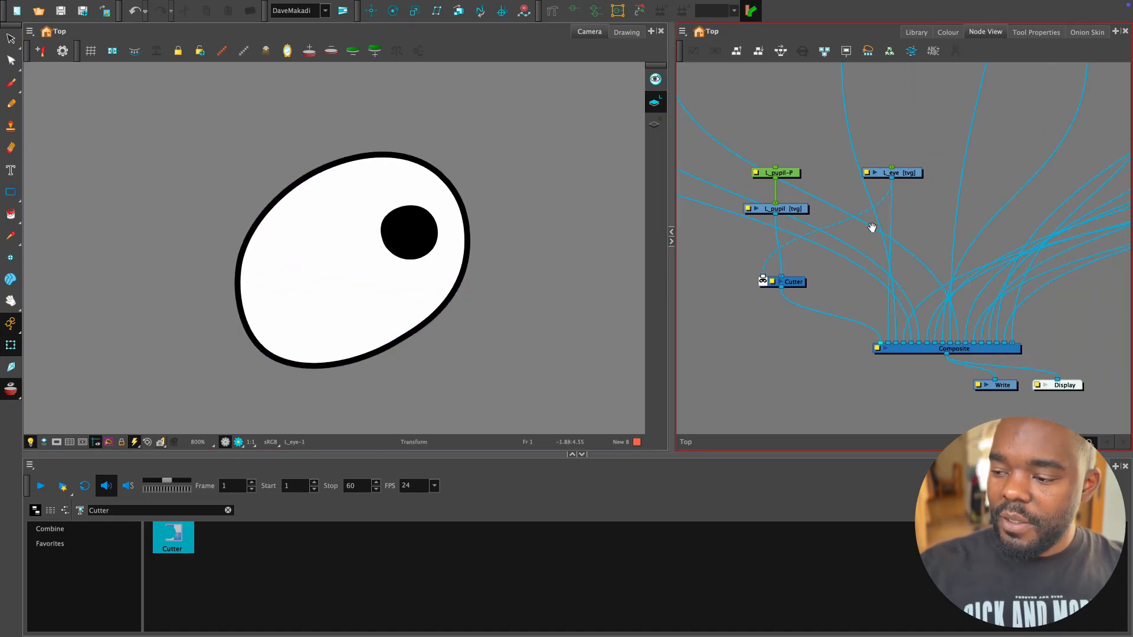
left_click_drag(735, 152, 807, 221)
left_click_drag(796, 211, 805, 208)
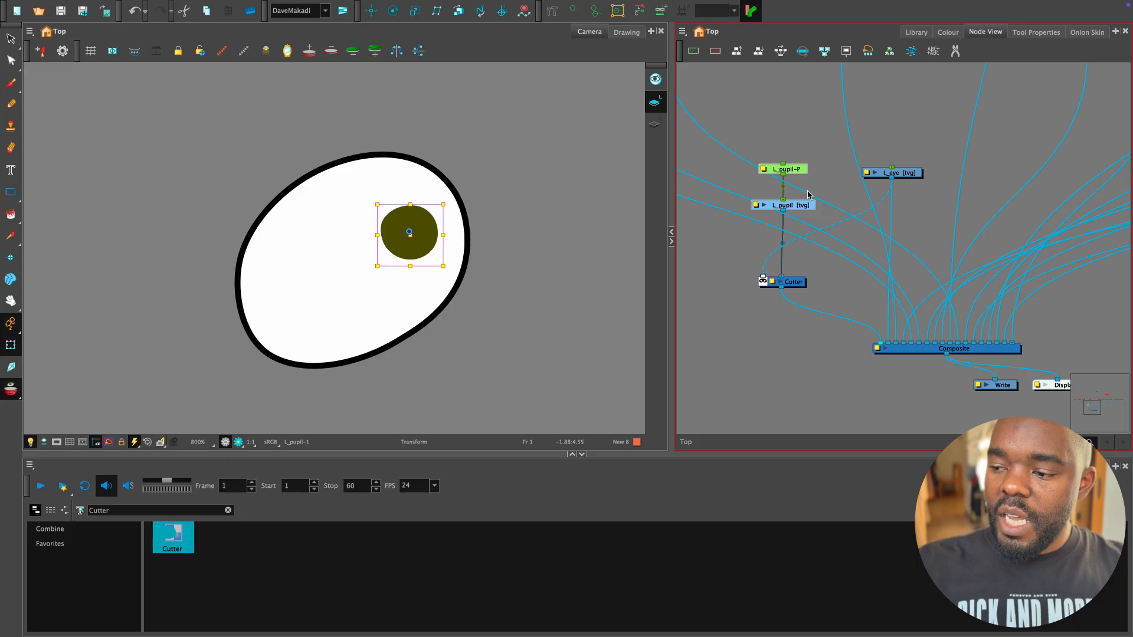
Inspect how L_eye, L_pupil and the Cutter are connected to each other and to the Composite.
key("2")
left_click(912, 161)
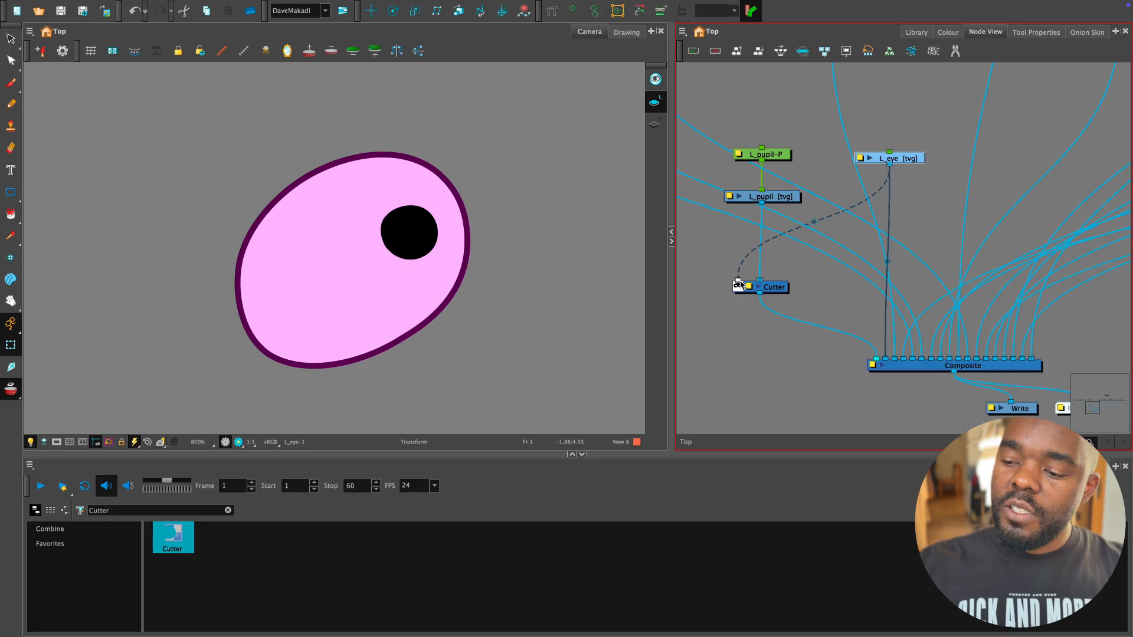
left_click(767, 291)
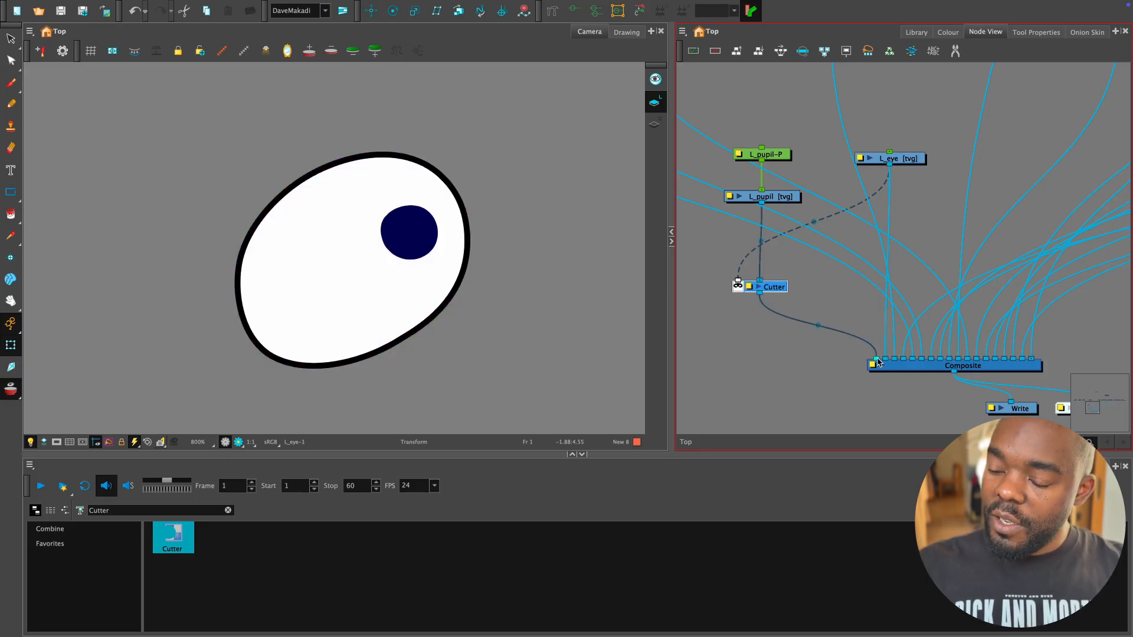
left_click(910, 158)
left_click(779, 196)
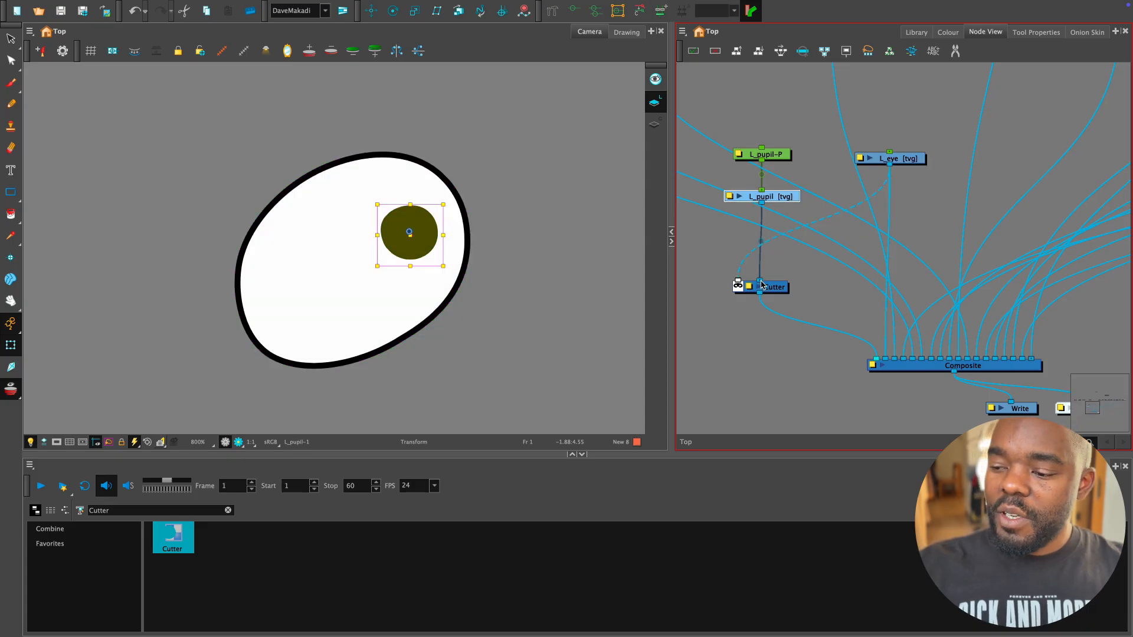
key("2")
left_click(544, 273)
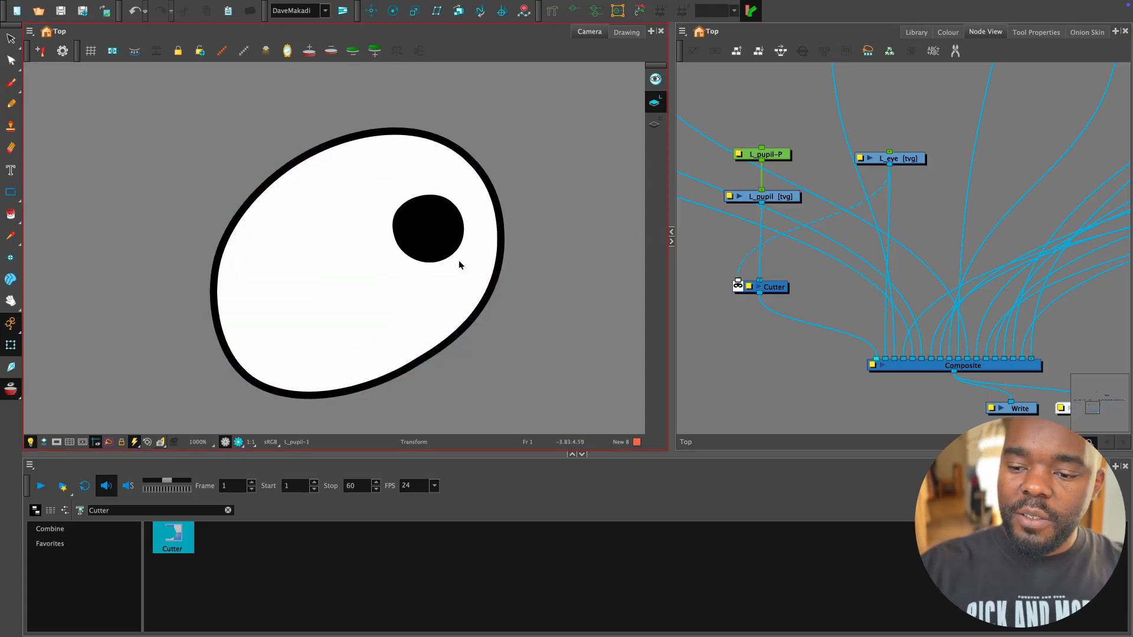
scroll(467, 286, "down", 2)
scroll(473, 278, "up", 2)
Try moving the left pupil drawing and its peg across the eye's edges to test the Cutter's masking.
left_click(442, 233)
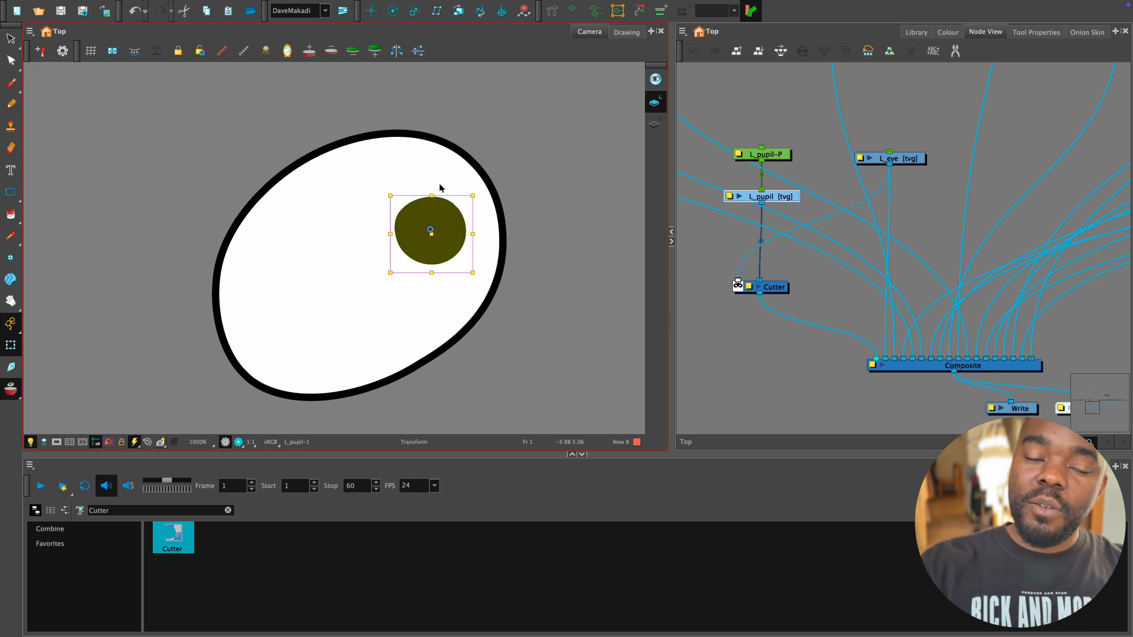
left_click_drag(450, 235, 533, 190)
left_click(446, 96)
left_click(331, 169)
left_click(486, 193)
left_click_drag(802, 143, 690, 169)
left_click_drag(504, 163, 512, 214)
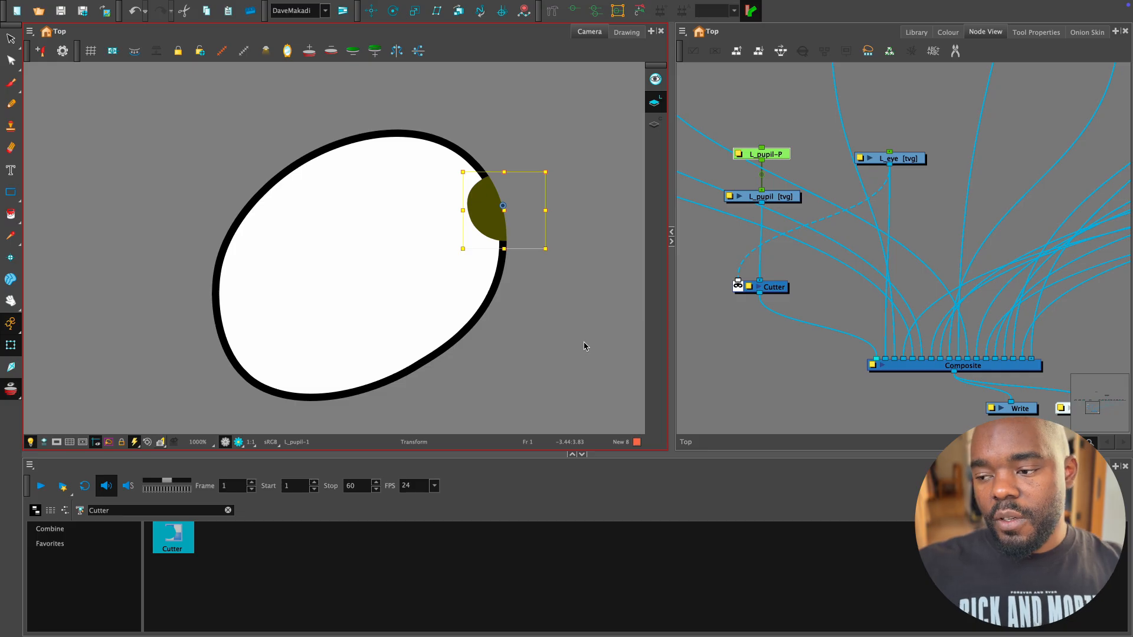
Undo the left pupil's test moves and deselect it.
key("ctrl+z")
key("ctrl+z")
key("ctrl+z")
key("ctrl+z")
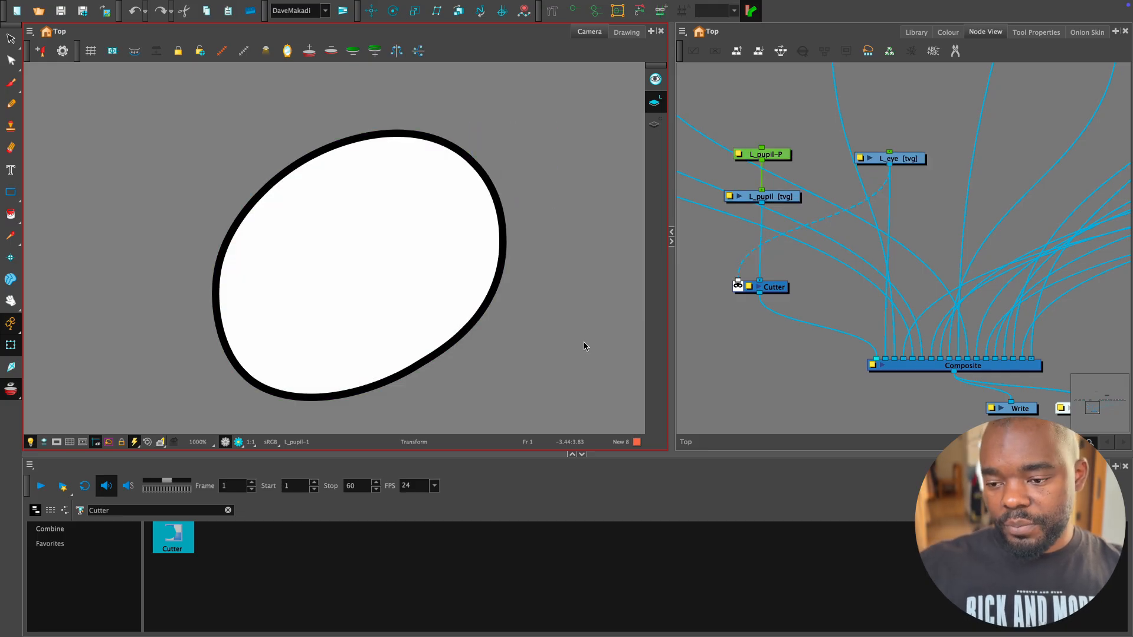
key("ctrl+z")
key("ctrl+z")
key("ctrl+z")
key("ctrl+z")
key("ctrl+z")
key("ctrl+z")
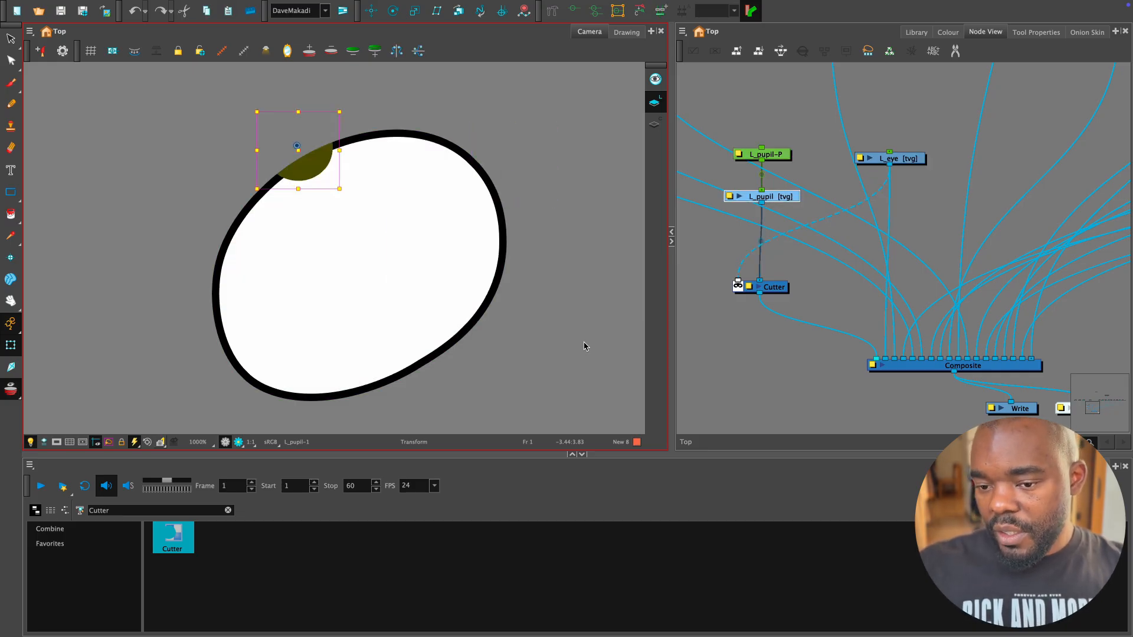
left_click(584, 314)
Move the left eye's nodes, L_pupil-P, L_pupil, L_eye and Cutter, together further left and lower, away from the Composite.
key("1")
key("1")
key("1")
key("1")
key("1")
left_click_drag(583, 330, 551, 322)
key("2")
key("2")
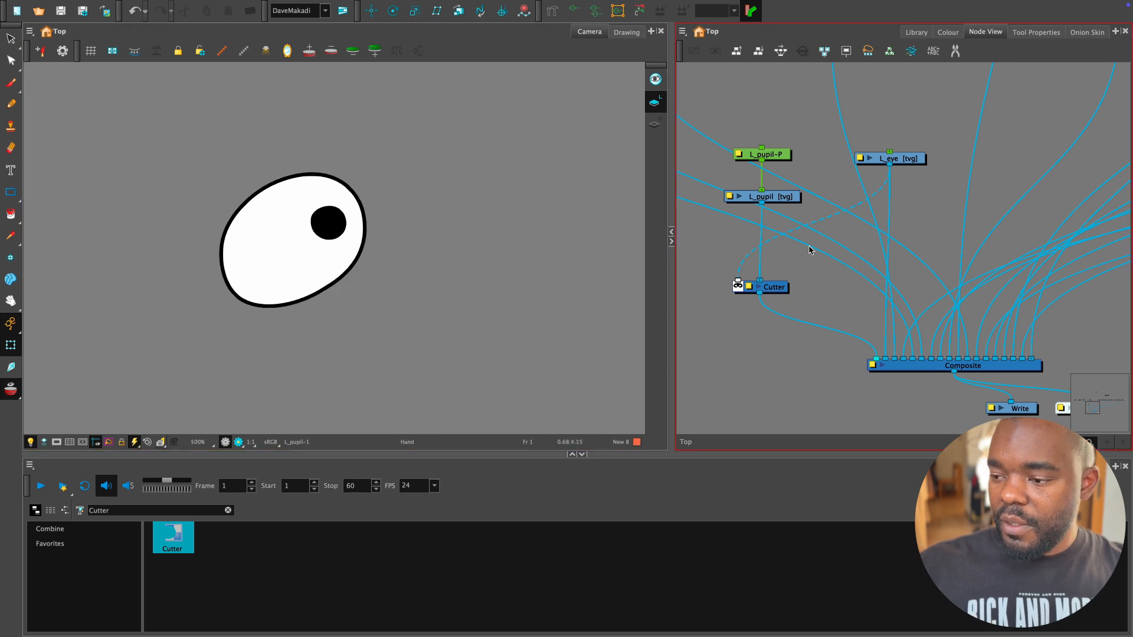
key("1")
left_click_drag(866, 223, 885, 305)
key("1")
left_click_drag(929, 275, 817, 304)
left_click_drag(858, 281, 703, 318)
Enable the disabled drawing nodes in the long row above the Composite and clear the selection.
key("1")
key("1")
left_click_drag(876, 203, 896, 237)
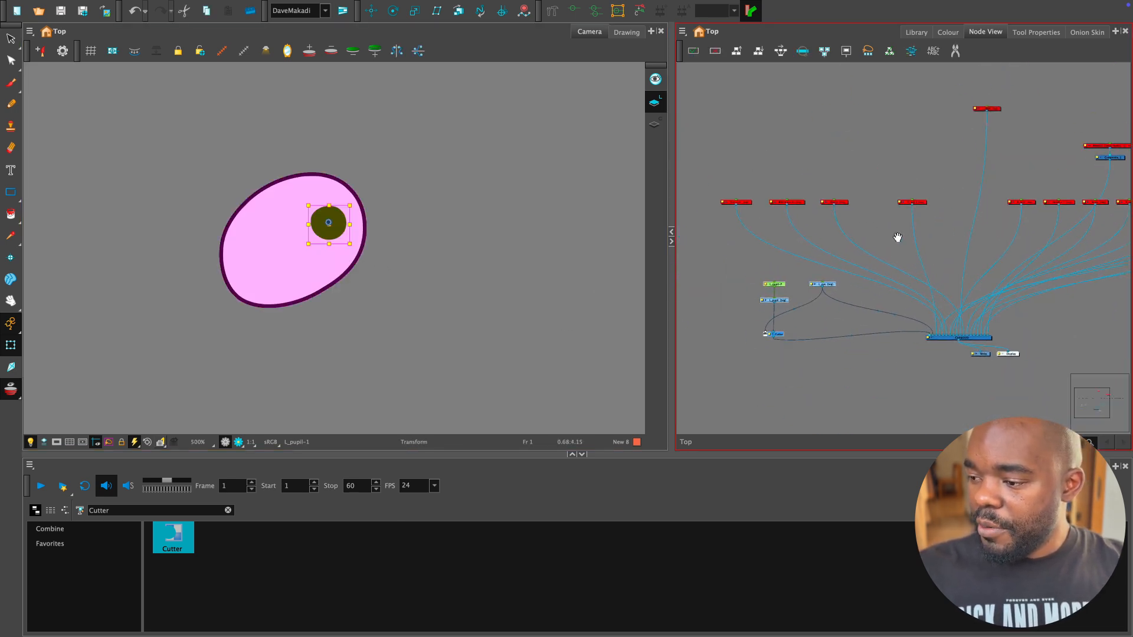
left_click_drag(706, 177, 830, 246)
key("a")
left_click_drag(827, 208, 997, 249)
key("a")
key("a")
left_click_drag(785, 268, 1035, 240)
left_click(767, 170)
Select the character's right eye and move its R_eye node out of the row to the free space below R_pupil.
key("2")
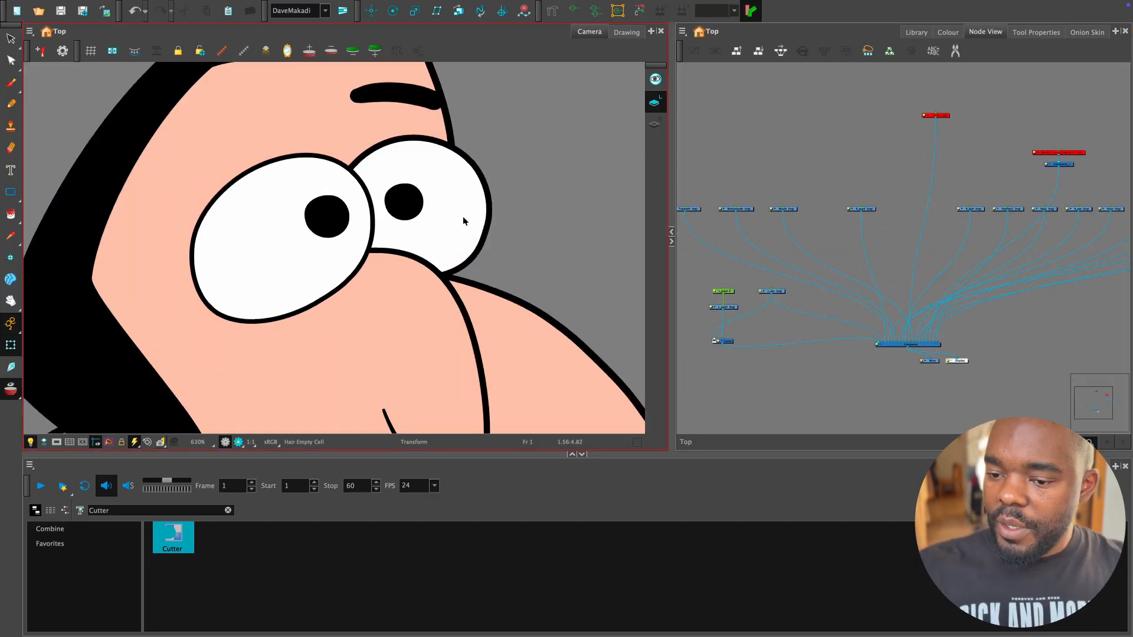
left_click(462, 216)
left_click_drag(1086, 212, 815, 287)
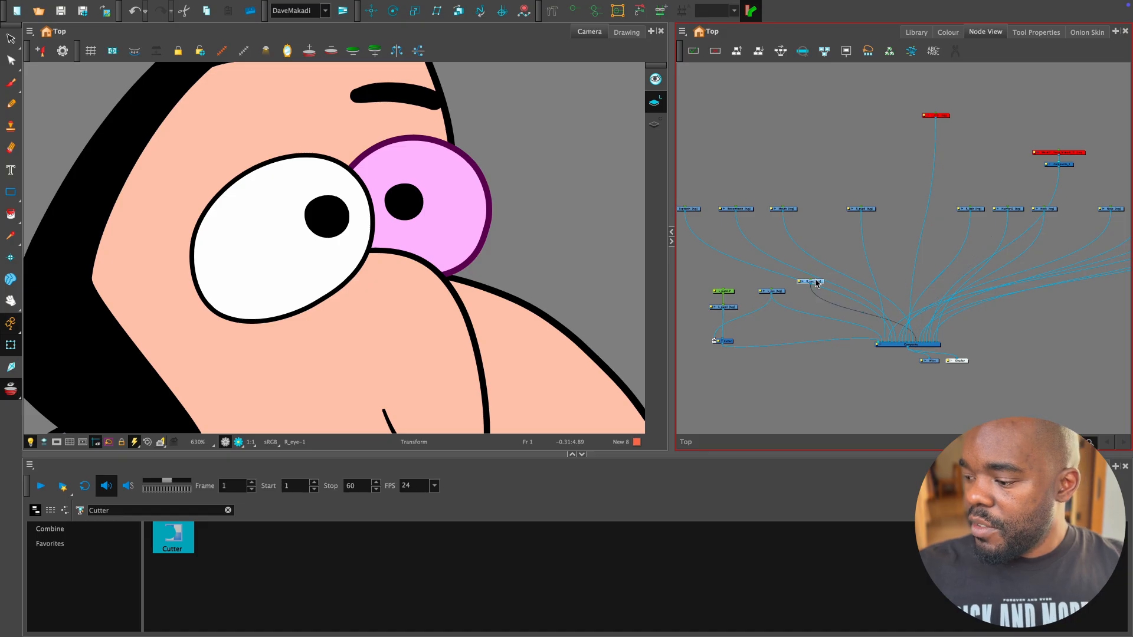
key("2")
left_click_drag(924, 380, 1006, 296)
key("2")
key("2")
left_click_drag(870, 258, 937, 189)
left_click_drag(854, 229, 906, 245)
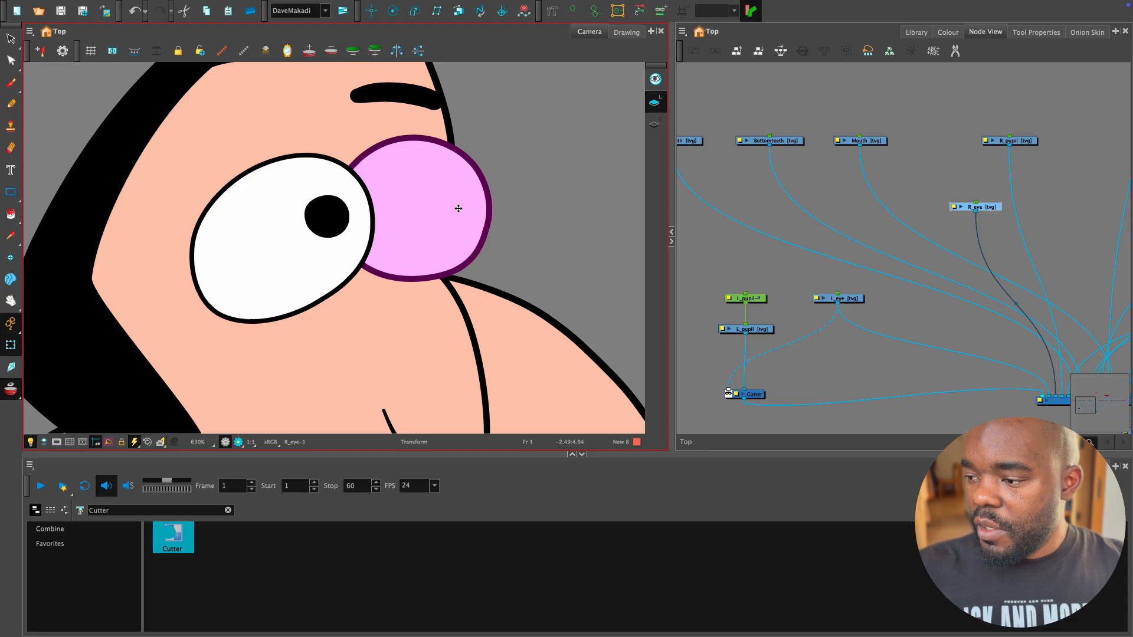
Disable R_eye temporarily to select the right pupil in the drawing, and enable R_eye again.
key("d")
left_click(413, 203)
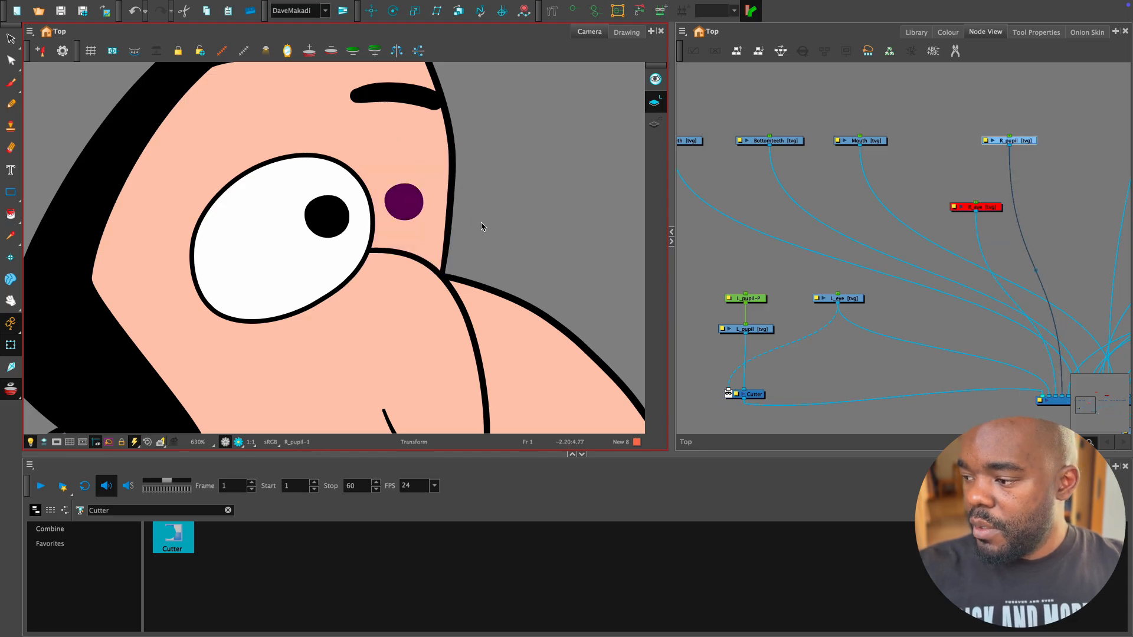
left_click(990, 207)
key("a")
Connect R_pupil to the Composite input just in front of R_eye's and place the R_pupil node beside R_eye.
left_click_drag(1024, 142, 1033, 165)
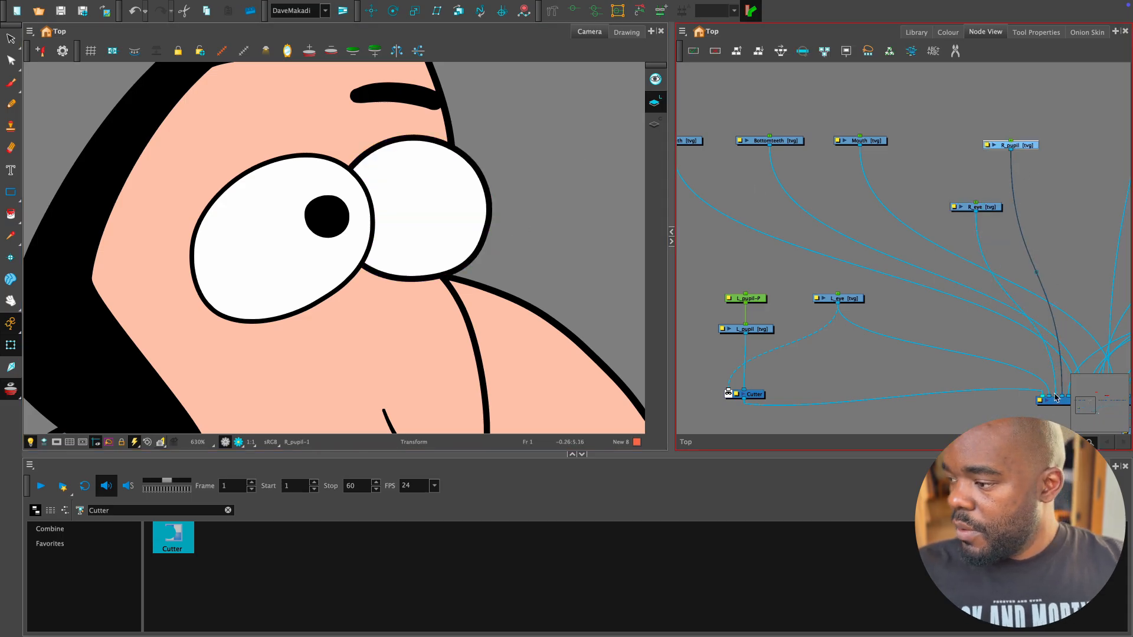
left_click_drag(1061, 395, 1053, 396)
scroll(1033, 313, "up", 1)
left_click_drag(1037, 277, 918, 240)
left_click_drag(863, 151, 845, 143)
left_click_drag(845, 143, 857, 102)
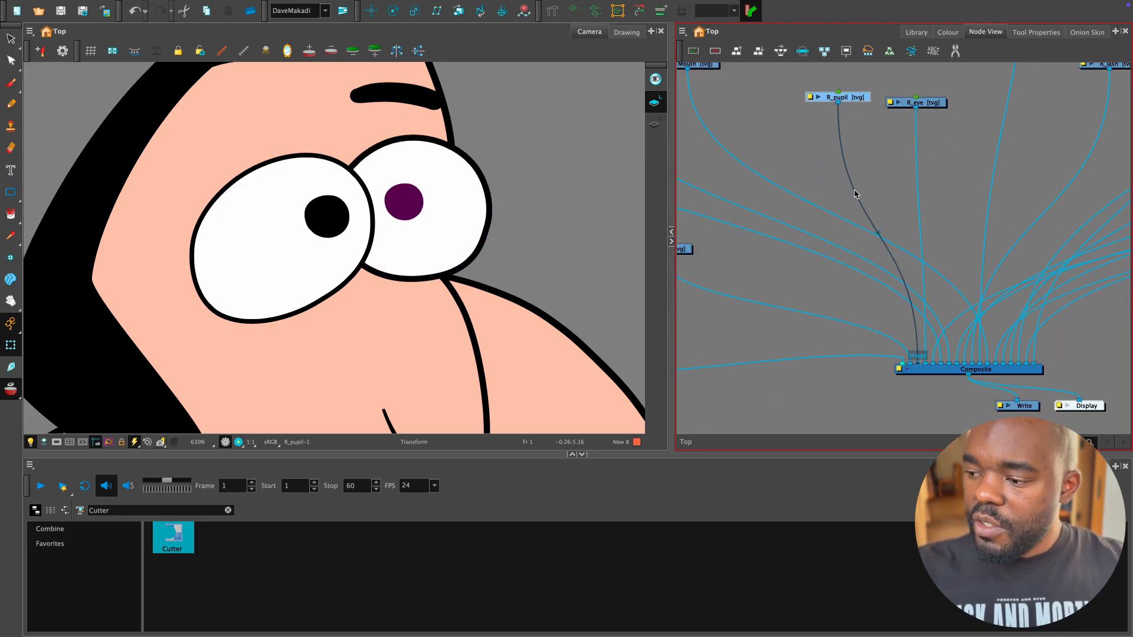
left_click(856, 195)
key("Delete")
key("ctrl+z")
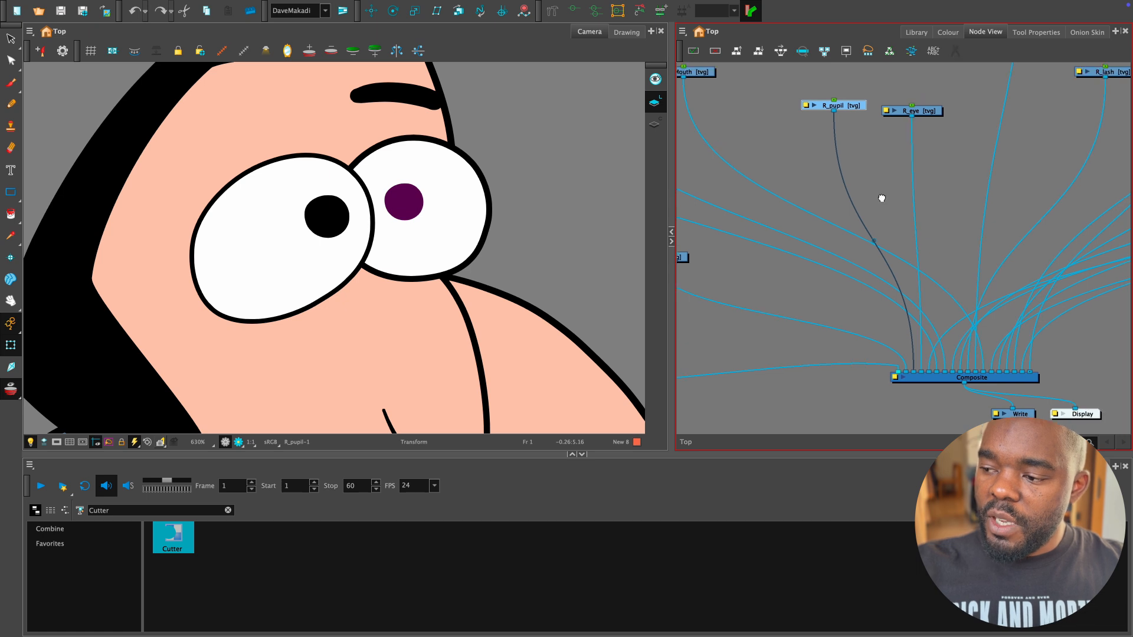
Add a Cutter node to the network and place it below and between R_pupil and R_eye.
left_click(896, 437)
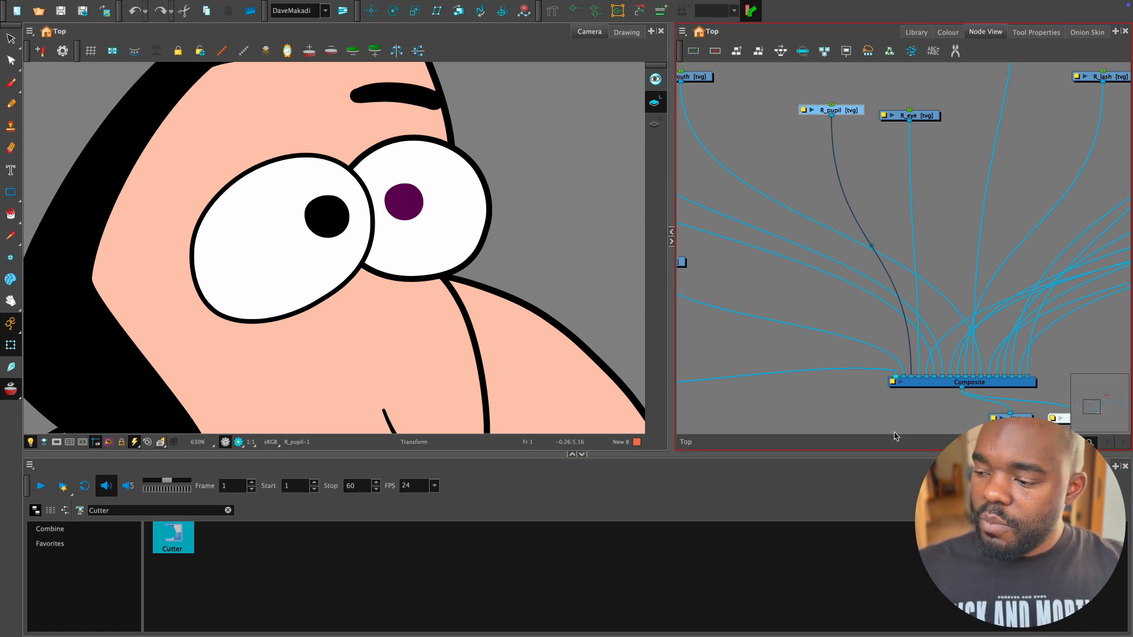
left_click(171, 546)
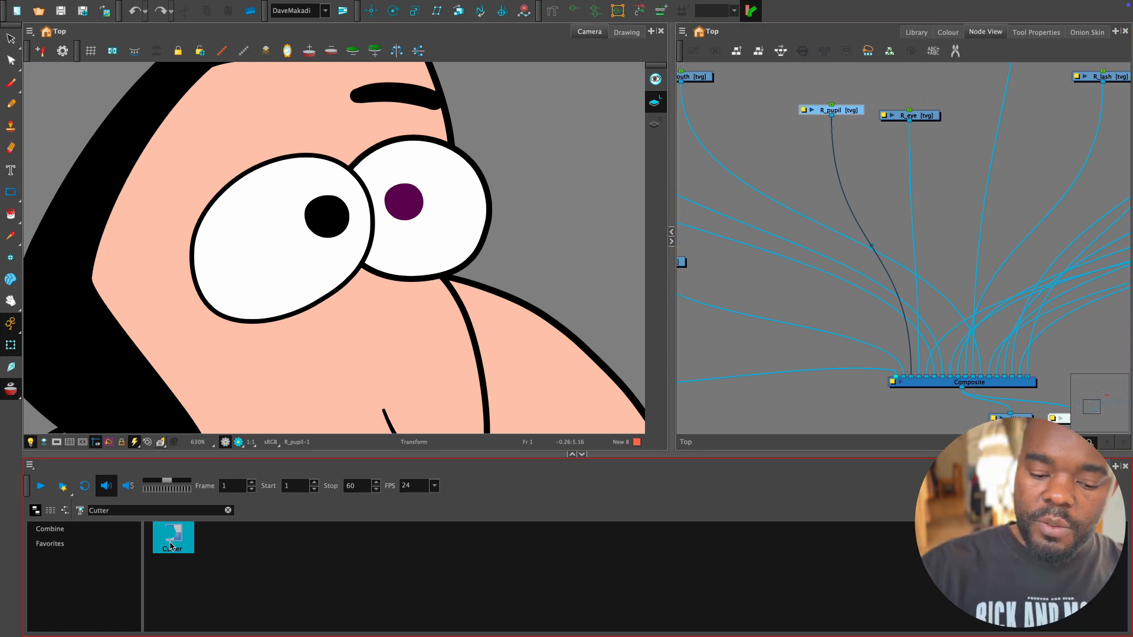
left_click_drag(840, 235, 935, 231)
key("2")
left_click_drag(926, 134, 934, 112)
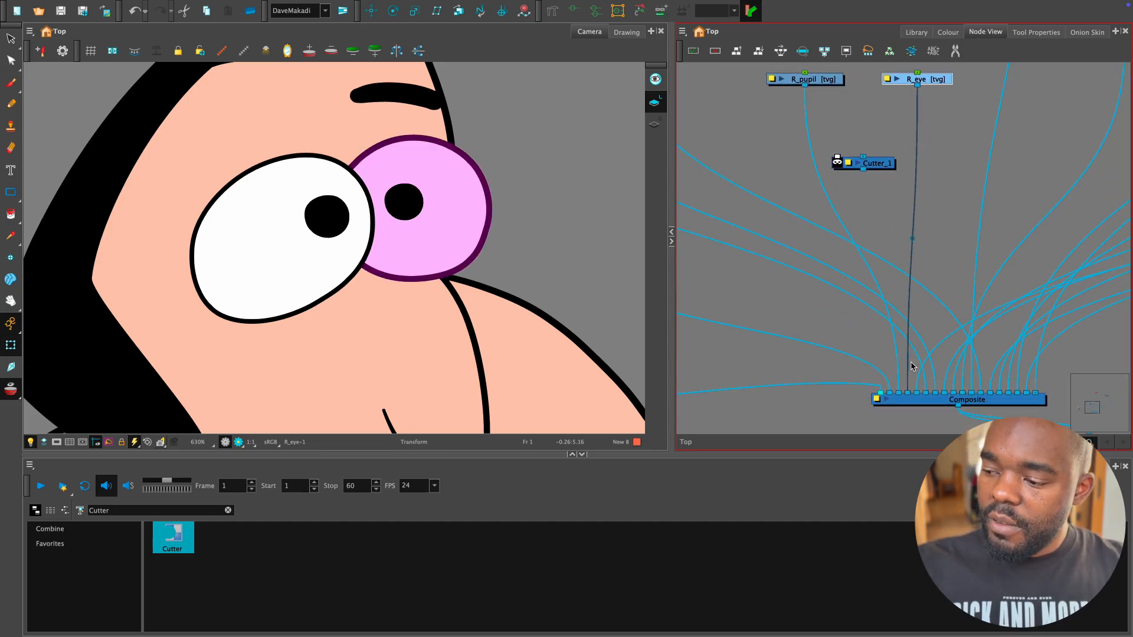
right_click(910, 392)
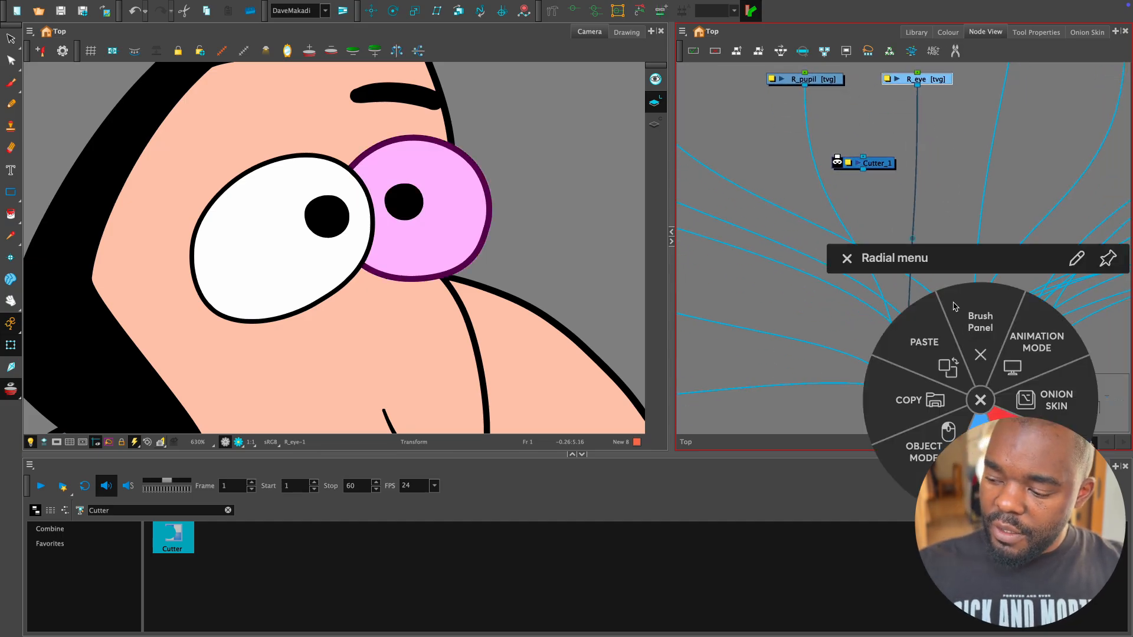
left_click(981, 400)
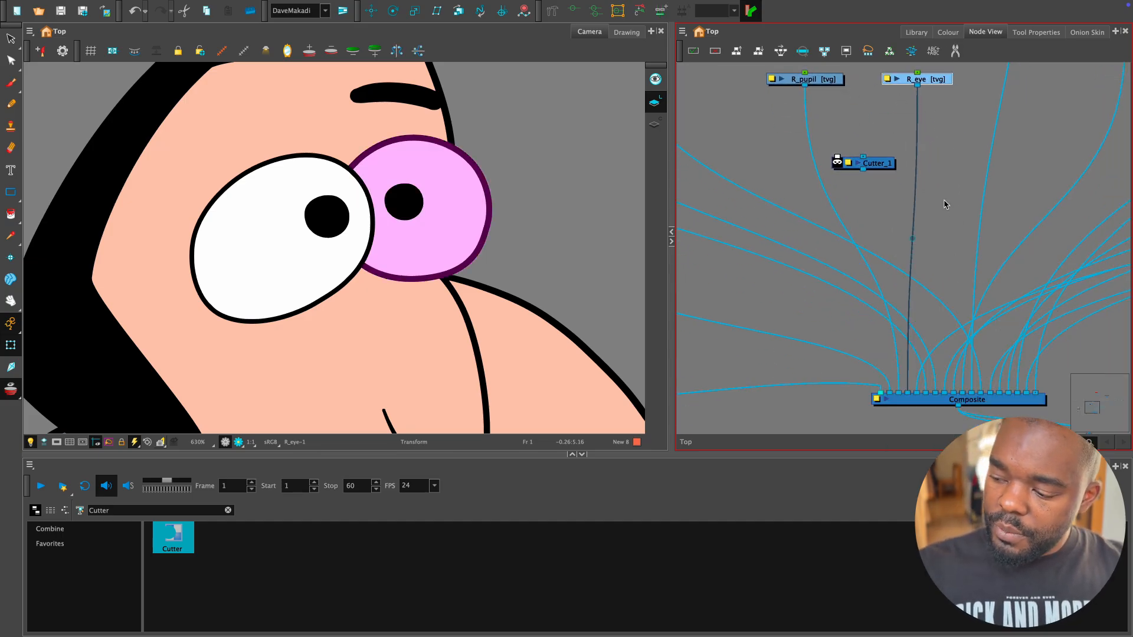
Connect R_eye's output to the matte input of the Cutter_1 node as well.
left_click_drag(918, 87, 912, 138)
left_click(919, 101)
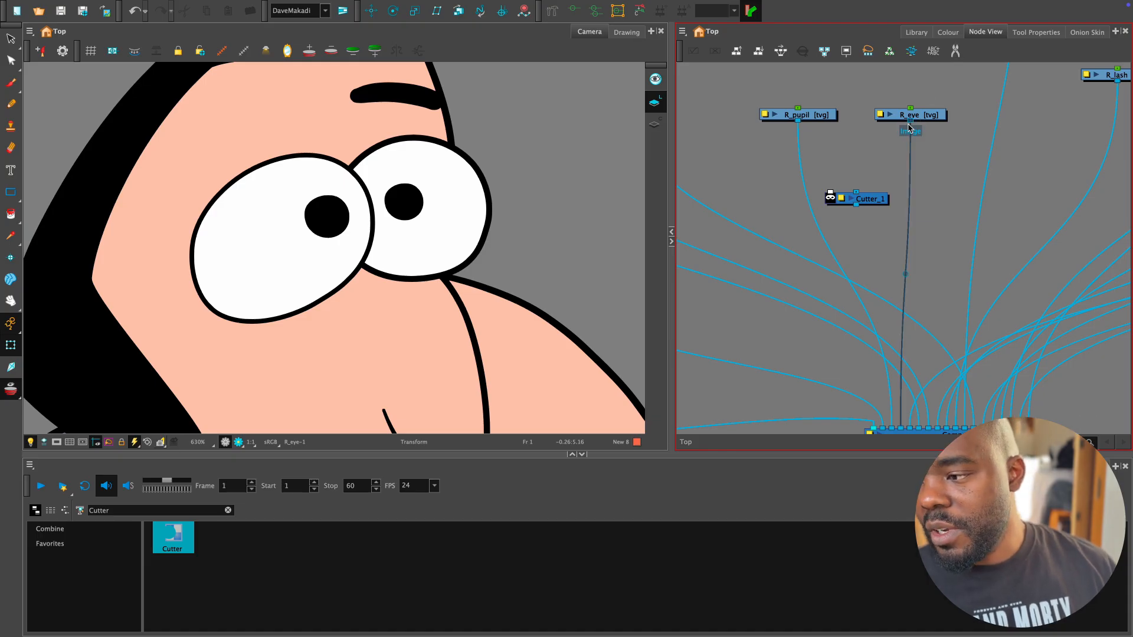
left_click_drag(912, 95, 832, 200)
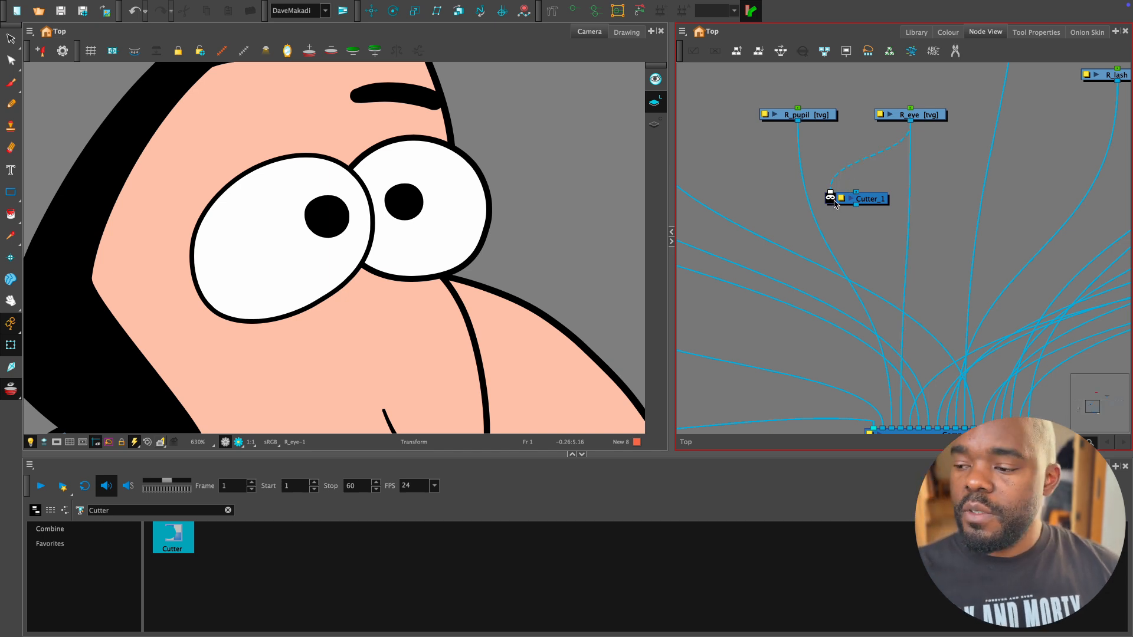
scroll(496, 246, "down", 2)
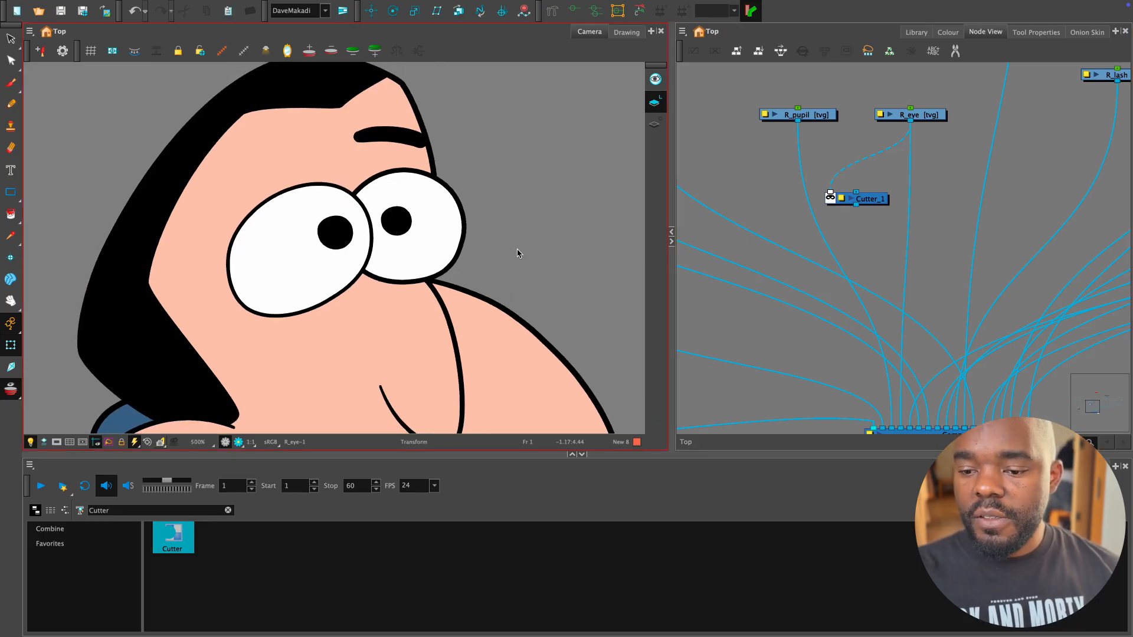
scroll(486, 266, "down", 2)
left_click_drag(497, 264, 508, 231)
scroll(513, 223, "up", 2)
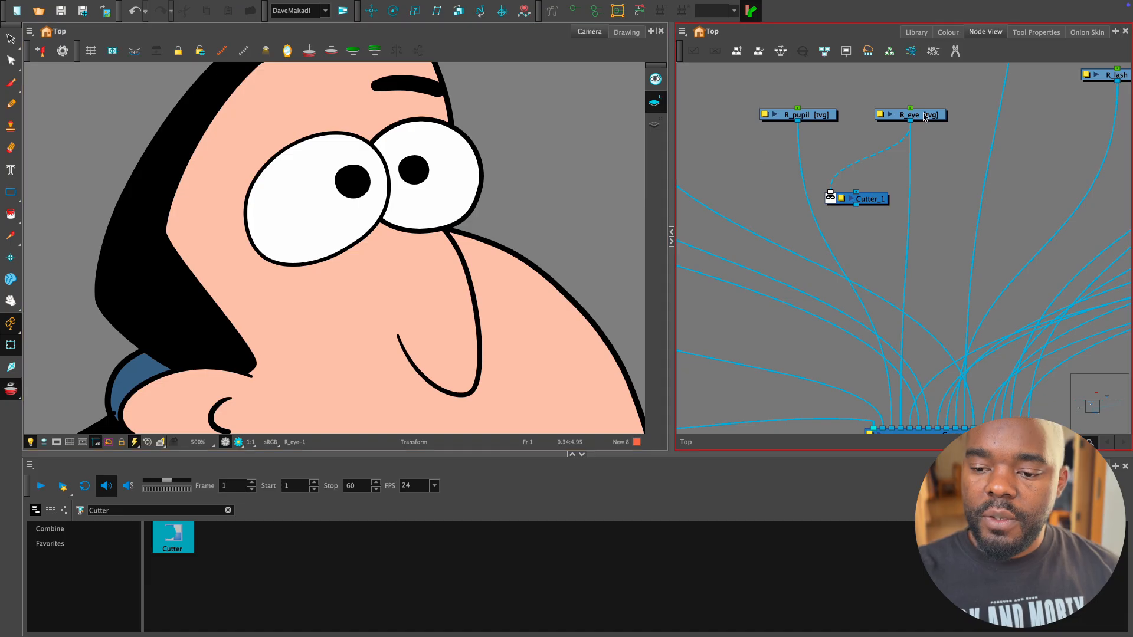
Examine R_eye's outline and fill on its line and colour art layers with the Select tool.
left_click(931, 118)
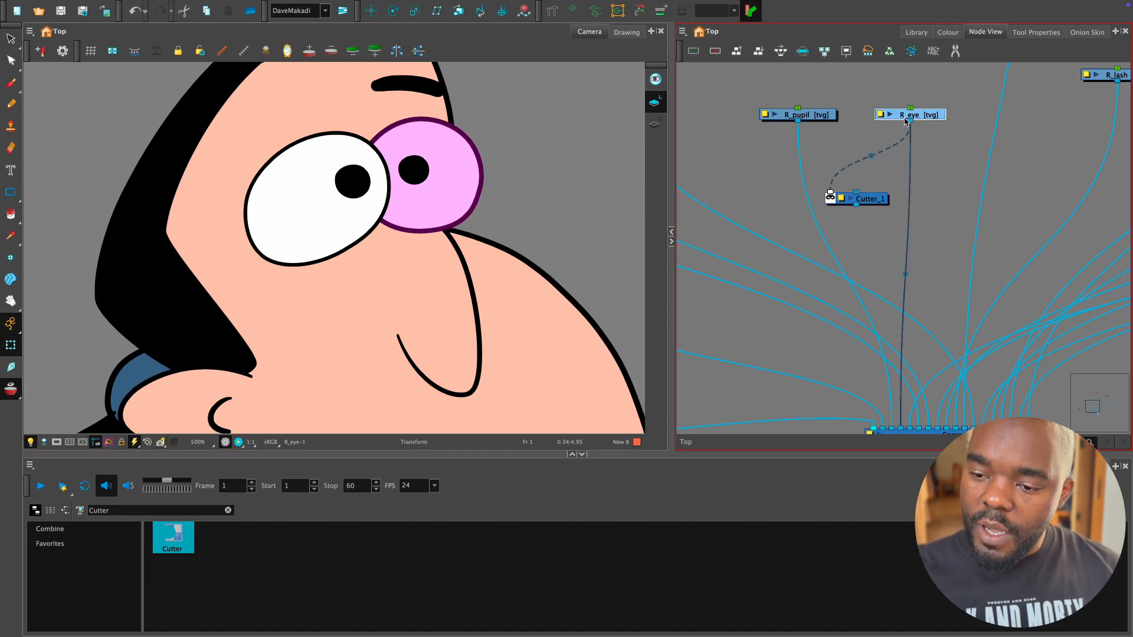
key("alt+s")
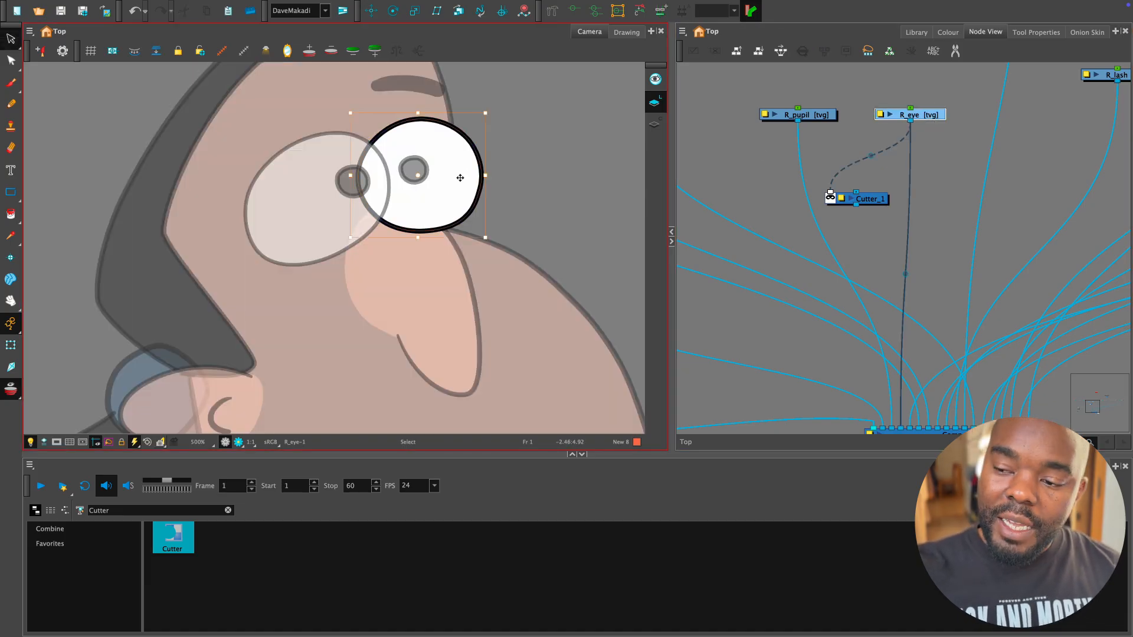
left_click(529, 189)
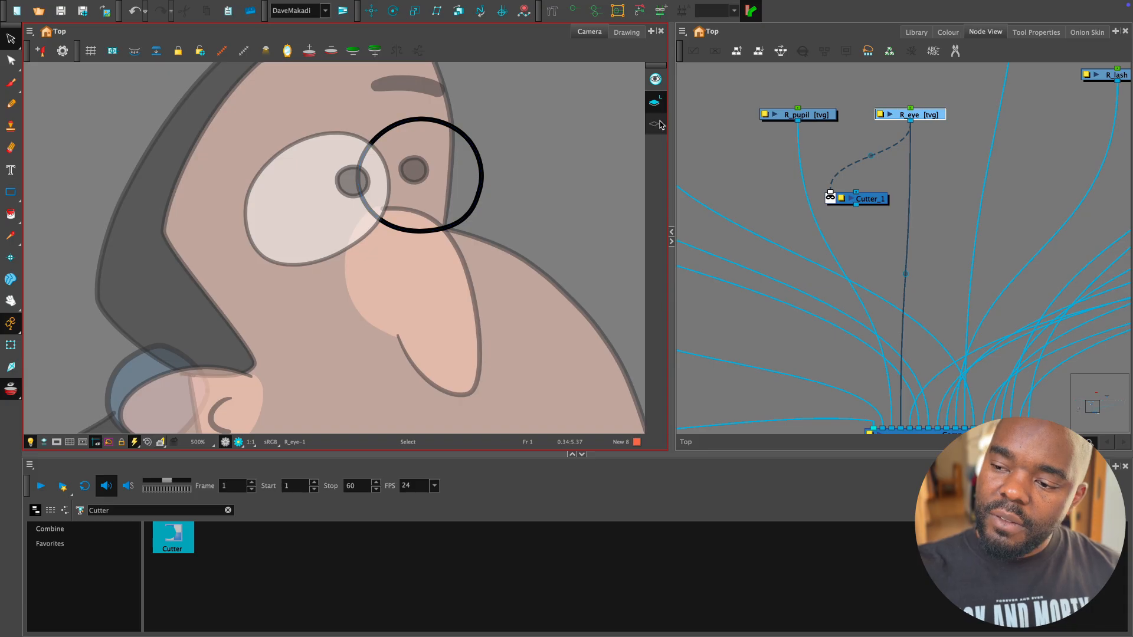
key("ctrl+a")
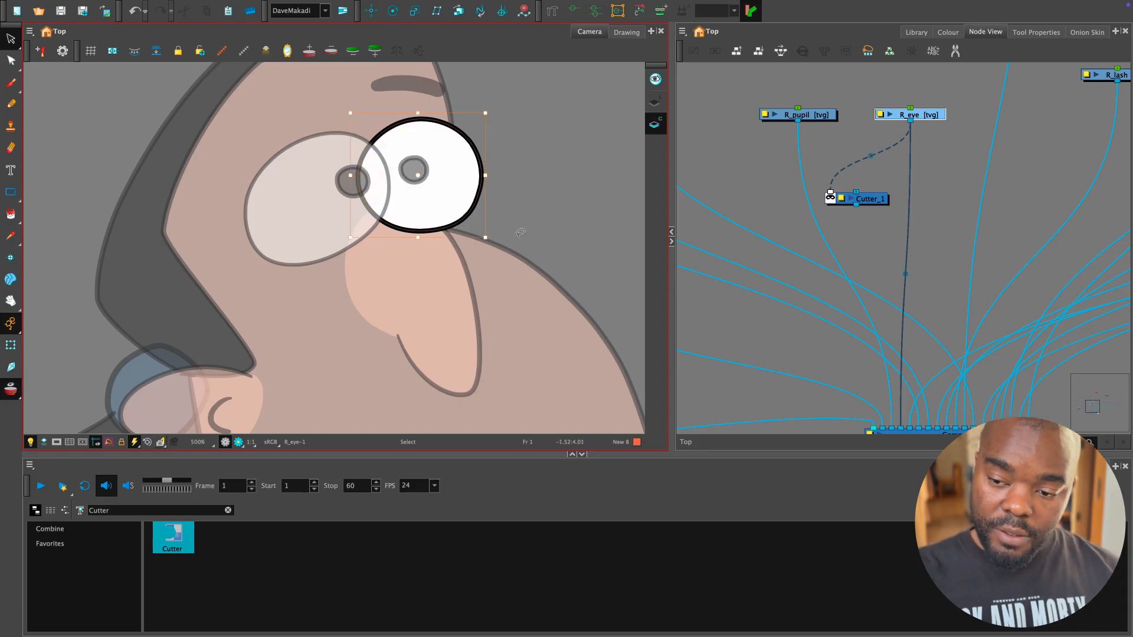
key("shift+t")
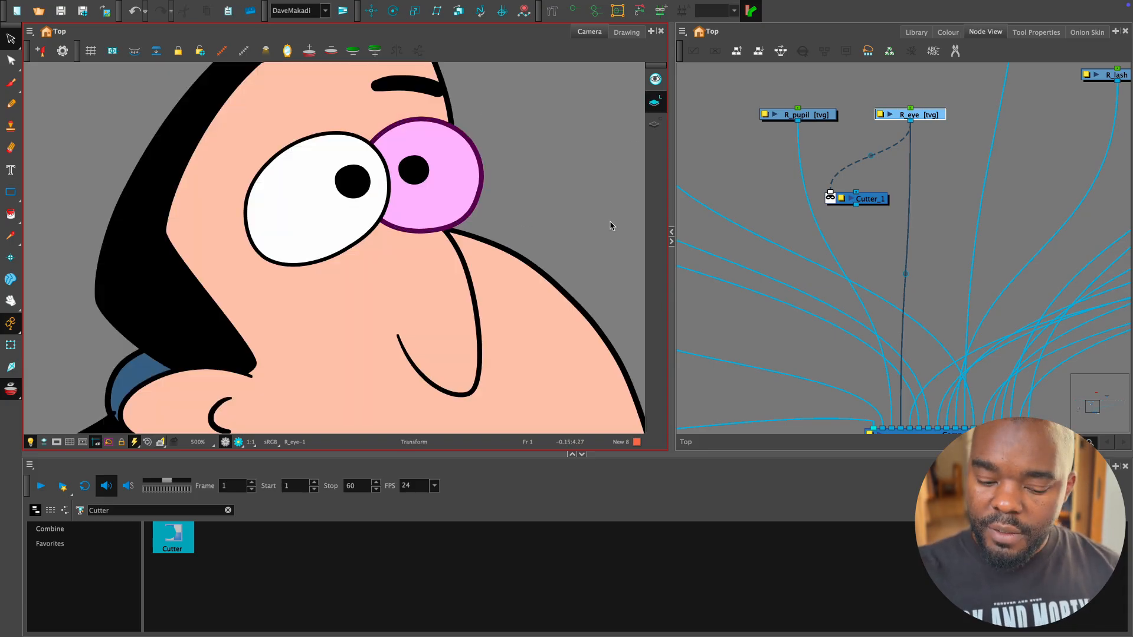
Connect Cutter_1's output to the Composite input just in front of R_eye's and move the Cutter closer beneath R_eye.
left_click(878, 230)
scroll(878, 230, "down", 1)
scroll(860, 184, "down", 1)
left_click_drag(877, 230, 843, 165)
scroll(859, 185, "up", 1)
left_click_drag(827, 118, 826, 354)
left_click(857, 94)
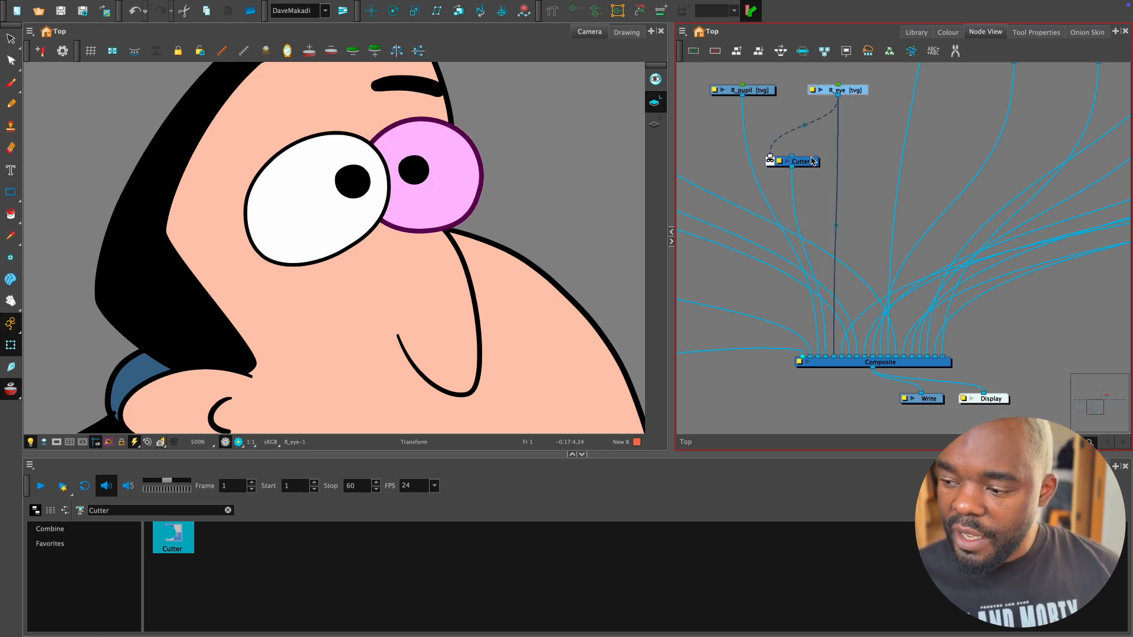
left_click_drag(801, 162, 818, 130)
left_click(860, 93)
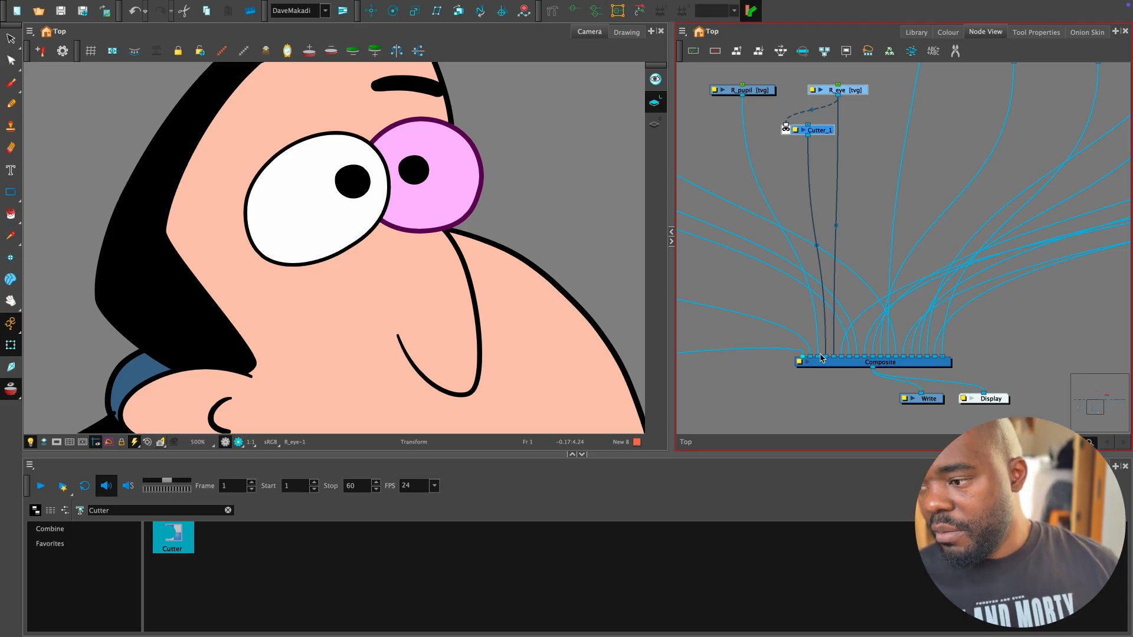
Move R_pupil up above R_eye and connect its output to Cutter_1's image input.
left_click_drag(848, 146, 865, 256)
key("2")
left_click(868, 236)
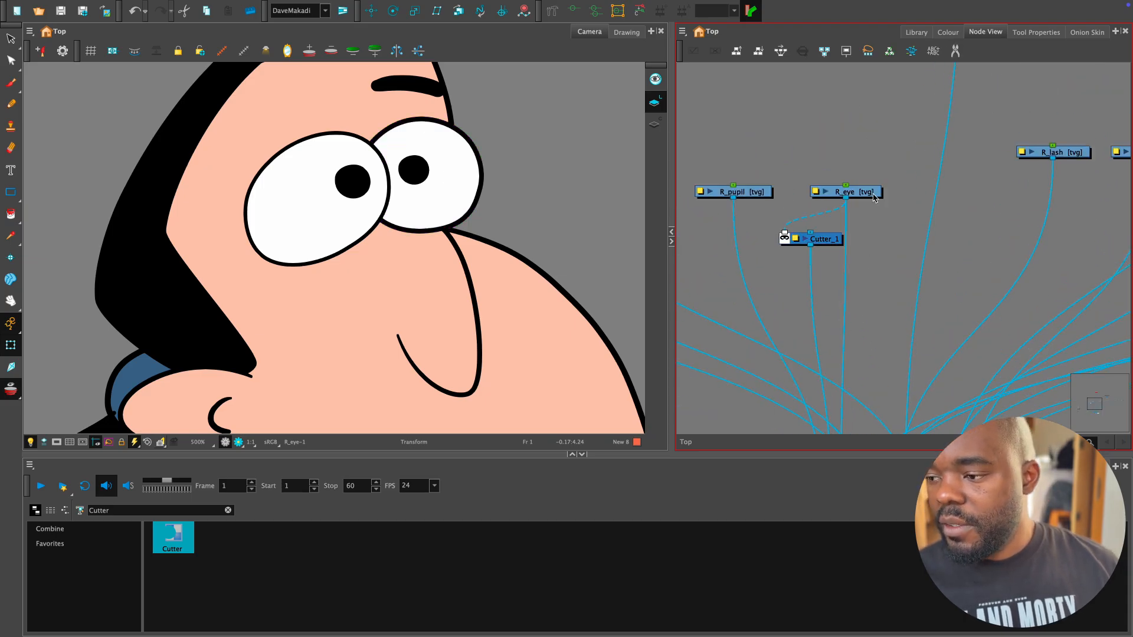
left_click(850, 192)
left_click_drag(760, 191, 769, 117)
left_click_drag(752, 172, 807, 138)
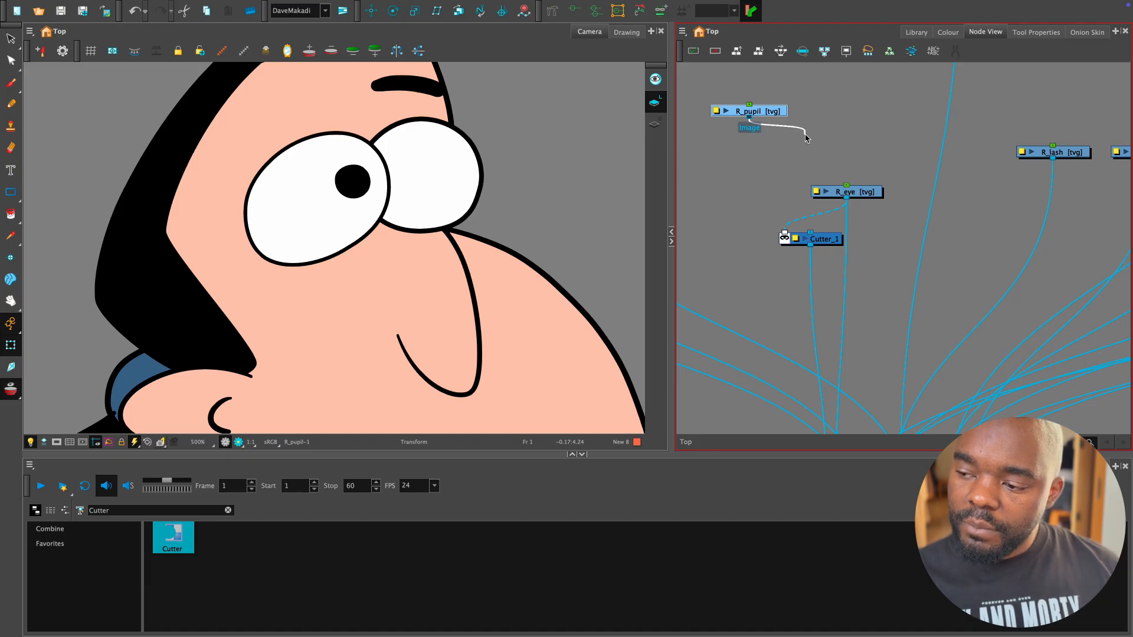
left_click_drag(807, 138, 810, 235)
left_click(840, 140)
left_click_drag(813, 125, 900, 168)
key("1")
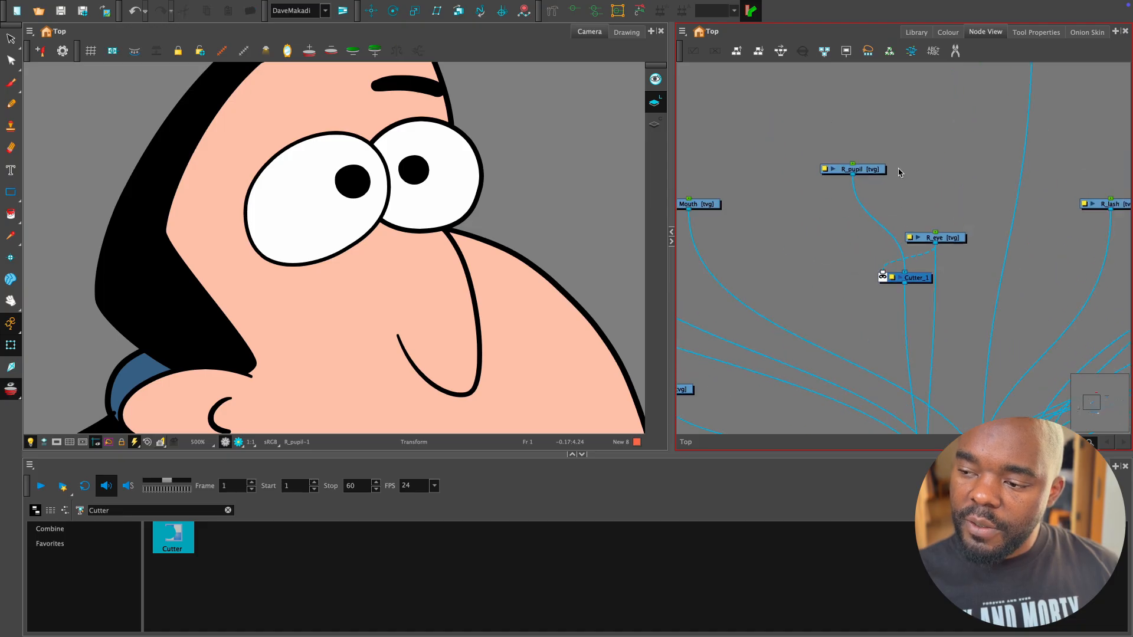
Set R_pupil's embedded pivot option to Apply Embedded Pivot on Parent Peg.
key("2")
left_click(872, 158)
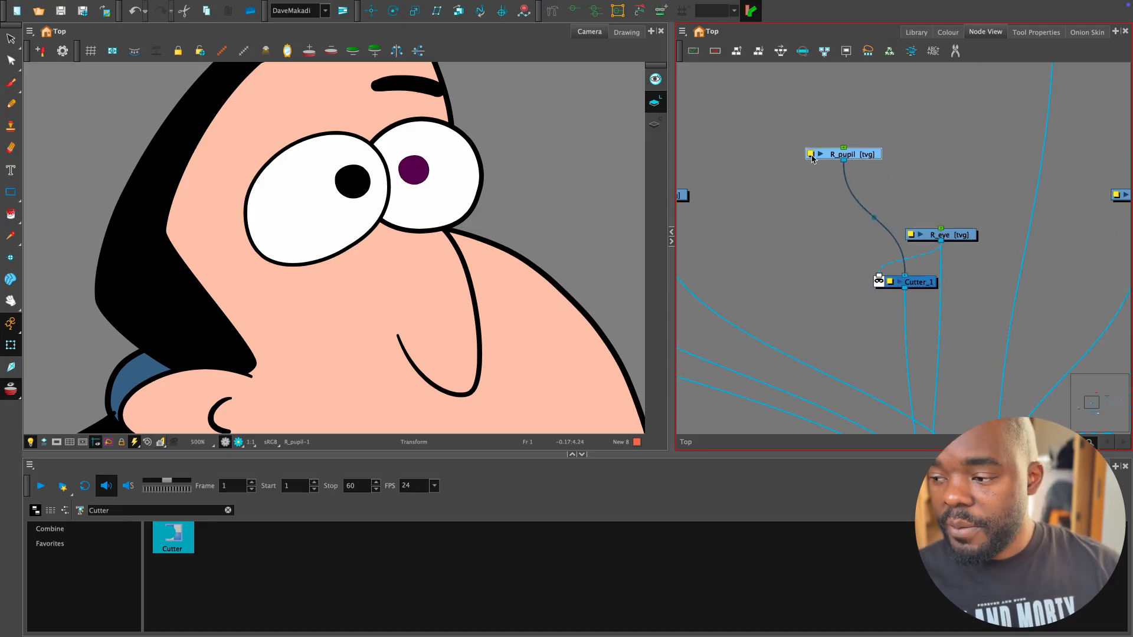
left_click(811, 154)
left_click(625, 494)
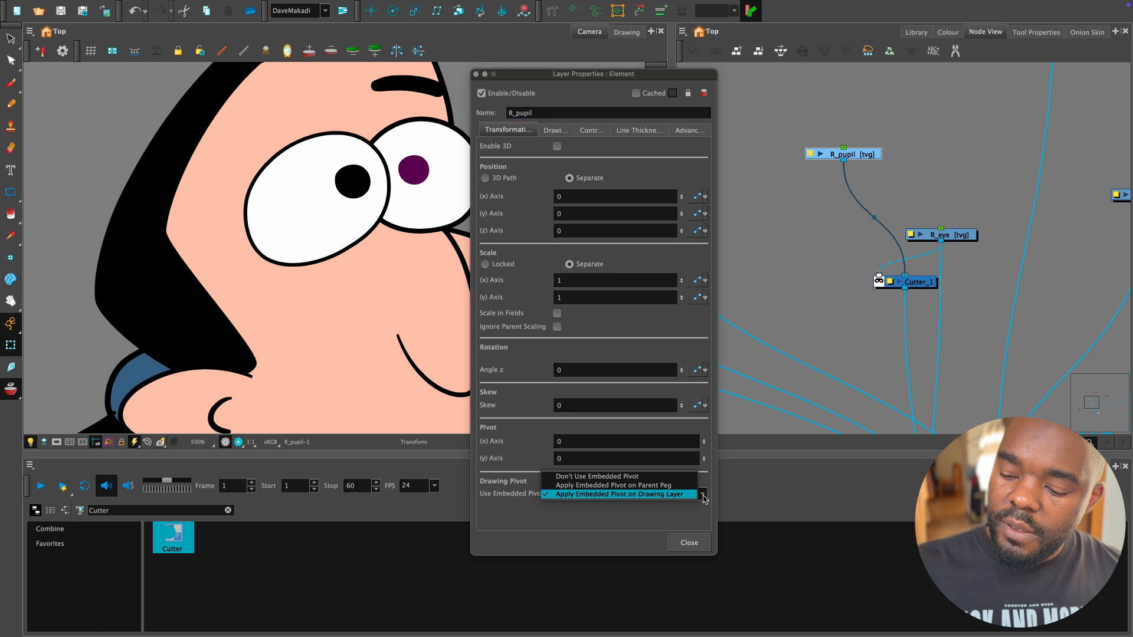
left_click(626, 483)
left_click(689, 542)
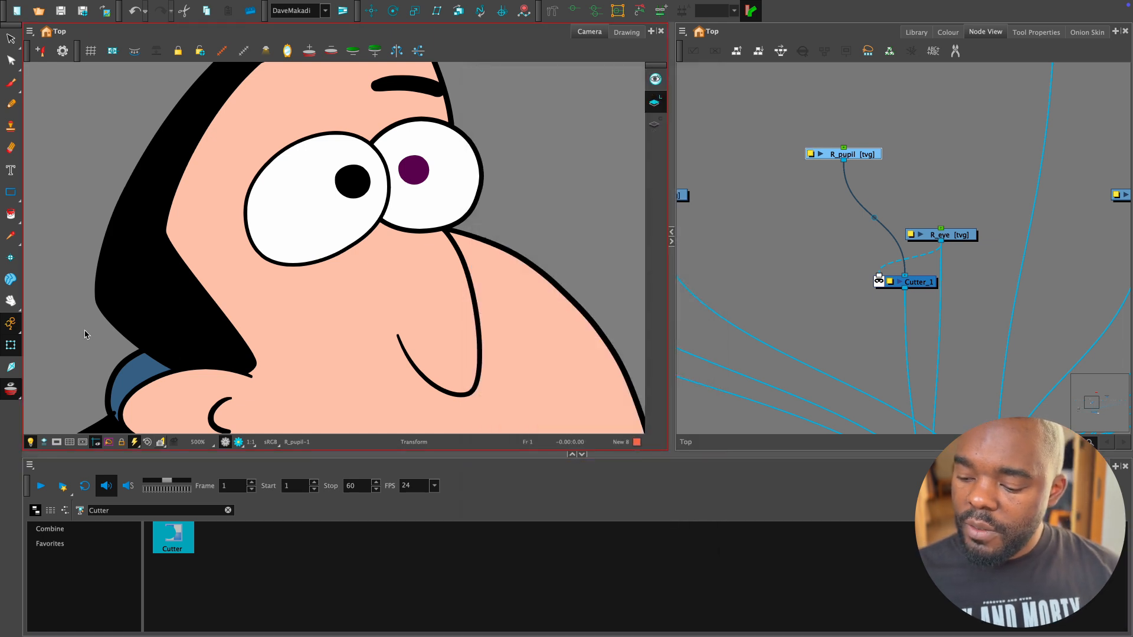
Place the drawing pivot at the centre of the right pupil and return to the Transform tool.
left_click(11, 257)
left_click(413, 170)
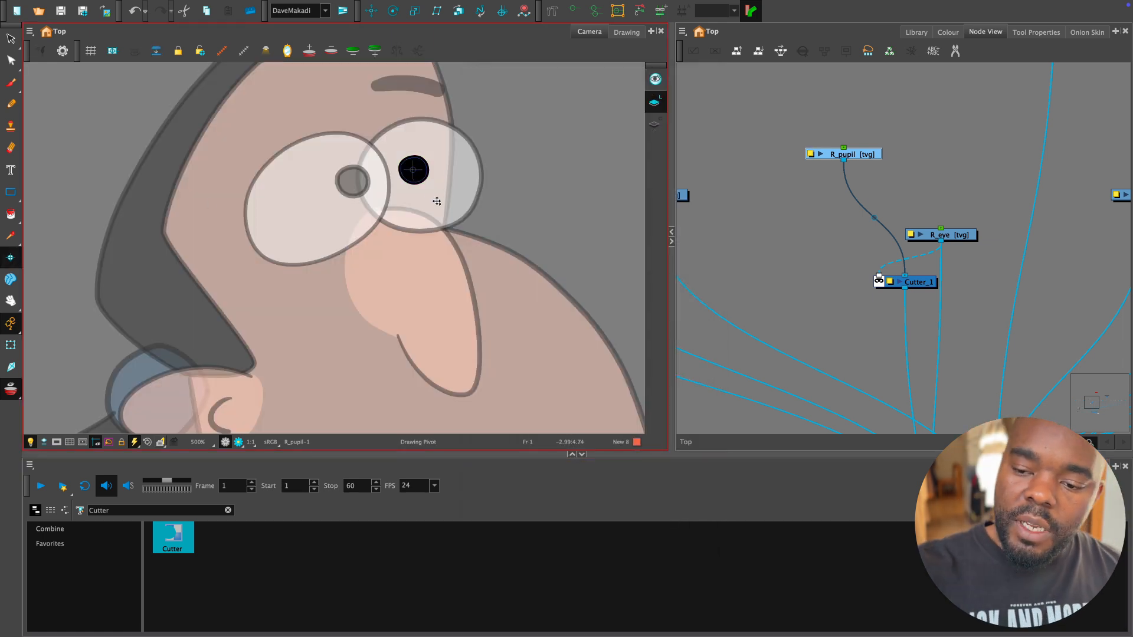
key("shift+t")
Add a parent peg above the R_pupil node and clear the selection.
left_click_drag(873, 114, 860, 170)
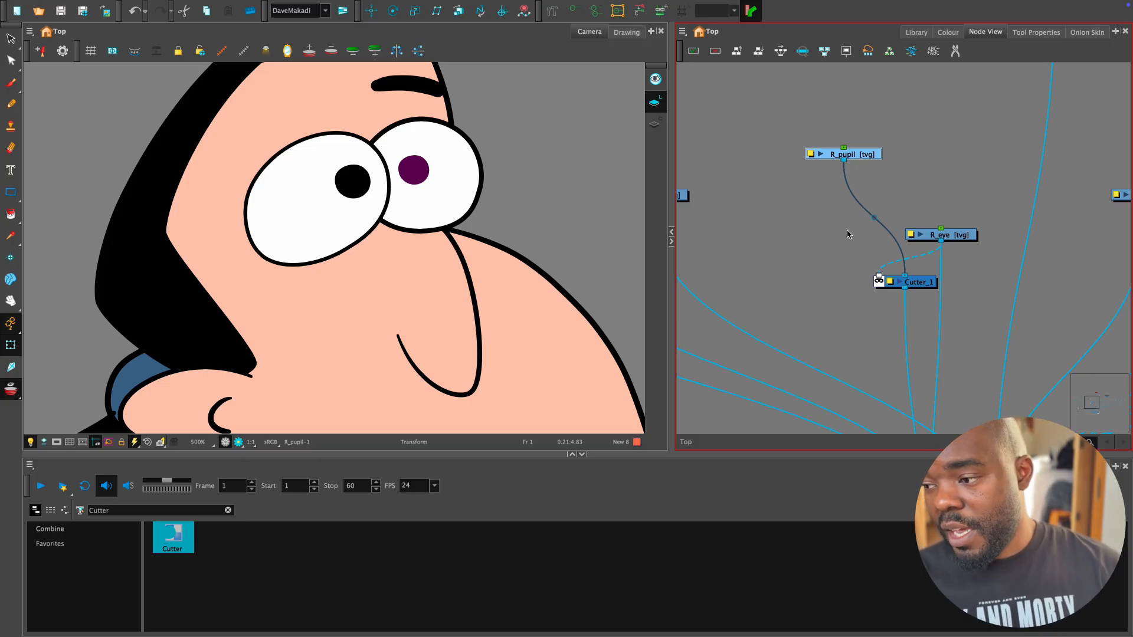
key("ctrl+p")
left_click_drag(854, 87, 863, 128)
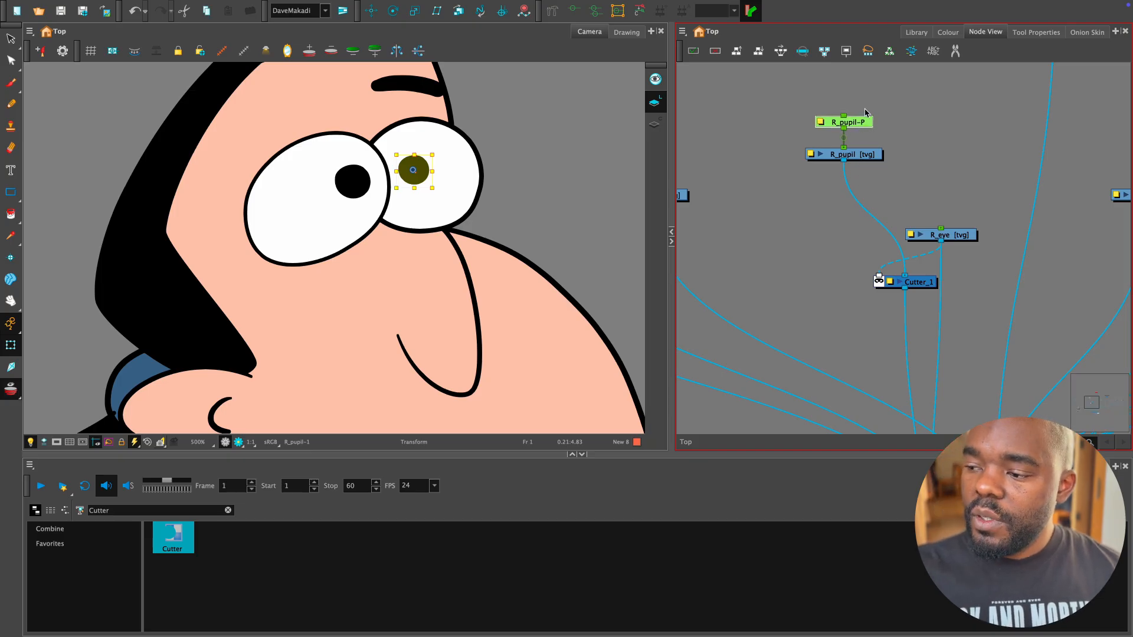
scroll(856, 141, "up", 5)
left_click(893, 192)
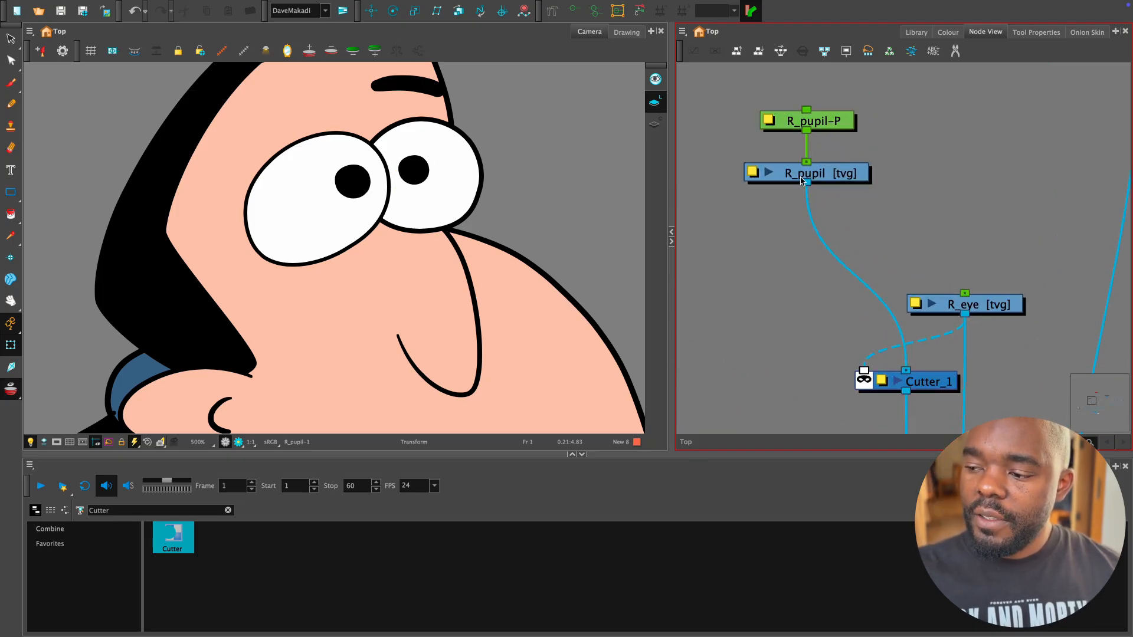
left_click(793, 174)
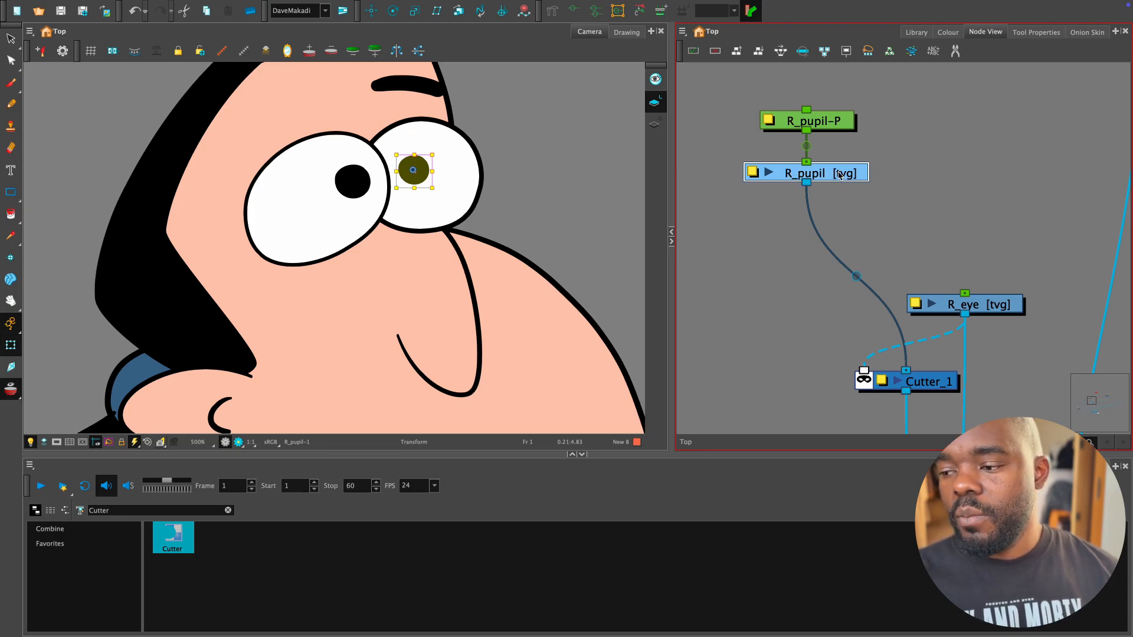
key("1")
left_click_drag(860, 190, 869, 231)
left_click_drag(892, 195, 835, 245)
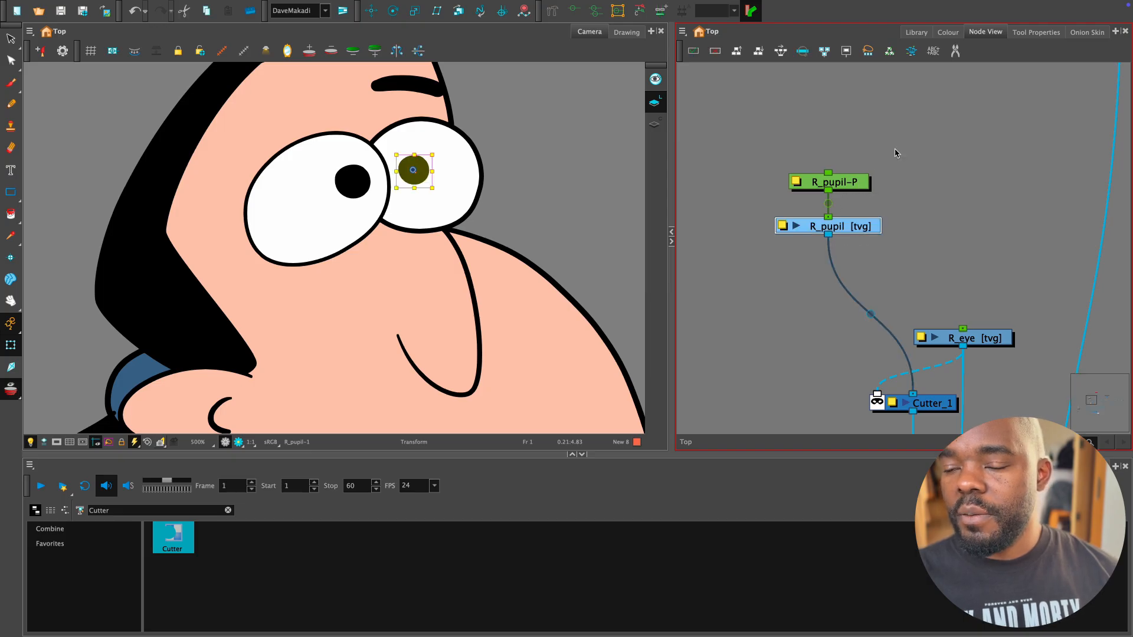
key("1")
key("2")
left_click(909, 217)
left_click(866, 222)
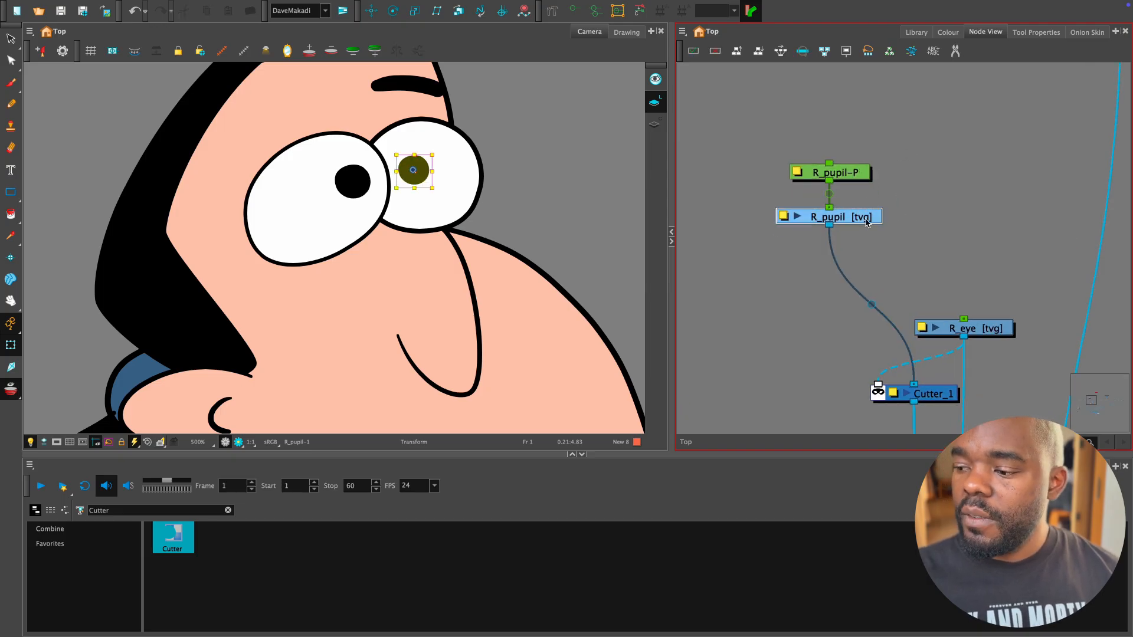
key("1")
key("1")
left_click_drag(869, 226, 848, 205)
key("1")
key("1")
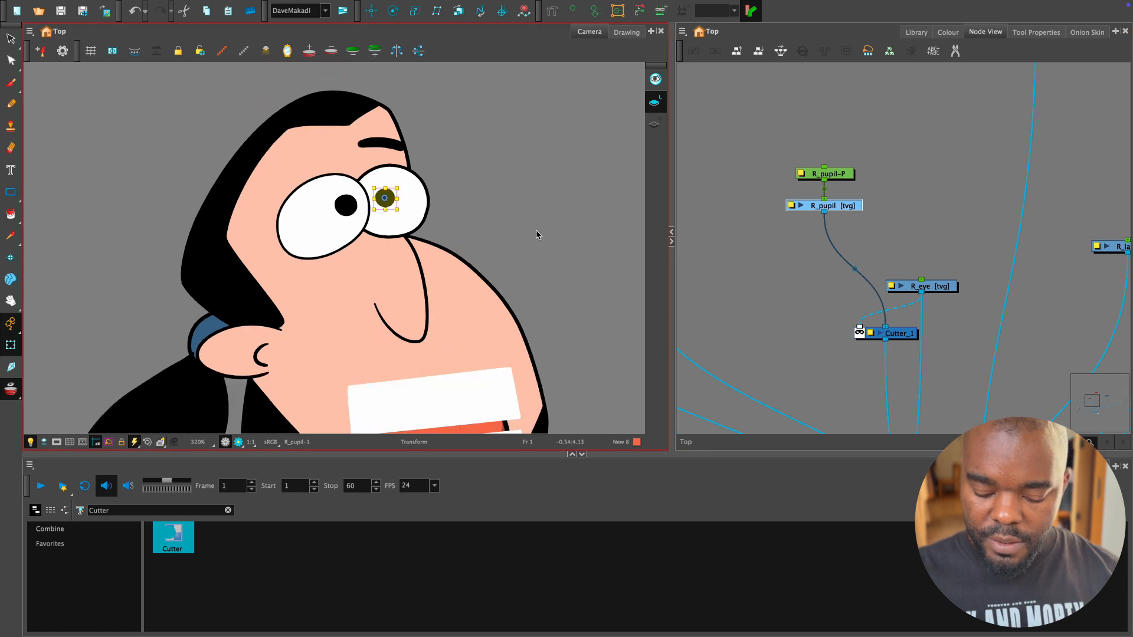
Show the Timeline, select both pupils in the drawing and move them down past the lower edges of the eyes to test the Cutters.
left_click(536, 234)
key("2")
key("2")
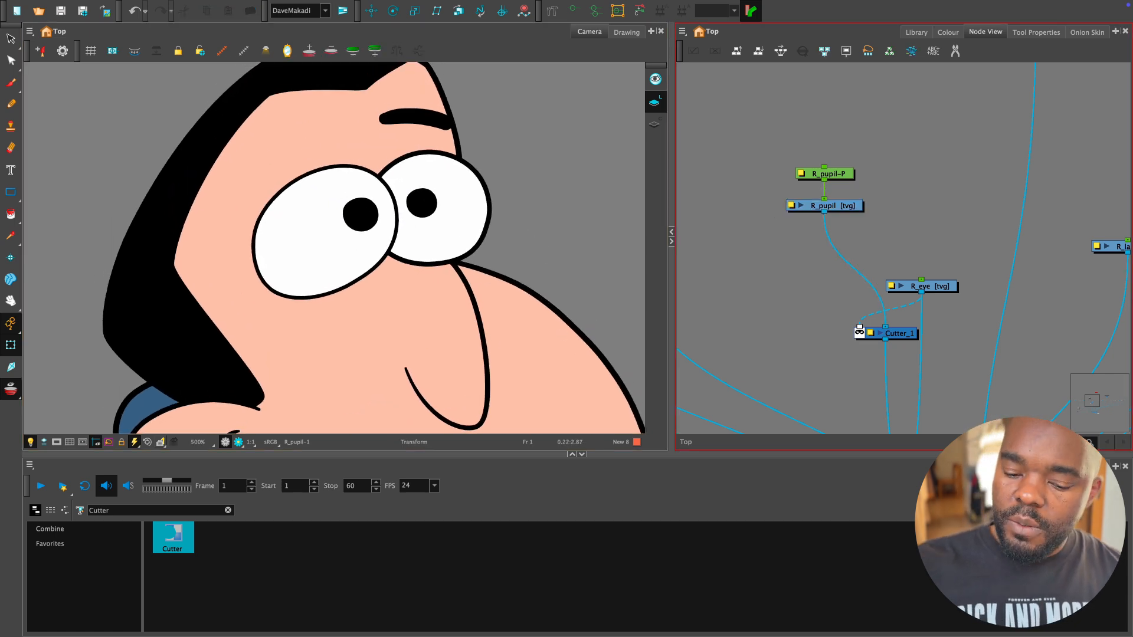
left_click(1040, 466)
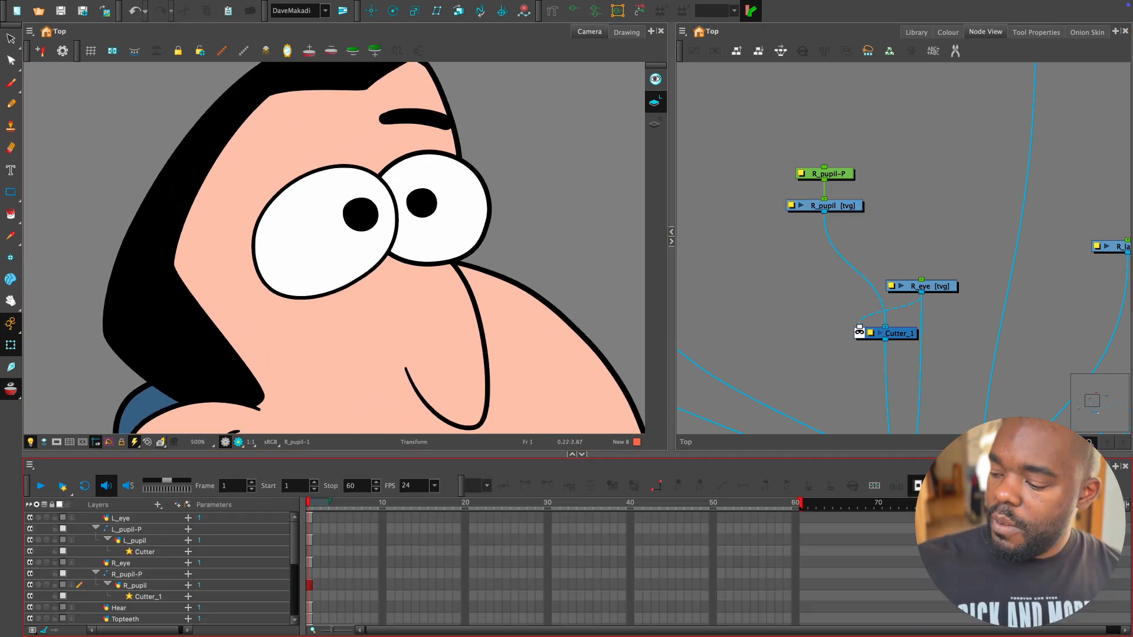
left_click(424, 204)
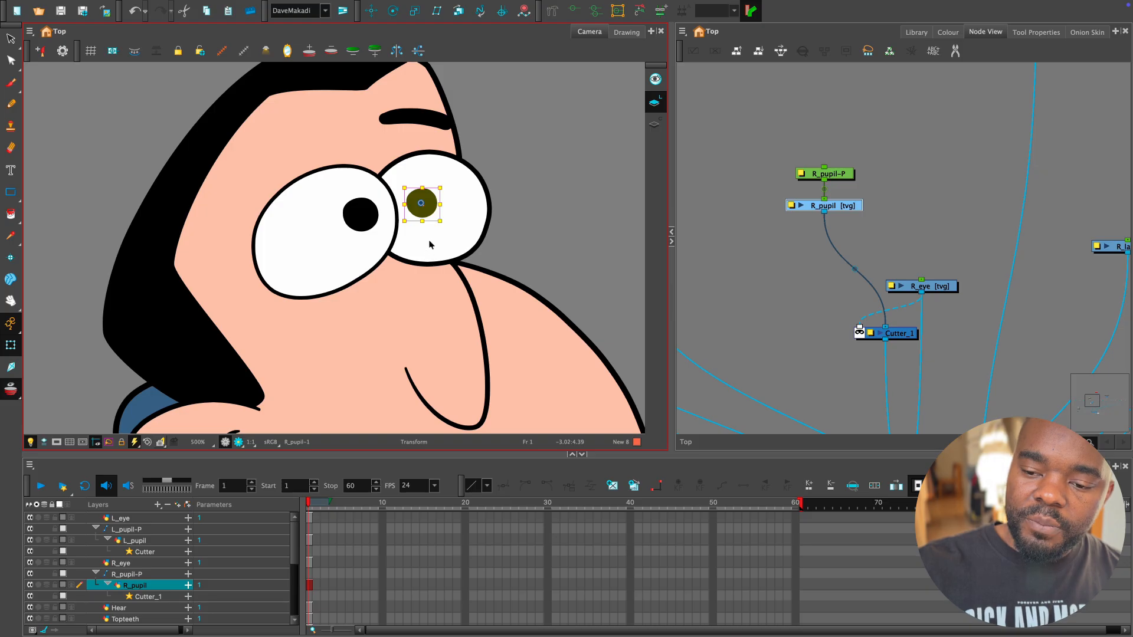
left_click(361, 218, "shift")
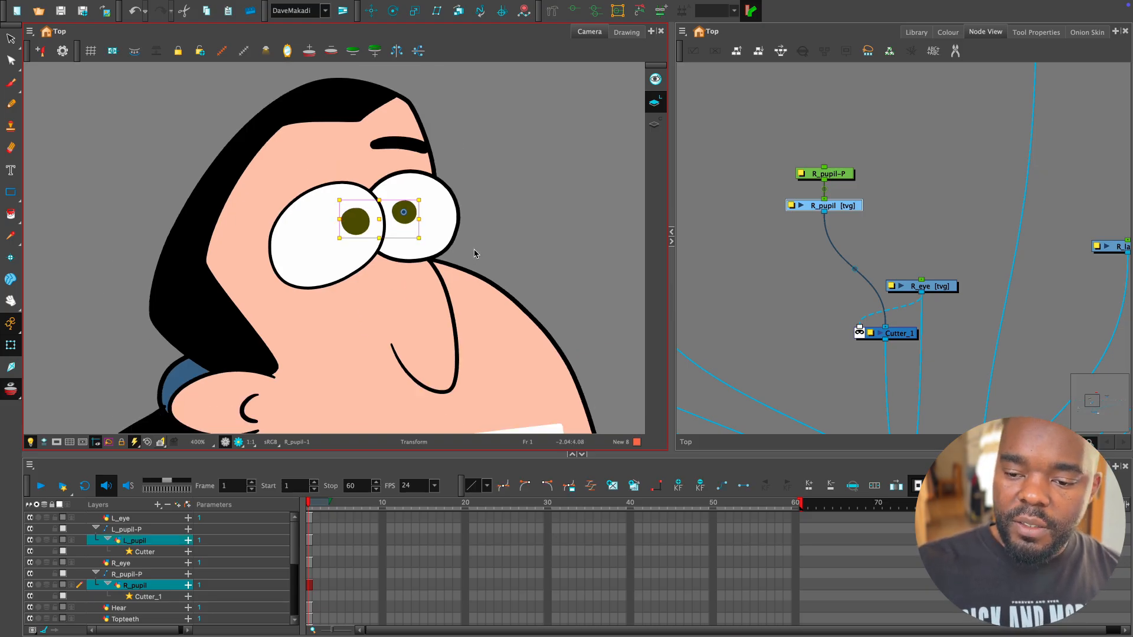
left_click_drag(421, 205, 417, 263)
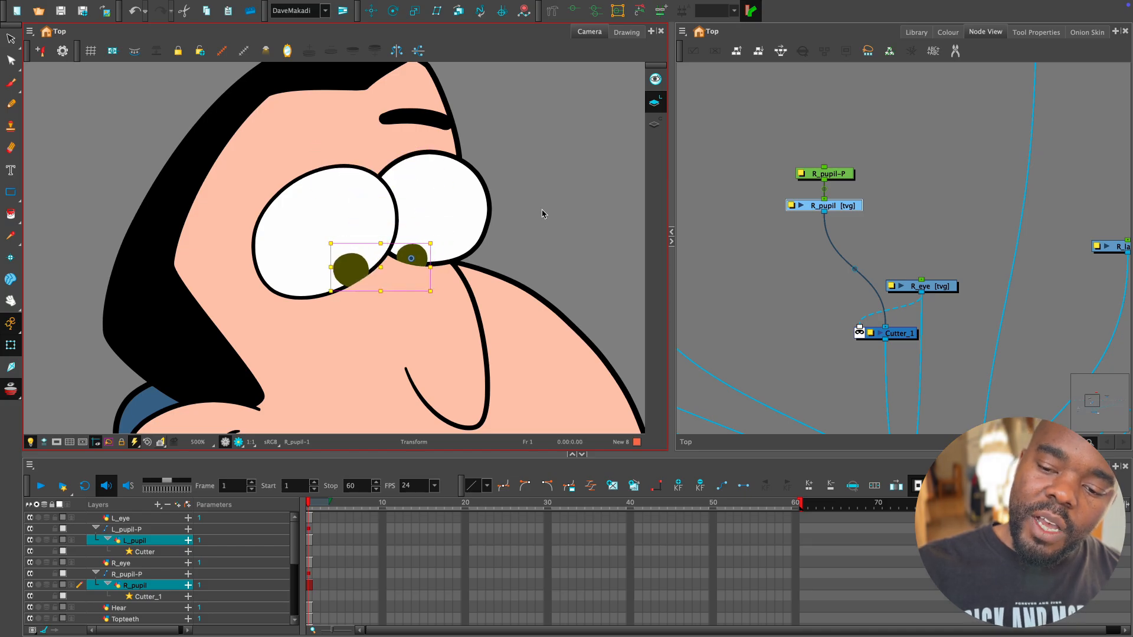
Clear the selection and examine how both pupils are masked at the lower edges of the eyes.
left_click(571, 235)
key("1")
key("1")
key("1")
key("1")
key("2")
key("2")
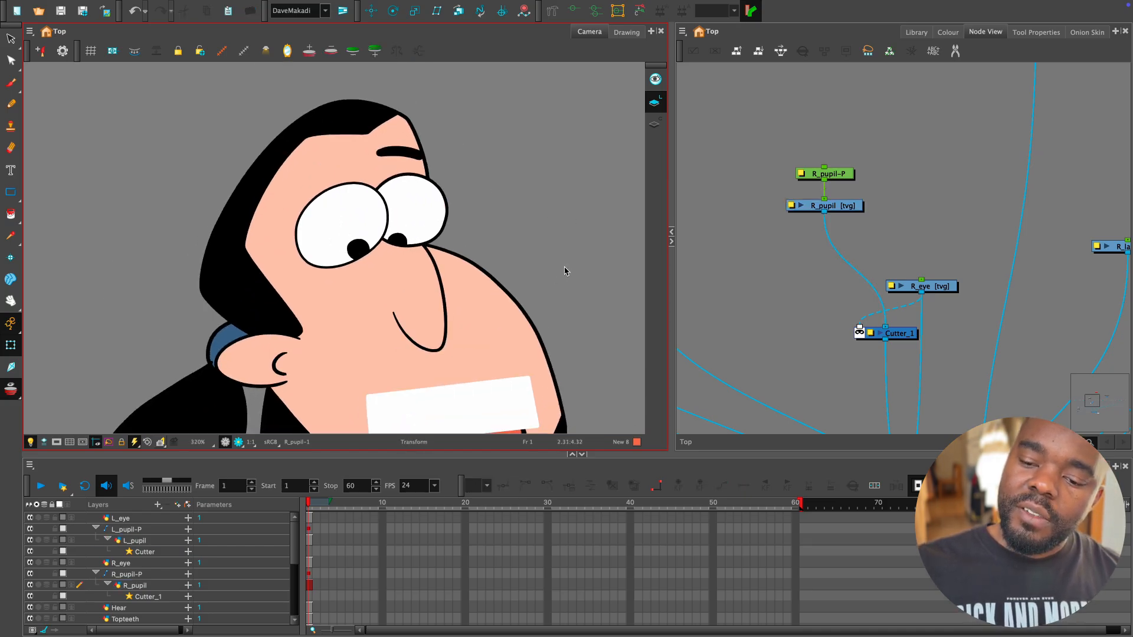
key("2")
key("2")
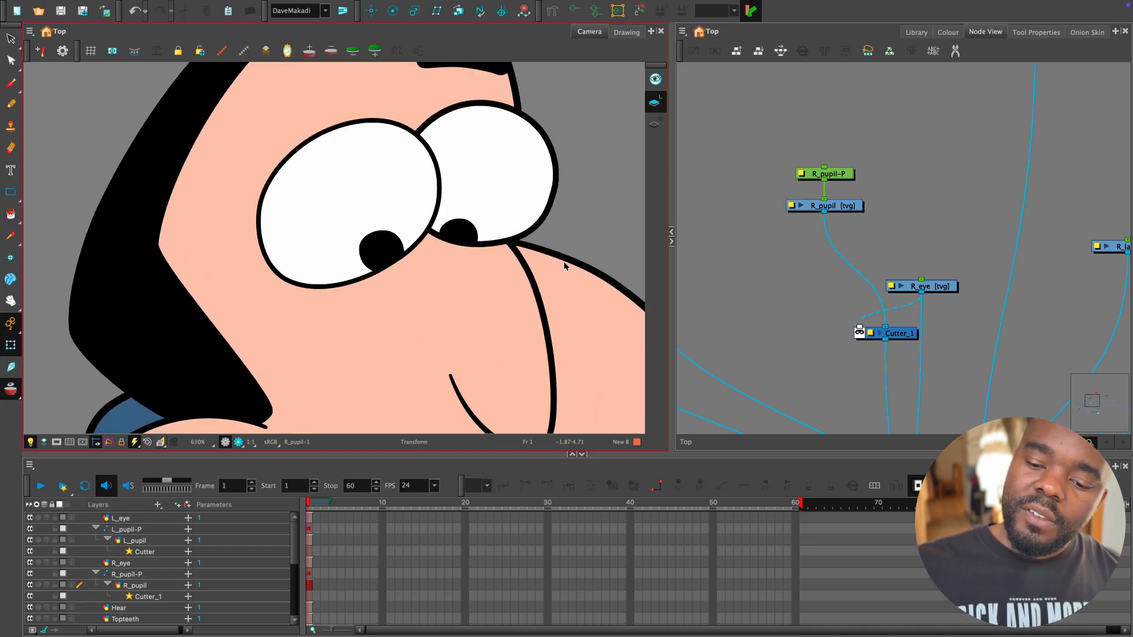
Undo the downward test move of both pupils.
key("ctrl+z")
key("ctrl+z")
left_click(584, 196)
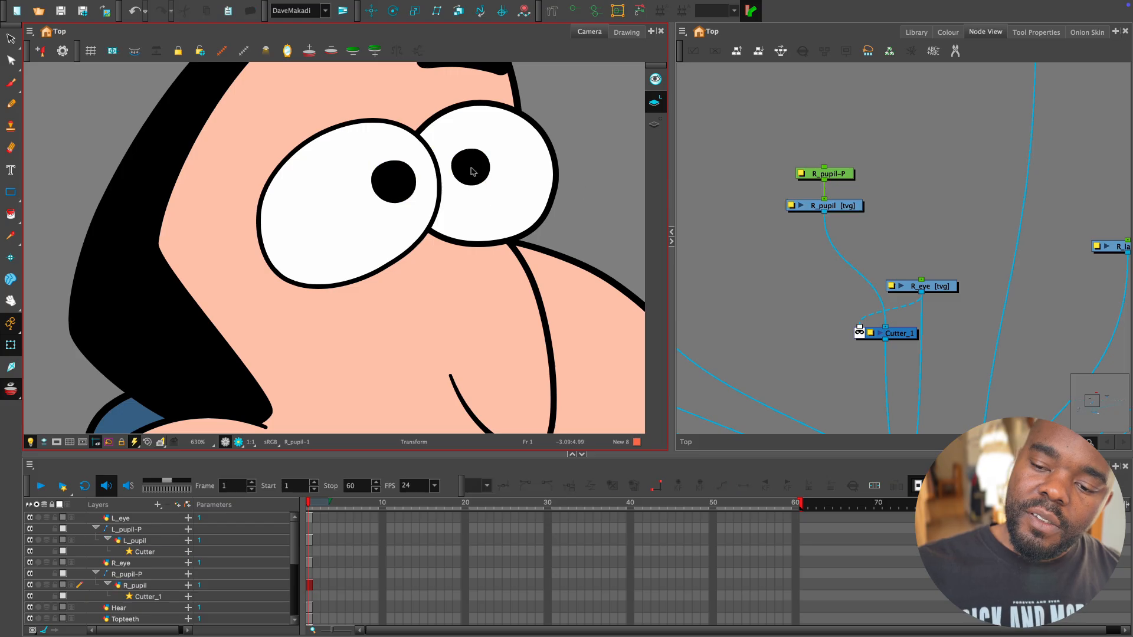
Move each pupil separately past the lower-right edge of its eye to test its Cutter.
left_click(473, 170)
left_click_drag(479, 160, 531, 215)
left_click(394, 181)
left_click_drag(393, 181, 414, 242)
left_click(583, 207)
Select both pupils together, try moving them up inside the eyes, and undo that move.
left_click(510, 225)
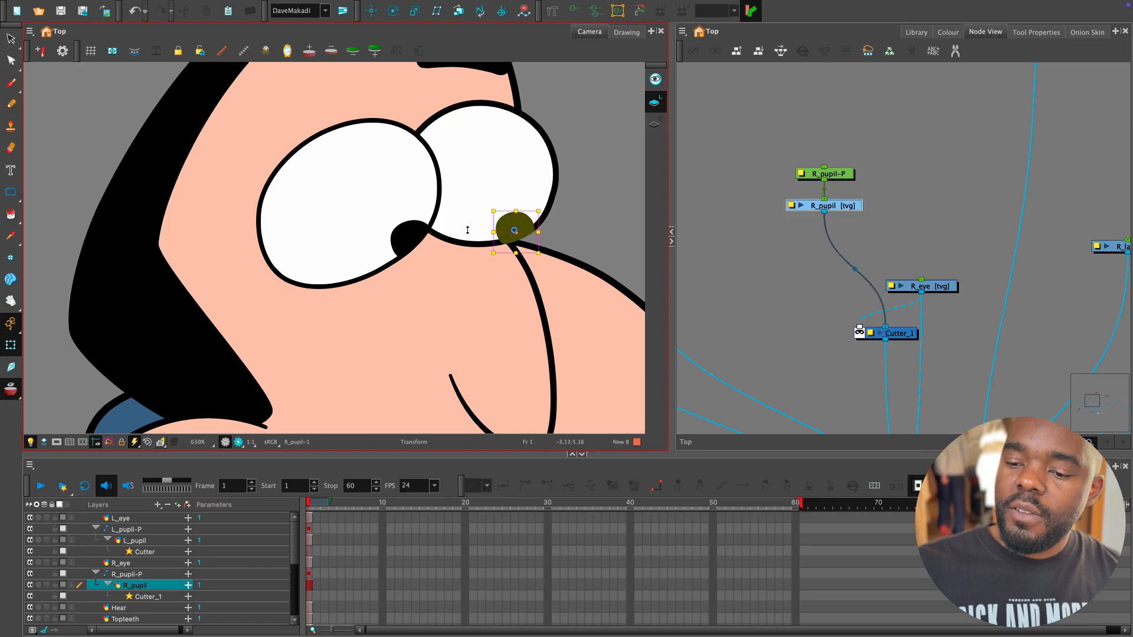
left_click(414, 237, "shift")
left_click_drag(511, 225, 477, 138)
key("ctrl+z")
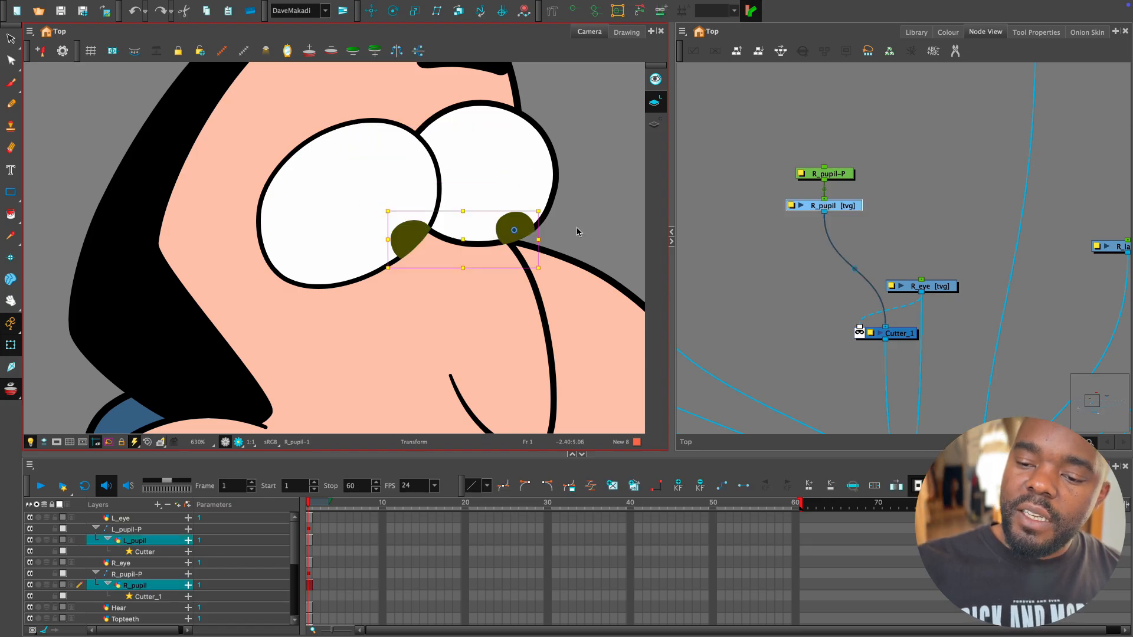
Undo the separate test moves of the two pupils and clear the selection.
left_click(578, 236)
key("ctrl+z")
key("ctrl+z")
key("ctrl+z")
key("ctrl+z")
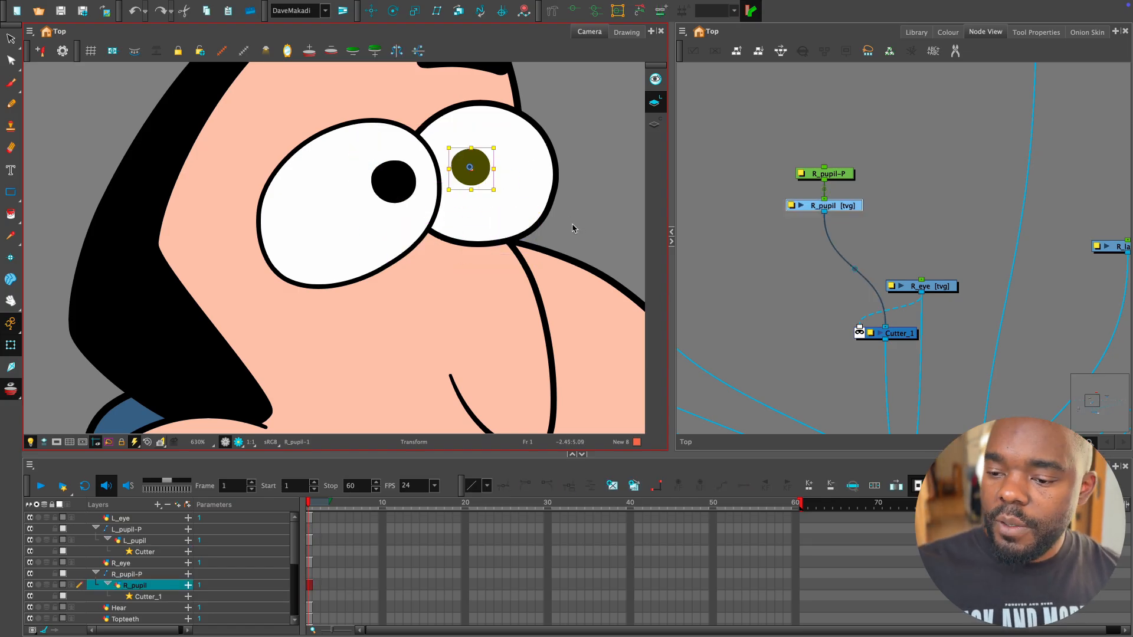
left_click(576, 232)
Examine the character's mouth area and select the upper teeth in the Camera view.
key("1")
key("1")
key("1")
key("1")
key("1")
left_click_drag(551, 313, 550, 252)
key("2")
key("2")
key("space")
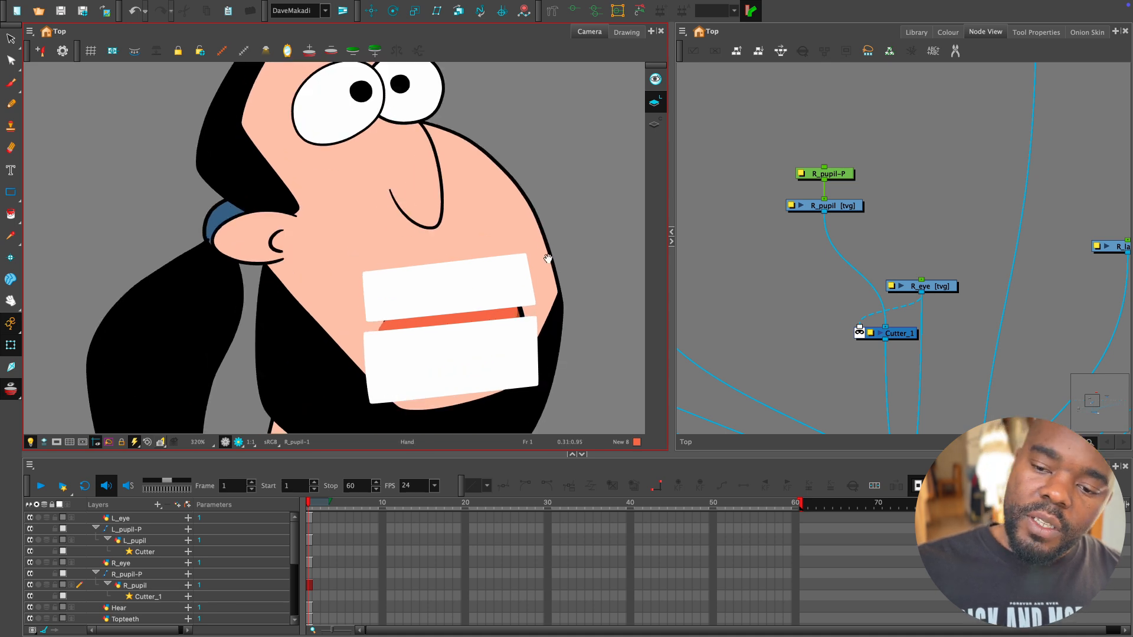
key("2")
key("1")
key("1")
key("space")
key("2")
key("1")
key("2")
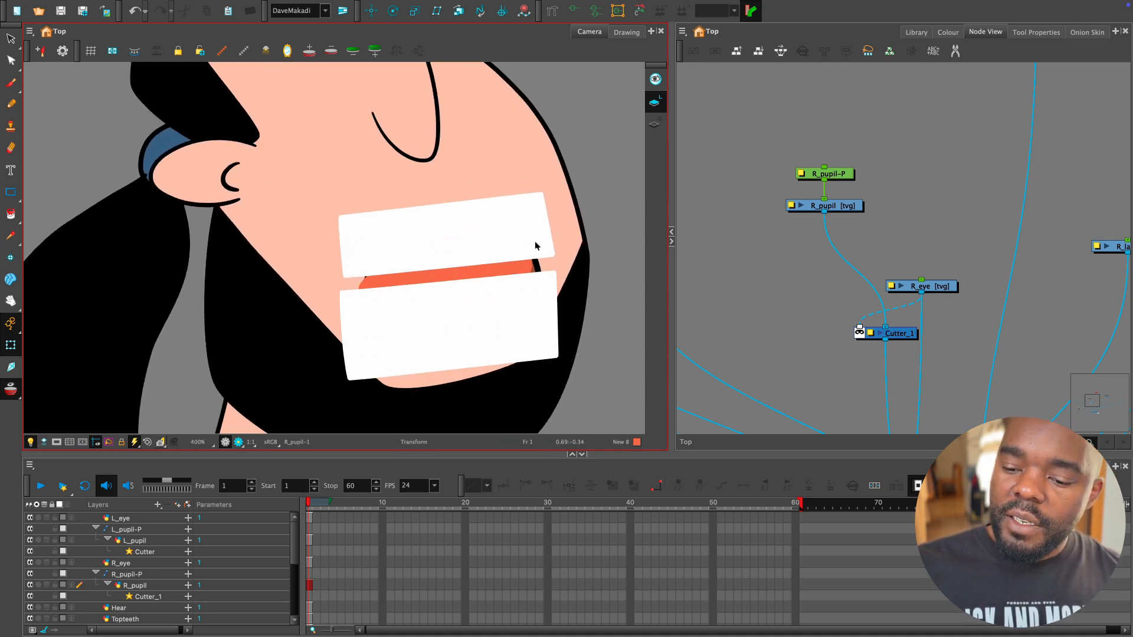
left_click(530, 244)
key("1")
key("1")
key("2")
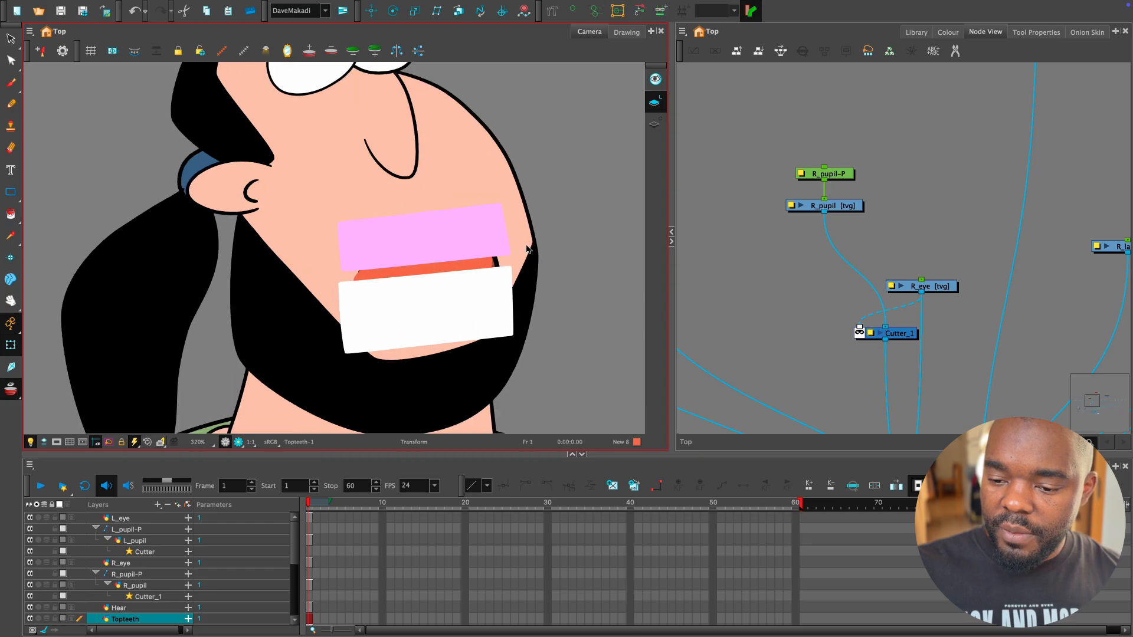
Locate the teeth and mouth nodes in the network and move the Mouth node up above Bottomteeth.
left_click(799, 225)
key("1")
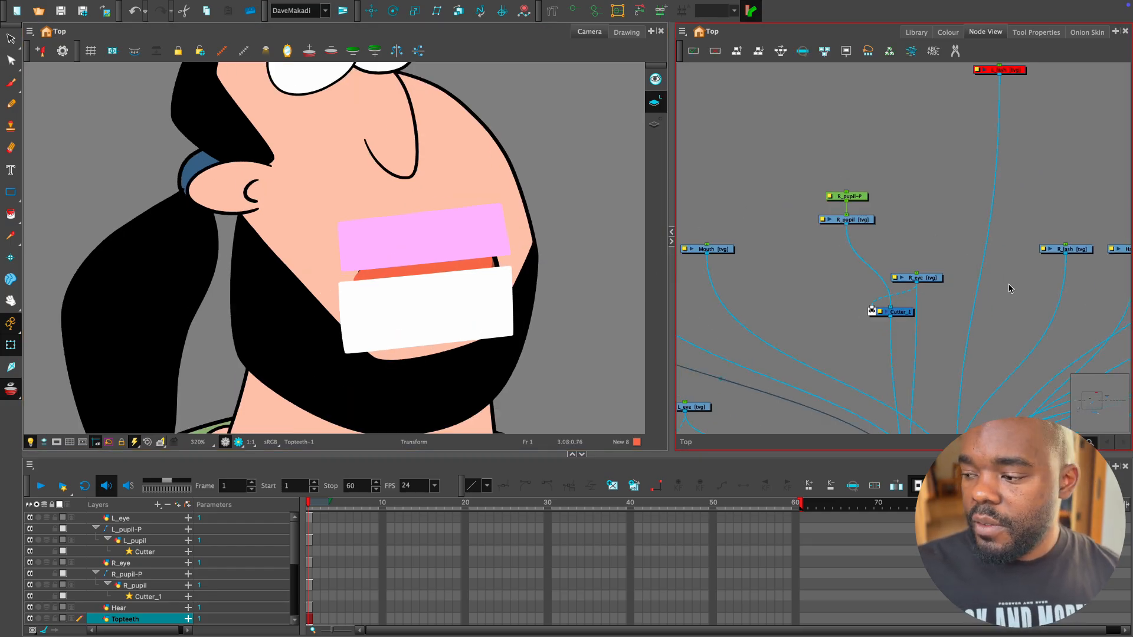
key("1")
key("2")
key("2")
key("2")
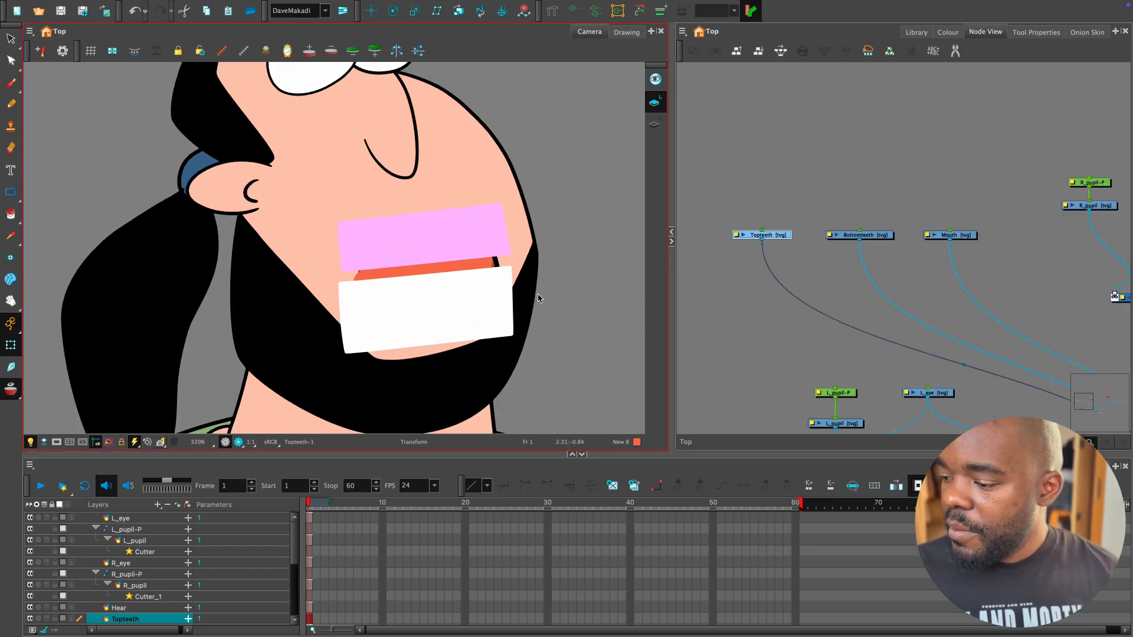
left_click(492, 300)
left_click(880, 239)
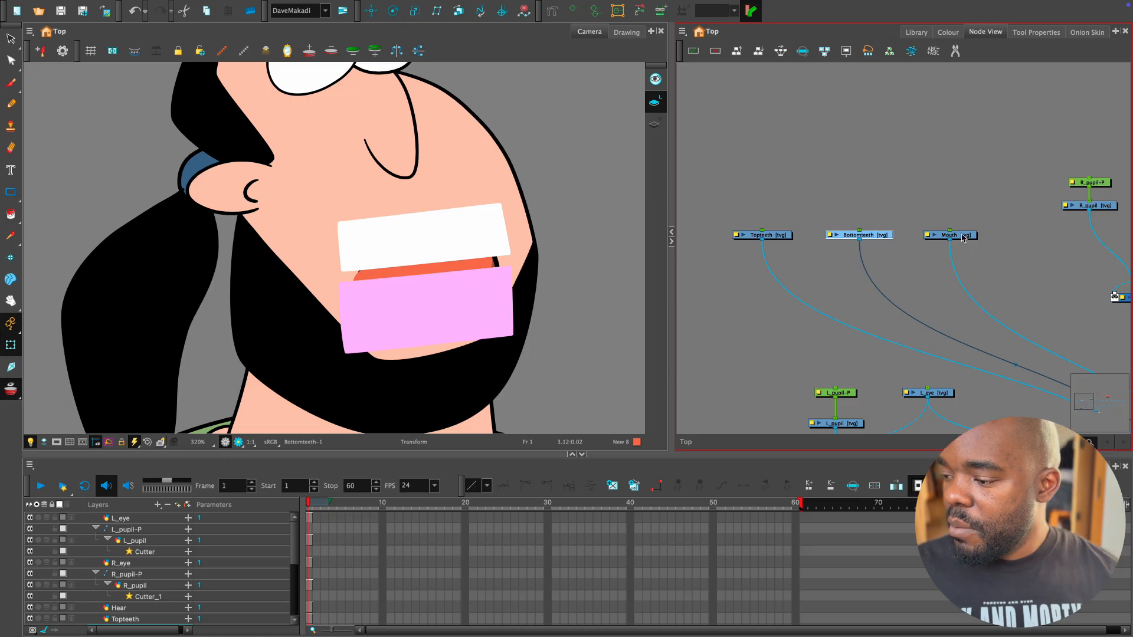
left_click_drag(963, 238, 901, 189)
Select the tongue in the drawing and move its node from the far side of the network next to the Mouth node.
left_click(486, 270)
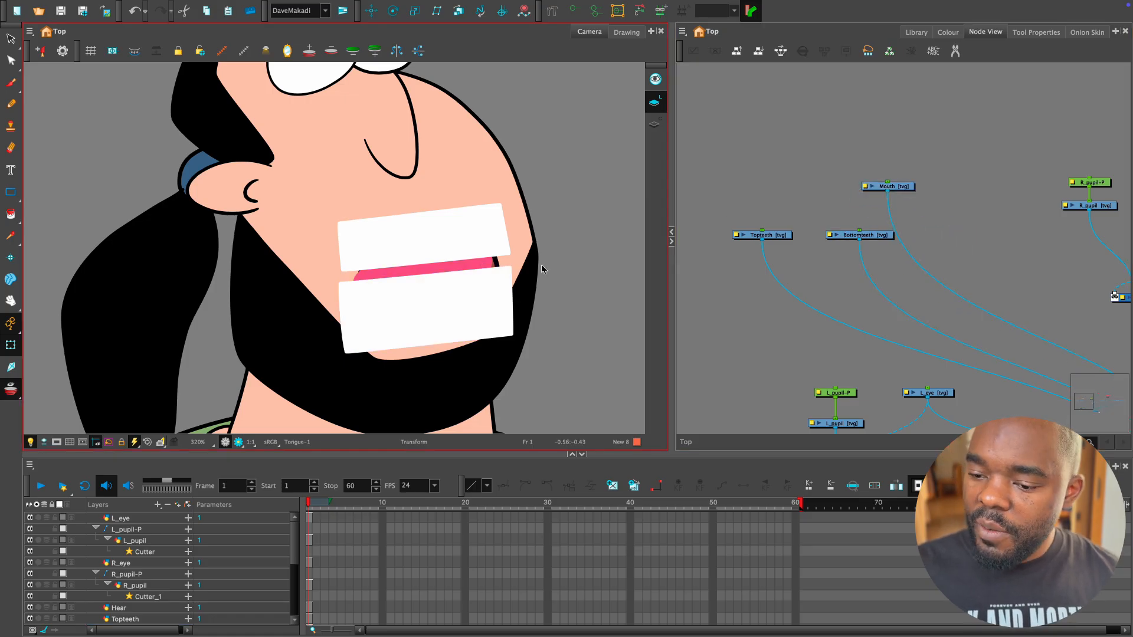
scroll(1010, 268, "down", 8)
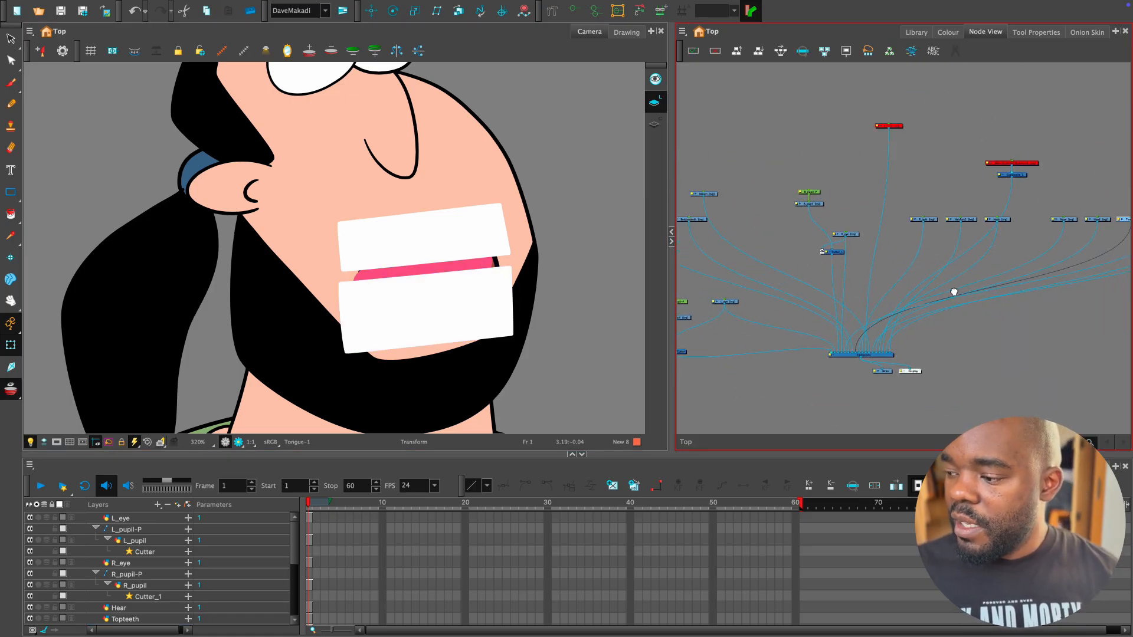
left_click_drag(954, 292, 944, 292)
left_click_drag(1072, 243, 731, 199)
left_click_drag(736, 199, 816, 208)
scroll(838, 201, "up", 4)
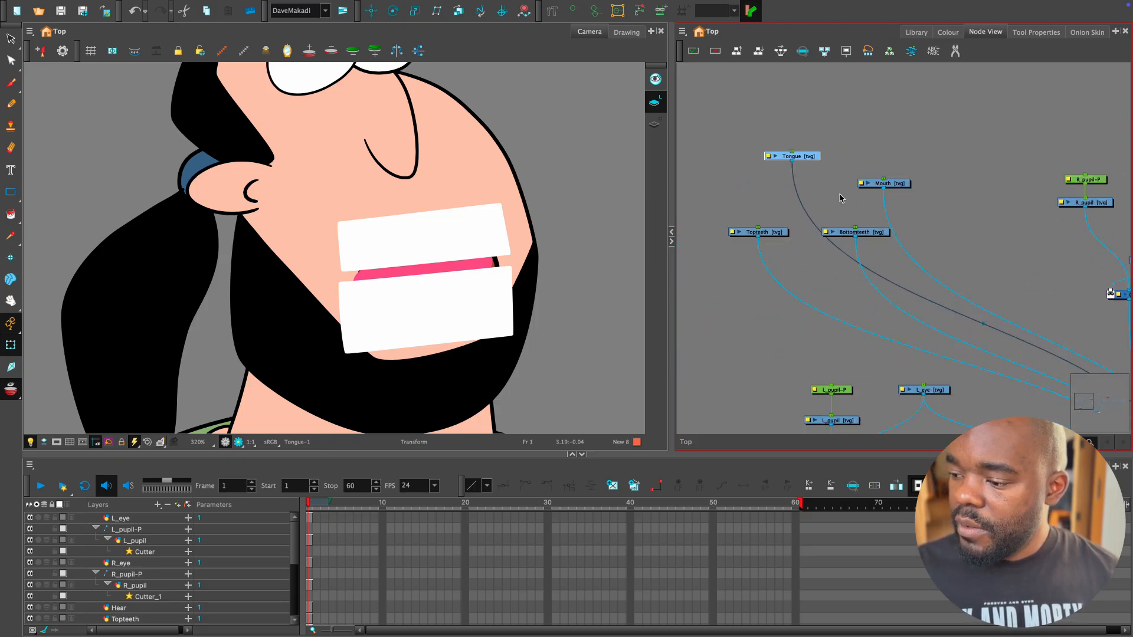
left_click_drag(809, 158, 816, 191)
Widen the Node View and move the Bottomteeth node up closer to the Tongue and Mouth nodes.
key("1")
left_click_drag(565, 298, 533, 279)
left_click_drag(984, 308, 906, 232)
left_click_drag(672, 272, 594, 272)
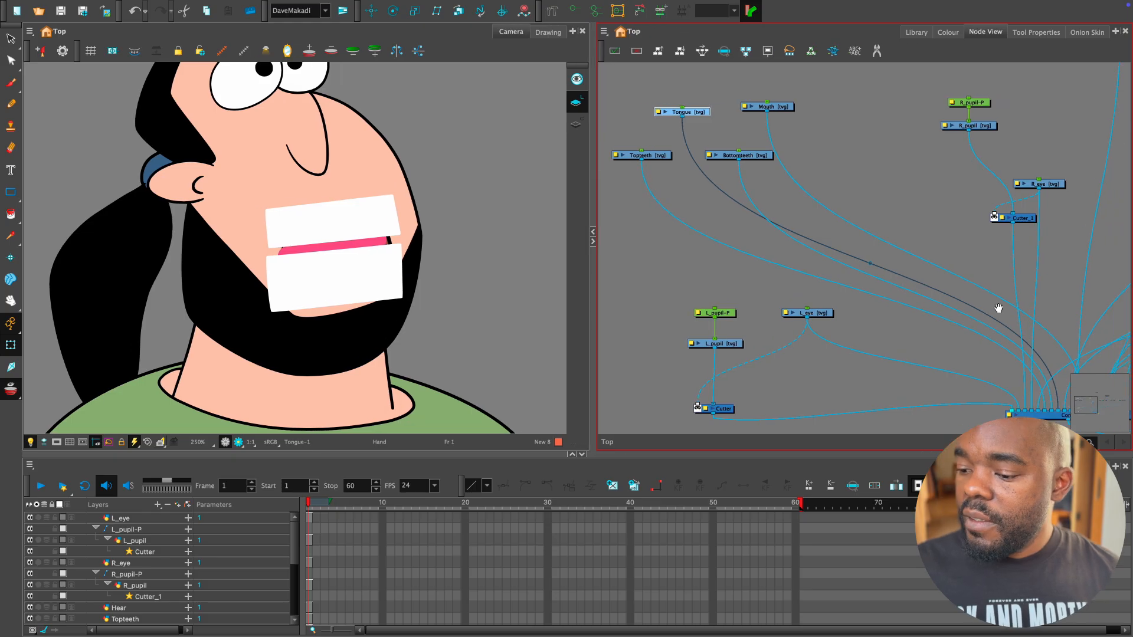
left_click_drag(999, 308, 909, 258)
left_click_drag(968, 304, 989, 253)
scroll(979, 289, "down", 2)
left_click(771, 184)
left_click(1039, 350)
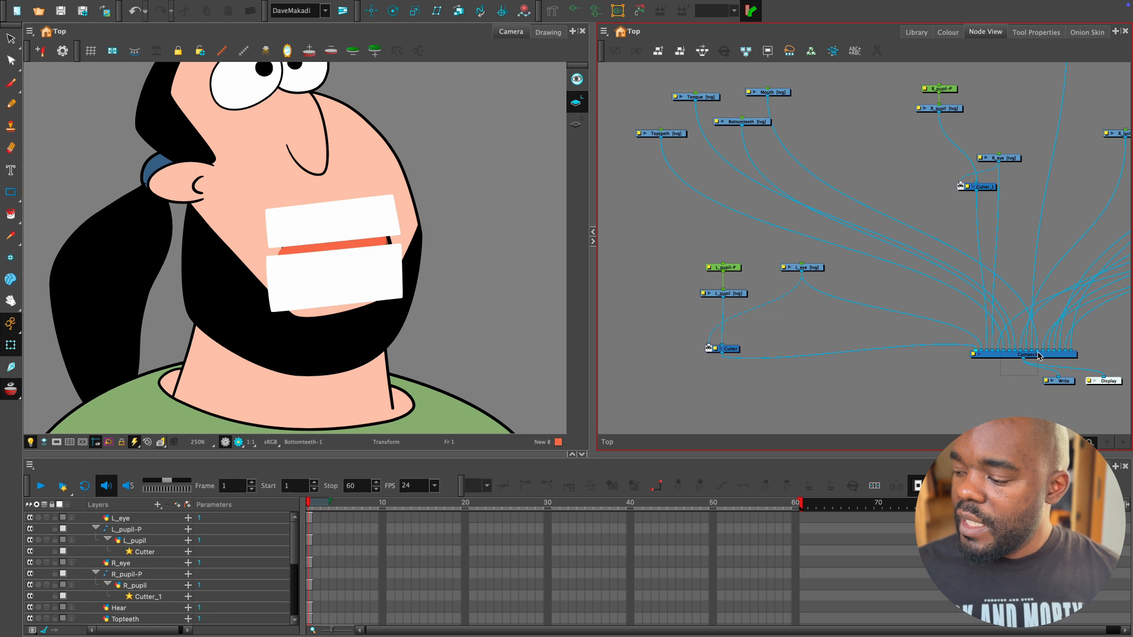
left_click_drag(1066, 335, 1000, 379)
left_click_drag(1107, 354, 1045, 380)
left_click_drag(927, 309, 967, 411)
Select the Topteeth, Tongue, Bottomteeth and Mouth nodes and insert a Composite node positioned below them.
scroll(865, 251, "up", 2)
left_click_drag(838, 131, 863, 131)
left_click_drag(851, 109, 769, 172)
left_click_drag(668, 233, 670, 233)
scroll(755, 191, "up", 1)
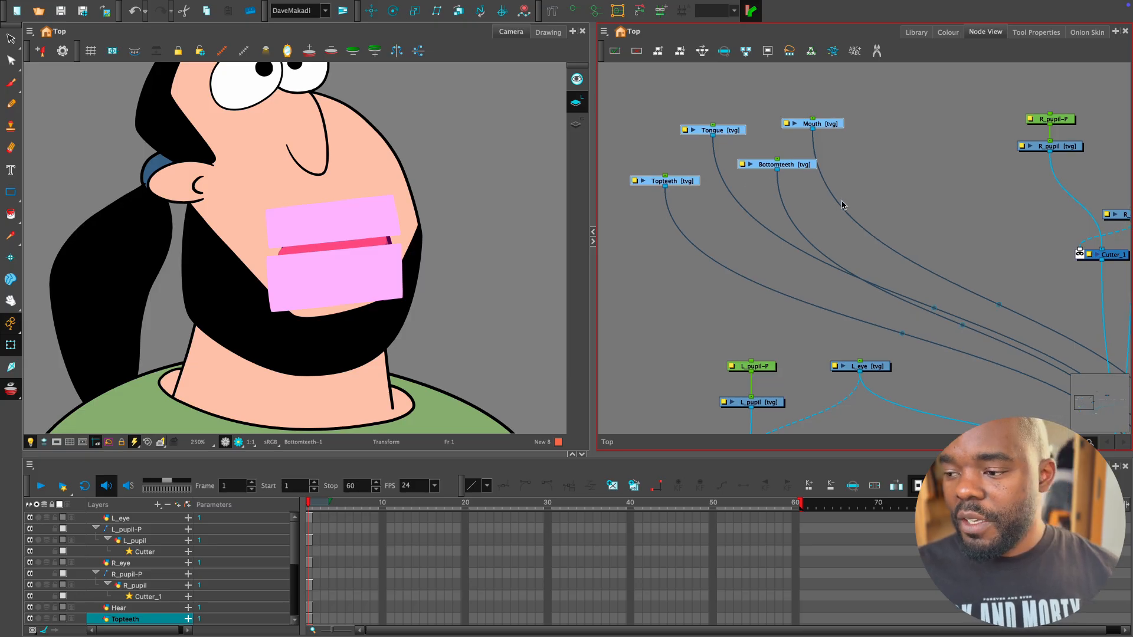
left_click(605, 31)
mouse_move(620, 87)
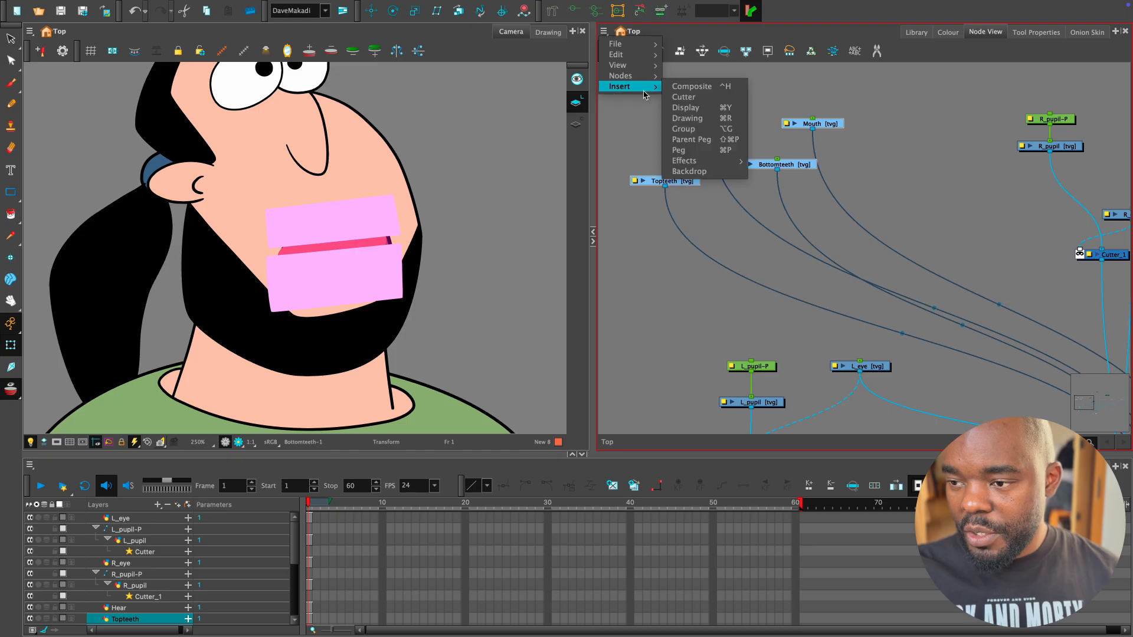
left_click(688, 87)
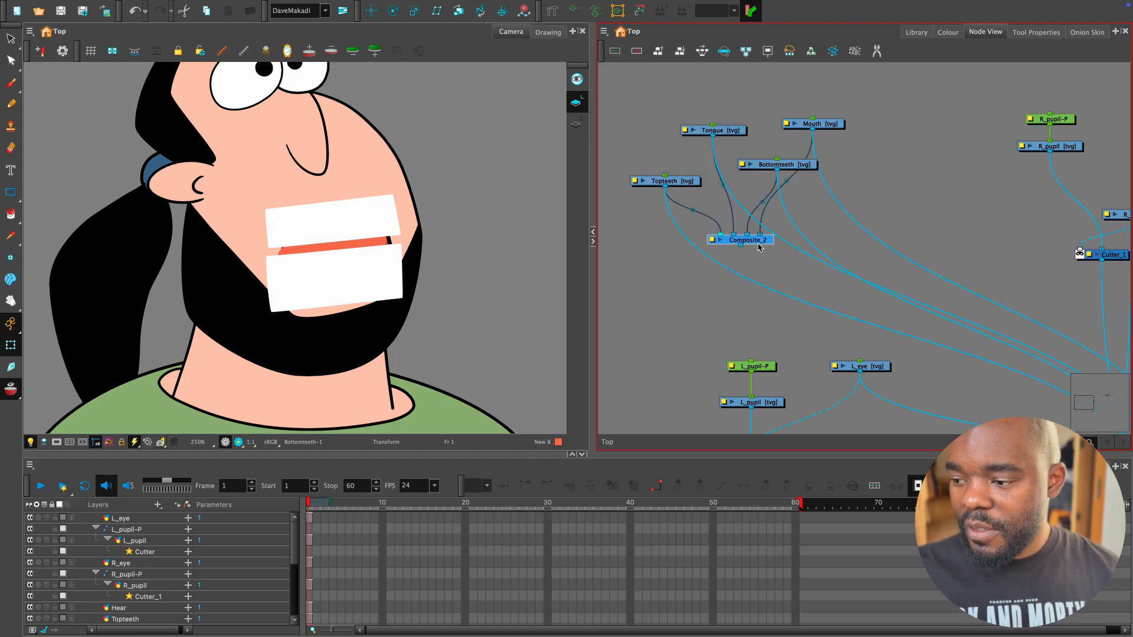
left_click_drag(760, 241, 734, 263)
left_click_drag(783, 166, 765, 168)
Delete the direct connections from the teeth, tongue and mouth nodes to the main Composite.
scroll(888, 220, "down", 2)
scroll(889, 221, "down", 2)
scroll(888, 221, "right", 2)
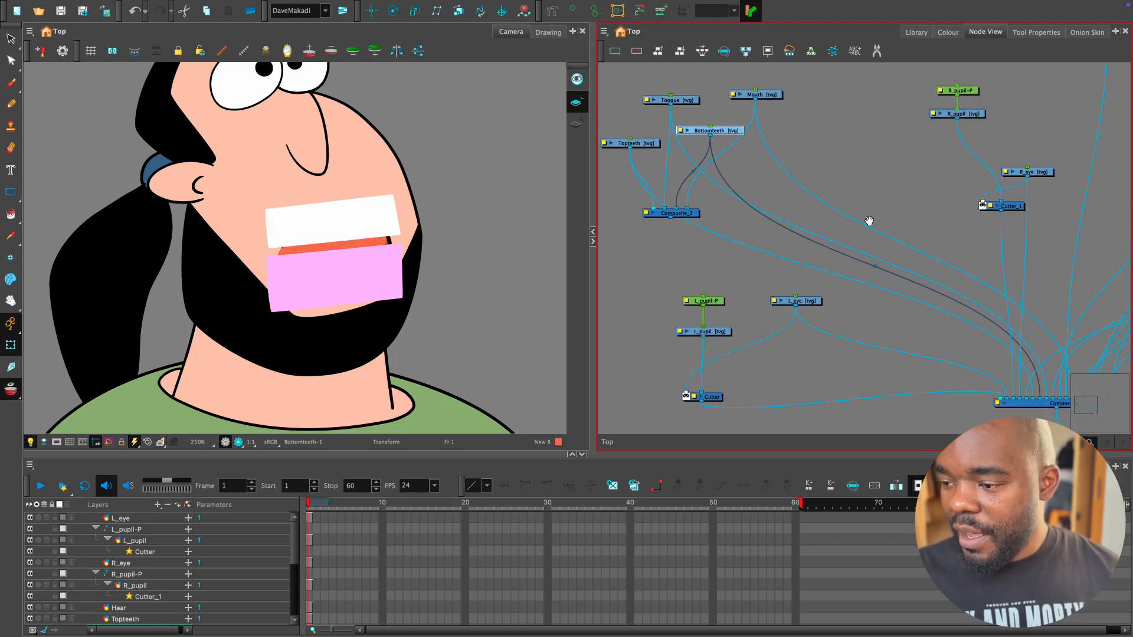
left_click(772, 216)
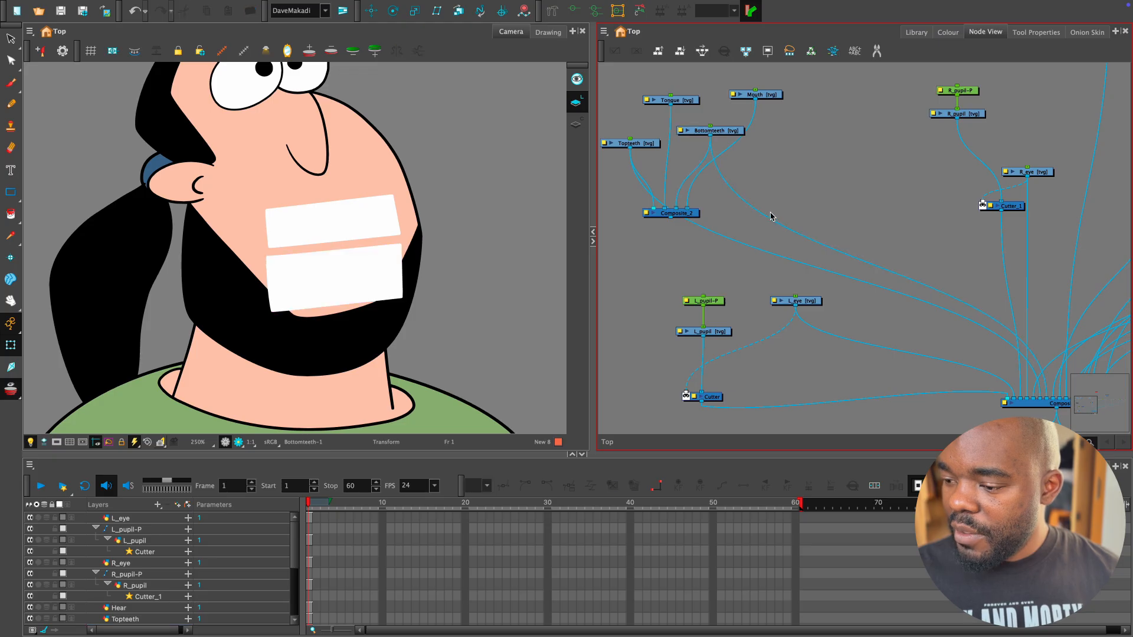
left_click(761, 226)
key("Delete")
left_click(746, 238)
key("Delete")
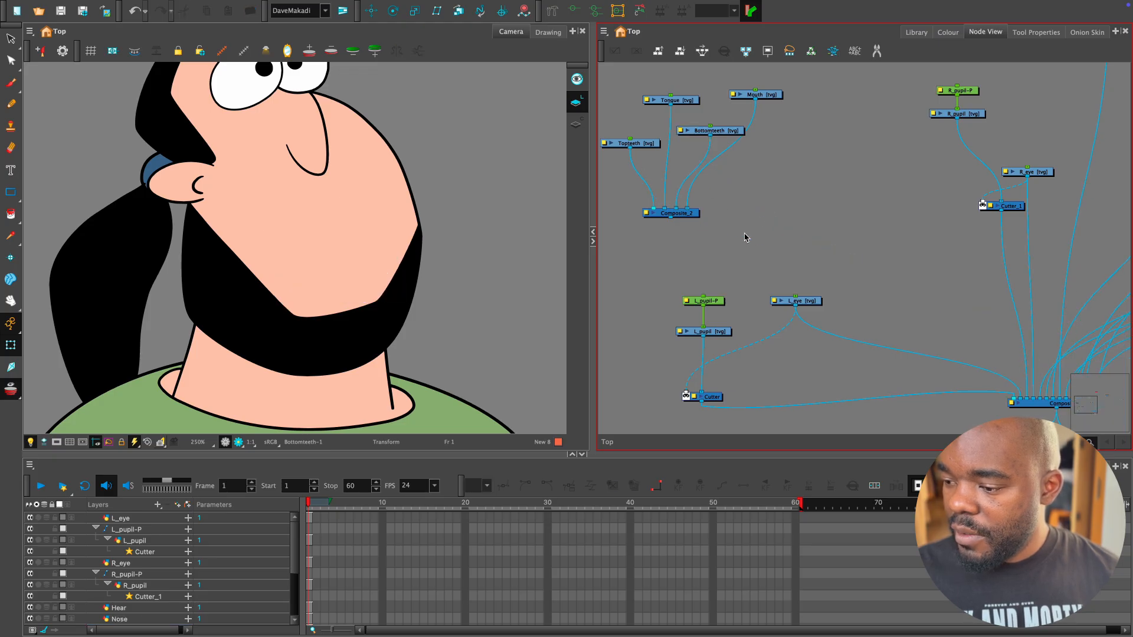
Connect the mouth parts' Composite to the main Composite and reposition it beneath its four drawing nodes.
left_click_drag(673, 224, 1010, 401)
left_click_drag(736, 210, 819, 279)
key("2")
key("2")
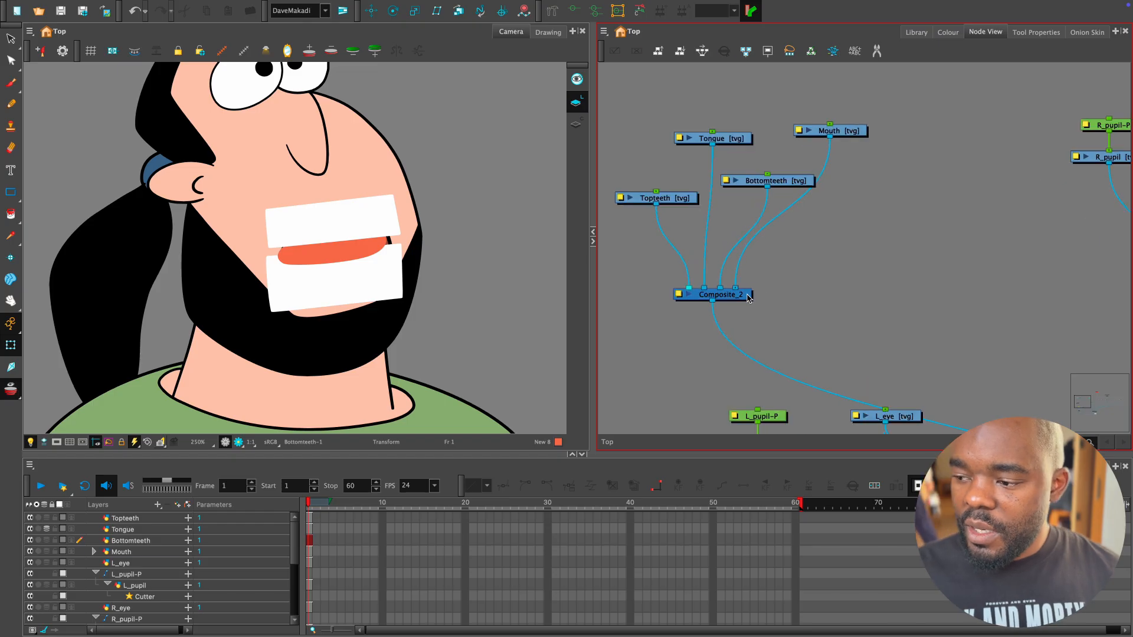
left_click_drag(748, 297, 771, 288)
key("1")
key("1")
left_click_drag(1089, 404, 1002, 302)
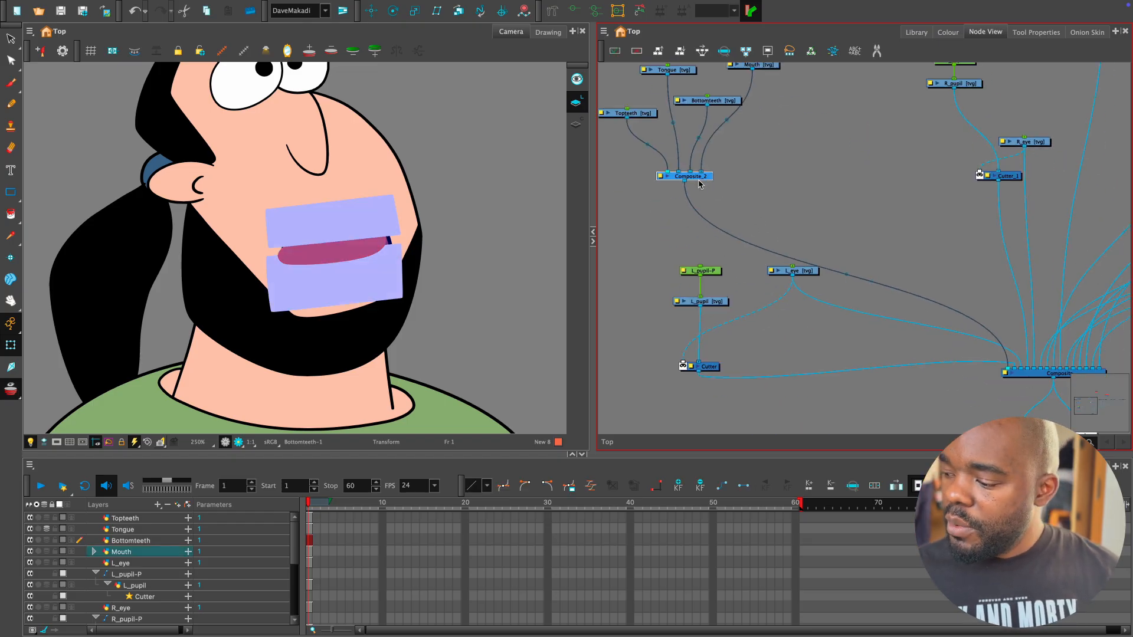
left_click_drag(698, 181, 844, 263)
Spread the Topteeth, Tongue, Bottomteeth and Mouth nodes apart above their shared Composite.
key("2")
key("2")
left_click_drag(851, 124, 902, 159)
left_click_drag(683, 191, 661, 187)
left_click_drag(731, 134, 754, 129)
left_click_drag(828, 217, 910, 249)
key("2")
left_click_drag(727, 211, 734, 189)
left_click(883, 214)
left_click_drag(877, 197, 870, 221)
left_click_drag(924, 269, 924, 277)
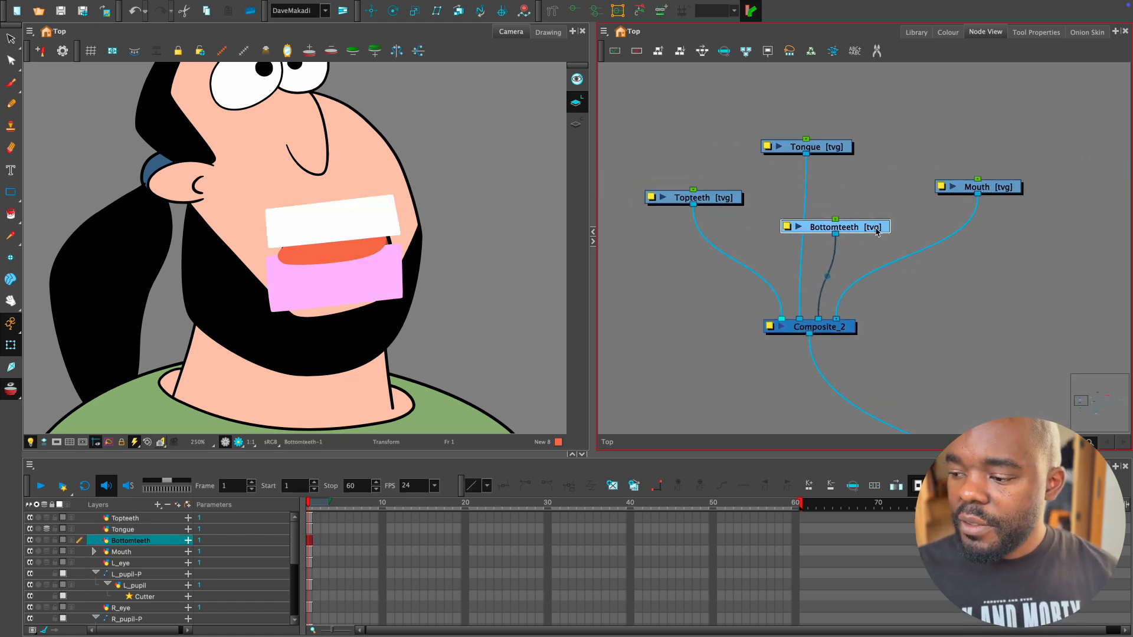
left_click_drag(992, 190, 970, 196)
Disable the Topteeth, Tongue and Bottomteeth nodes, and select the Mouth node.
left_click_drag(831, 123, 718, 229)
key("d")
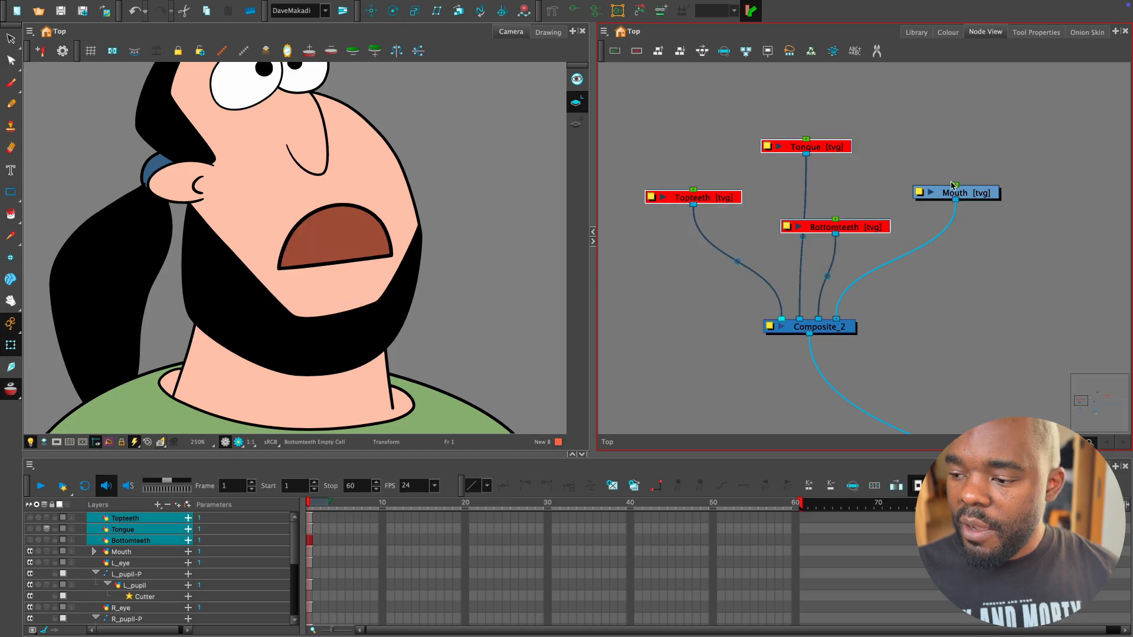
left_click_drag(988, 165, 962, 223)
left_click_drag(440, 266, 469, 268)
key("2")
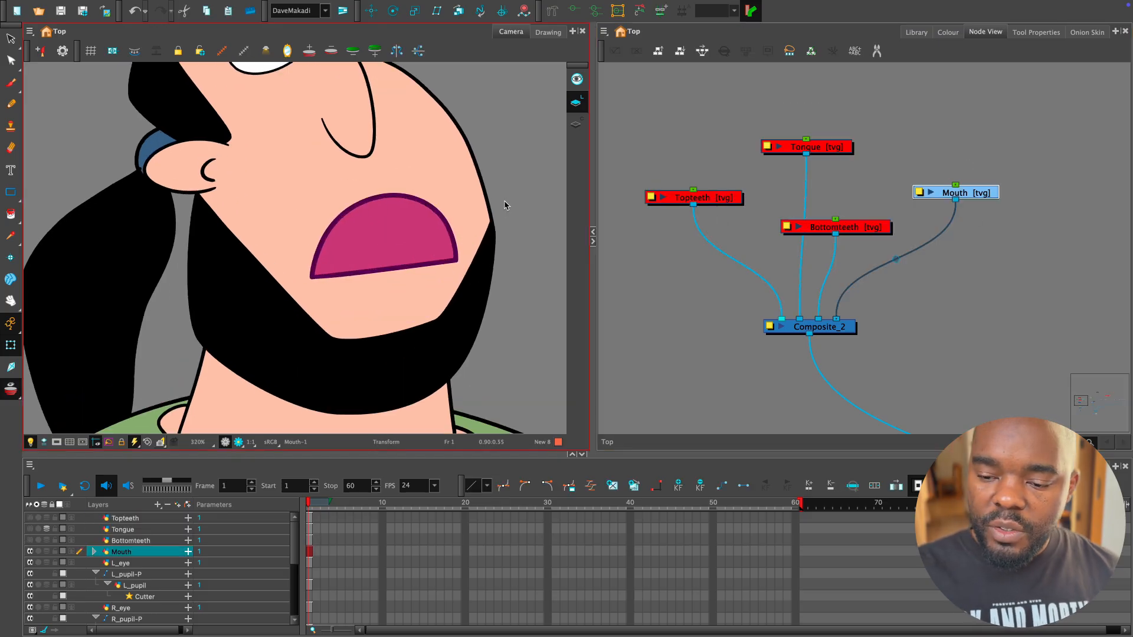
Cut the mouth artwork, paste it onto the Colour Art layer, and return to the Transform tool with nothing selected.
key("alt+s")
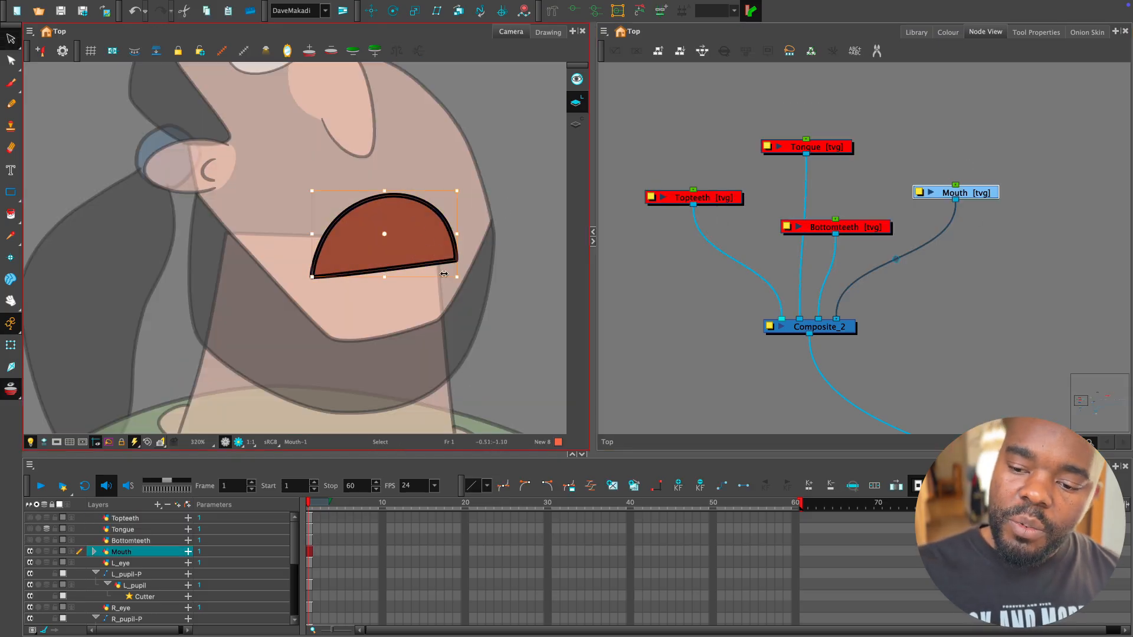
key("super+x")
left_click(577, 124)
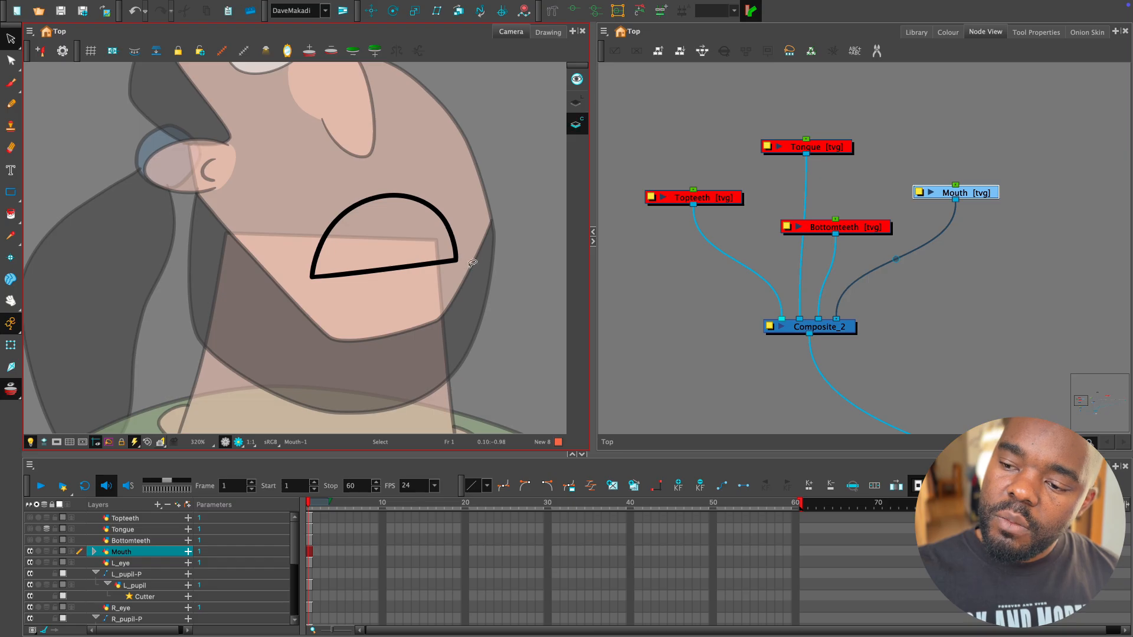
key("super+v")
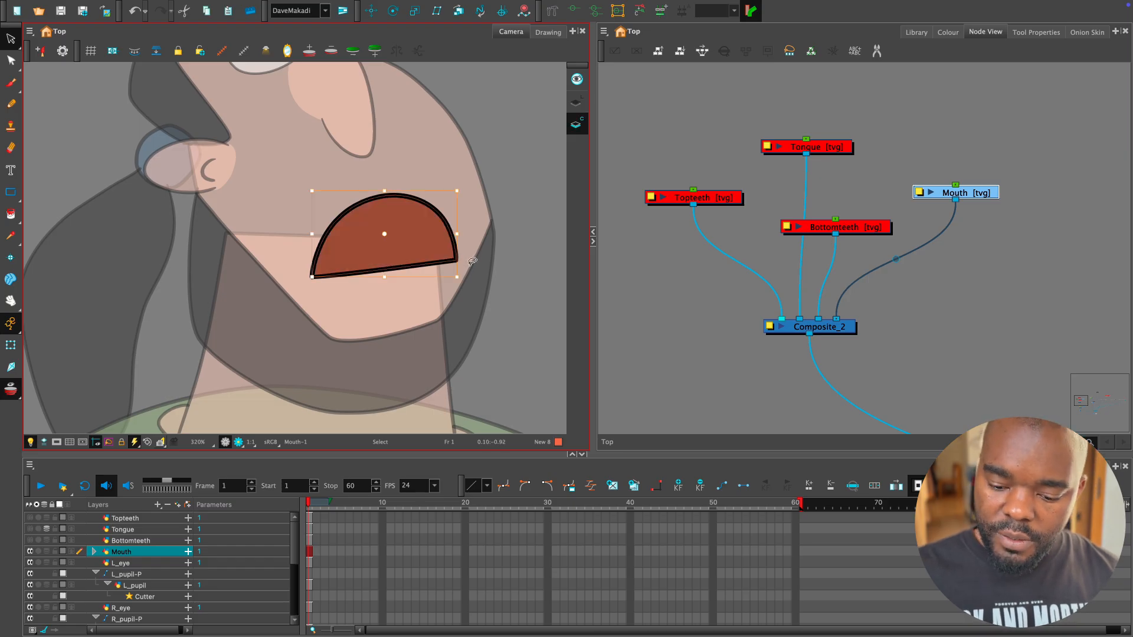
key("shift+t")
left_click(513, 245)
Enable only the Bottomteeth node again so the lower teeth show over the mouth.
left_click(828, 147)
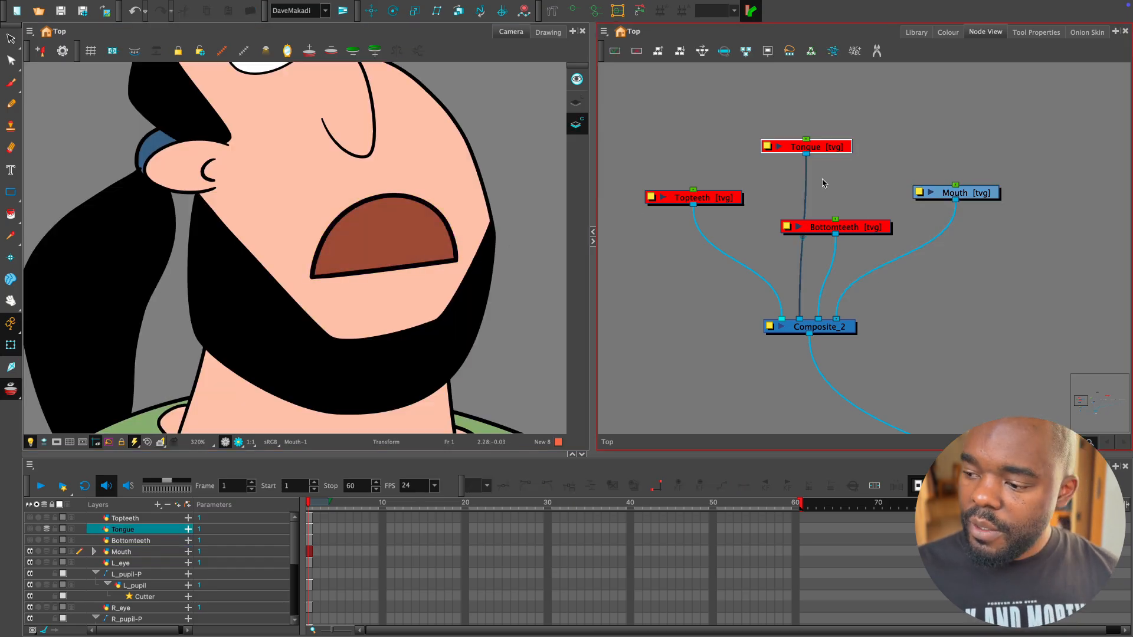
left_click(882, 228)
key("d")
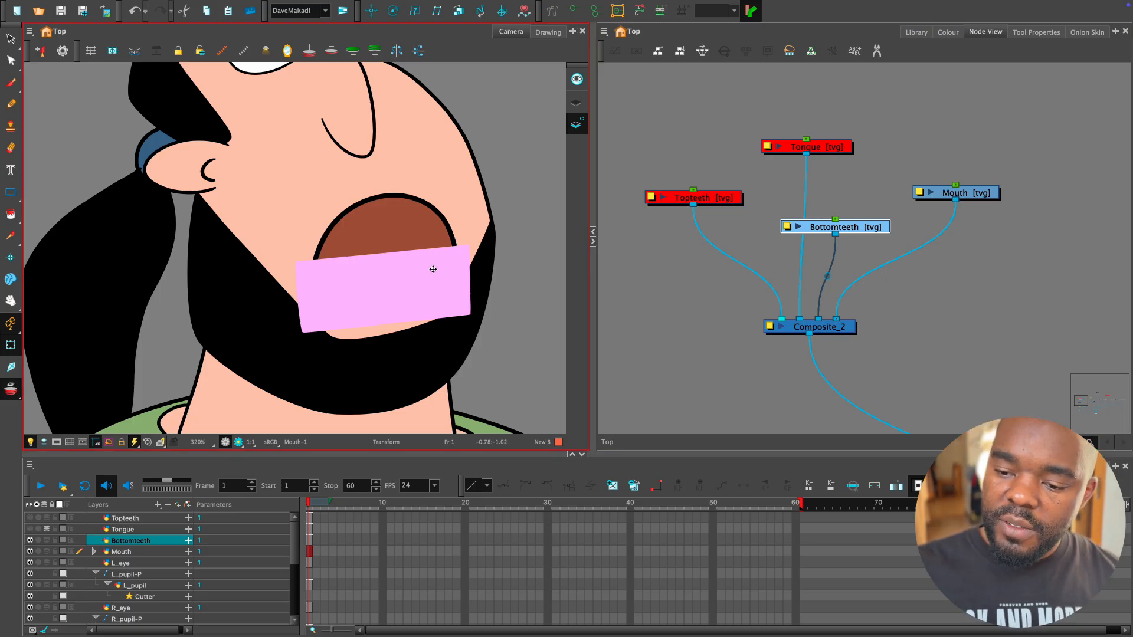
Add a Cutter node to the network between the Bottomteeth node and the mouth Composite.
scroll(875, 269, "down", 1)
left_click_drag(918, 303, 894, 282)
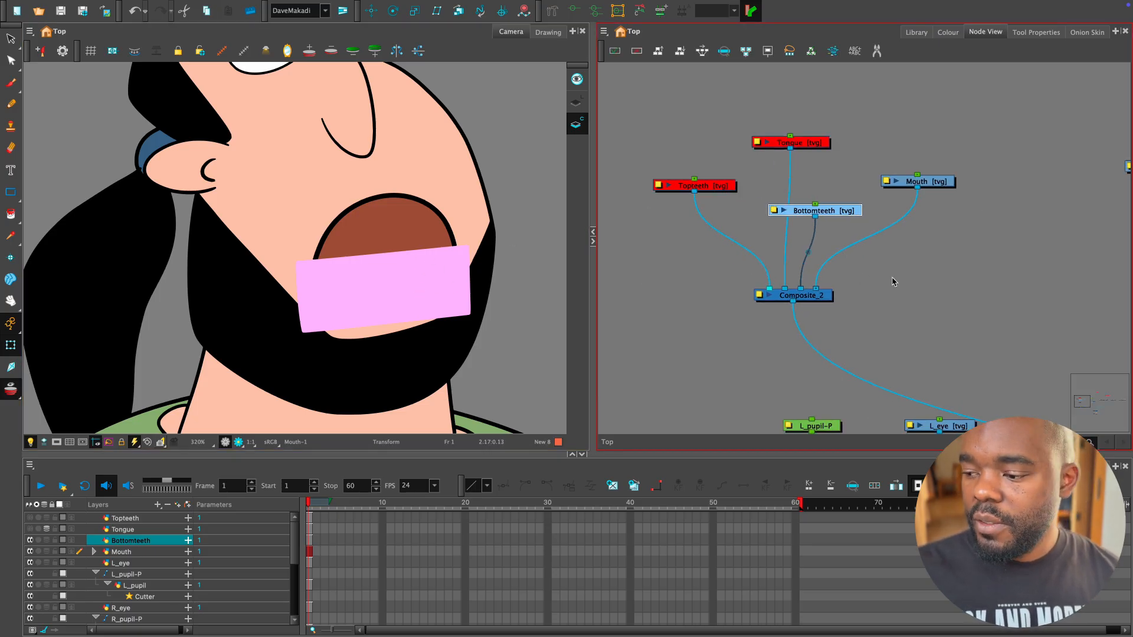
left_click(1081, 467)
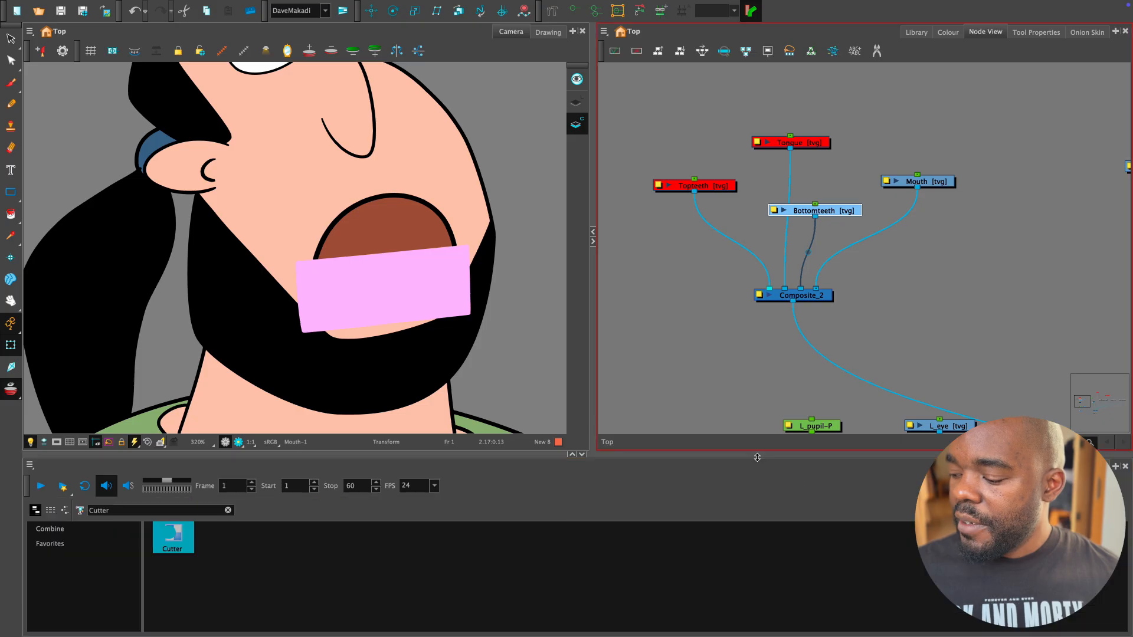
left_click_drag(793, 243, 795, 242)
scroll(865, 257, "up", 1)
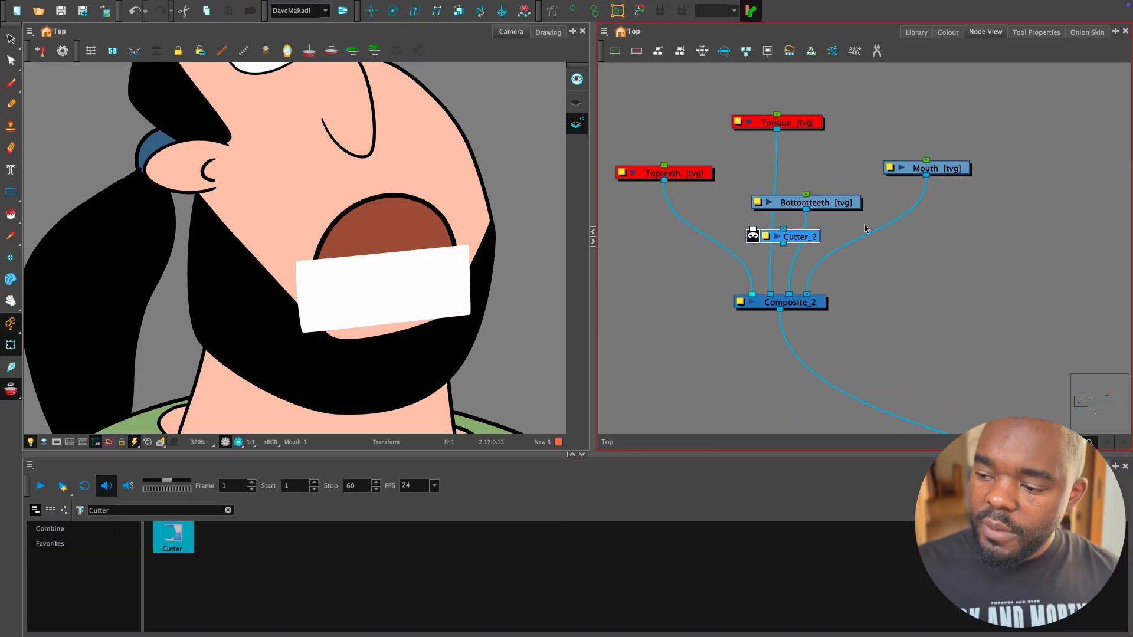
Spread the Bottomteeth, new Cutter and Mouth nodes apart above the mouth Composite.
left_click_drag(867, 228, 875, 250)
left_click_drag(806, 257, 704, 241)
left_click_drag(852, 255, 850, 237)
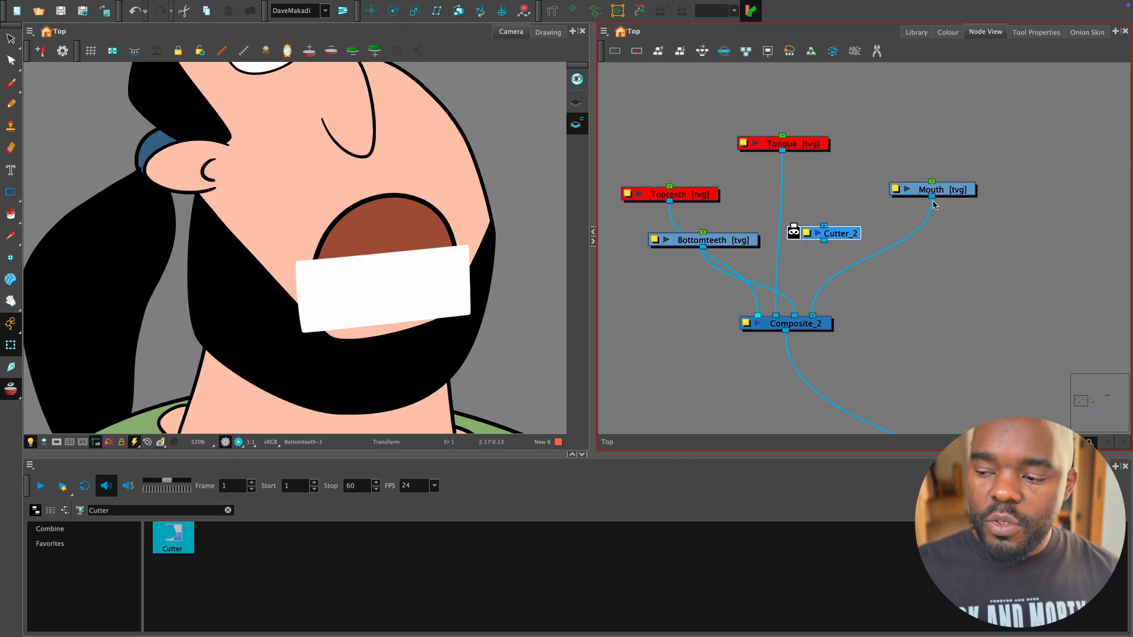
left_click_drag(932, 190, 993, 173)
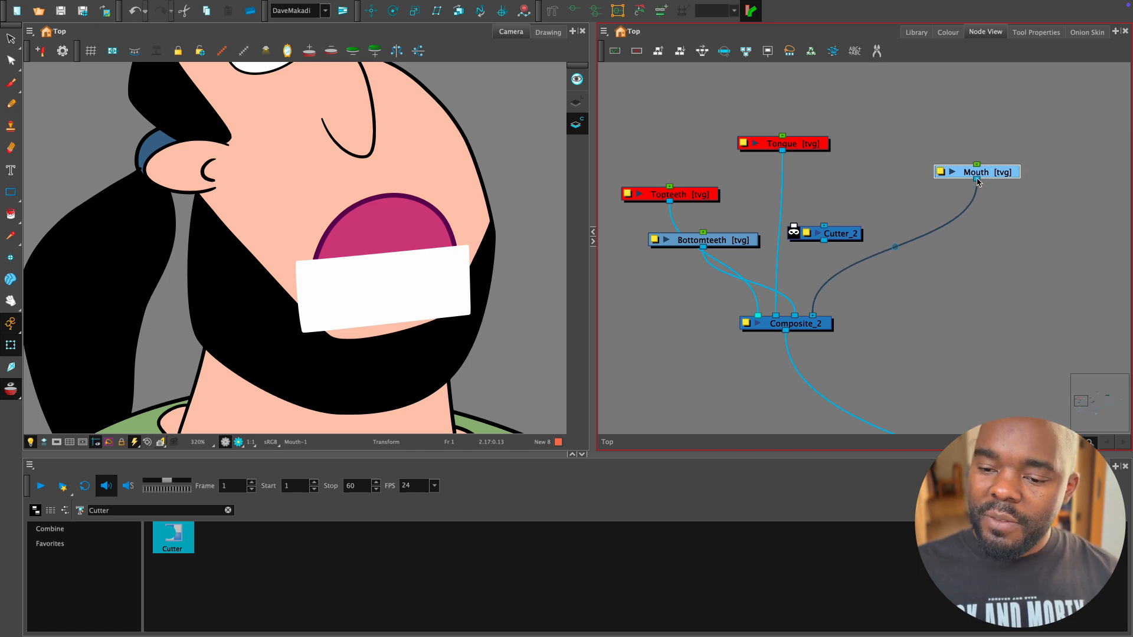
left_click_drag(740, 243, 736, 246)
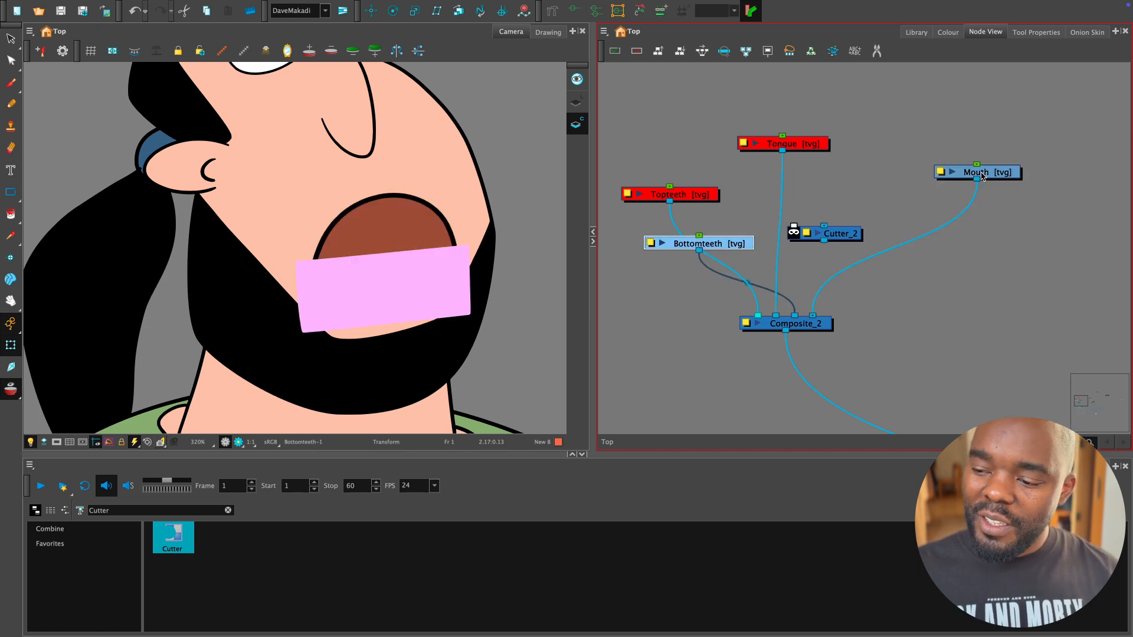
Connect the Mouth node to the new Cutter's matte input and turn on the Cutter's Inverted option.
left_click_drag(977, 179, 793, 235)
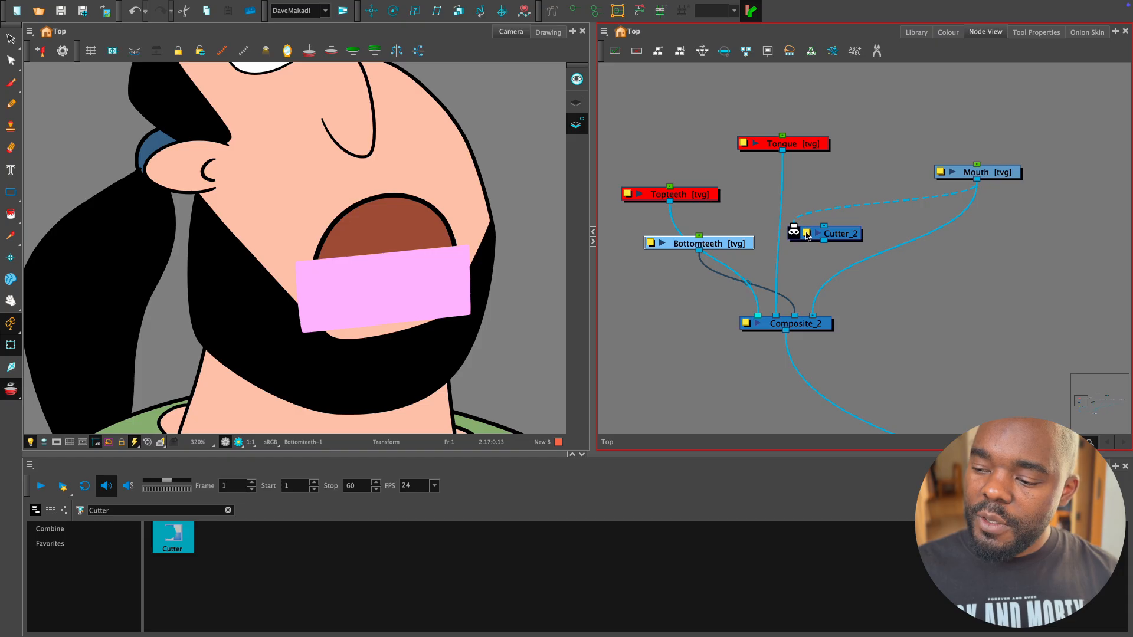
double_click(807, 236)
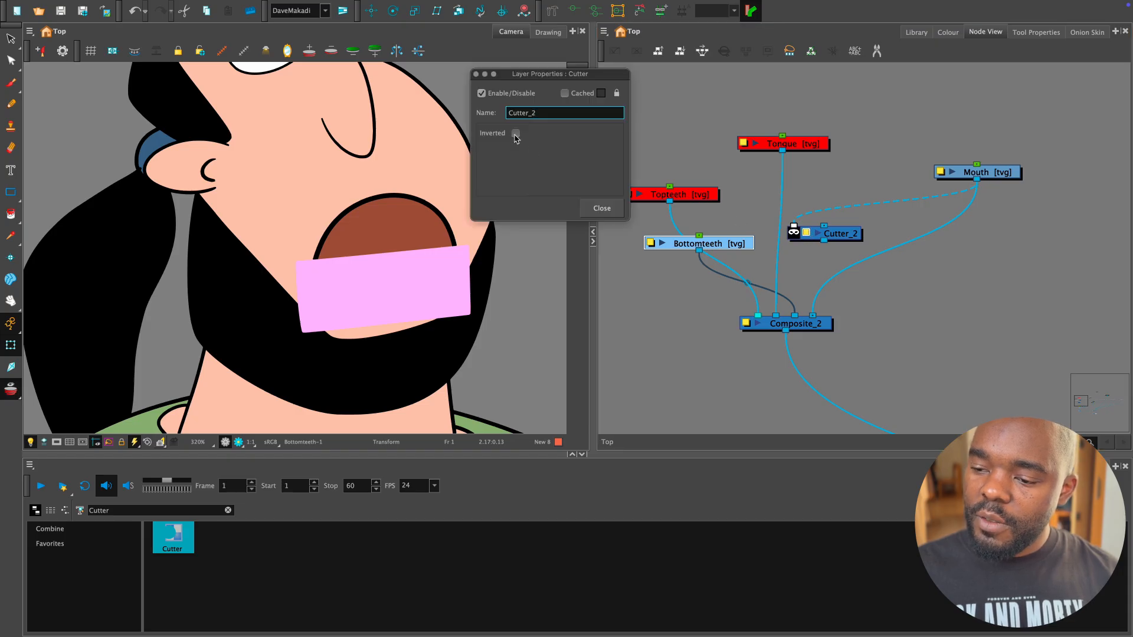
left_click(515, 135)
left_click(608, 209)
Move Bottomteeth above the Cutter, reroute its connection into the Cutter's image input, and connect the Cutter's output to the Composite.
left_click_drag(755, 241, 944, 100)
left_click_drag(884, 110, 824, 226)
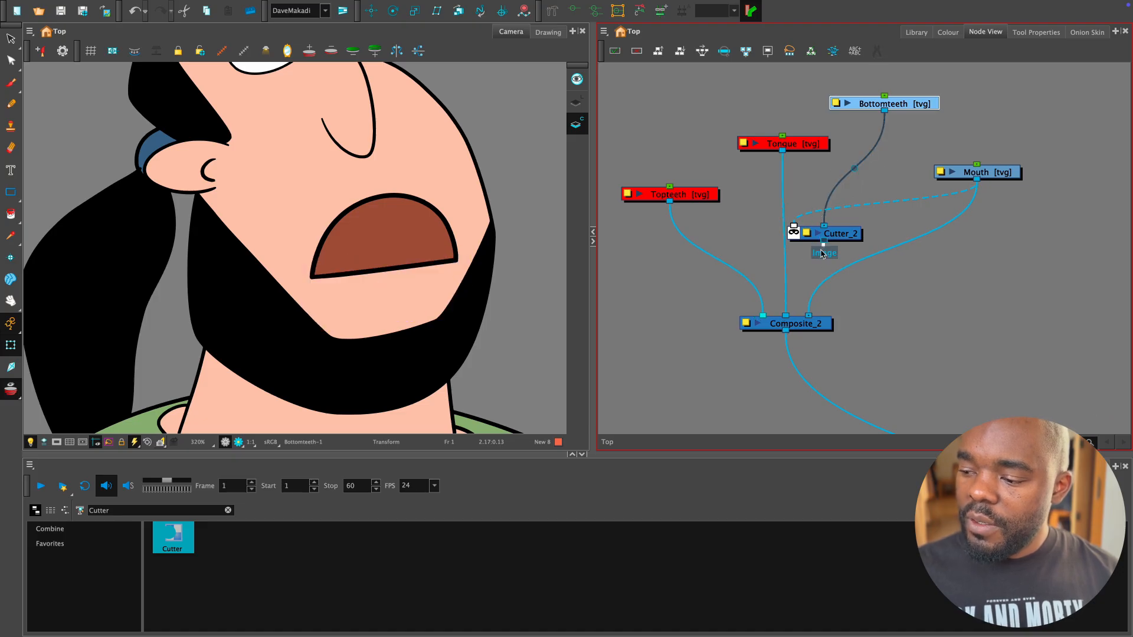
left_click_drag(800, 287, 795, 318)
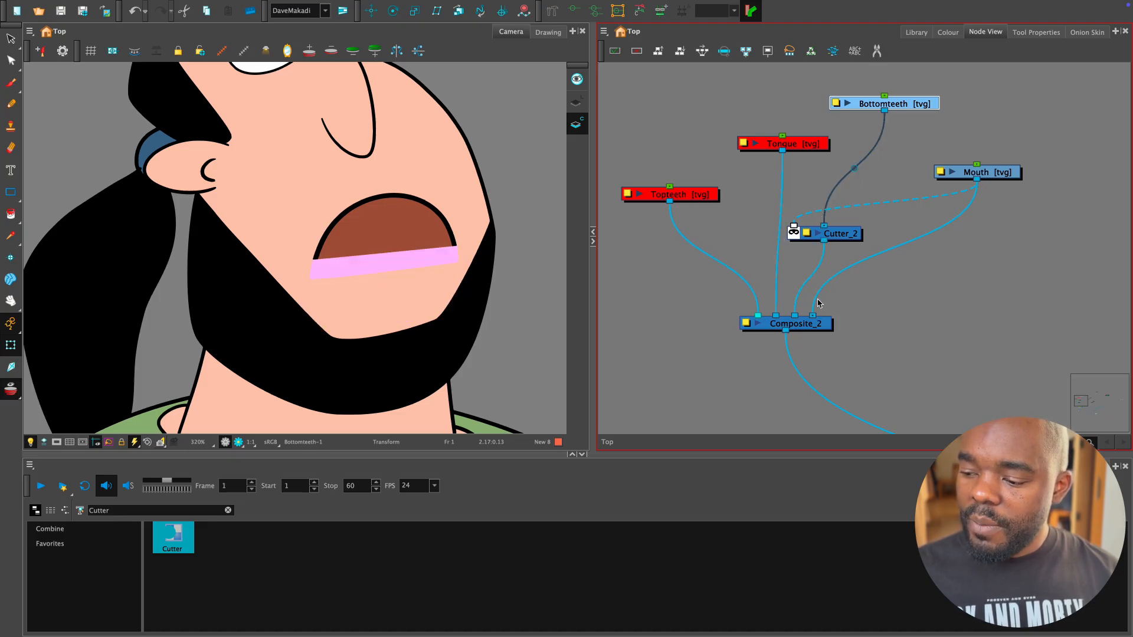
left_click(867, 298)
Select the Bottomteeth node and examine up close how the lower teeth are masked by the mouth.
left_click(903, 103)
key("2")
key("space")
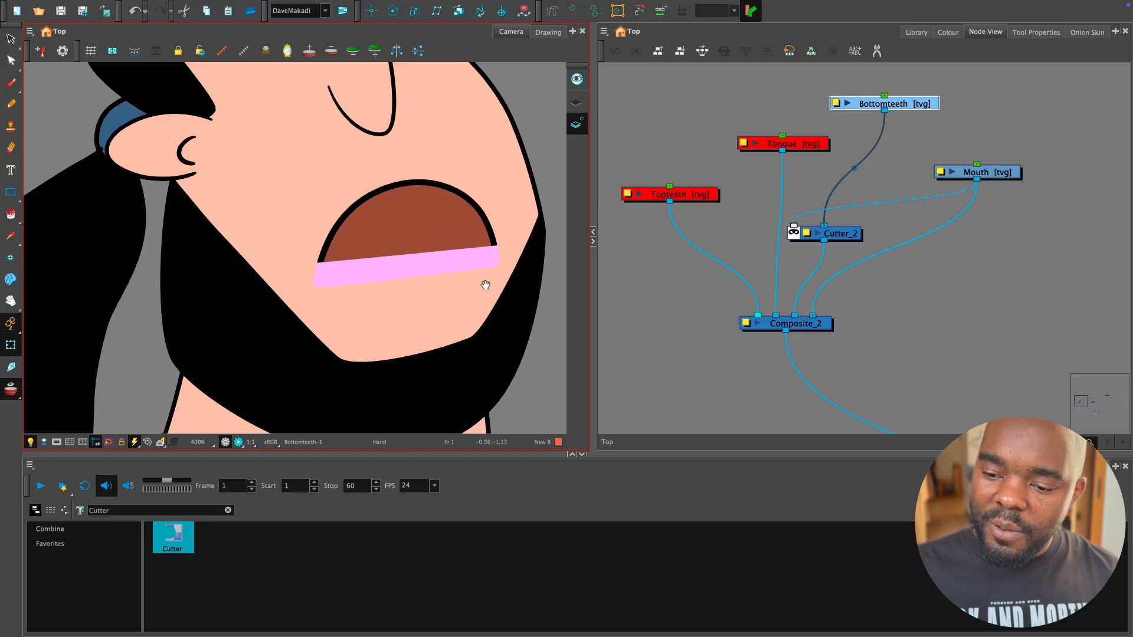
key("2")
mouse_move(485, 285)
left_mouse_down()
mouse_move(461, 280)
mouse_move(474, 273)
left_mouse_up()
key("1")
key("space")
key("2")
key("alt+s")
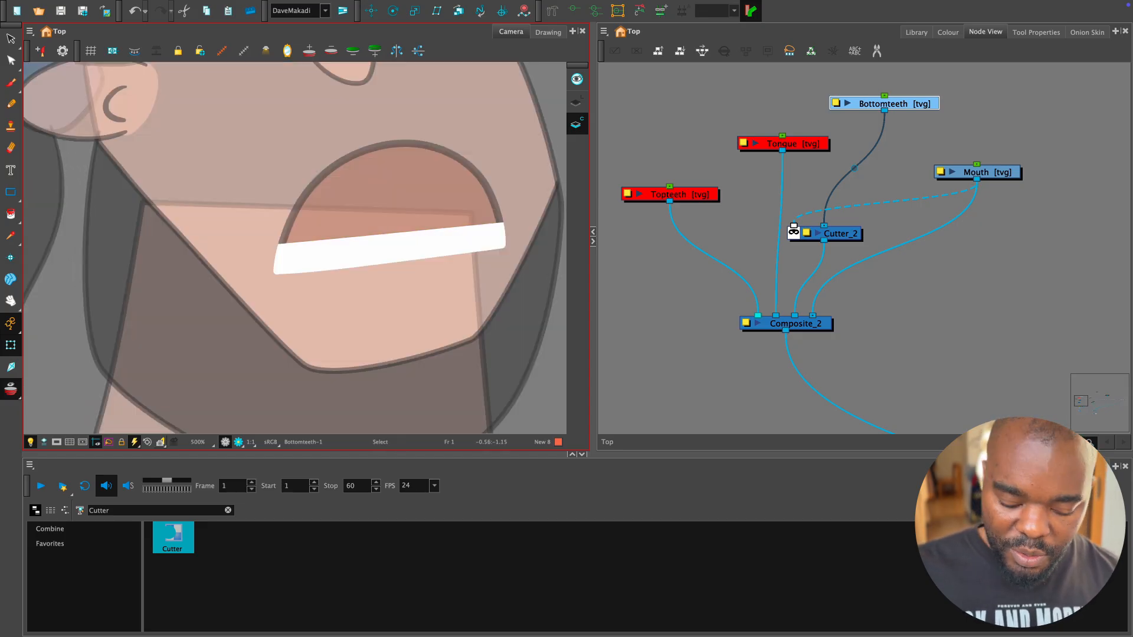
key("shift+t")
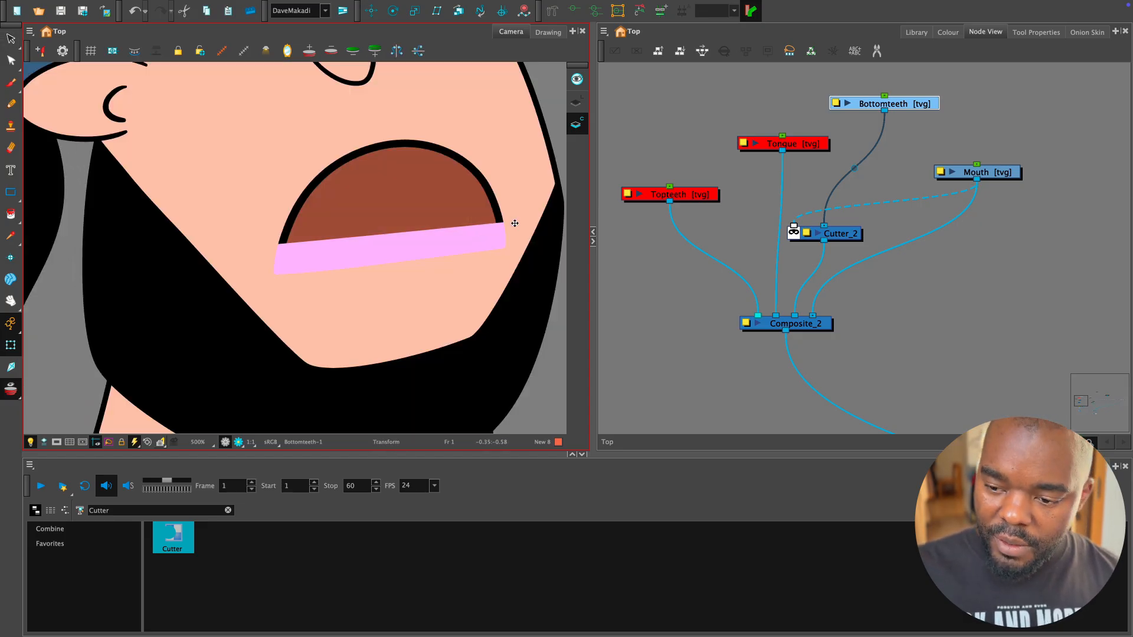
left_click(756, 210)
key("1")
key("2")
left_click(457, 242)
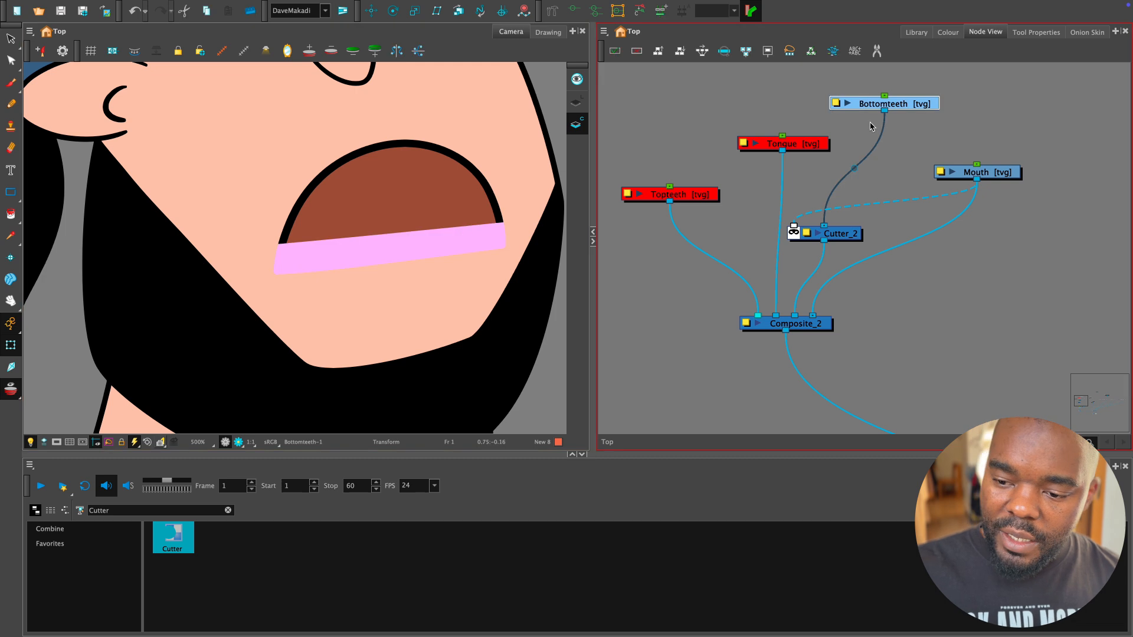
Add a parent peg to the Bottomteeth node.
left_click(872, 125)
left_click(914, 107)
left_click_drag(914, 109, 918, 163)
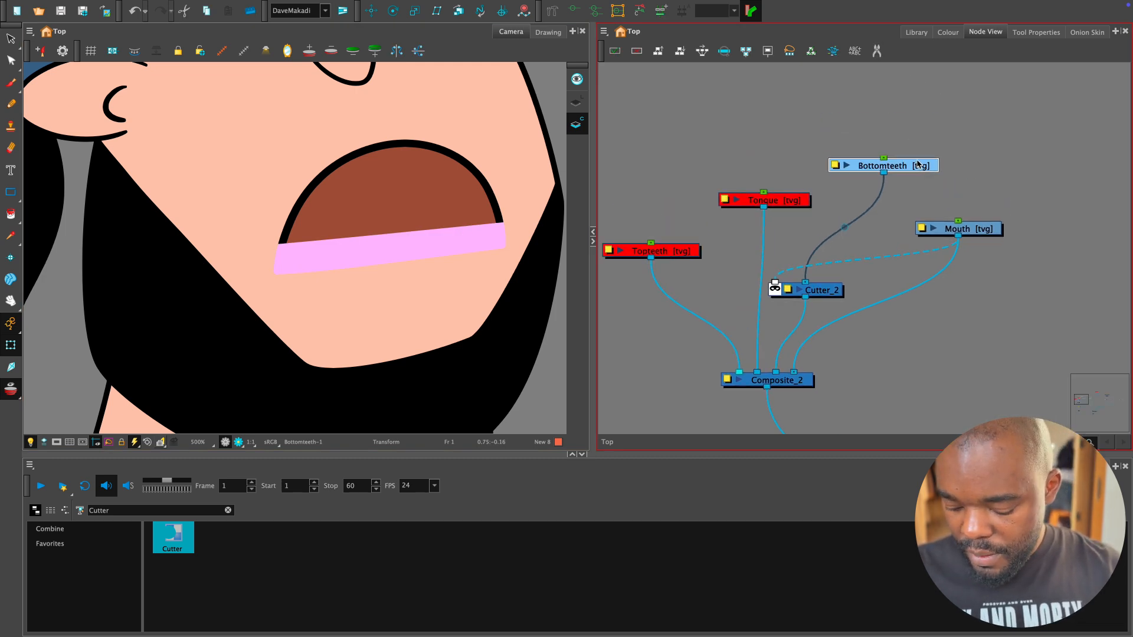
key("ctrl+p")
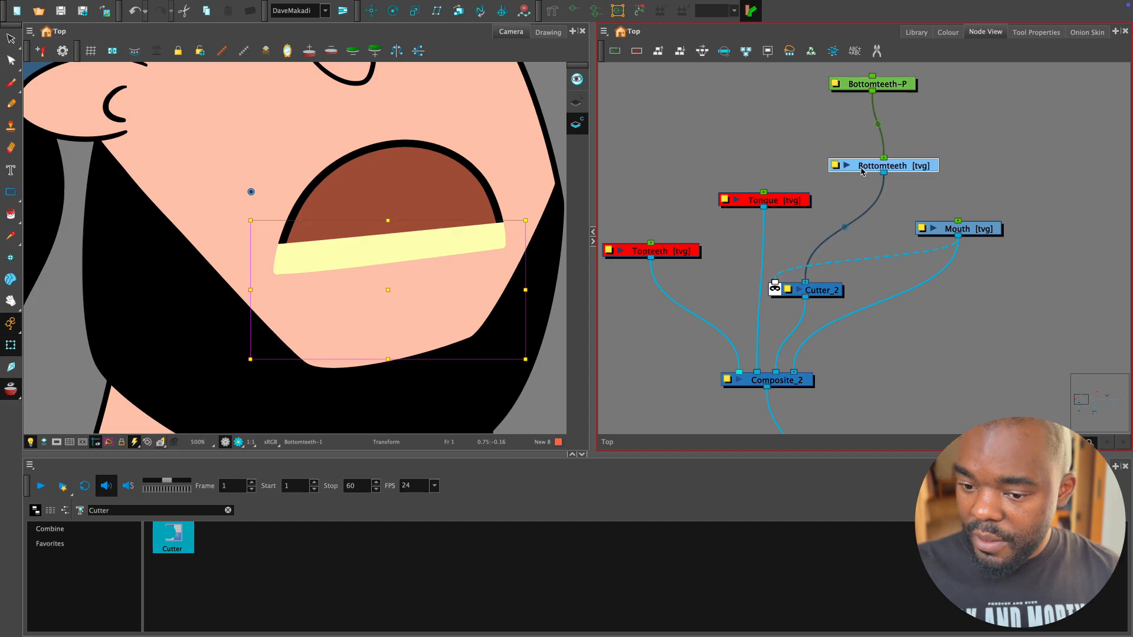
Try to apply the Bottomteeth drawing's embedded pivot on its parent peg.
left_click(10, 257)
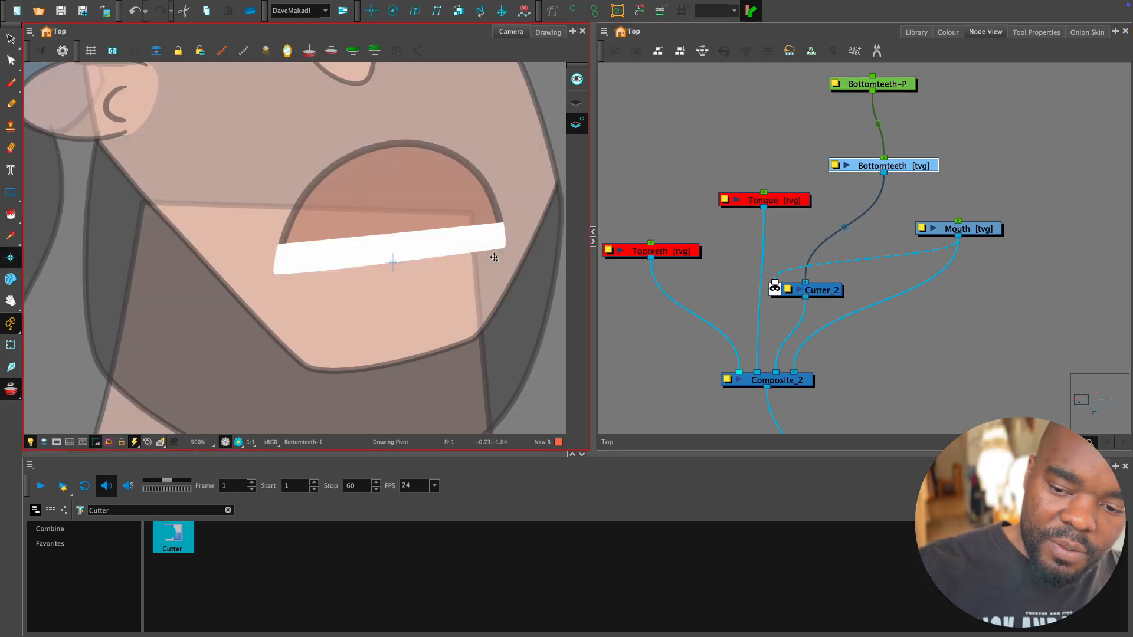
double_click(838, 167)
left_click(650, 494)
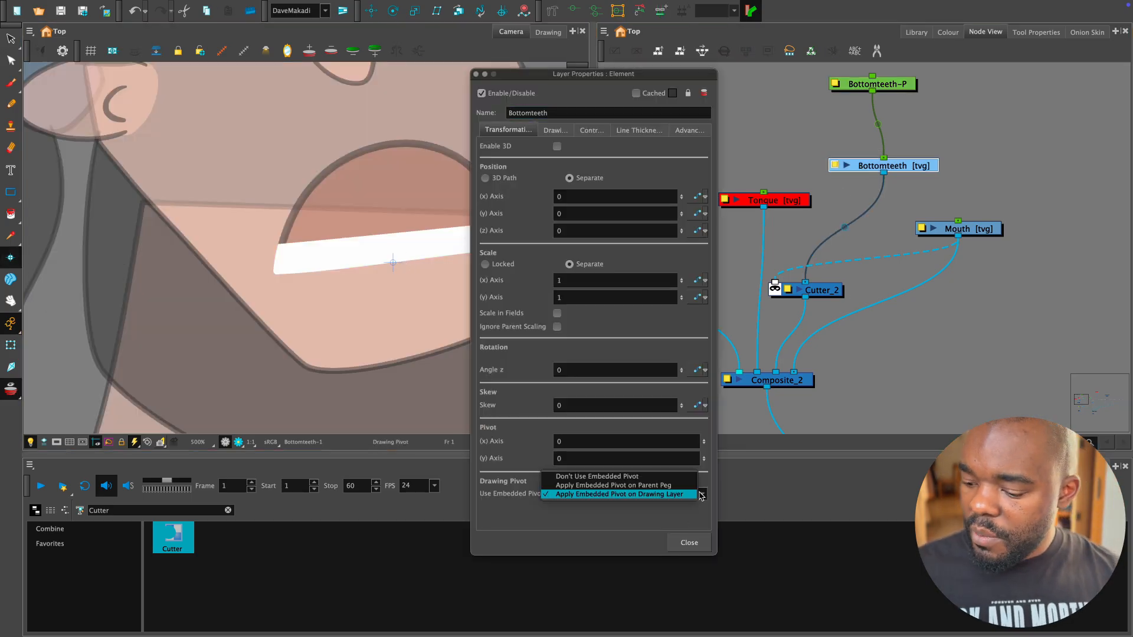
left_click(649, 484)
left_click(690, 542)
key("shift+t")
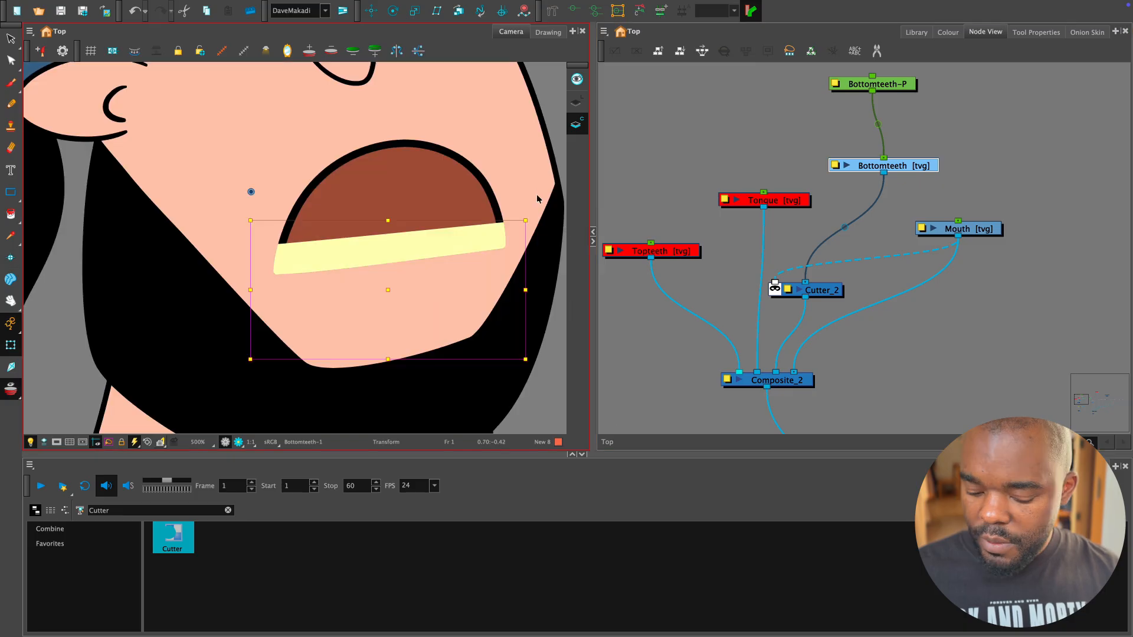
Set Bottomteeth's Use Embedded Pivots option to Apply Embedded Pivot on Parent Peg, and select the lower teeth with the Transform tool.
left_click(10, 257)
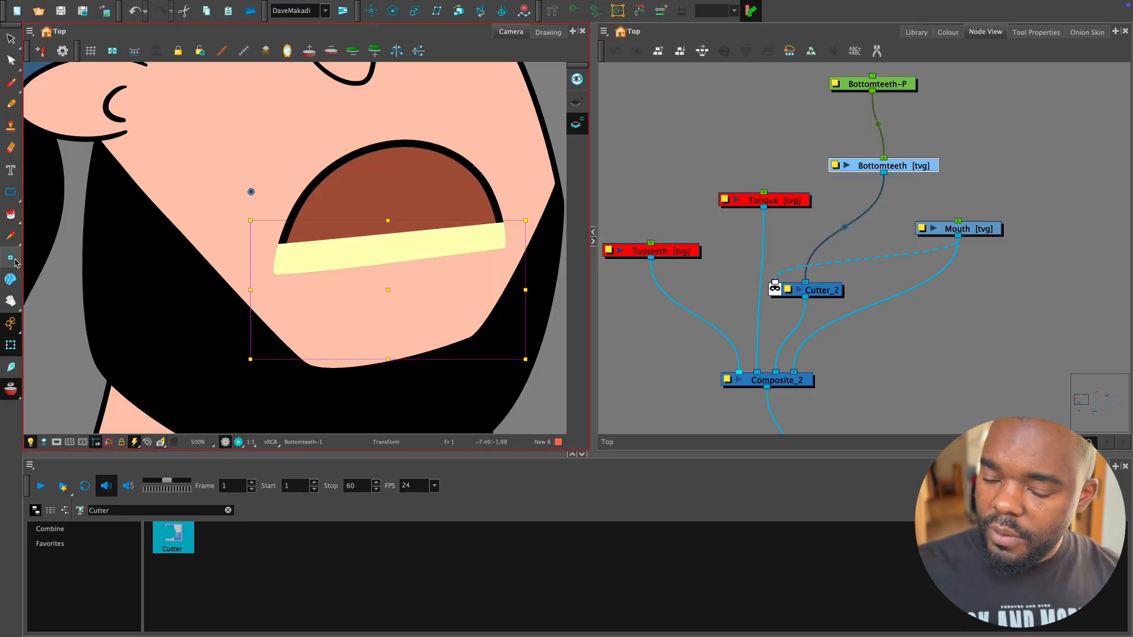
left_click(835, 166)
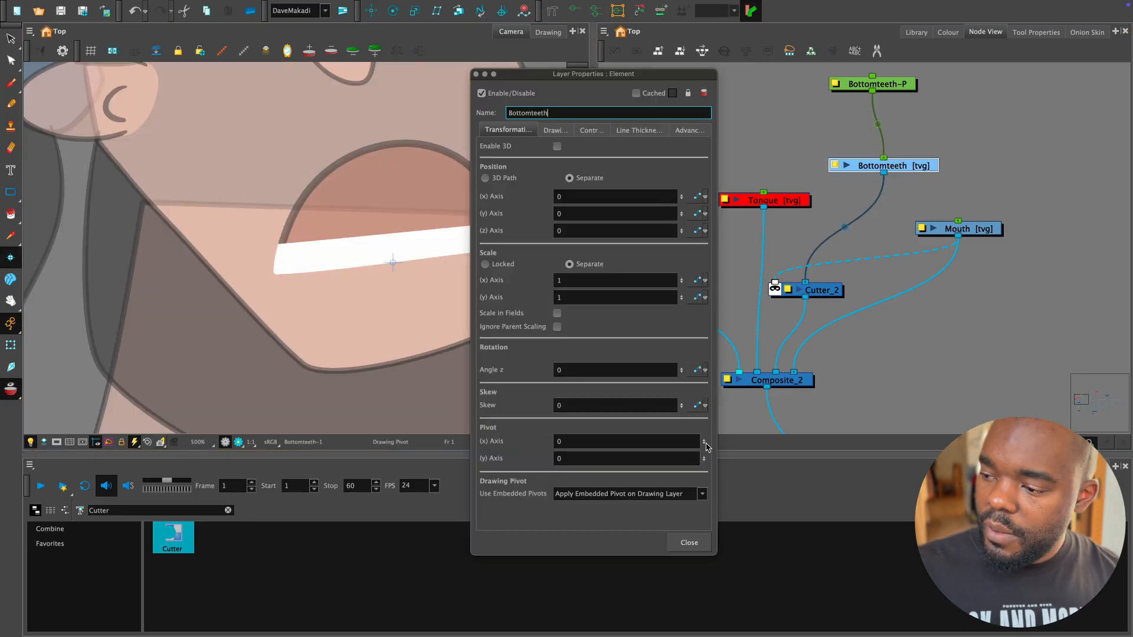
left_click(649, 494)
left_click(647, 486)
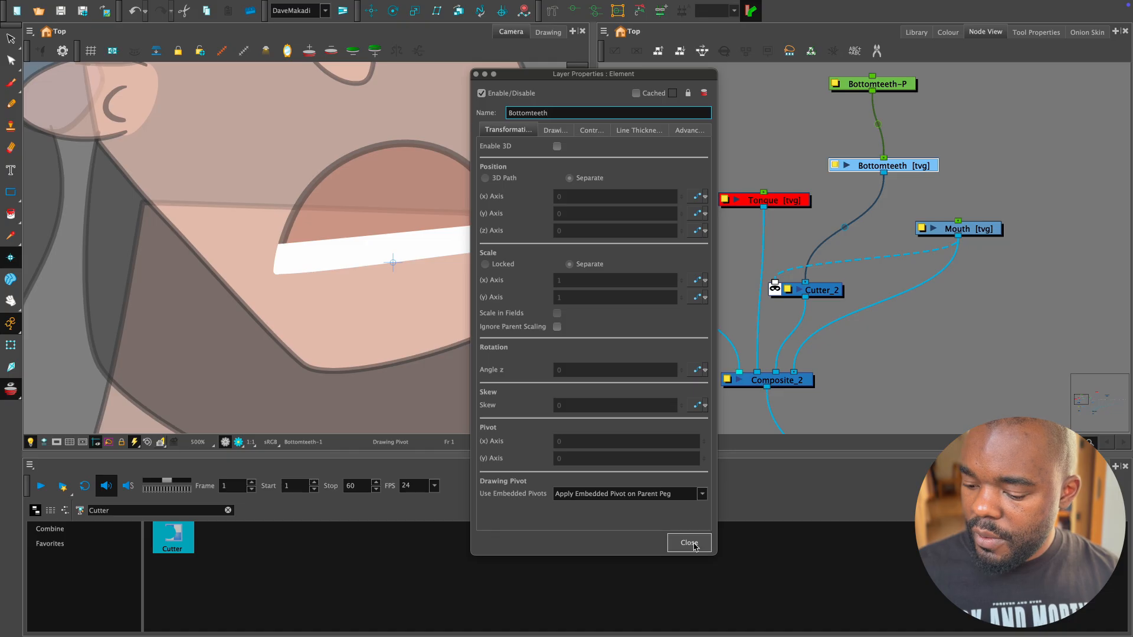
left_click(695, 546)
key("shift+t")
left_click(533, 207)
left_click(466, 244)
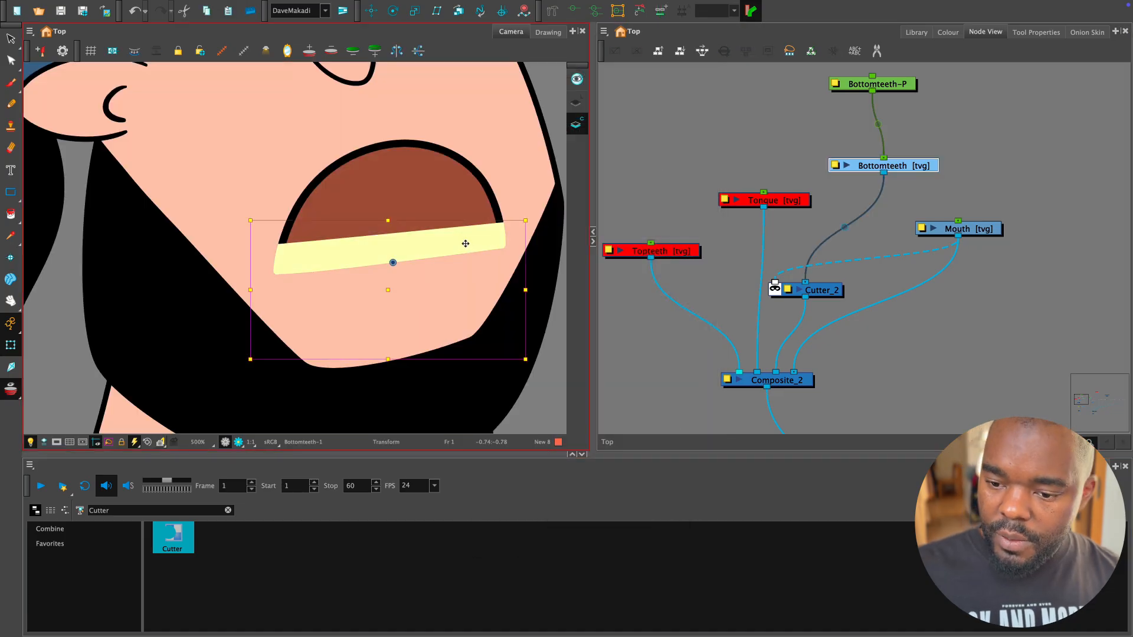
Try shifting the bottom teeth sideways, undo the move and deselect them.
mouse_move(466, 244)
left_mouse_down()
mouse_move(422, 196)
mouse_move(497, 265)
mouse_move(485, 246)
left_mouse_up()
key("ctrl+z")
left_click(659, 179)
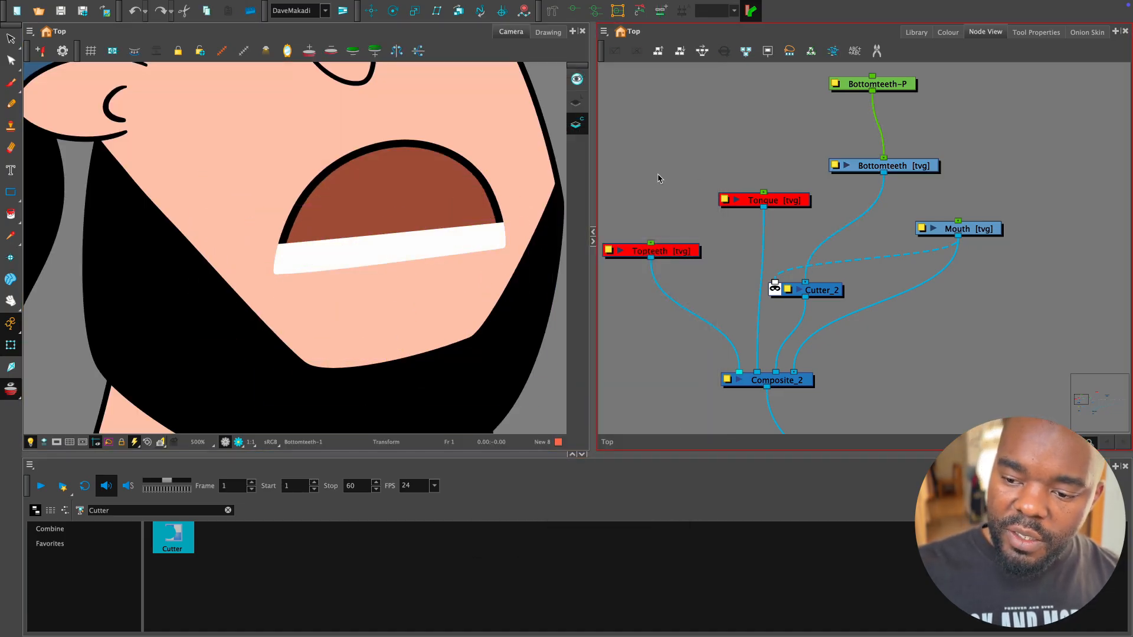
Move the bottom teeth shape from the Line Art layer to the Colour Art layer using cut and paste.
key("alt+s")
left_click(488, 234)
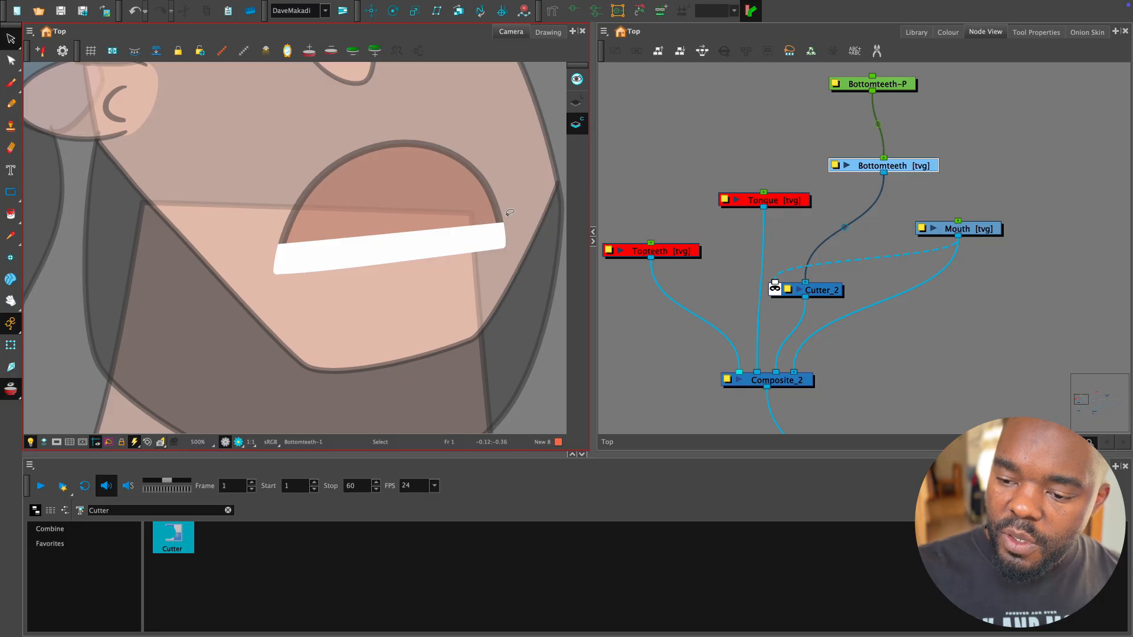
scroll(510, 213, "up", 2)
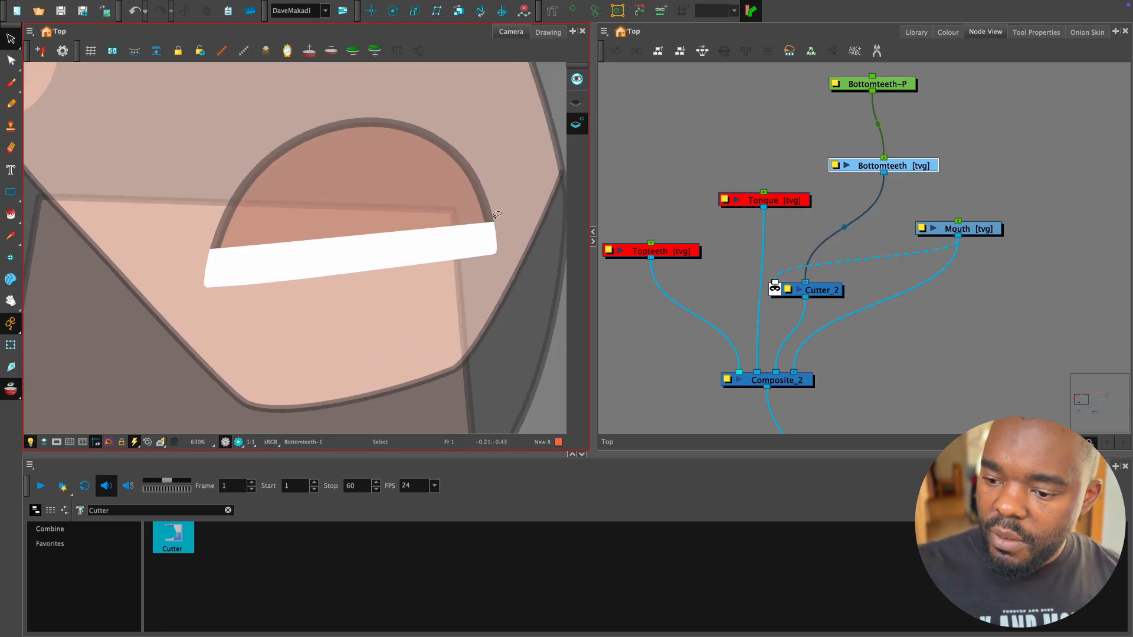
left_click(501, 249)
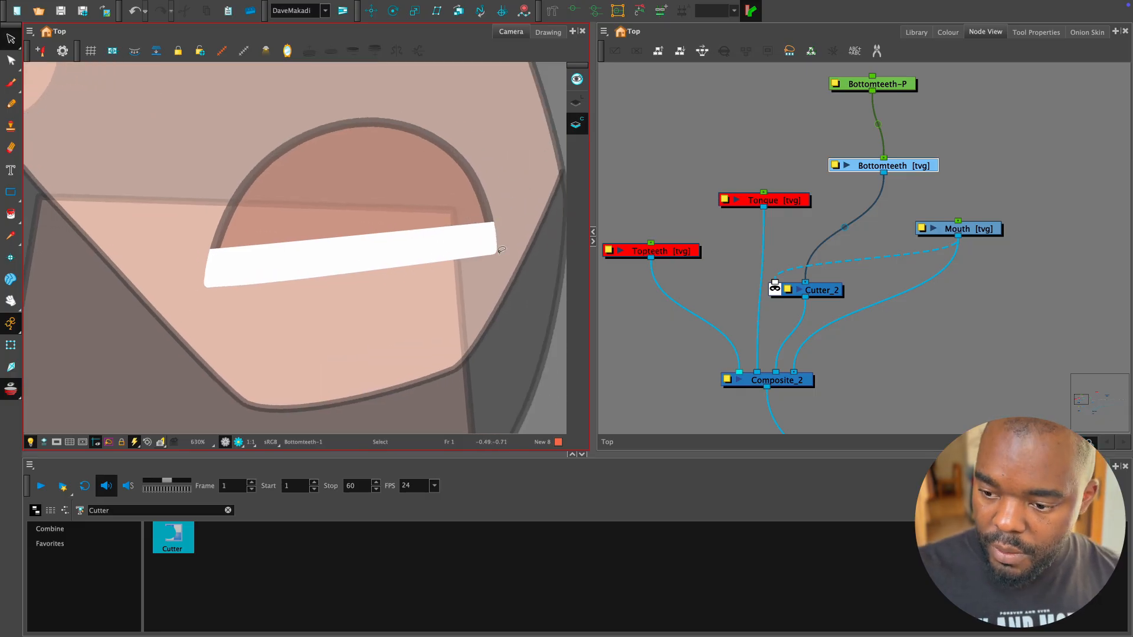
left_click(576, 102)
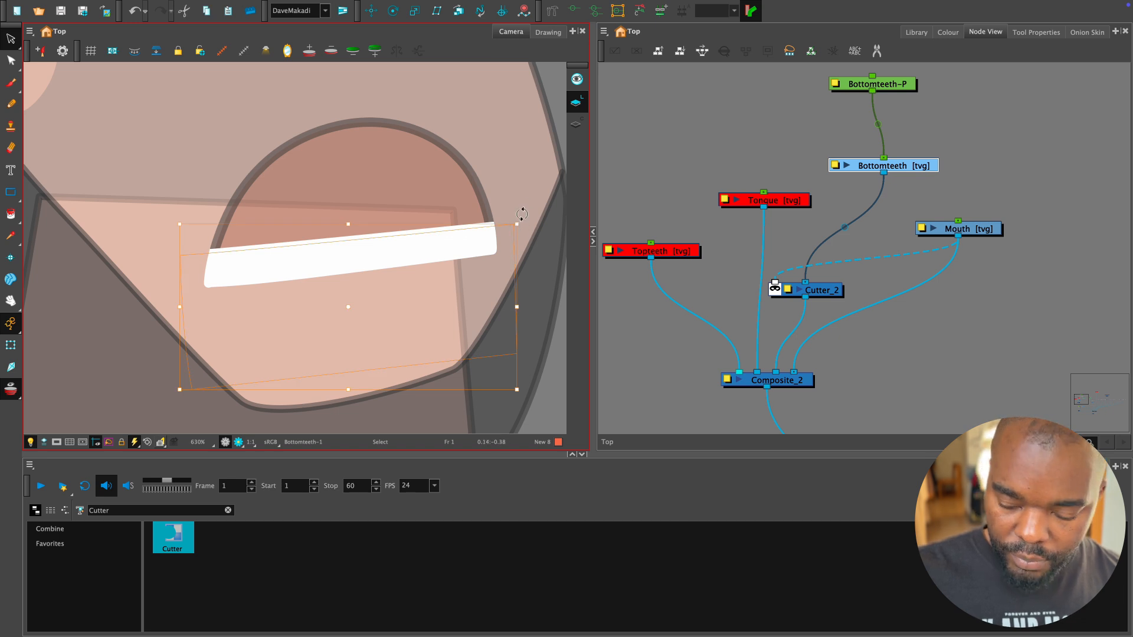
key("Delete")
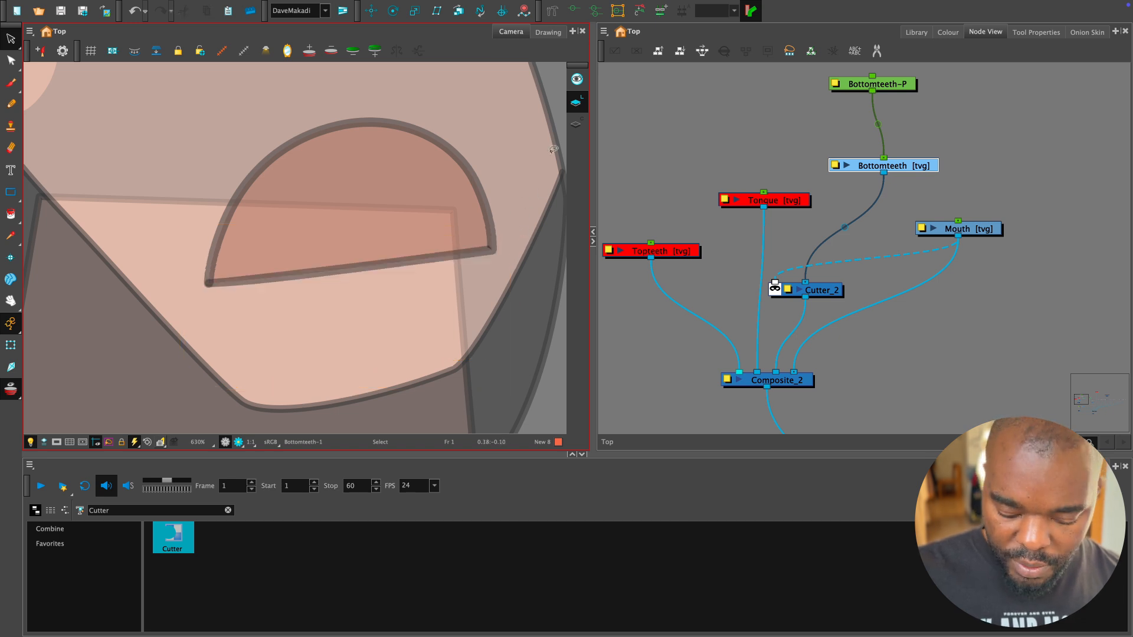
key("l")
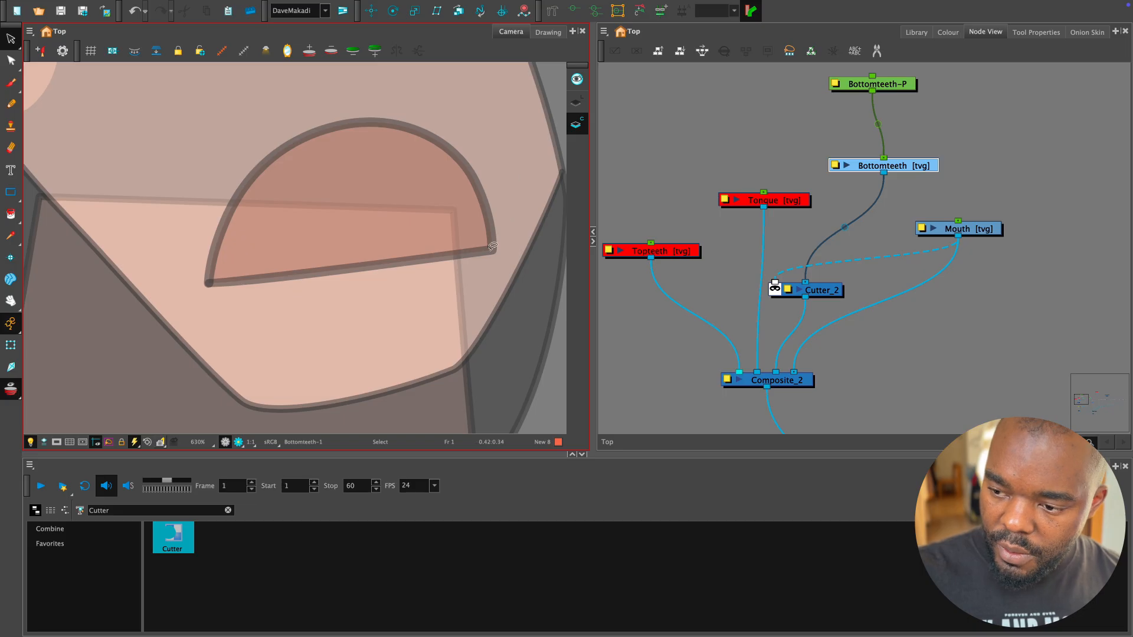
key("ctrl+z")
left_click(522, 221)
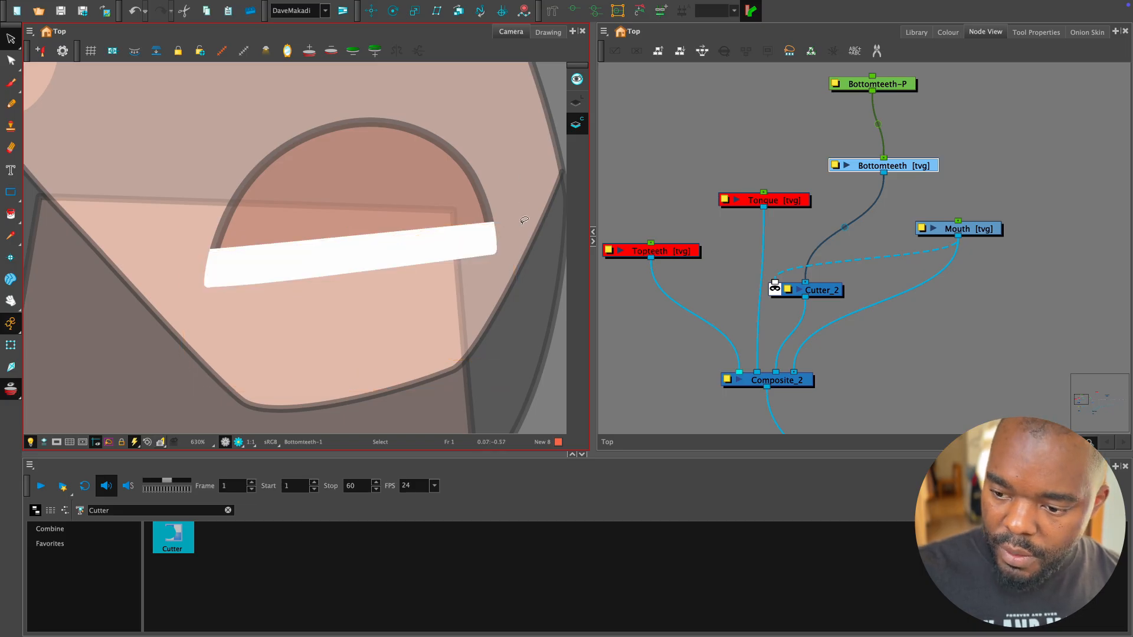
Recolour the upper line of the bottom teeth with the Beard swatch from the Cutter palette.
key("ctrl+a")
left_click(537, 227)
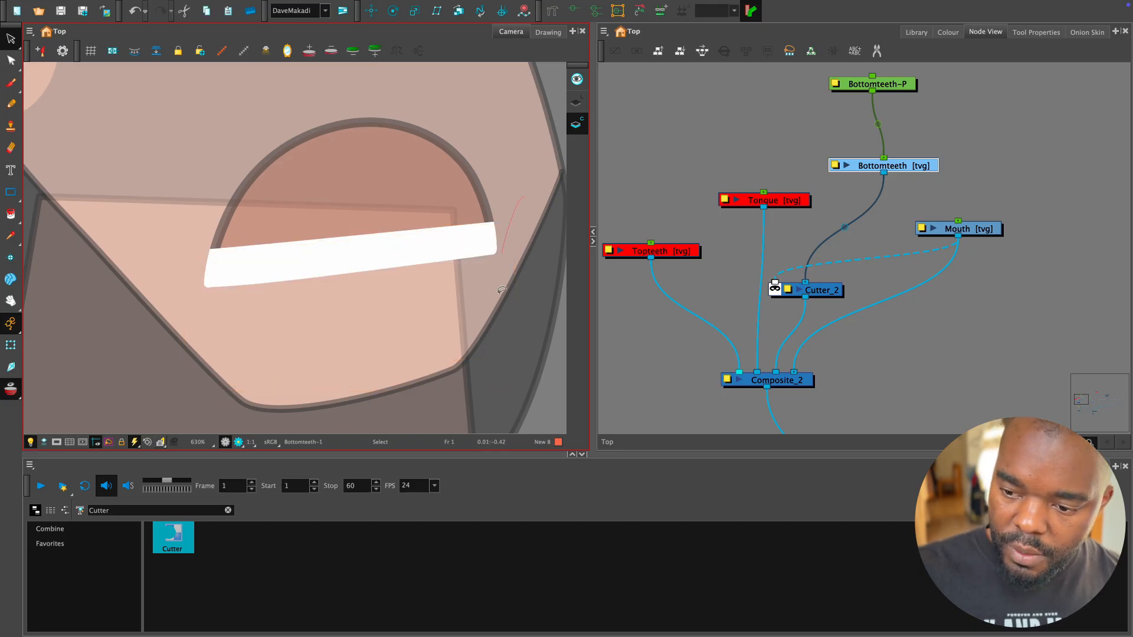
left_click(501, 290)
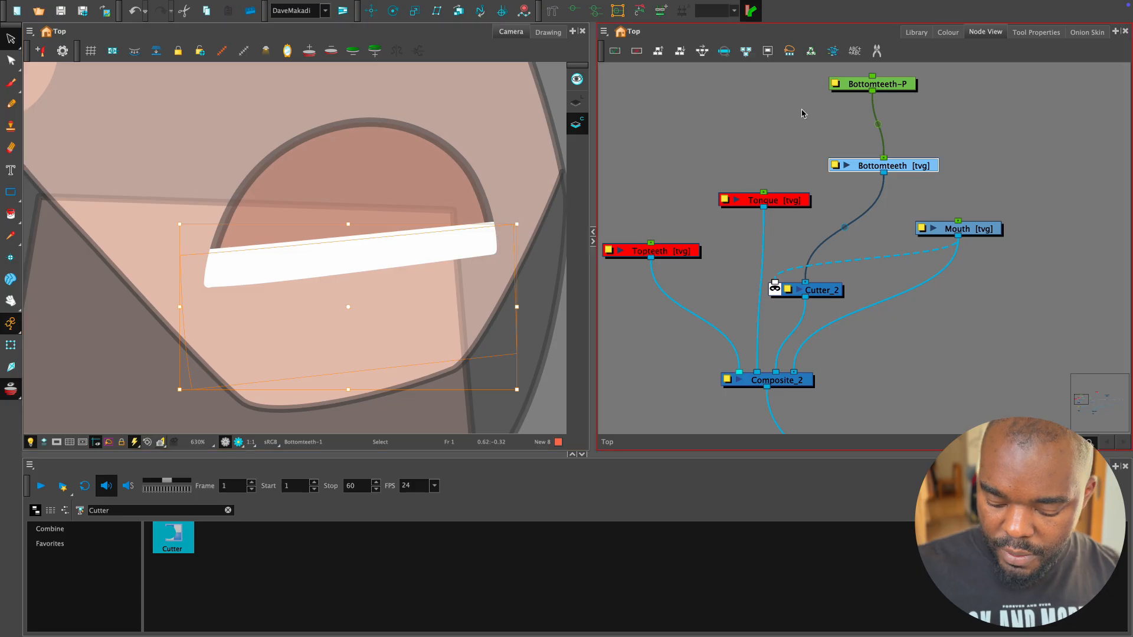
left_click(947, 32)
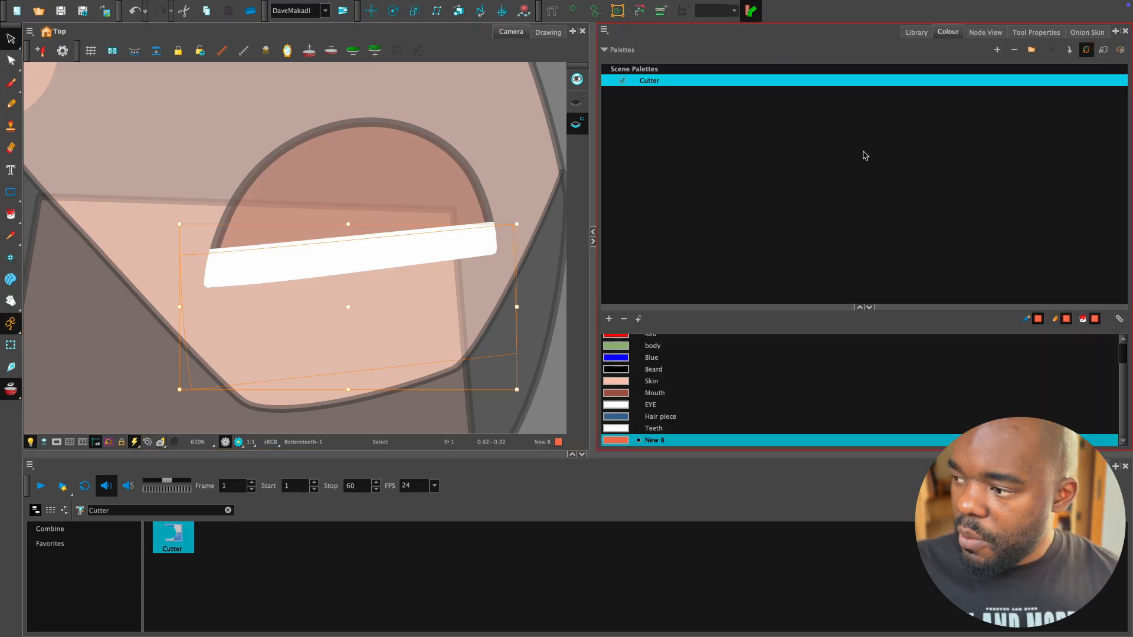
left_click(620, 369)
key("super+z")
left_click(522, 164)
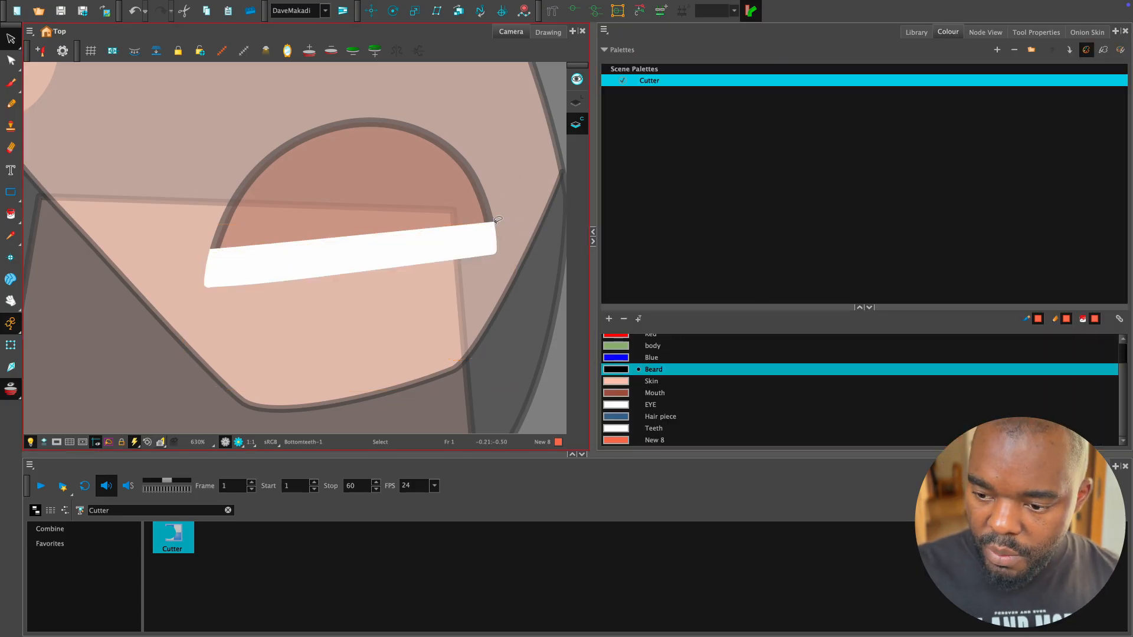
left_click(496, 222)
left_click(617, 370)
left_click(515, 284)
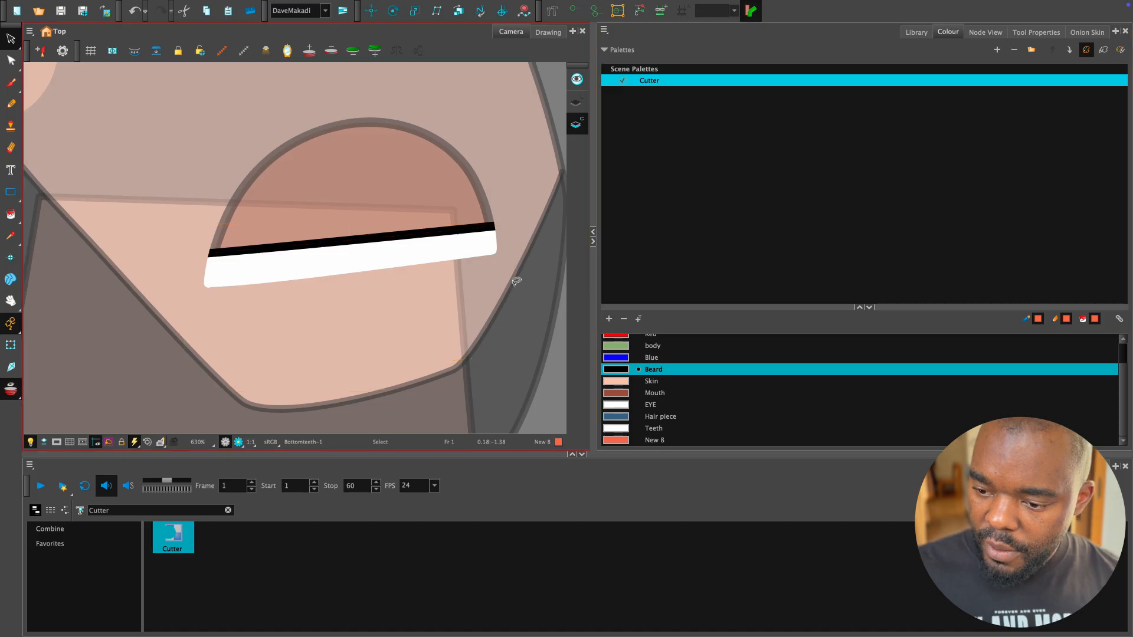
Examine how the recoloured line of the bottom teeth fits the mouth outline, both up close and at full-face scale.
key("1")
key("2")
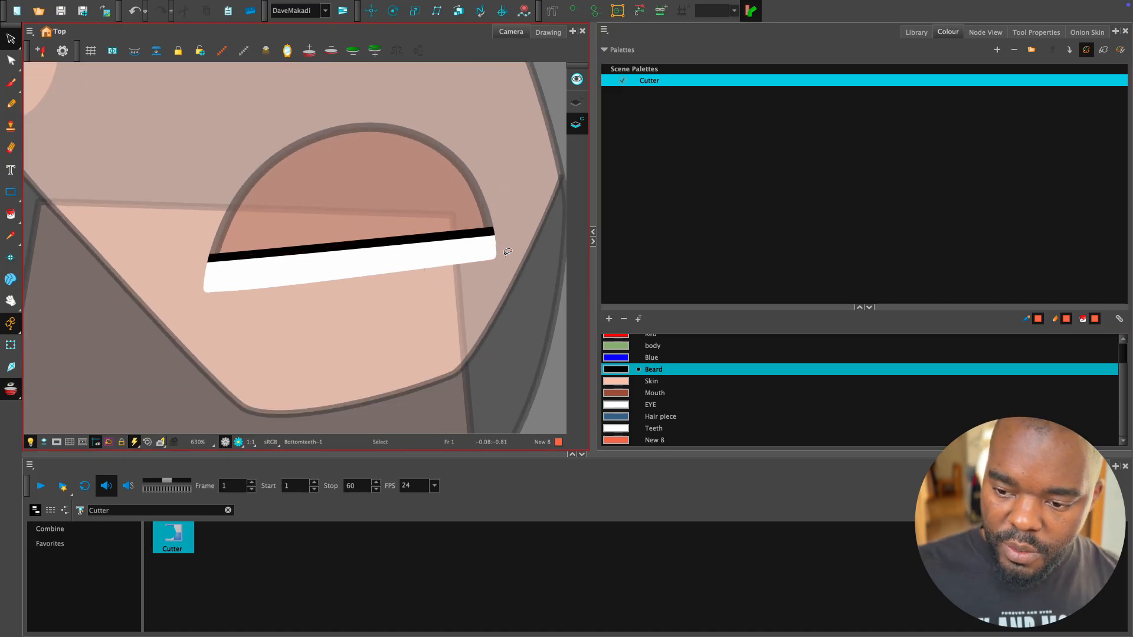
key("shift+t")
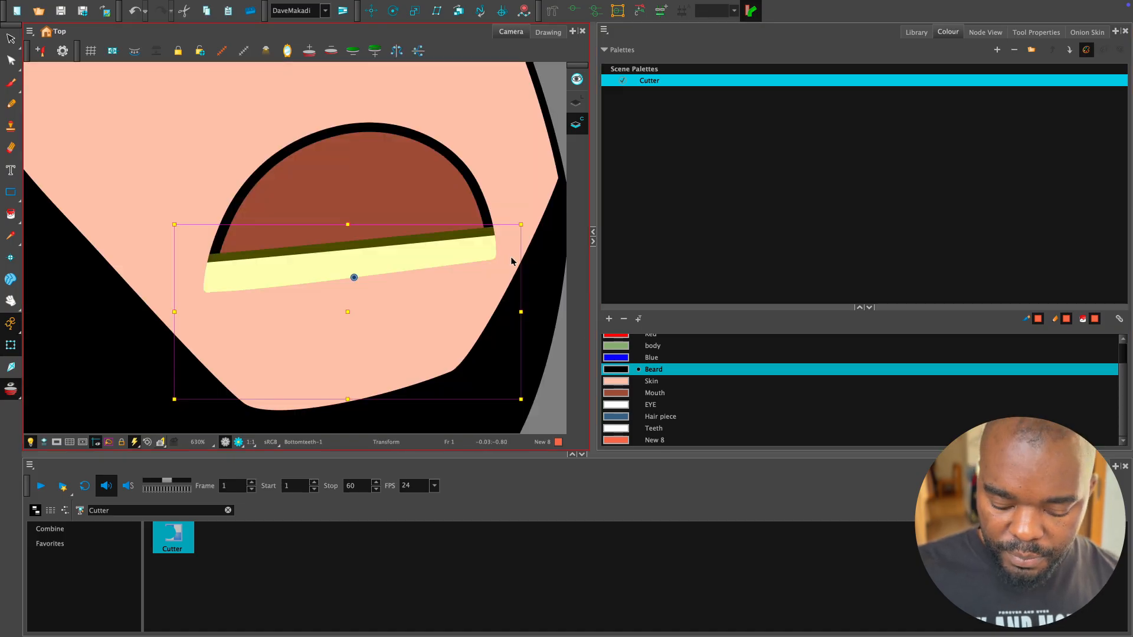
key("2")
key("2")
key("2")
key("2")
key("1")
key("2")
left_click_drag(472, 289, 502, 317)
key("1")
key("1")
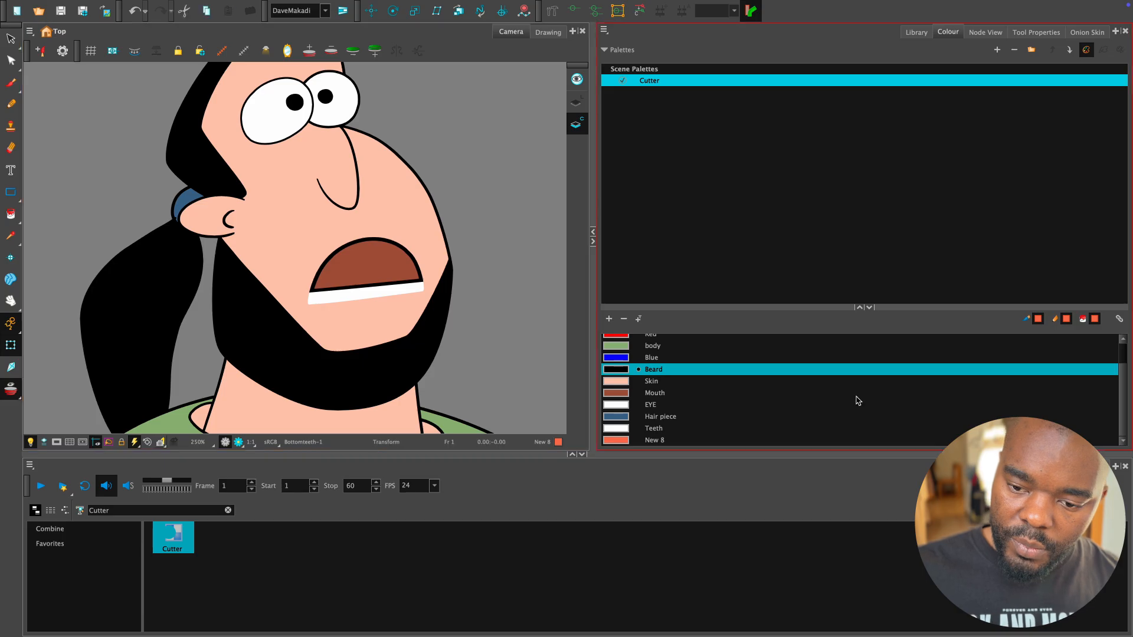
key("2")
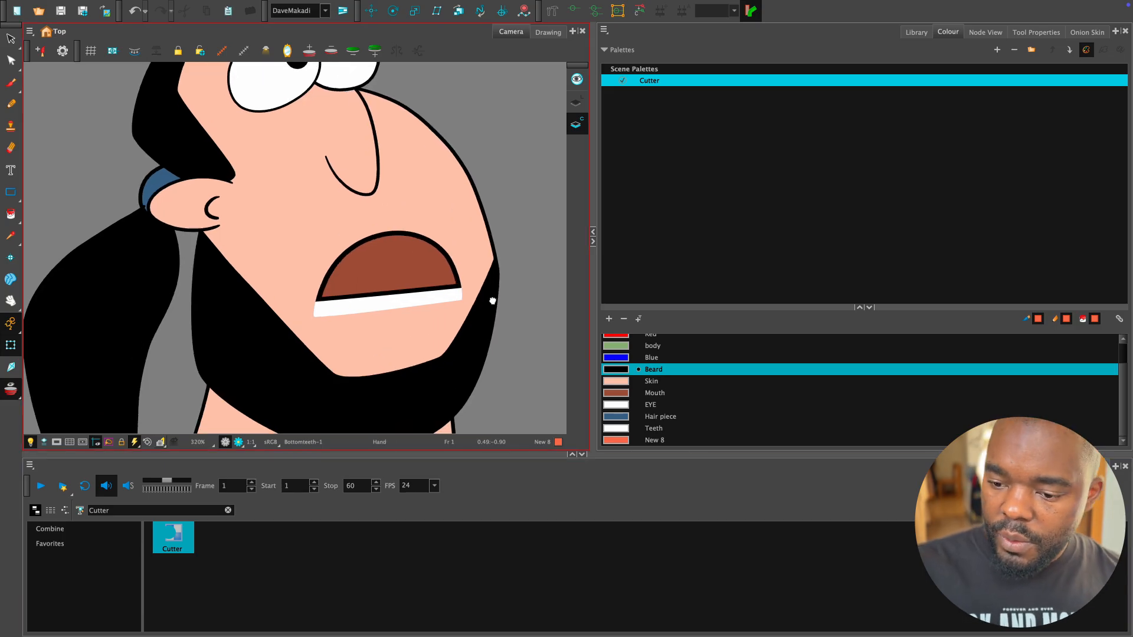
key("2")
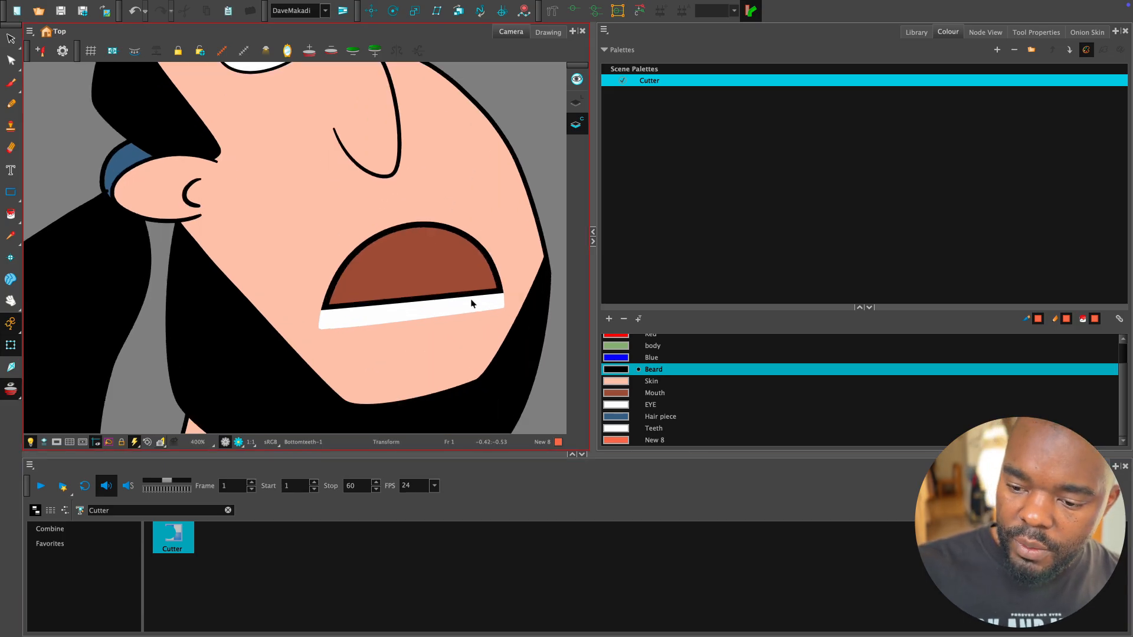
Show the Timeline and try shifting the bottom teeth within the mouth, undoing the move.
left_click(472, 299)
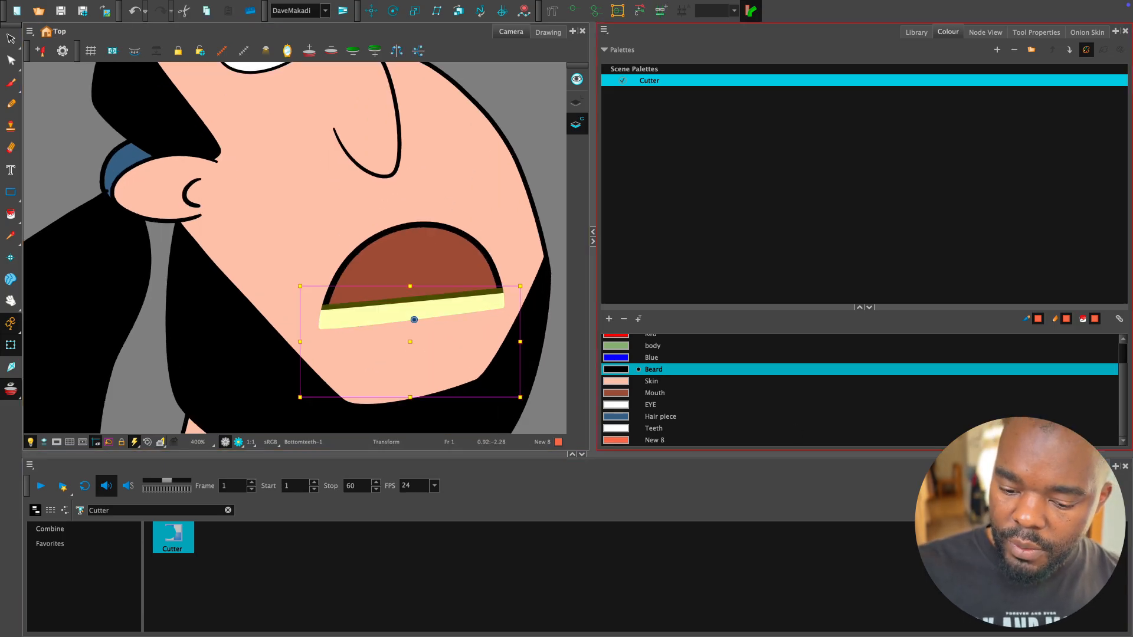
left_click(1037, 467)
left_click_drag(479, 305, 513, 302)
key("super+z")
left_click(543, 216)
Return to the Node View and reposition the Topteeth node in free space beside the Tongue node.
key("1")
key("1")
key("space")
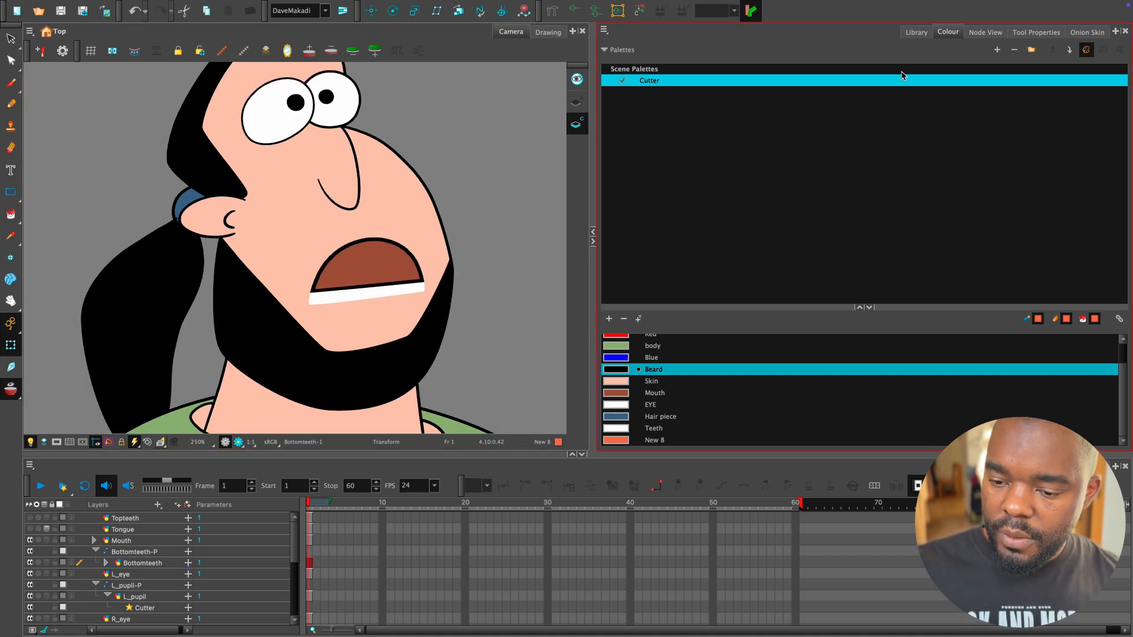
left_click(1038, 33)
left_click(984, 33)
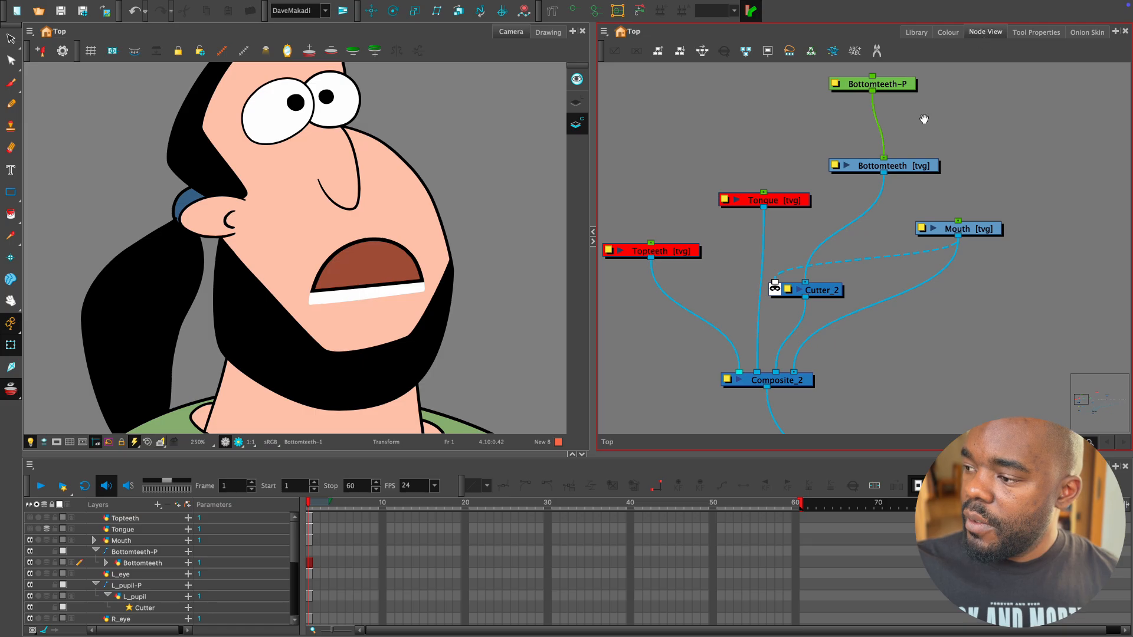
left_click_drag(853, 216, 828, 173)
left_click_drag(759, 258, 710, 269)
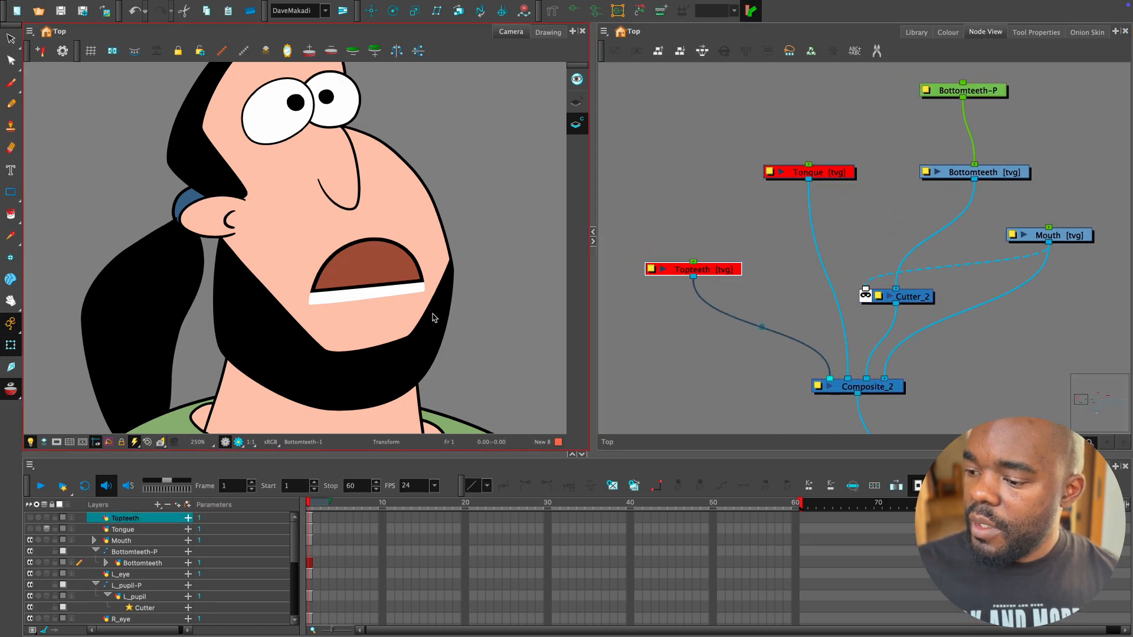
scroll(433, 318, "up", 3)
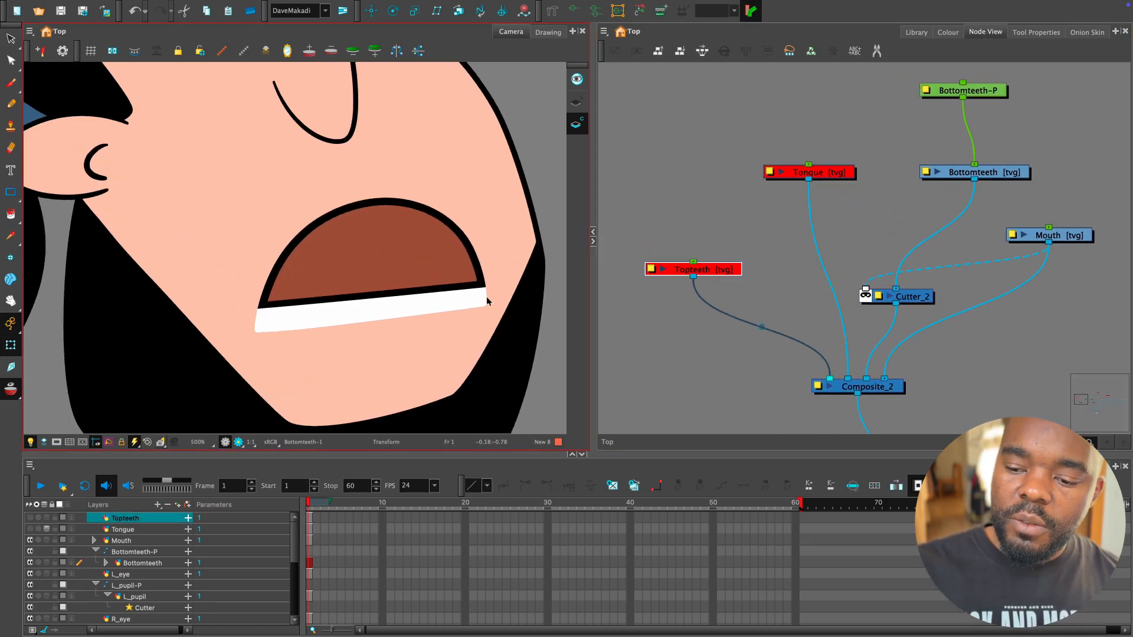
scroll(488, 303, "down", 2)
left_click_drag(490, 309, 477, 319)
Enable the Topteeth node, and turn the Tongue node on and off again.
left_click_drag(732, 265, 741, 247)
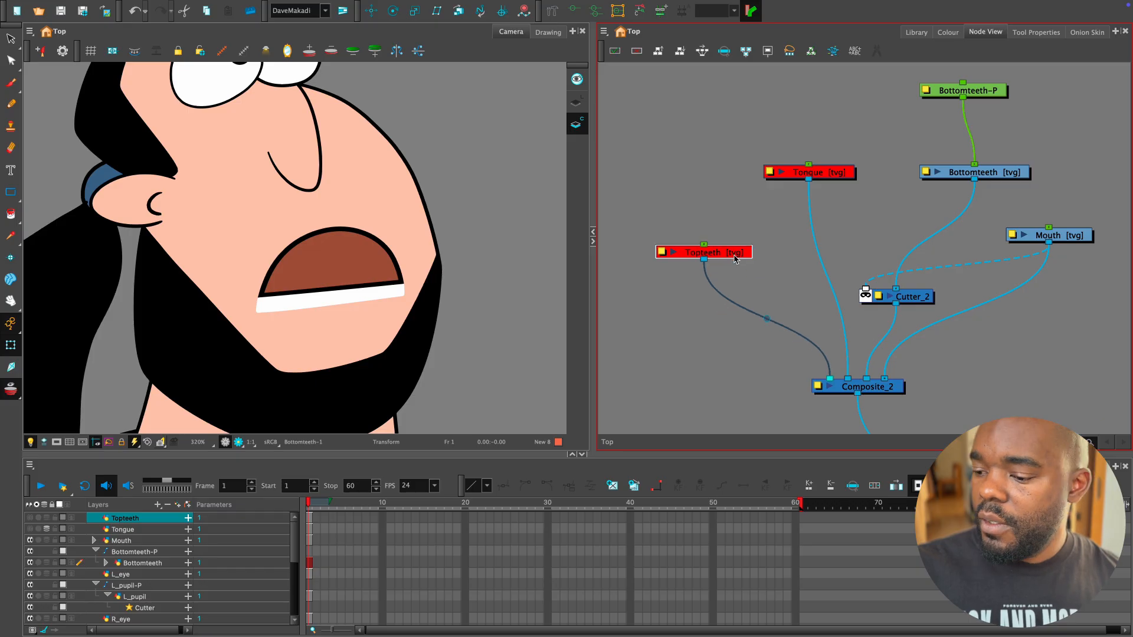
key("a")
left_click(832, 172)
left_click_drag(832, 173, 837, 189)
key("a")
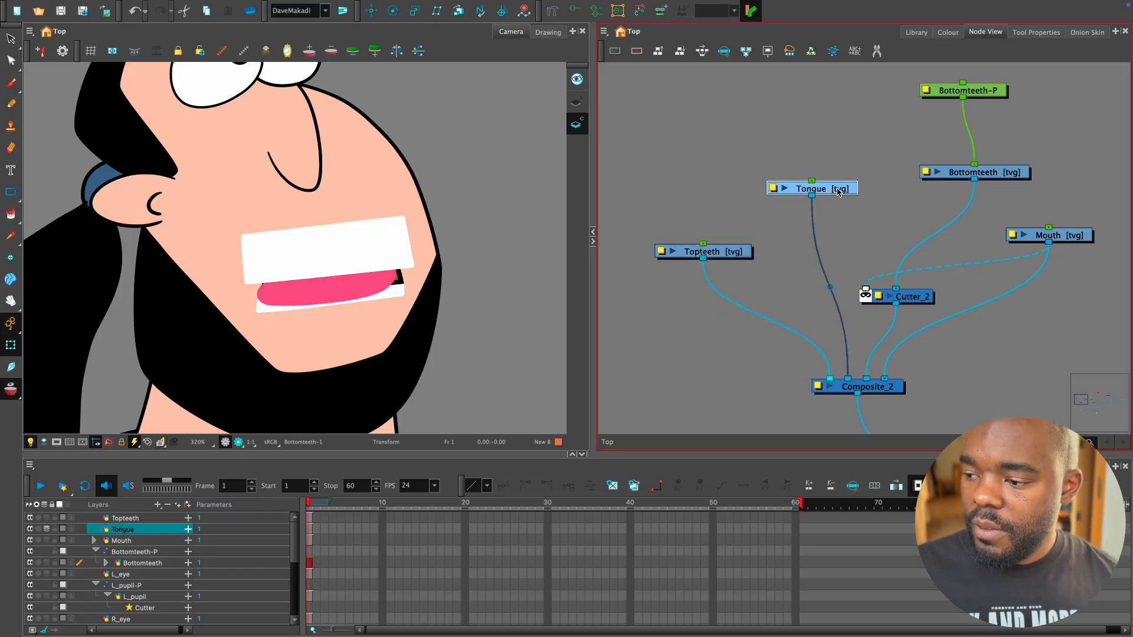
key("a")
Rearrange the nodes: Topteeth up beside Bottomteeth, Tongue off to the far side, and Bottomteeth directly above Cutter_2.
left_click_drag(703, 251, 801, 112)
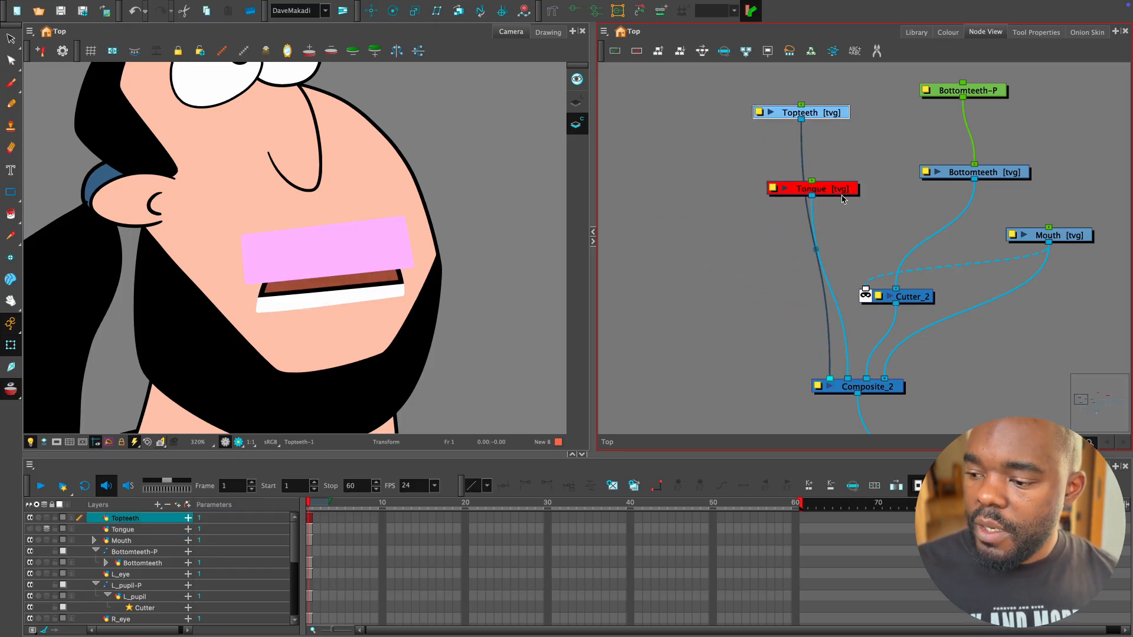
left_click_drag(821, 189, 627, 248)
left_click_drag(947, 319, 915, 321)
left_click_drag(880, 299, 879, 309)
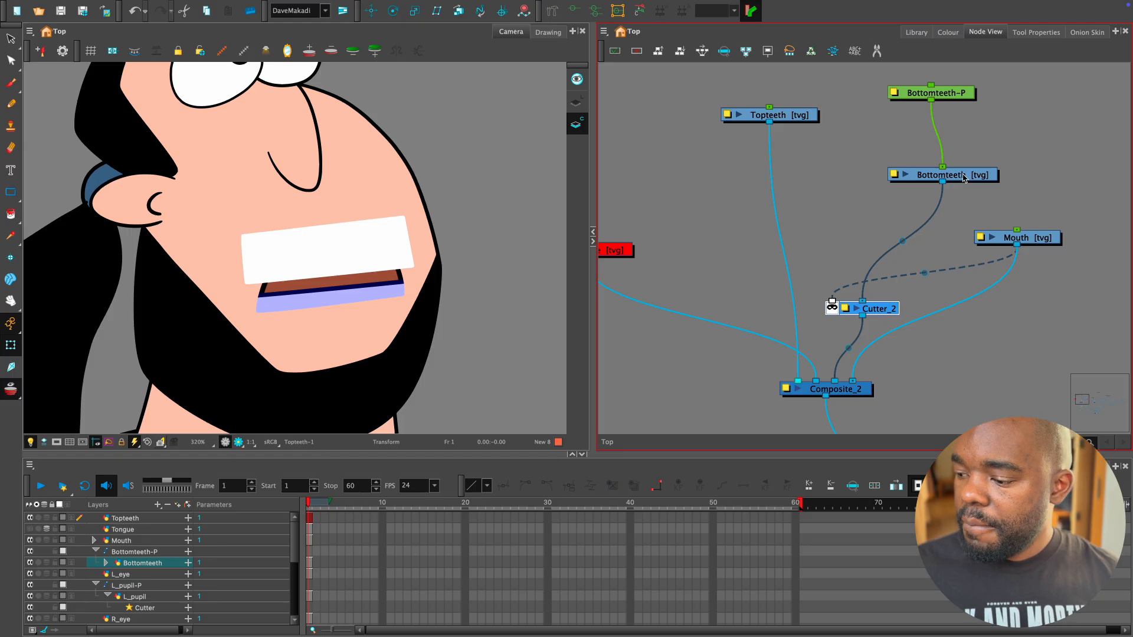
left_click_drag(962, 174, 897, 183)
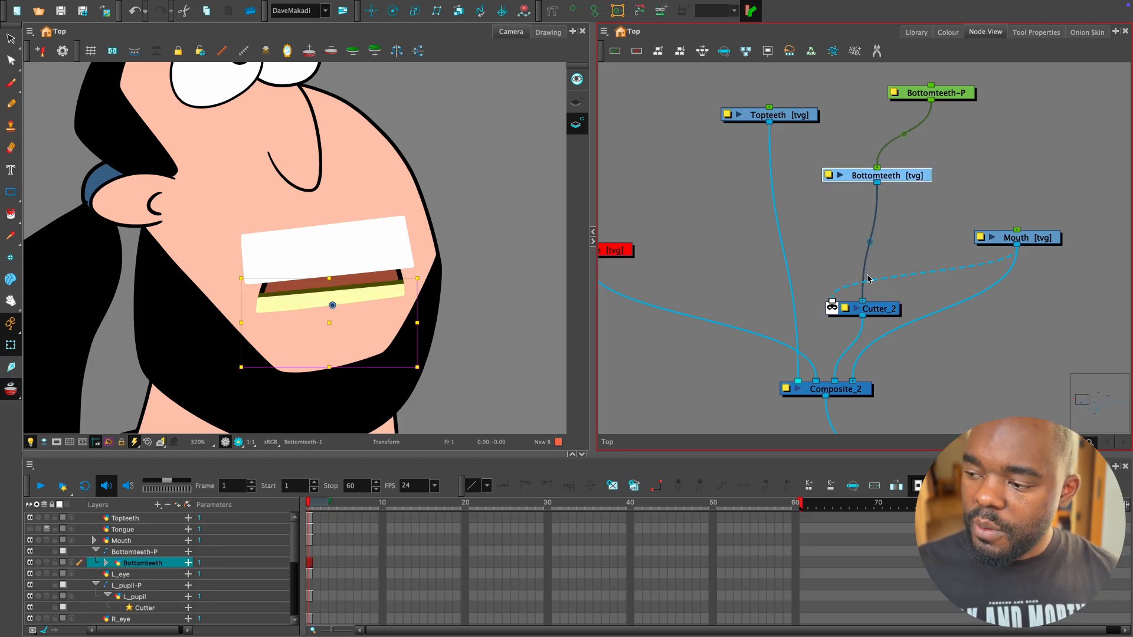
Insert a Composite node between Bottomteeth and Cutter_2, and reroute the Topteeth connection from Composite_2 into it.
left_click(604, 31)
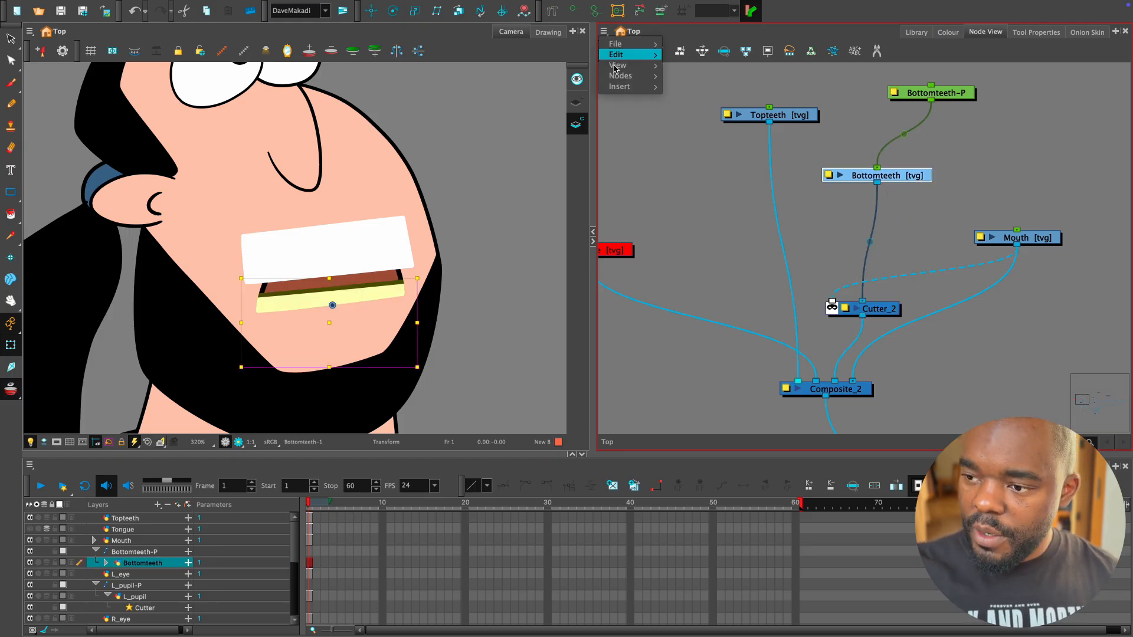
mouse_move(648, 88)
left_click(708, 87)
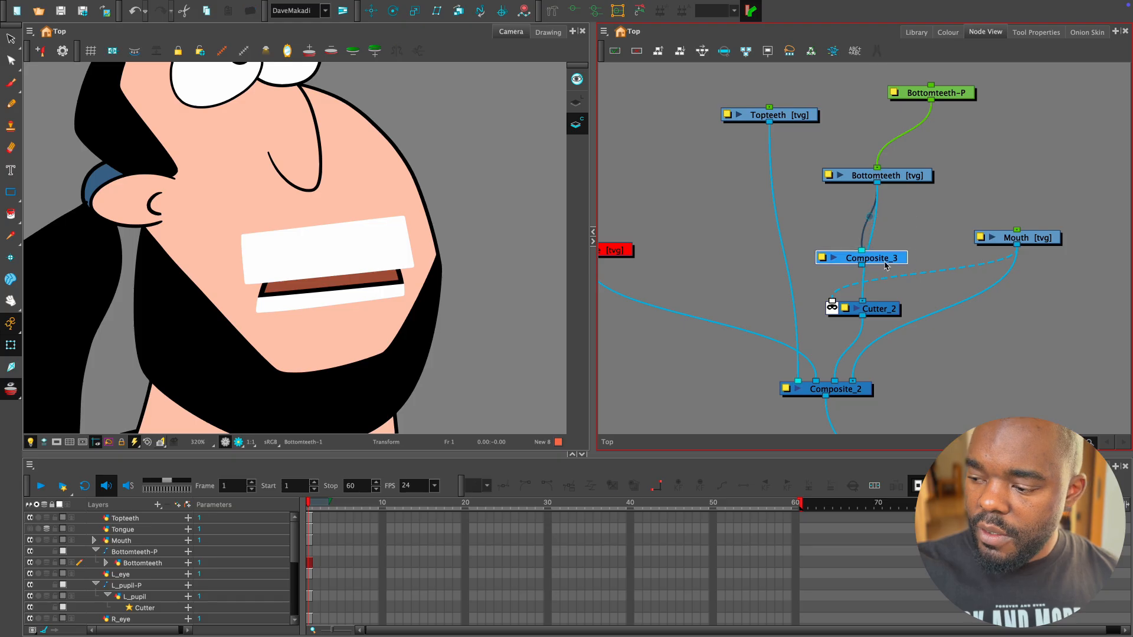
left_click_drag(904, 178, 929, 156)
left_click_drag(877, 241, 937, 226)
left_click_drag(850, 258, 902, 230)
mouse_move(871, 240)
left_mouse_down()
mouse_move(862, 300)
mouse_move(871, 250)
left_mouse_up()
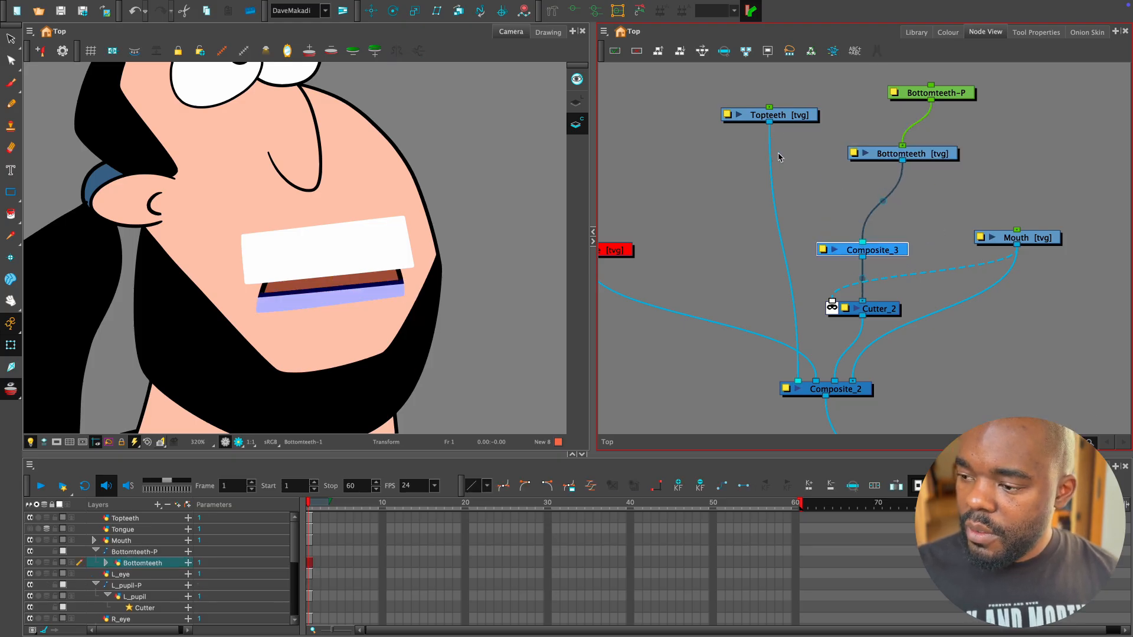
left_click_drag(771, 157, 849, 245)
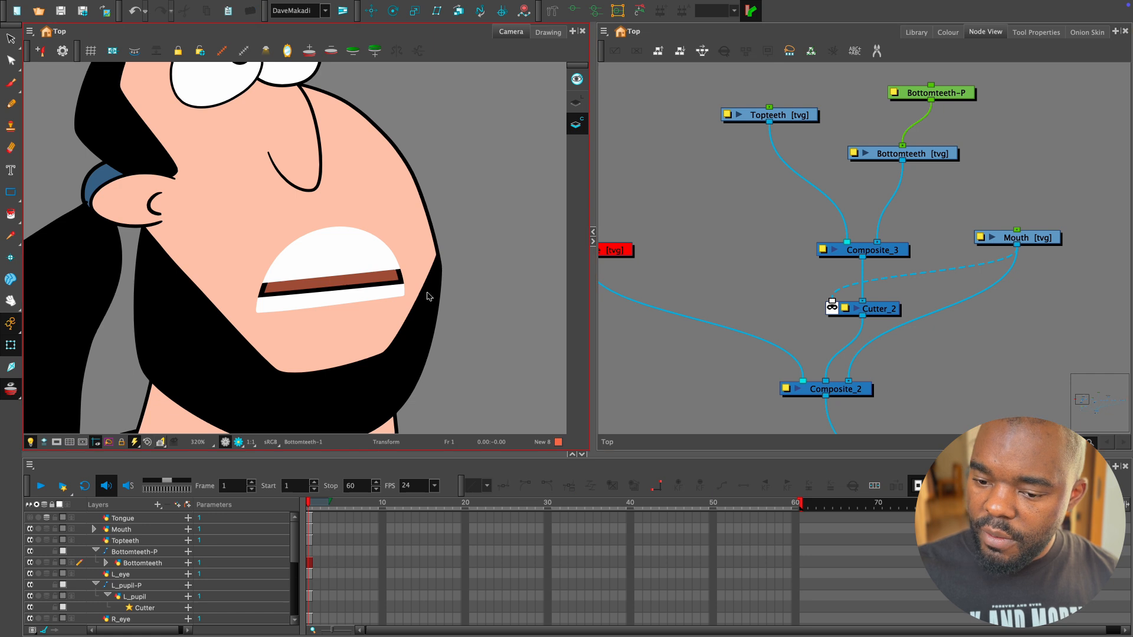
Move the Topteeth drawing from the Line Art layer to the Colour Art layer.
scroll(433, 296, "up", 2)
left_click(451, 271)
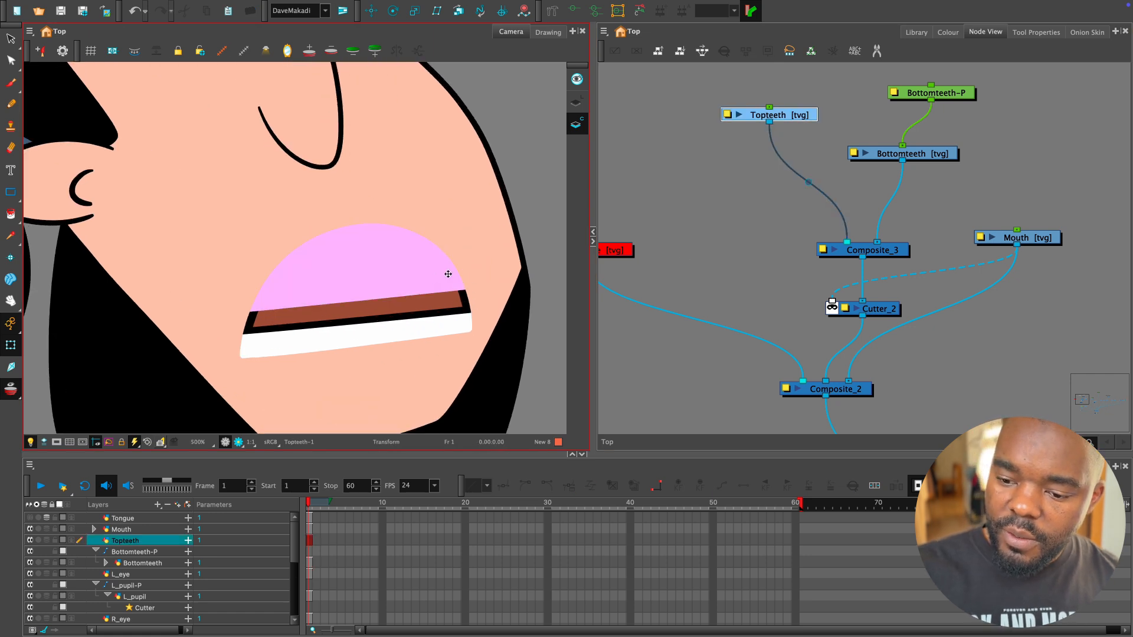
left_click(575, 104)
key("alt+s")
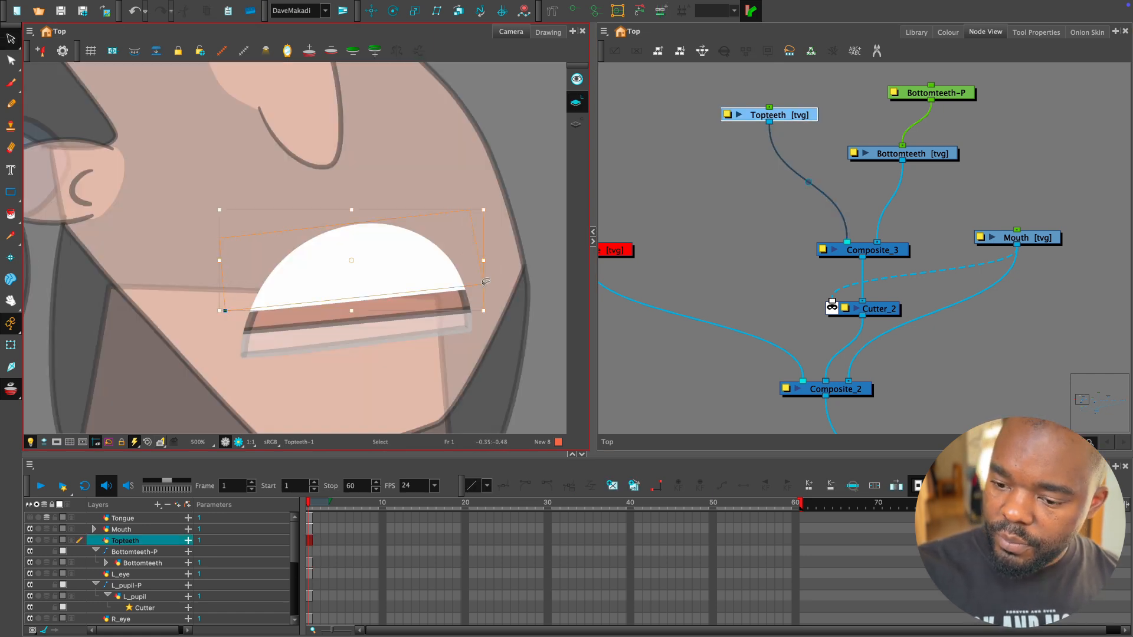
key("super+x")
left_click(579, 126)
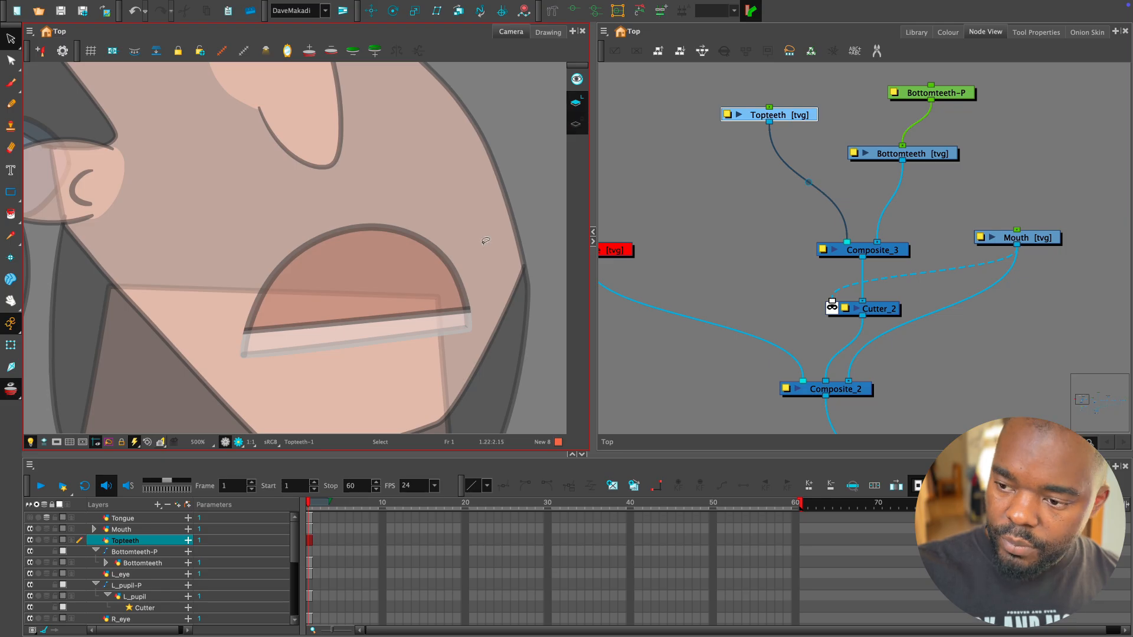
key("super+v")
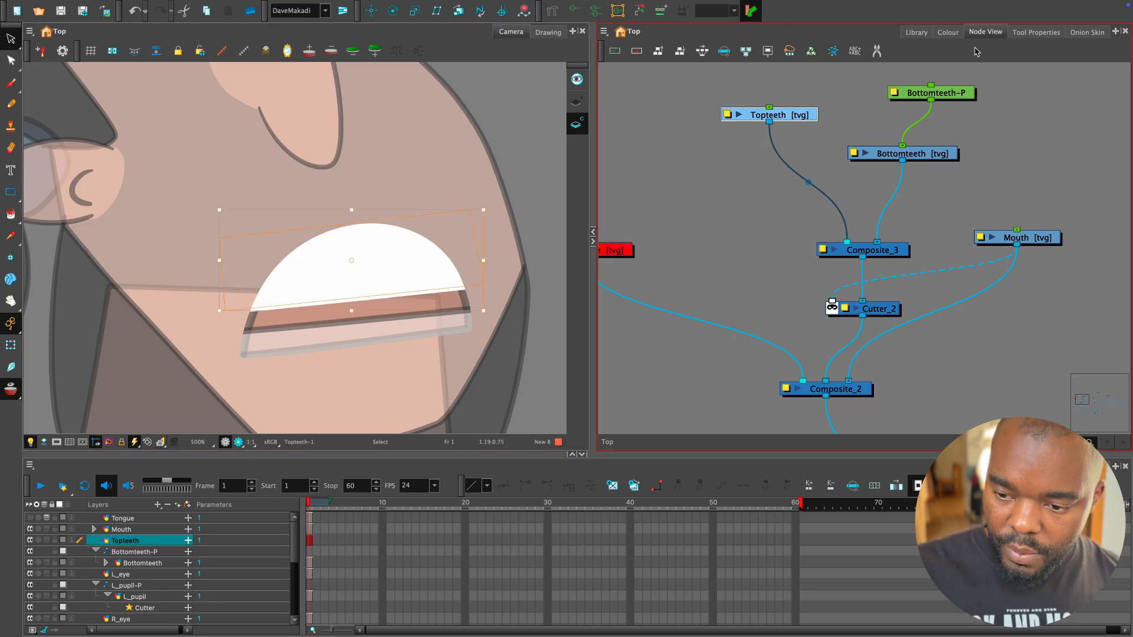
Recolour the outline of the top teeth with the black Beard colour, leaving the teeth fill white.
left_click(949, 33)
left_click(627, 371)
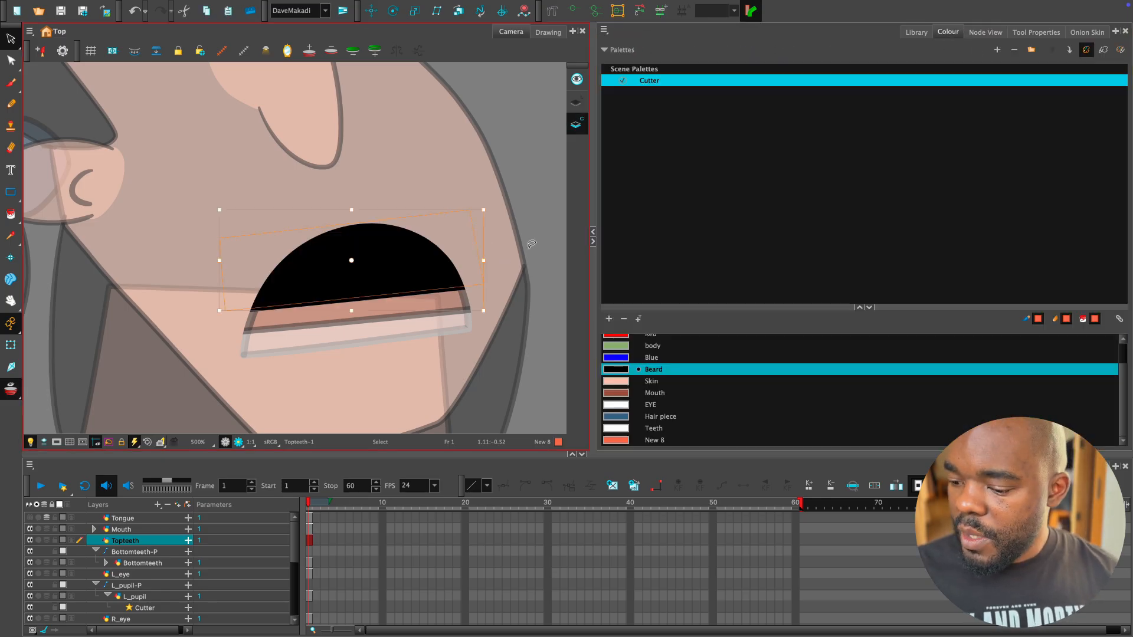
key("super+z")
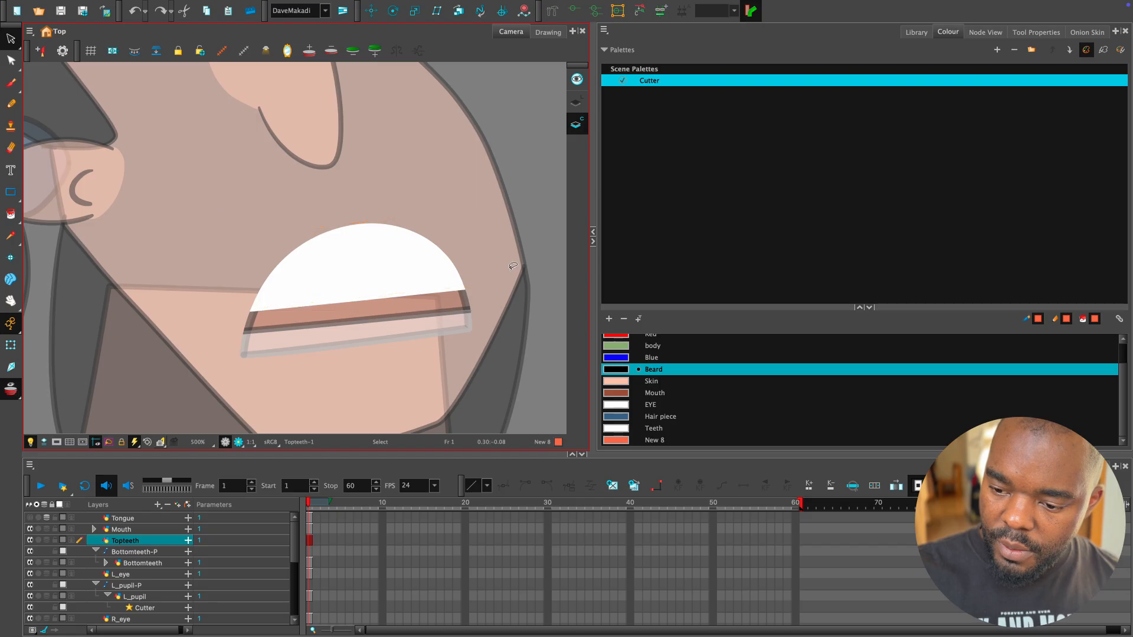
left_click(619, 367)
left_click(542, 283)
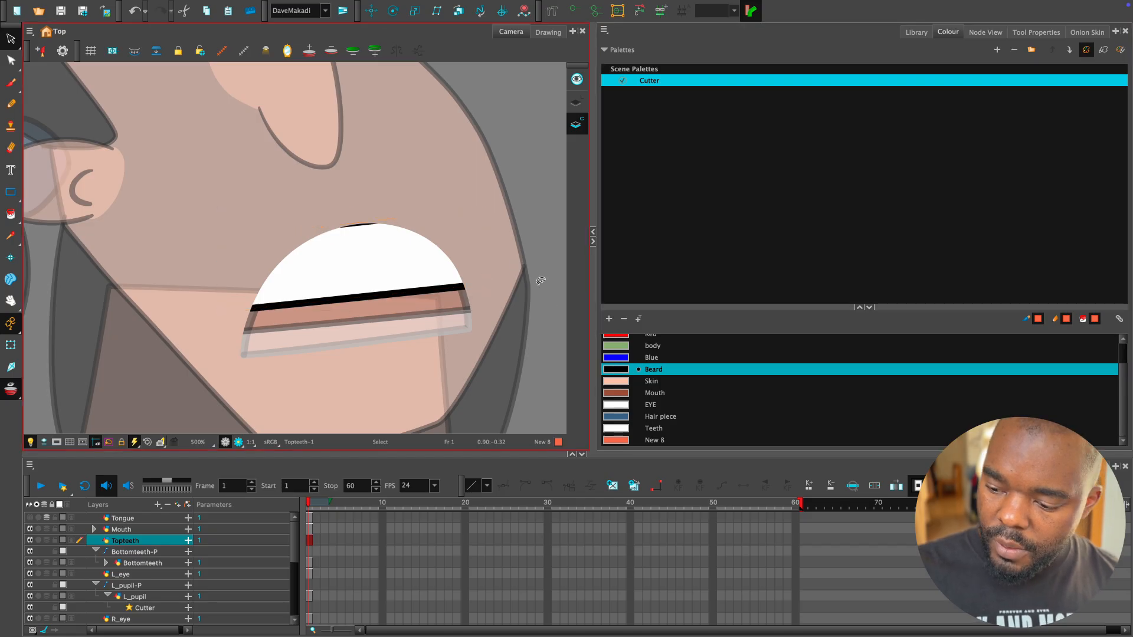
key("shift+t")
left_click(532, 207)
Examine how the top teeth and their black edge fit the mouth on the whole face.
key("1")
key("1")
key("1")
key("space")
left_click_drag(456, 322, 466, 331)
key("2")
key("2")
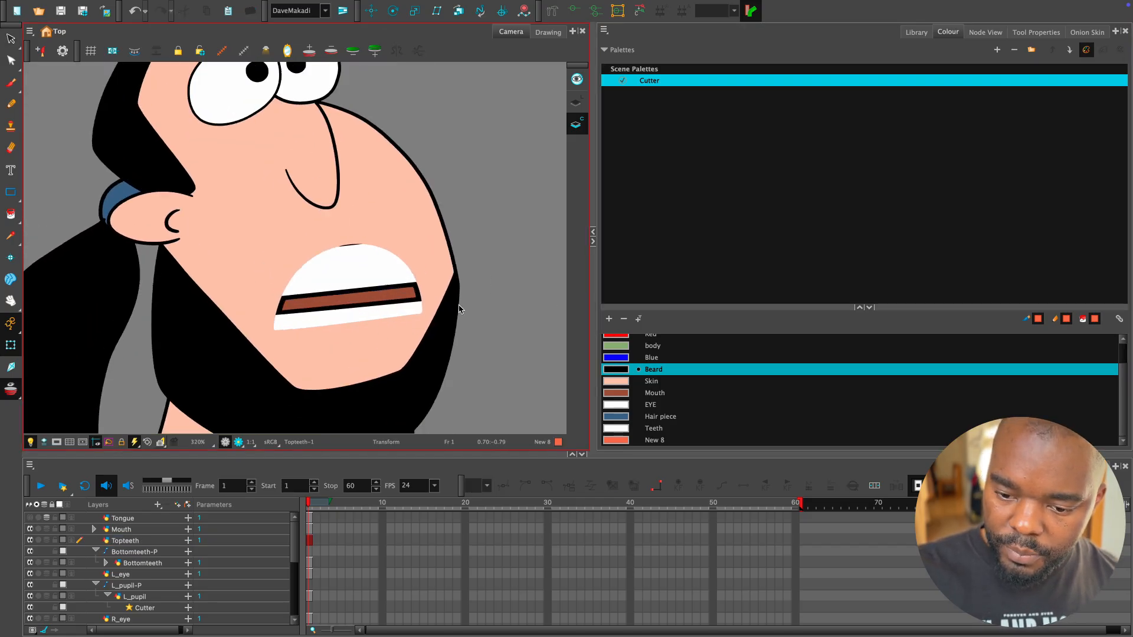
key("space")
key("2")
Set the Topteeth layer's embedded pivot option to Apply Embedded Pivot on Parent Peg.
left_click(409, 285)
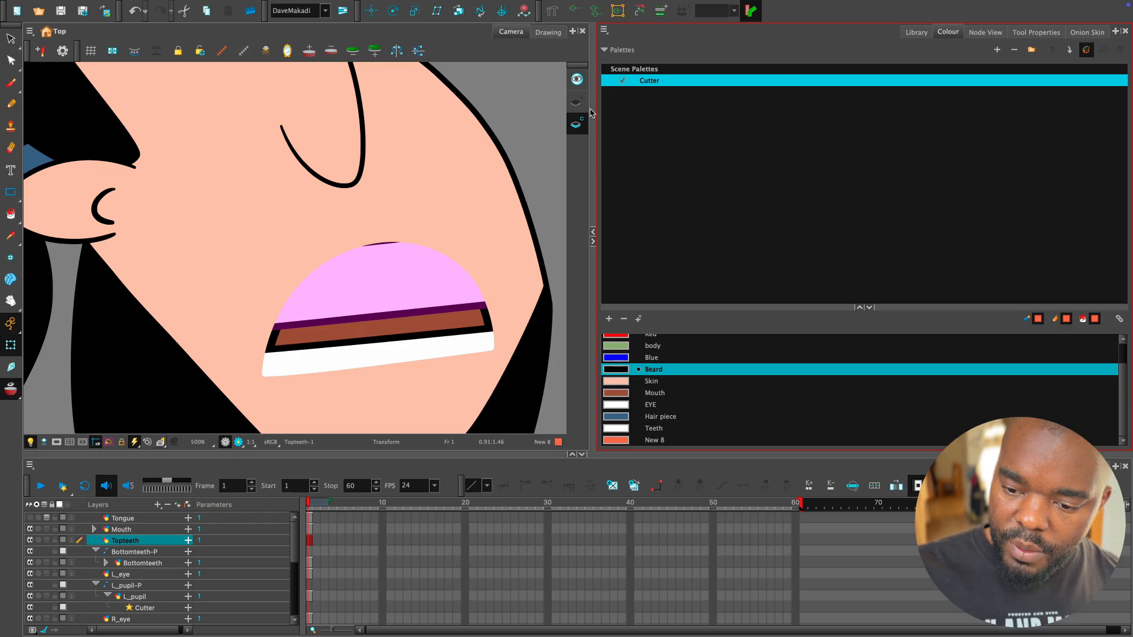
left_click(10, 257)
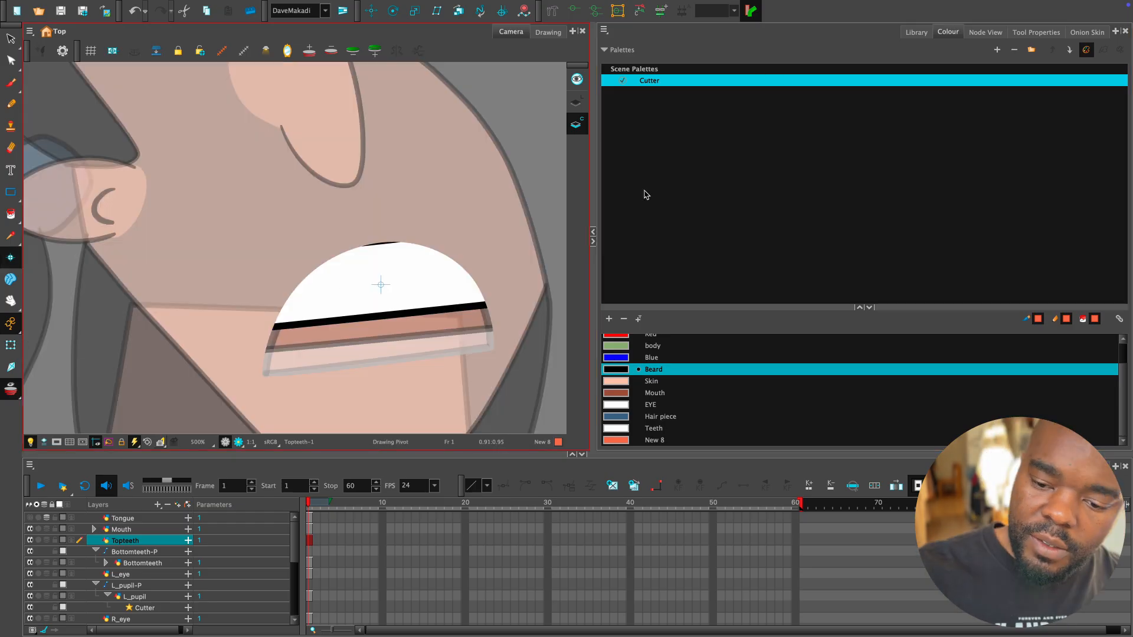
left_click(985, 32)
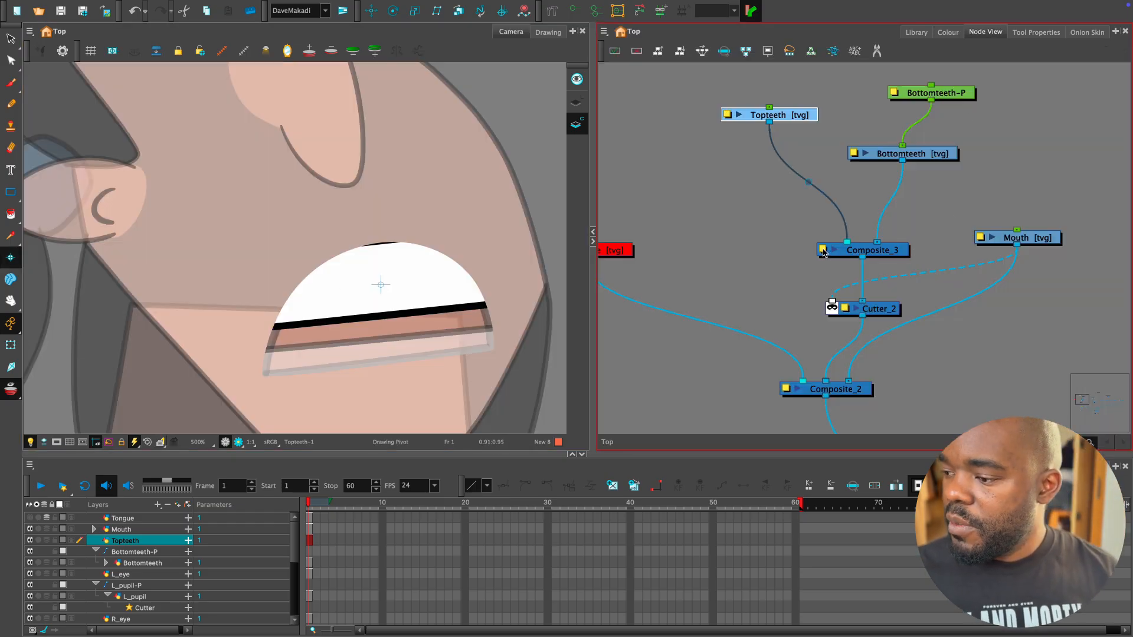
double_click(729, 116)
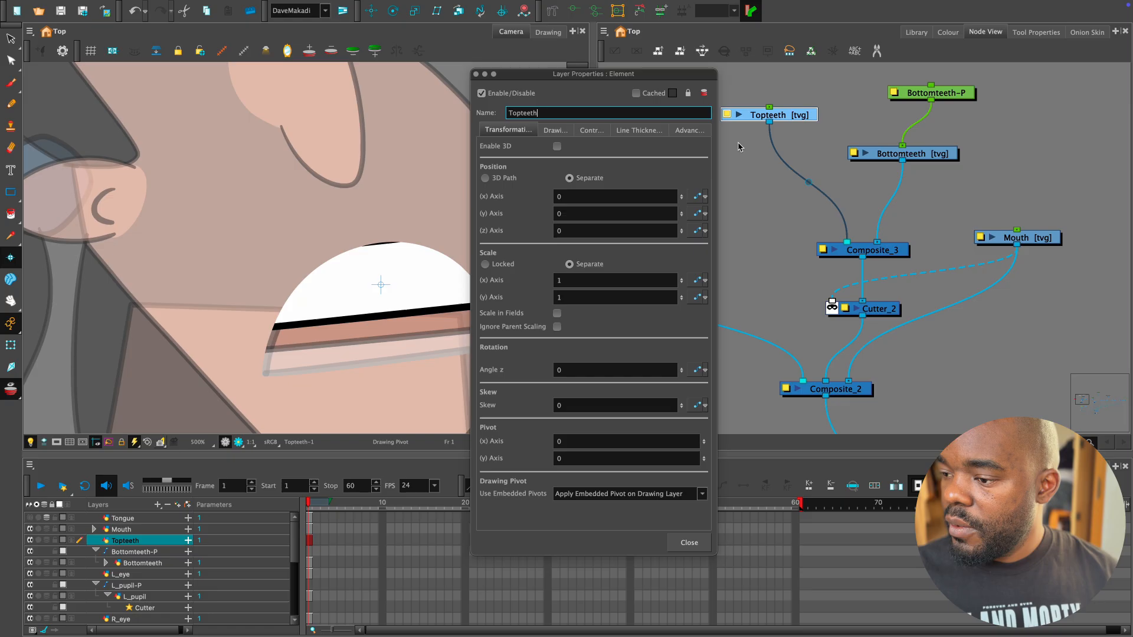
left_click(700, 496)
left_click(677, 486)
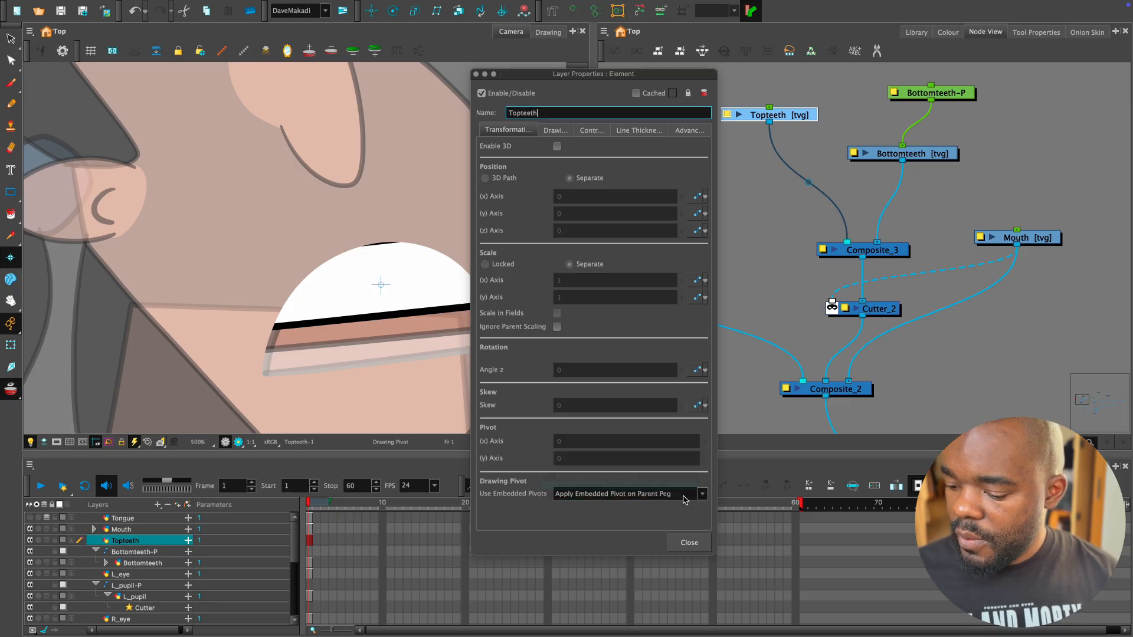
left_click(689, 543)
Lower the Topteeth node towards Composite_3, add a parent peg above it, and try moving the top teeth.
key("shift+t")
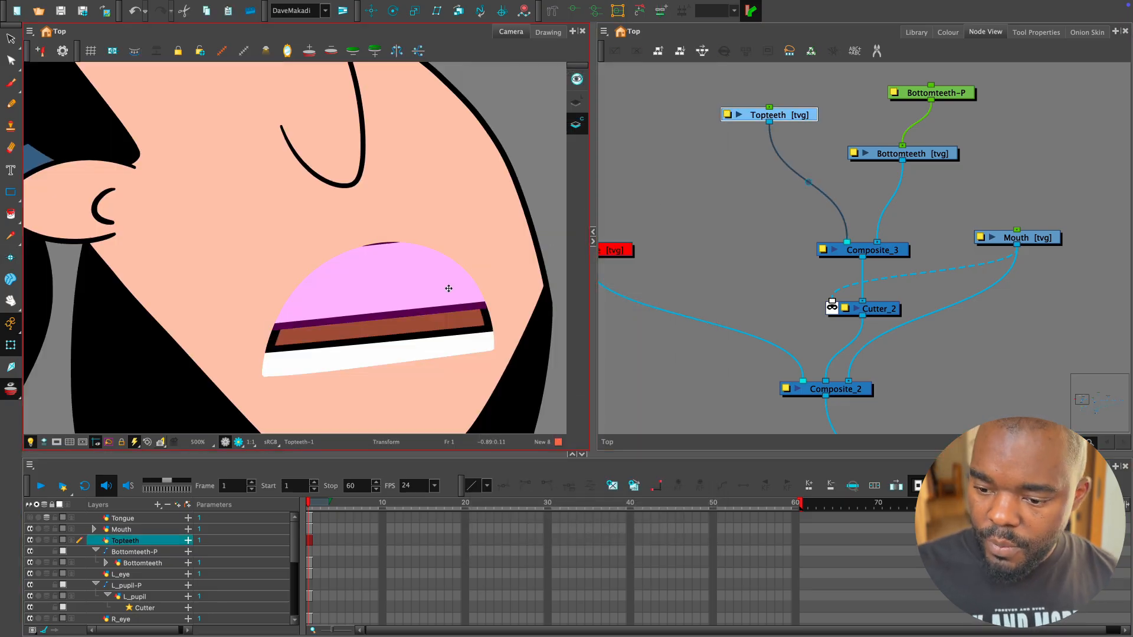
scroll(448, 288, "down", 1)
left_click_drag(797, 118, 785, 181)
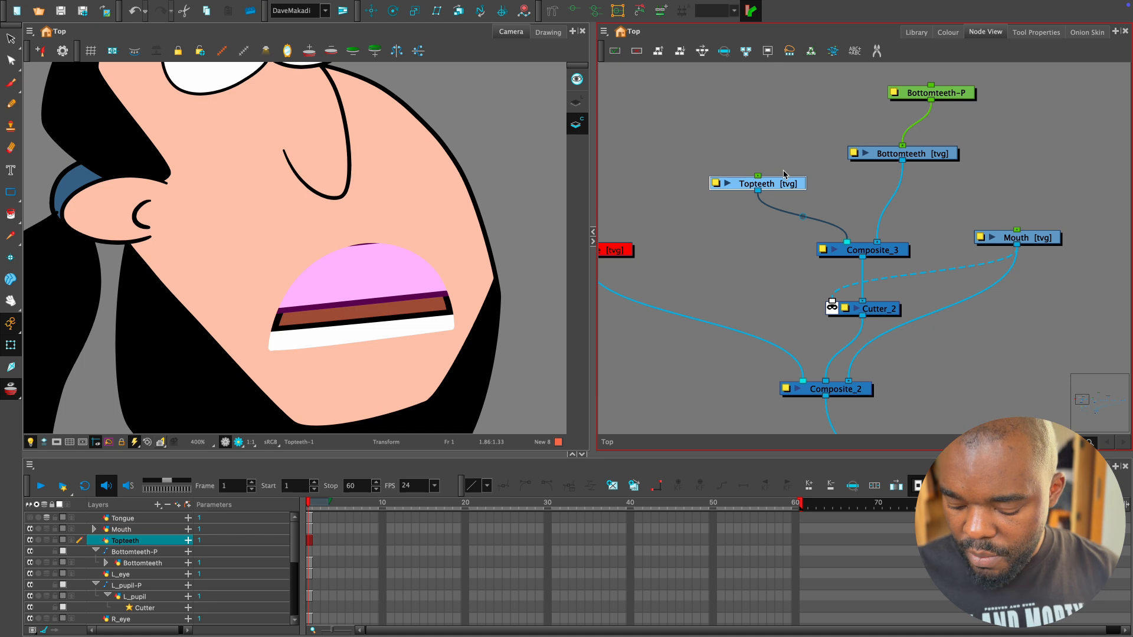
key("ctrl+p")
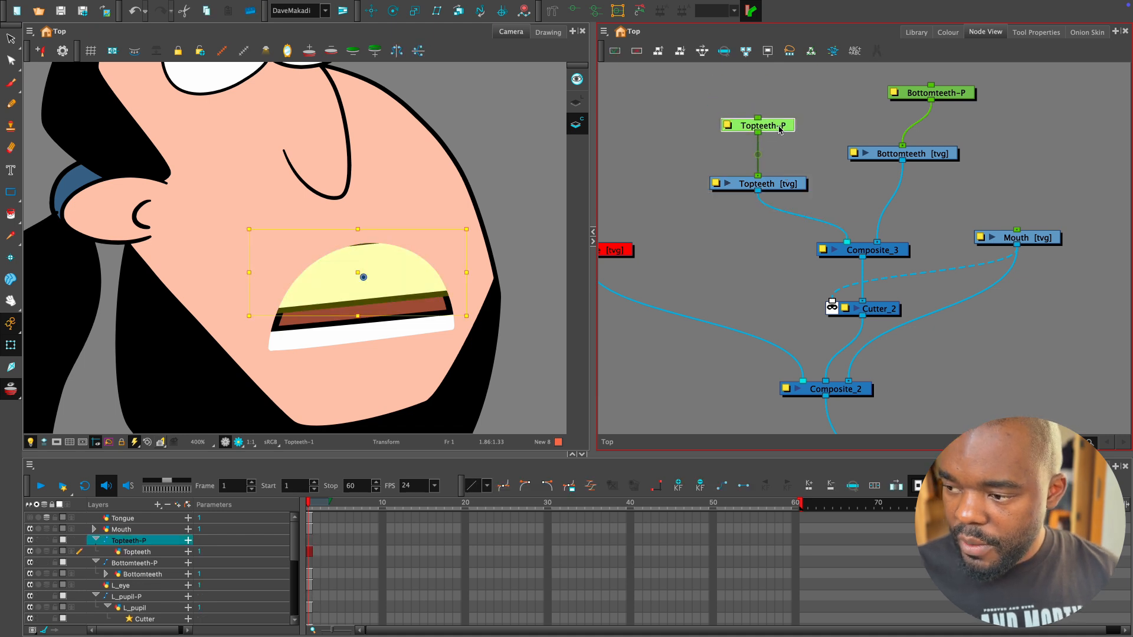
left_click_drag(402, 283, 399, 254)
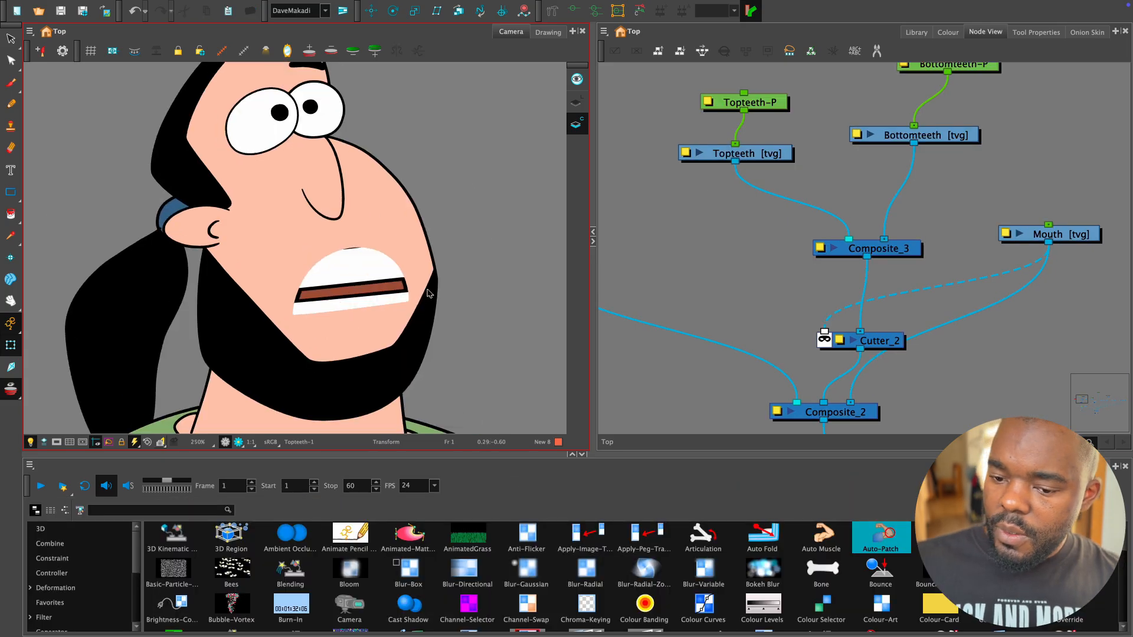
Examine up close how the top and bottom teeth overlap the mouth's black outline.
scroll(450, 309, "up", 1)
left_click_drag(450, 310, 489, 323)
key("2")
key("1")
key("2")
key("2")
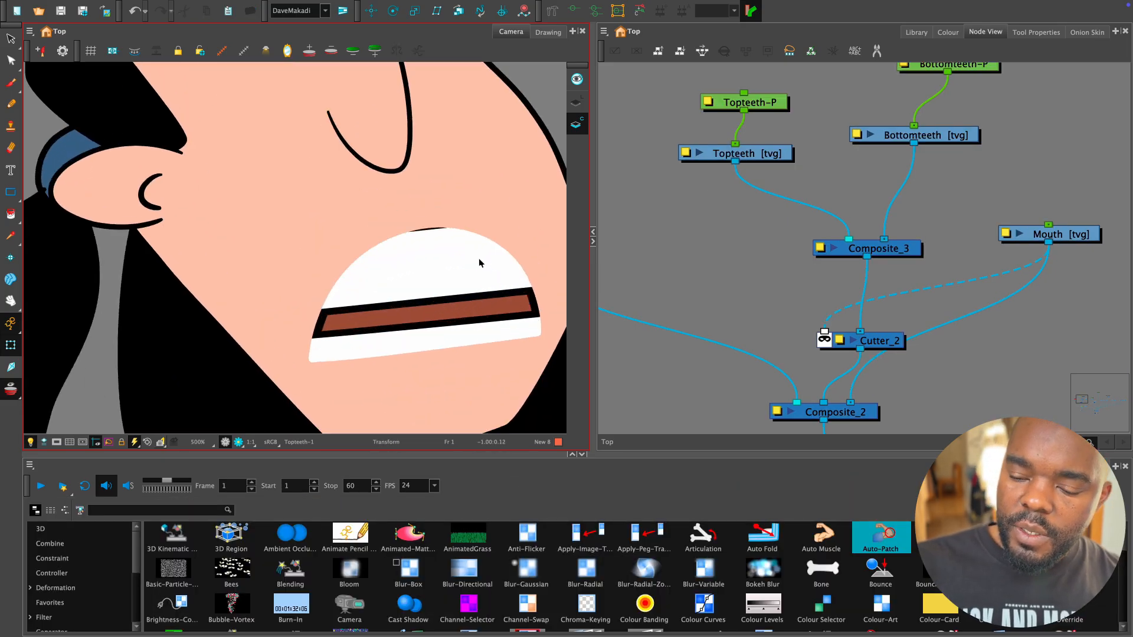
left_click(479, 264)
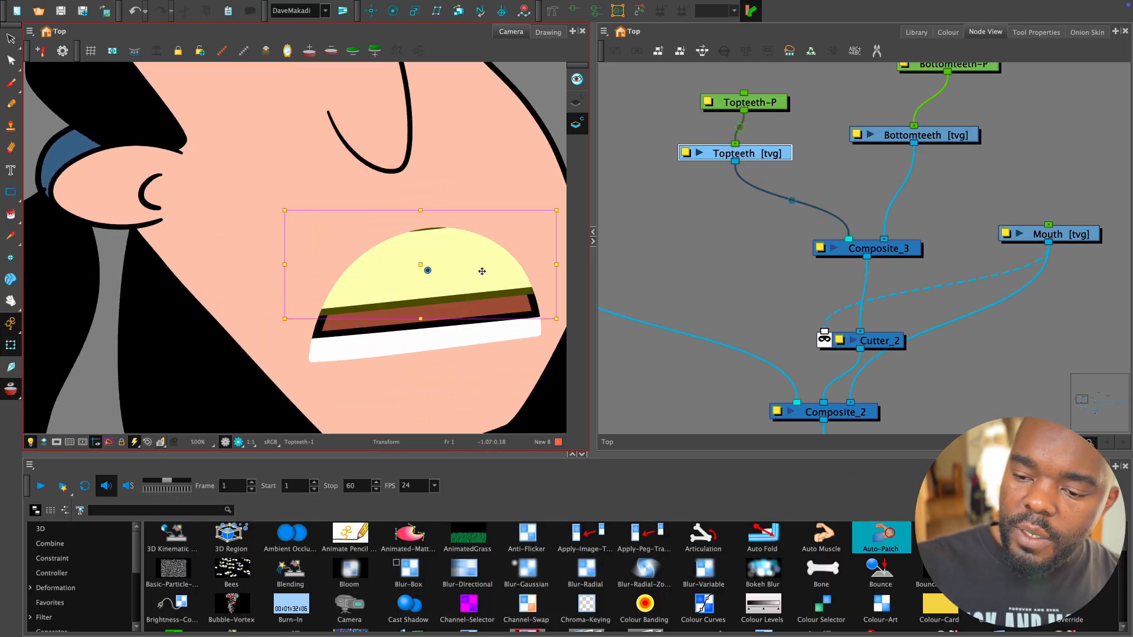
key("1")
key("1")
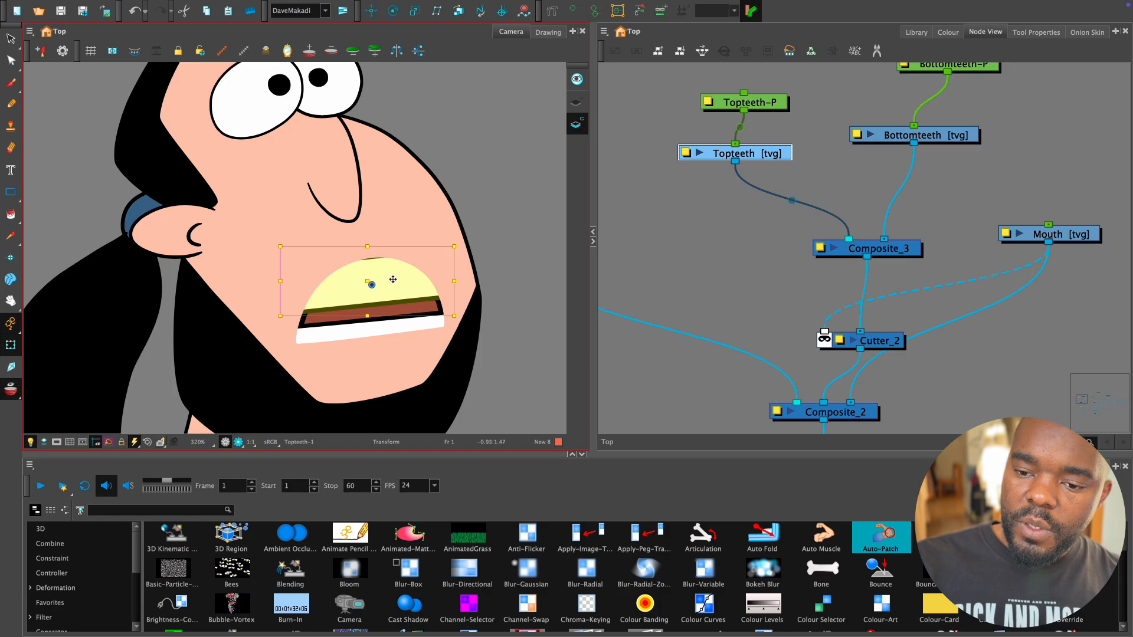
Try moving the top teeth up above the mouth opening, and undo the move.
left_click(397, 328)
left_click(394, 278)
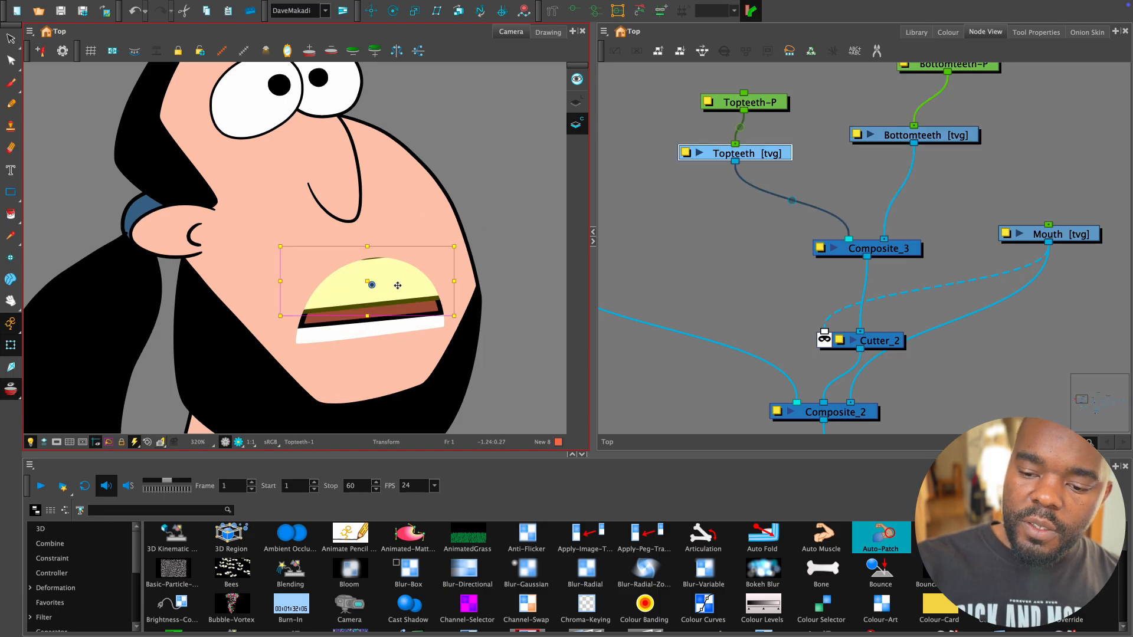
mouse_move(397, 284)
left_mouse_down()
mouse_move(400, 252)
mouse_move(416, 294)
mouse_move(398, 232)
left_mouse_up()
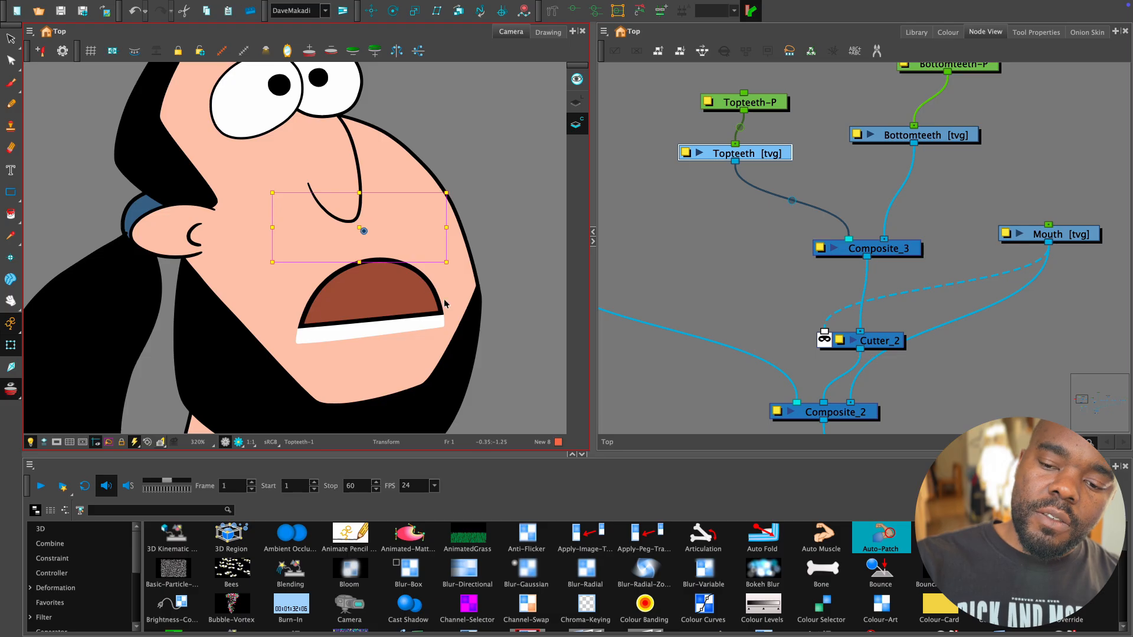
key("ctrl+z")
Add an Auto-Patch node and rearrange Composite_3, Cutter_2, Composite_2 and Mouth to make room around it.
key("2")
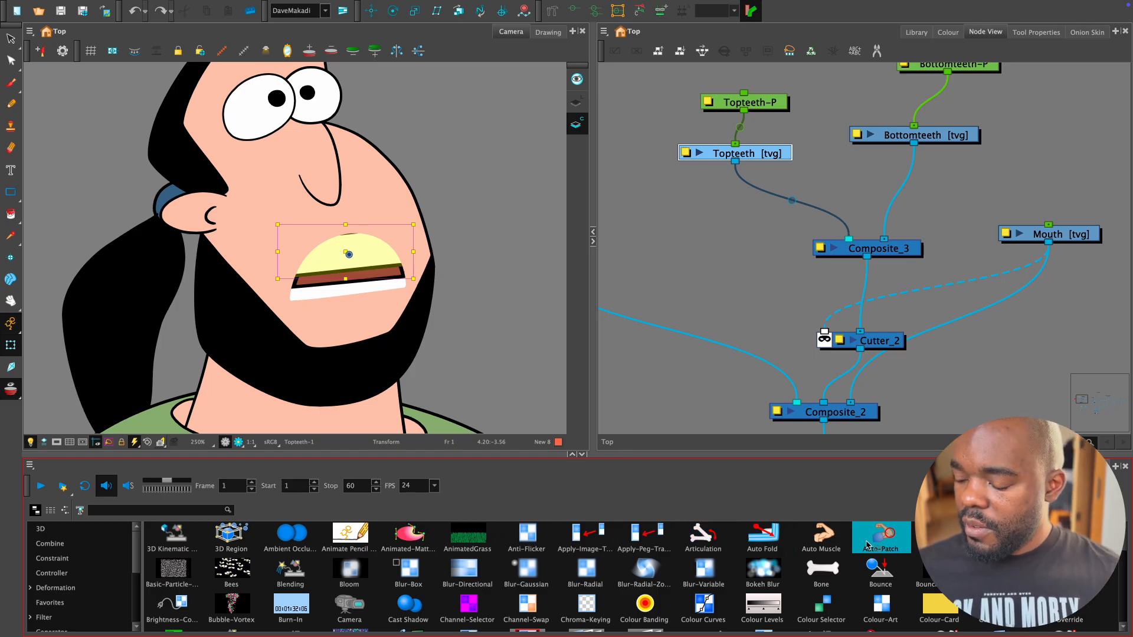
left_click_drag(735, 301, 753, 252)
left_click_drag(914, 254, 888, 219)
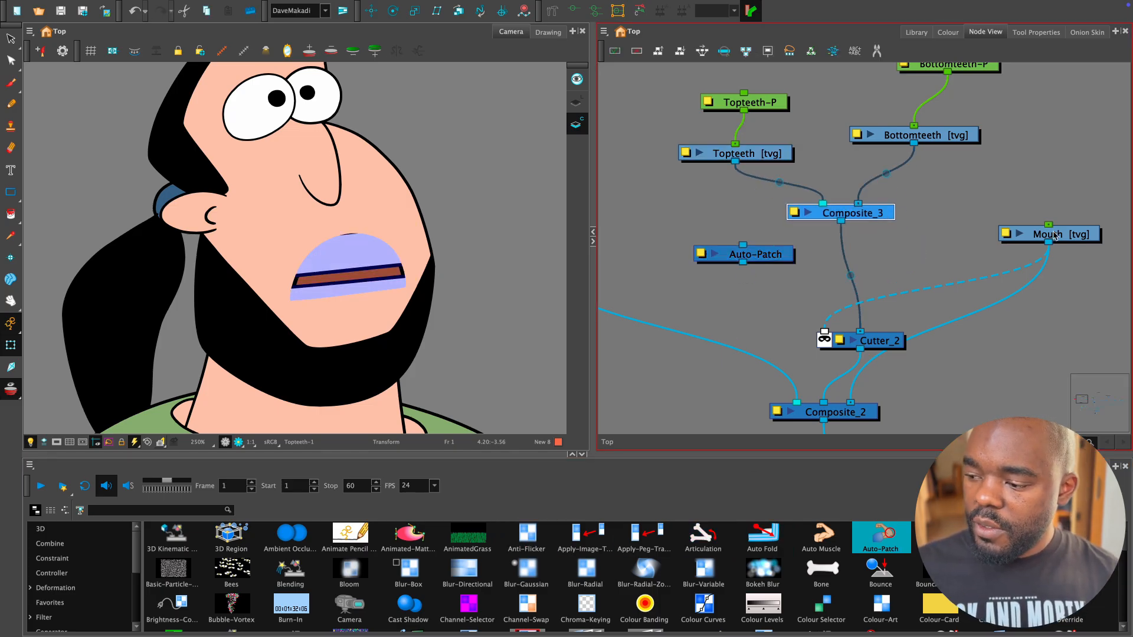
left_click_drag(1056, 234, 1051, 220)
left_click_drag(871, 408, 860, 412)
left_click_drag(889, 349, 843, 347)
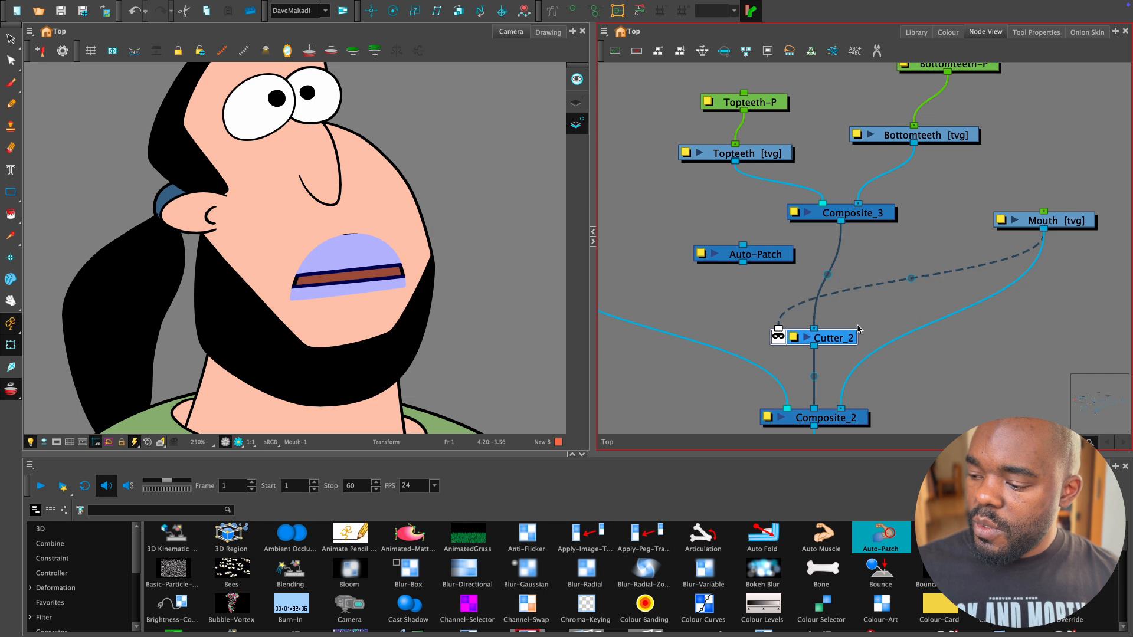
left_click_drag(1071, 223, 1054, 241)
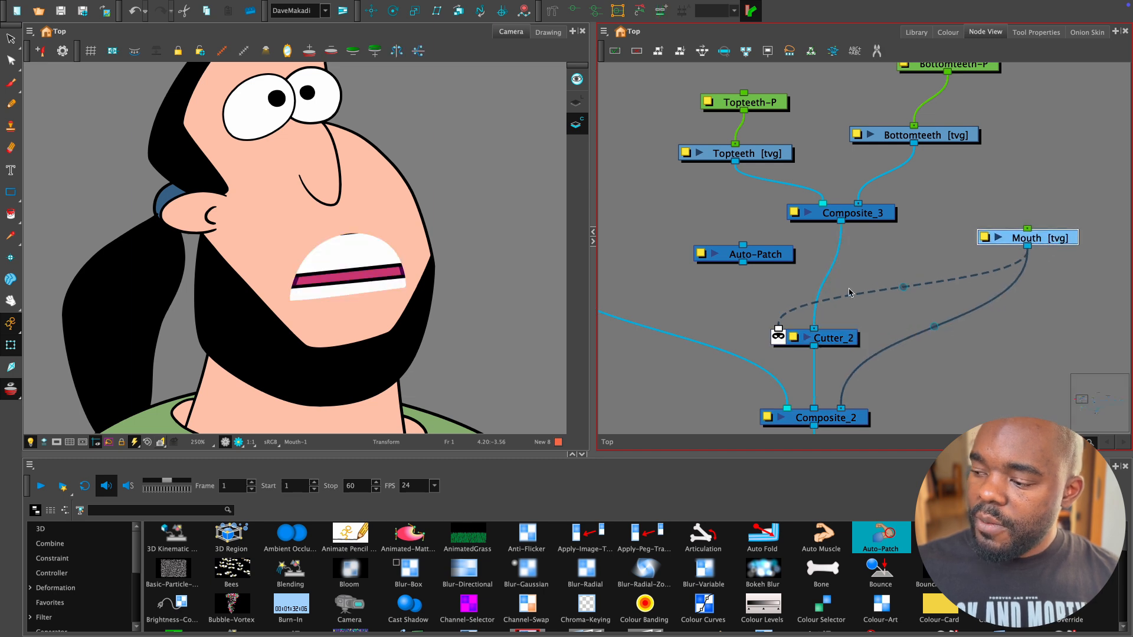
Insert the Auto-Patch node into the matte connection between Mouth and Cutter_2.
left_click_drag(769, 257, 938, 285)
left_click(1008, 303)
key("1")
left_click_drag(436, 280, 447, 296)
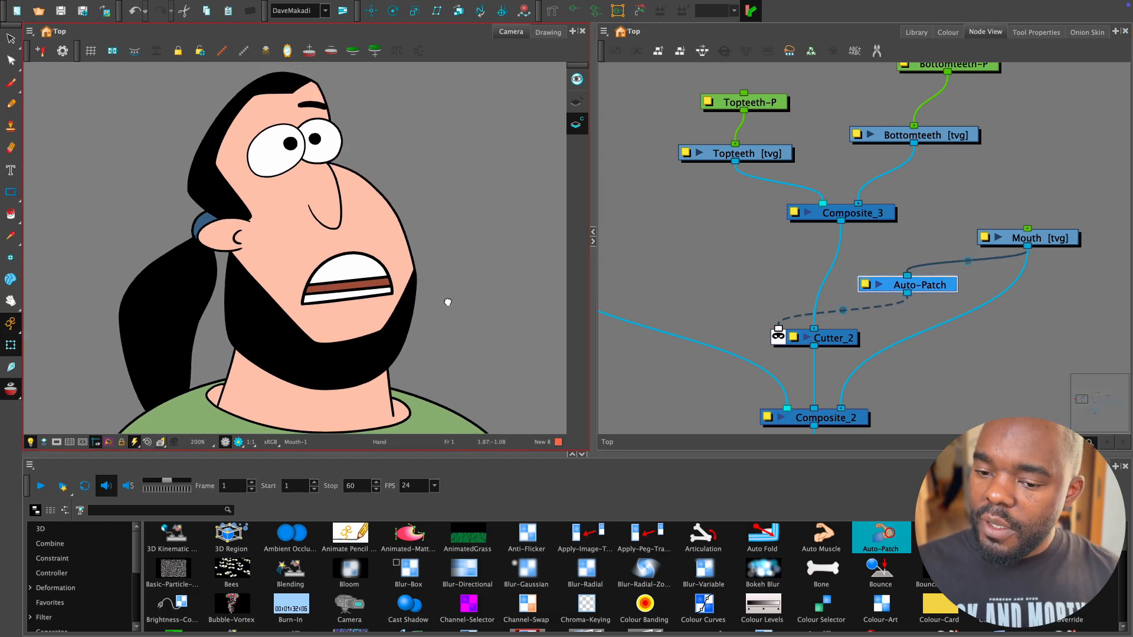
key("2")
key("2")
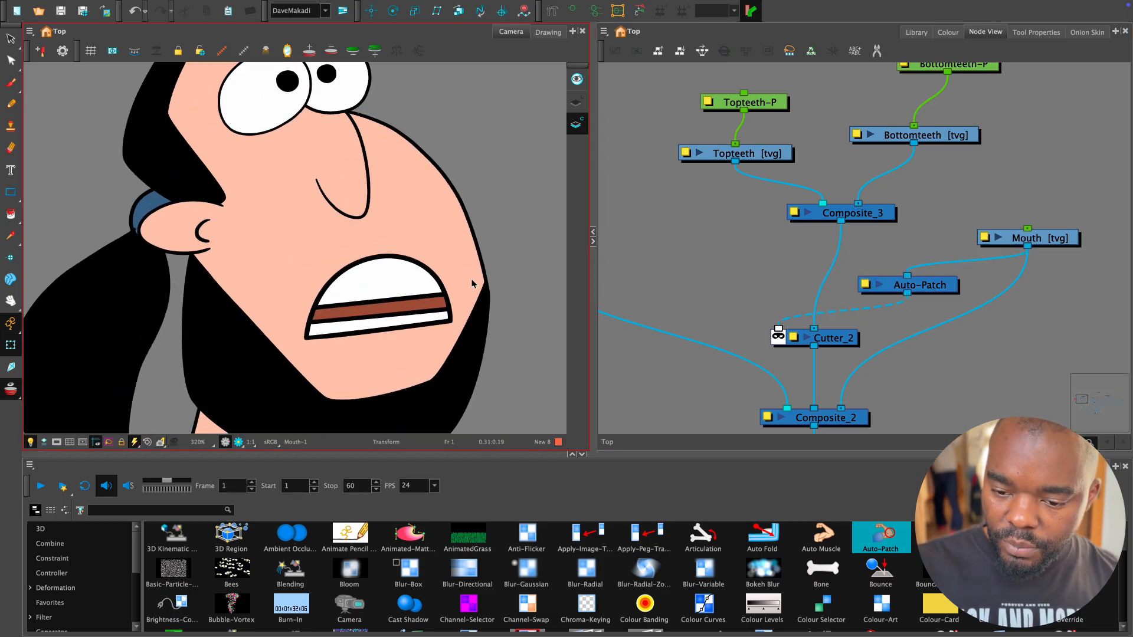
Test the patched mask by moving the top teeth up out of the mouth, and undo the move.
left_click(437, 290)
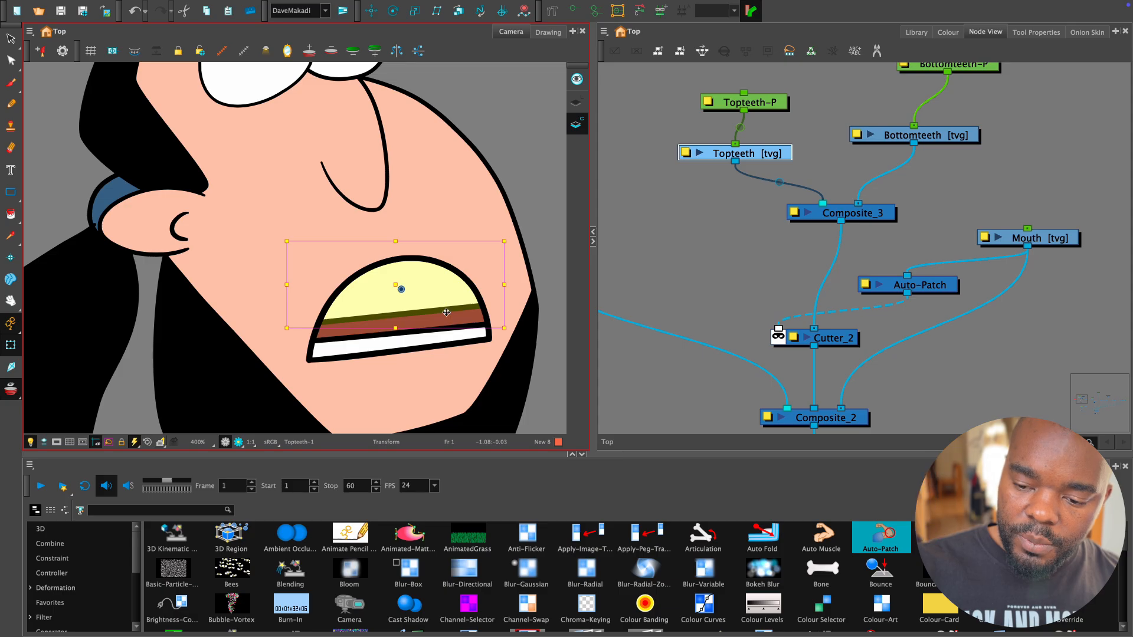
left_click(1040, 466)
left_click_drag(433, 295, 425, 242)
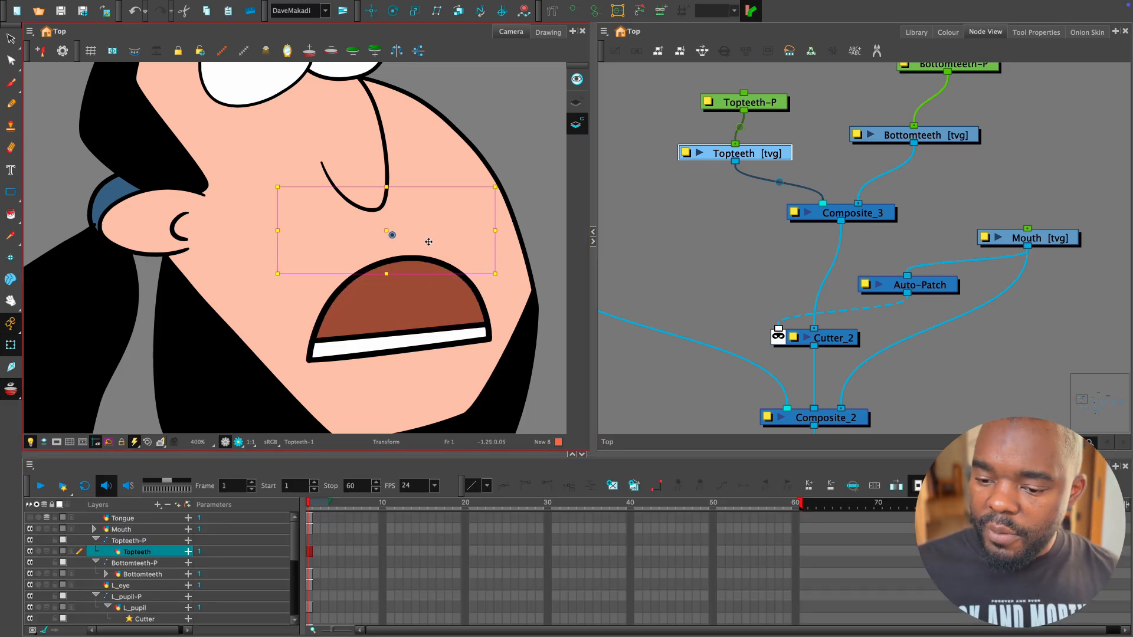
key("ctrl+z")
key("1")
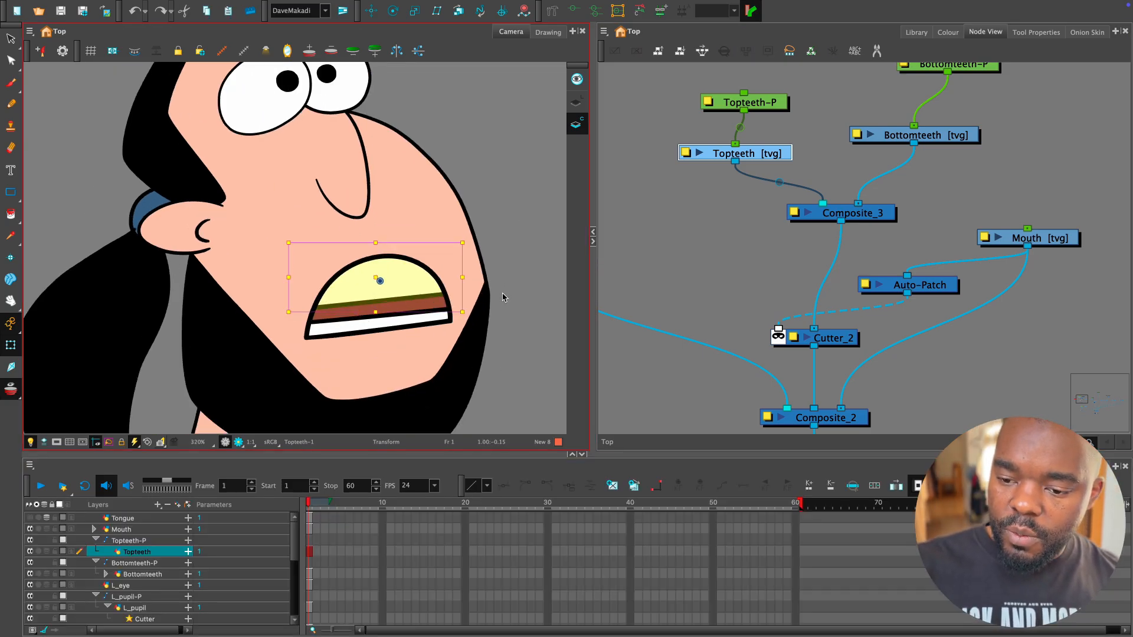
Test the bottom teeth by nudging them within the mouth, undo the nudge, and deselect them to review the mouth.
key("2")
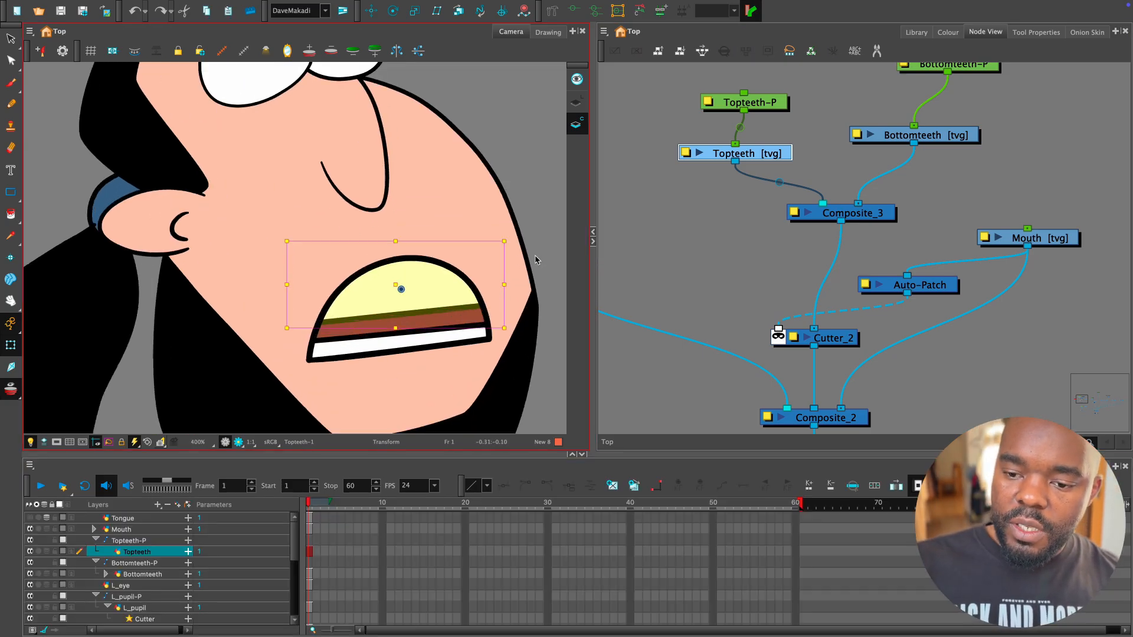
left_click(463, 331)
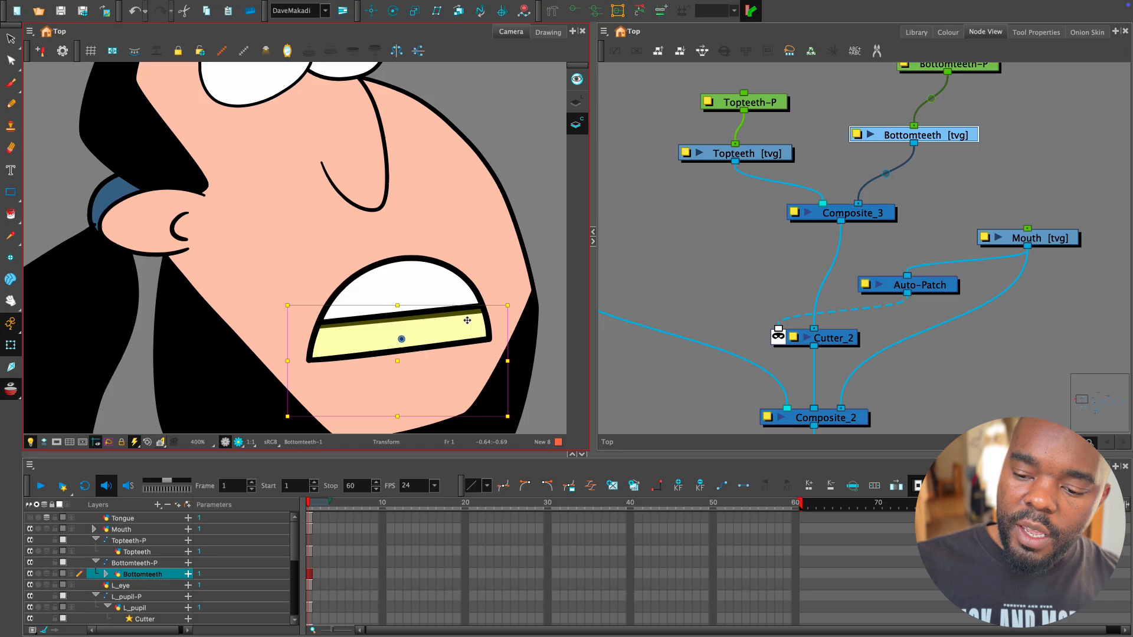
left_click_drag(467, 320, 465, 320)
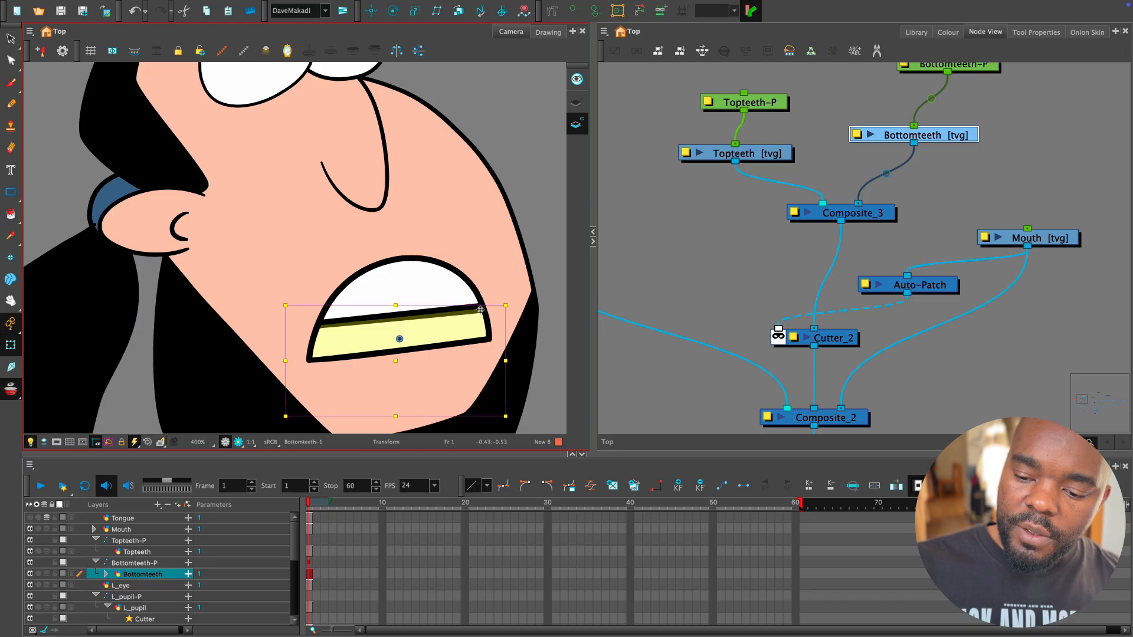
key("ctrl+z")
left_click(526, 243)
key("1")
key("1")
key("2")
key("2")
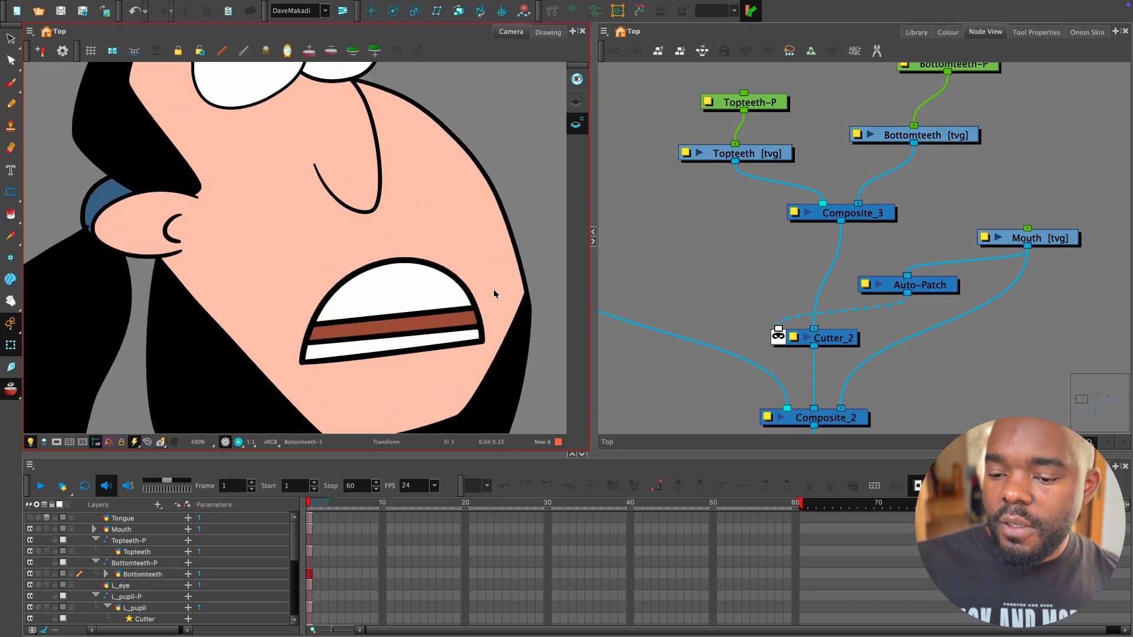
left_click(947, 32)
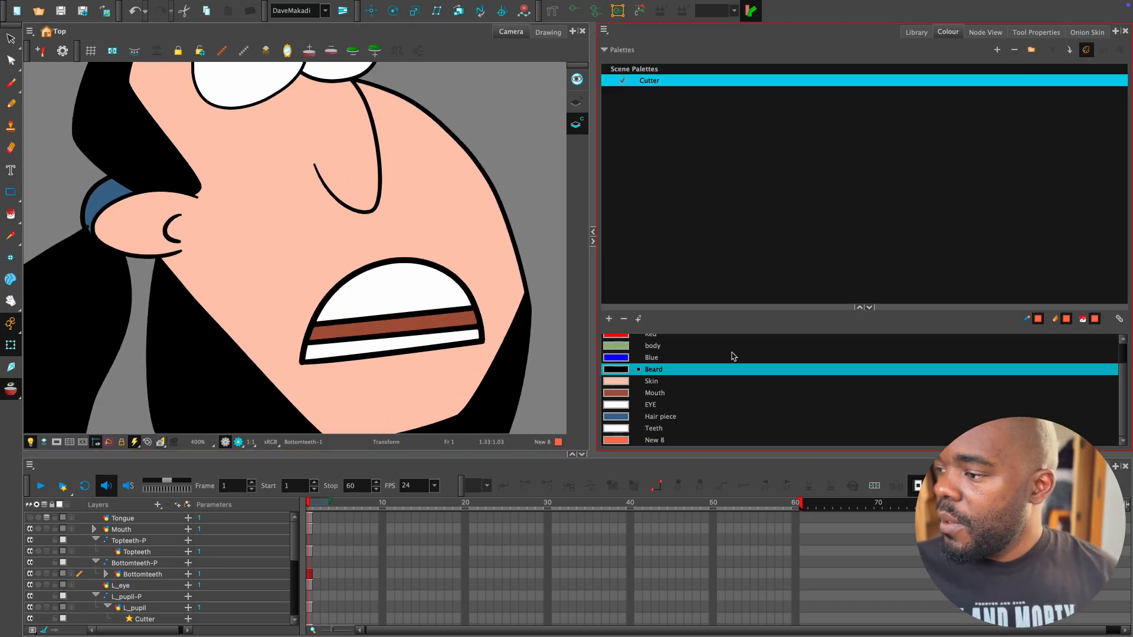
double_click(622, 371)
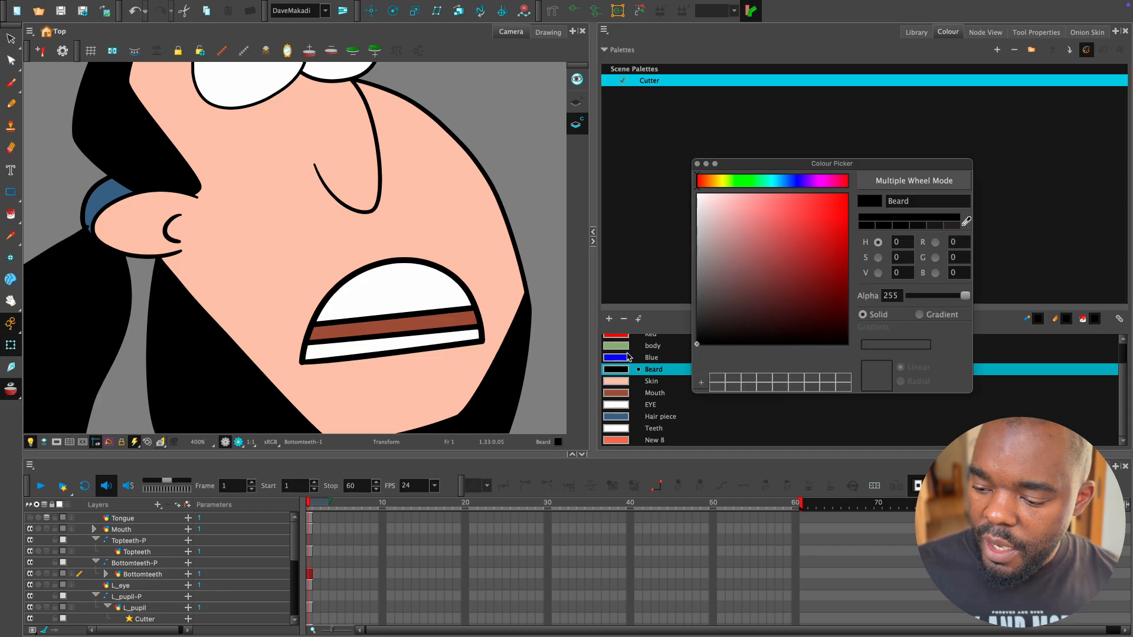
left_click_drag(732, 281, 697, 187)
key("ctrl+z")
left_click(698, 164)
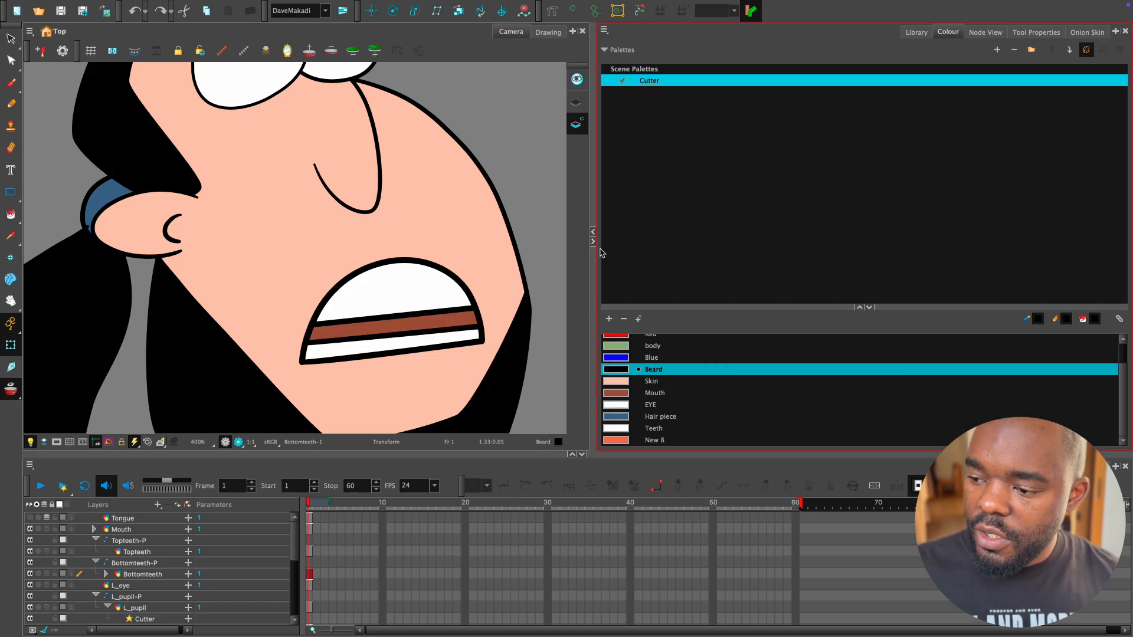
Select the top teeth for painting and add a new colour swatch to the Cutter palette.
scroll(476, 311, "up", 2)
left_click(451, 287)
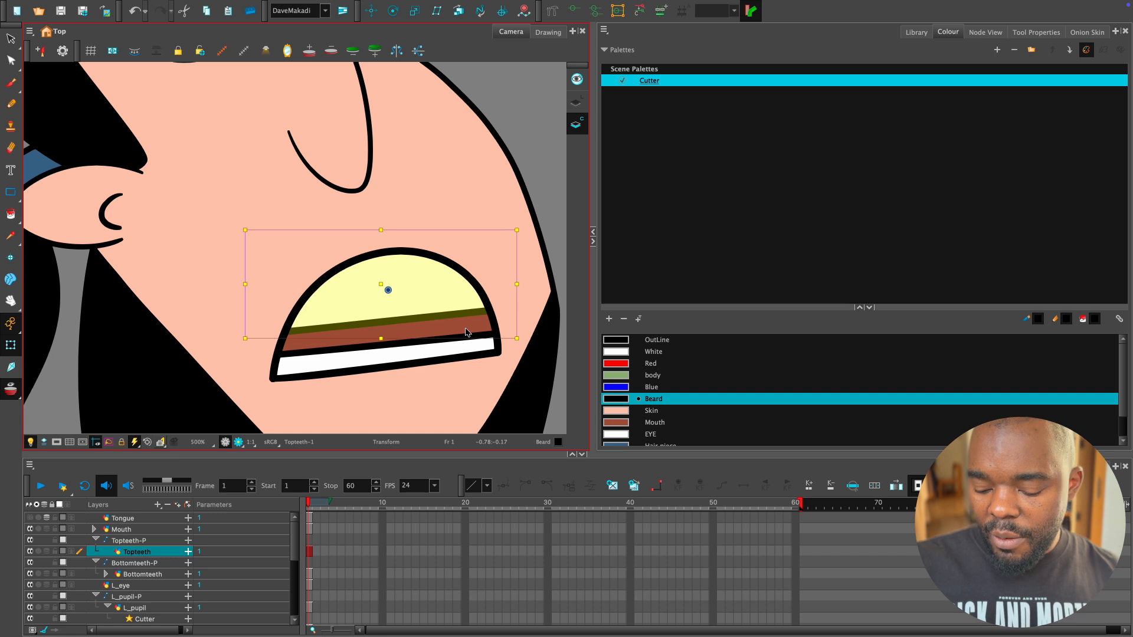
key("alt+i")
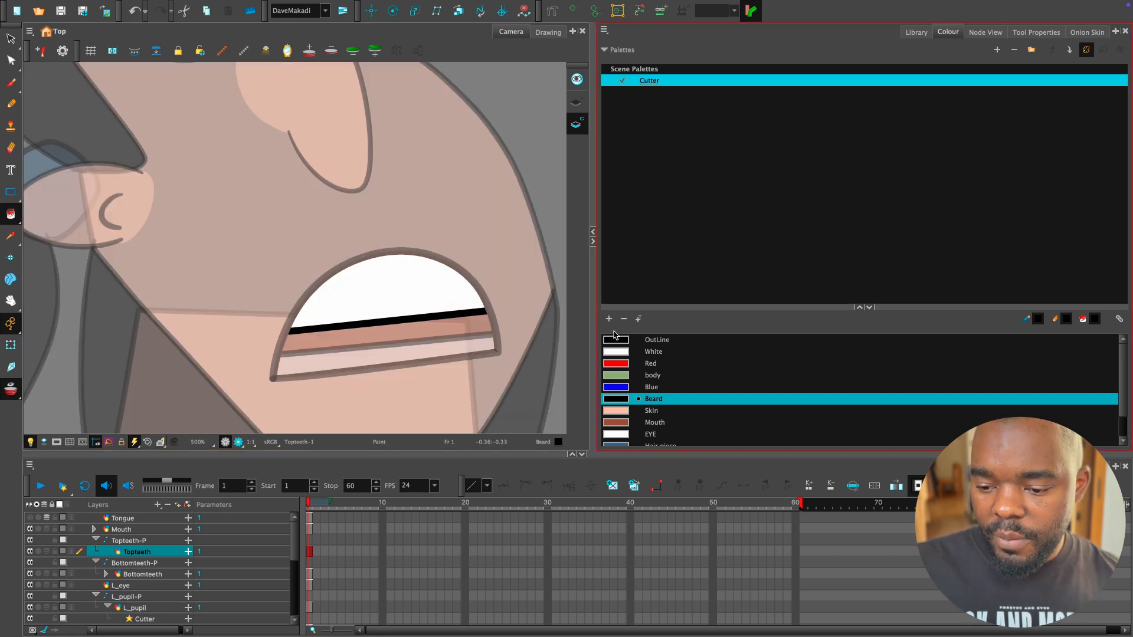
left_click(609, 319)
double_click(658, 441)
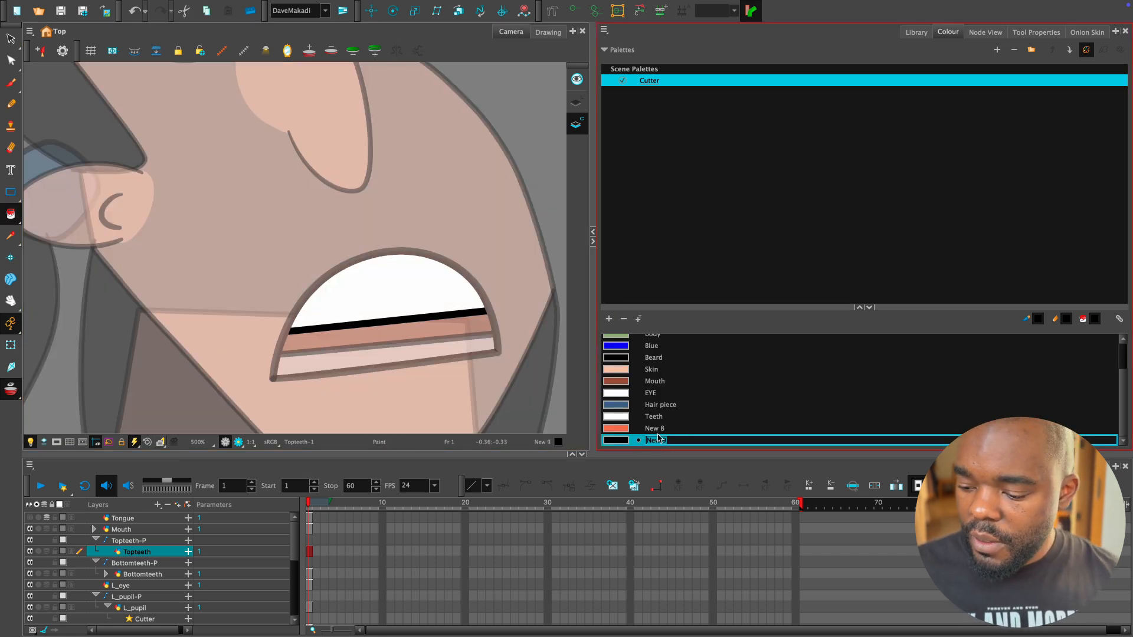
Repaint the black edge line of the top teeth with the Teeth colour.
left_click(655, 417)
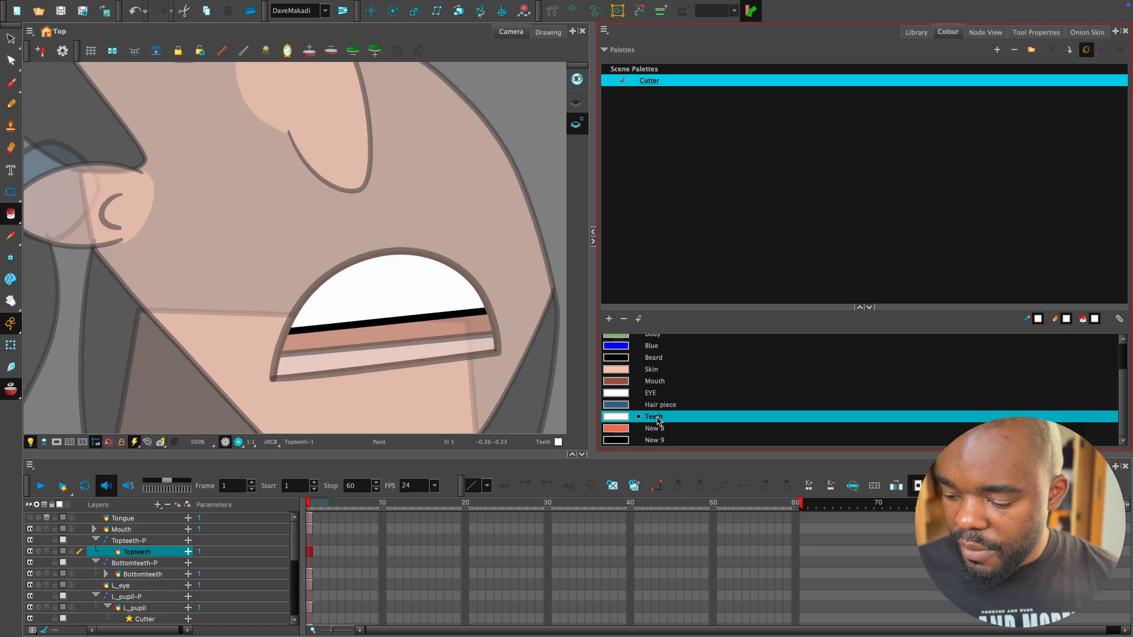
left_click(478, 313)
left_click_drag(510, 347, 467, 326)
key("shift+t")
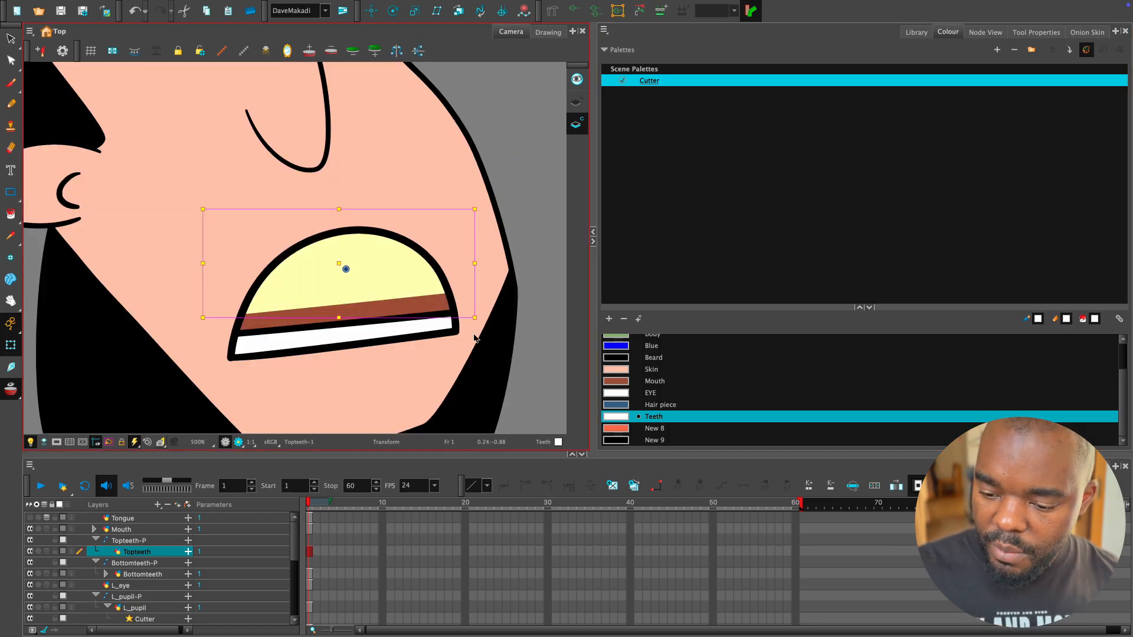
Repaint the black edge line of the bottom teeth with the Teeth colour and deselect the drawing.
left_click(444, 315)
key("alt+i")
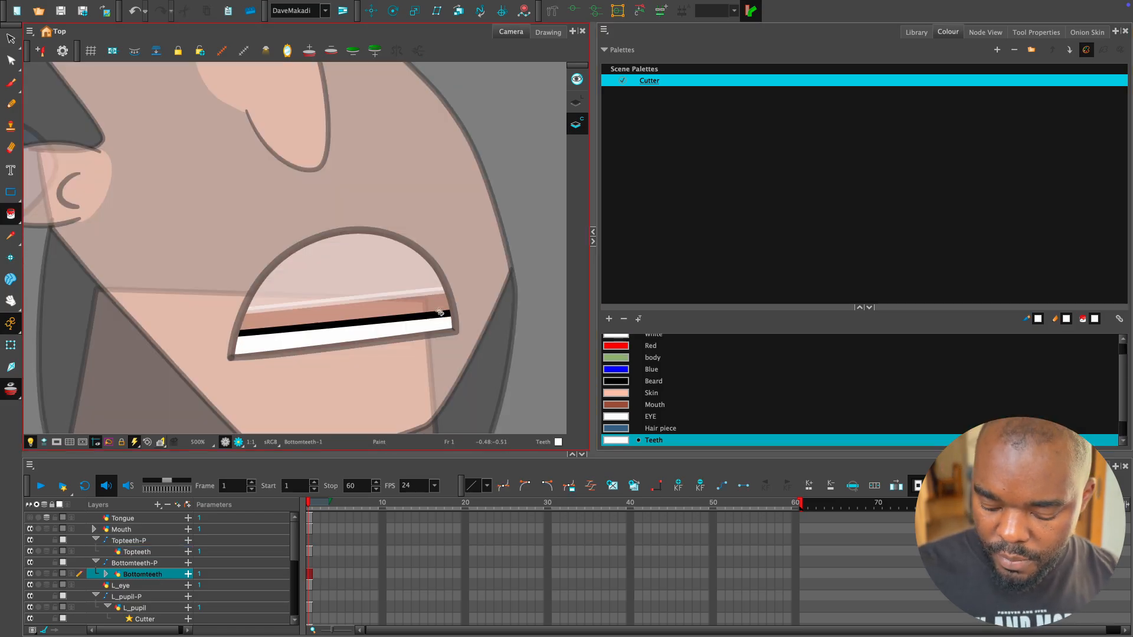
left_click(444, 315)
key("shift+t")
key("1")
key("1")
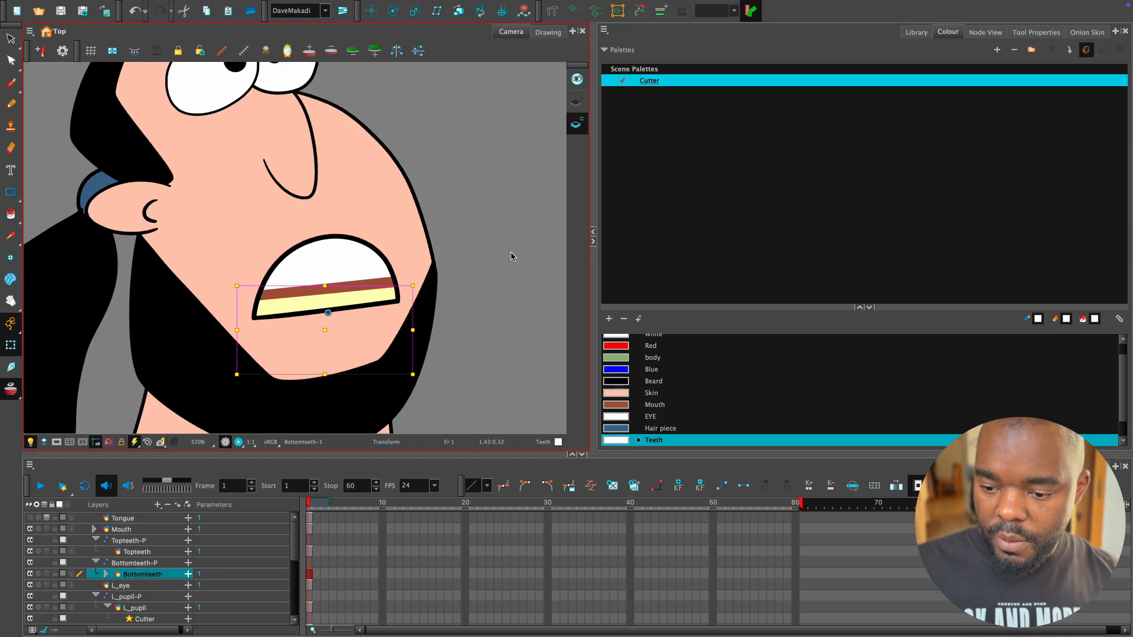
left_click(514, 255)
key("1")
key("space")
left_click_drag(426, 329, 489, 332)
key("2")
key("2")
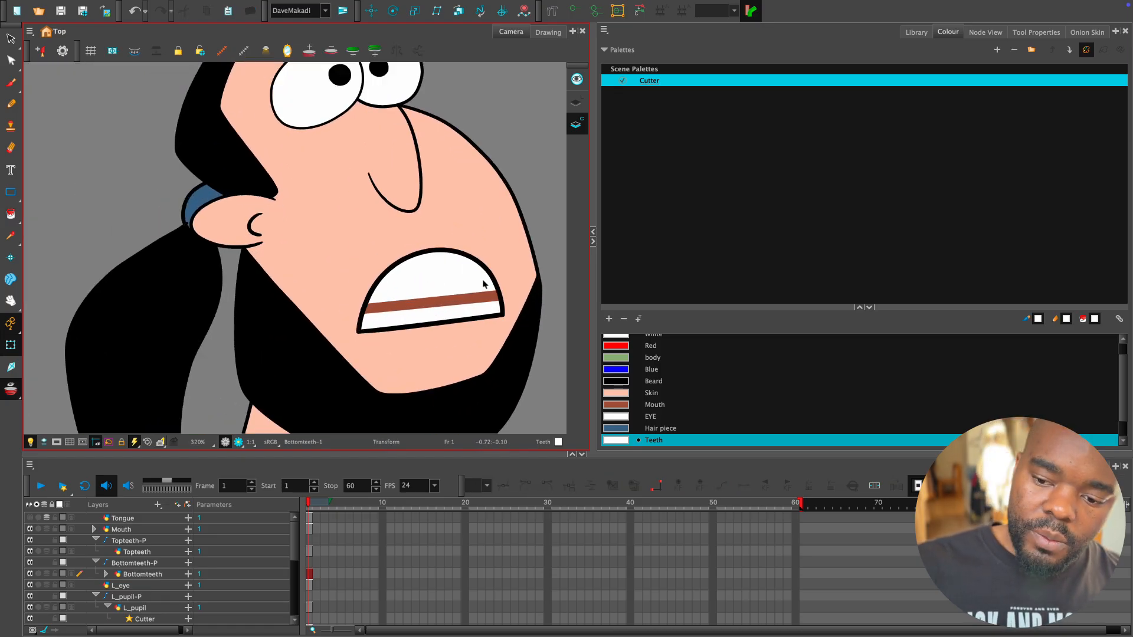
Raise the top teeth inside the mouth, and nudge the bottom teeth and undo that nudge.
left_click(982, 34)
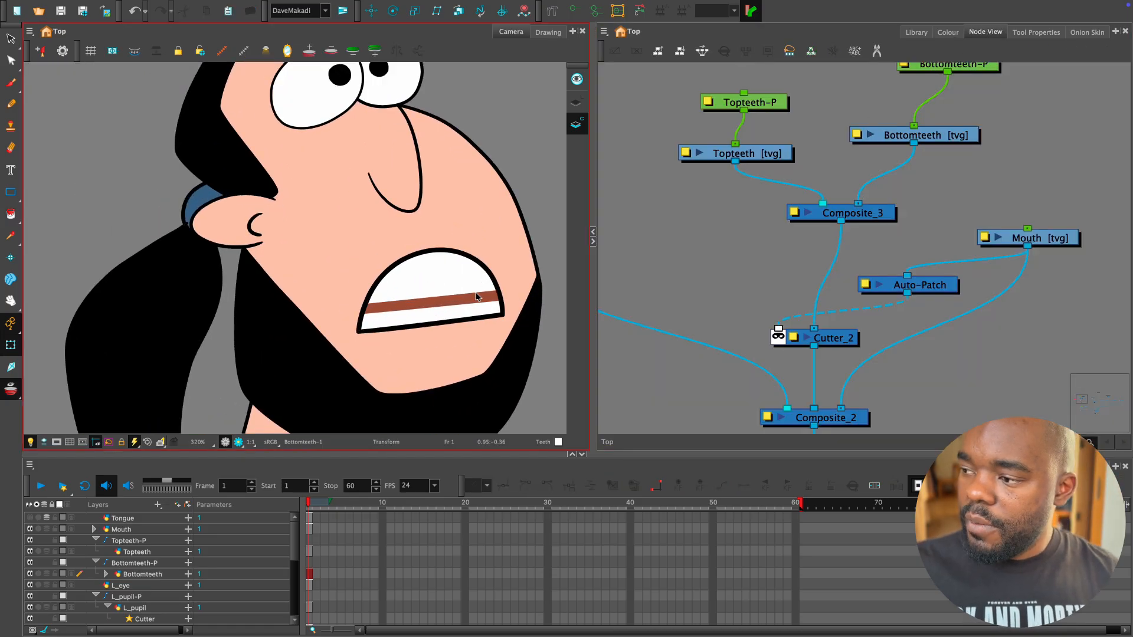
left_click(430, 271)
left_click_drag(471, 278, 471, 240)
left_click(464, 317)
mouse_move(477, 310)
left_mouse_down()
mouse_move(478, 328)
mouse_move(480, 310)
left_mouse_up()
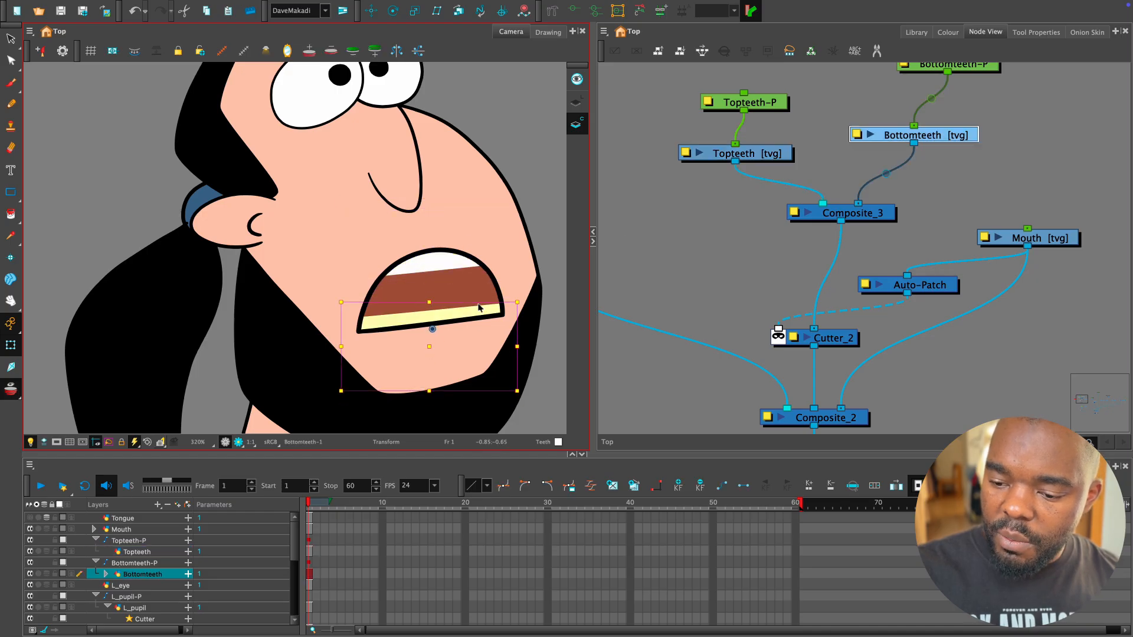
key("ctrl+z")
Select the disabled Tongue drawing node and enable it.
left_click_drag(853, 212, 833, 303)
key("1")
key("1")
key("1")
left_click_drag(794, 349, 868, 270)
key("2")
left_click(745, 235)
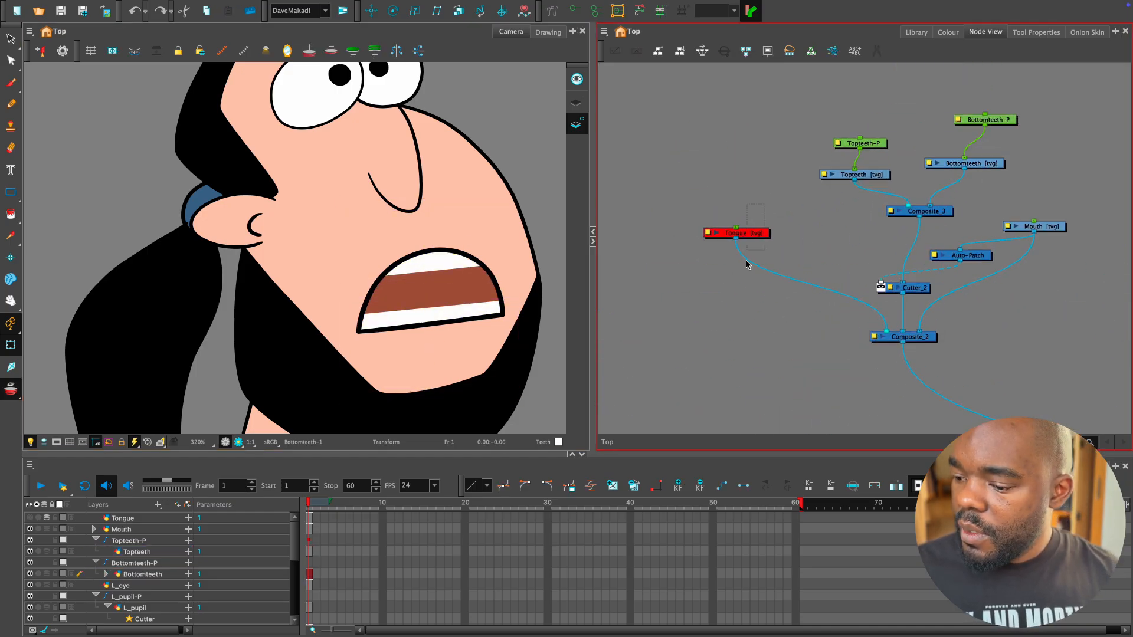
key("a")
key("d")
key("a")
Reposition the Tongue node closer to the teeth and Cutter_2 nodes.
left_click_drag(762, 236, 842, 210)
left_click_drag(961, 278, 880, 273)
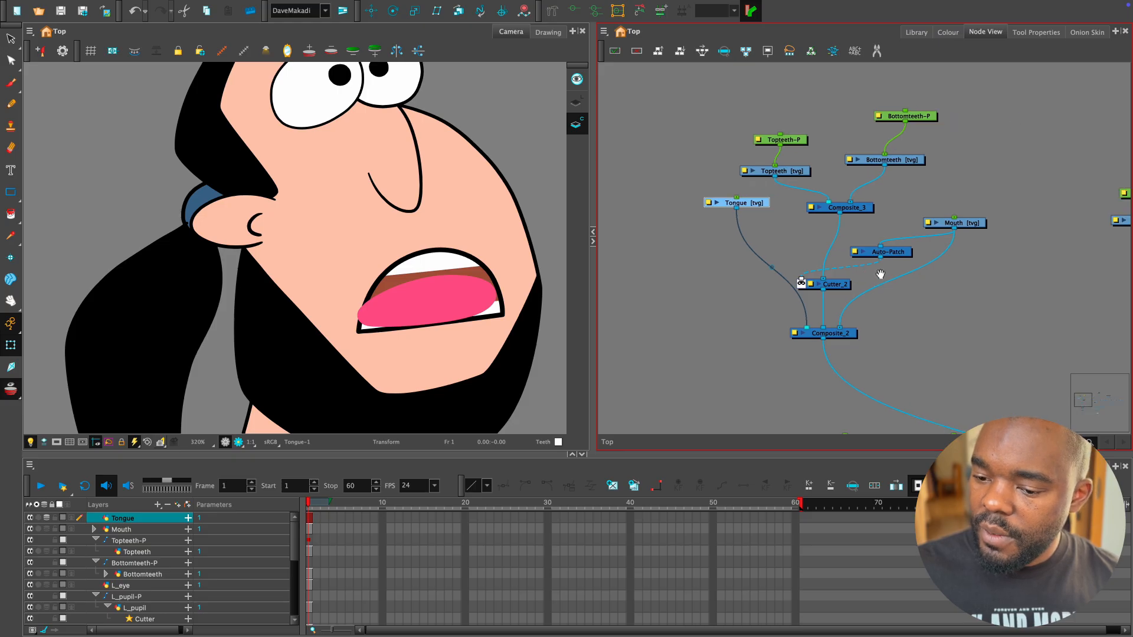
key("2")
left_click_drag(807, 272, 835, 326)
left_click_drag(772, 246, 763, 262)
left_click_drag(897, 313, 888, 268)
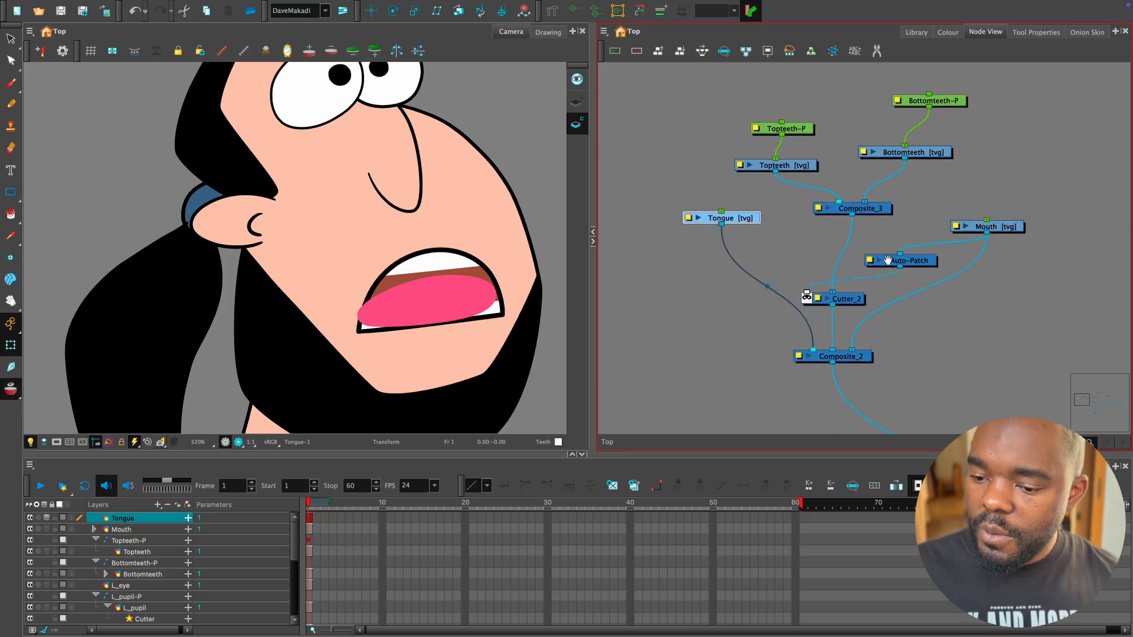
key("2")
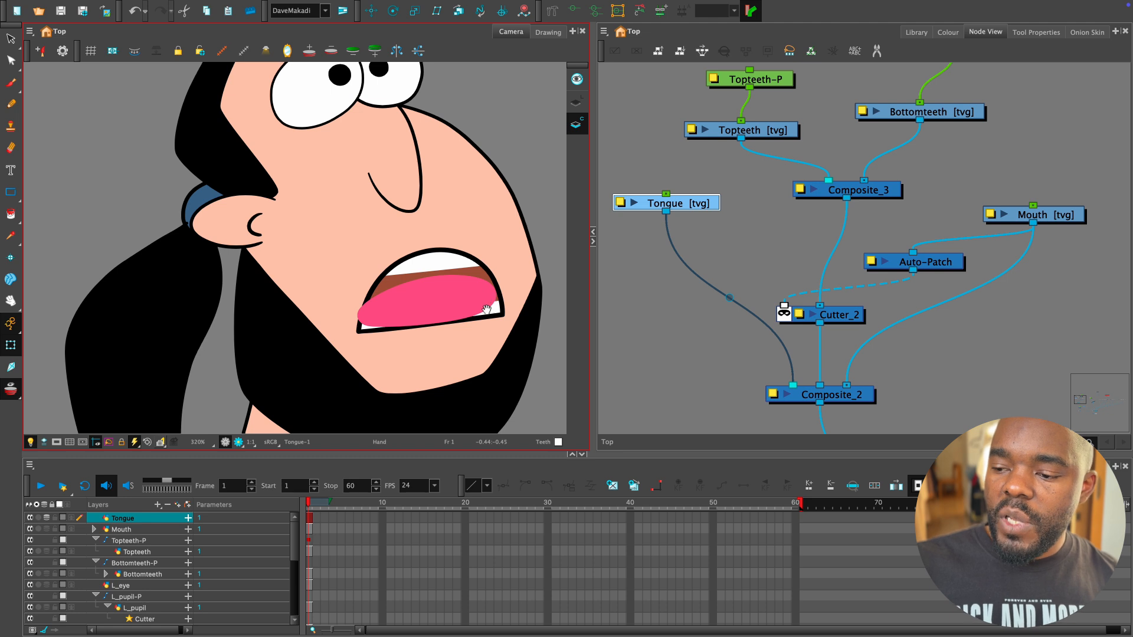
Spread out the mouth nodes by moving Tongue above the teeth pegs and shifting Mouth slightly away from Composite_3.
left_click_drag(486, 309, 459, 318)
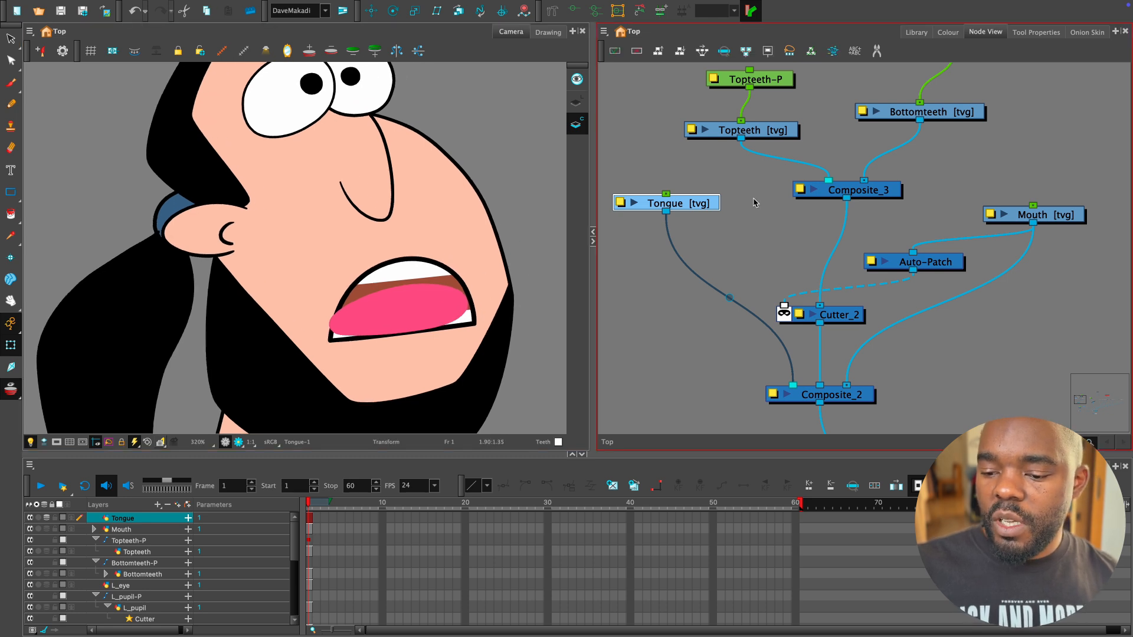
left_click_drag(912, 263, 889, 244)
left_click(828, 299)
left_click_drag(827, 301, 827, 299)
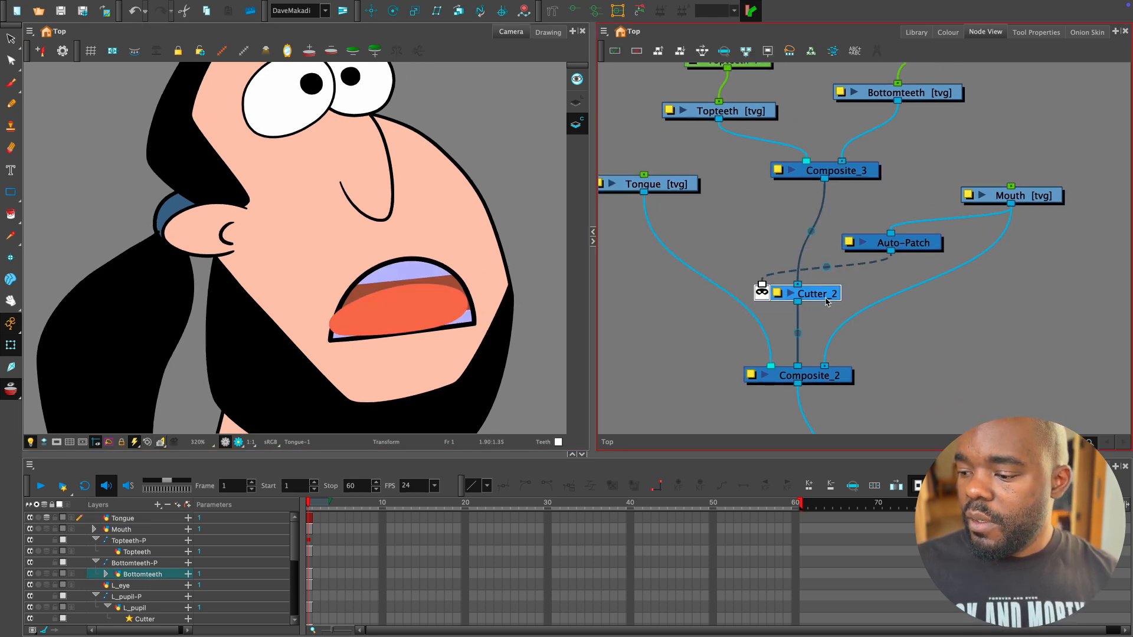
left_click_drag(1036, 200, 1052, 191)
left_click_drag(677, 187, 675, 209)
left_click_drag(821, 217, 875, 327)
left_click_drag(725, 316, 701, 77)
key("1")
key("1")
left_click_drag(828, 145, 797, 110)
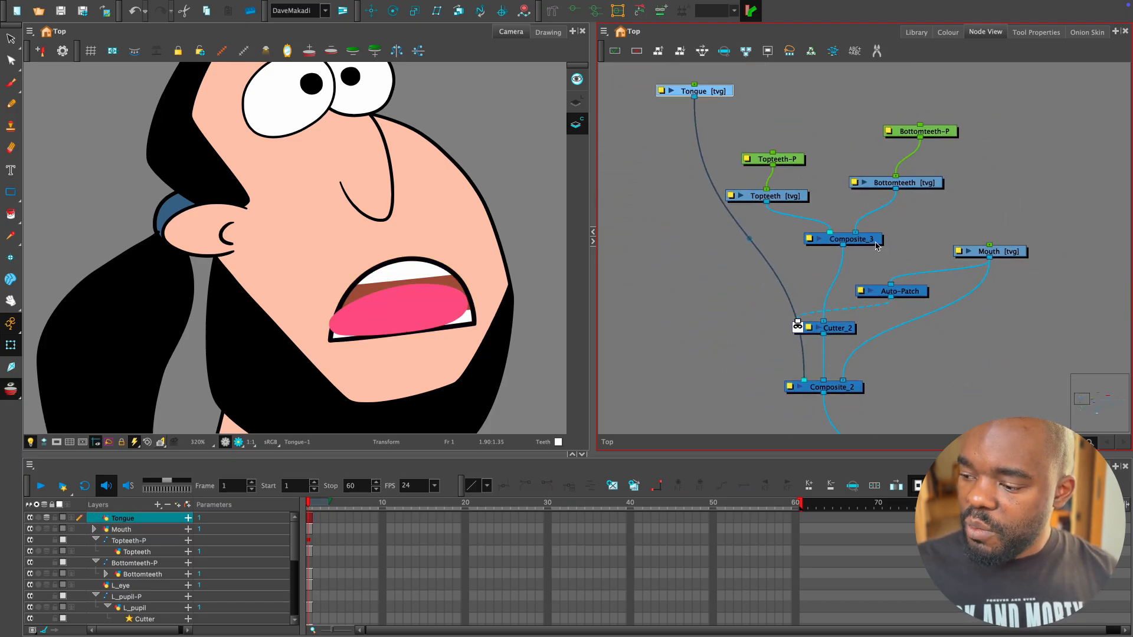
Reroute the Tongue connection from Composite_2 into Composite_3 so Cutter_2 masks the tongue with the teeth.
left_click_drag(872, 243, 861, 254)
left_click_drag(785, 295, 803, 381)
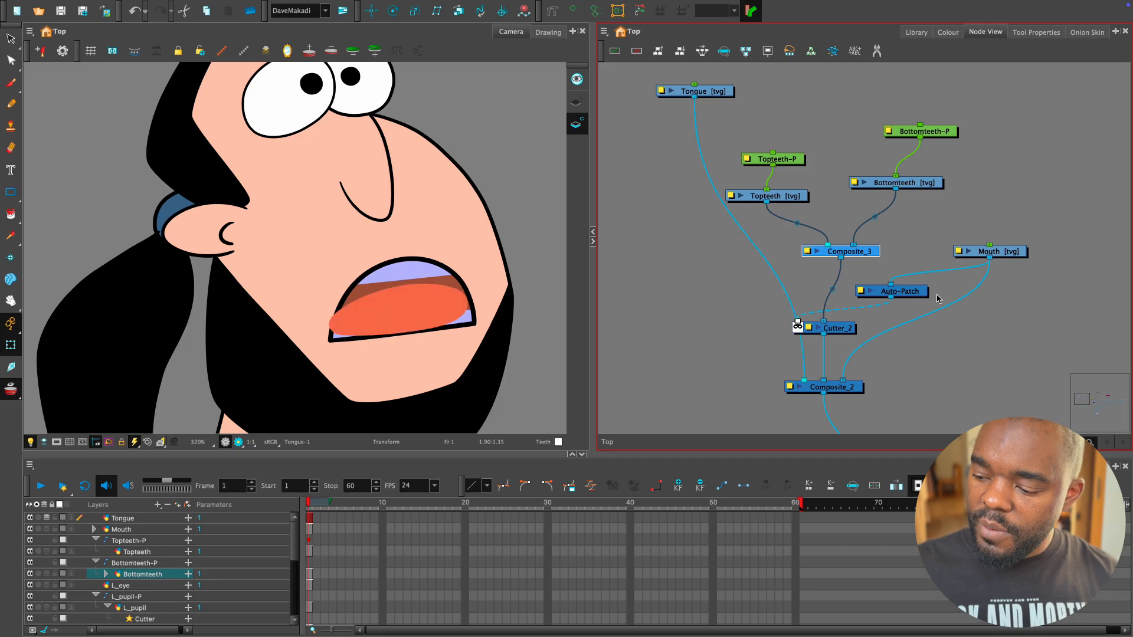
left_click_drag(994, 258, 989, 260)
left_click_drag(807, 385, 867, 242)
left_click(913, 224)
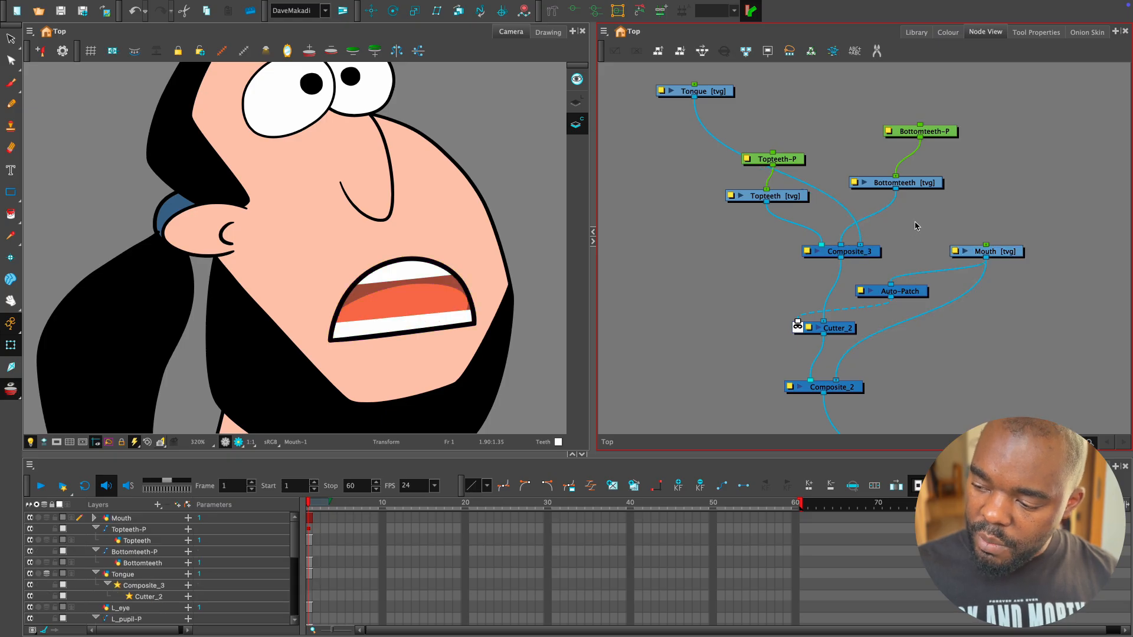
Set the Tongue layer's embedded pivot option to Apply Embedded Pivot on Parent Peg.
left_click(705, 91)
double_click(667, 92)
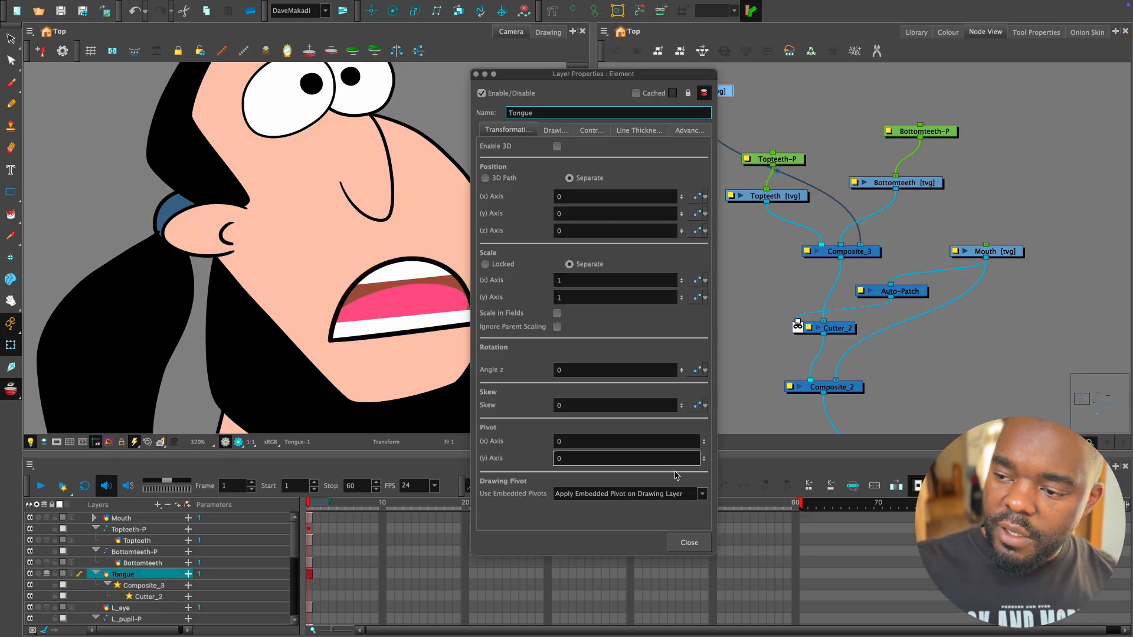
left_click(661, 493)
left_click(625, 483)
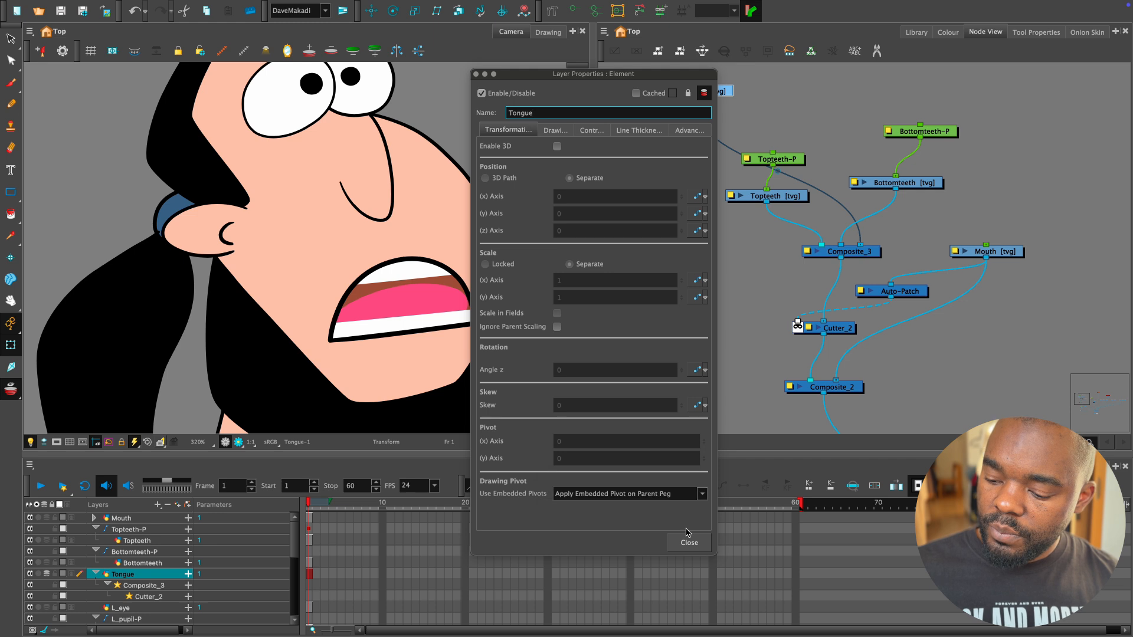
left_click(702, 494)
left_click(683, 498)
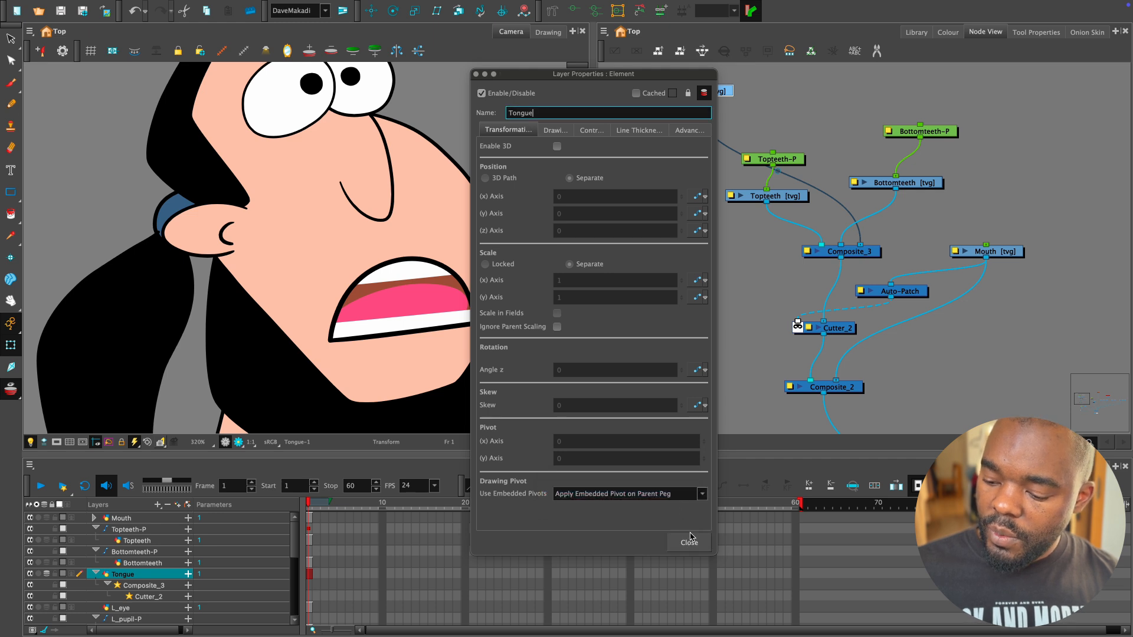
left_click(689, 542)
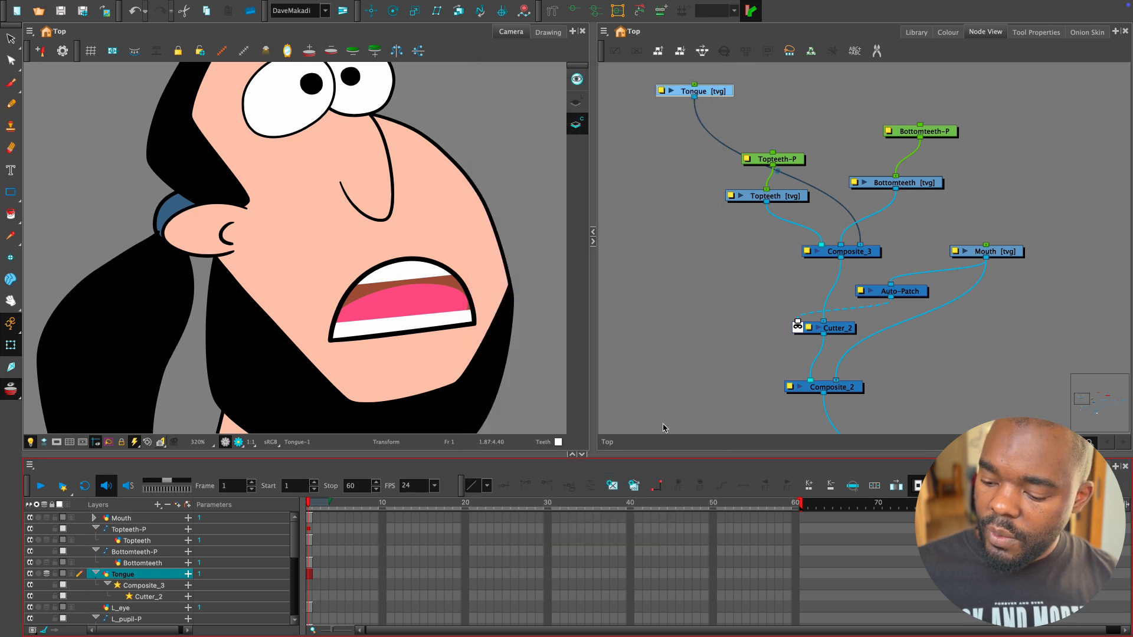
Move the Tongue node between the two teeth branches, add a parent peg to it, and deselect.
left_click(10, 258)
key("shift+t")
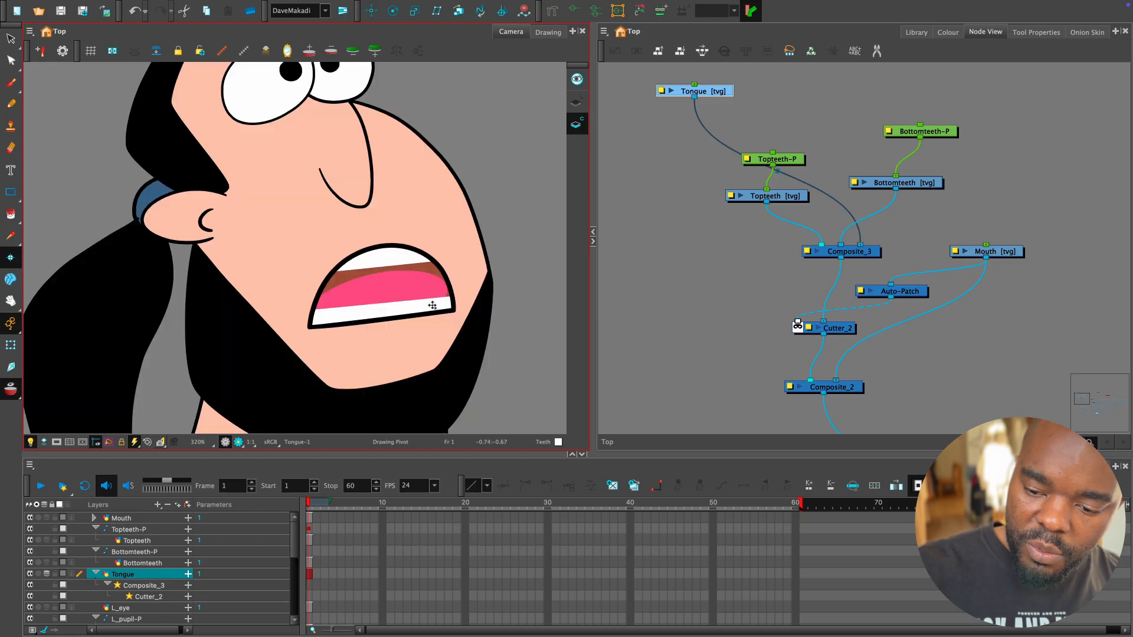
left_click(513, 253)
left_click_drag(714, 107, 719, 164)
left_click_drag(733, 150, 825, 165)
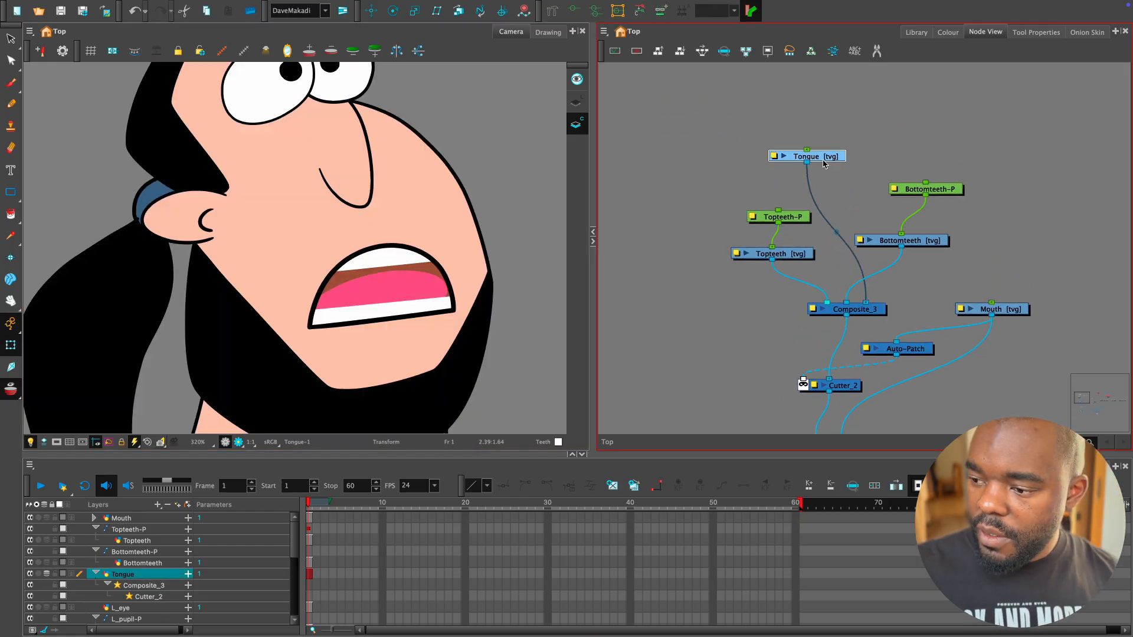
key("ctrl+p")
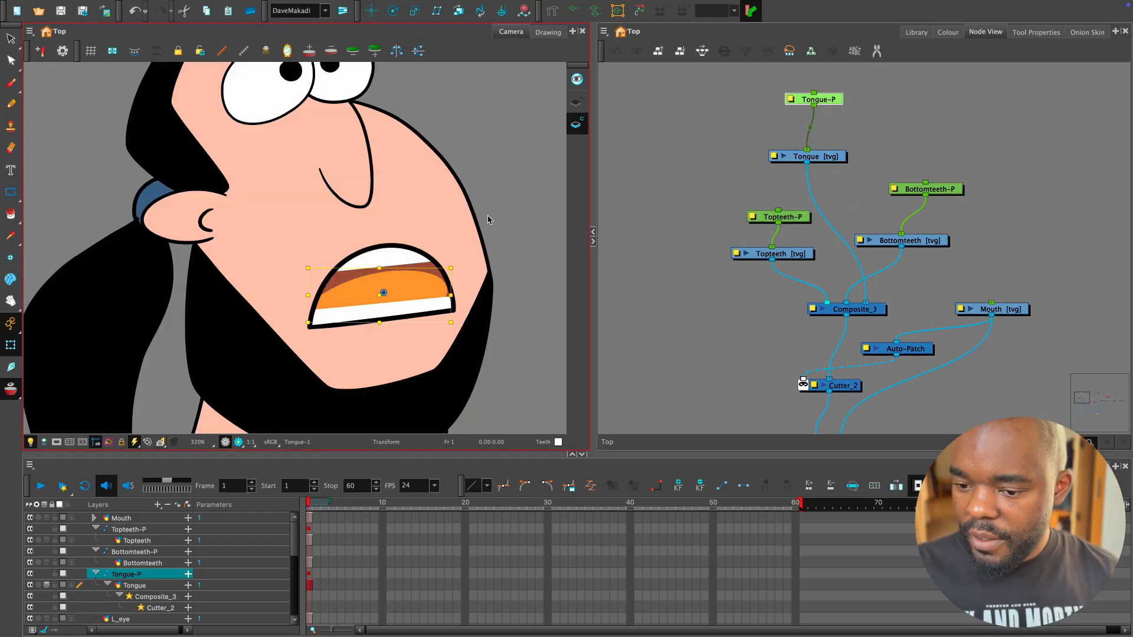
left_click(494, 220)
Test the masked tongue with a slight nudge inside the mouth.
scroll(494, 230, "down", 5)
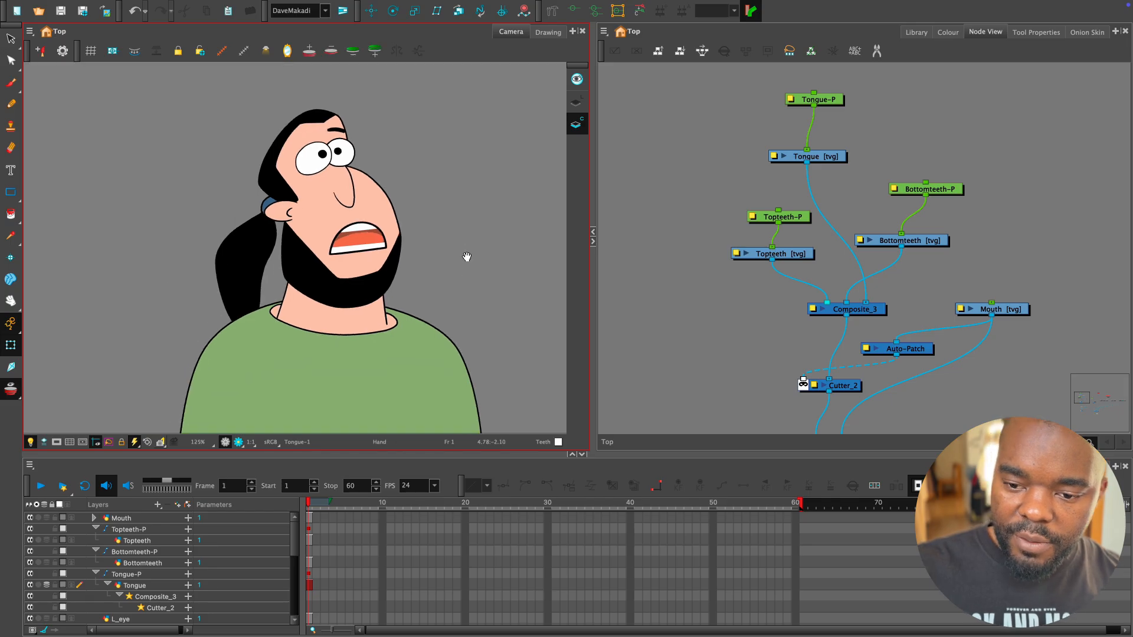
mouse_move(411, 237)
left_mouse_down()
mouse_move(369, 237)
mouse_move(393, 225)
mouse_move(411, 235)
left_mouse_up()
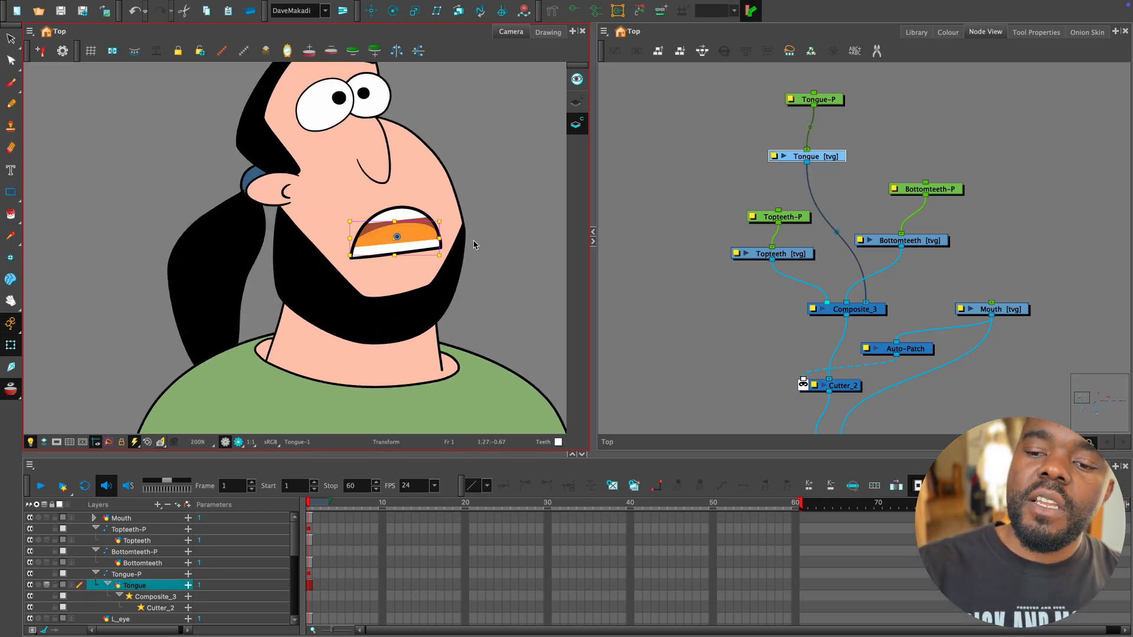
scroll(474, 244, "up", 1)
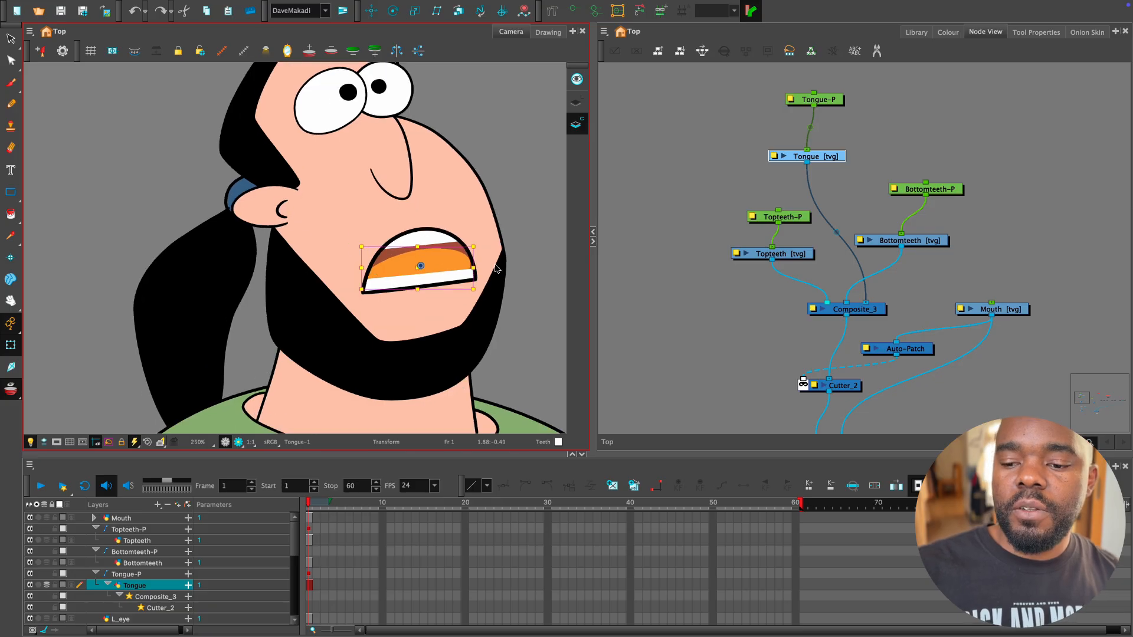
Deselect the tongue and widen the camera view beside the node network to review the character's head.
left_click_drag(594, 253, 1110, 248)
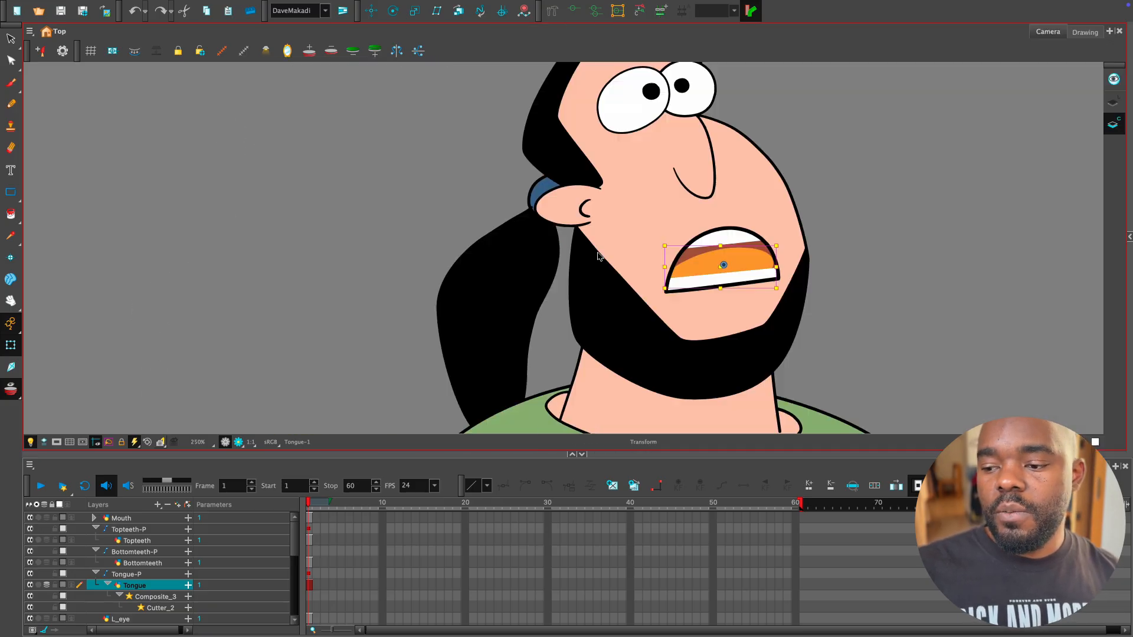
key("Escape")
left_click_drag(816, 252, 588, 247)
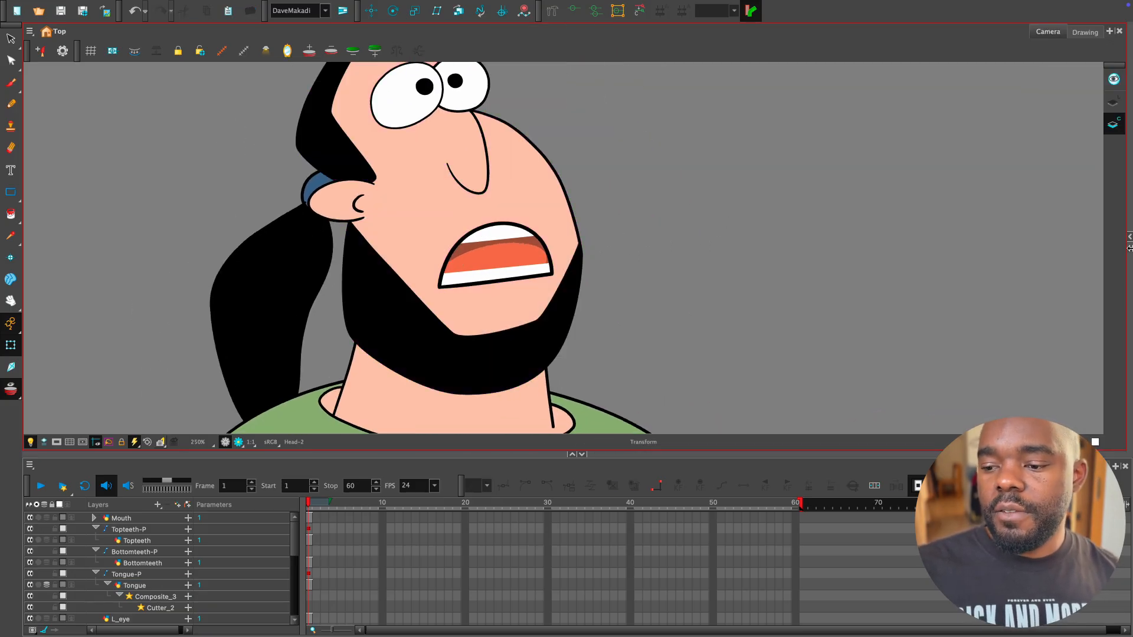
left_click(1130, 238)
left_click_drag(481, 278, 554, 320)
key("2")
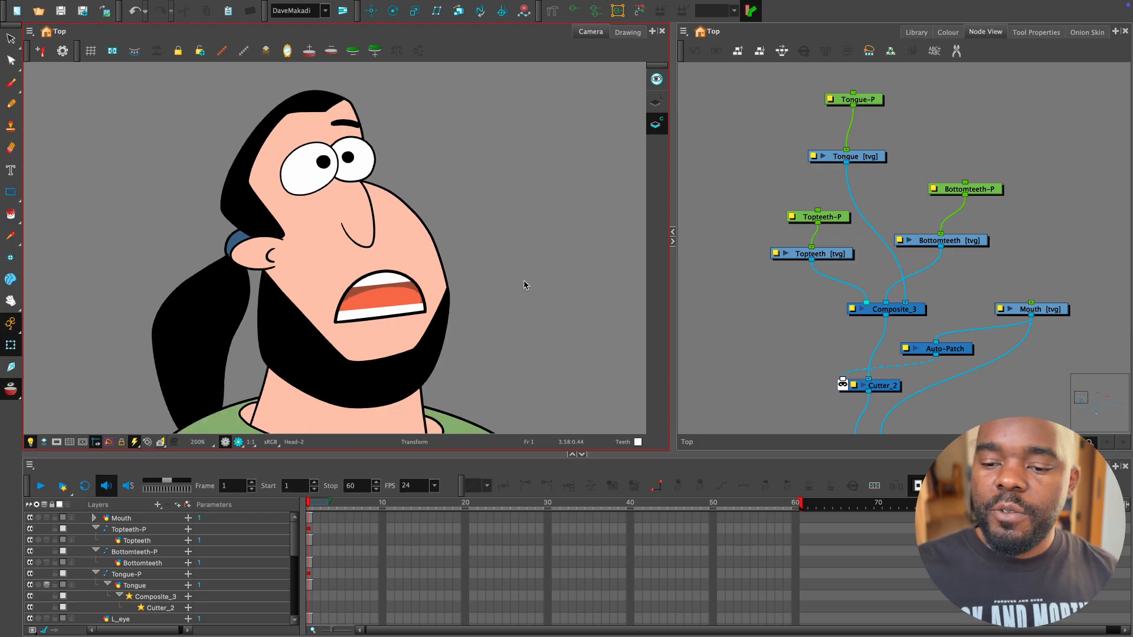
Test the left pupil's masking by shifting it inside the eye, and undo the shift.
key("1")
left_click_drag(526, 284, 551, 280)
left_click(444, 293)
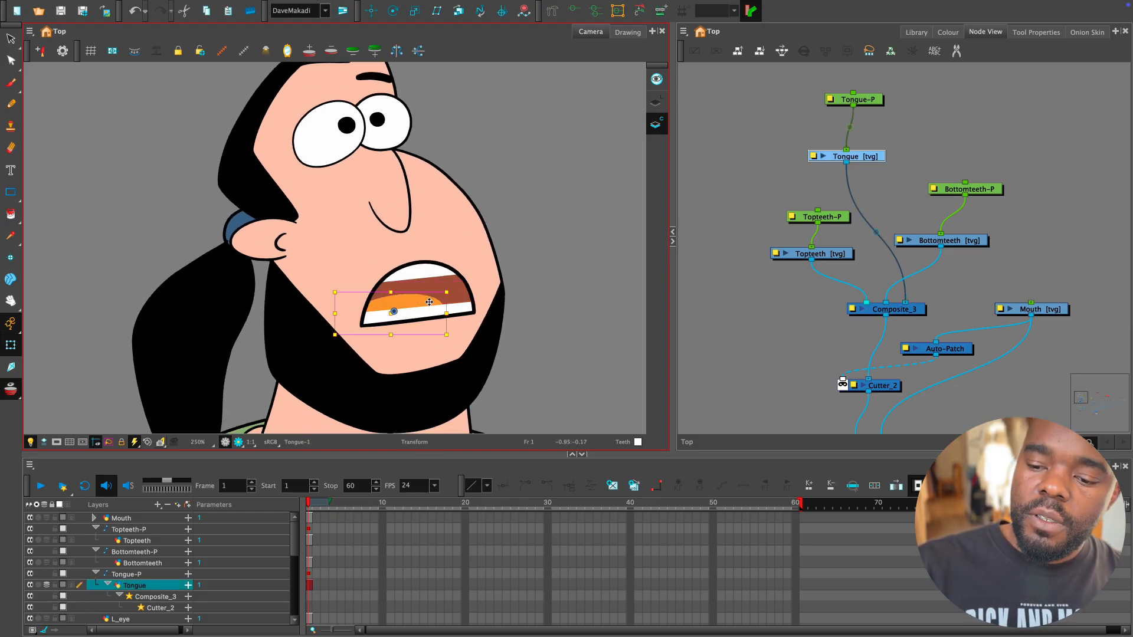
left_click(548, 253)
left_click_drag(384, 116, 356, 123)
key("ctrl+z")
key("space")
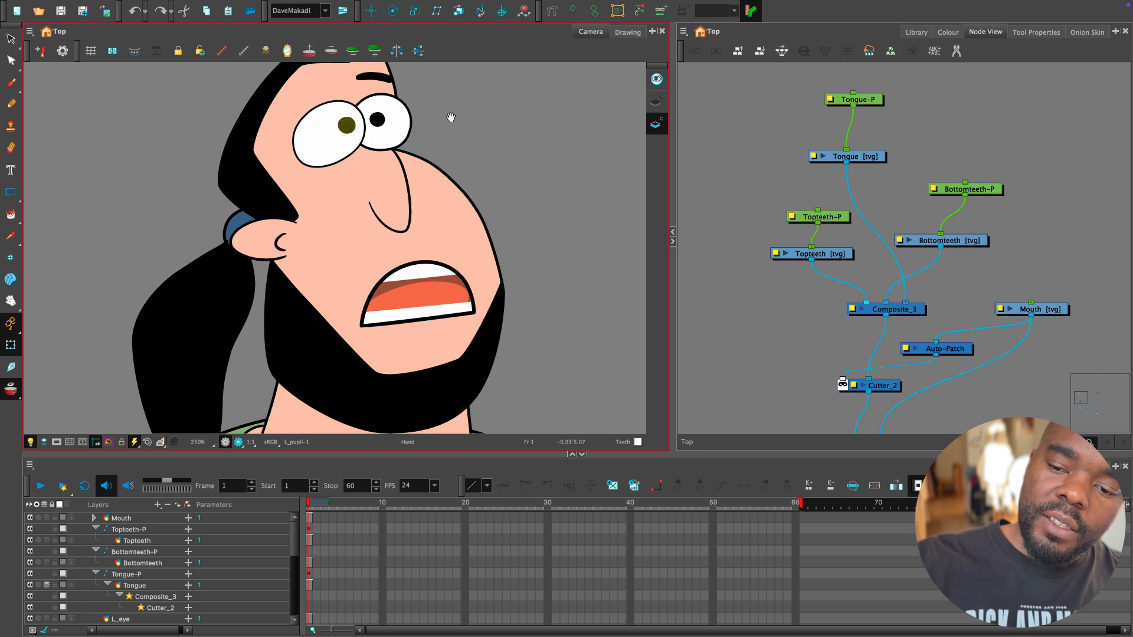
left_click_drag(470, 121, 488, 158)
Move the Topteeth node together with its parent peg further away from the Tongue branch in the node network.
scroll(860, 267, "down", 6)
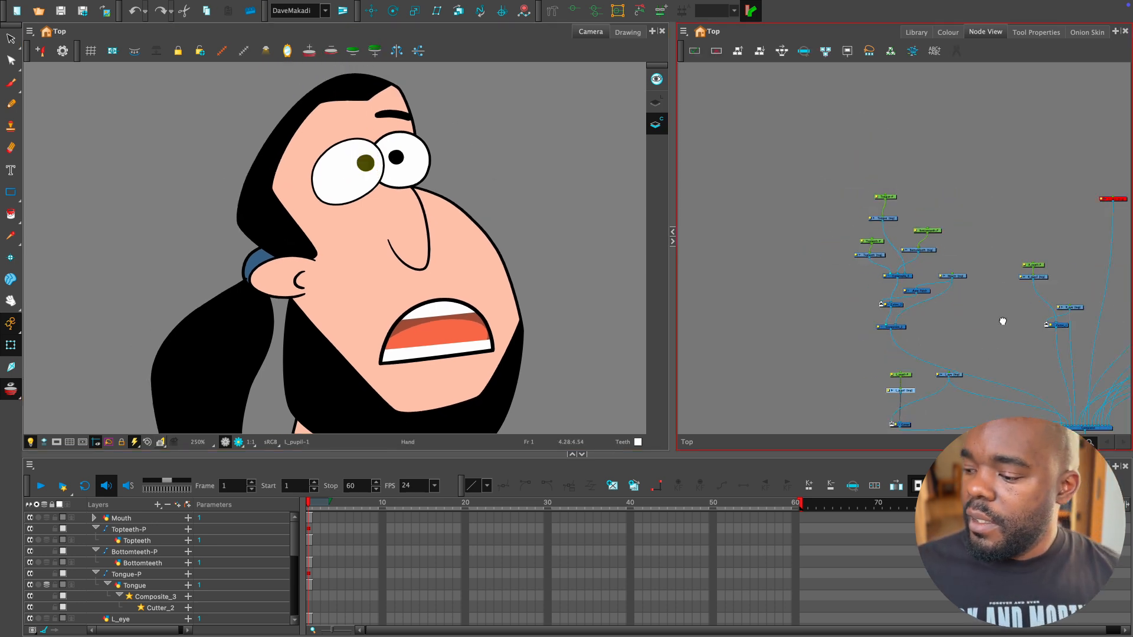
left_click_drag(889, 121, 882, 221)
key("2")
key("1")
key("1")
key("1")
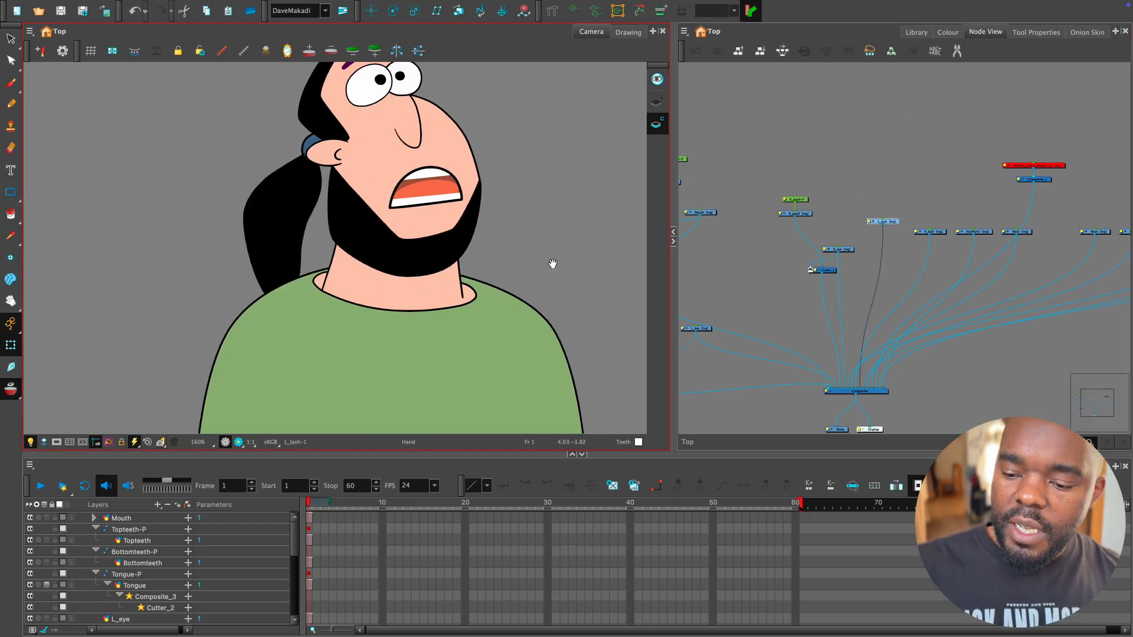
left_click_drag(543, 284, 546, 358)
key("2")
key("2")
left_click_drag(780, 248, 916, 218)
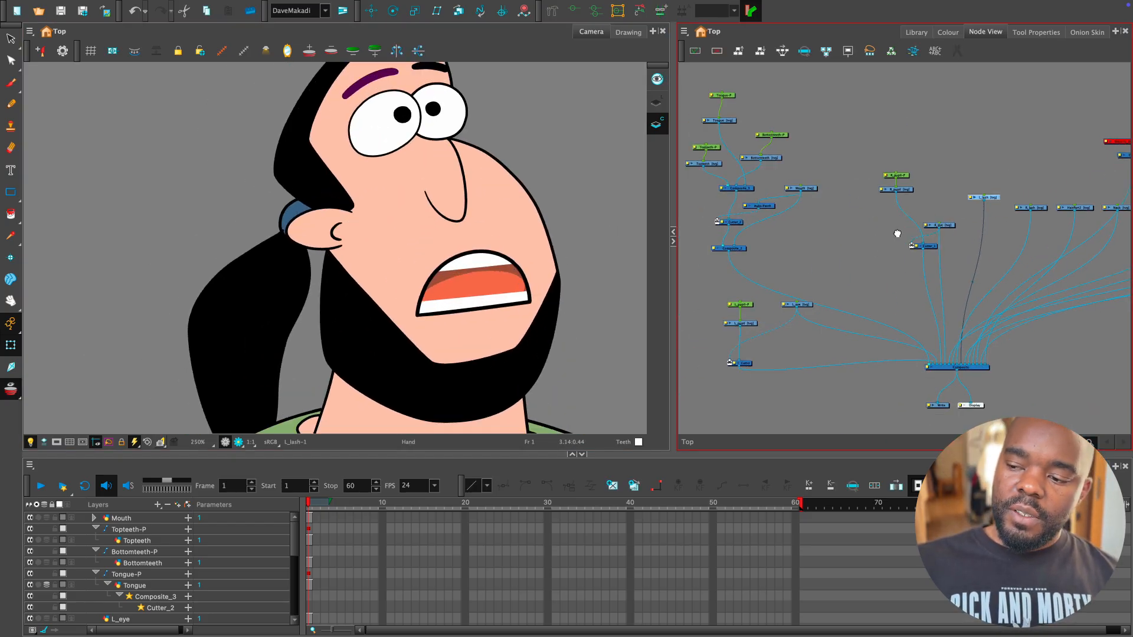
left_click_drag(925, 258, 1036, 358)
key("2")
key("2")
key("2")
key("2")
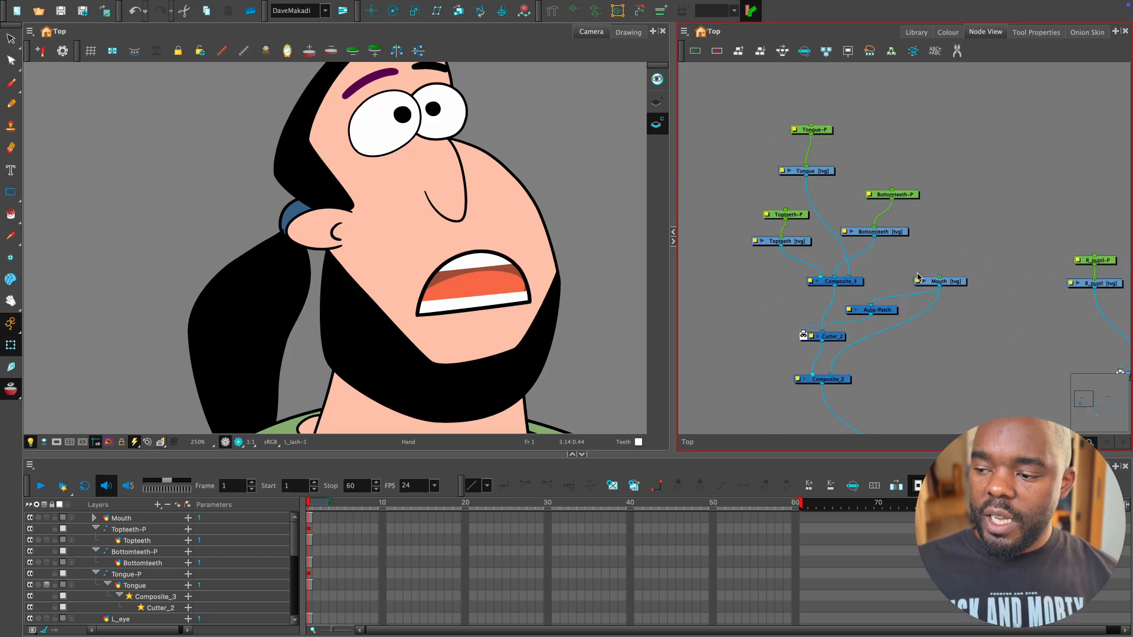
left_click(766, 205)
left_click_drag(783, 241, 892, 262)
Place the L_eye node level with the L_pupil node and add a parent peg to it.
left_click_drag(585, 228, 591, 345)
key("2")
key("2")
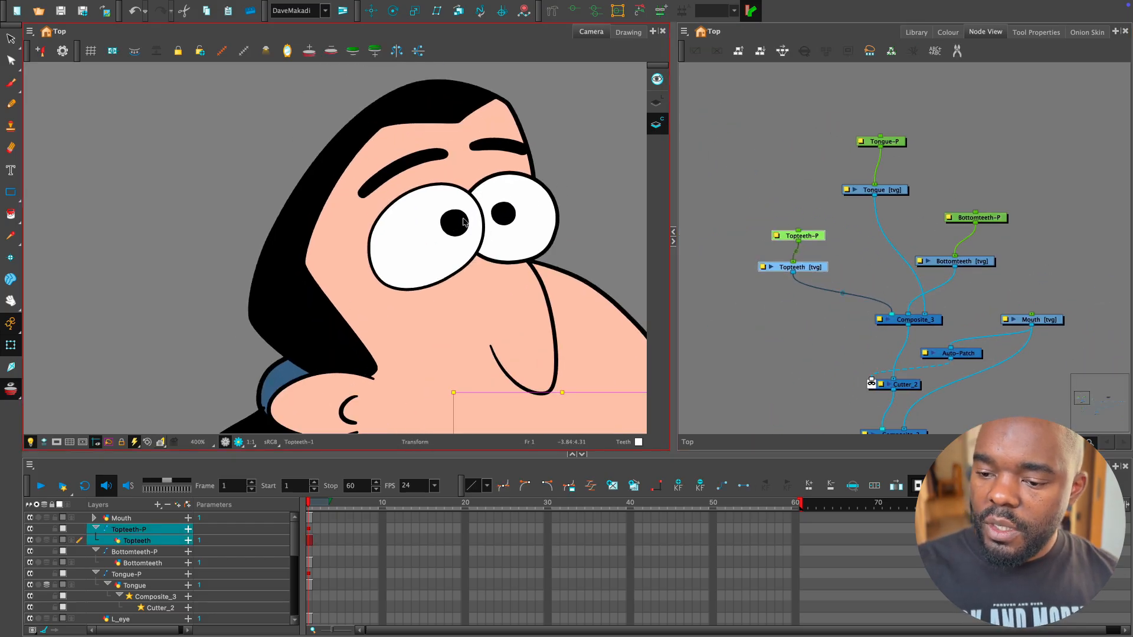
left_click(476, 223)
mouse_move(934, 345)
left_mouse_down()
mouse_move(943, 104)
mouse_move(810, 284)
left_mouse_up()
left_click_drag(893, 243, 891, 265)
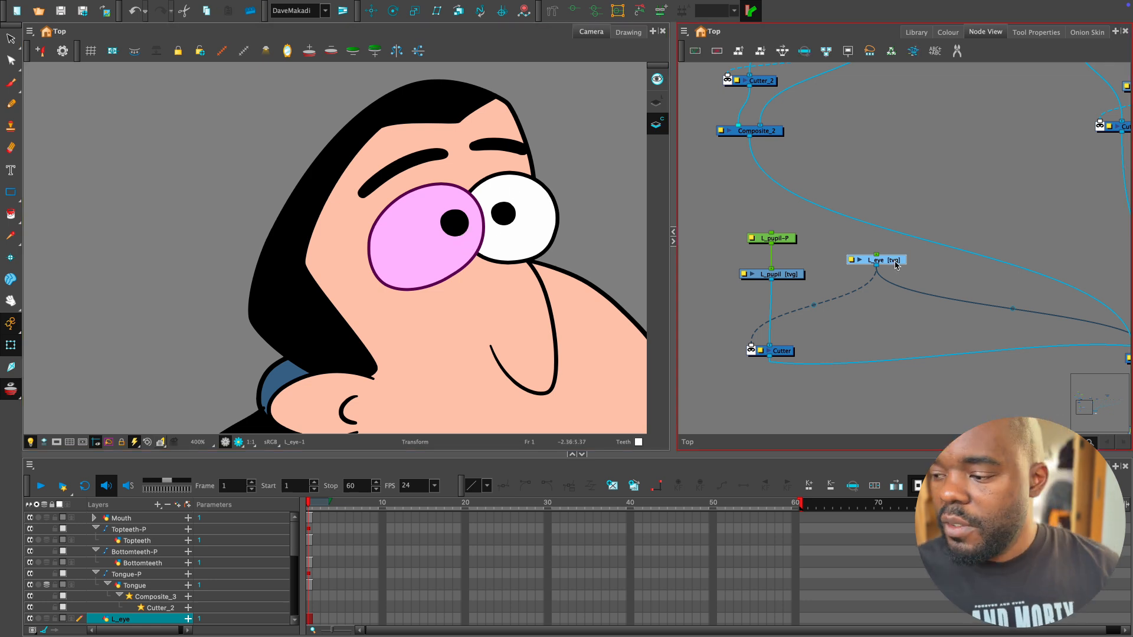
left_click_drag(896, 269, 890, 276)
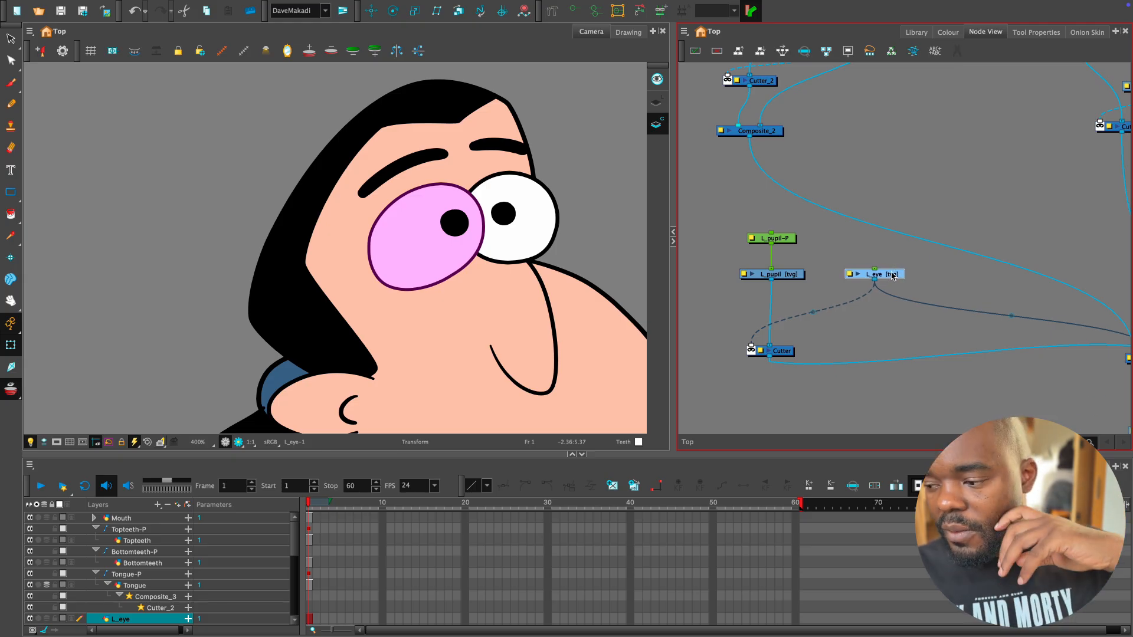
key("super+p")
left_click(916, 262)
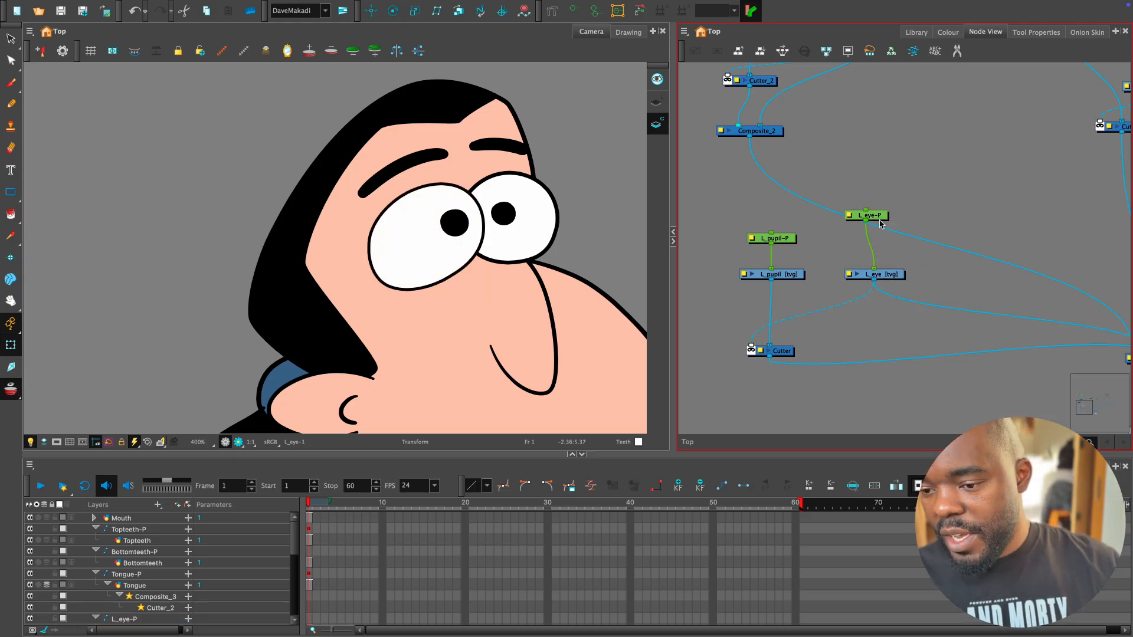
Raise the L_eye-P peg above the eye and pupil nodes and connect its output to L_pupil-P.
left_click_drag(877, 216, 875, 158)
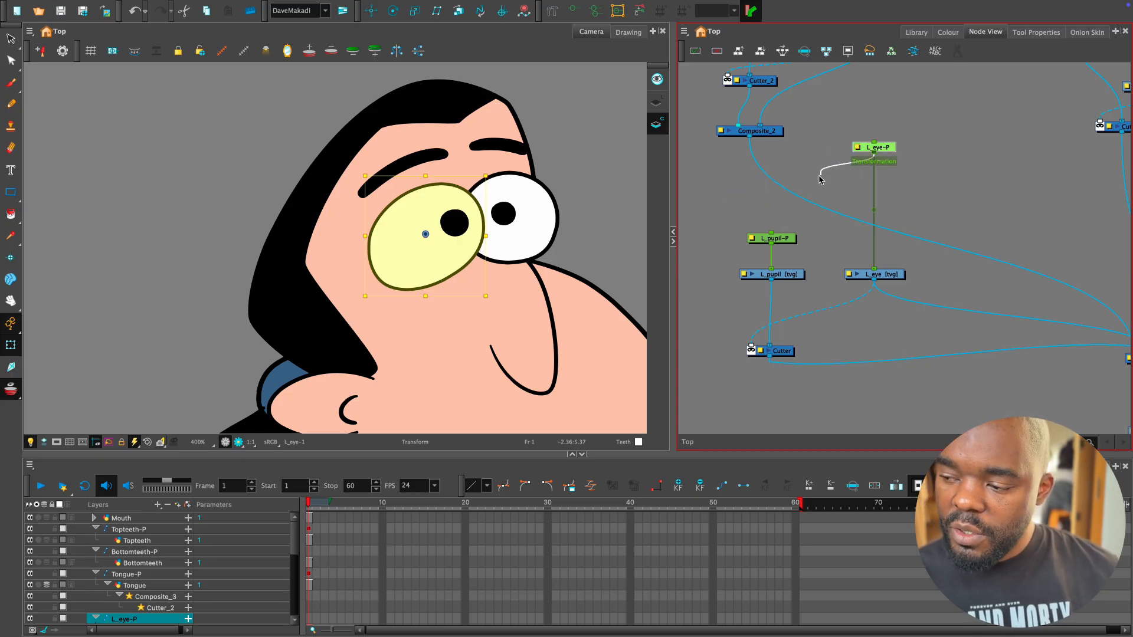
left_click_drag(819, 180, 772, 234)
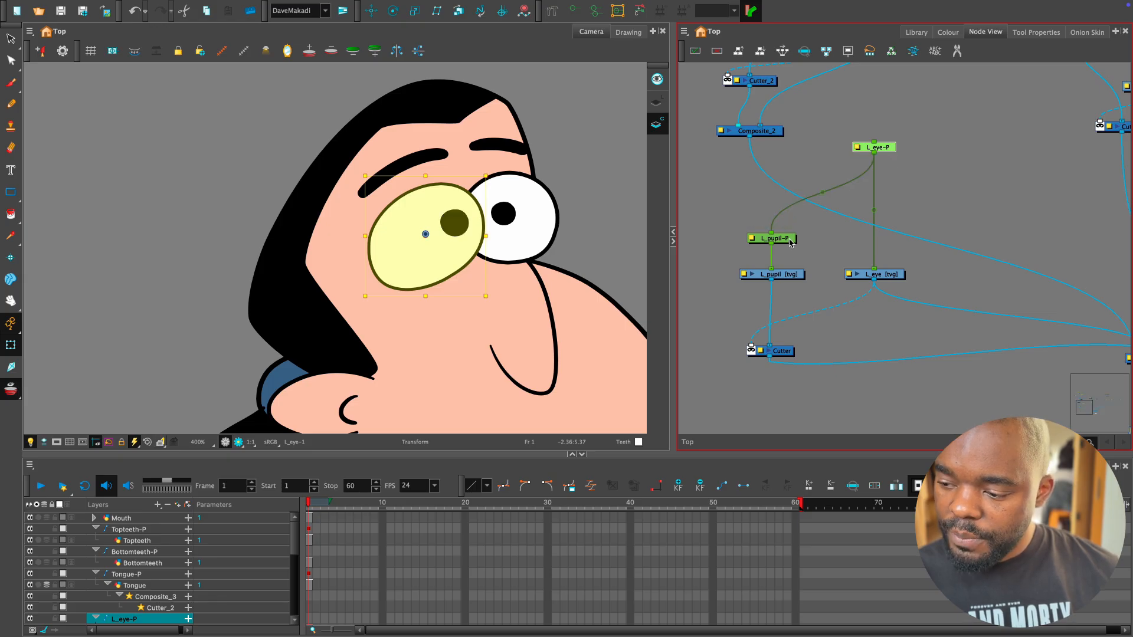
left_click(789, 242)
left_click(811, 234)
Try moving the left eye off the face to test its link with the pupil, and undo the moves.
scroll(490, 236, "up", 1)
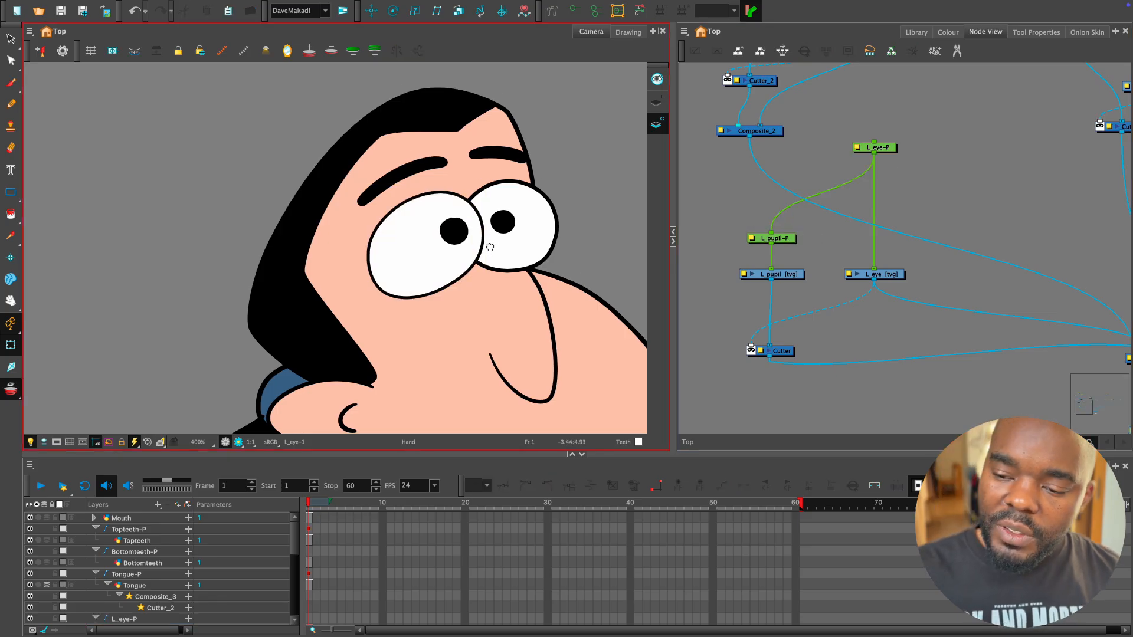
left_click(459, 270)
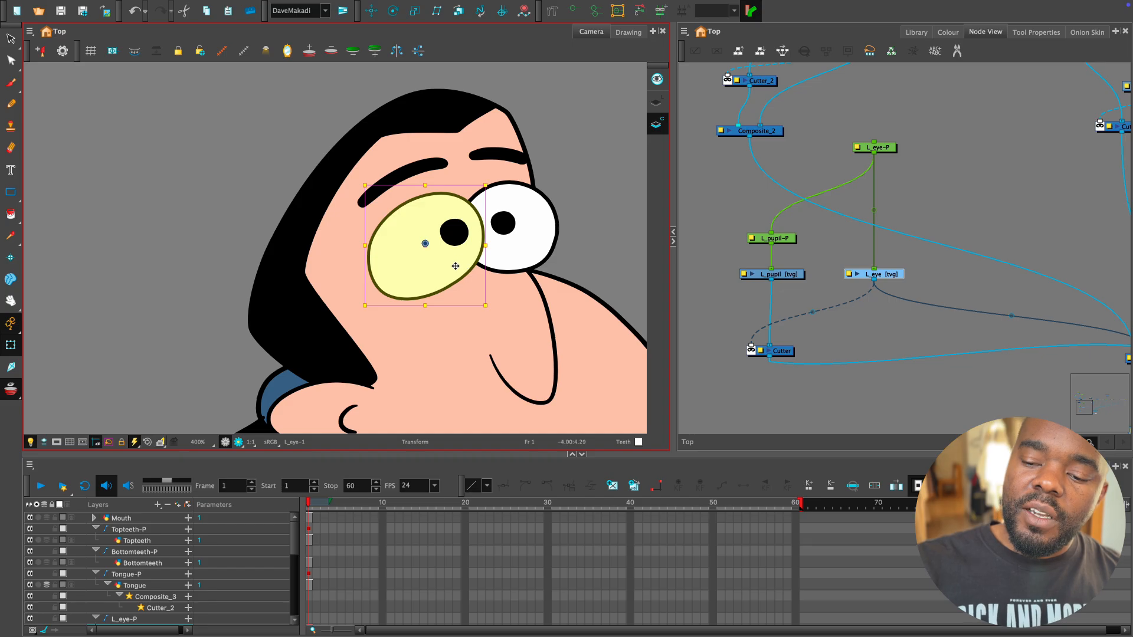
left_click_drag(455, 266, 407, 254)
left_click_drag(407, 254, 323, 301)
left_click(367, 102)
scroll(371, 263, "left", 2)
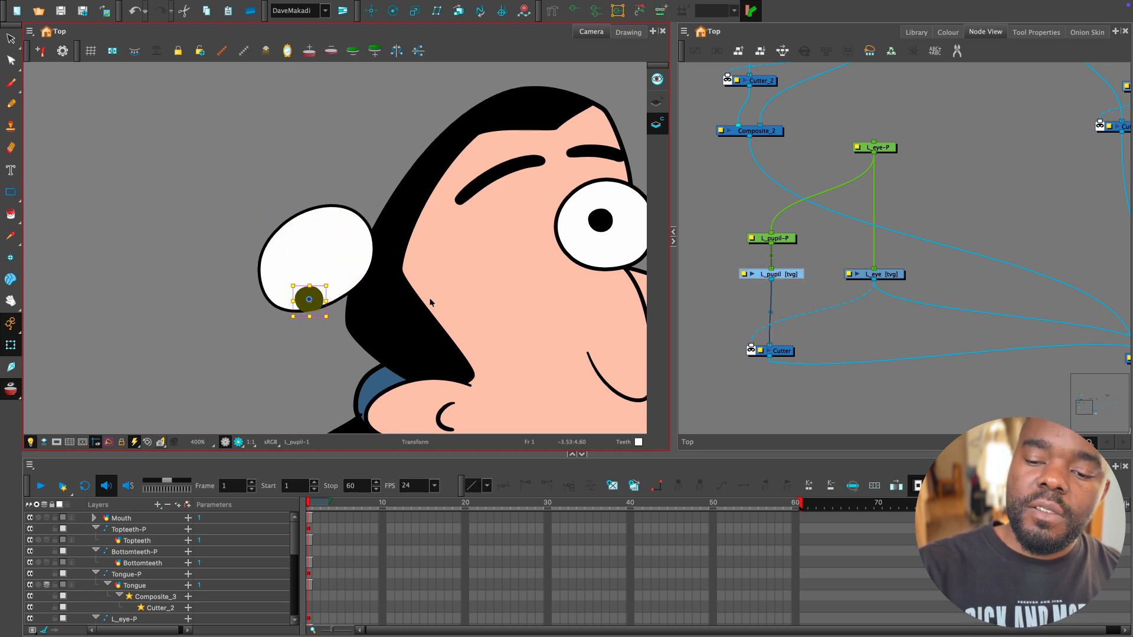
key("ctrl+z")
key("ctrl+z")
key("ctrl+z")
key("ctrl+z")
left_click_drag(575, 297, 494, 310)
key("ctrl+z")
key("ctrl+z")
Move the R_eye node up beside the R_pupil-P peg and add a parent peg to it.
left_click(559, 245)
left_click_drag(935, 190, 893, 317)
key("2")
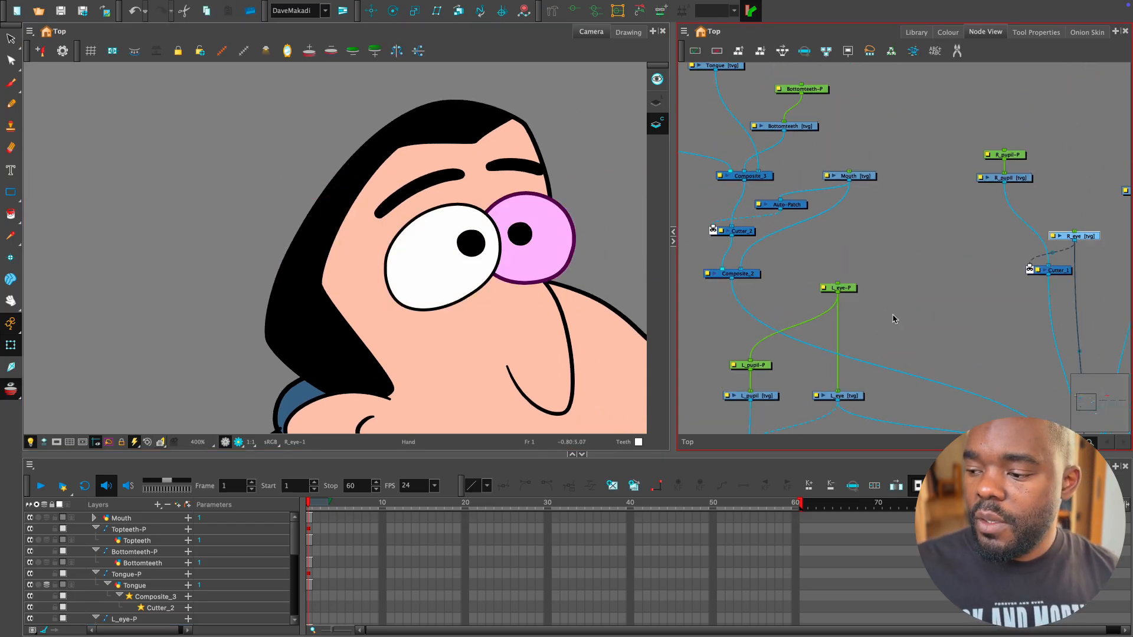
key("2")
key("2")
left_click_drag(990, 319, 828, 348)
key("1")
key("1")
left_click_drag(868, 276, 898, 189)
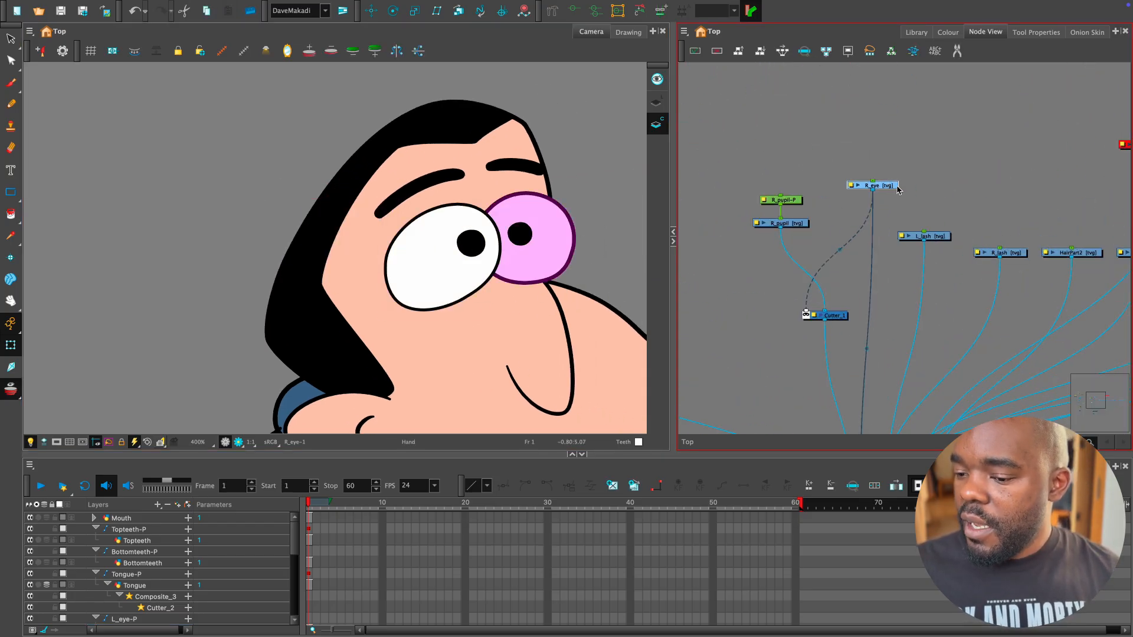
key("ctrl+p")
left_click(917, 169)
Set the R_eye layer's Use Embedded Pivots option and check the eye's drawing pivot.
left_click(892, 188)
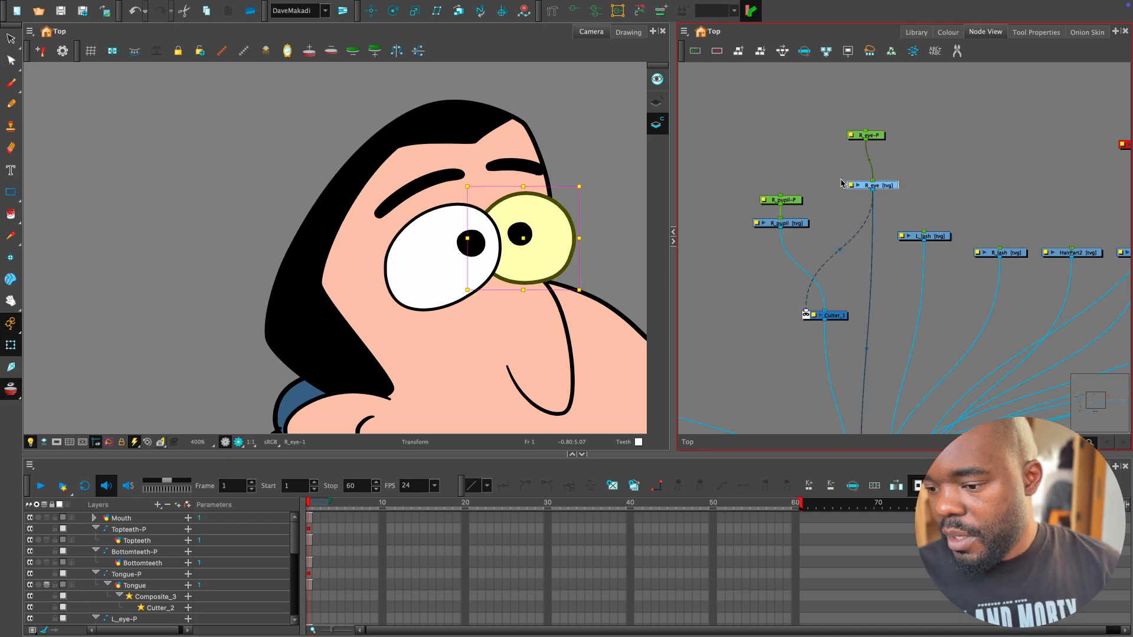
double_click(854, 187)
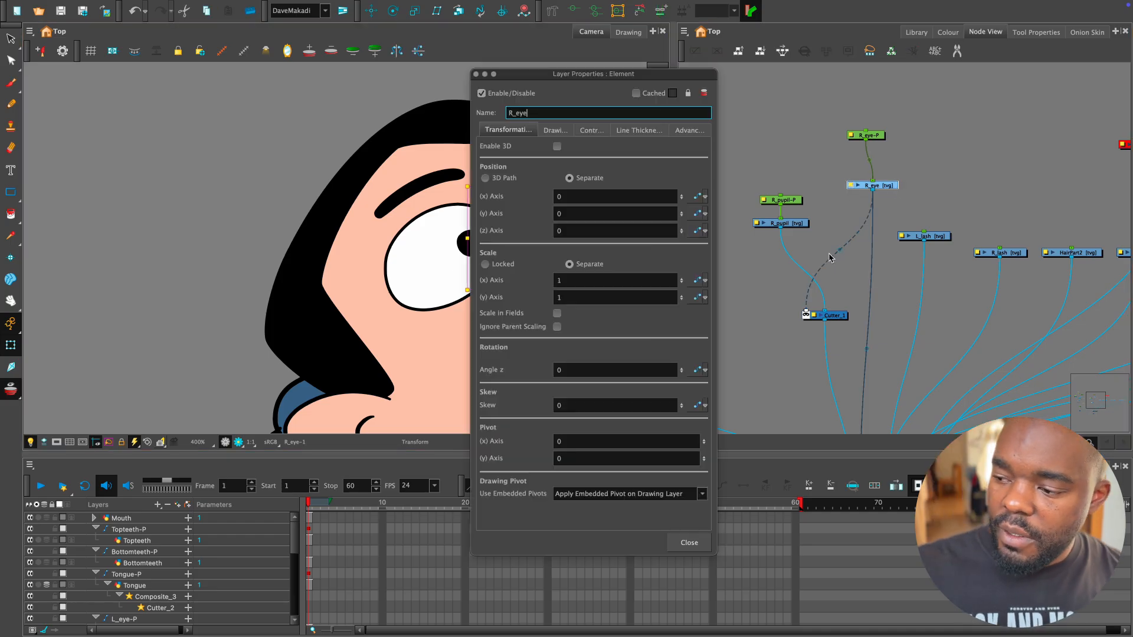
left_click(694, 494)
left_click(690, 494)
left_click(689, 543)
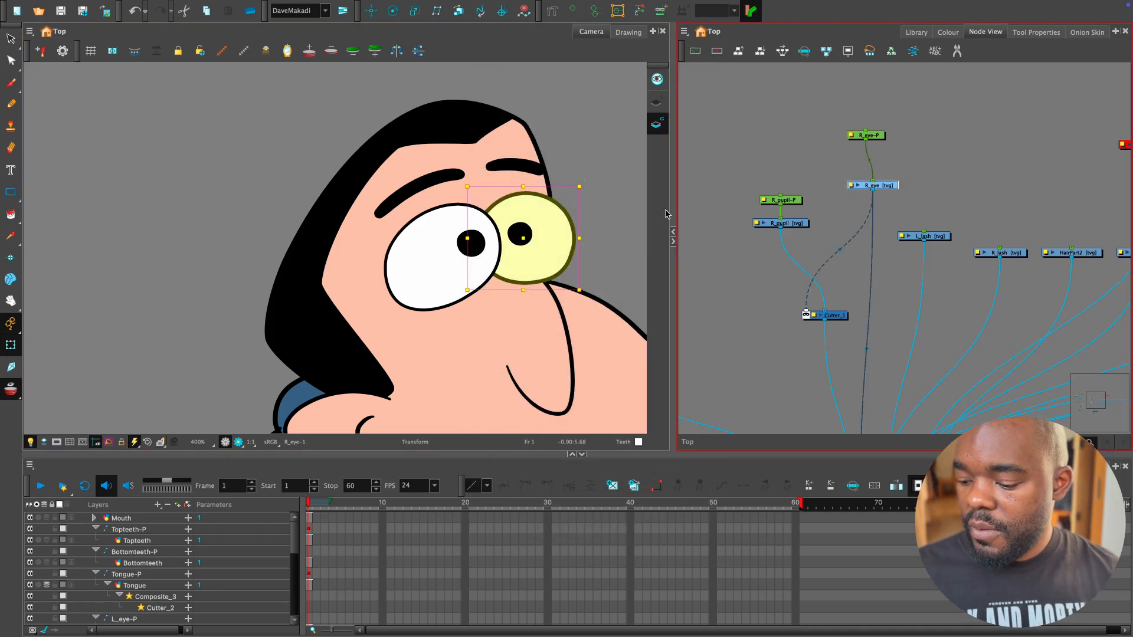
left_click(11, 258)
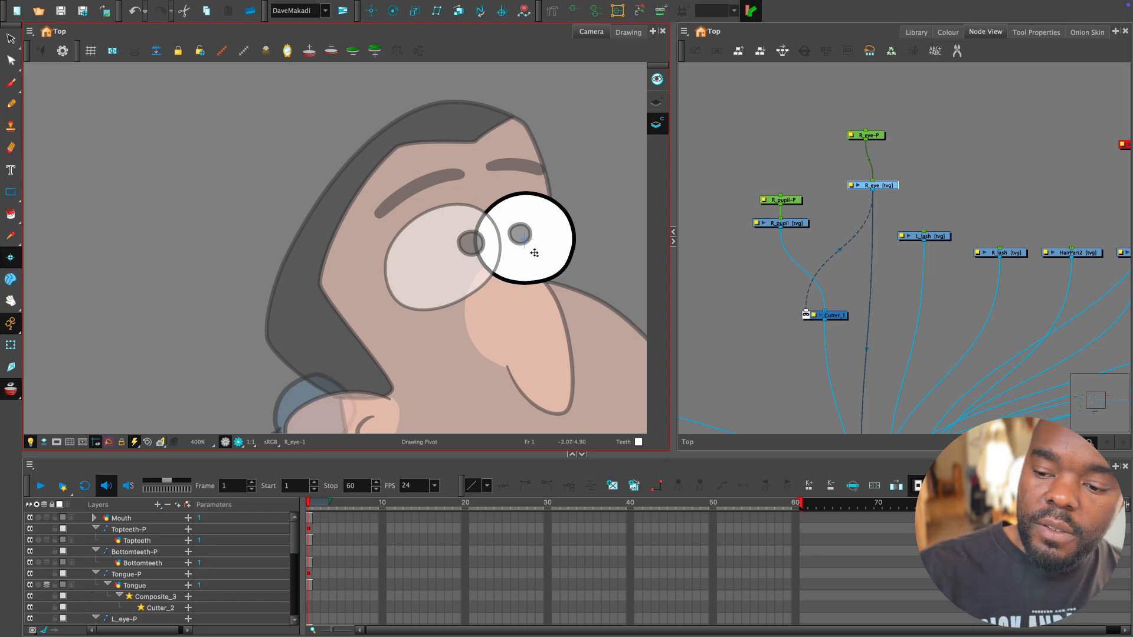
key("shift+t")
Position the R_eye-P peg above R_eye and connect its output to R_pupil-P as well.
left_click_drag(878, 144, 884, 134)
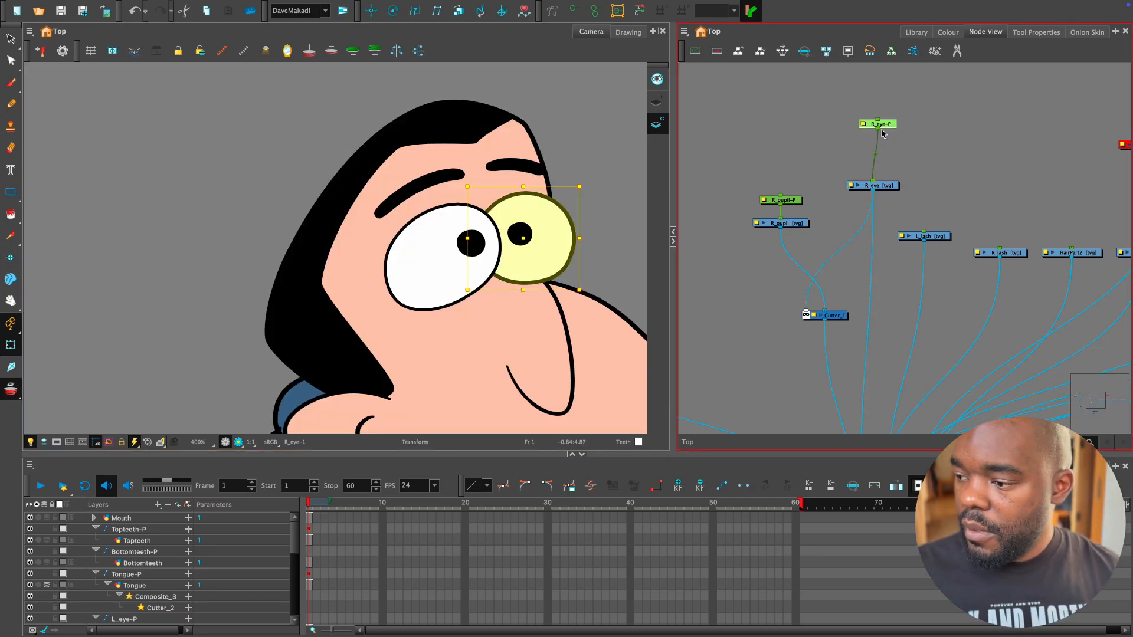
scroll(926, 177, "up", 2)
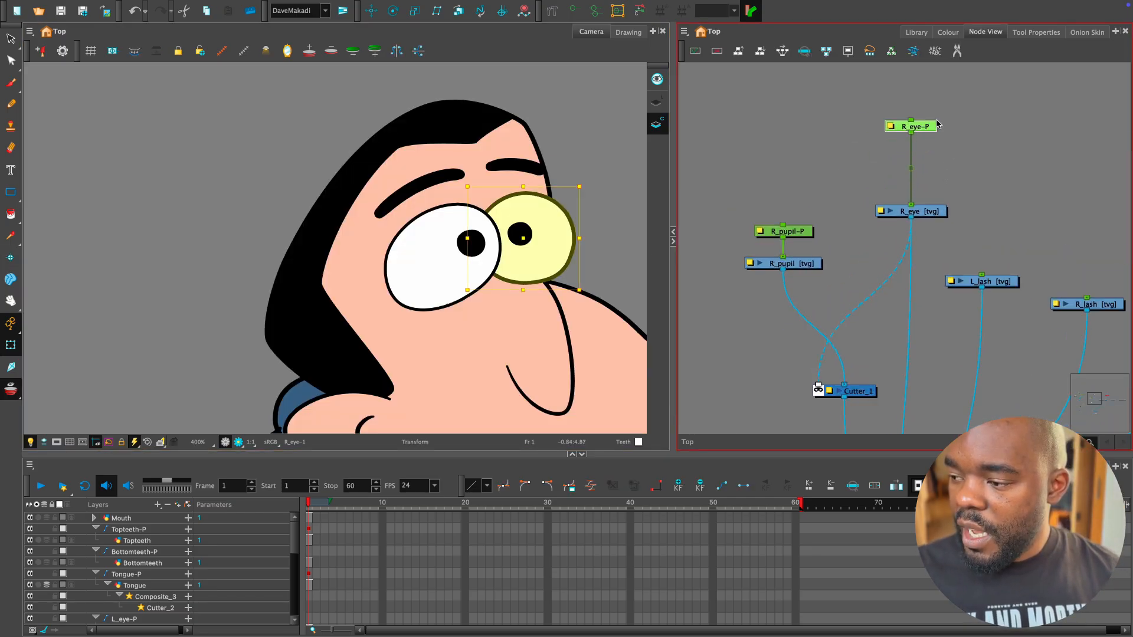
left_click_drag(912, 136, 786, 231)
left_click(788, 232)
left_click(902, 154)
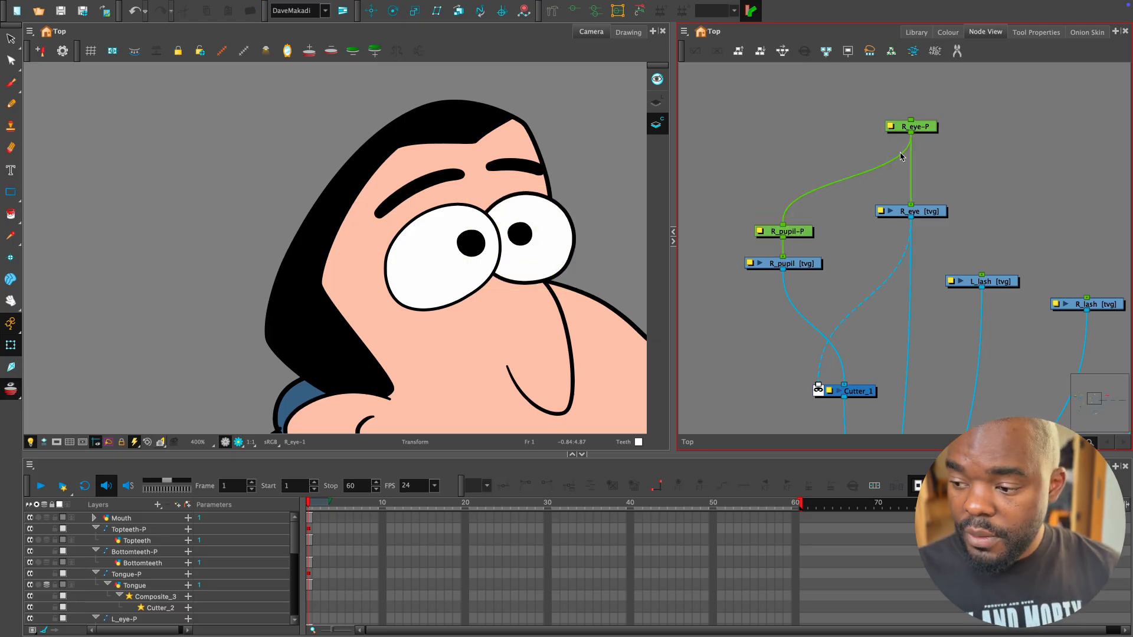
left_click_drag(912, 127, 902, 148)
Test the right eye's peg with a slight sideways nudge, undo it and deselect the peg.
mouse_move(561, 235)
left_mouse_down()
mouse_move(576, 224)
mouse_move(568, 235)
mouse_move(580, 235)
left_mouse_up()
key("super+z")
key("1")
key("1")
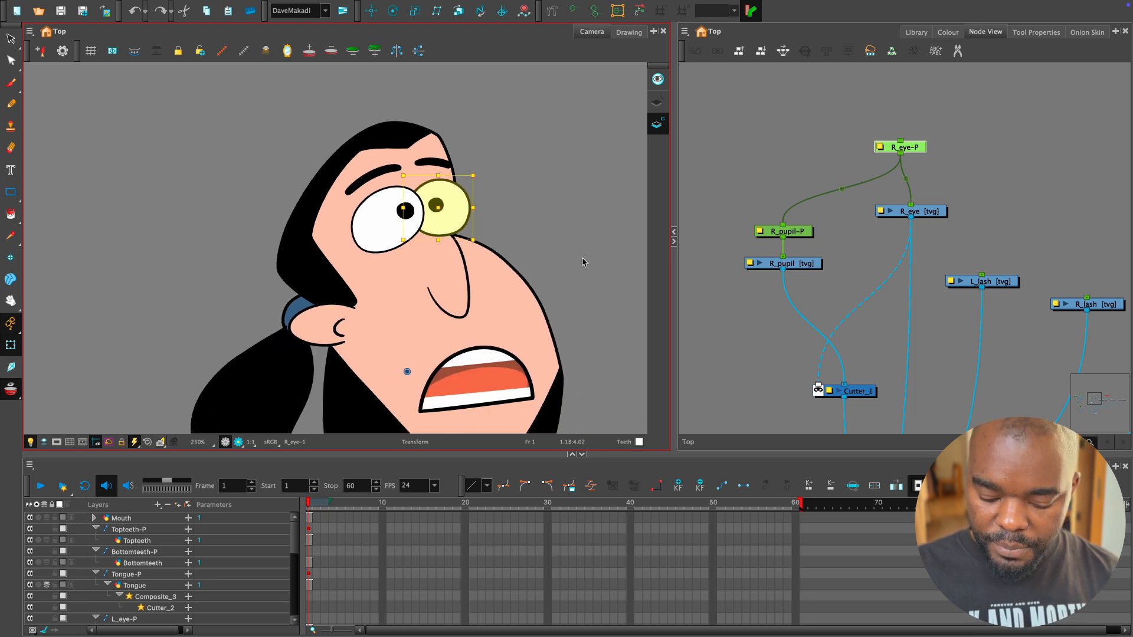
left_click(582, 262)
Examine the character's whole head, eyes and masked mouth in the camera view.
key("1")
key("1")
key("1")
left_click_drag(526, 363, 527, 321)
key("2")
key("2")
key("1")
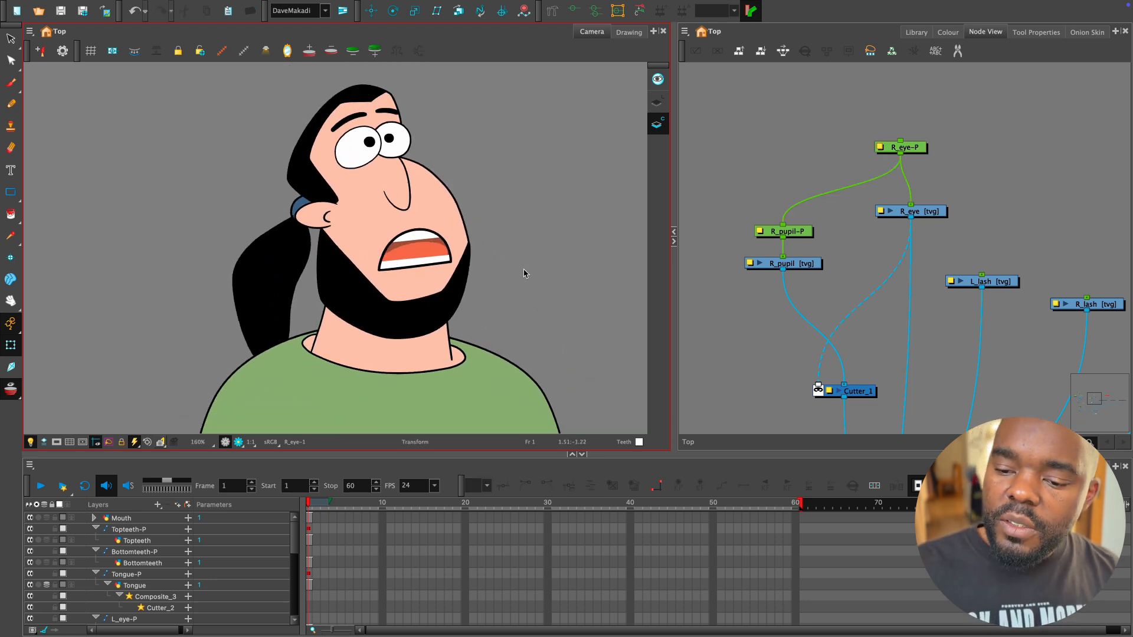
key("2")
left_click_drag(522, 278, 524, 282)
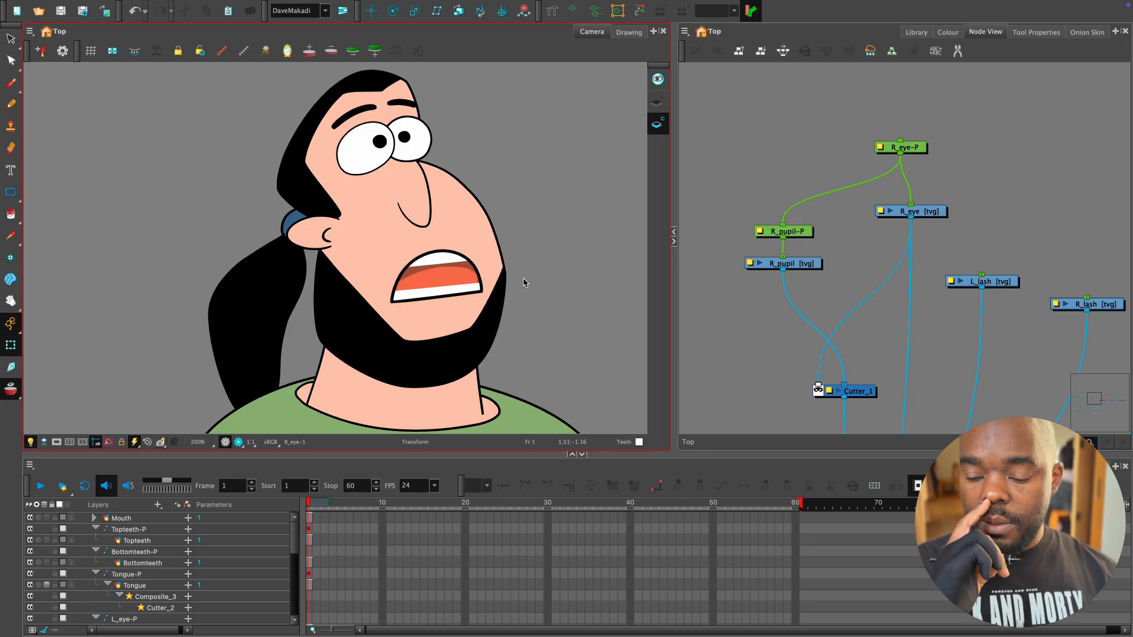
left_click_drag(508, 282, 505, 258)
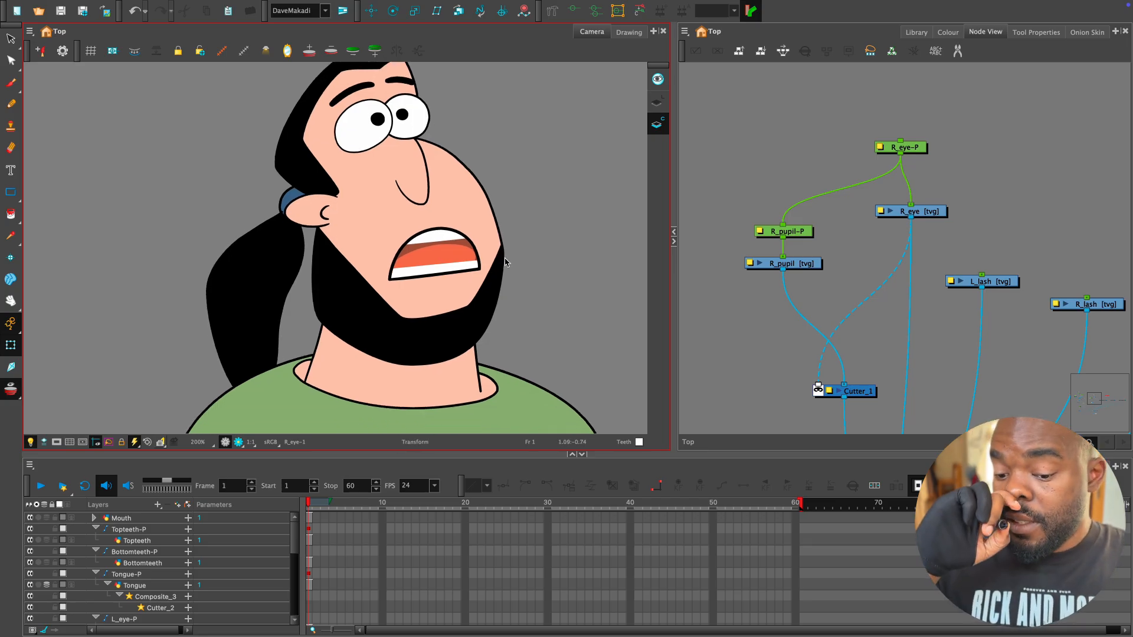
key("2")
key("2")
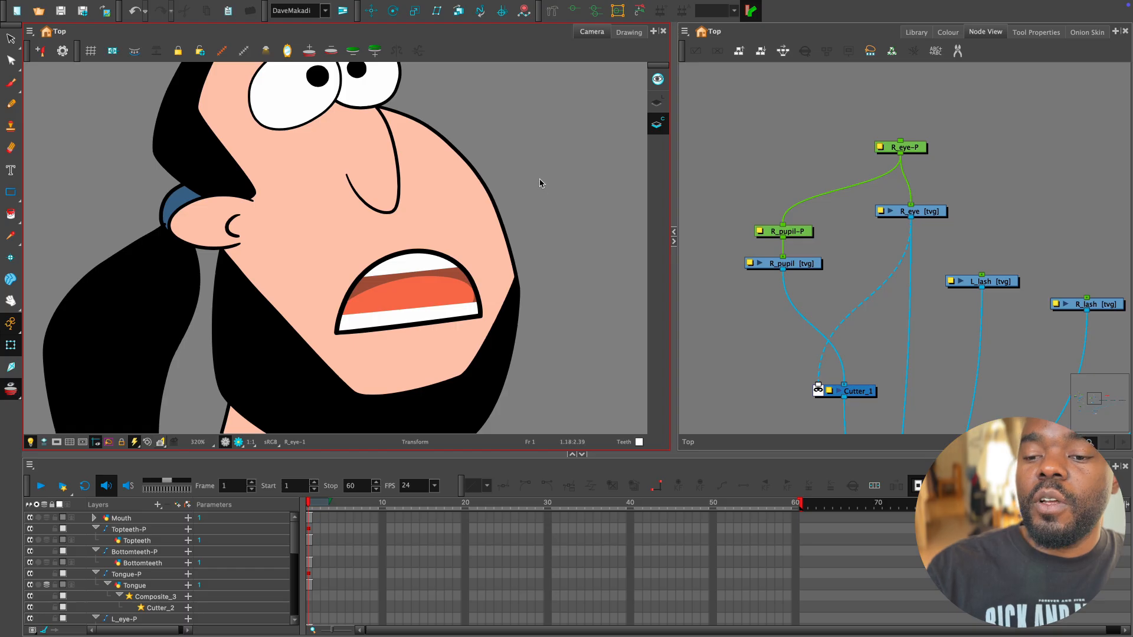
key("2")
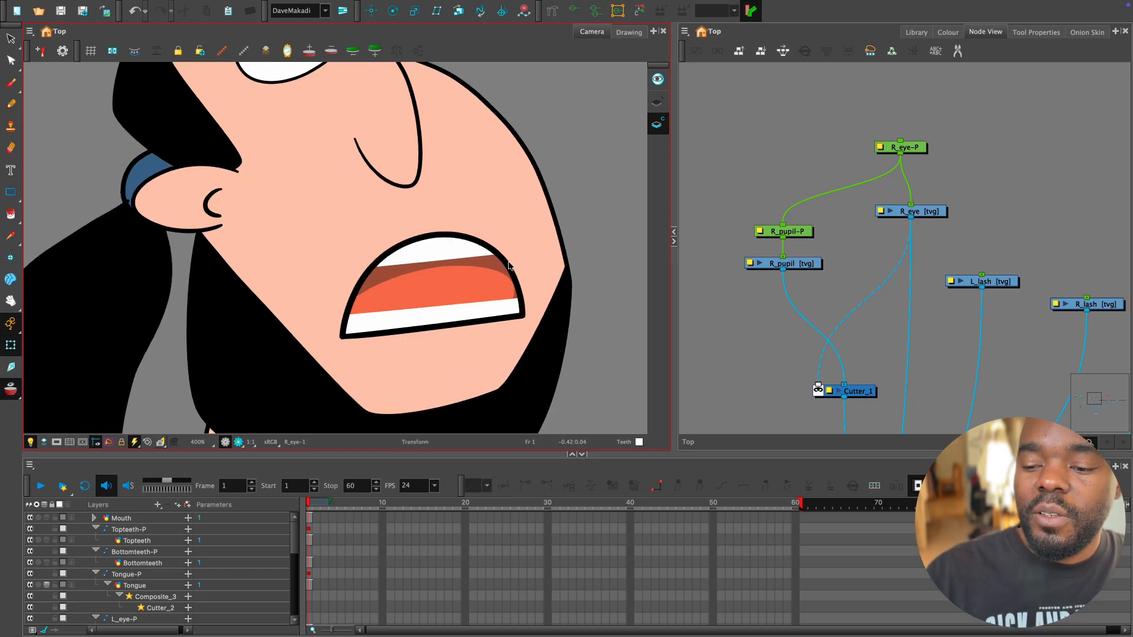
Select the mouth drawing in the camera view and locate its Mouth node in the node network.
left_click(518, 297)
key("space")
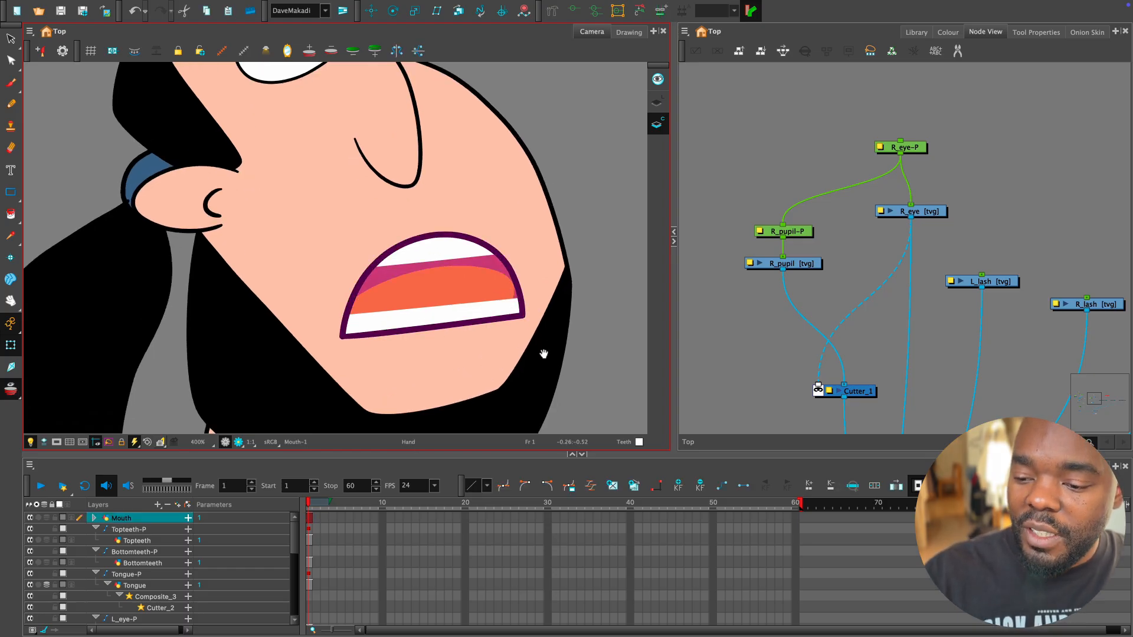
left_click_drag(544, 354, 535, 315)
left_click_drag(1006, 347, 958, 170)
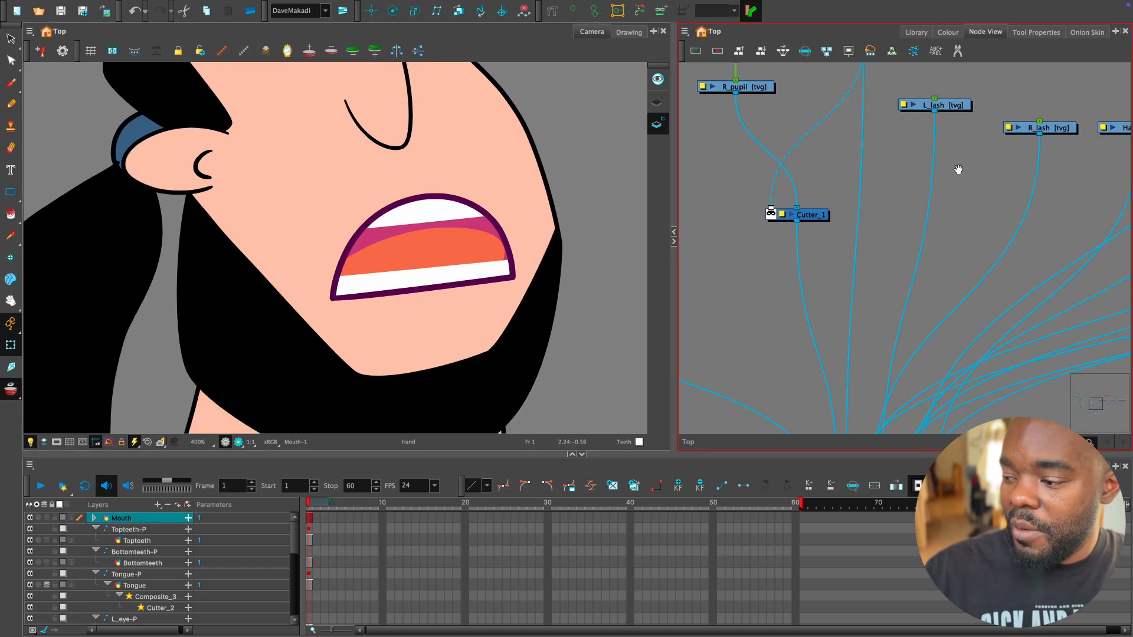
key("1")
left_click_drag(877, 381, 999, 238)
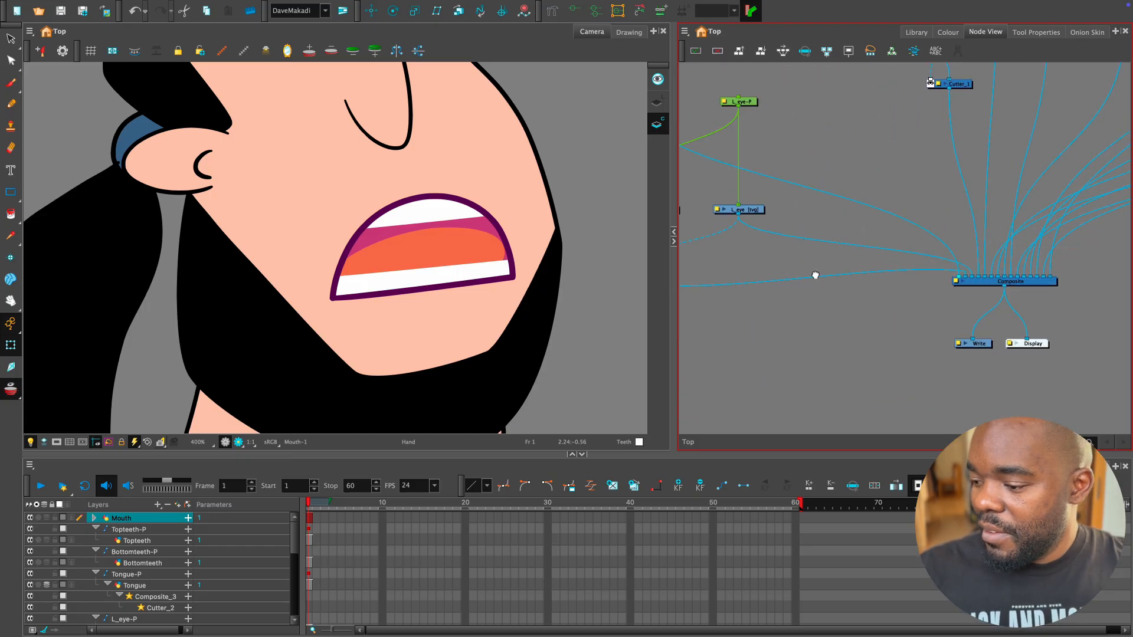
left_click_drag(815, 275, 997, 311)
left_click_drag(852, 304, 877, 301)
left_click_drag(995, 286, 905, 378)
key("2")
left_click_drag(855, 99, 834, 288)
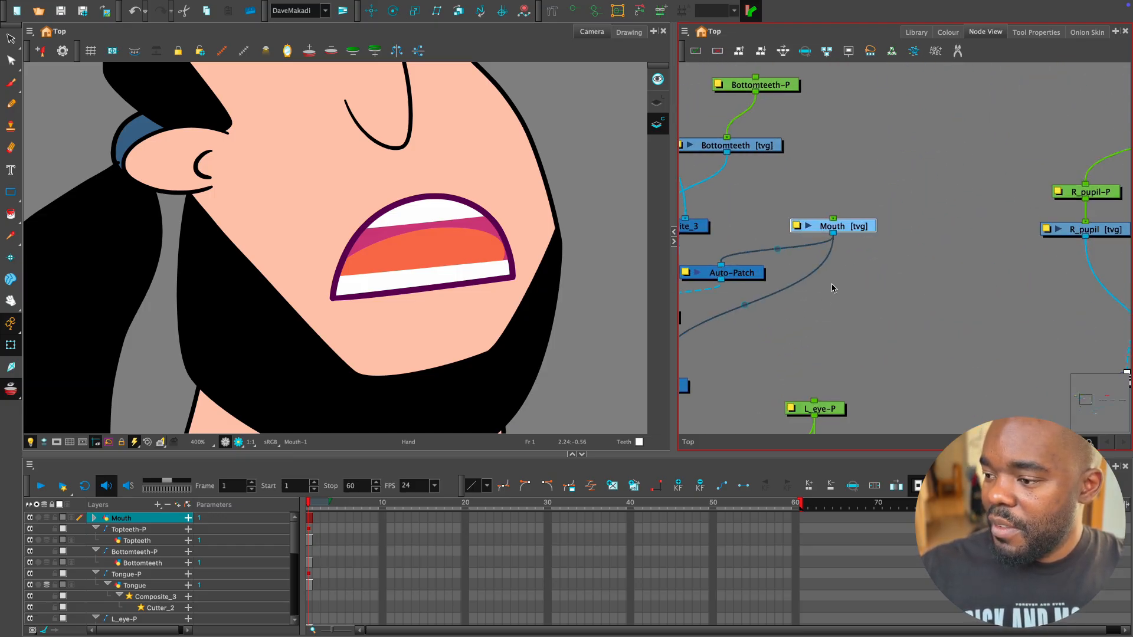
key("2")
left_click_drag(740, 246, 817, 252)
key("2")
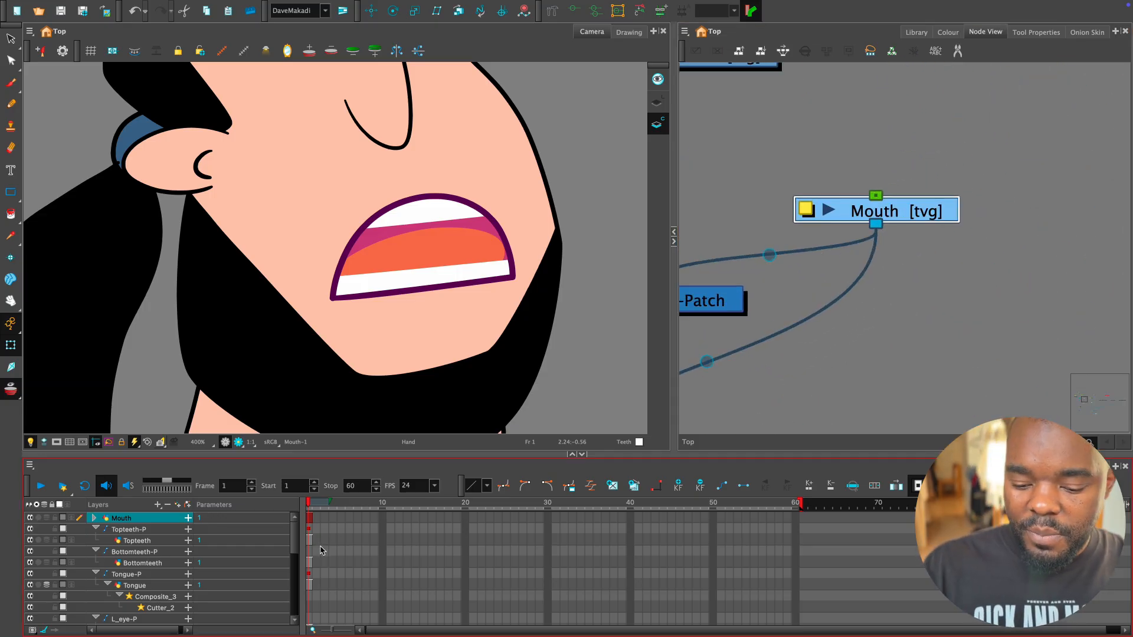
Focus the timeline on the Mouth layer and create a new empty drawing named 2 at frame 1.
key("o")
key("2")
key("2")
key("2")
key("2")
key("2")
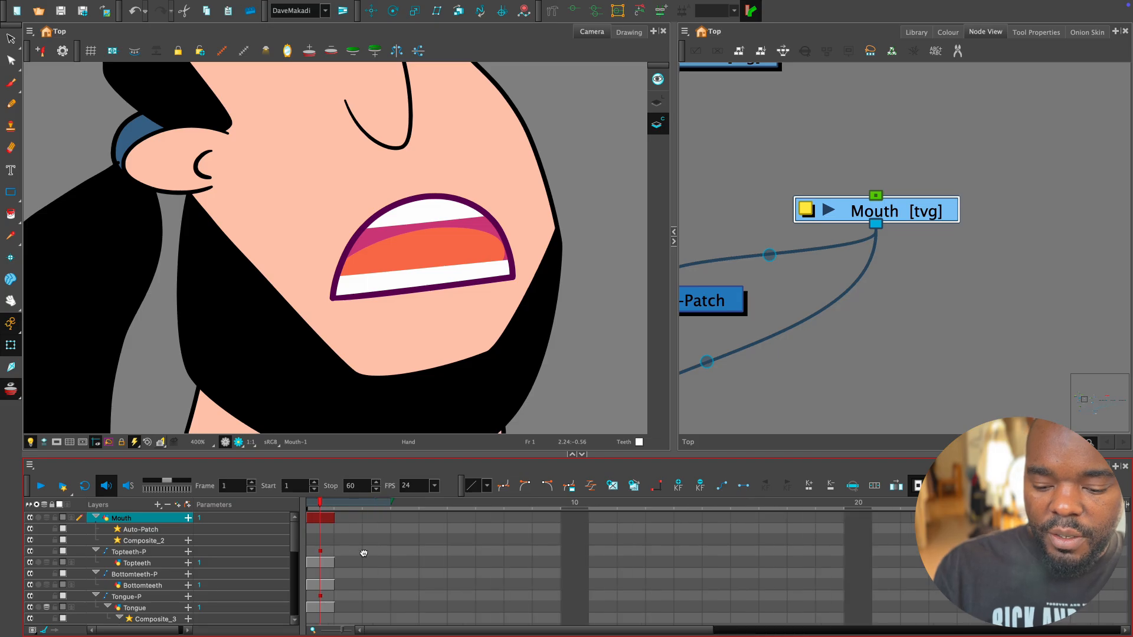
left_click(917, 32)
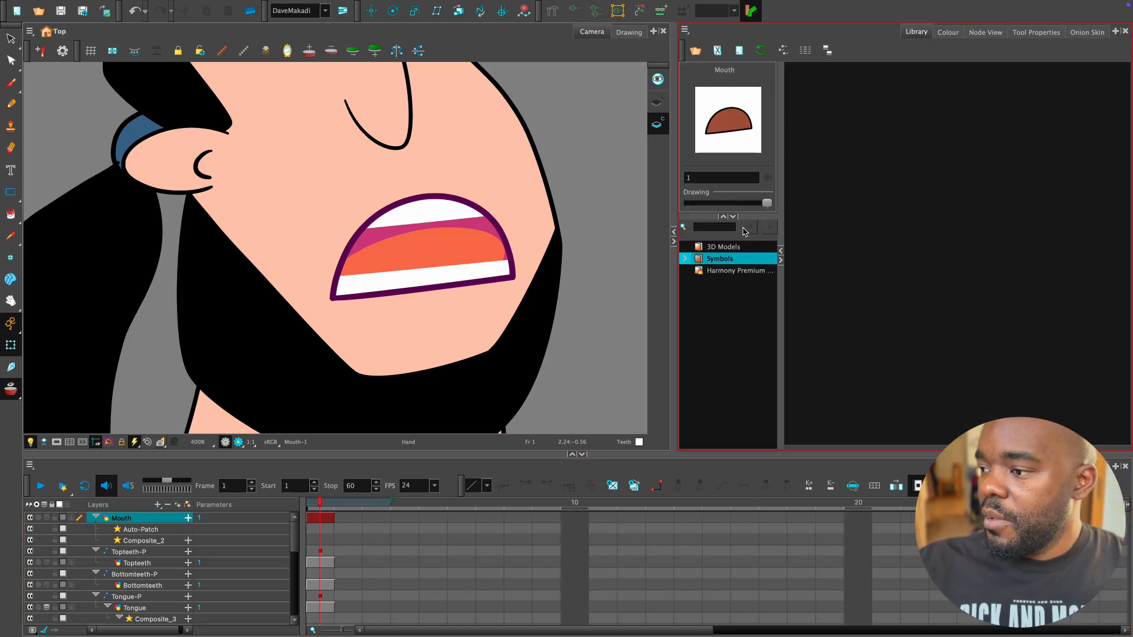
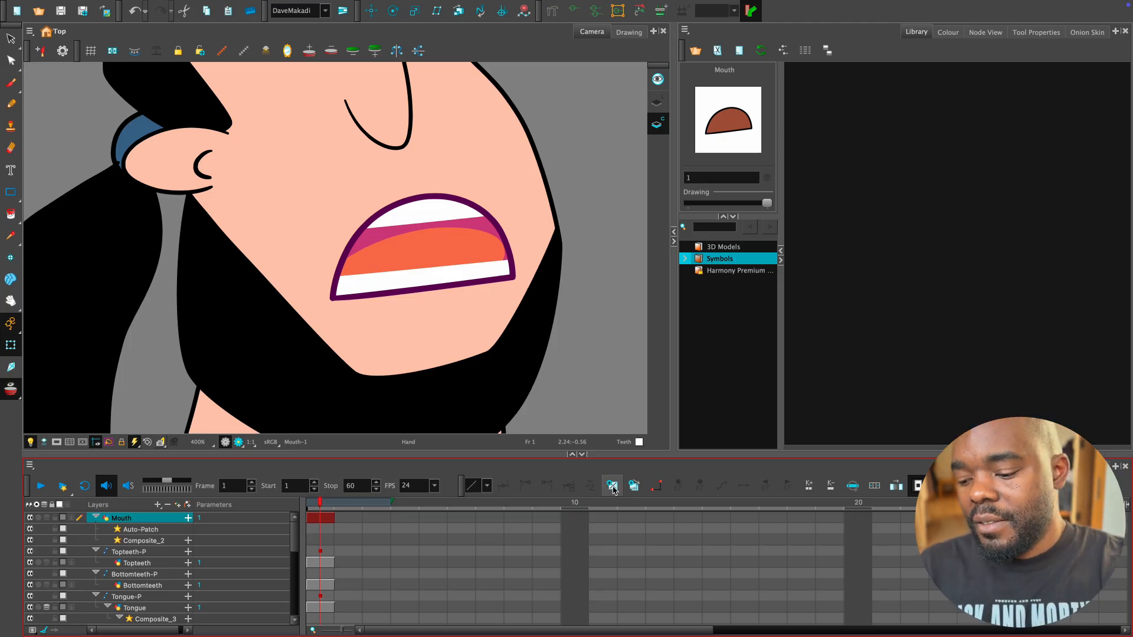
left_click(613, 487)
left_click(697, 178)
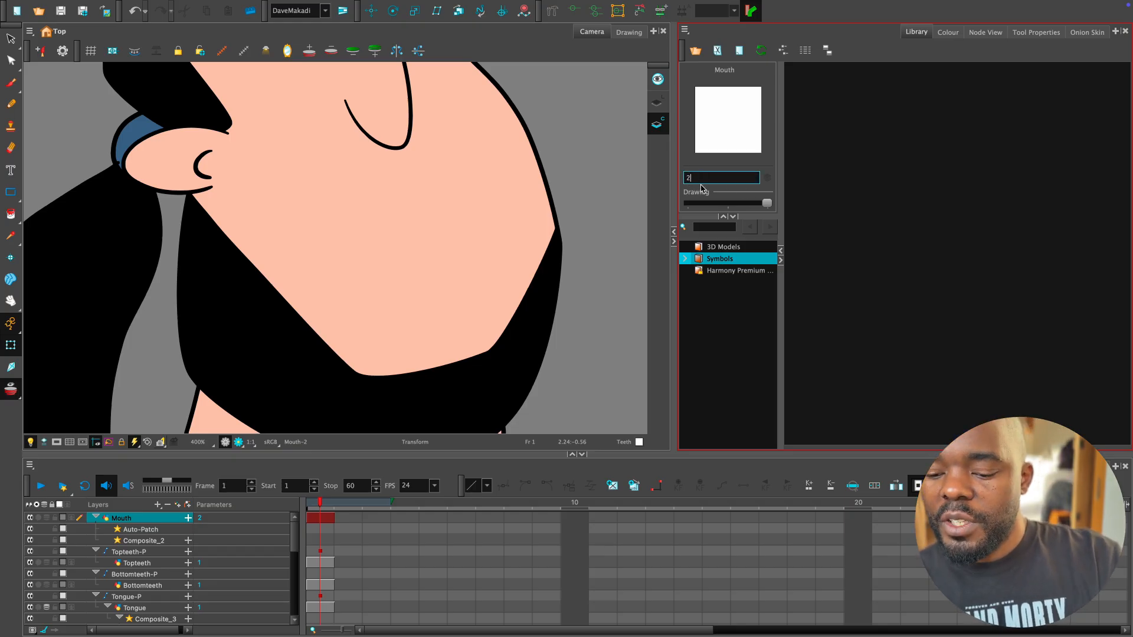
left_click(766, 205)
mouse_move(768, 204)
left_mouse_down()
mouse_move(689, 204)
mouse_move(759, 210)
left_mouse_up()
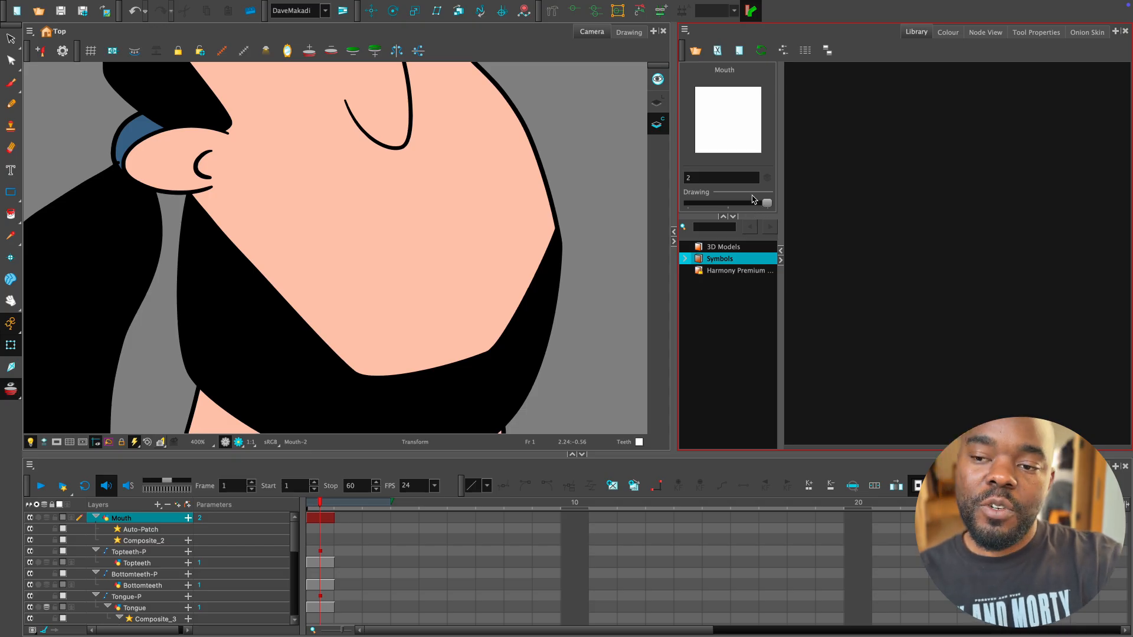
Activate the Pencil tool and choose the Beard colour swatch for the new mouth drawing.
key("alt+/")
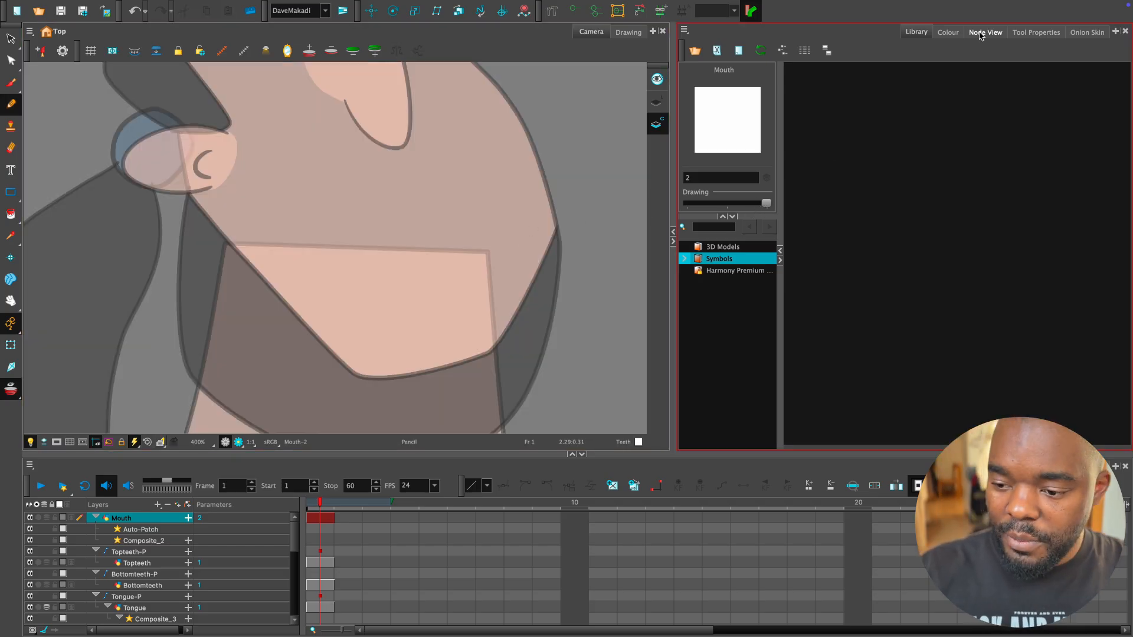
left_click(984, 32)
left_click(949, 33)
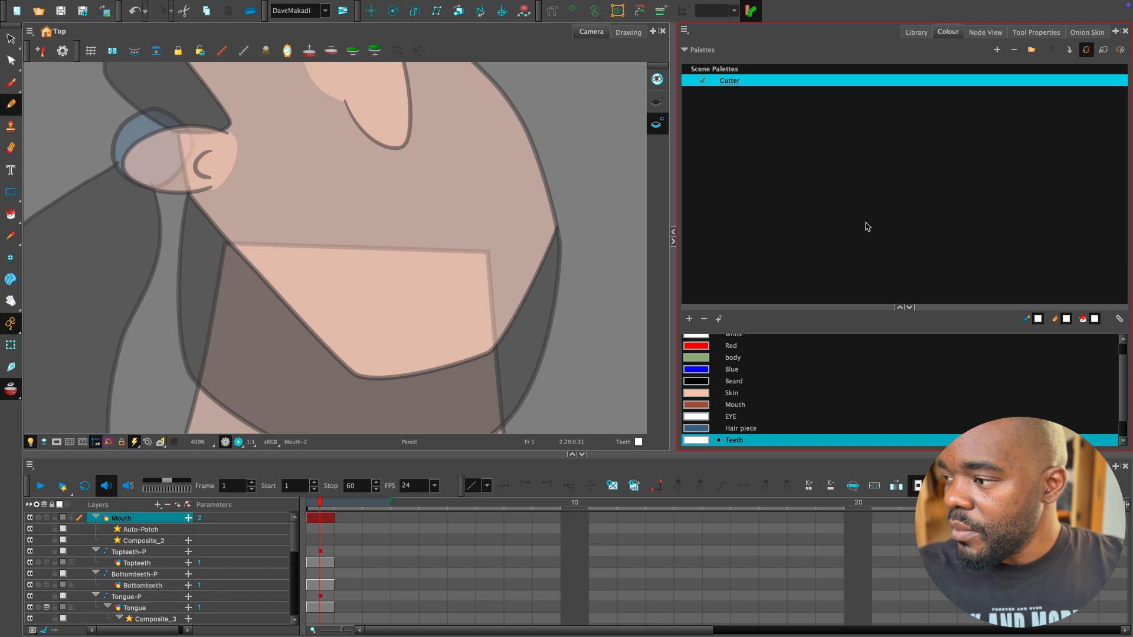
left_click(702, 382)
Try two slightly curved pencil strokes for the closed mouth, undoing each one.
left_click_drag(352, 268, 512, 227)
key("super+z")
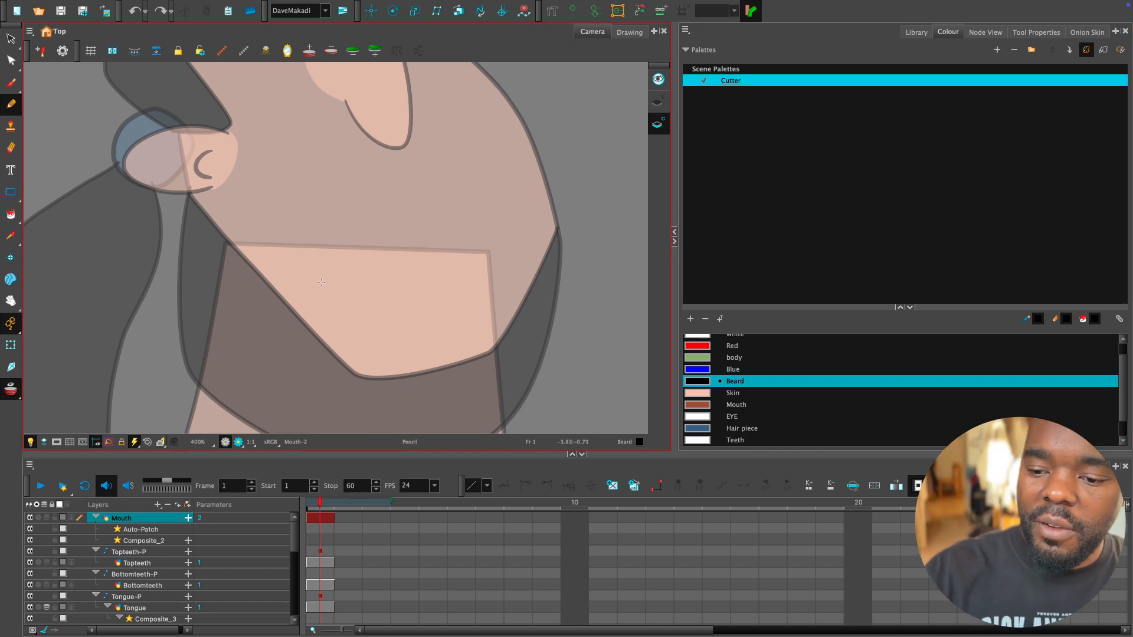
left_click_drag(325, 282, 509, 237)
scroll(498, 276, "down", 3)
scroll(498, 275, "up", 3)
key("super+z")
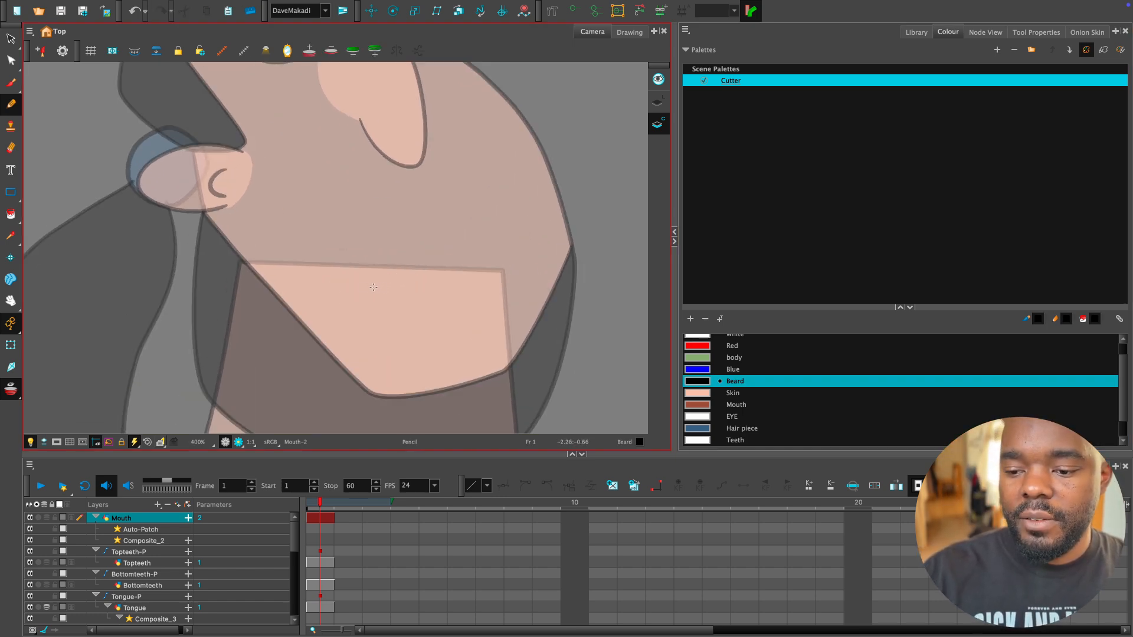
Draw the closed mouth as one gently curved pencil line rising toward the cheek and return to the Transform tool.
left_click_drag(364, 289, 512, 255)
key("shift+t")
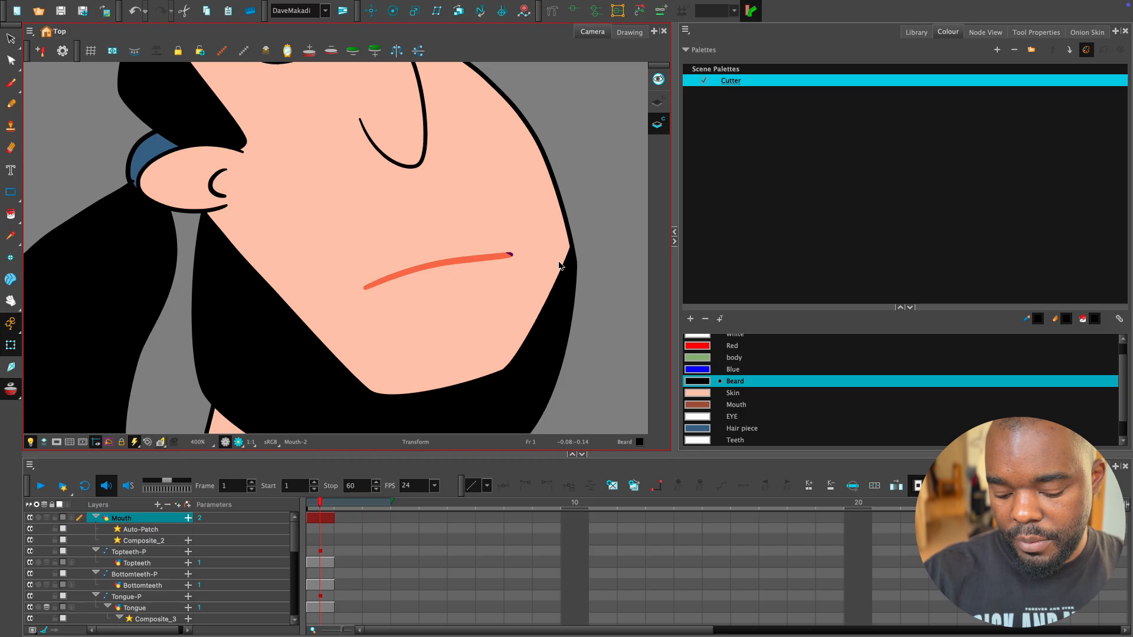
left_click(591, 244)
key("2")
key("2")
key("1")
key("1")
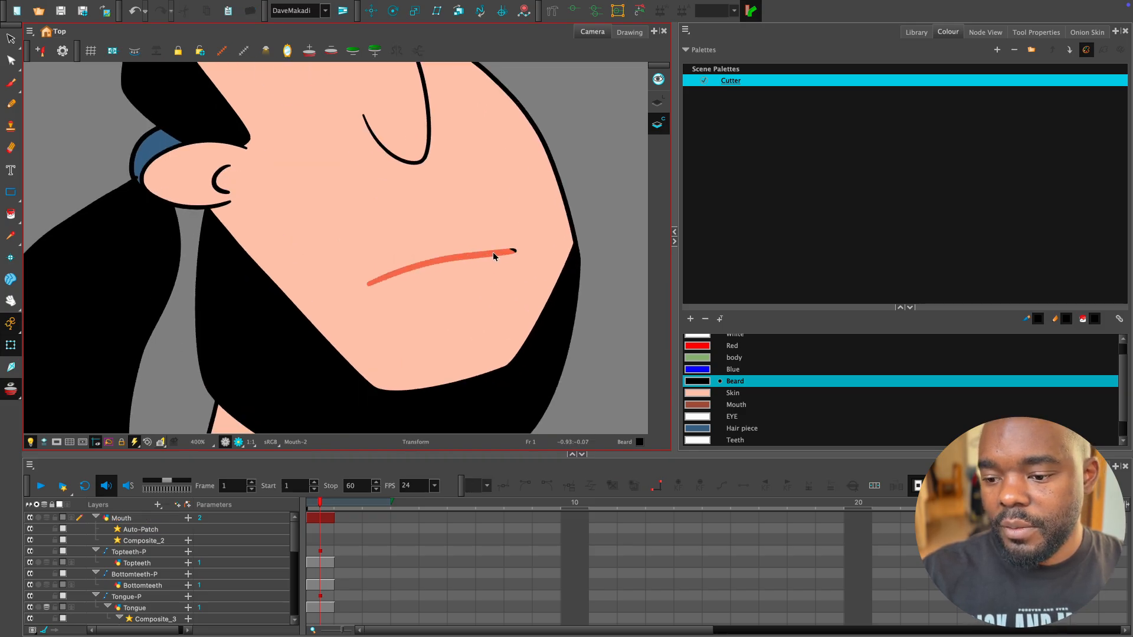
Select the tongue covering the closed mouth line and switch its layer to an empty cell.
left_click(494, 252)
key("d")
key("1")
key("1")
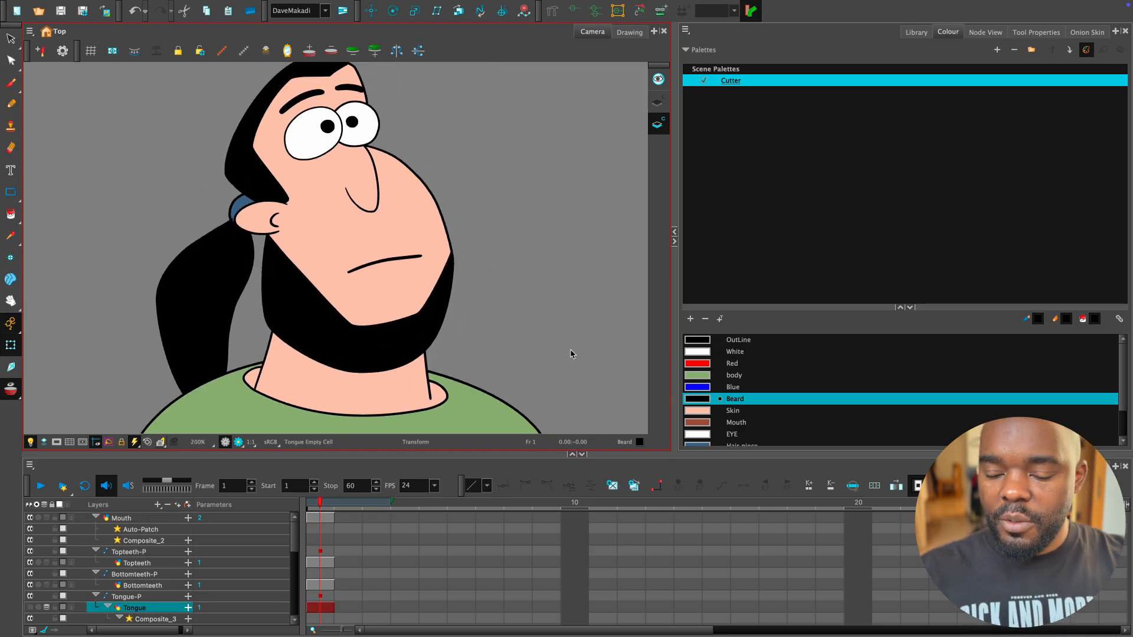
Cycle the Mouth layer between its empty cell, open drawing 1 and closed drawing 2, finishing on drawing 1 and deselecting it.
scroll(568, 366, "up", 4)
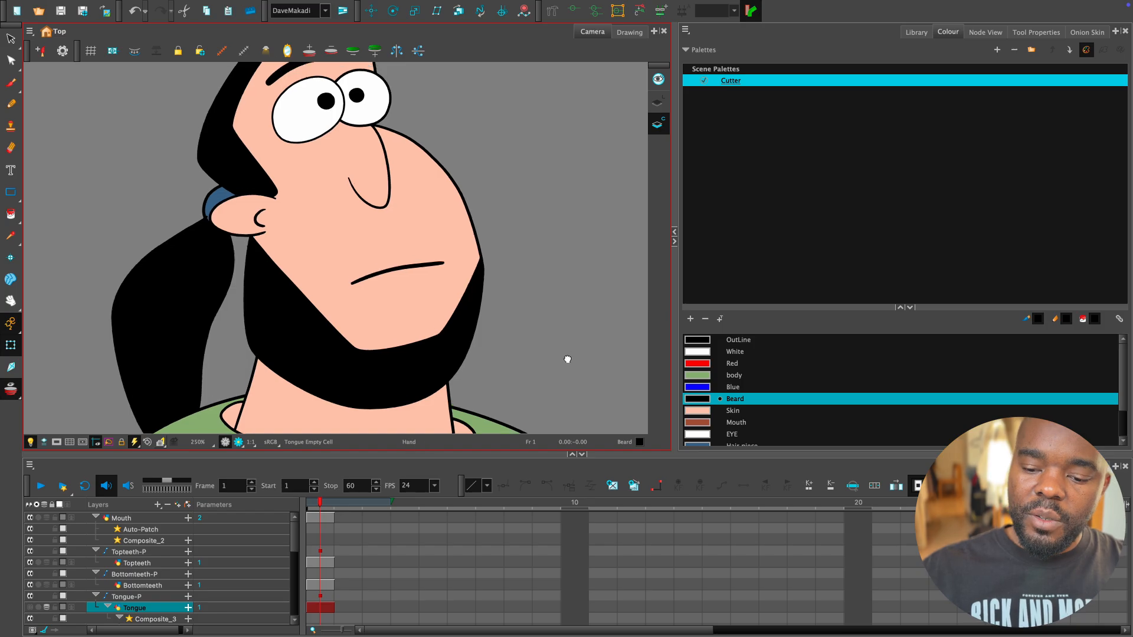
left_click(475, 273)
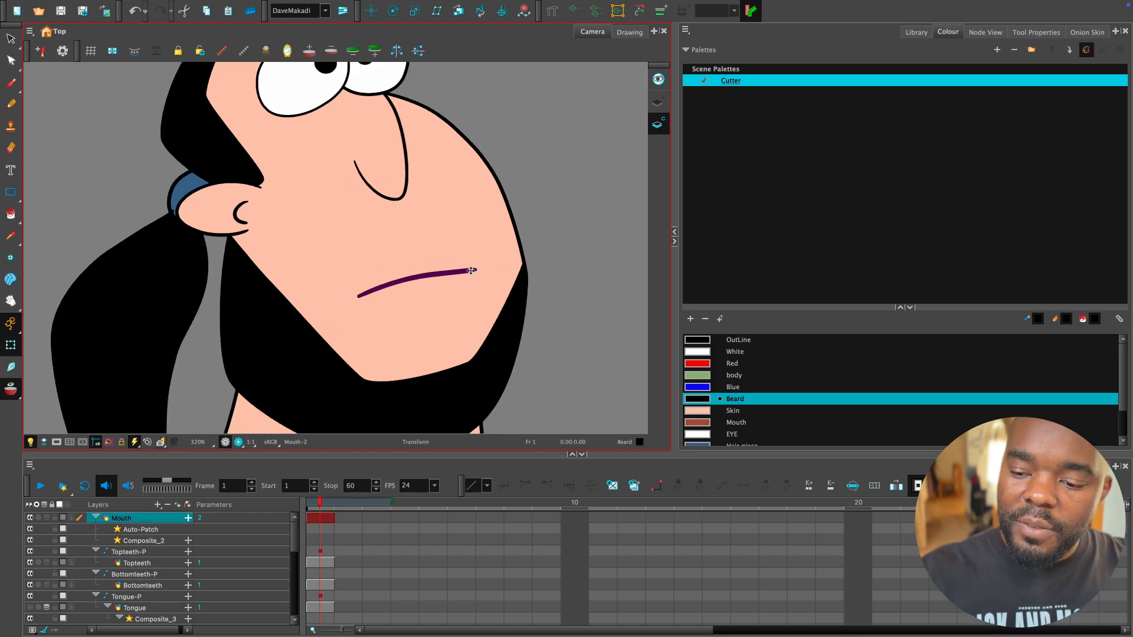
key("2")
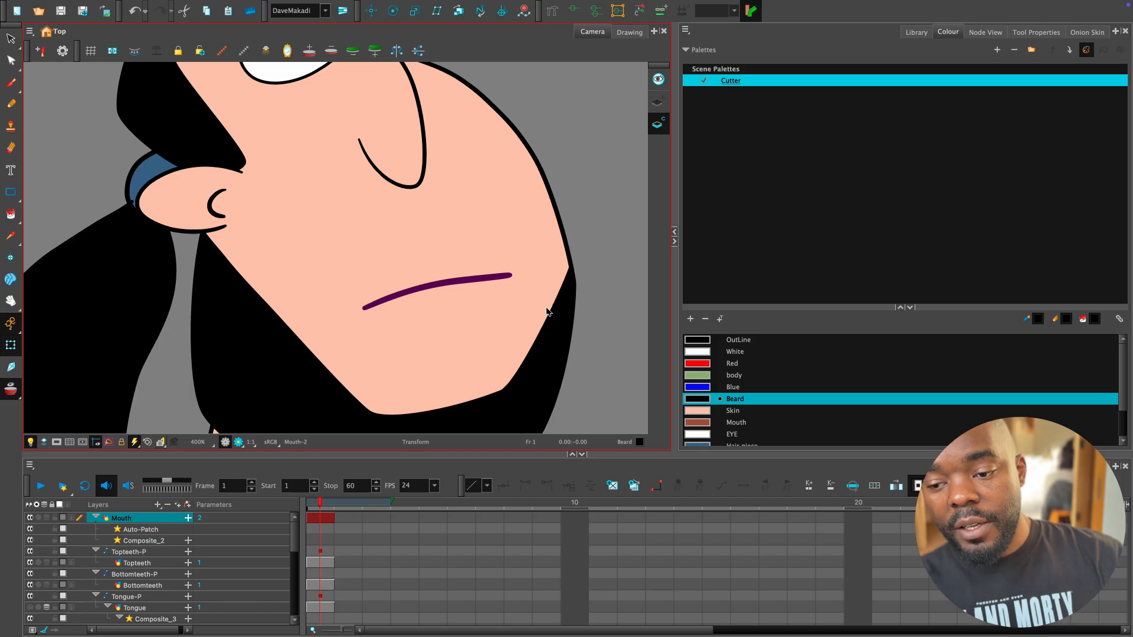
key("bracketleft")
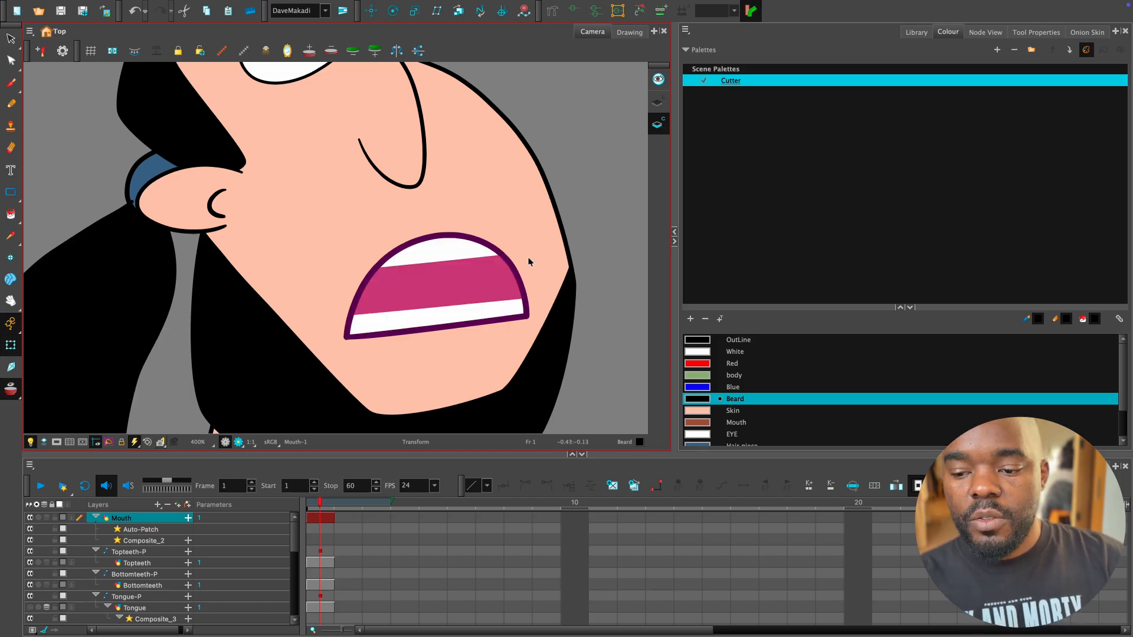
key("bracketleft")
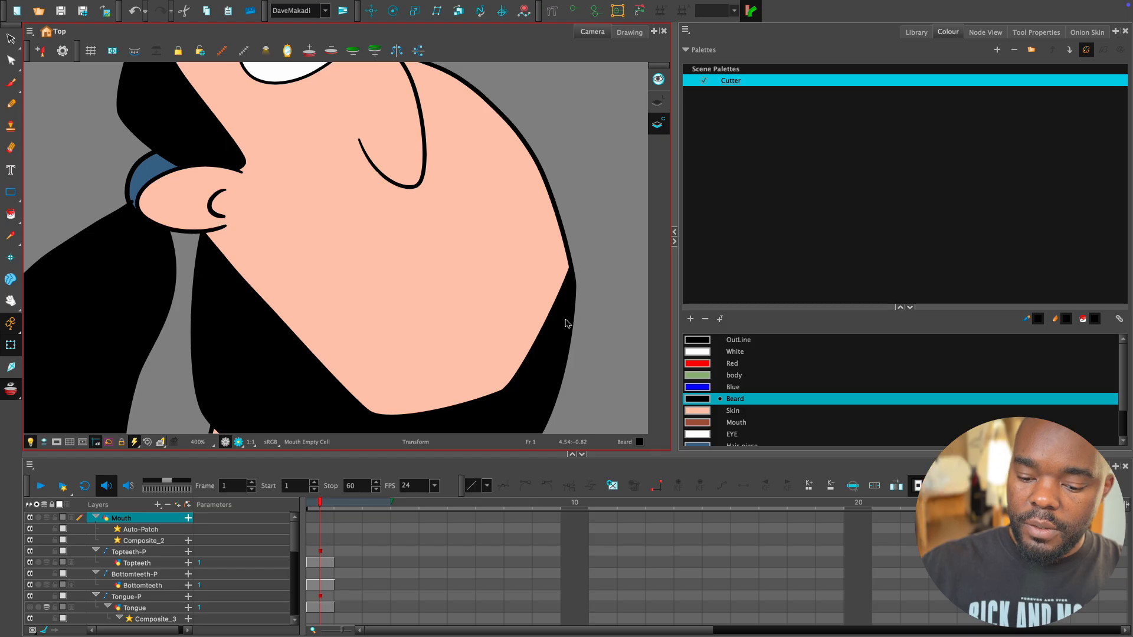
key("bracketright")
key("bracketleft")
key("bracketright")
key("bracketright")
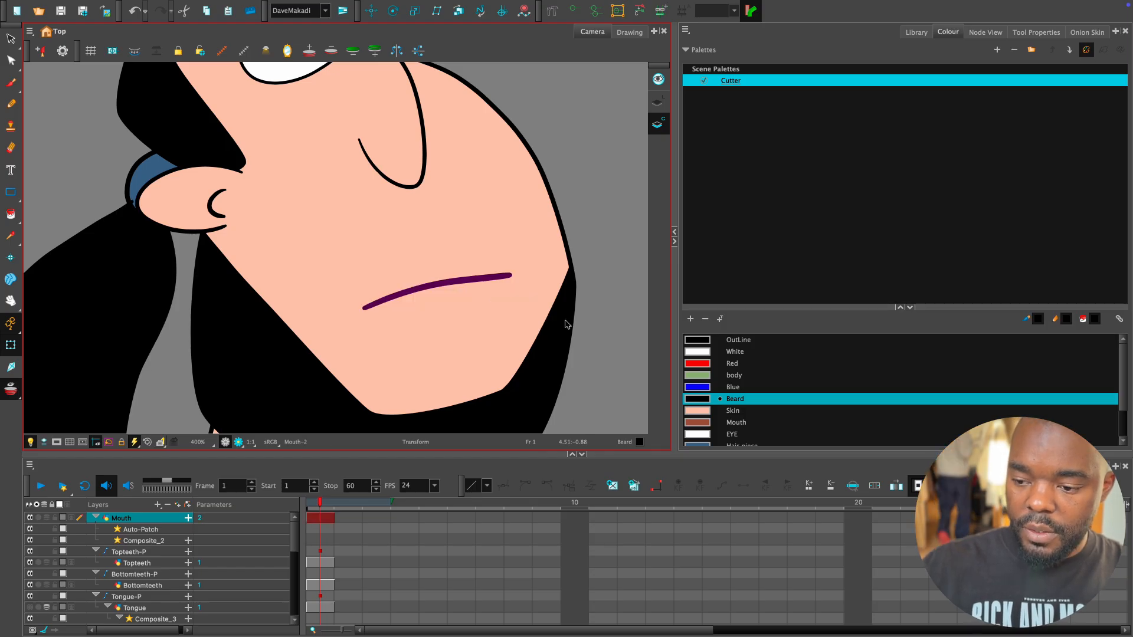
key("bracketleft")
key("bracketright")
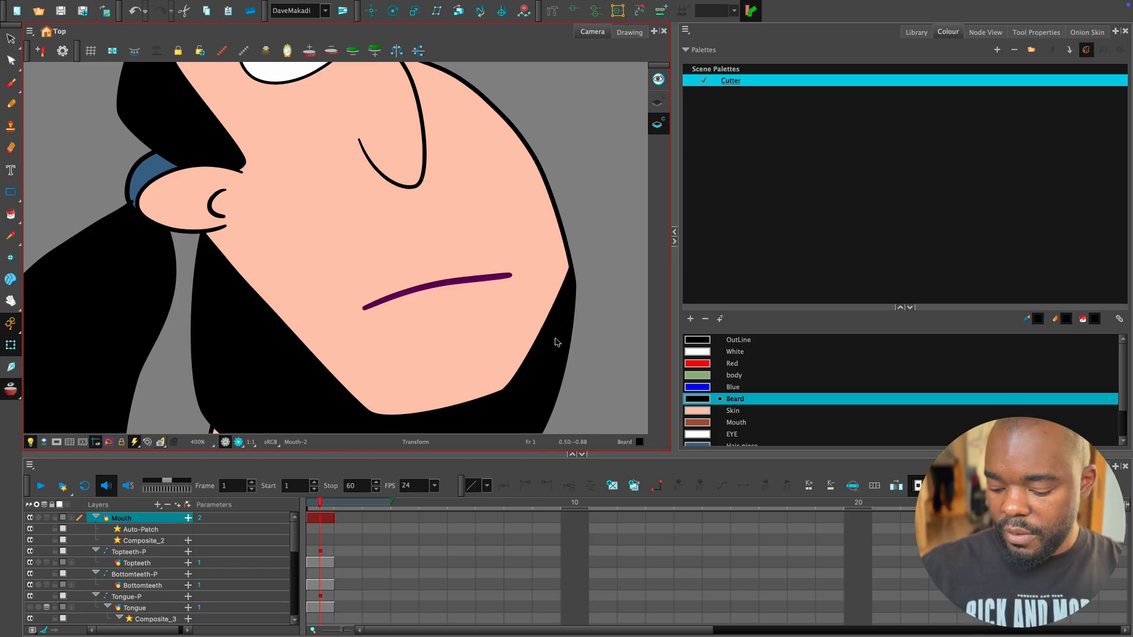
key("bracketleft")
key("bracketright")
key("bracketleft")
key("bracketright")
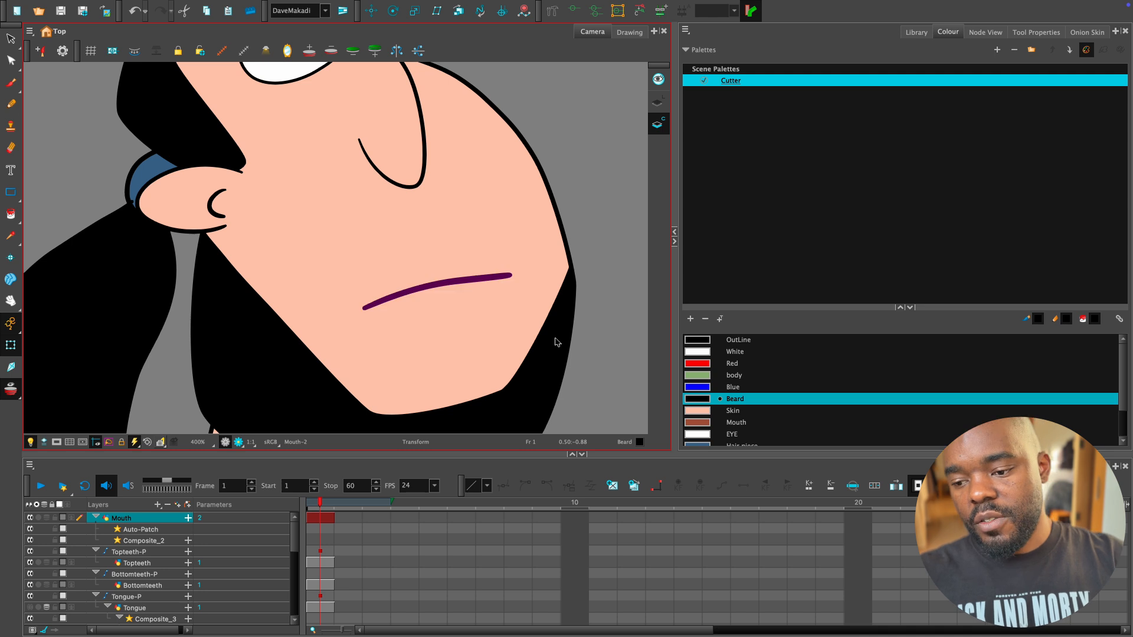
key("bracketleft")
left_click(609, 266)
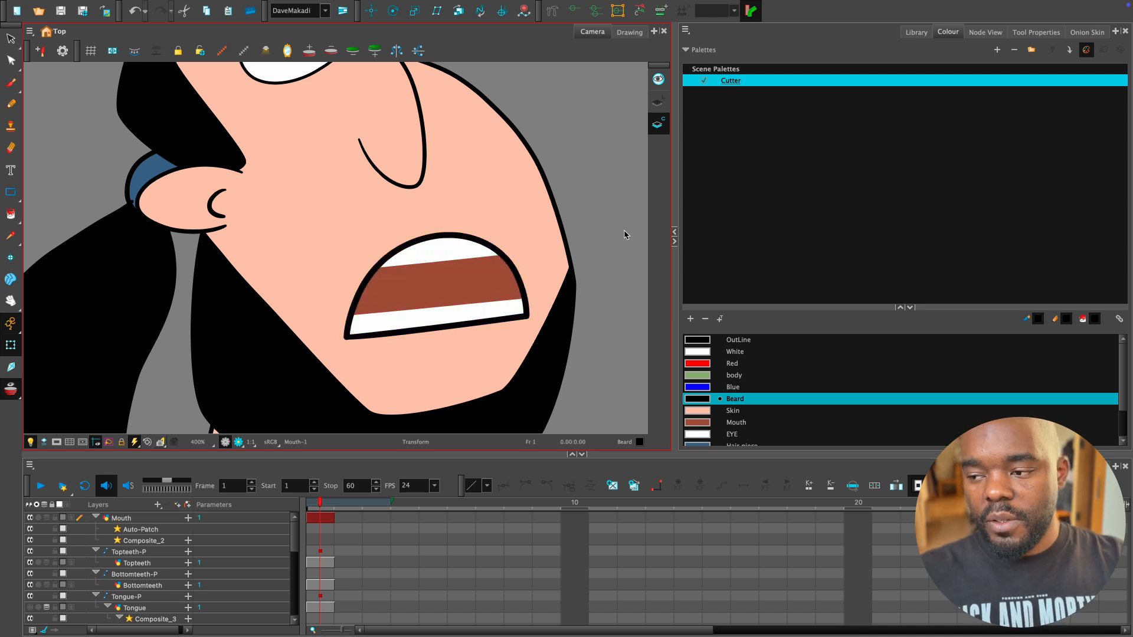
Find the Tongue node in the node network and switch its layer back to drawing 1.
left_click(985, 32)
key("1")
key("1")
key("1")
key("1")
key("1")
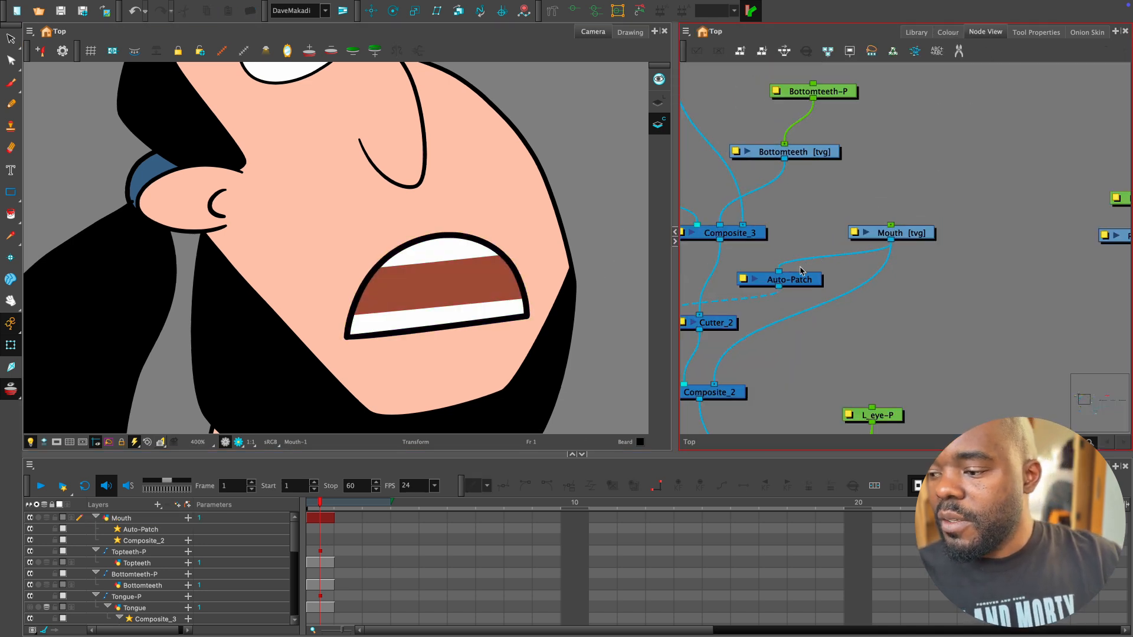
left_click_drag(791, 268, 909, 332)
key("1")
left_click_drag(988, 291, 948, 263)
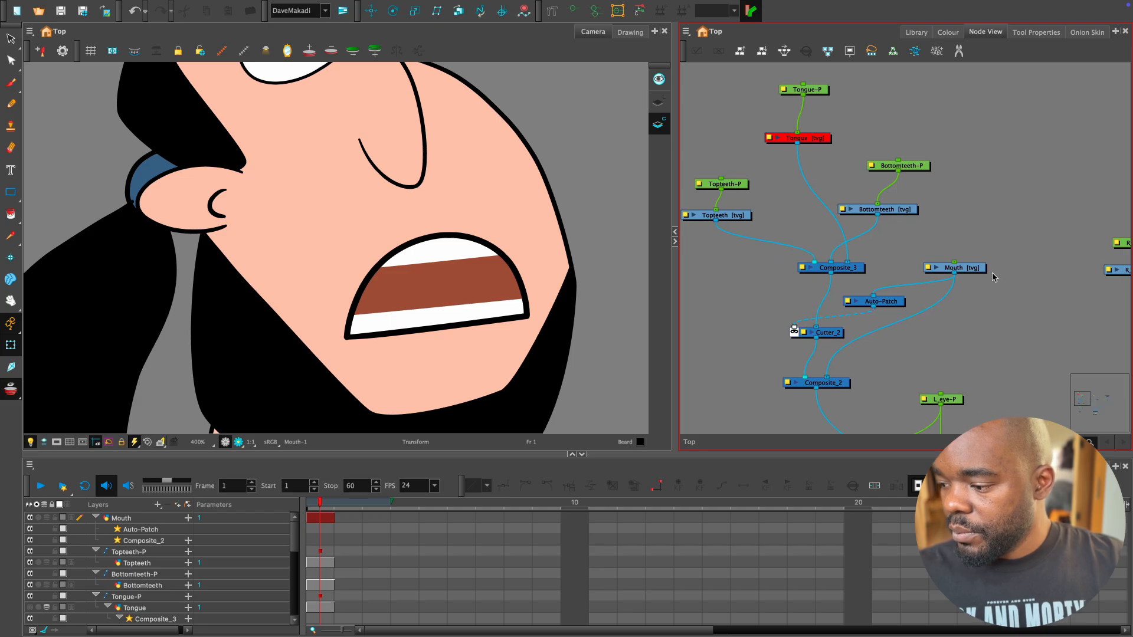
key("2")
left_click_drag(960, 317, 958, 338)
left_click_drag(804, 84, 832, 164)
key("2")
key("a")
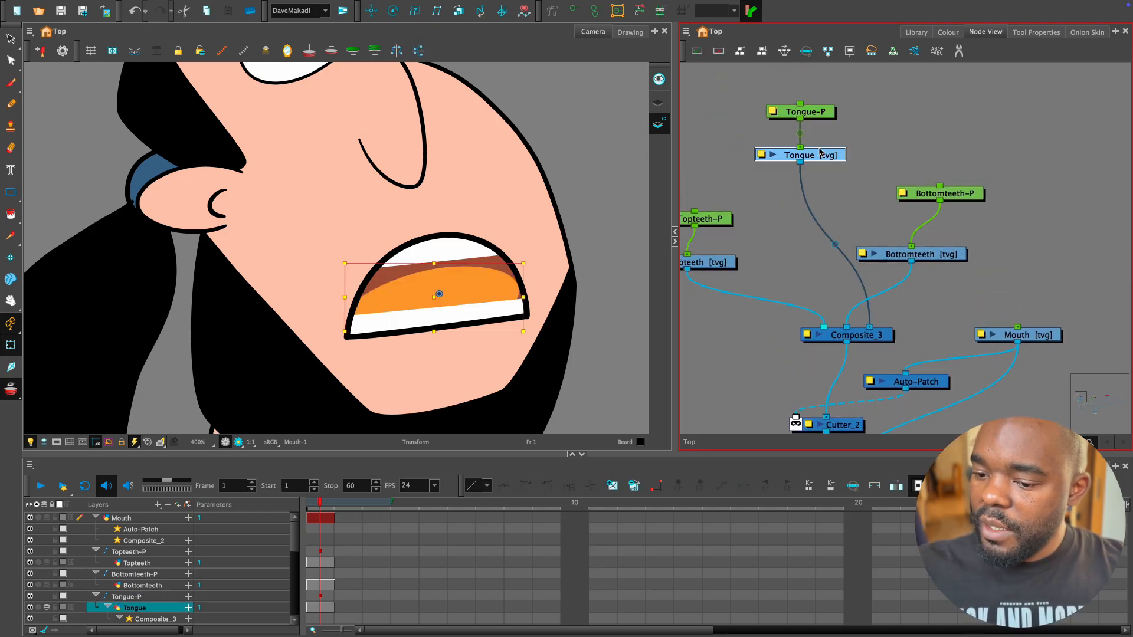
Select the Tongue layer, check its drawing inside the open mouth, and deselect it to view the whole face.
key("alt+s")
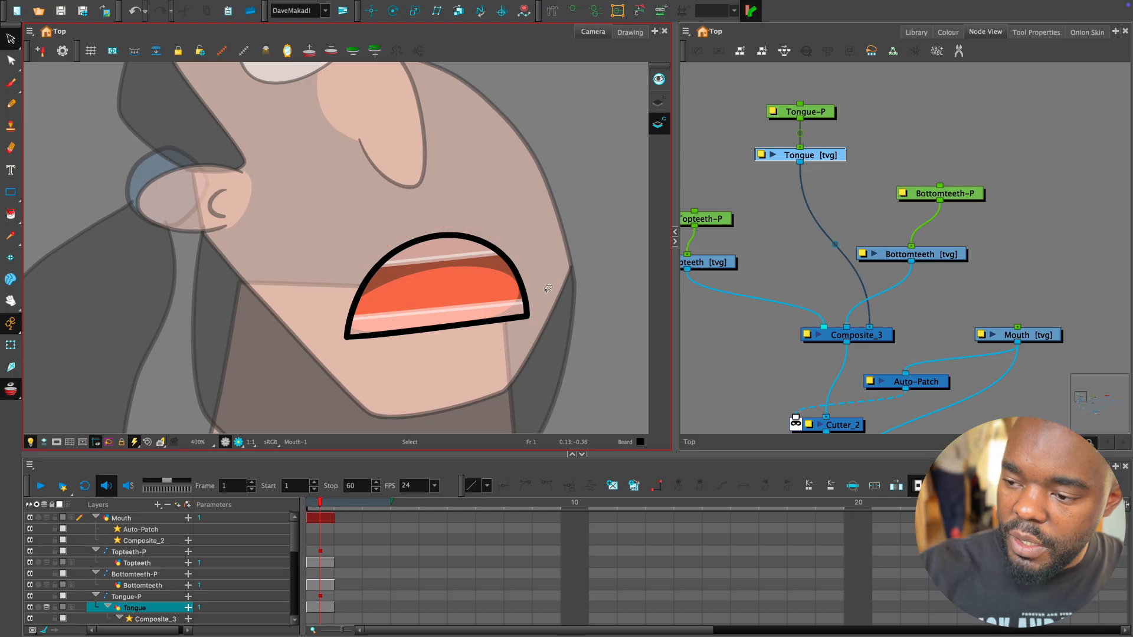
left_click(825, 157)
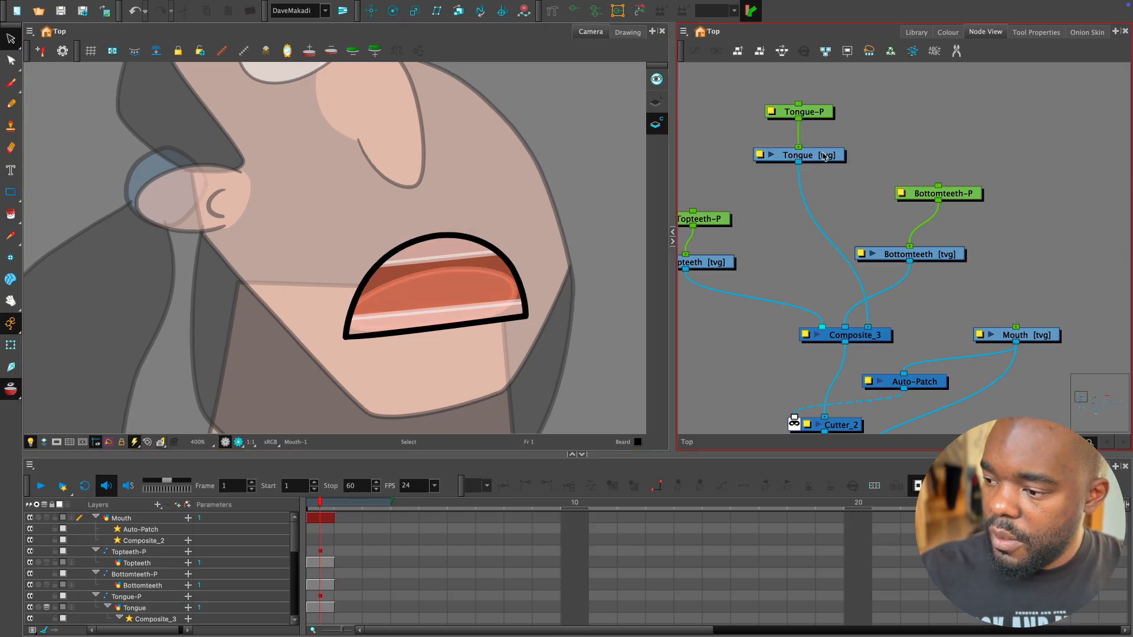
left_click_drag(825, 159, 825, 160)
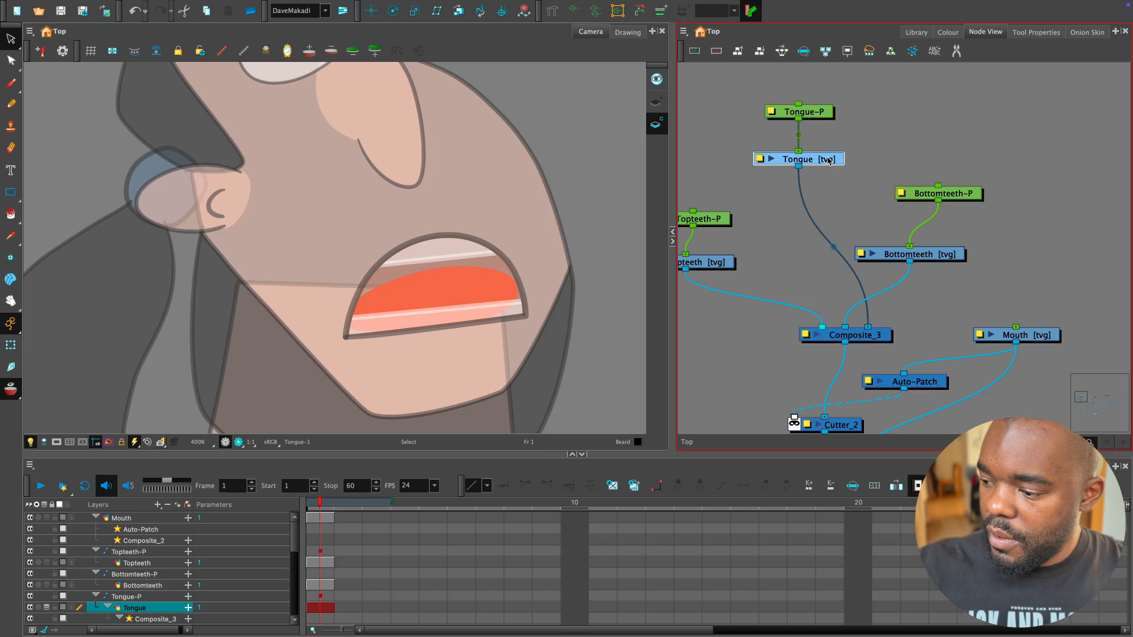
key("shift+t")
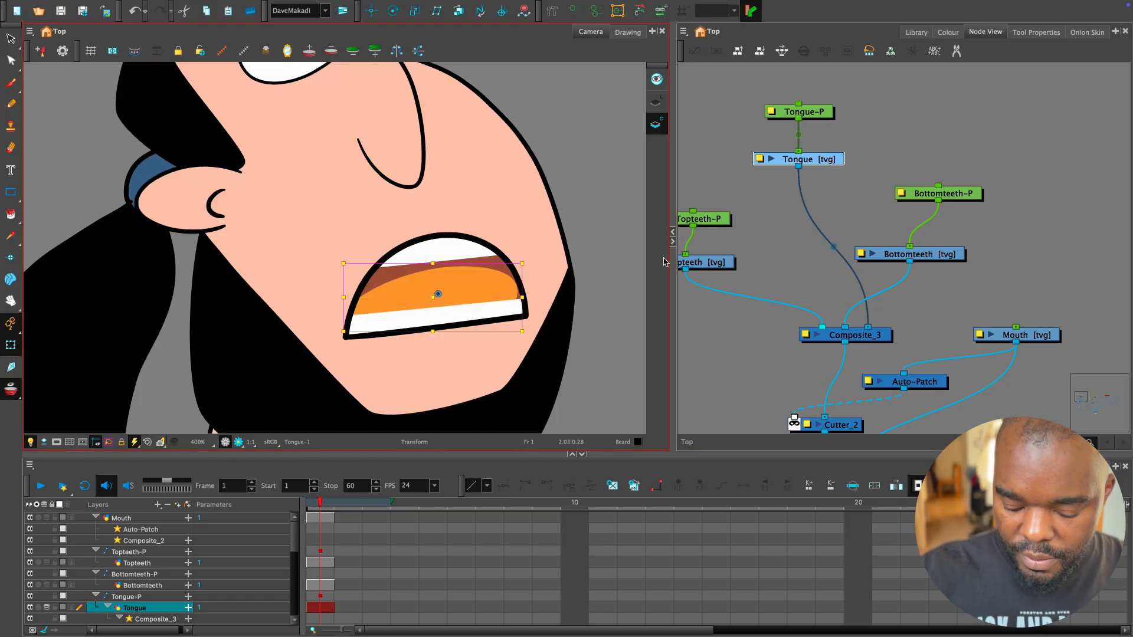
left_click(551, 319)
scroll(551, 331, "down", 2)
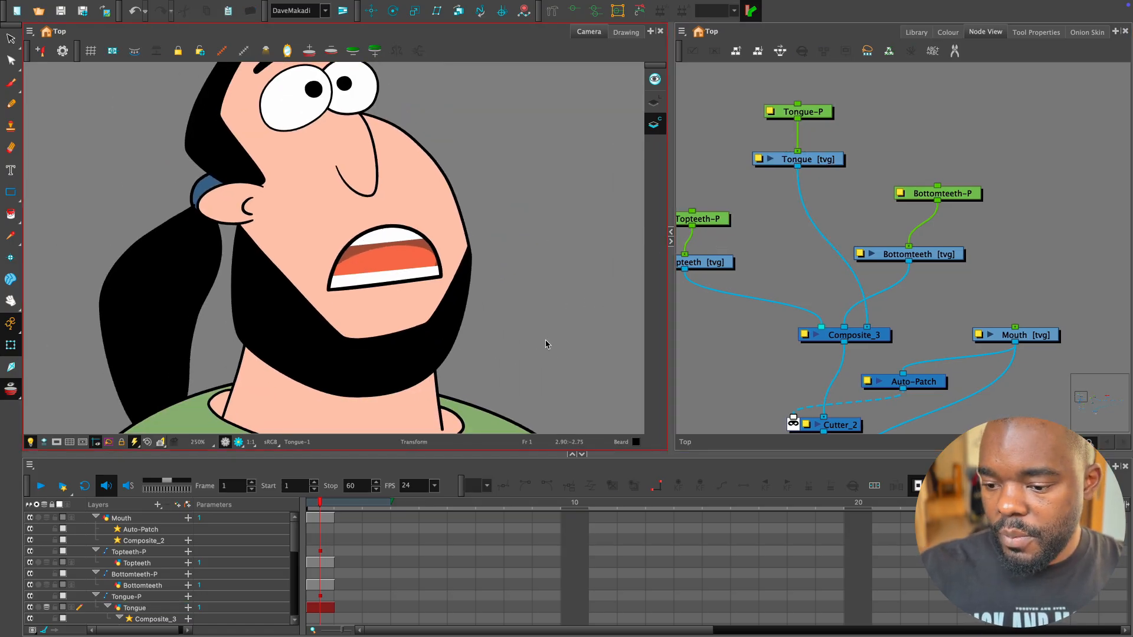
scroll(547, 345, "up", 1)
left_click_drag(549, 344, 553, 355)
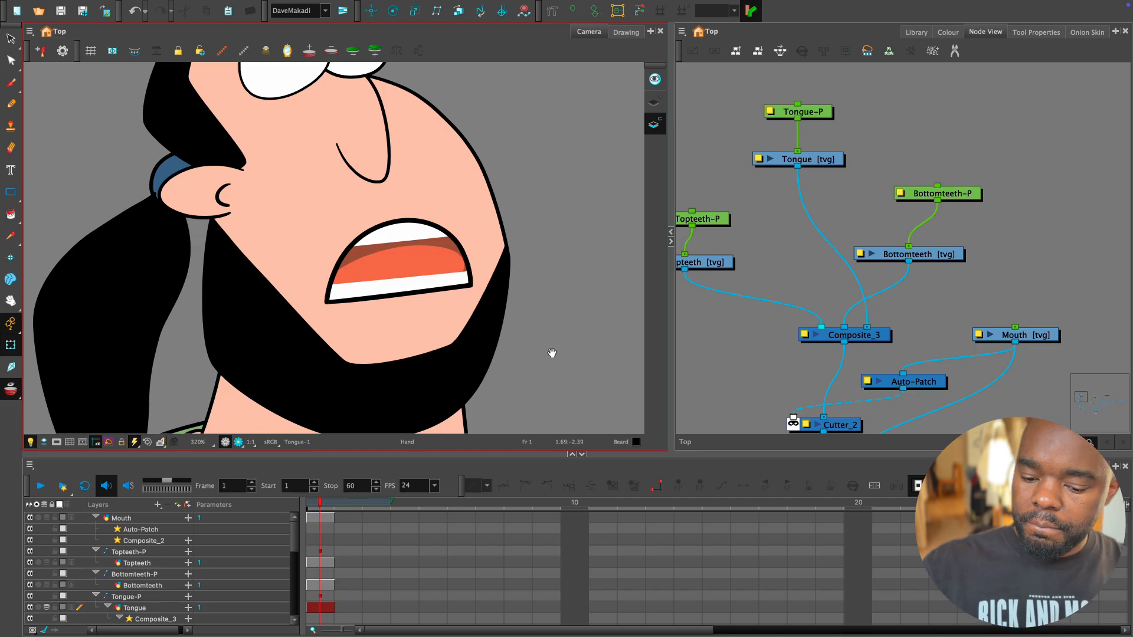
Select the Mouth node in the network and switch its layer to the closed-mouth drawing 2.
left_click_drag(670, 116, 661, 114)
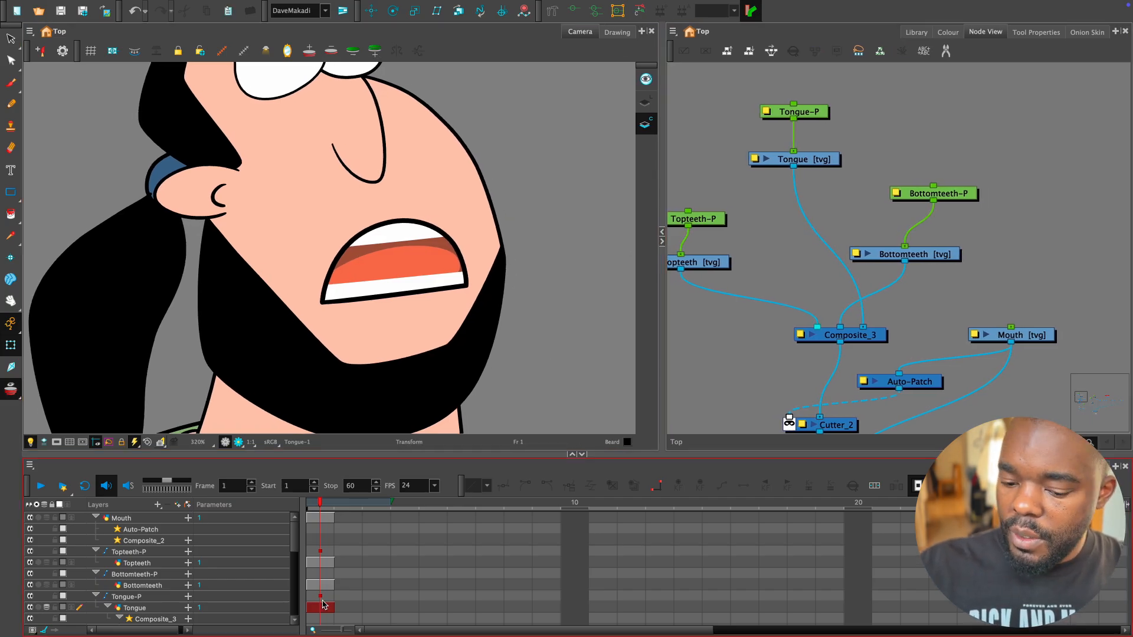
left_click(324, 607)
left_click(918, 255)
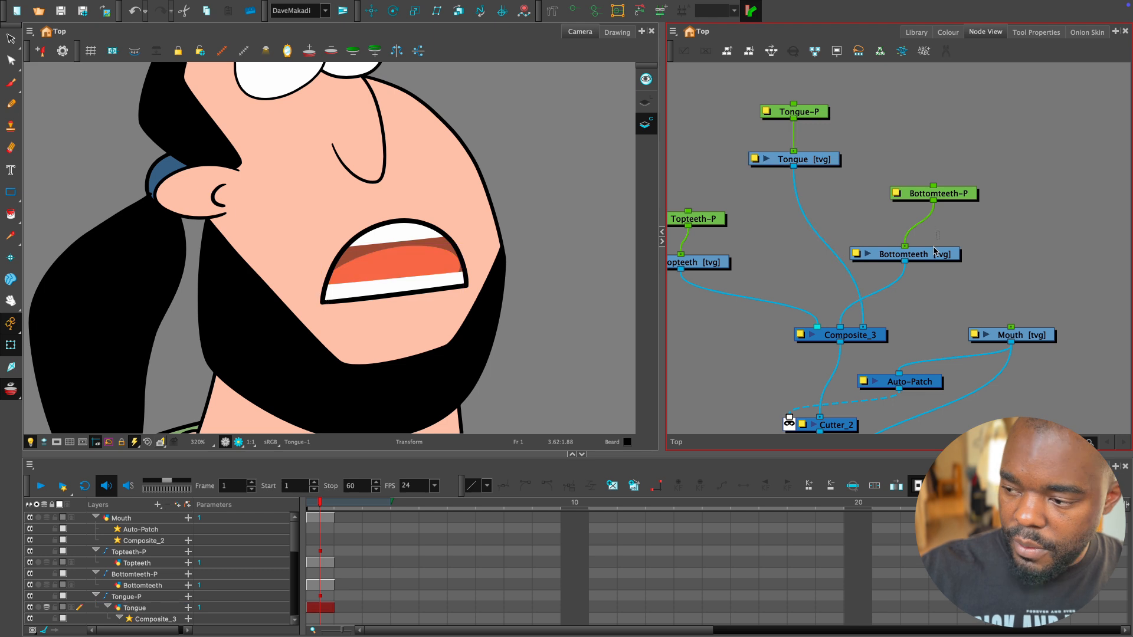
left_click(1018, 336)
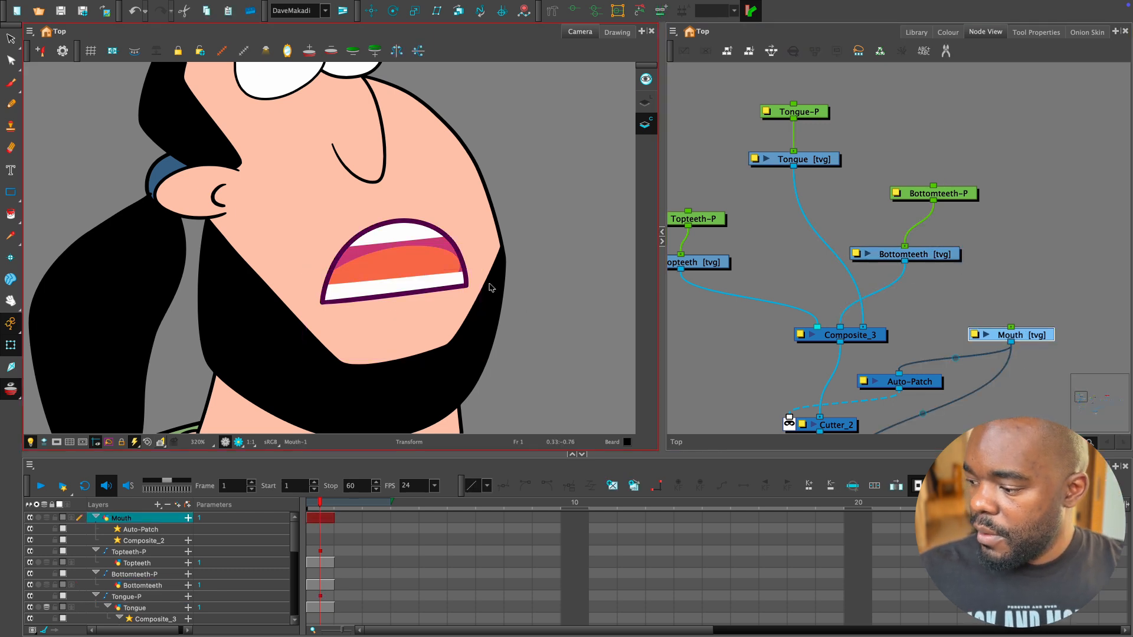
key("bracketright")
Cut the closed mouth line from the Colour Art layer and paste it into the Line Art layer.
key("alt+s")
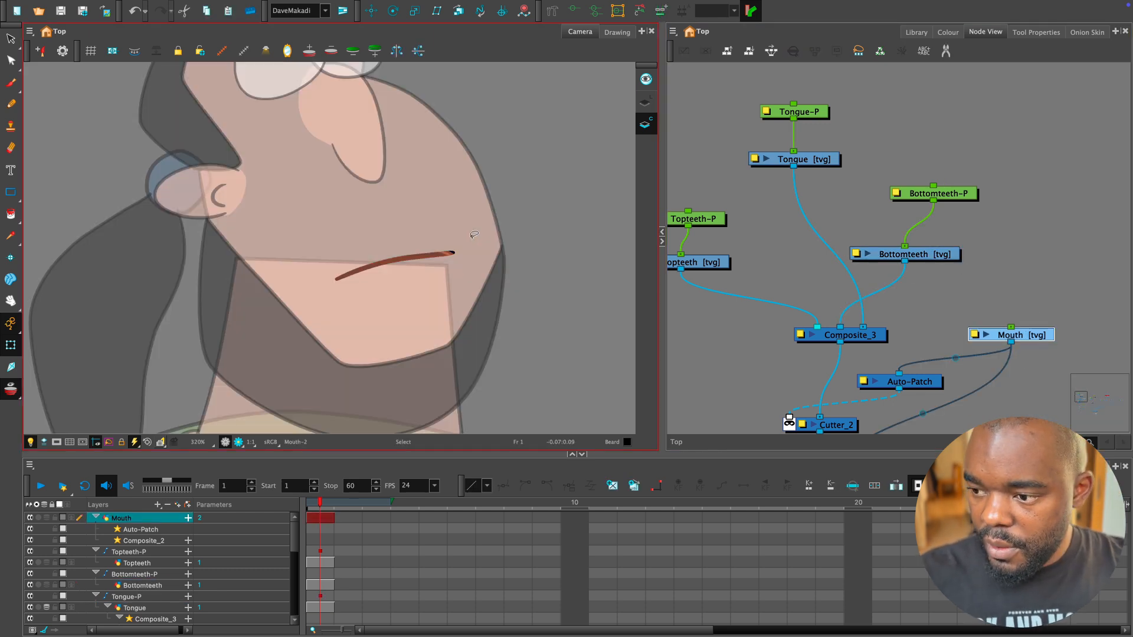
mouse_move(472, 235)
left_mouse_down()
mouse_move(359, 299)
mouse_move(487, 245)
left_mouse_up()
key("super+x")
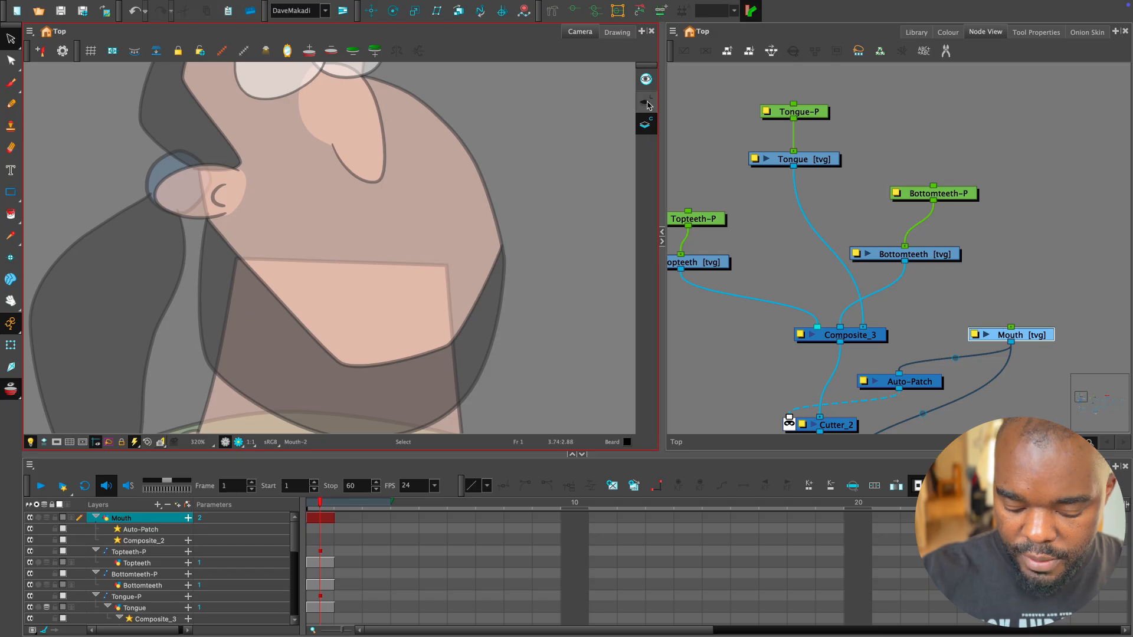
left_click(645, 103)
key("super+v")
key("shift+t")
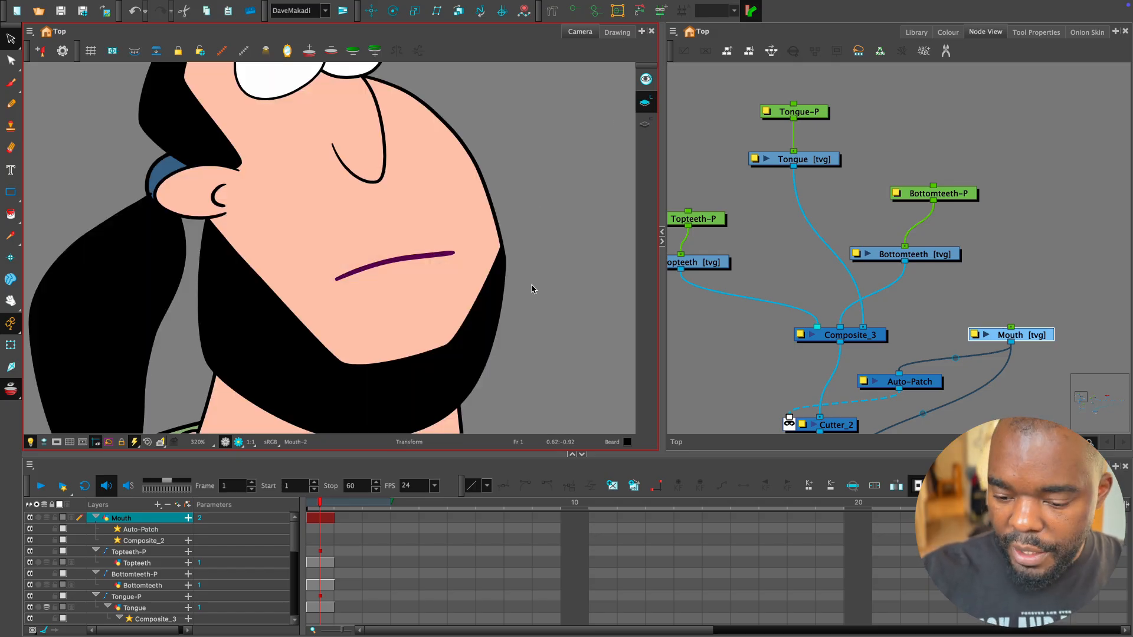
Deselect the closed mouth line and examine it against the whole face at different magnifications.
left_click(534, 288)
key("1")
key("1")
left_click_drag(528, 342, 523, 338)
key("2")
key("1")
key("1")
key("2")
key("2")
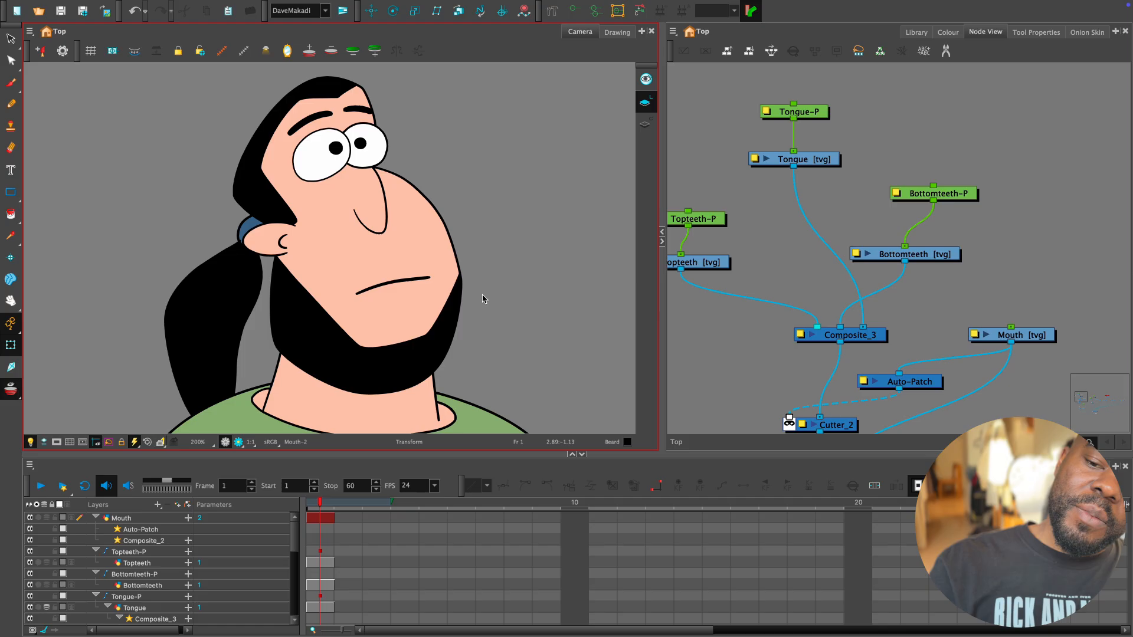
key("2")
left_click_drag(482, 299, 482, 323)
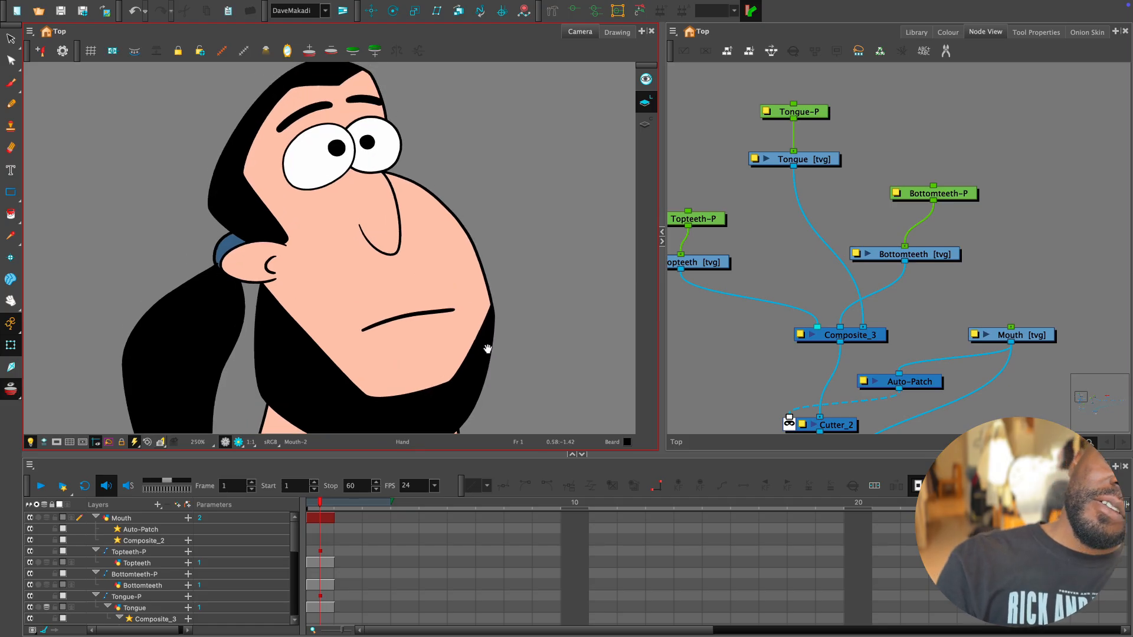
Select the mouth, switch between its open and closed drawings, and set drawing 1 through the Library's drawing substitution.
left_click(446, 308)
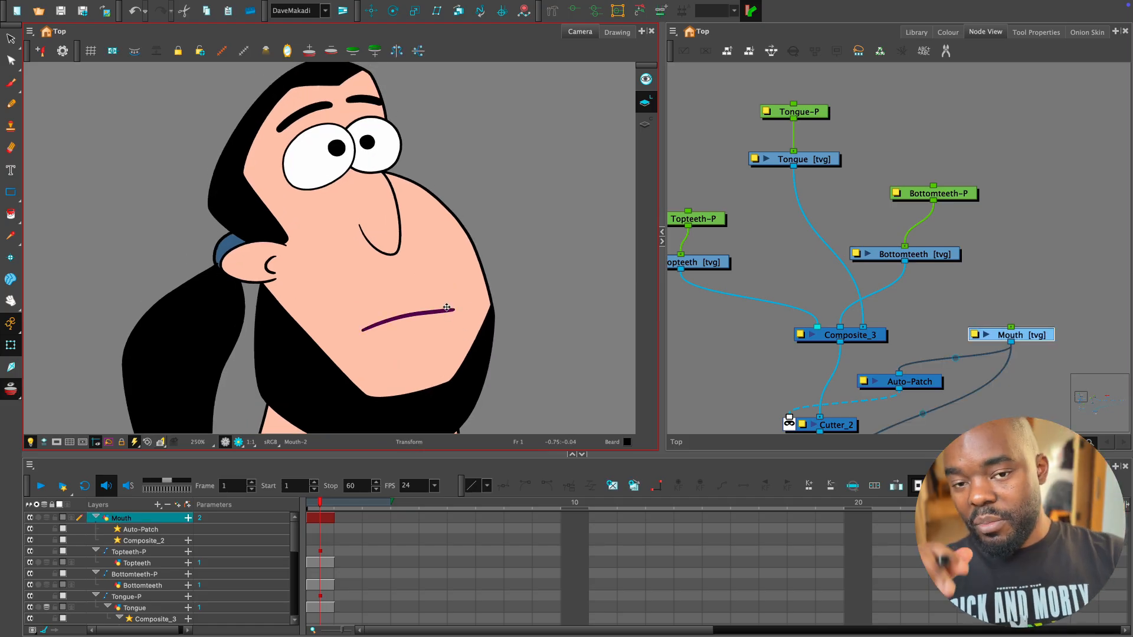
key("minus")
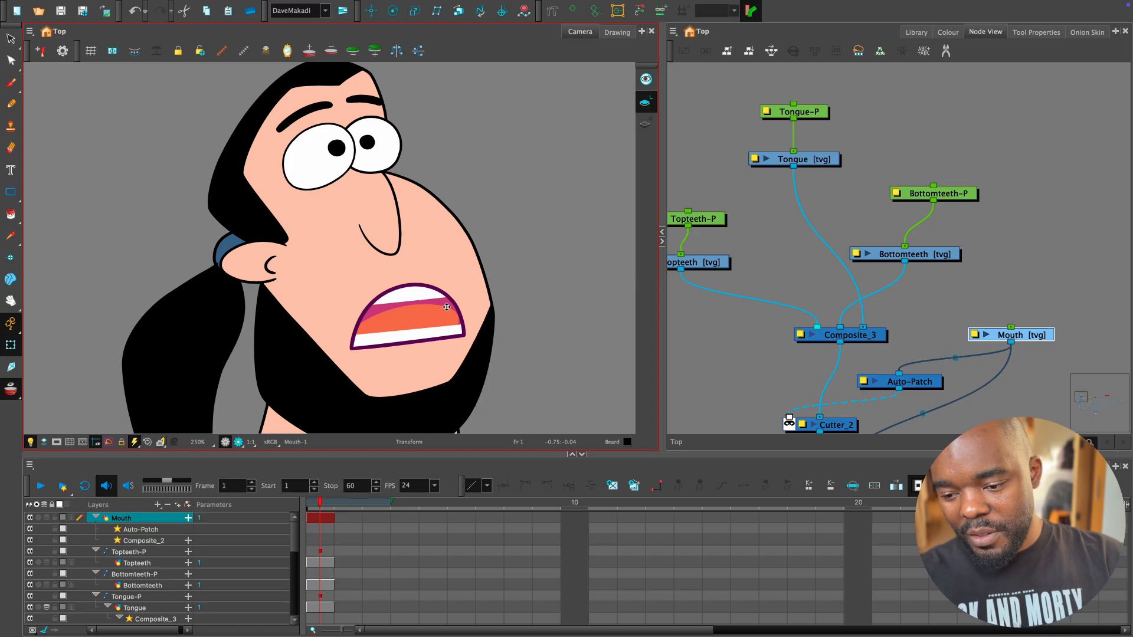
key("equal")
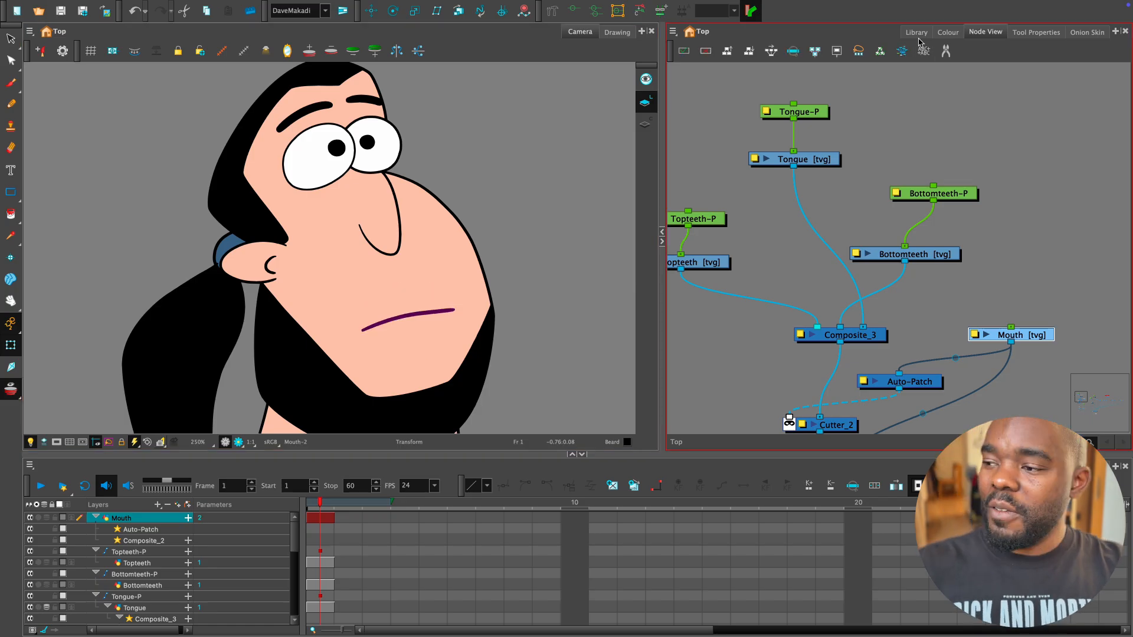
left_click(917, 32)
left_click(746, 206)
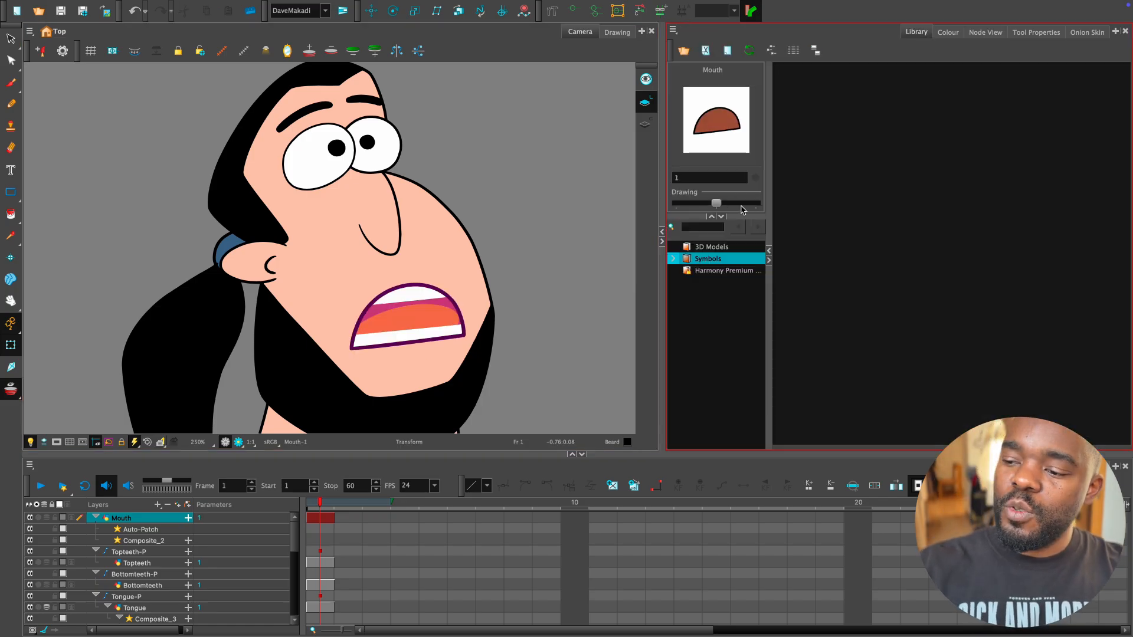
left_click(736, 202)
left_click(730, 208)
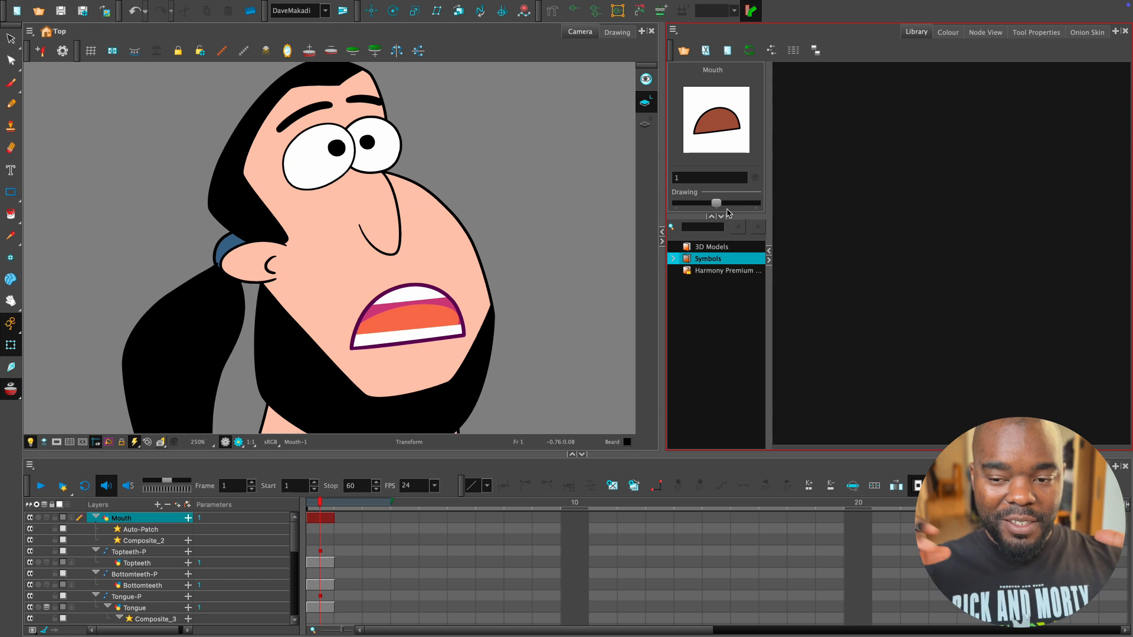
Return to the node network and move the Mouth node well above the tongue and teeth nodes.
scroll(525, 306, "down", 4)
scroll(521, 366, "up", 2)
scroll(524, 338, "down", 4)
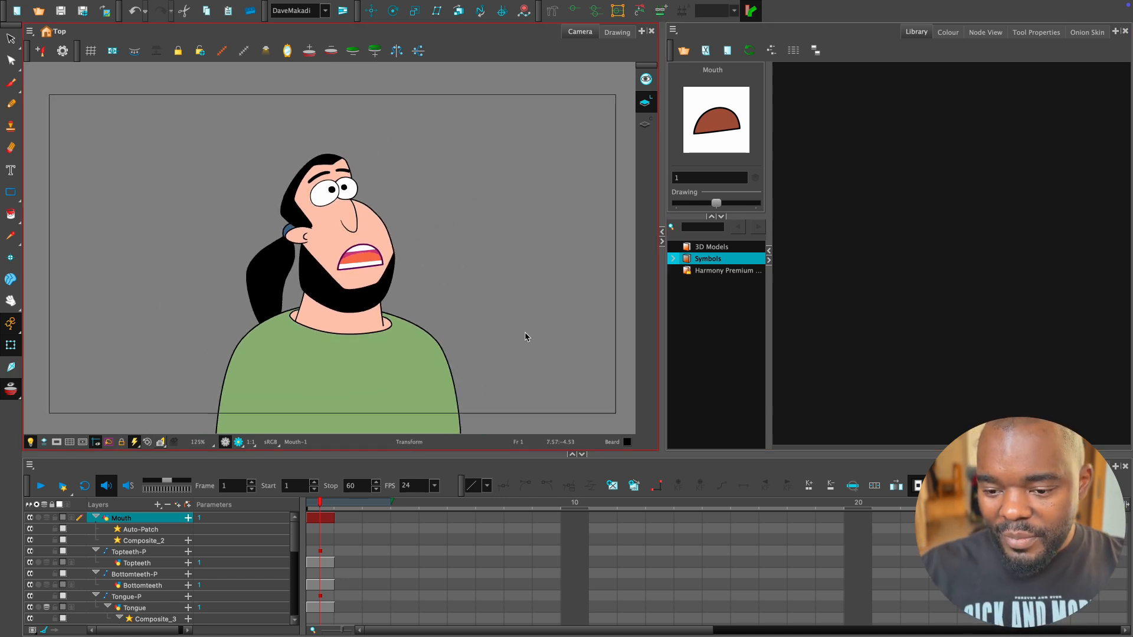
scroll(525, 340, "down", 1)
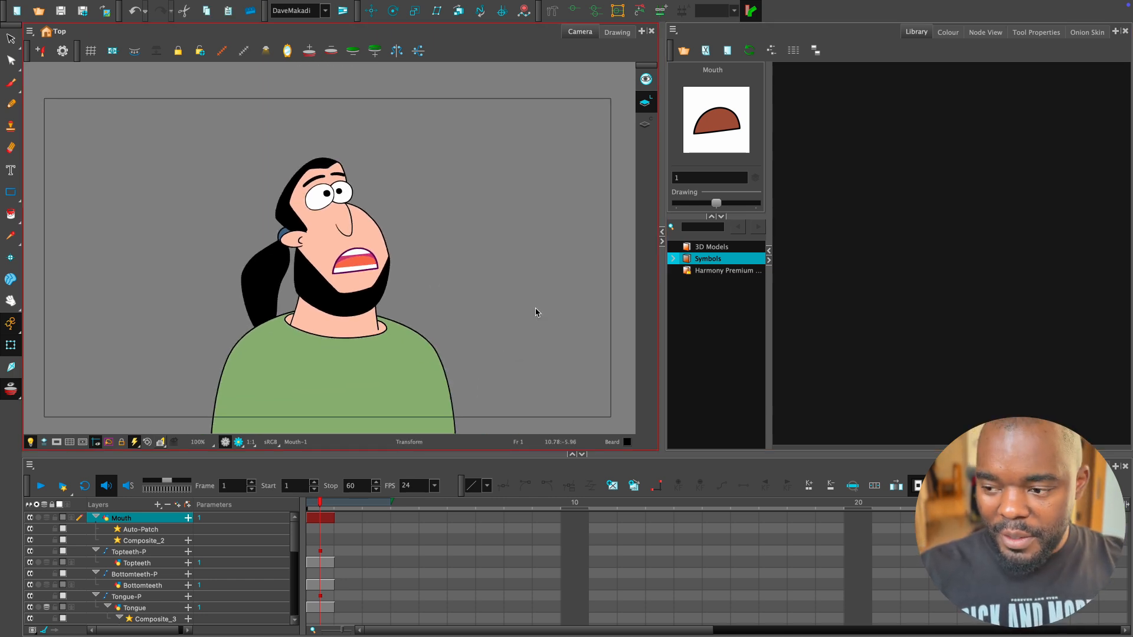
left_click(985, 31)
scroll(968, 319, "down", 2)
scroll(968, 277, "up", 1)
scroll(968, 276, "down", 1)
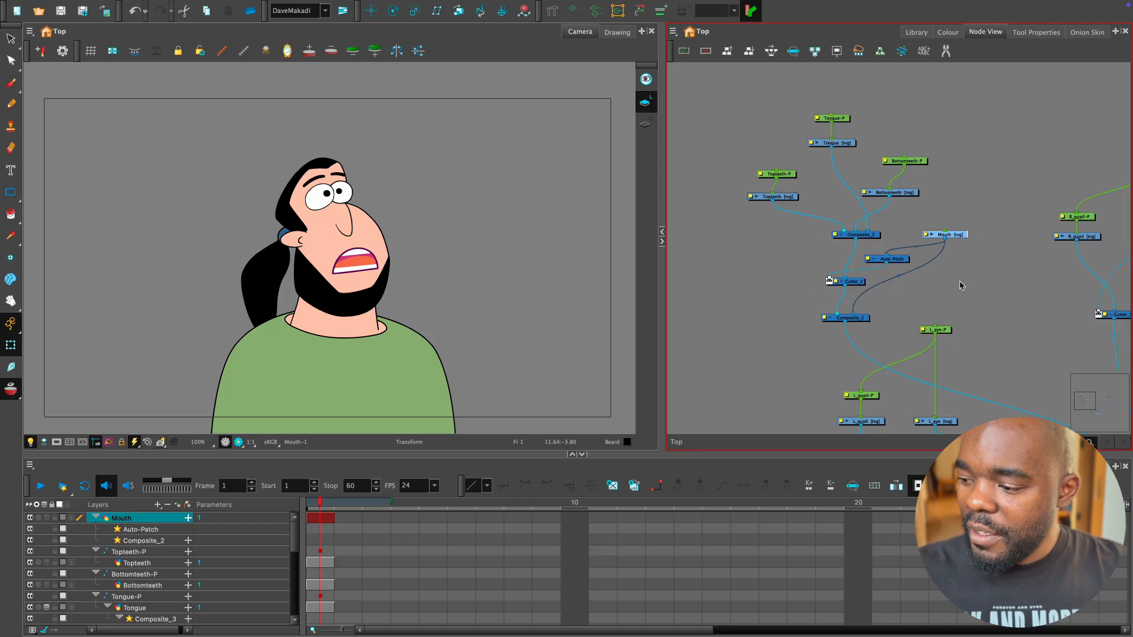
scroll(947, 295, "up", 2)
left_click_drag(949, 293, 923, 72)
left_click_drag(924, 73, 886, 134)
scroll(948, 190, "up", 1)
left_click_drag(857, 250, 946, 165)
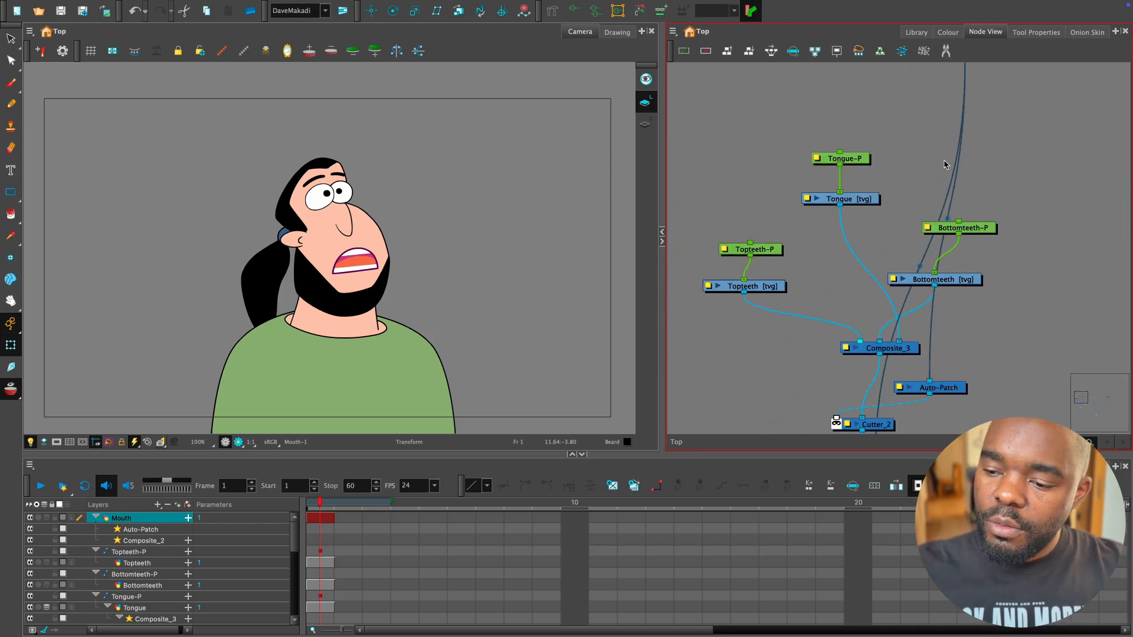
Space out the nodes under Mouth, raising the Topteeth-P and Bottomteeth-P pegs further above their drawings.
left_click_drag(768, 253, 762, 231)
left_click_drag(861, 156, 863, 159)
left_click_drag(973, 227, 961, 165)
left_click_drag(982, 263, 924, 387)
left_click_drag(933, 138, 928, 155)
Add a parent peg above the Mouth drawing node.
left_click(926, 182)
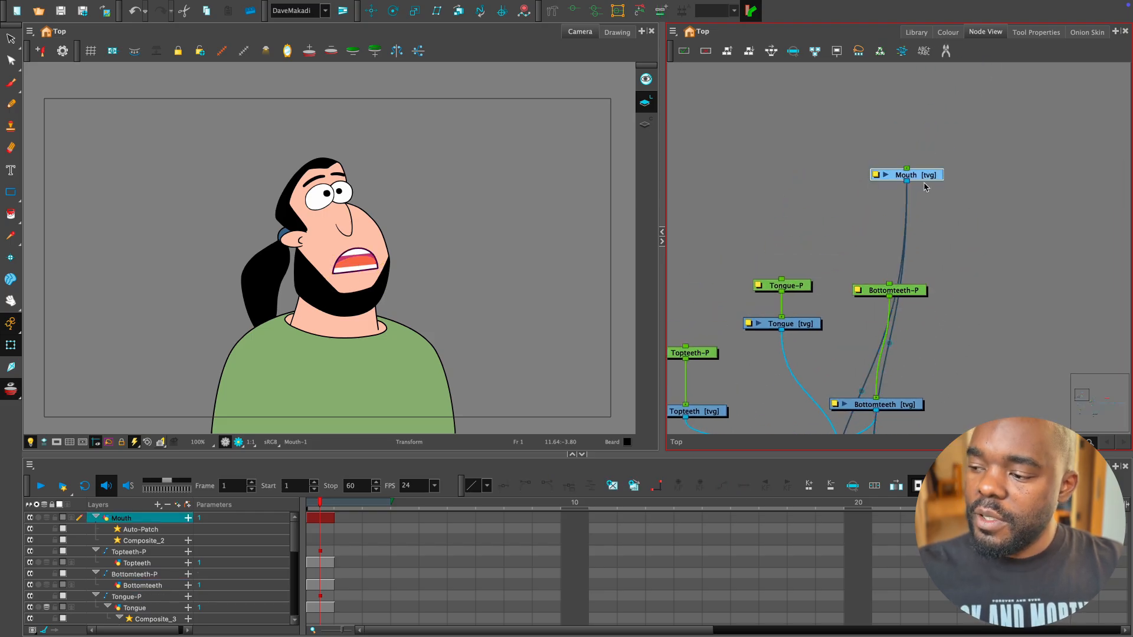
key("ctrl+shift+p")
left_click(972, 142)
Set the Mouth layer's embedded pivot option to Apply Embedded Pivot on Parent Peg.
double_click(890, 180)
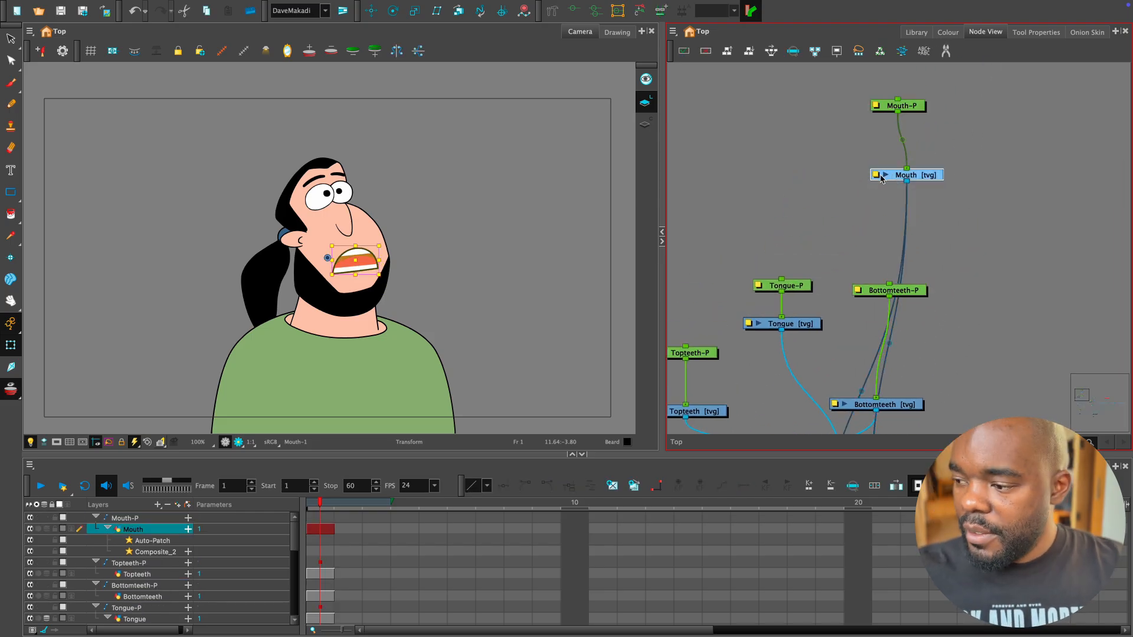
left_click(702, 496)
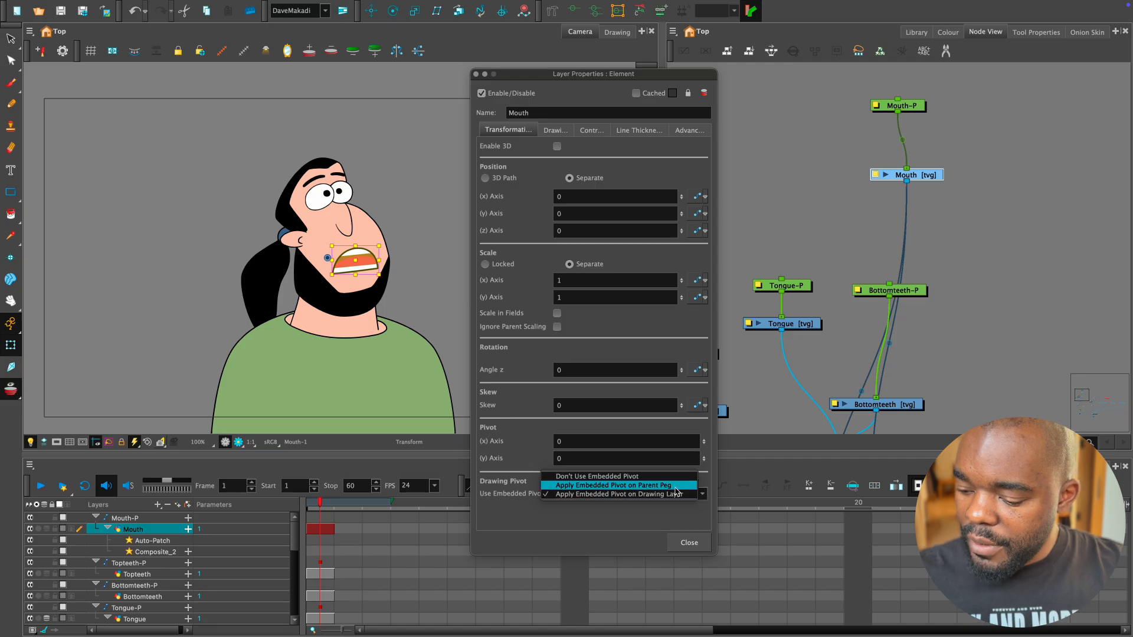
left_click(676, 494)
left_click(700, 497)
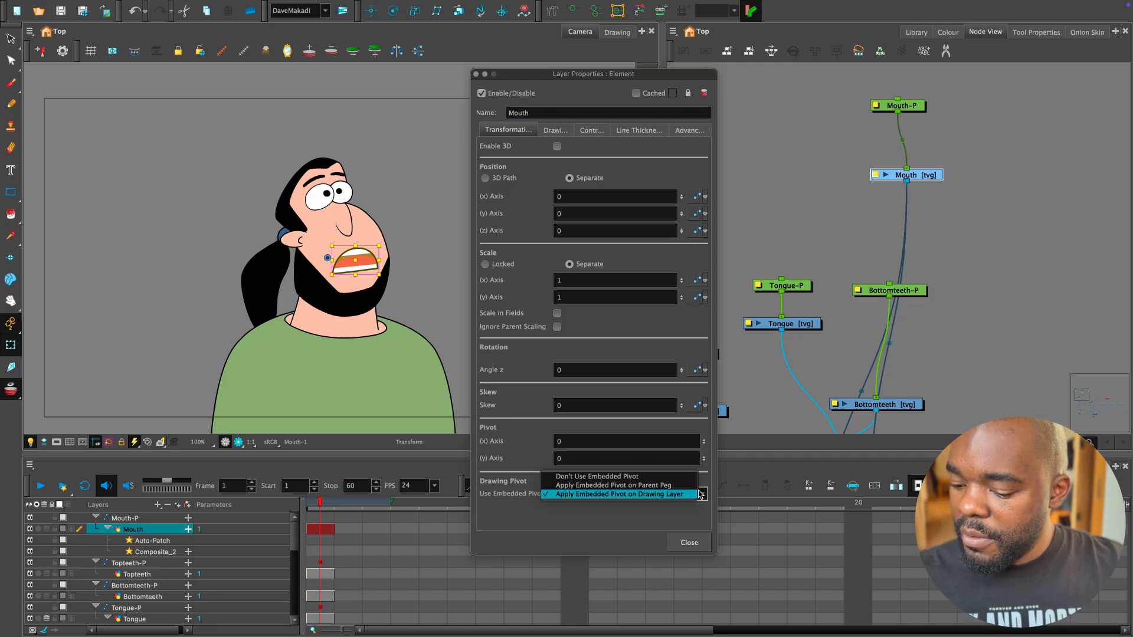
left_click(693, 488)
left_click(690, 543)
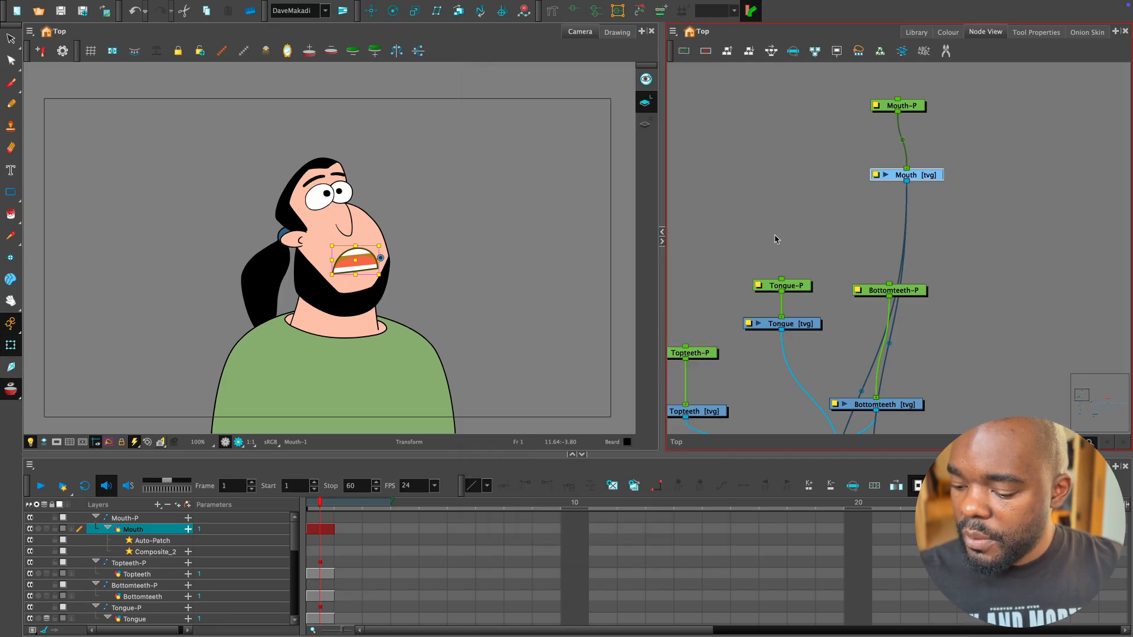
Place the Mouth drawing's pivot at the centre of the open mouth and deselect the layer.
left_click(10, 258)
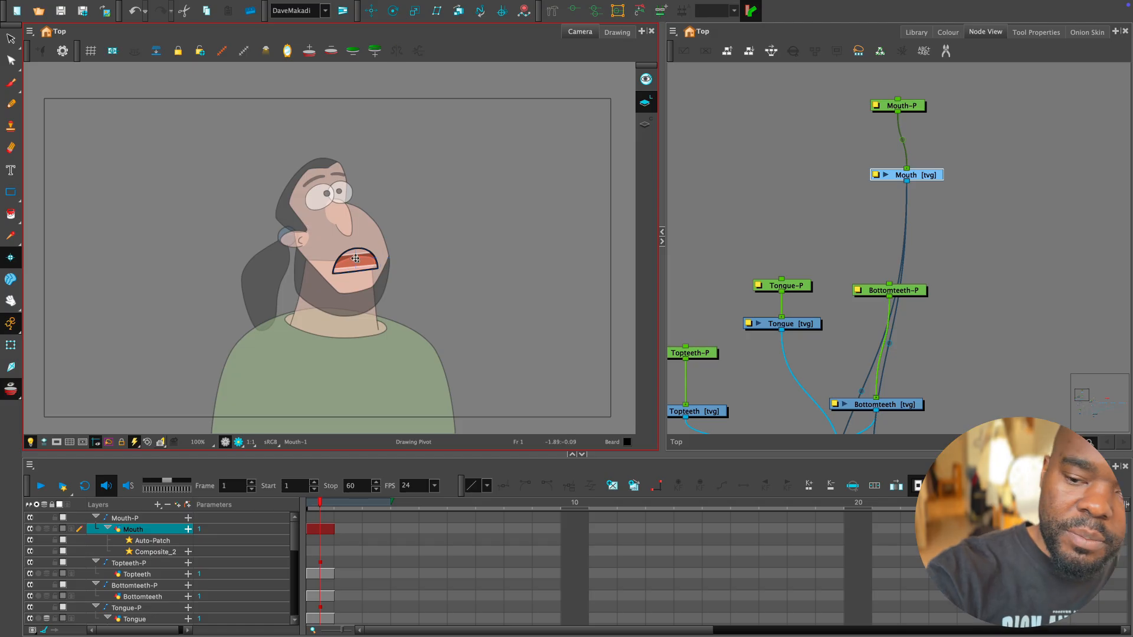
key("shift+t")
left_click(956, 146)
Move Mouth-P to the left of the Mouth node and connect it as parent to Tongue-P, Bottomteeth-P and Topteeth-P.
key("2")
left_click_drag(947, 122, 1025, 124)
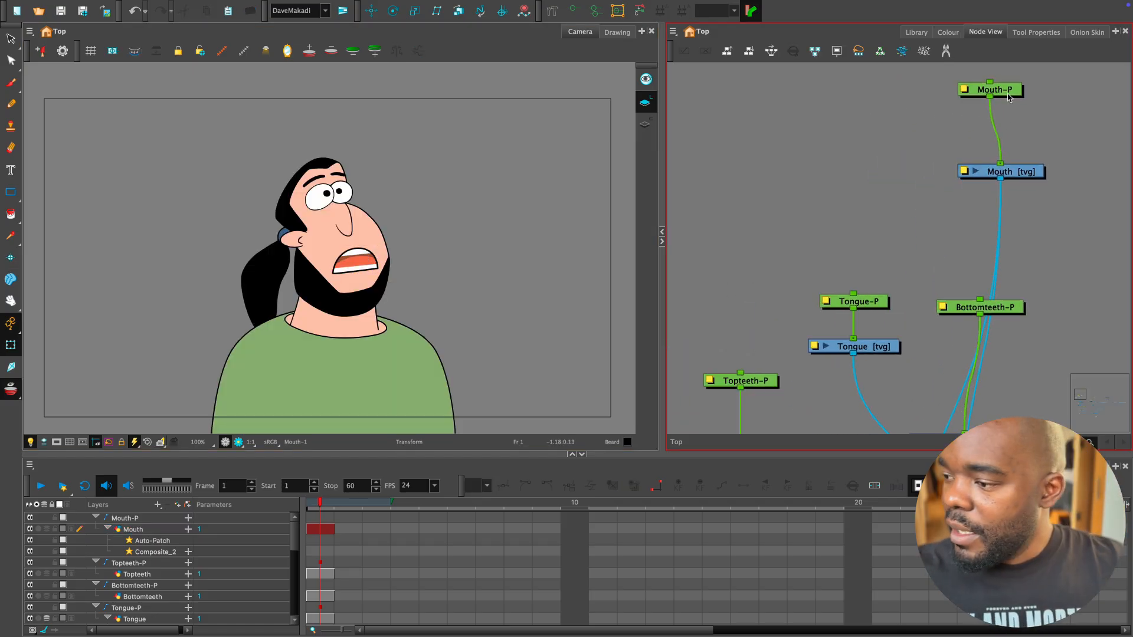
left_click(1008, 94)
left_click_drag(1022, 176, 1011, 181)
left_click_drag(1005, 94, 924, 138)
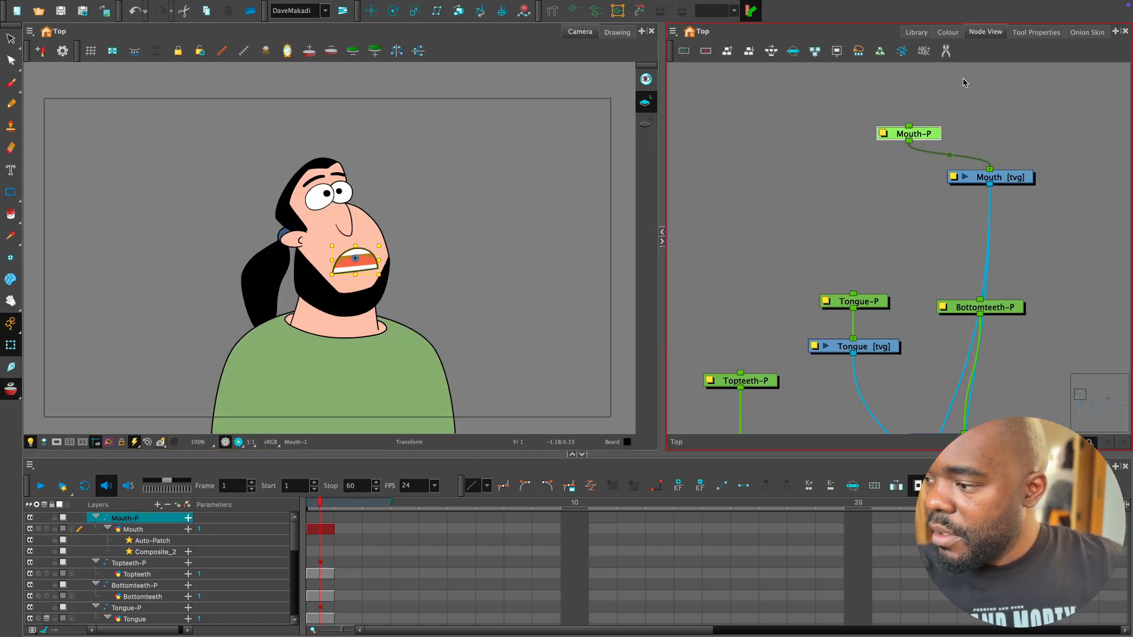
left_click_drag(876, 279, 854, 293)
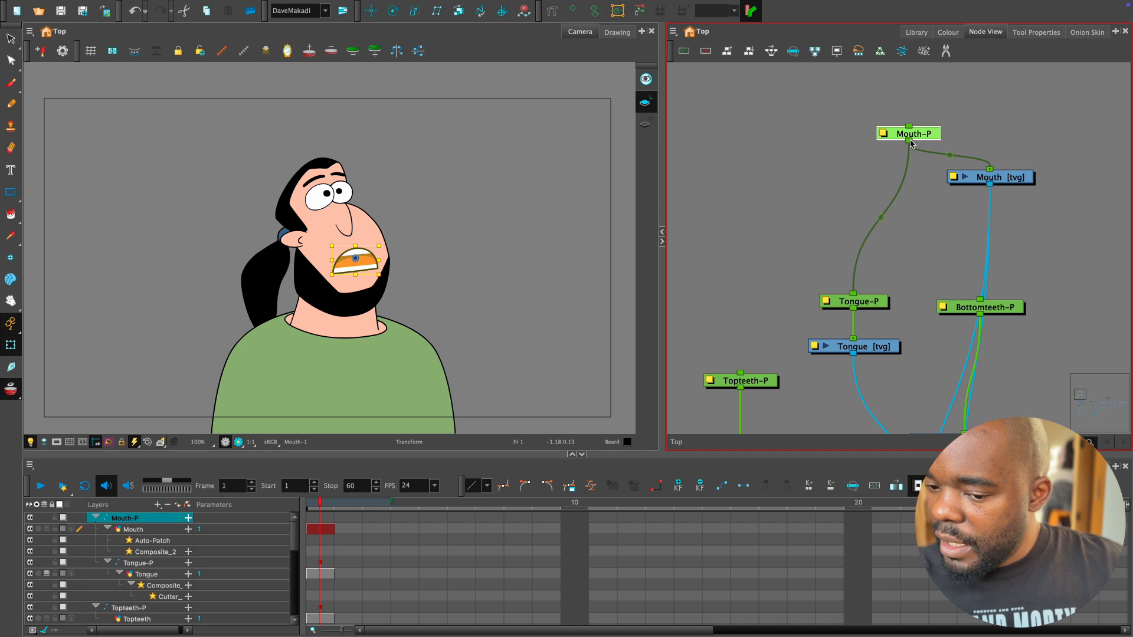
left_click_drag(911, 142, 980, 299)
left_click_drag(879, 188, 741, 375)
Test the mouth hierarchy by moving the whole mouth off the face beside the head, and undo the move.
scroll(372, 252, "up", 2)
left_click(346, 266)
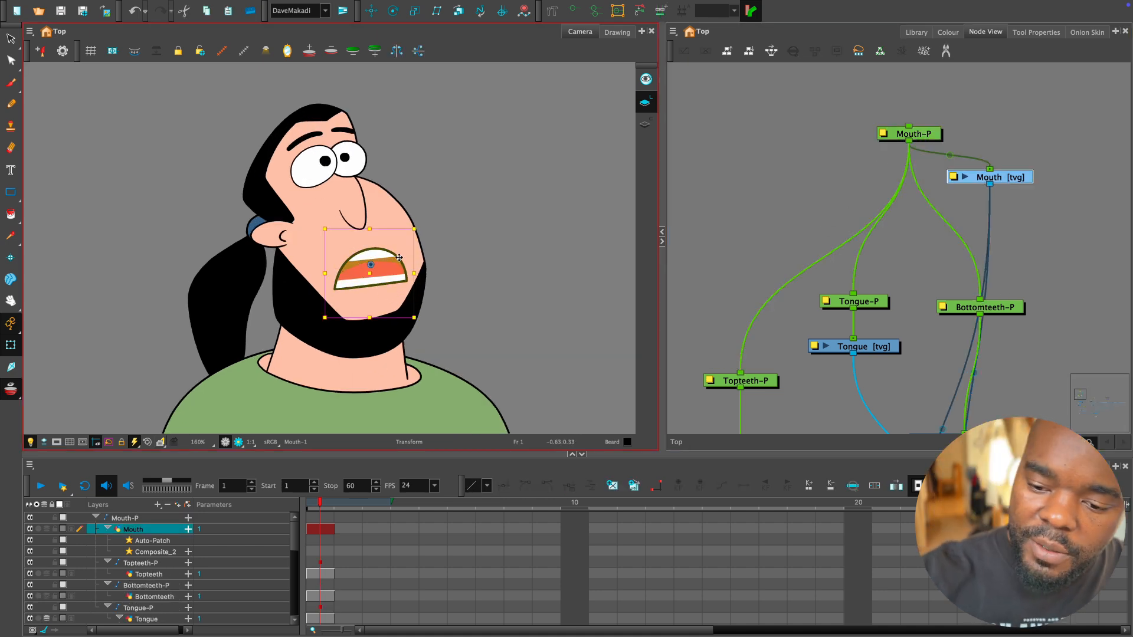
left_click_drag(395, 255, 509, 134)
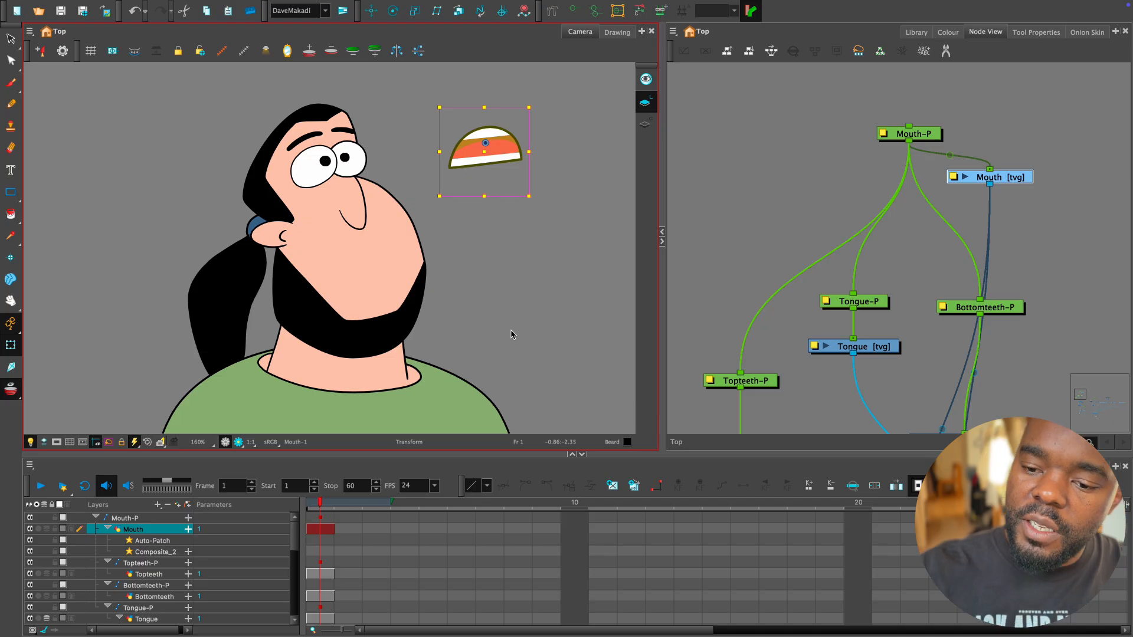
key("super+z")
Move the Mouth node down and left so it sits beneath the Mouth-P peg.
left_click(776, 233)
key("1")
key("1")
key("1")
key("1")
key("1")
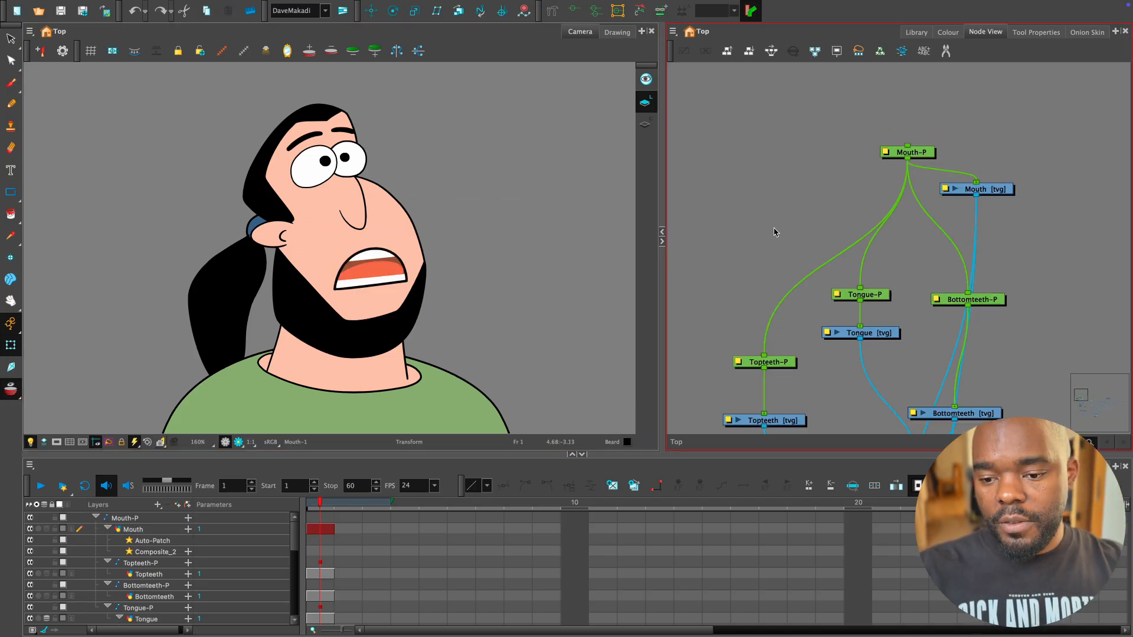
left_click_drag(986, 310, 879, 229)
left_click_drag(846, 132, 817, 171)
key("1")
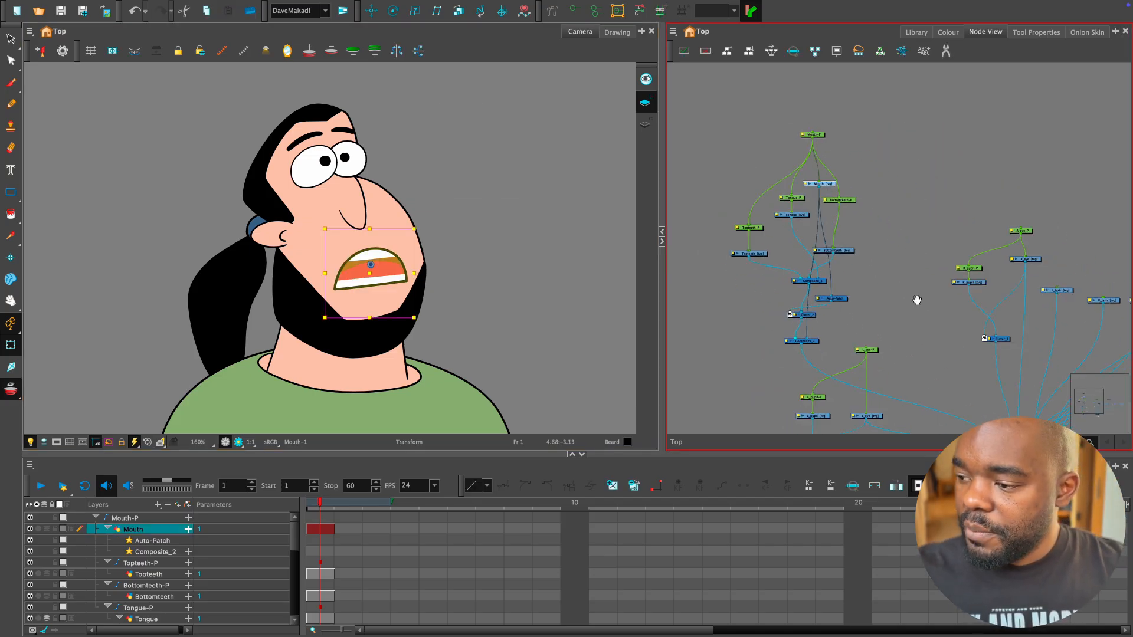
Survey the whole node network, selecting each master eye peg and the head drawing to check what they control.
left_click_drag(949, 358, 849, 258)
left_click_drag(888, 302, 921, 326)
left_click(798, 271)
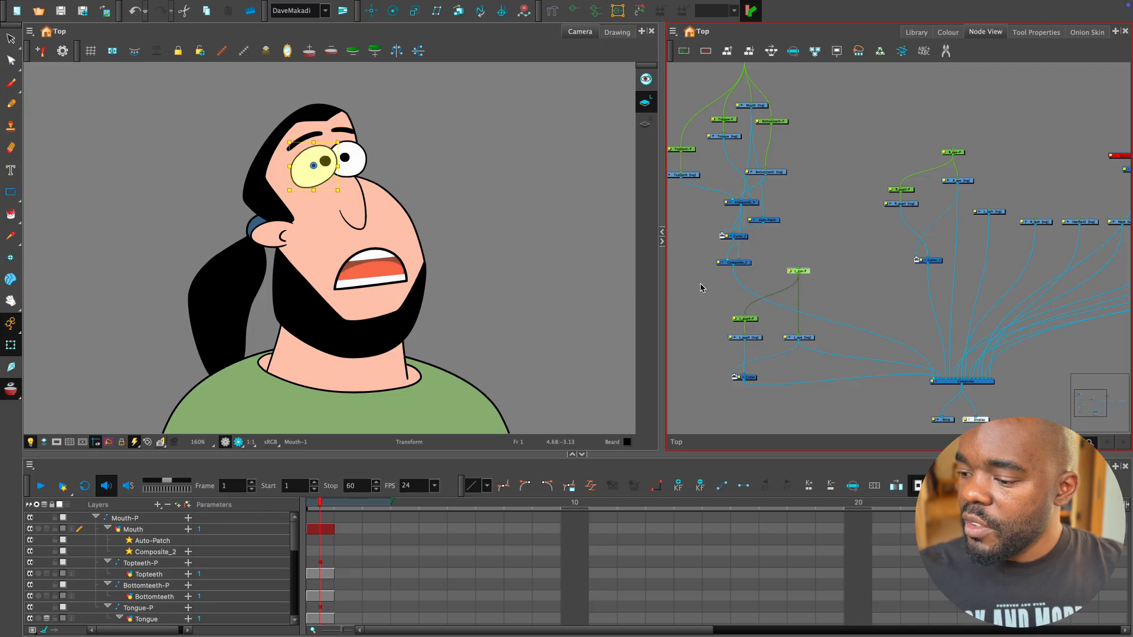
left_click(954, 152)
key("1")
left_click_drag(1021, 208, 987, 256)
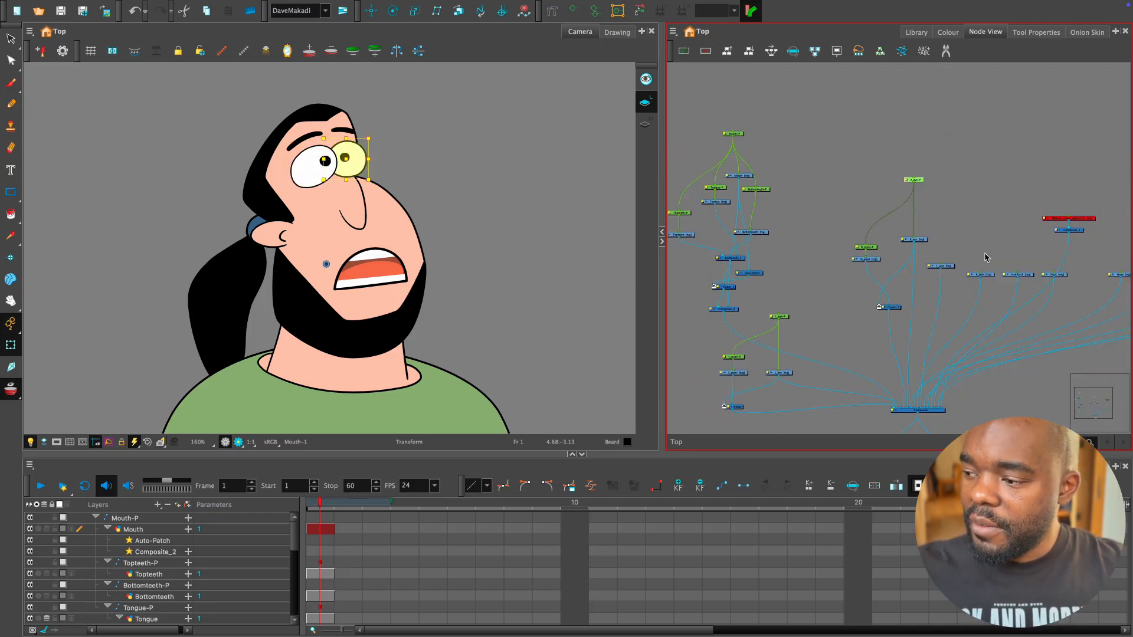
key("1")
left_click_drag(961, 342, 947, 273)
scroll(475, 291, "up", 3)
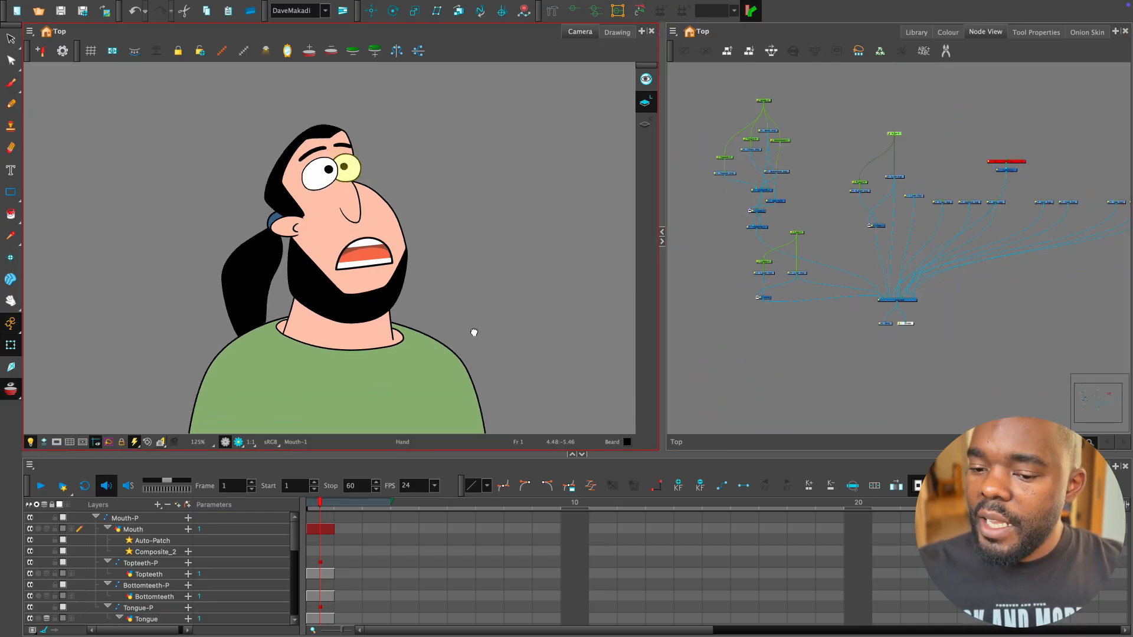
left_click(466, 258)
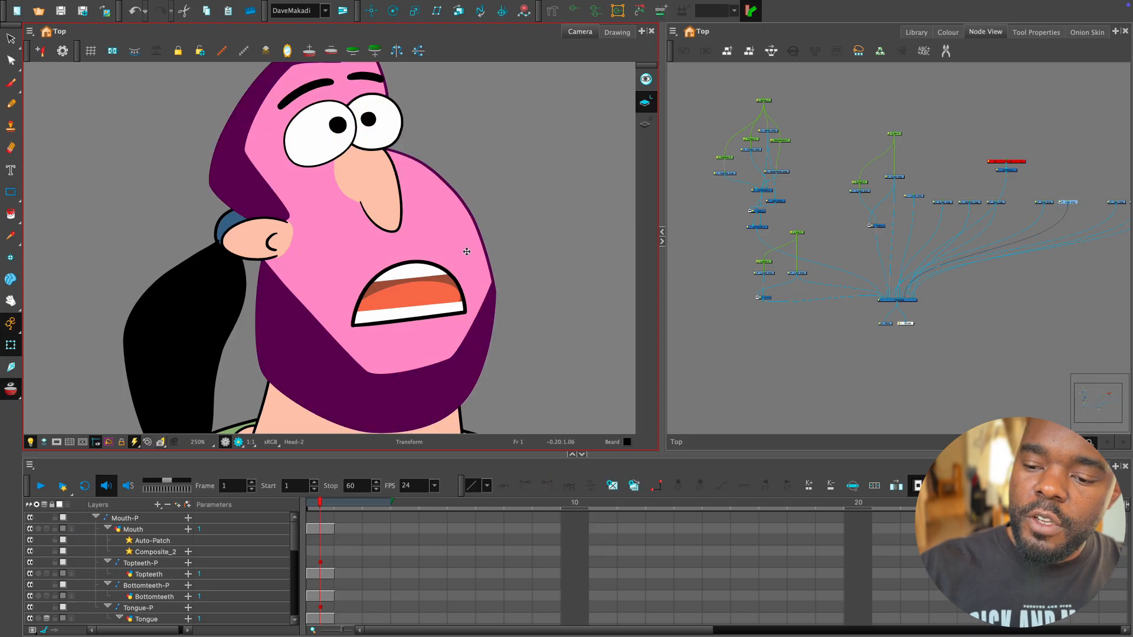
left_click_drag(463, 220, 469, 277)
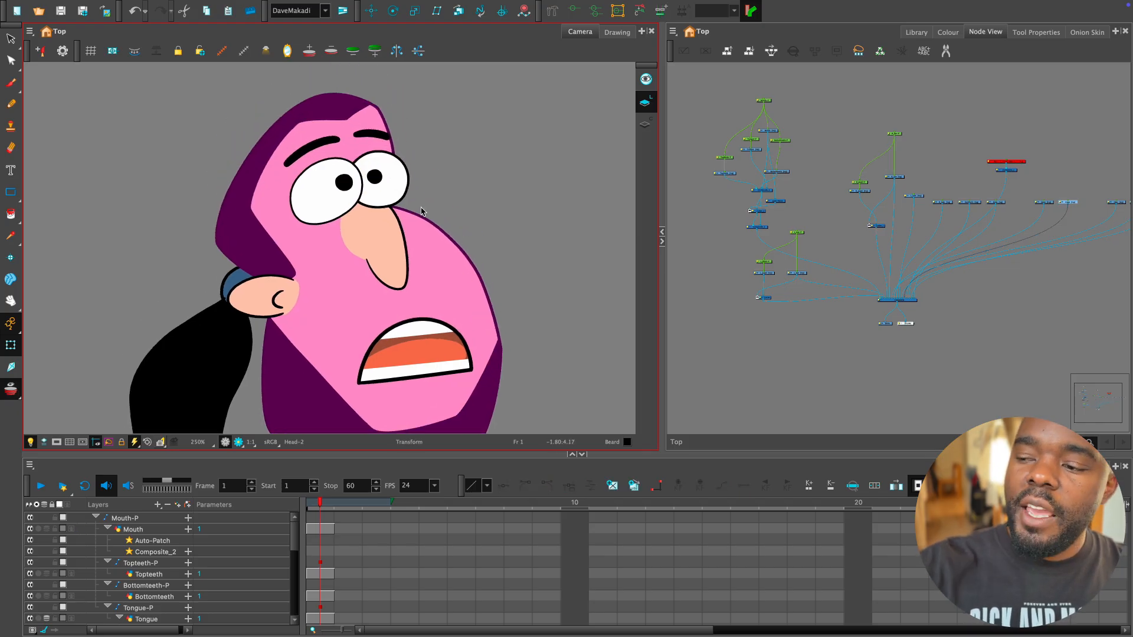
Move the Head drawing node away from the other drawings and place it above the R_eye-P peg.
key("1")
key("1")
left_click_drag(483, 353, 480, 341)
left_click_drag(948, 209, 890, 256)
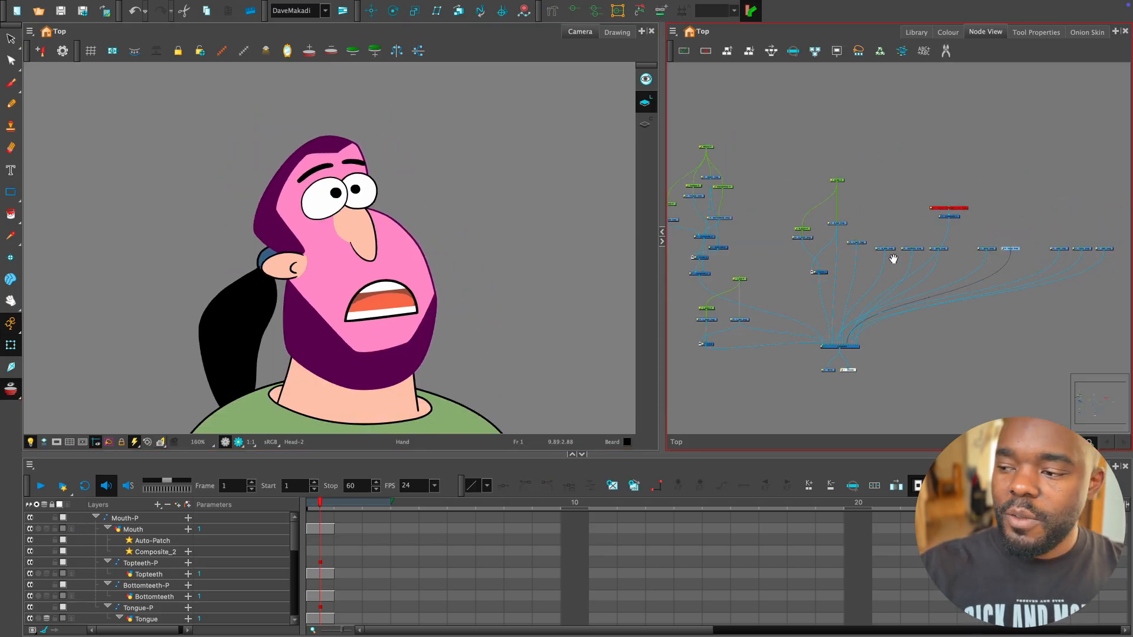
key("2")
key("2")
left_click_drag(899, 201, 895, 268)
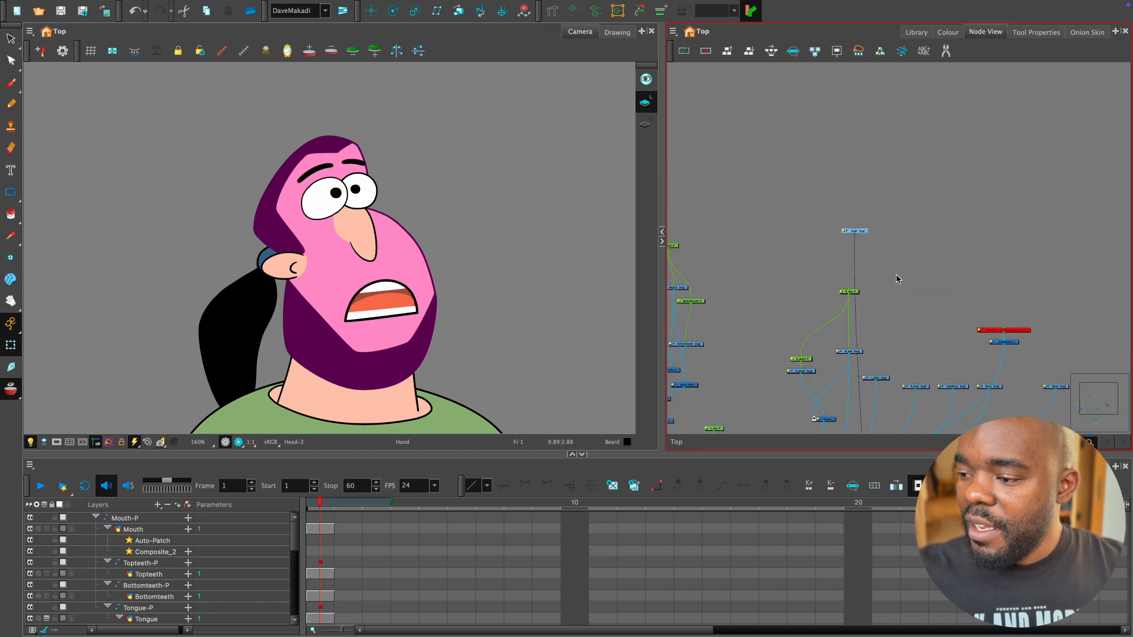
key("2")
key("2")
left_click_drag(511, 339, 511, 294)
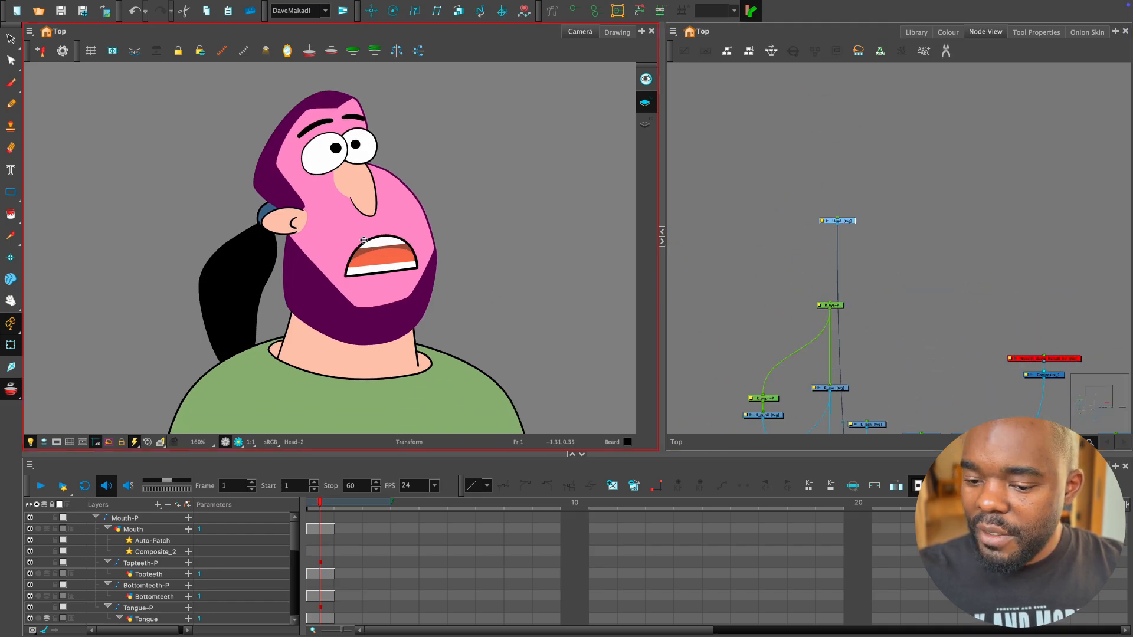
left_click(822, 224)
key("2")
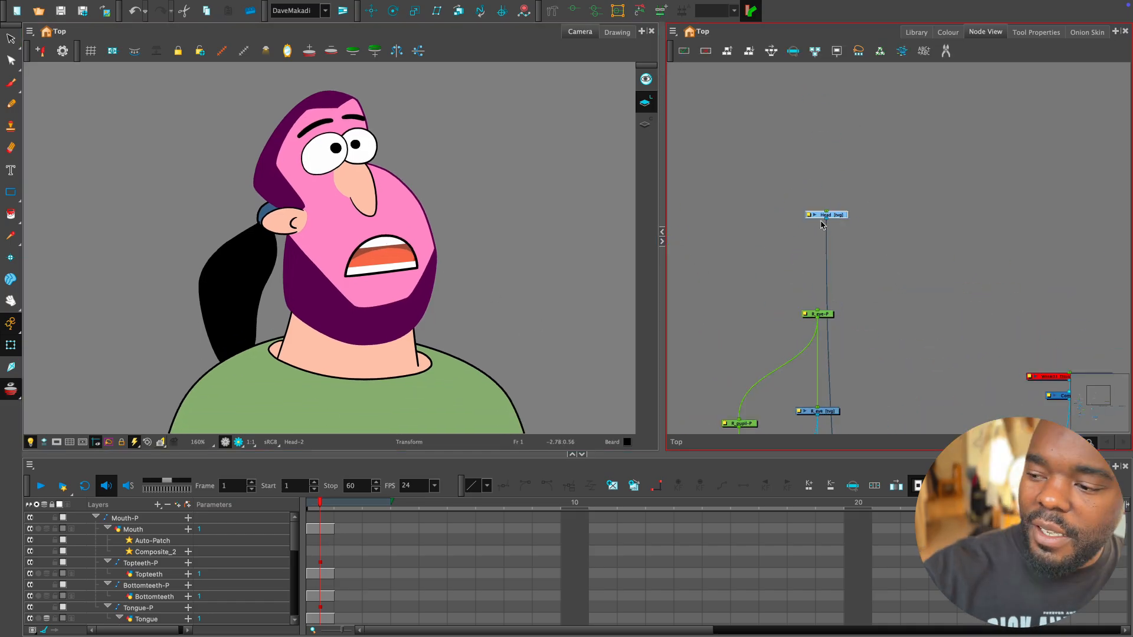
Set the Head layer's embedded pivot option to Apply Embedded Pivot on Parent Peg.
double_click(810, 217)
left_click(677, 493)
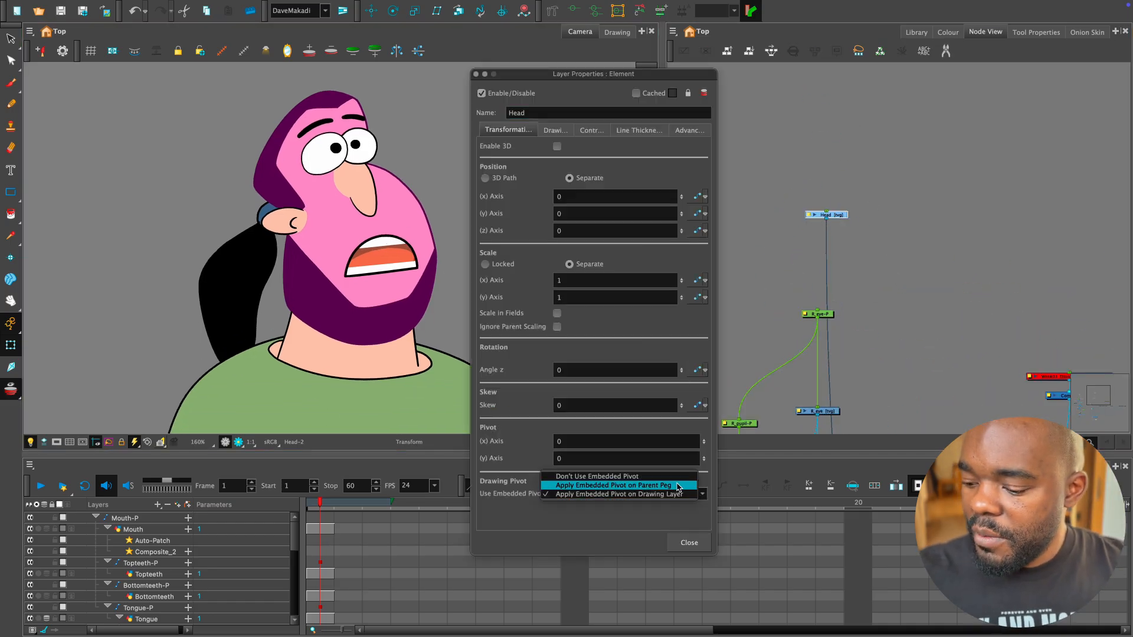
left_click(680, 488)
left_click(702, 493)
left_click(679, 494)
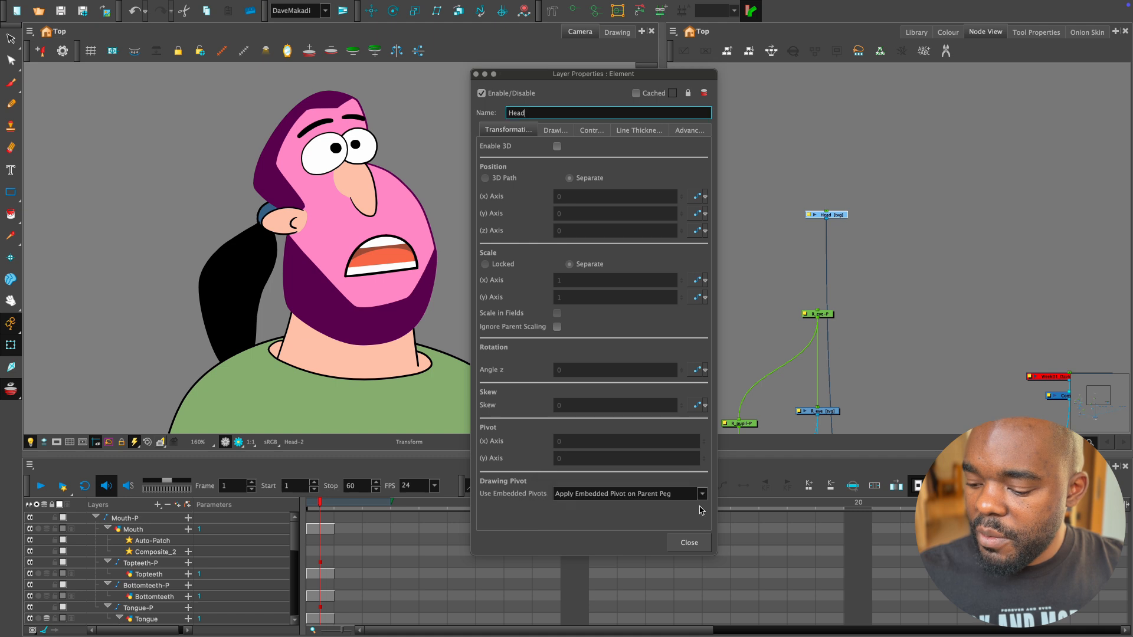
left_click(690, 543)
Place the Head drawing's pivot on the chin just below the mouth with the Drawing Pivot tool.
left_click(11, 258)
left_click(358, 308)
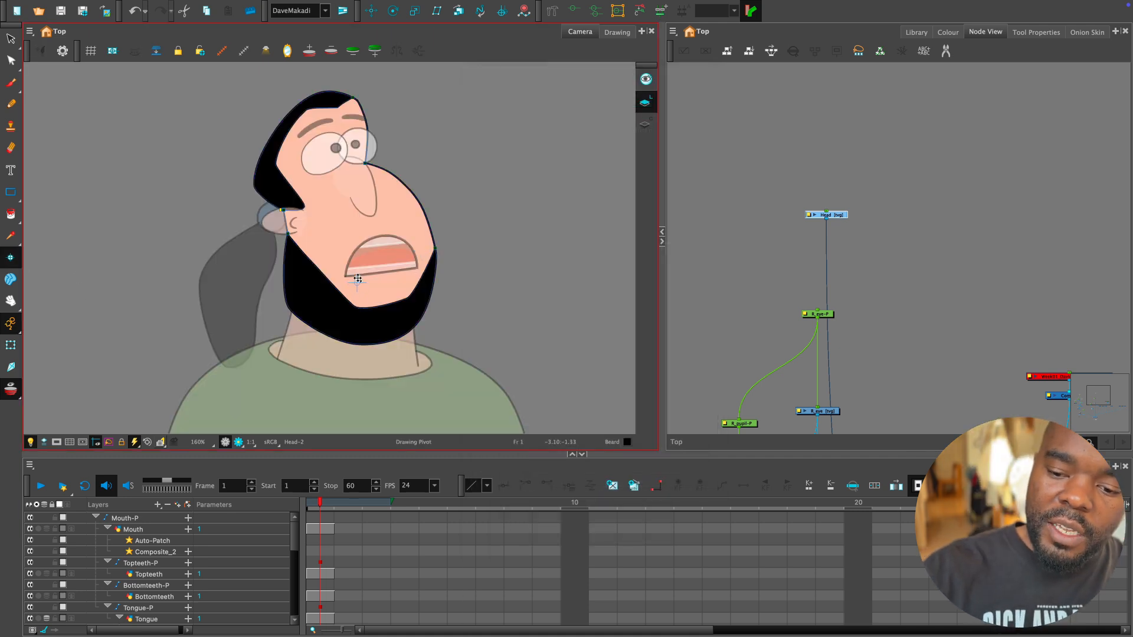
key("shift+t")
Add a parent peg above the Head drawing node.
left_click_drag(785, 171, 860, 228)
key("super+p")
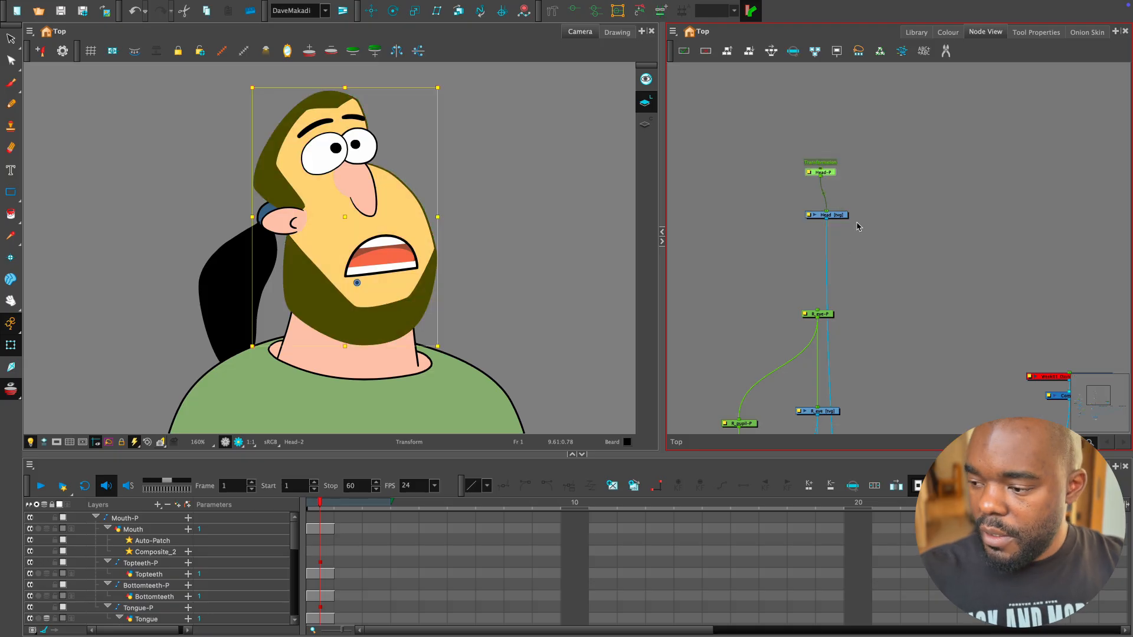
left_click(818, 238)
Test the head's rotation around its pivot in a wider Camera view, and undo each rotation.
left_click(419, 301)
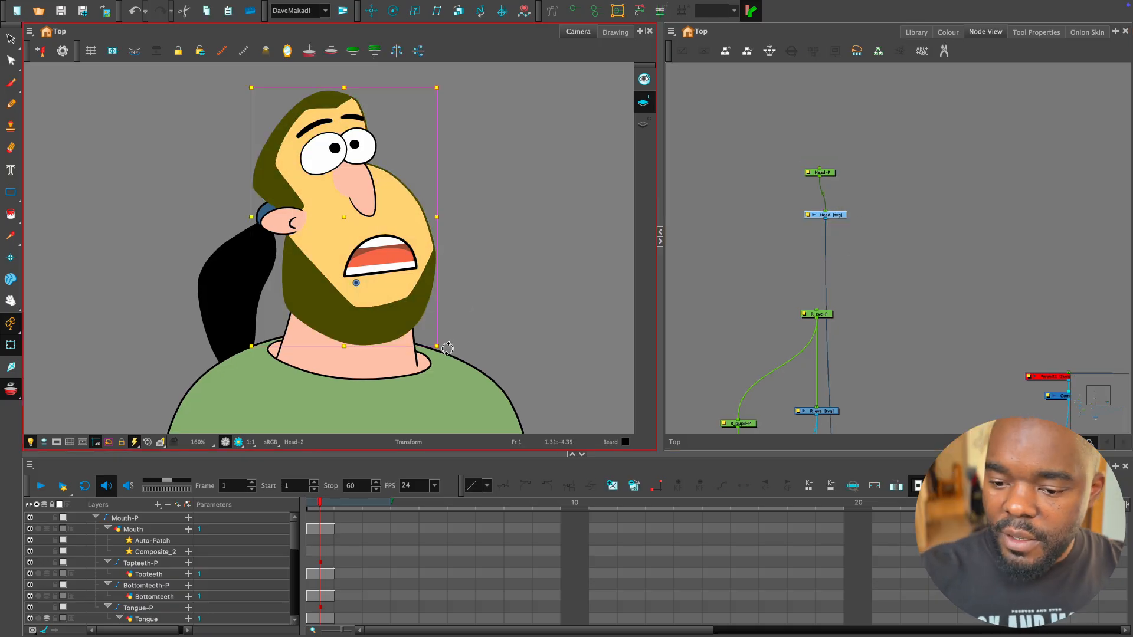
mouse_move(448, 348)
left_mouse_down()
mouse_move(347, 412)
mouse_move(450, 379)
mouse_move(531, 227)
mouse_move(571, 283)
left_mouse_up()
left_click_drag(661, 284, 779, 284)
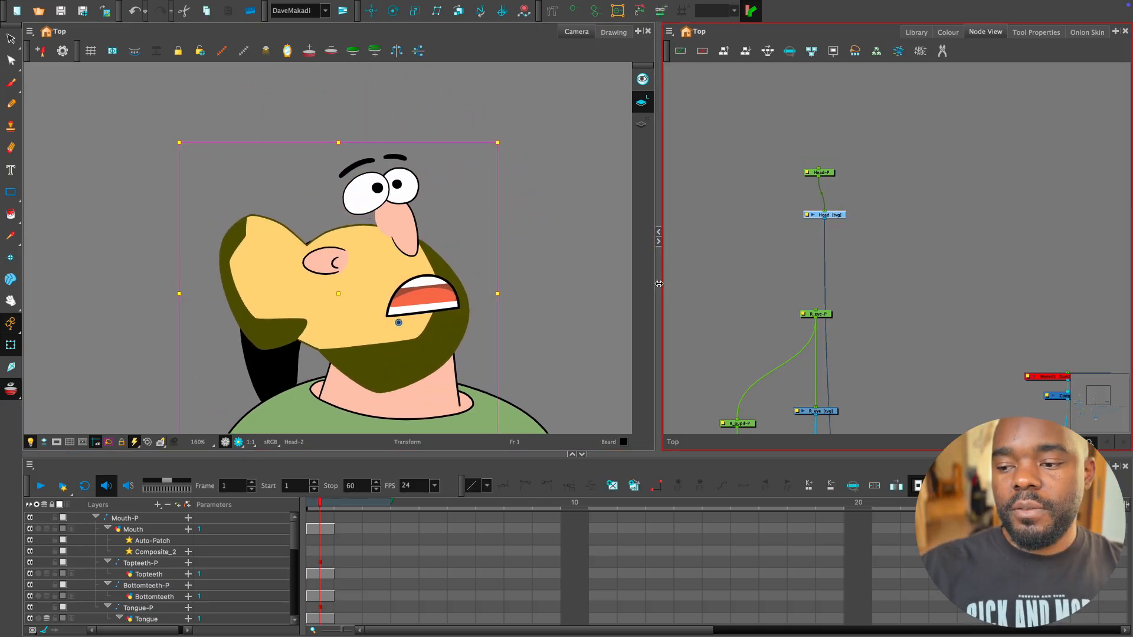
left_click_drag(687, 291, 720, 260)
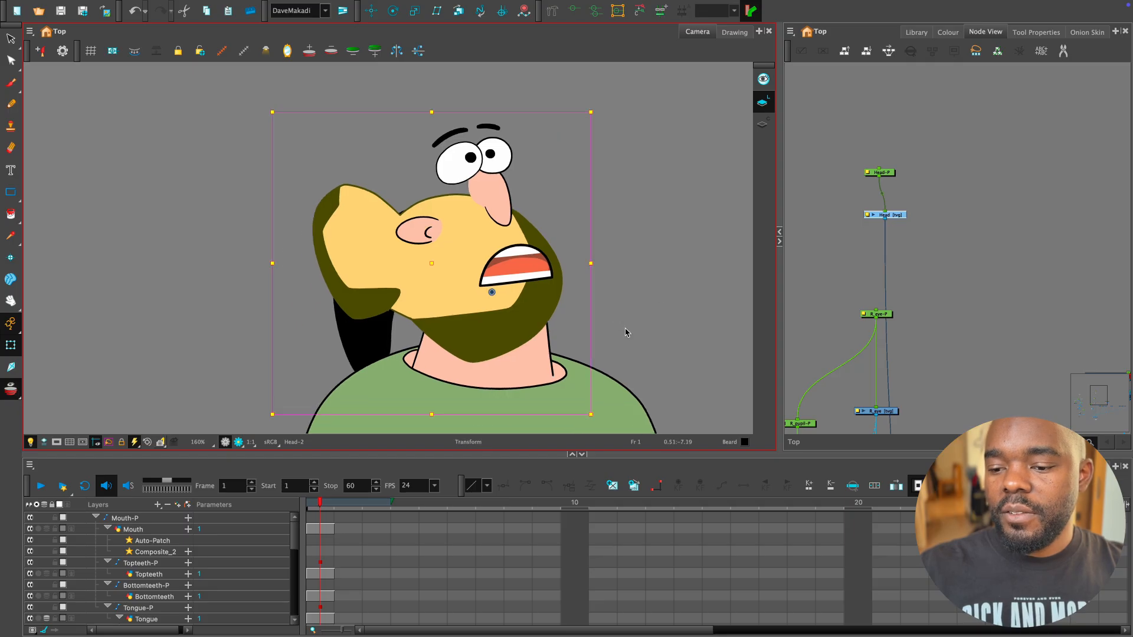
key("super+z")
left_click_drag(583, 361, 573, 369)
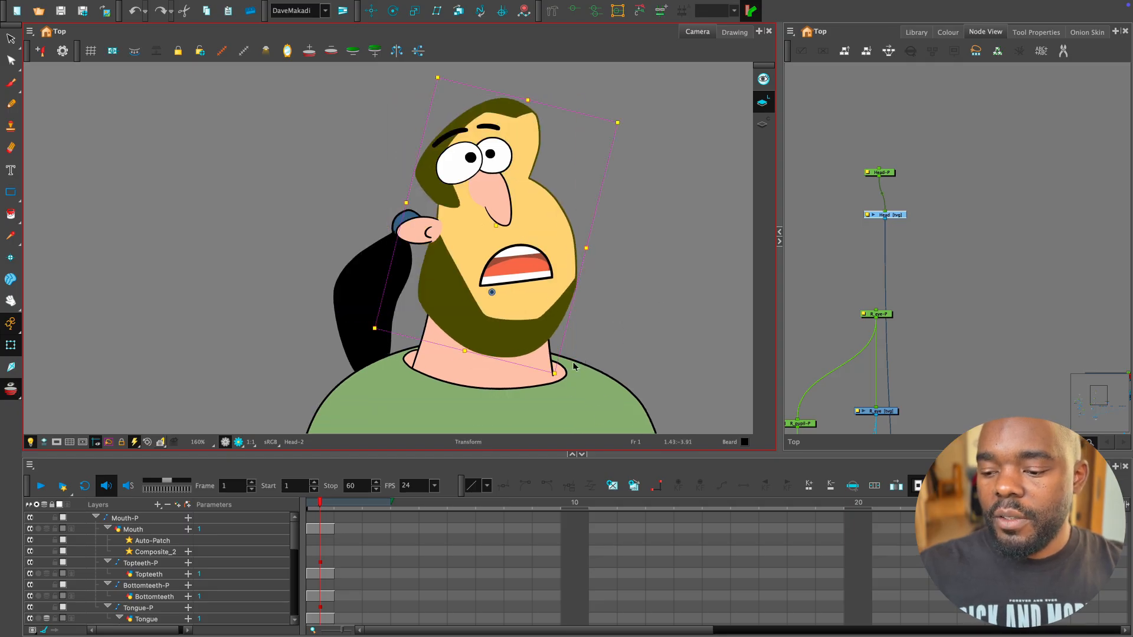
key("super+z")
left_click_drag(603, 290, 597, 315)
key("2")
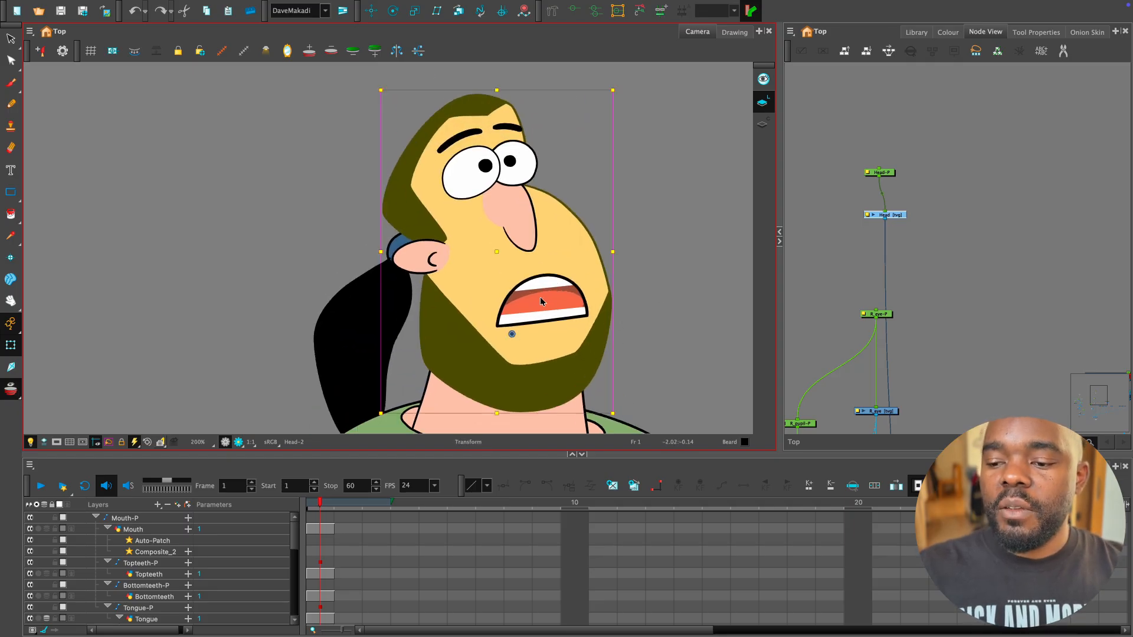
Pick the nose on the character and move its node across the network to beside the Head node.
left_click(432, 261)
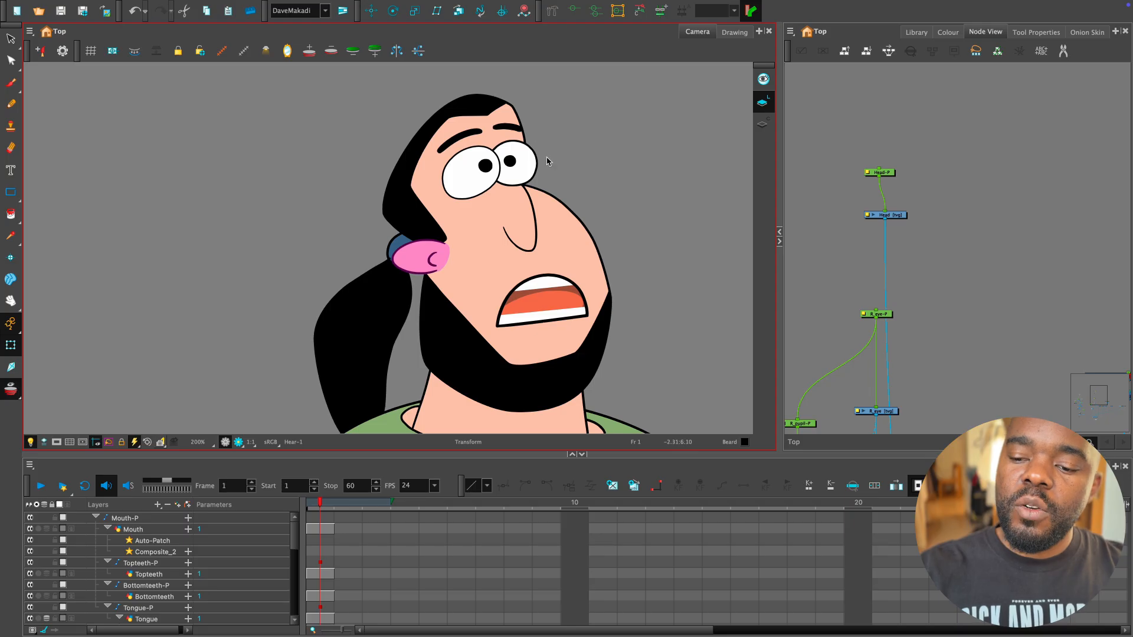
left_click(535, 233)
scroll(926, 324, "down", 10)
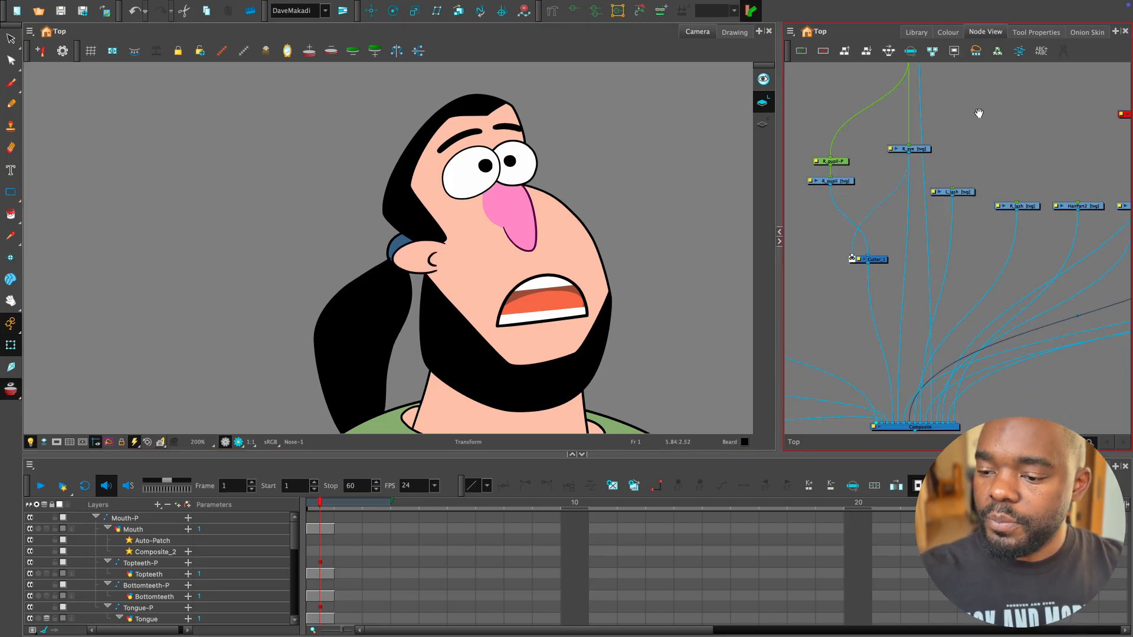
left_click_drag(919, 373, 916, 373)
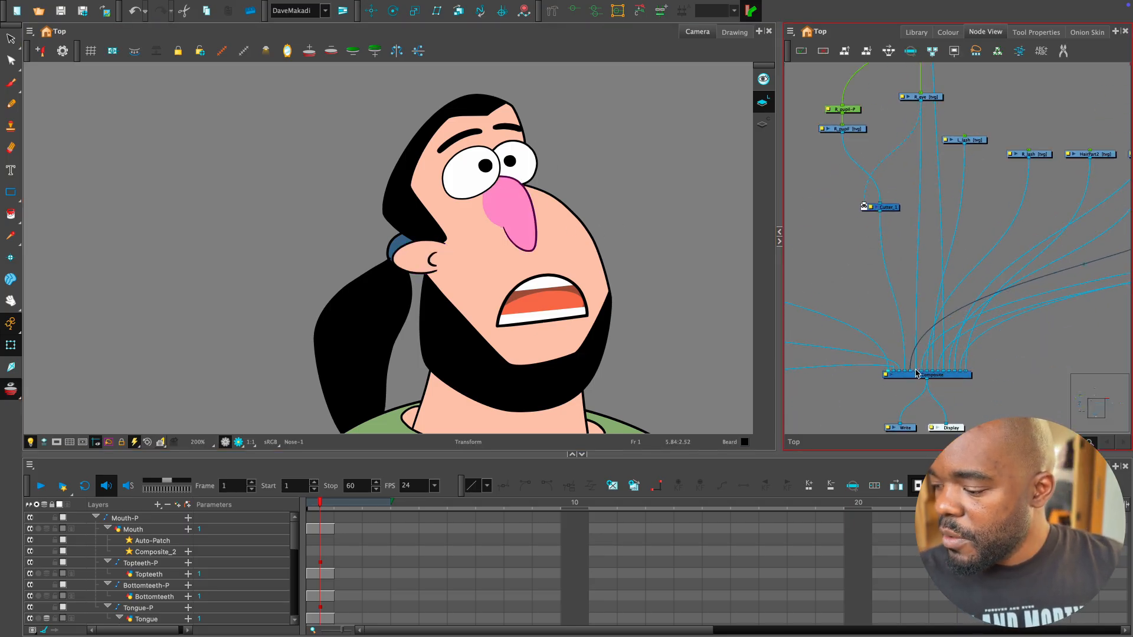
scroll(872, 347, "up", 10)
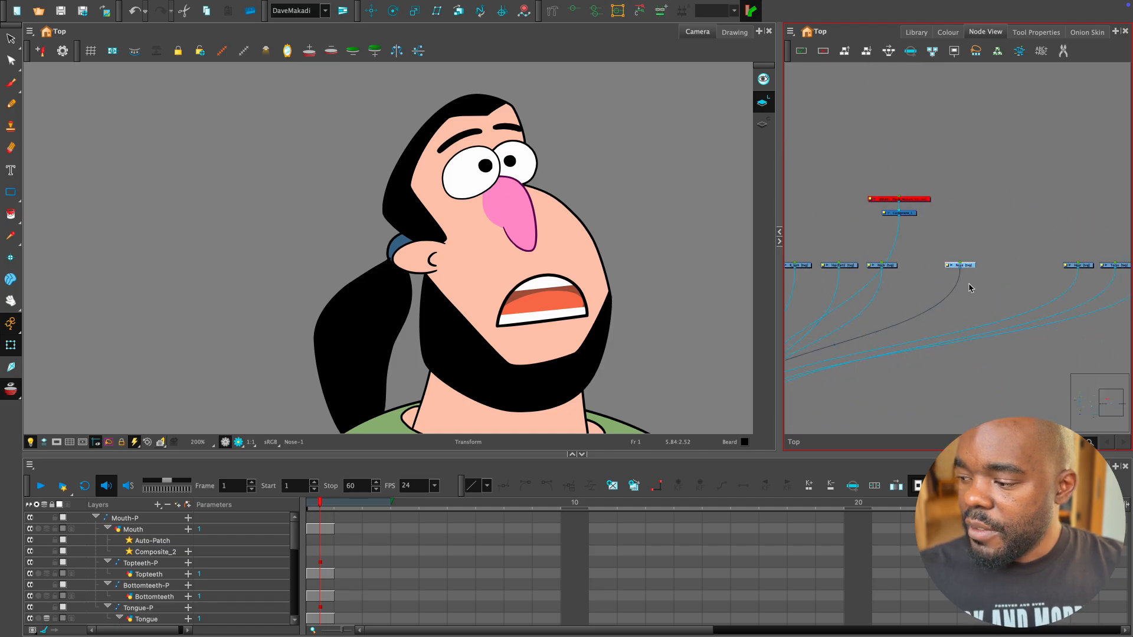
left_click_drag(903, 242, 827, 206)
left_click_drag(867, 171, 1003, 185)
left_click_drag(979, 229, 826, 137)
left_click_drag(883, 146, 946, 215)
Add a parent peg to the Nose drawing and connect that peg under Head-P.
scroll(917, 186, "up", 2)
key("super+p")
left_click(909, 173)
scroll(908, 174, "up", 2)
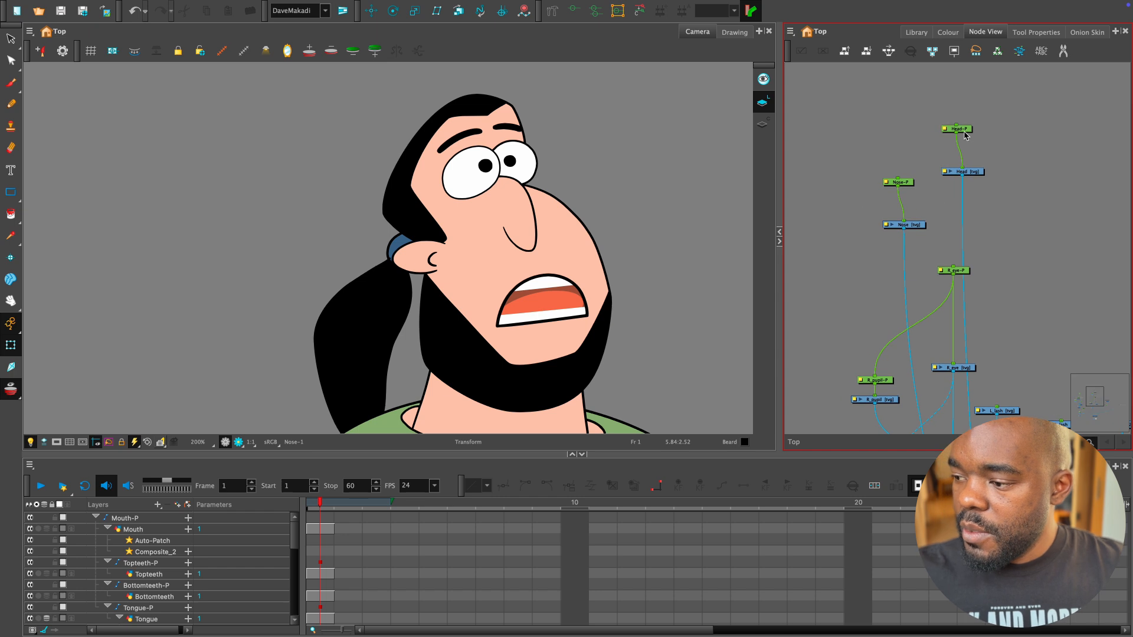
mouse_move(965, 134)
left_mouse_down()
mouse_move(970, 122)
mouse_move(898, 178)
left_mouse_up()
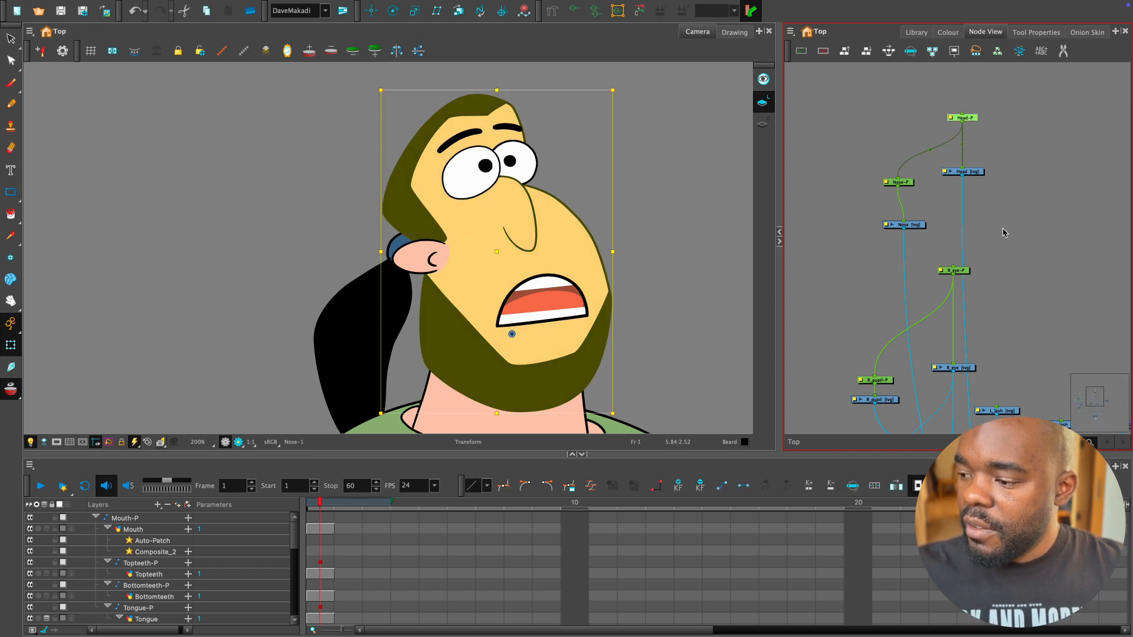
Move the R_eye-P peg to the left above its pupil peg and connect it under Head-P.
left_click_drag(1005, 233, 985, 177)
left_click_drag(941, 218, 865, 245)
left_click_drag(923, 215, 948, 262)
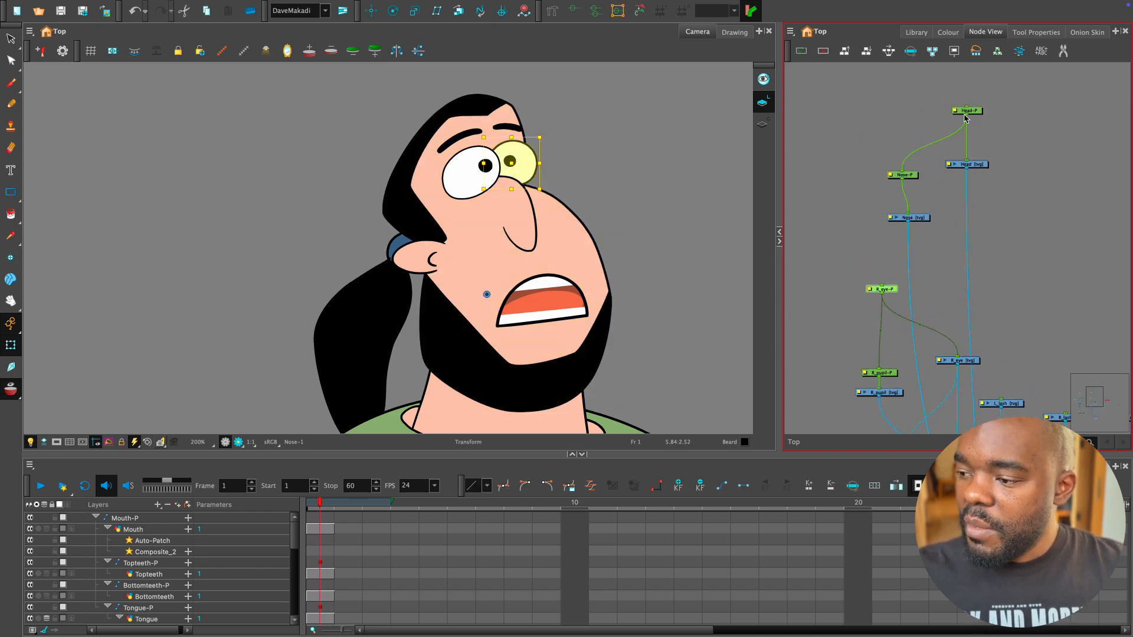
left_click_drag(888, 282, 882, 286)
left_click_drag(905, 325, 966, 262)
Move the L_eye-P peg up and to the right, and connect both L_eye-P and Mouth-P under Head-P.
key("1")
key("1")
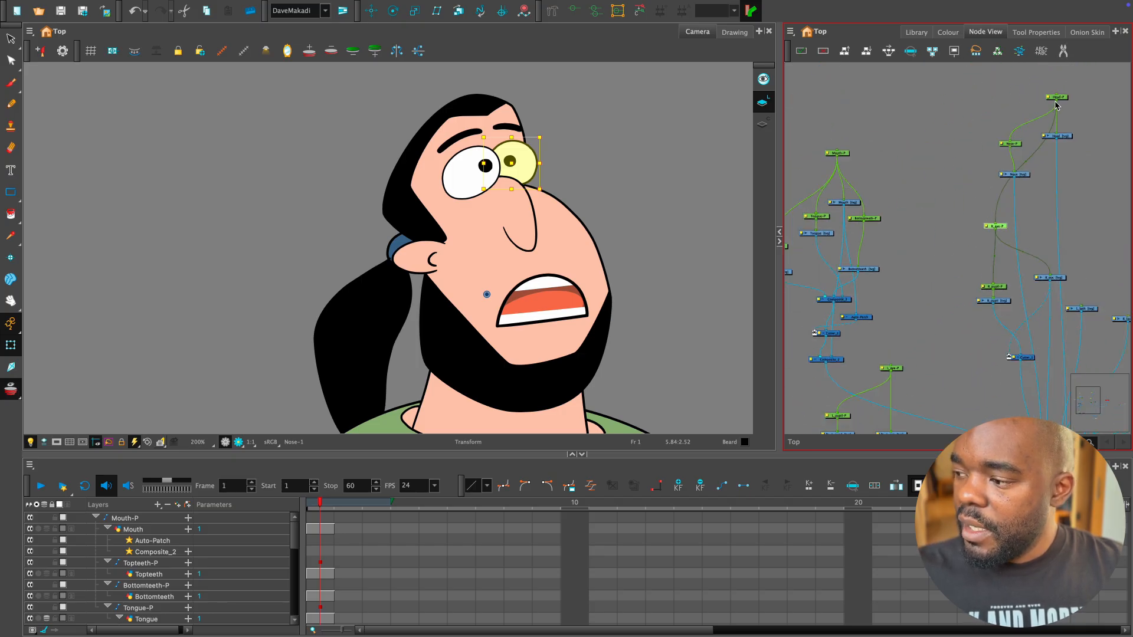
left_click_drag(898, 358, 892, 368)
left_click_drag(893, 369, 916, 332)
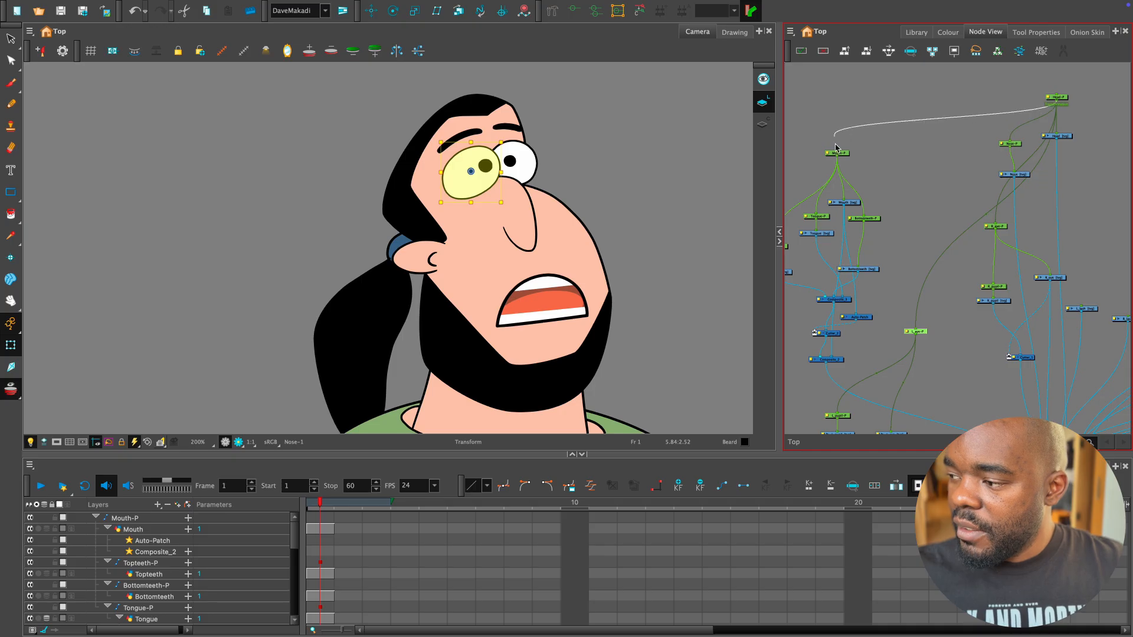
left_click_drag(836, 148, 837, 152)
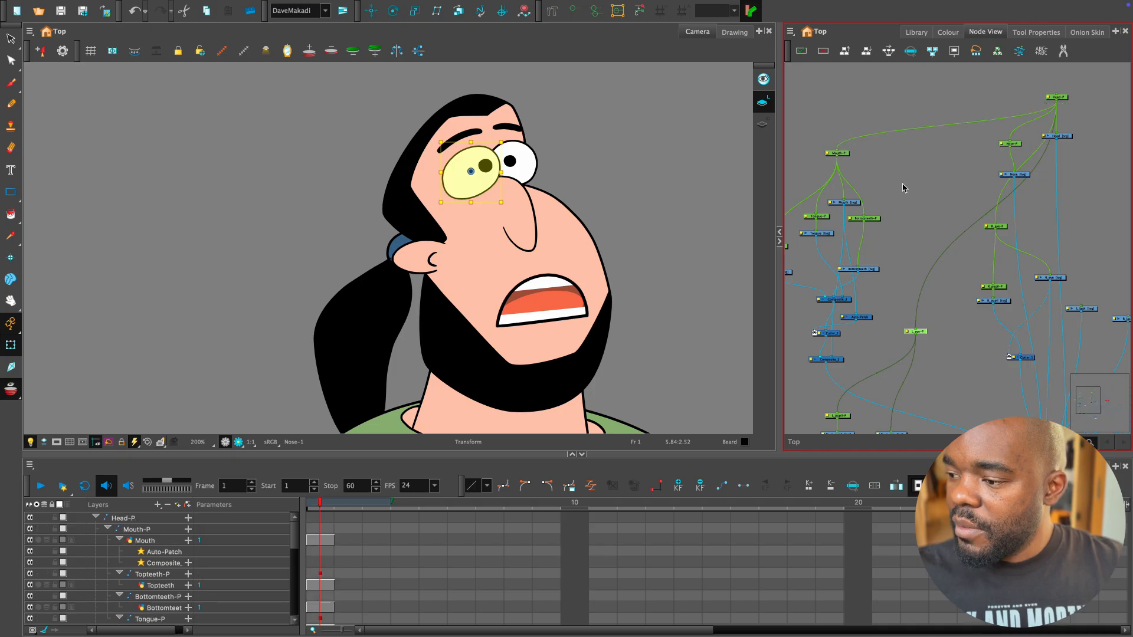
Pick the ear on the character and move its Hear node to the left of the Nose and Head nodes.
left_click(426, 260)
left_click_drag(1002, 266, 951, 316)
key("1")
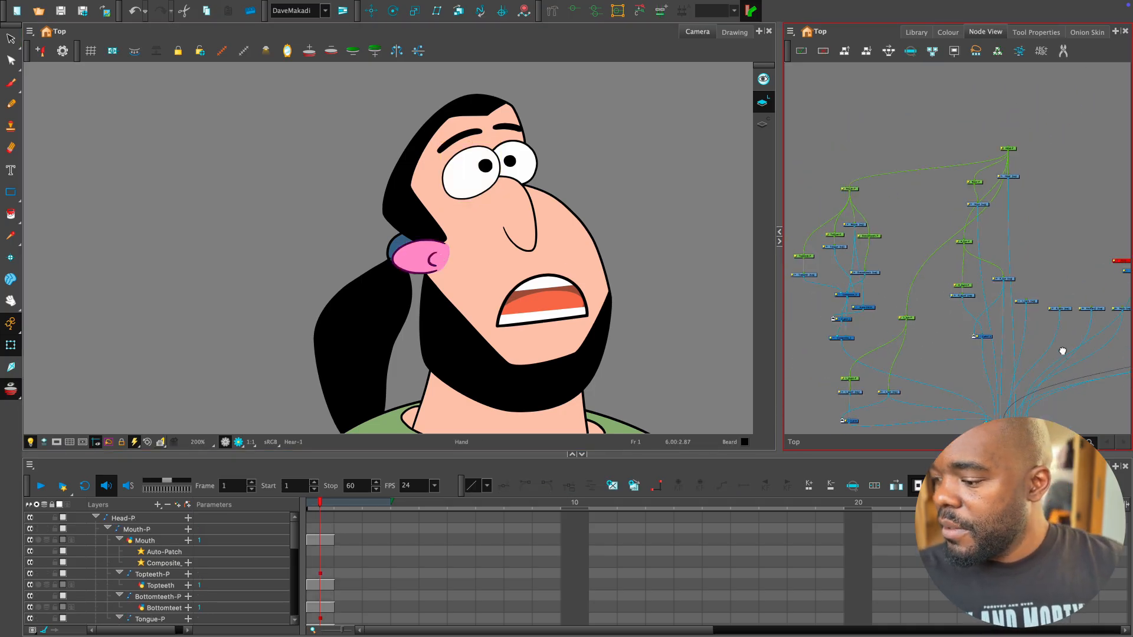
mouse_move(1063, 351)
left_mouse_down()
mouse_move(1034, 293)
mouse_move(998, 305)
left_mouse_up()
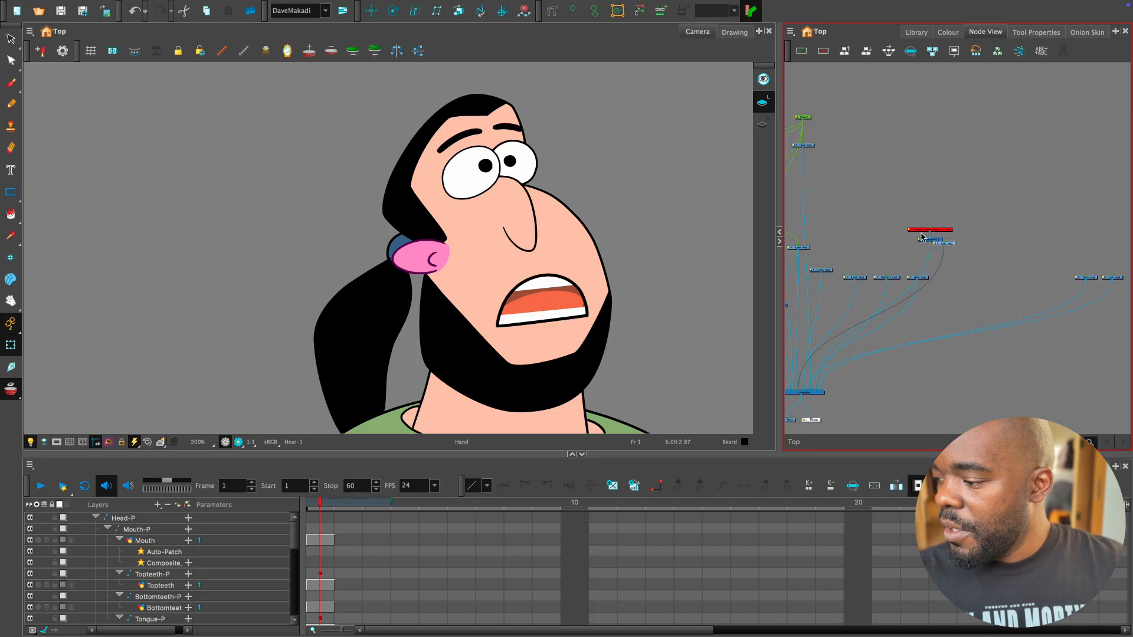
left_click_drag(924, 237, 815, 202)
left_click_drag(873, 200, 868, 229)
key("2")
left_click_drag(890, 233, 944, 255)
key("2")
left_click_drag(961, 274, 944, 283)
key("2")
left_click(908, 255)
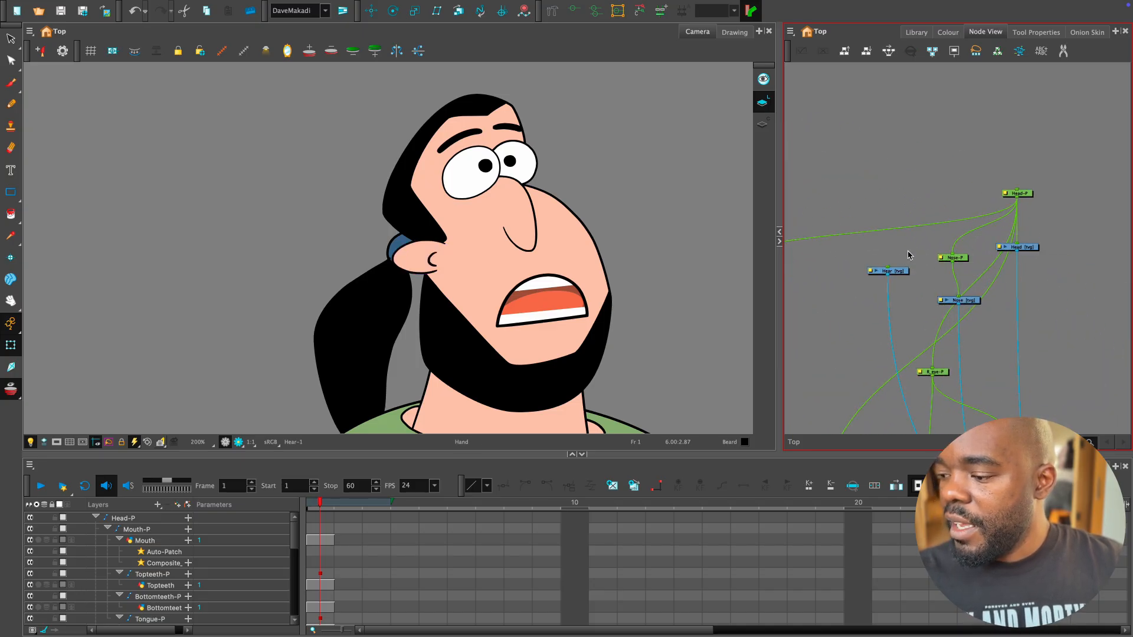
Add a parent peg above the Hear drawing node.
left_click(903, 271)
key("super+p")
left_click(908, 261)
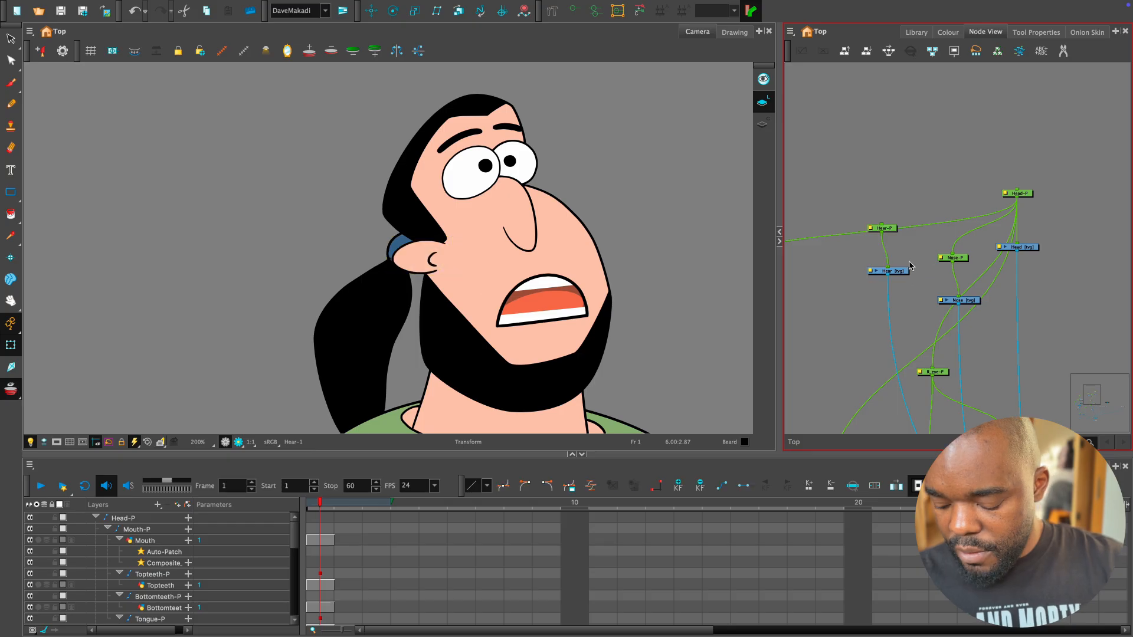
Set the Hear layer's embedded pivot option to Apply Embedded Pivot on Parent Peg.
left_click(878, 273)
left_click(871, 272)
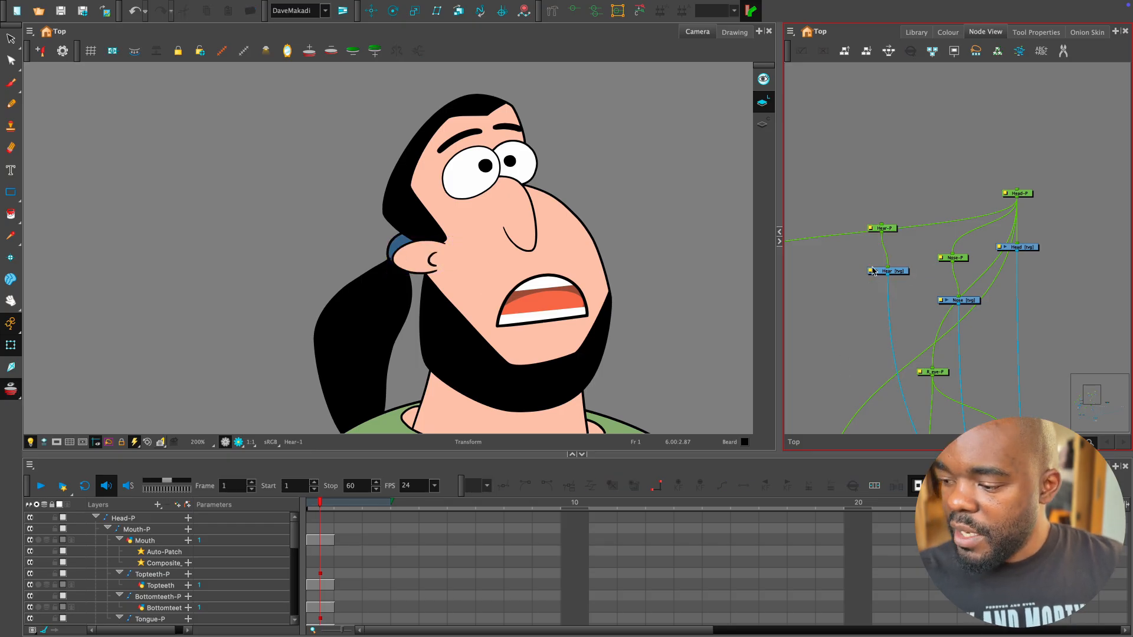
left_click(872, 270)
left_click(703, 494)
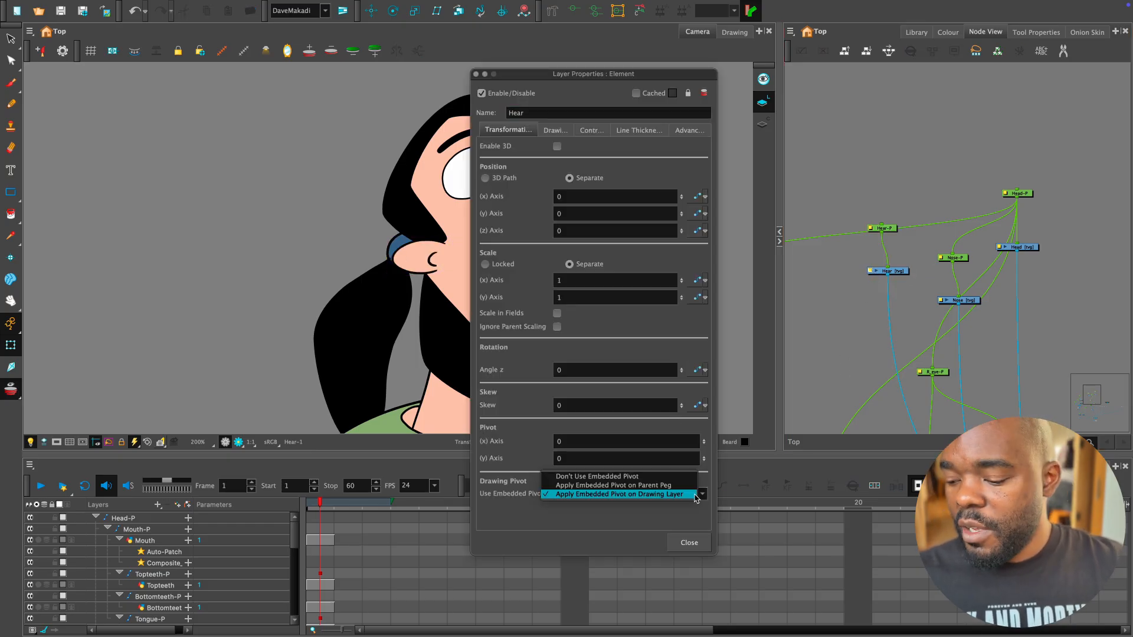
left_click(667, 481)
left_click(689, 543)
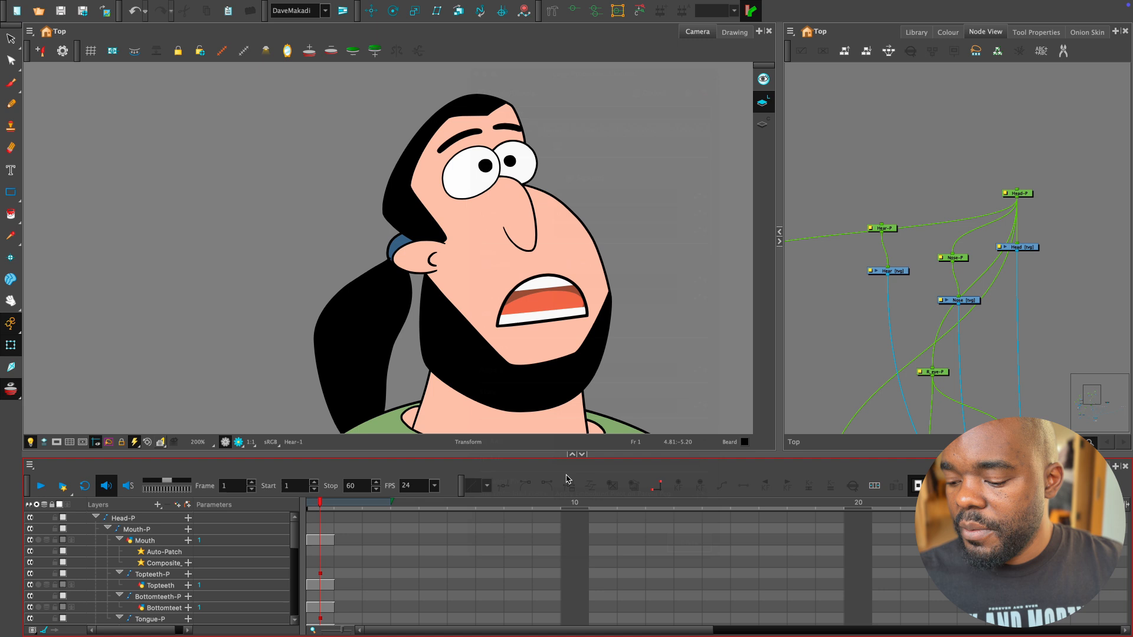
left_click(10, 258)
key("shift+t")
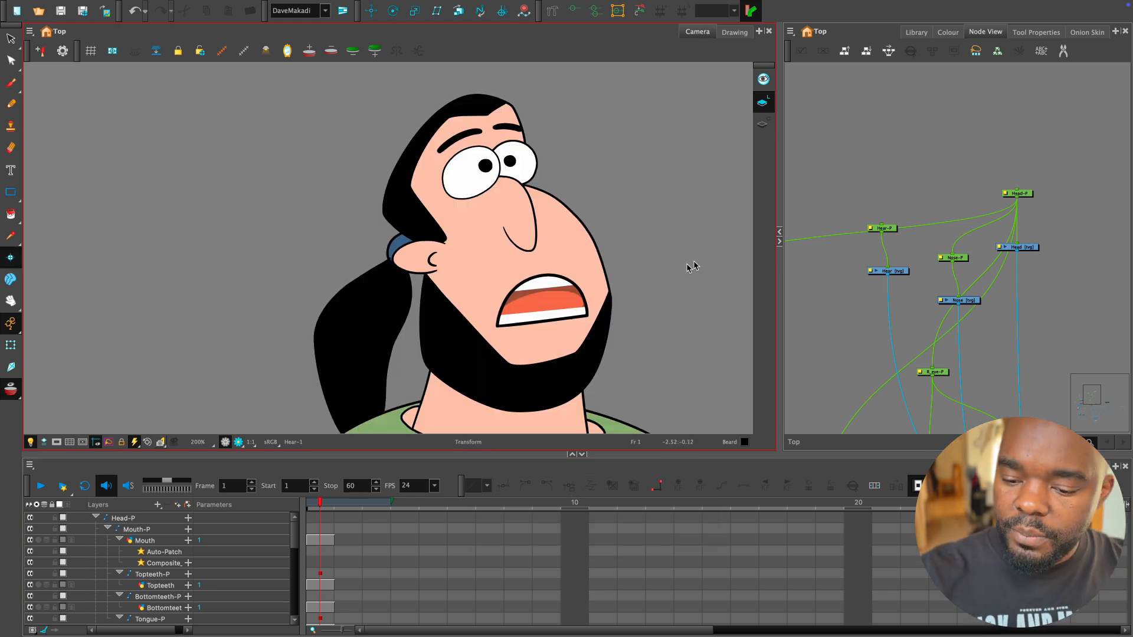
Move the Hear-P peg closer above its Hear drawing node.
left_click_drag(882, 227, 894, 247)
left_click(923, 252)
scroll(945, 259, "down", 4)
left_click_drag(944, 352, 979, 320)
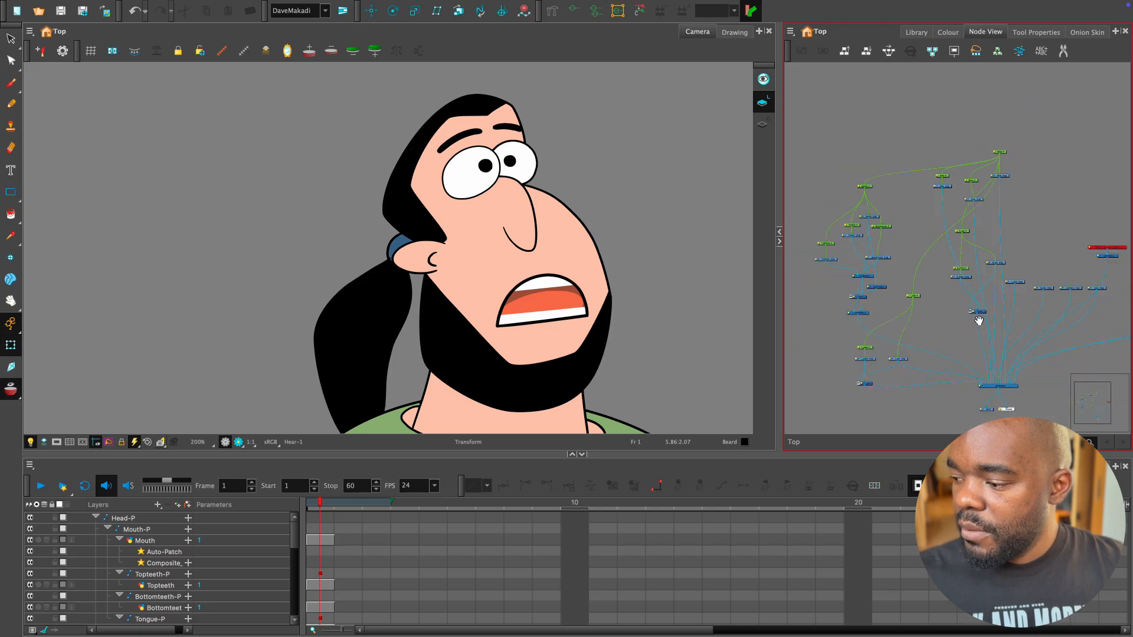
scroll(979, 320, "up", 3)
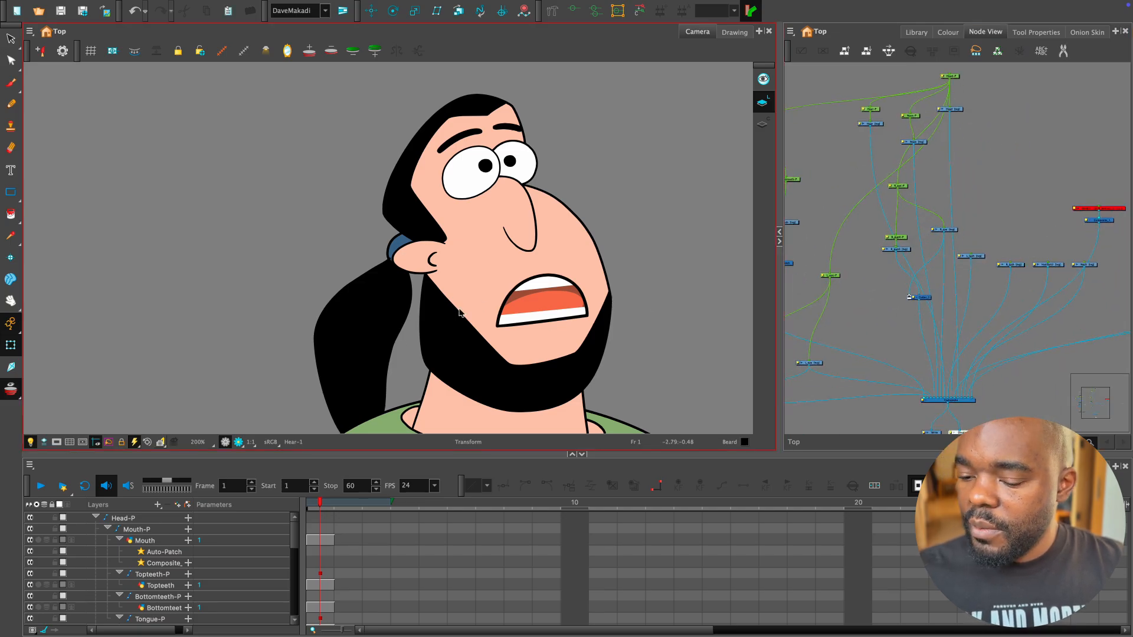
Pick the ponytail on the character and move its HairPart2 node up to the right of the Head node.
left_click(395, 318)
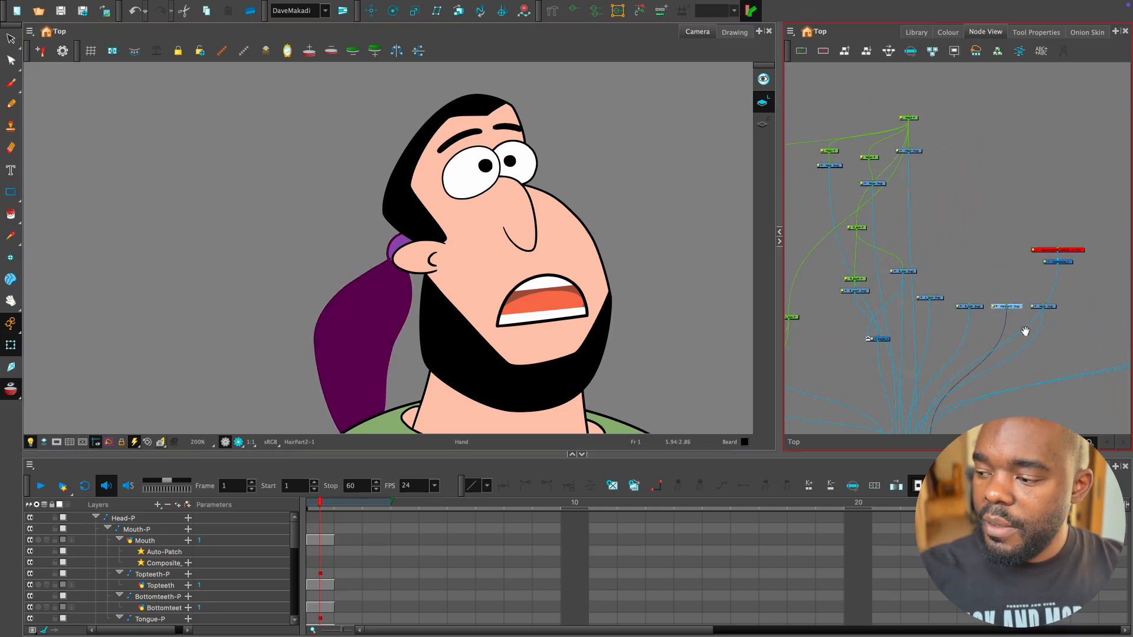
scroll(944, 191, "up", 2)
scroll(949, 291, "up", 2)
left_click_drag(946, 192, 961, 315)
left_click(961, 293)
left_click(954, 313)
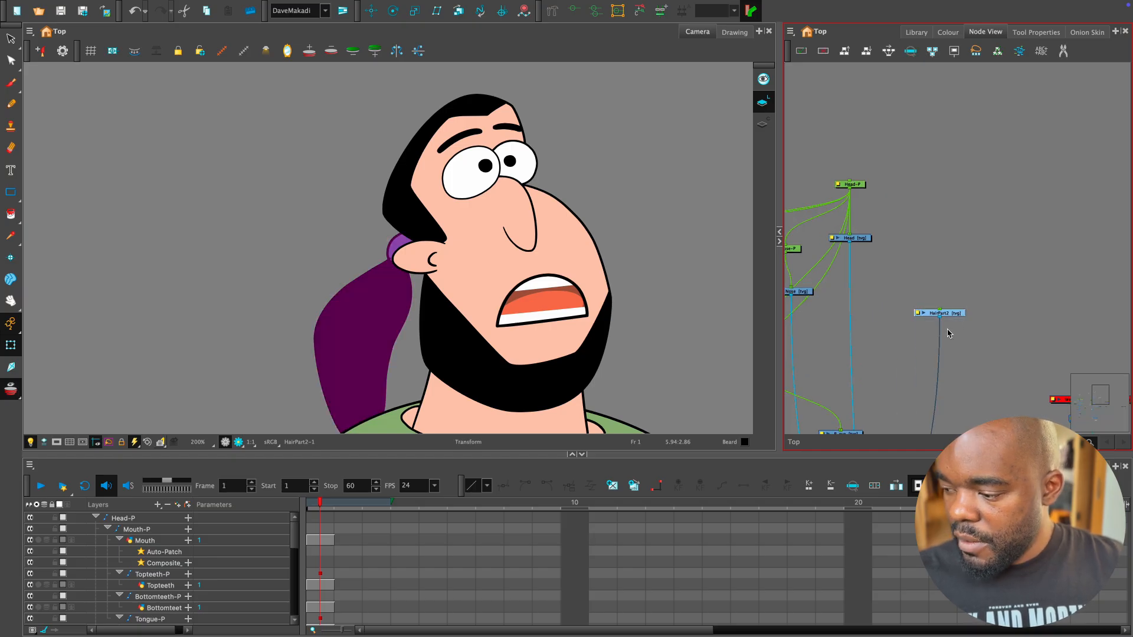
Add a parent peg above the HairPart2 drawing node and connect it under the Head-P peg.
key("ctrl+p")
left_click(954, 274)
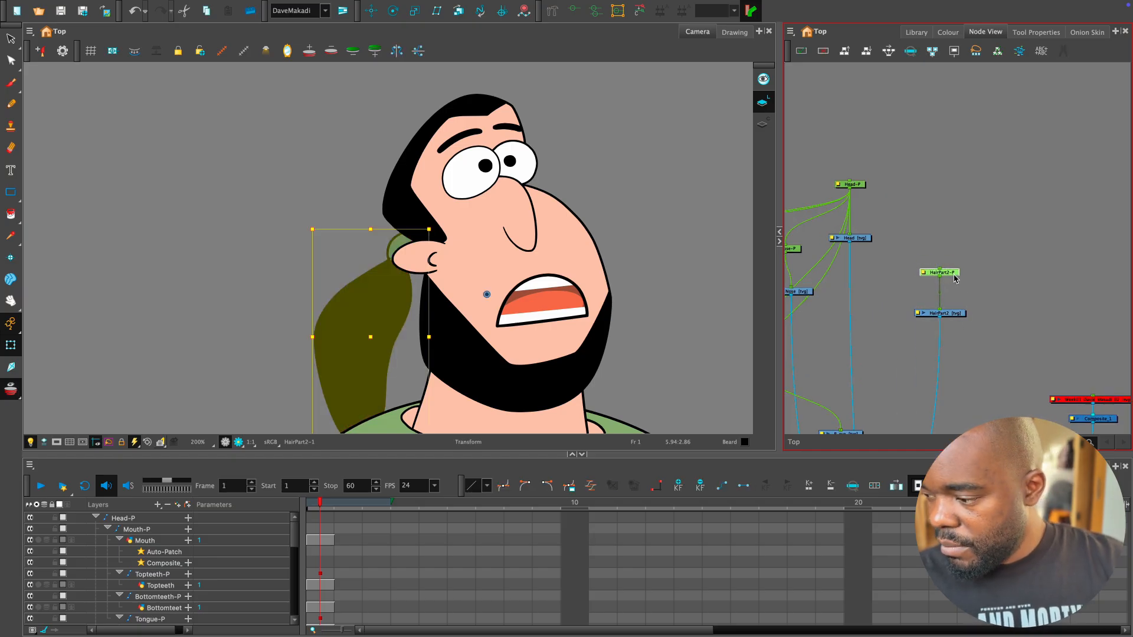
left_click(952, 318)
left_click(953, 275)
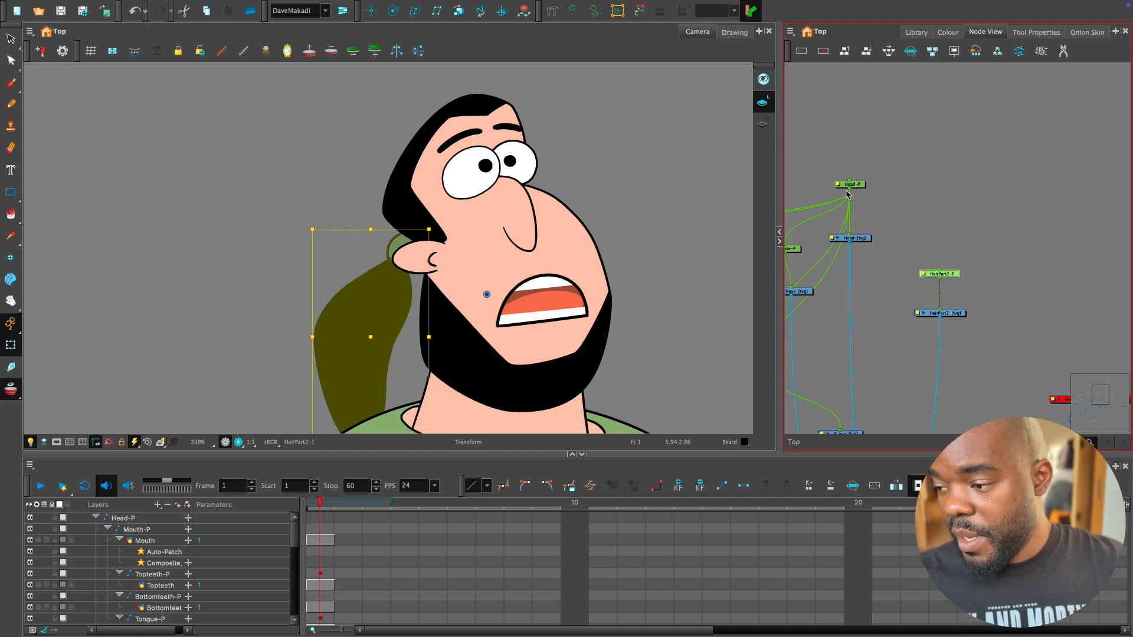
left_click_drag(849, 194, 898, 221)
left_click_drag(943, 275, 942, 272)
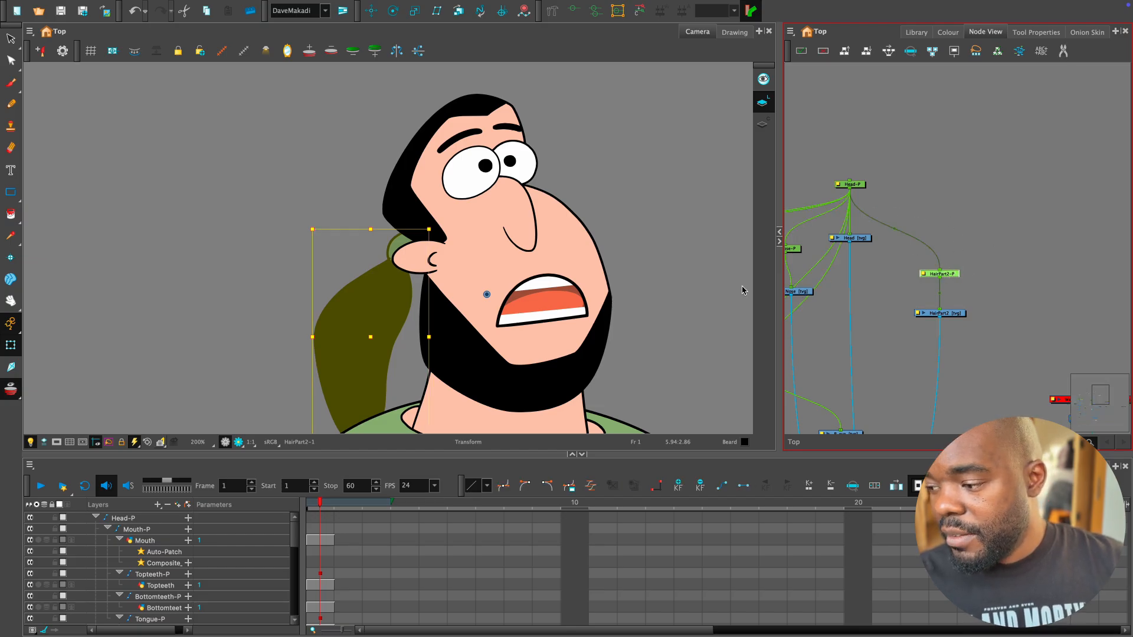
Test-rotate the head to check that the ponytail follows, and undo the rotation.
scroll(743, 290, "down", 4)
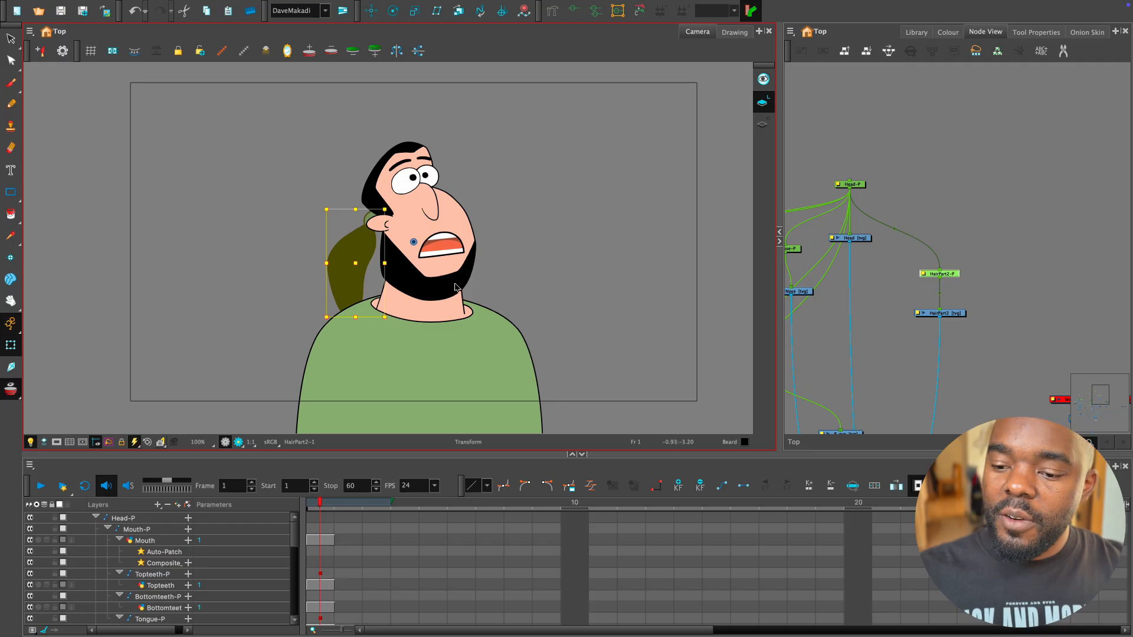
left_click(454, 288)
mouse_move(485, 322)
left_mouse_down()
mouse_move(553, 268)
mouse_move(478, 345)
mouse_move(468, 337)
mouse_move(543, 302)
left_mouse_up()
key("ctrl+z")
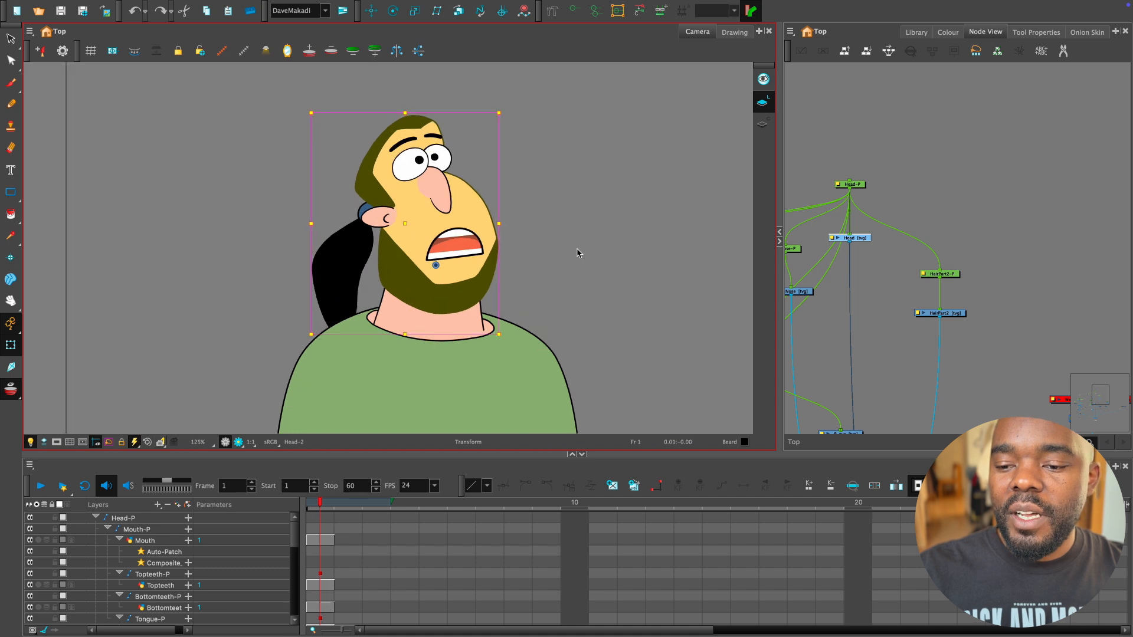
Pick the two eyebrows on the character and bring their L_lash and R_lash nodes side by side below the HairPart2 node.
scroll(577, 248, "up", 5)
left_click(513, 175)
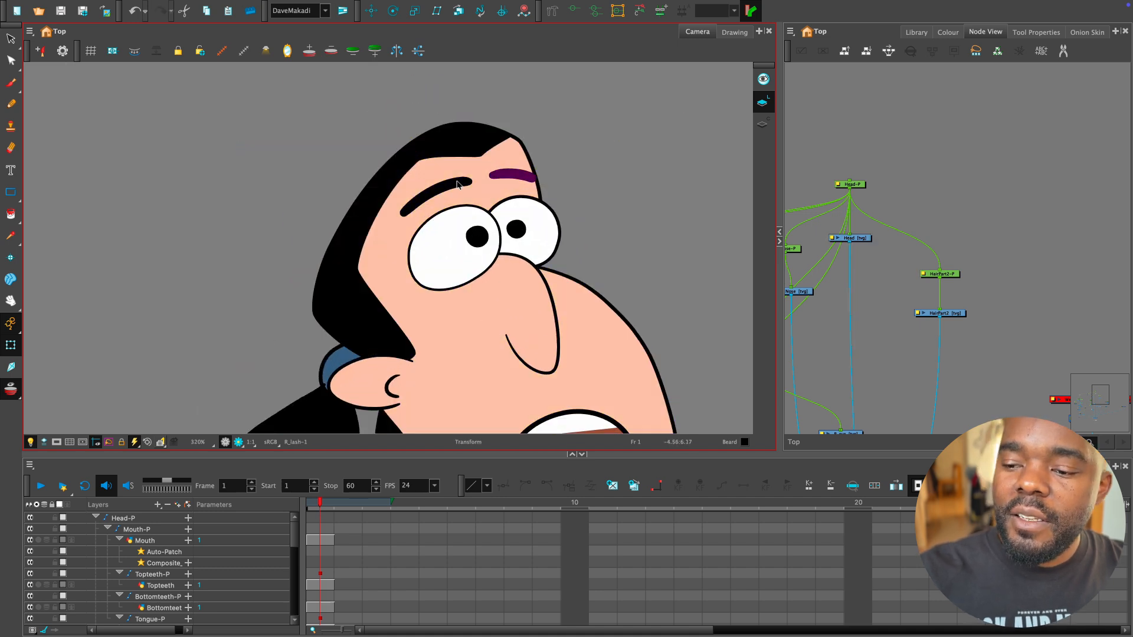
left_click(459, 185)
scroll(959, 259, "down", 3)
left_click_drag(957, 363, 1022, 222)
scroll(1002, 287, "up", 2)
scroll(1023, 223, "down", 2)
left_click_drag(987, 340, 960, 385)
scroll(985, 319, "up", 1)
left_click(509, 177)
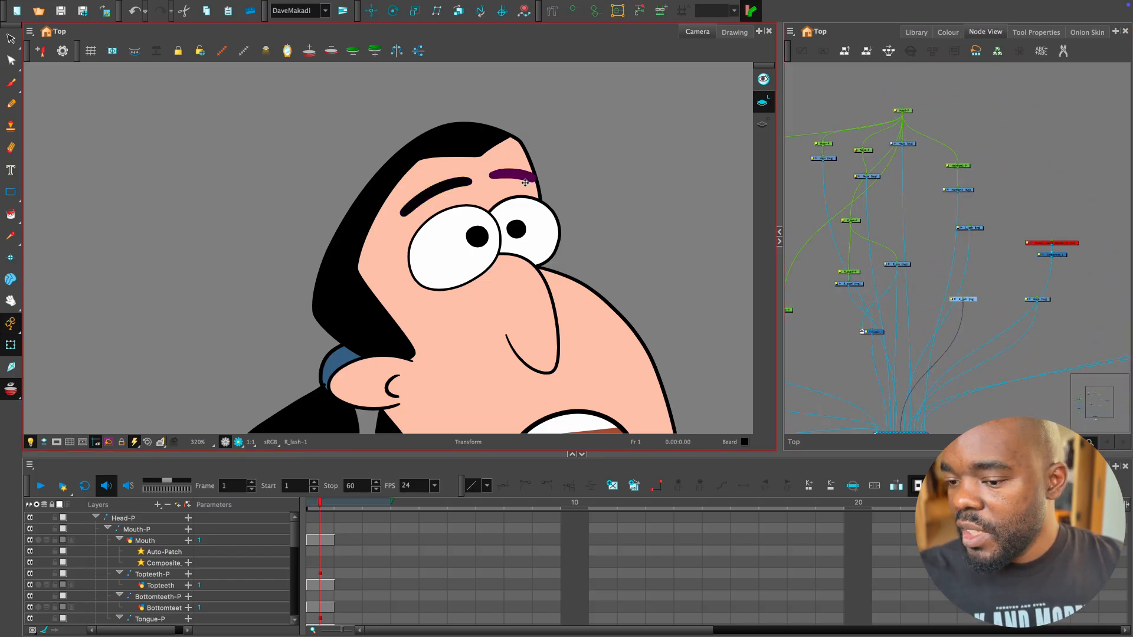
scroll(956, 290, "up", 2)
scroll(957, 290, "up", 1)
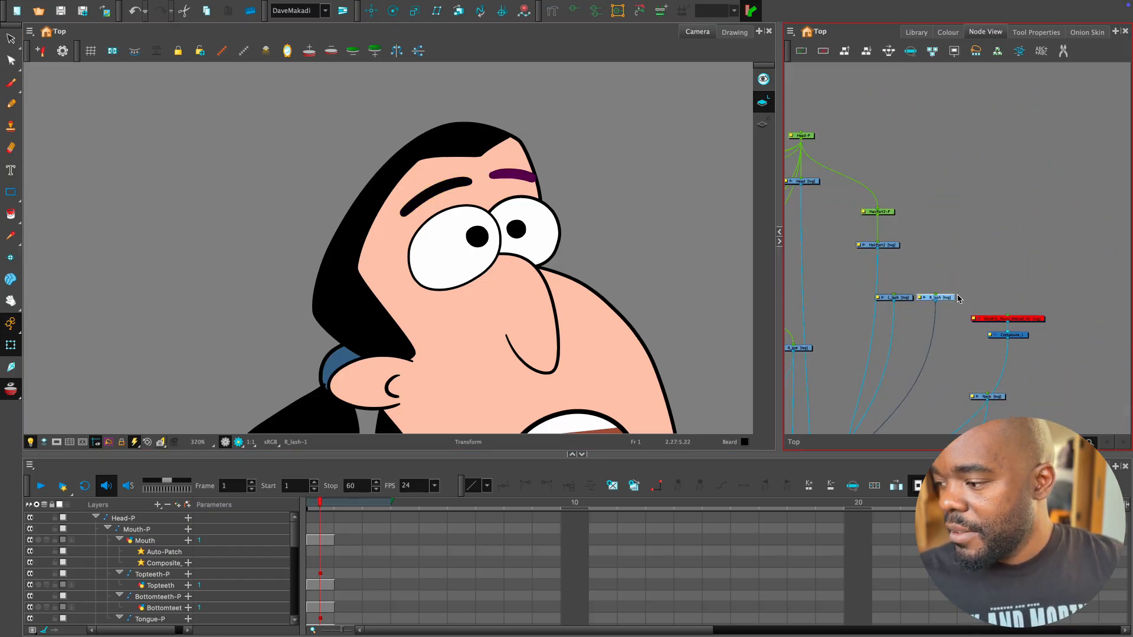
Space the R_lash node from L_lash and add a parent peg above each of the two eyebrow nodes.
left_click_drag(952, 296, 965, 296)
key("super+p")
left_click(906, 297)
key("super+p")
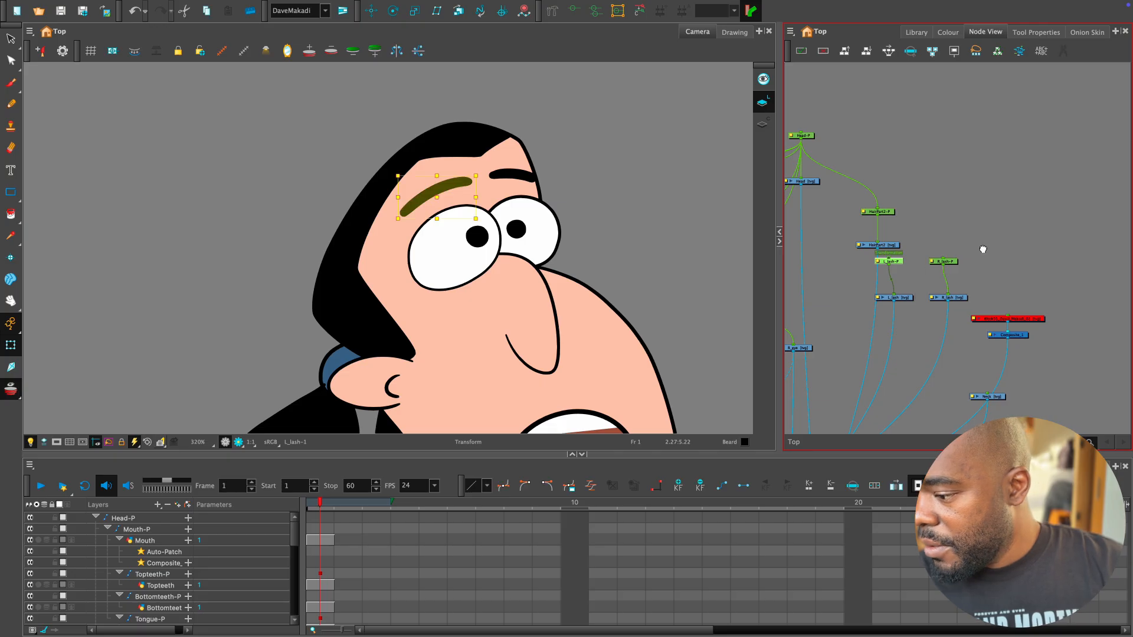
Connect the L_lash-P and R_lash-P pegs under Head-P and move each close above its drawing node.
left_click_drag(982, 247, 1030, 257)
left_click_drag(850, 152, 980, 212)
left_click_drag(945, 274, 945, 275)
left_click_drag(945, 275, 956, 289)
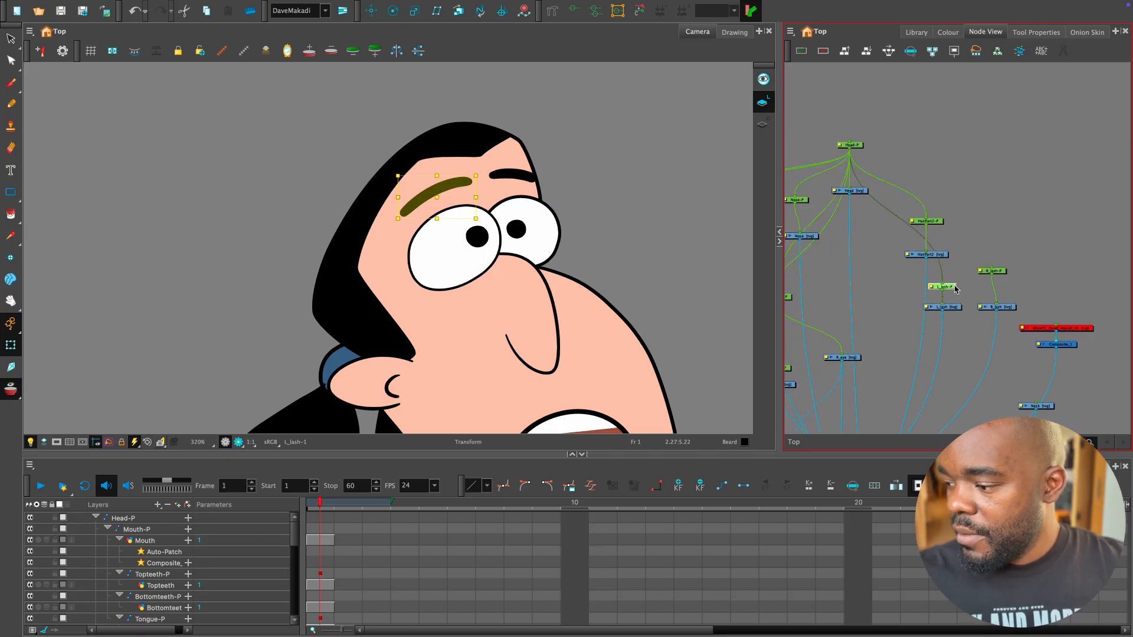
left_click_drag(853, 155, 1011, 288)
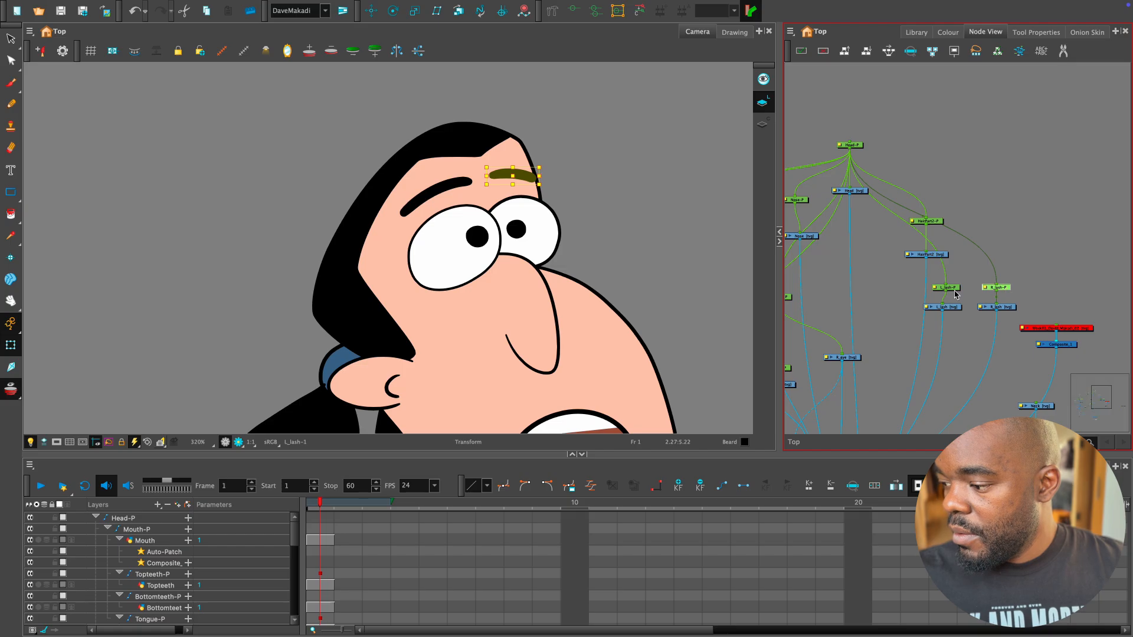
left_click(955, 290)
left_click(1006, 293)
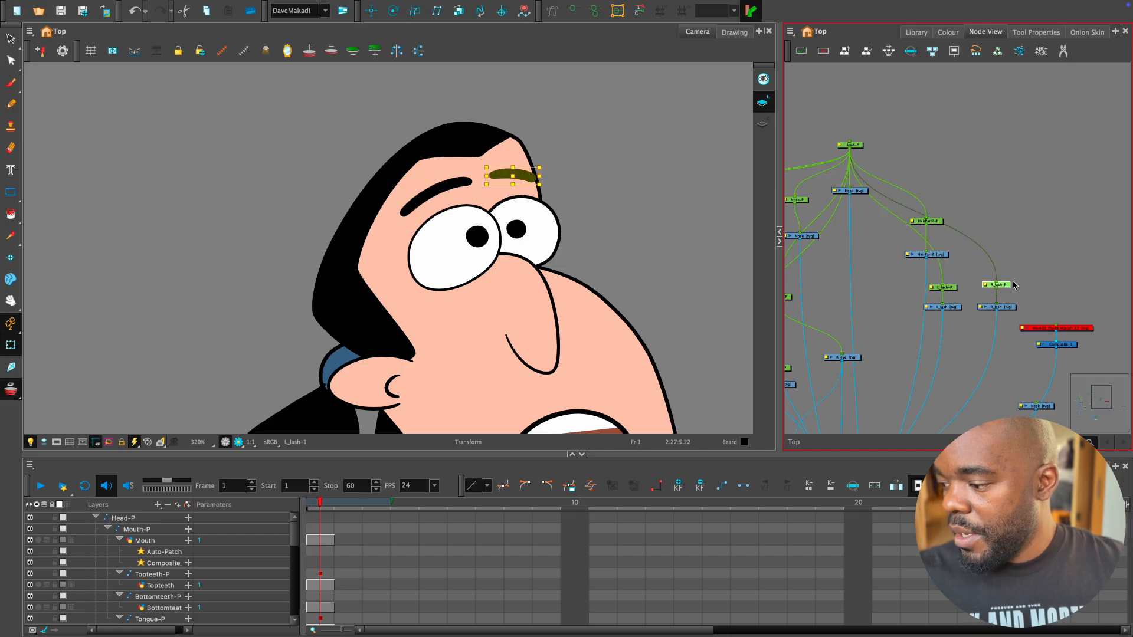
left_click(1016, 297)
Test-rotate the head to check that the eyebrows follow, undo the rotation and clear the selection.
key("2")
key("2")
left_click_drag(946, 347, 957, 266)
key("2")
key("2")
key("1")
left_click_drag(602, 356, 573, 251)
key("1")
left_click(448, 305)
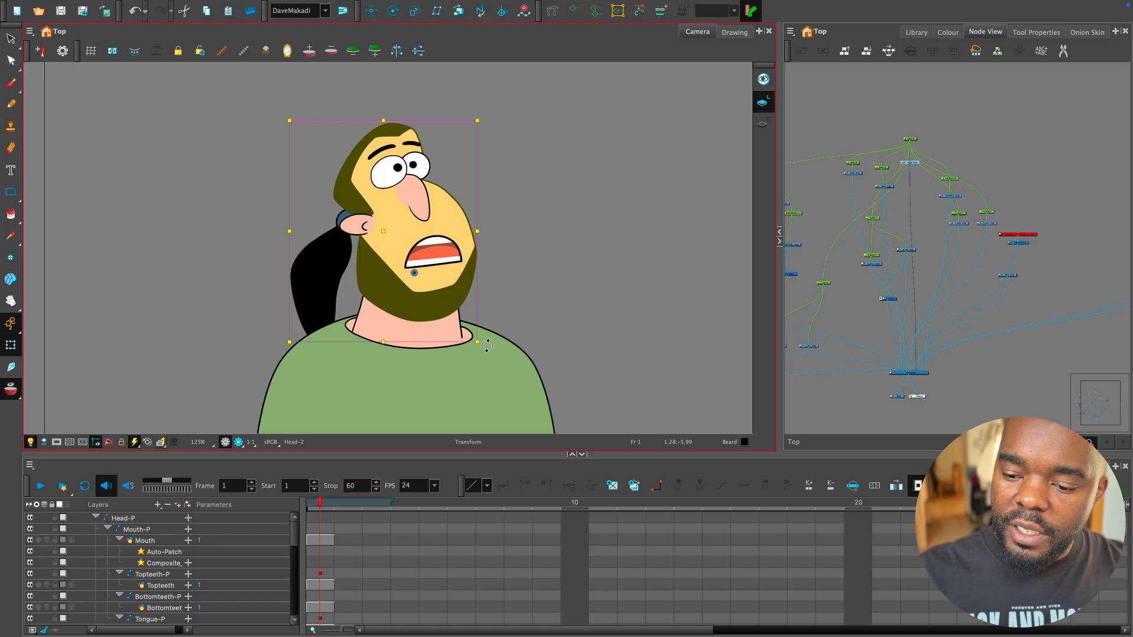
mouse_move(487, 346)
left_mouse_down()
mouse_move(422, 370)
mouse_move(499, 312)
left_mouse_up()
key("super+z")
left_click(591, 288)
key("1")
key("1")
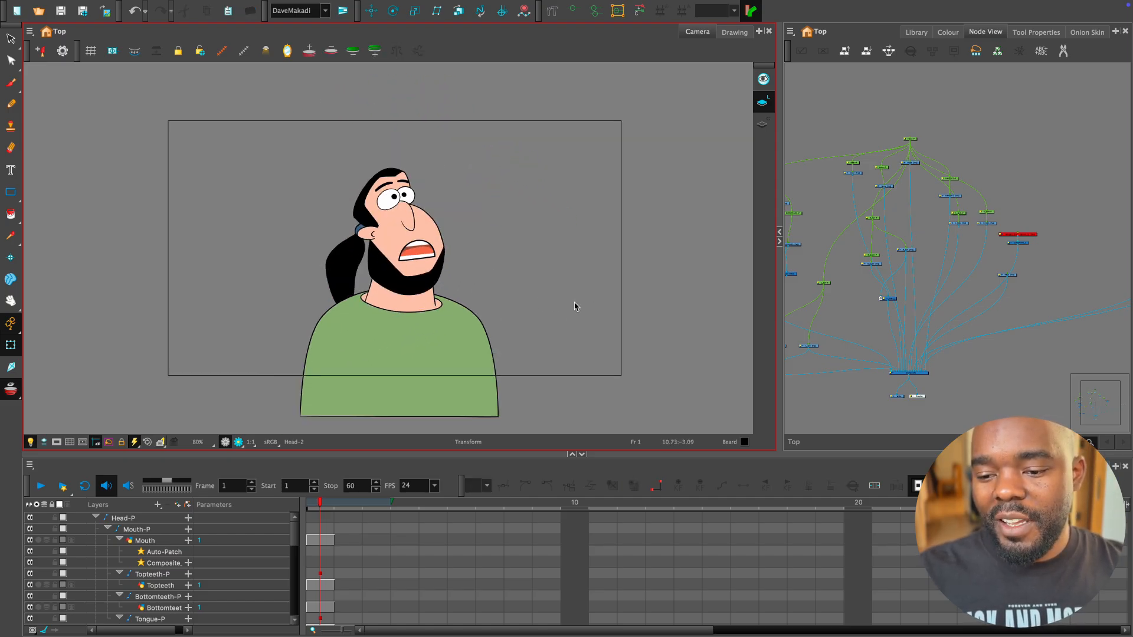
Pick the neck on the character and move its Neck node up above the Head-P peg.
key("2")
key("2")
key("2")
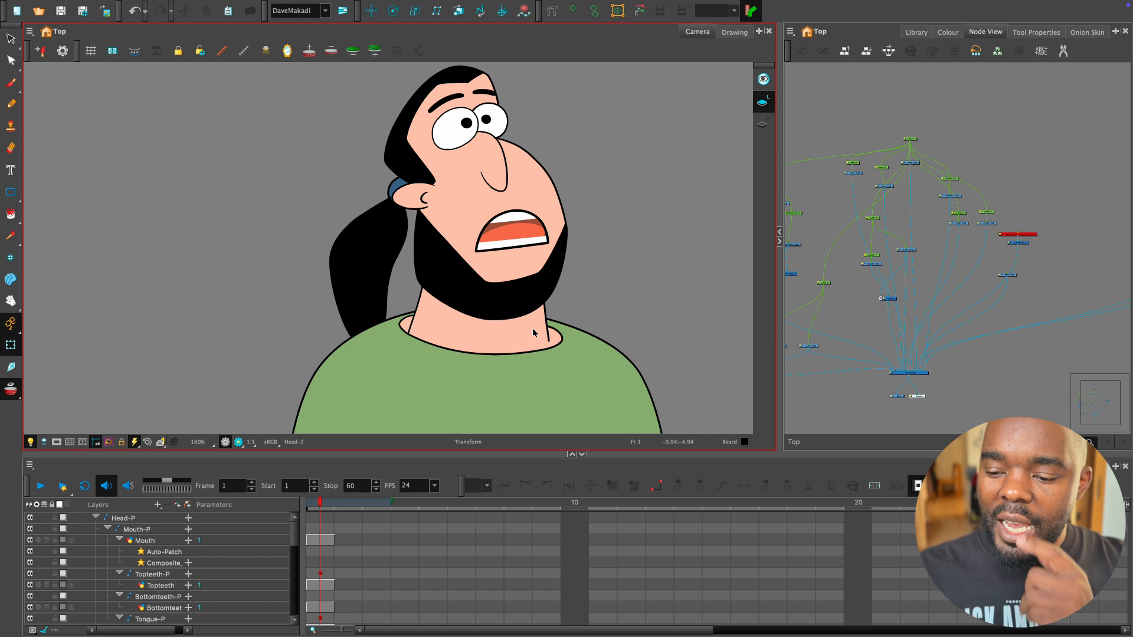
left_click(533, 333)
left_click(1032, 276)
key("2")
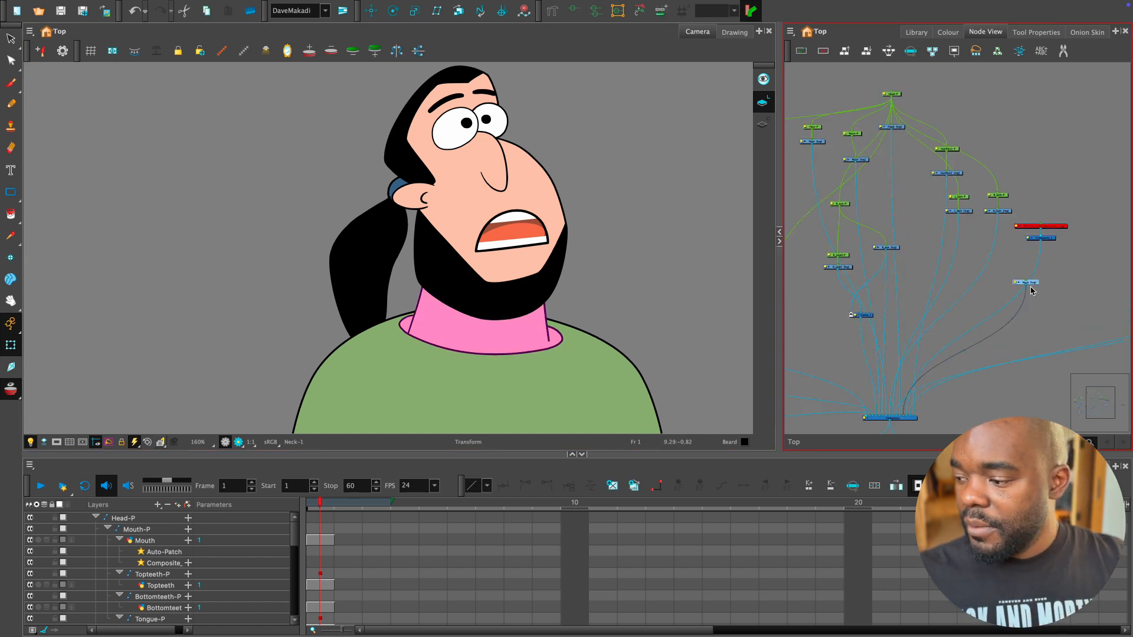
key("2")
left_click_drag(1024, 296, 1029, 125)
key("2")
left_click_drag(998, 152, 921, 163)
Reposition the Neck node closer to the Head-P peg, slightly above it on its right side.
key("1")
key("1")
key("2")
left_click(583, 319)
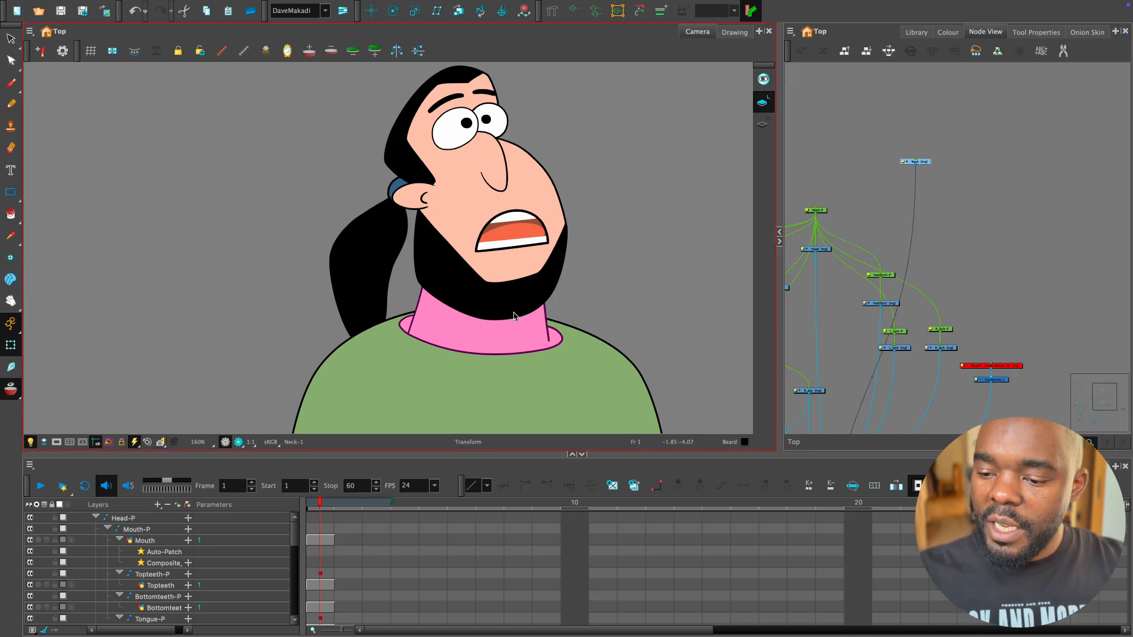
key("2")
left_click_drag(904, 195, 998, 259)
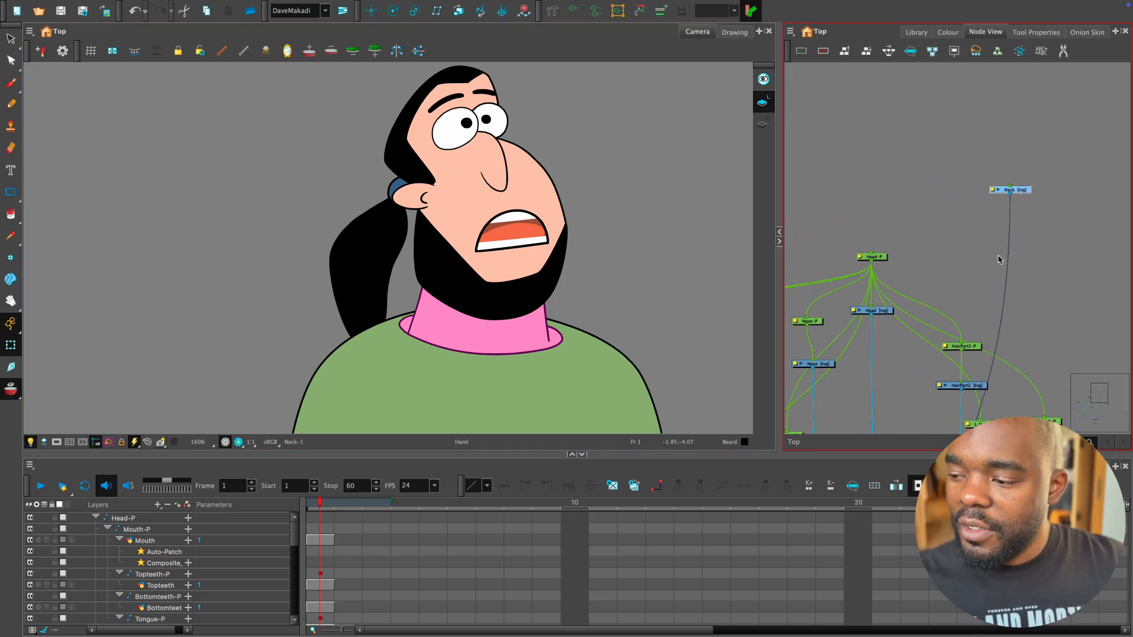
left_click_drag(1012, 189, 996, 226)
Try to change the Neck layer's embedded pivot option.
left_click(977, 234)
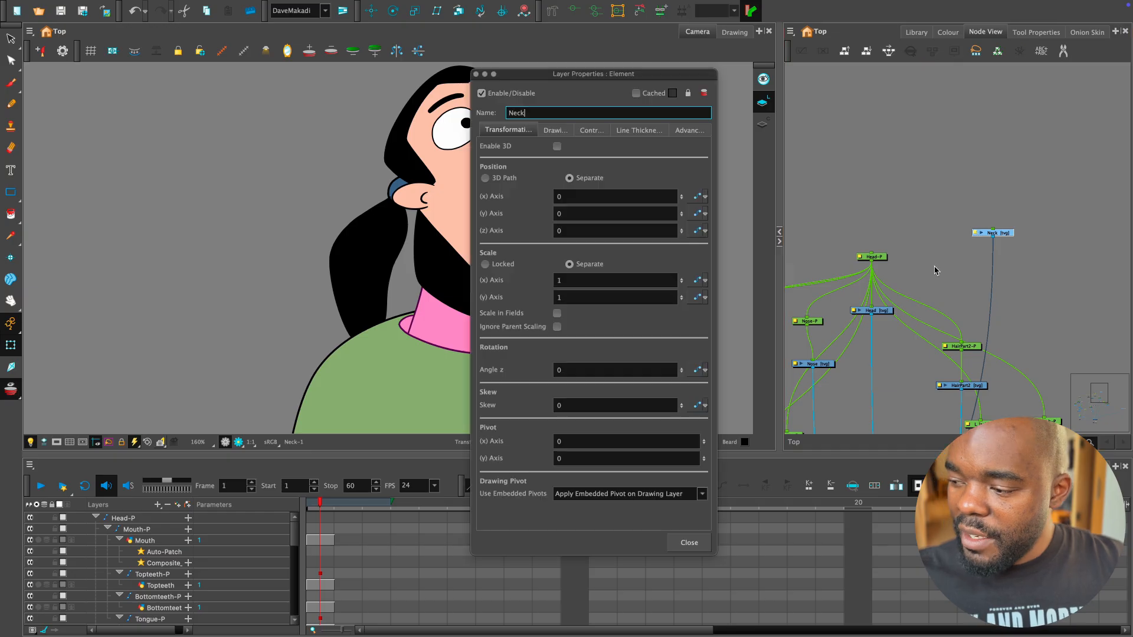
left_click(704, 494)
left_click(665, 493)
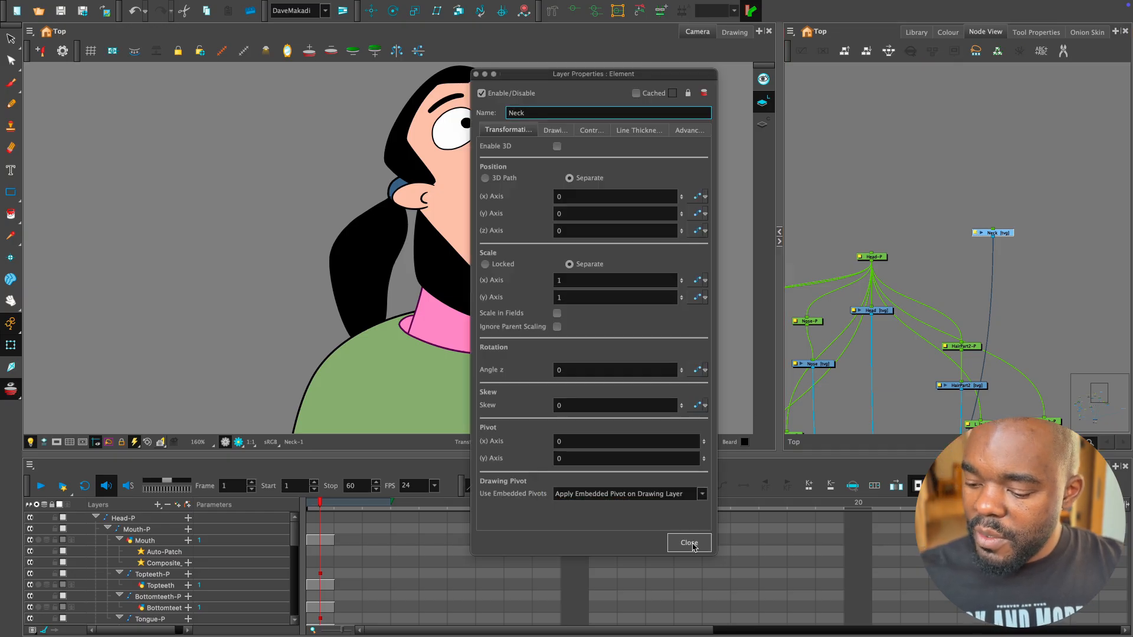
left_click(689, 542)
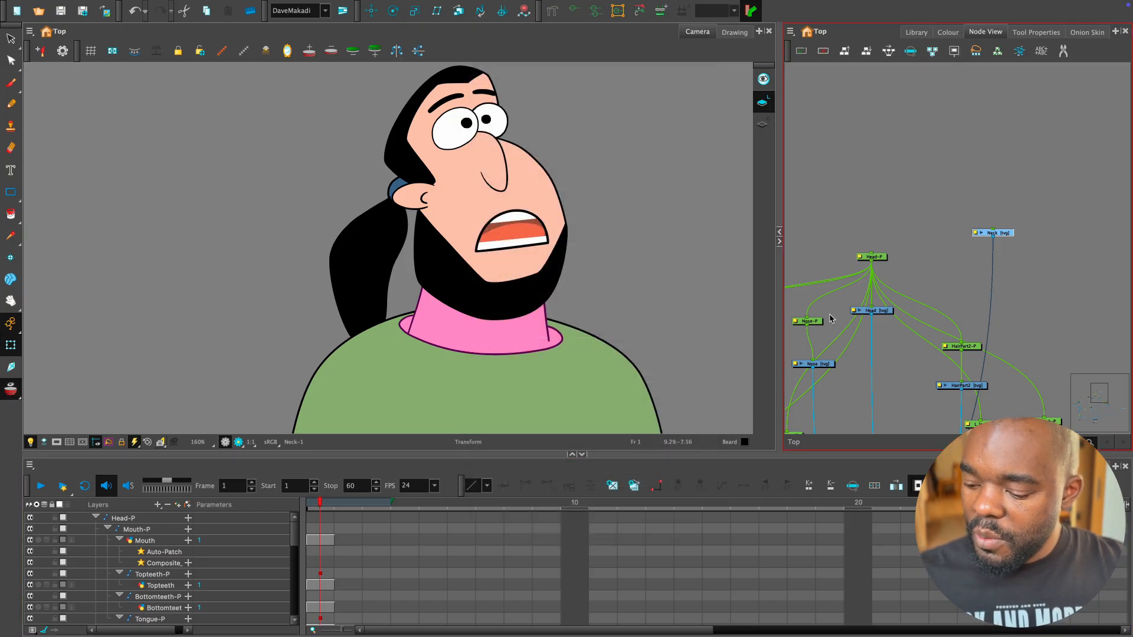
Place the Neck drawing's pivot at the base of the neck and add a parent peg above its node.
left_click(12, 258)
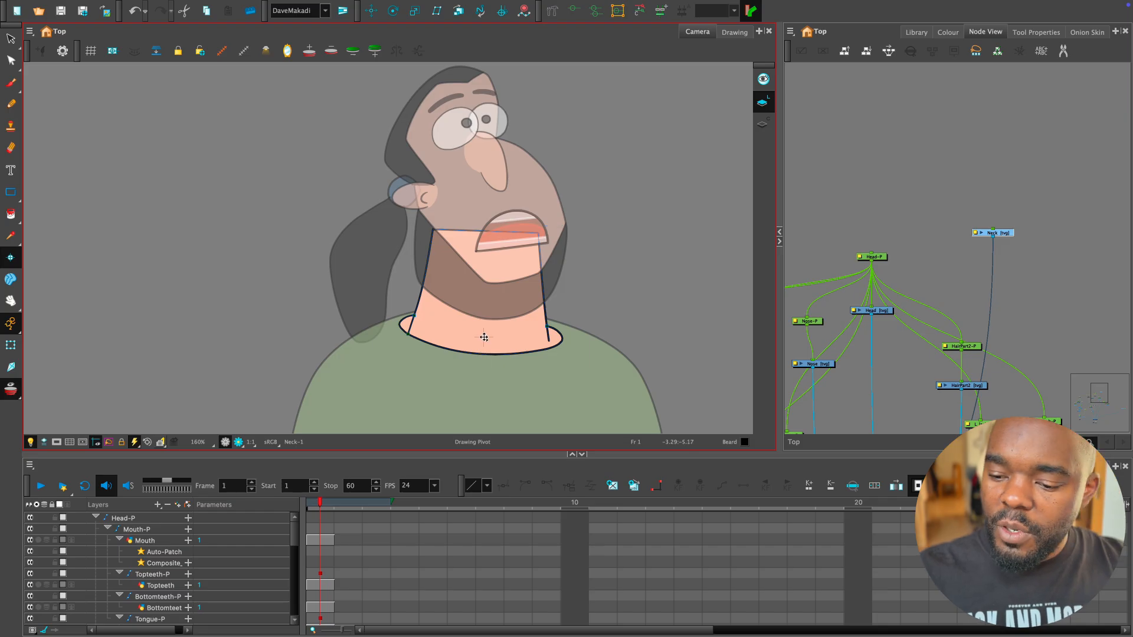
key("shift+t")
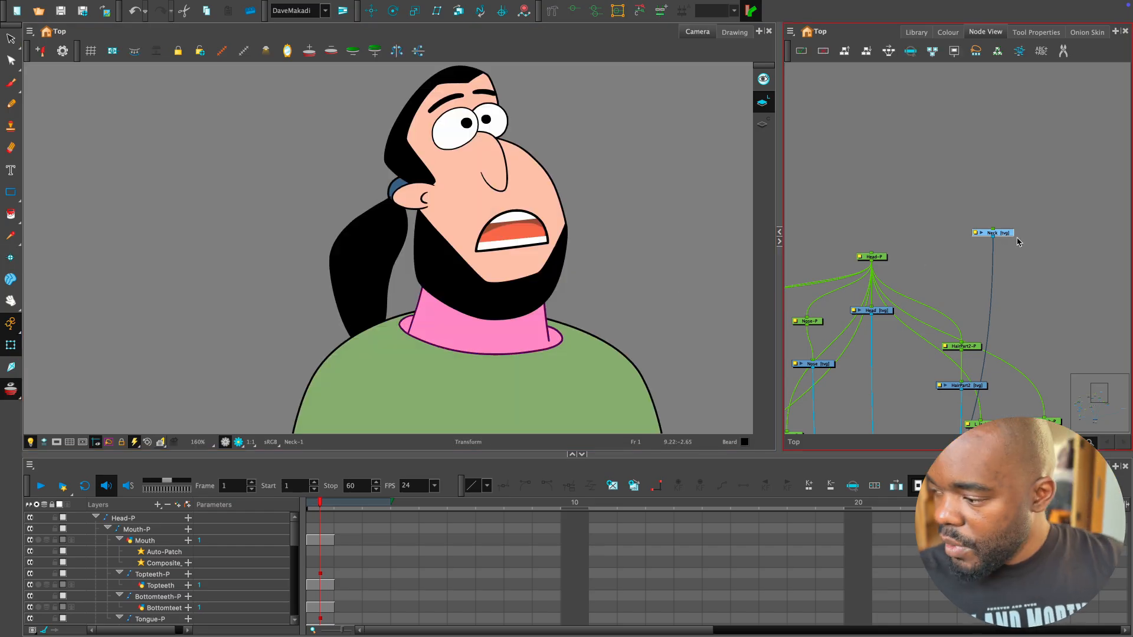
key("ctrl+p")
Raise the Head-P peg, place the Neck-P peg above it and connect Head-P under Neck-P.
left_click(927, 245)
left_click_drag(875, 257, 916, 196)
left_click_drag(991, 188, 985, 159)
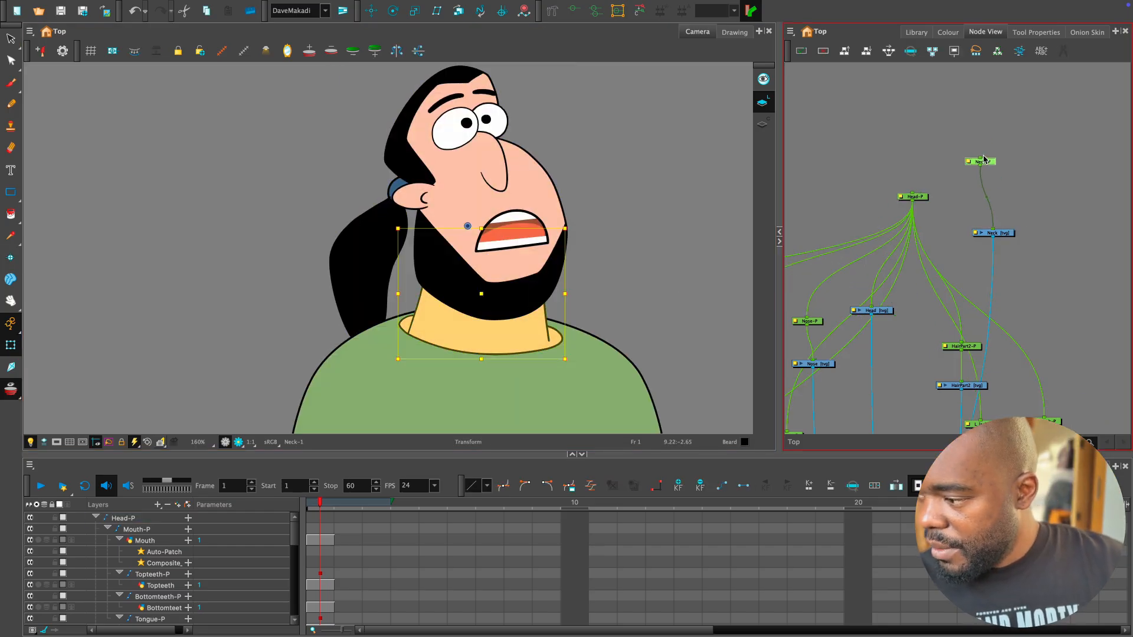
left_click_drag(929, 187, 915, 195)
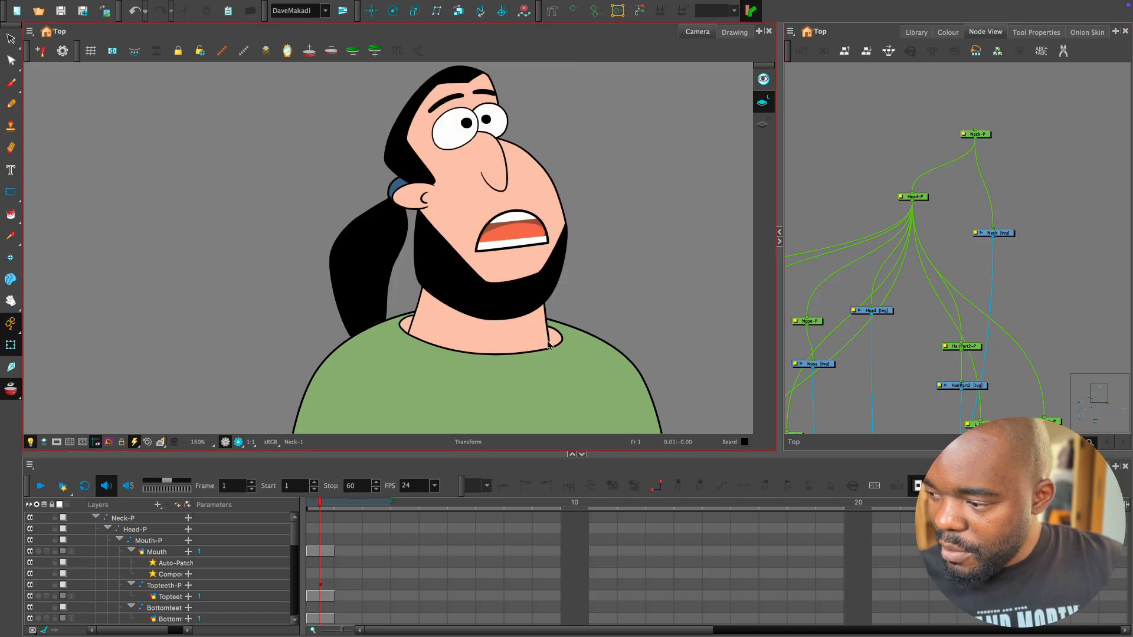
Check the neck's drawing pivot and set the Neck layer's embedded pivot option to Apply Embedded Pivot on Parent Peg.
key("shift+z")
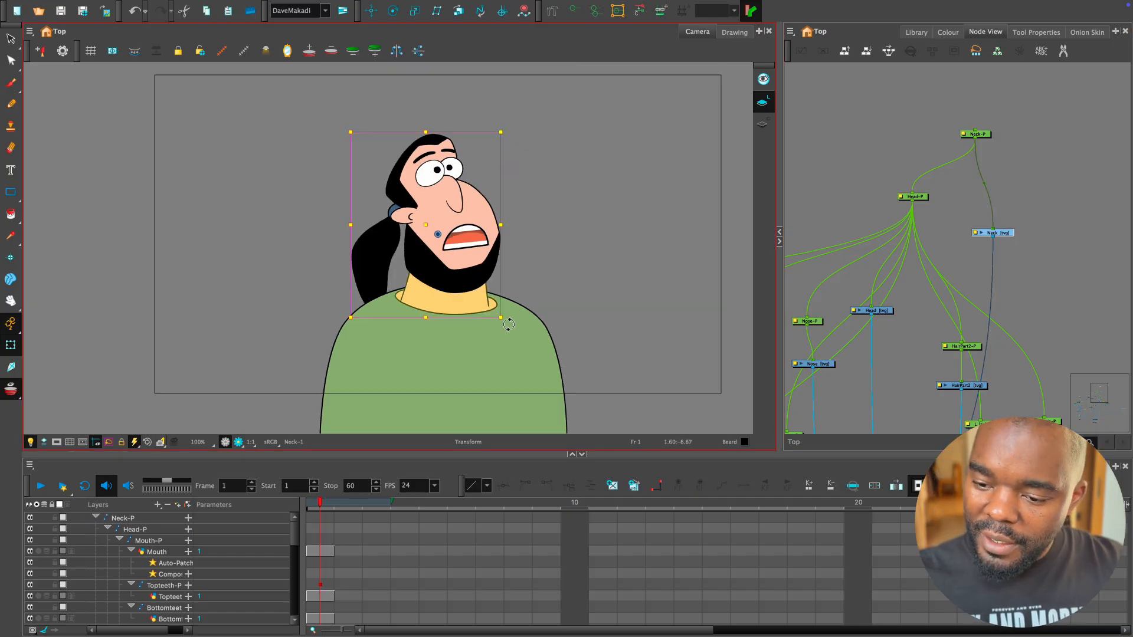
key("2")
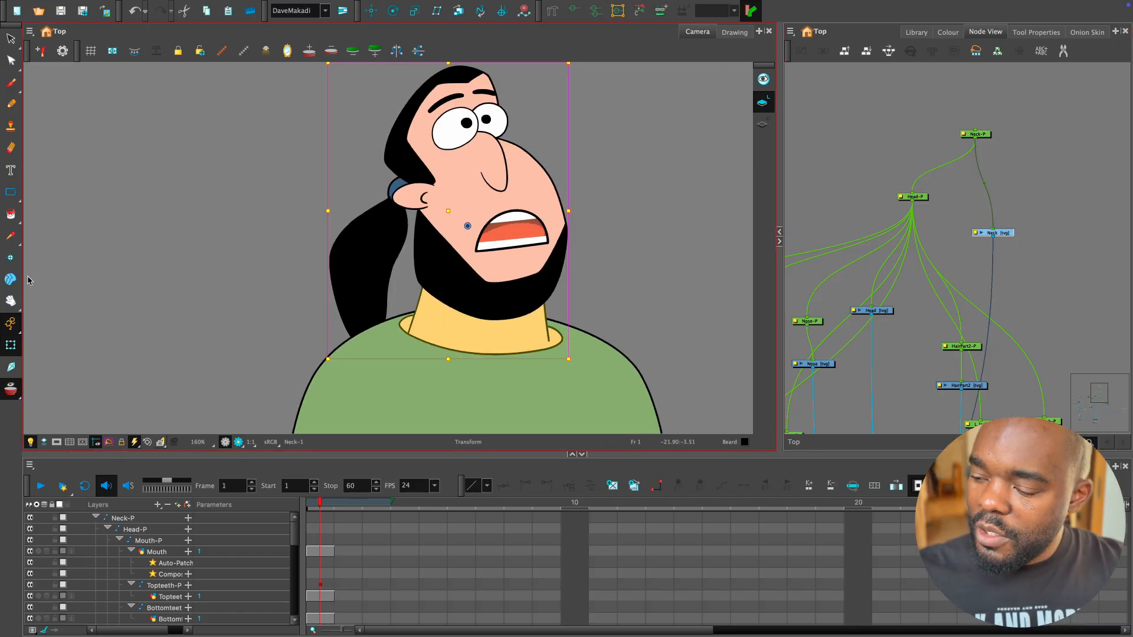
left_click(11, 258)
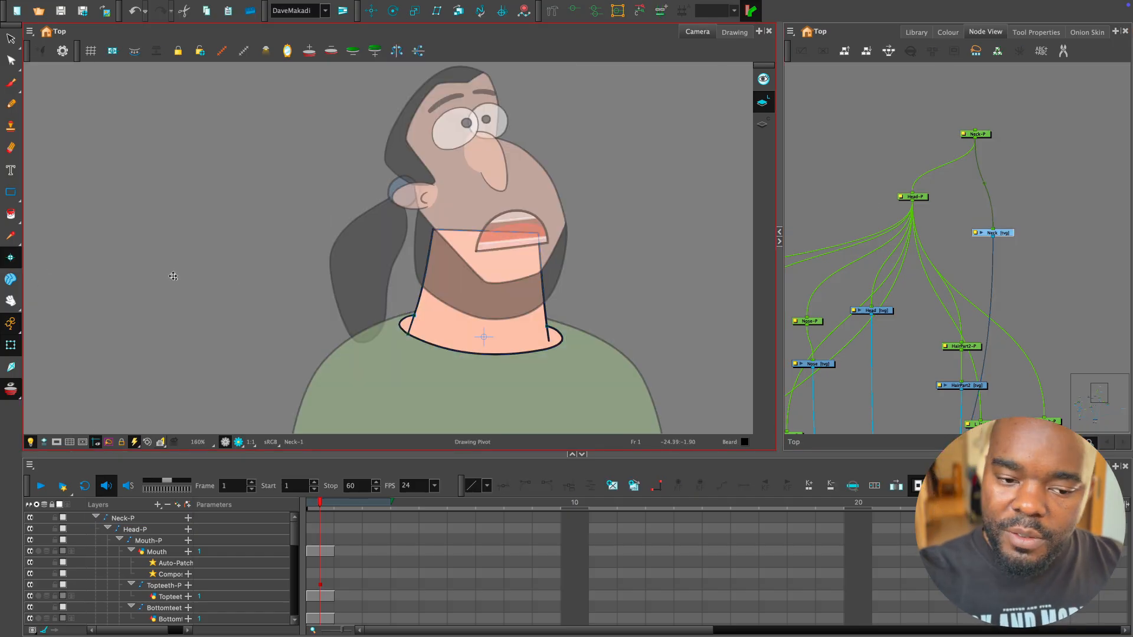
double_click(973, 235)
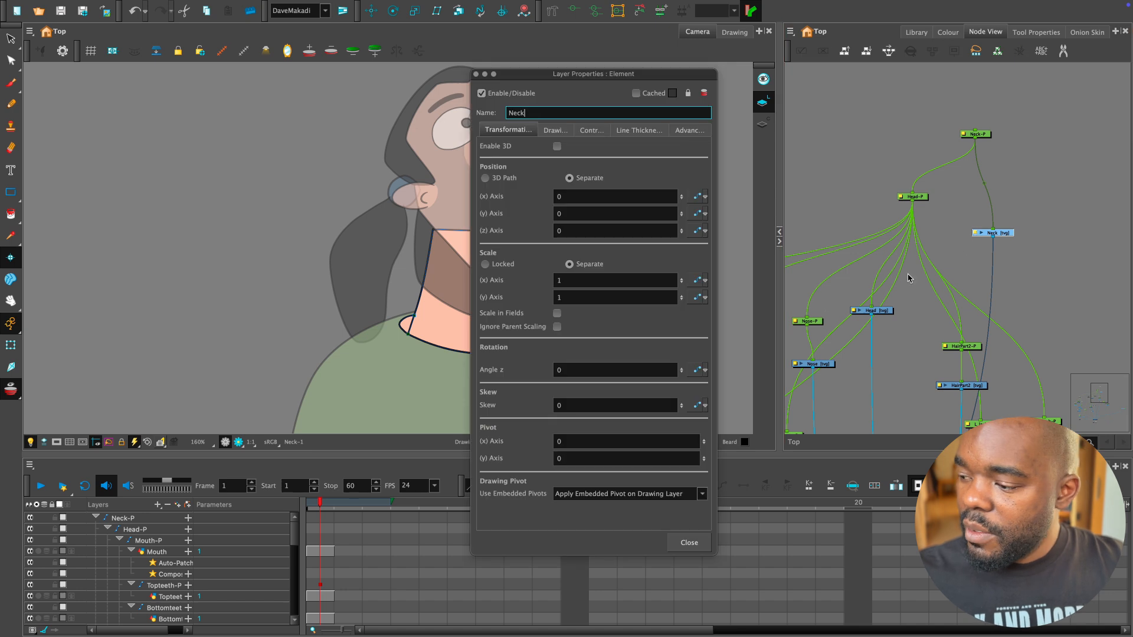
left_click(678, 494)
left_click(679, 493)
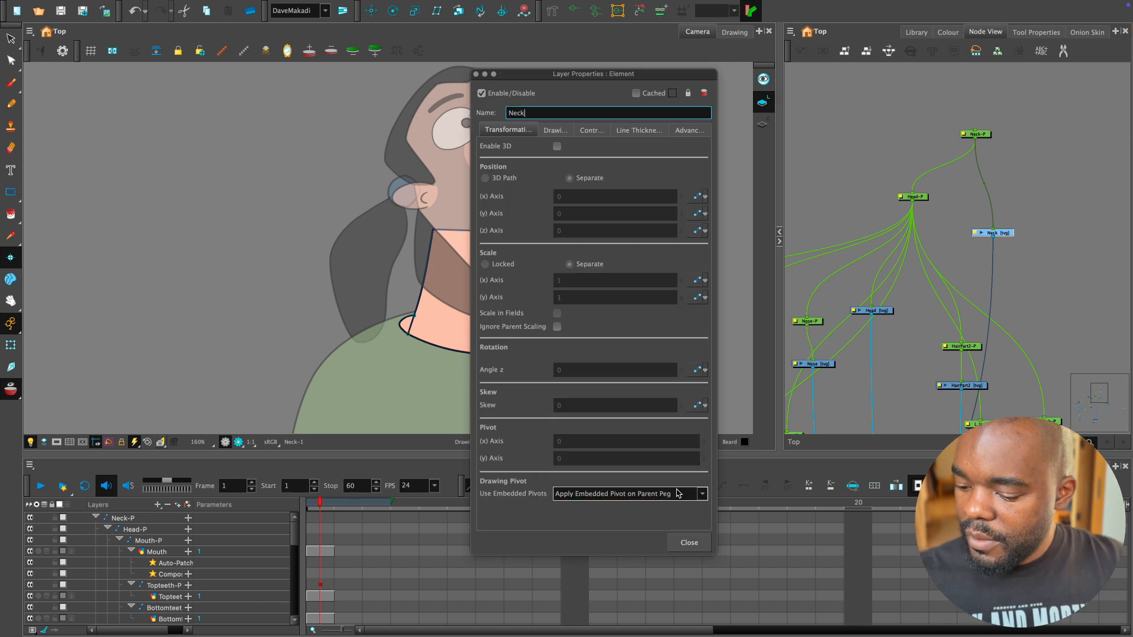
left_click(689, 542)
Test-rotate the neck peg to check that the whole head turns around the base of the neck.
key("shift+t")
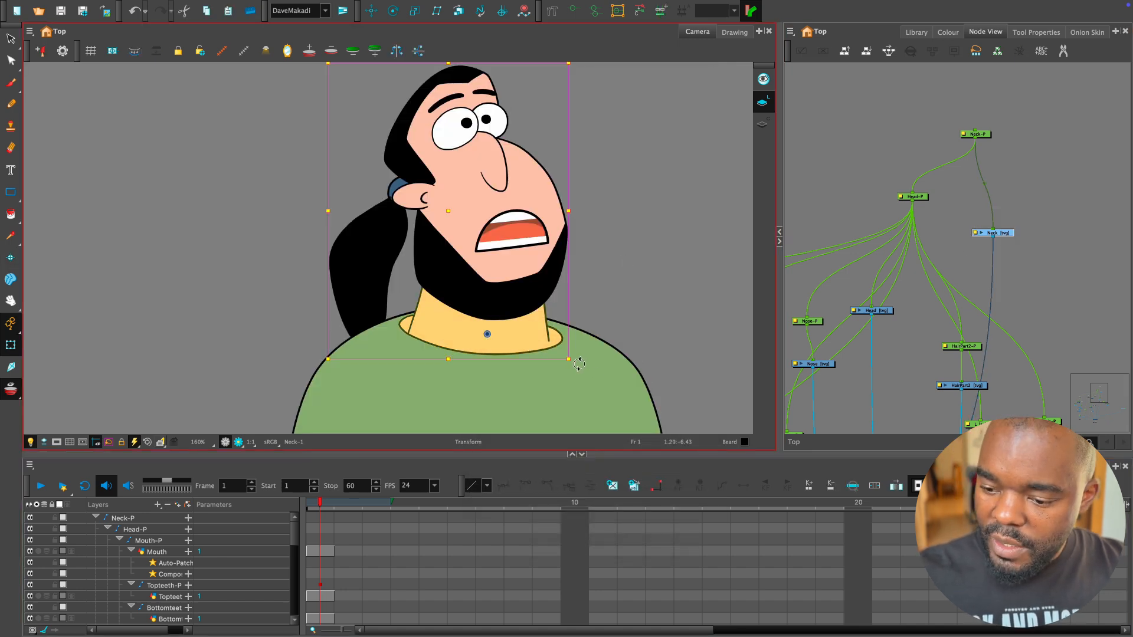
left_click_drag(576, 361, 590, 357)
scroll(590, 361, "down", 2)
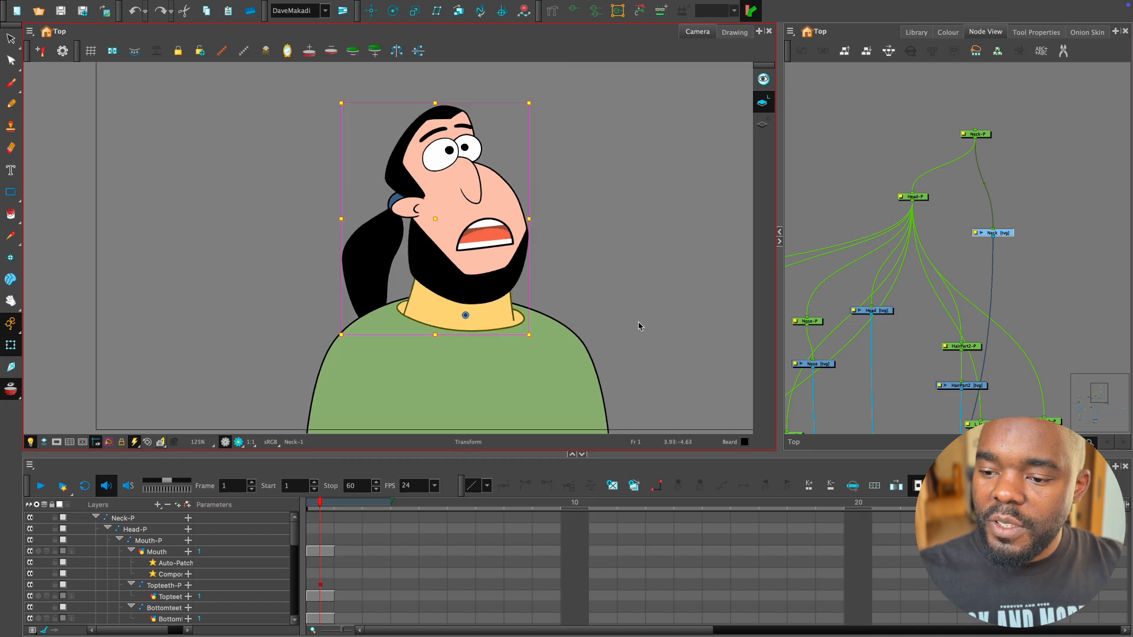
scroll(639, 308, "up", 1)
Locate the Torso drawing's node and move it up to just above the Neck-P peg in the node network.
left_click(570, 333)
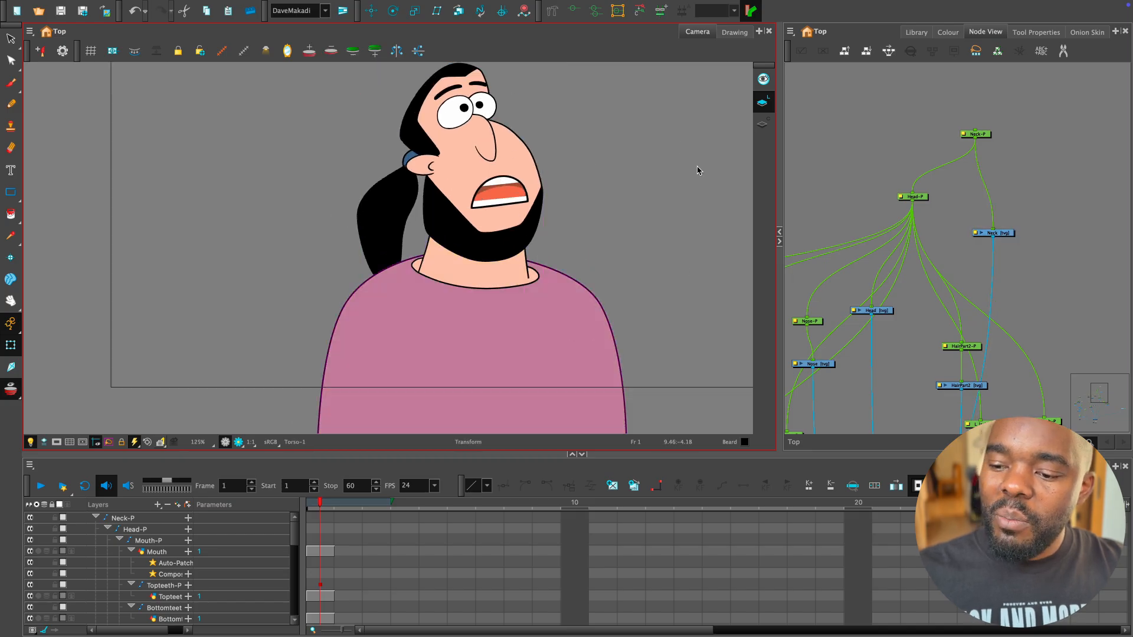
scroll(968, 295, "down", 3)
left_click_drag(990, 379, 922, 332)
left_click_drag(1014, 296, 1006, 271)
left_click(1031, 294)
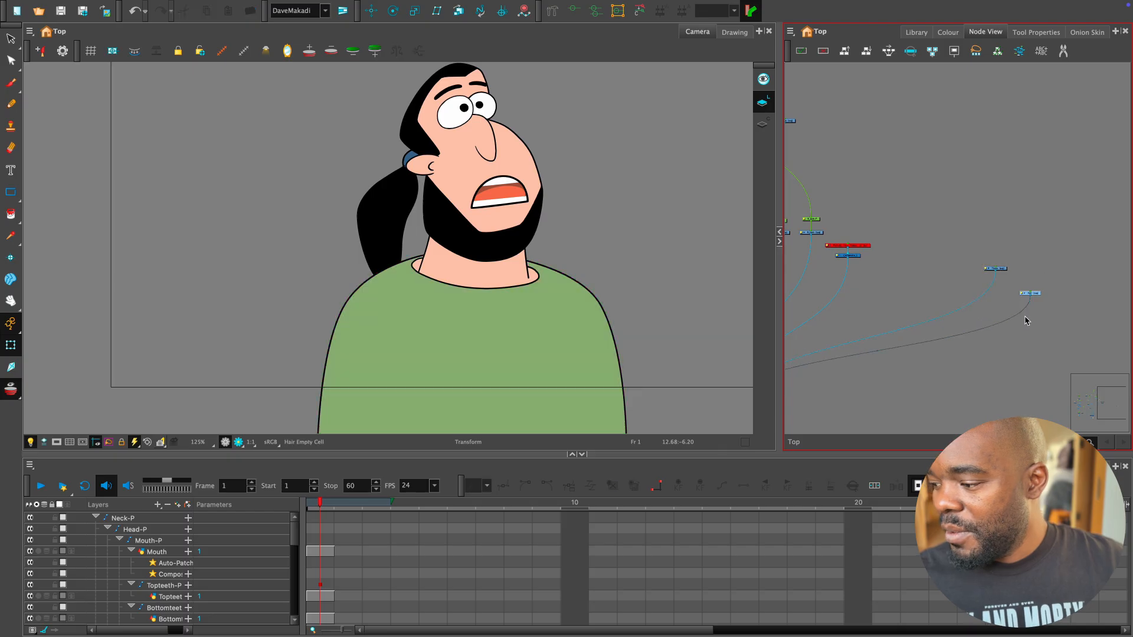
left_click_drag(1029, 311, 1035, 299)
key("d")
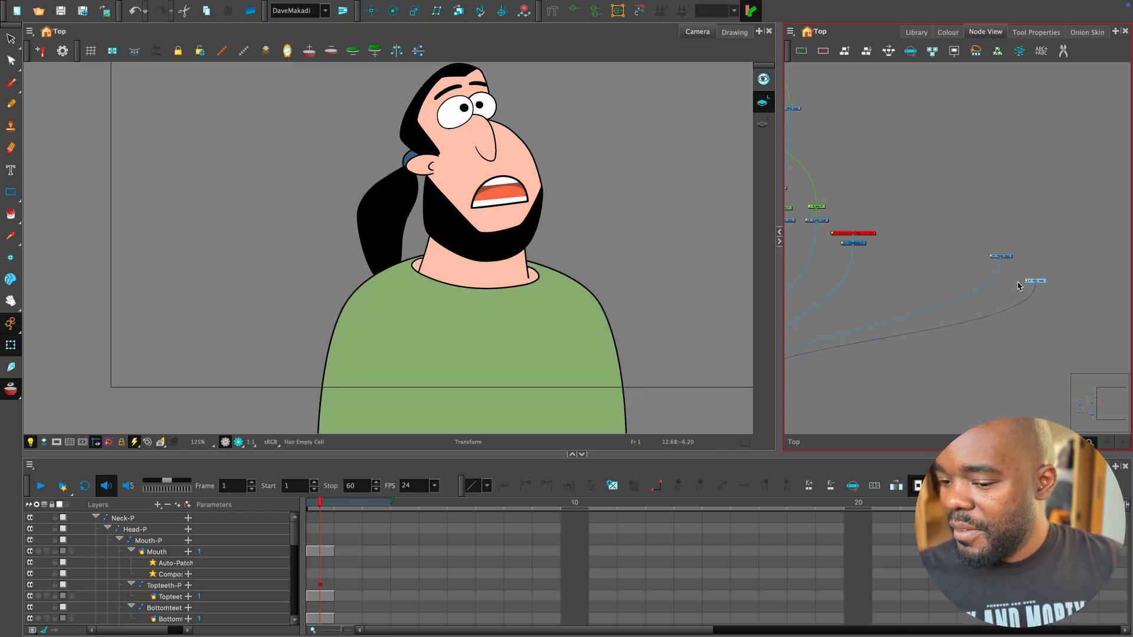
left_click_drag(1008, 258, 1005, 329)
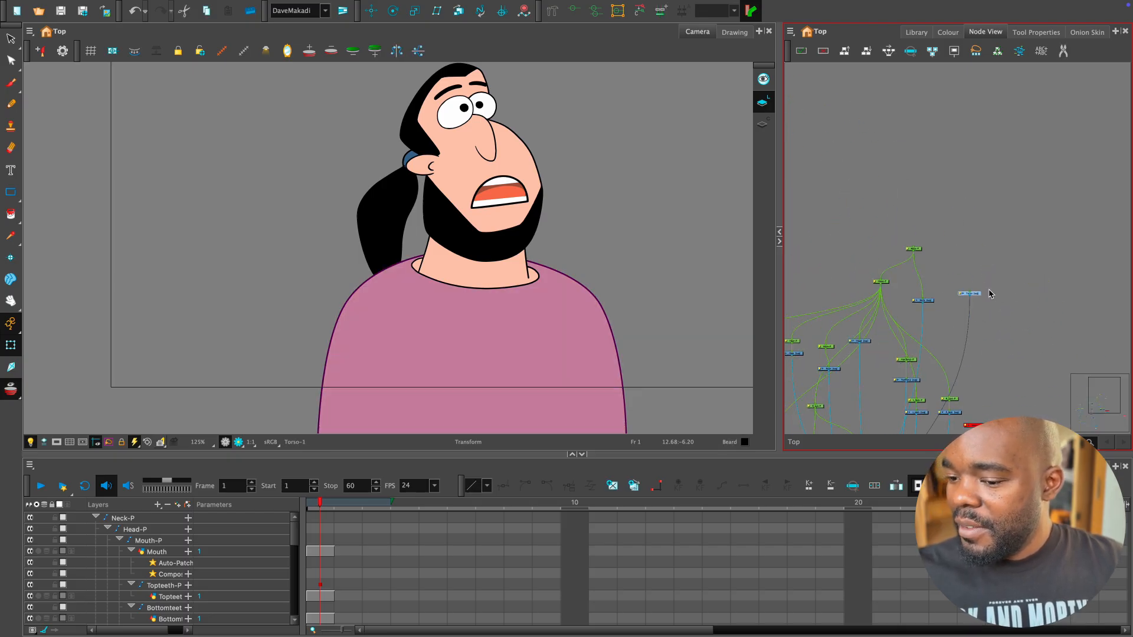
left_click_drag(975, 291, 947, 225)
scroll(966, 238, "up", 4)
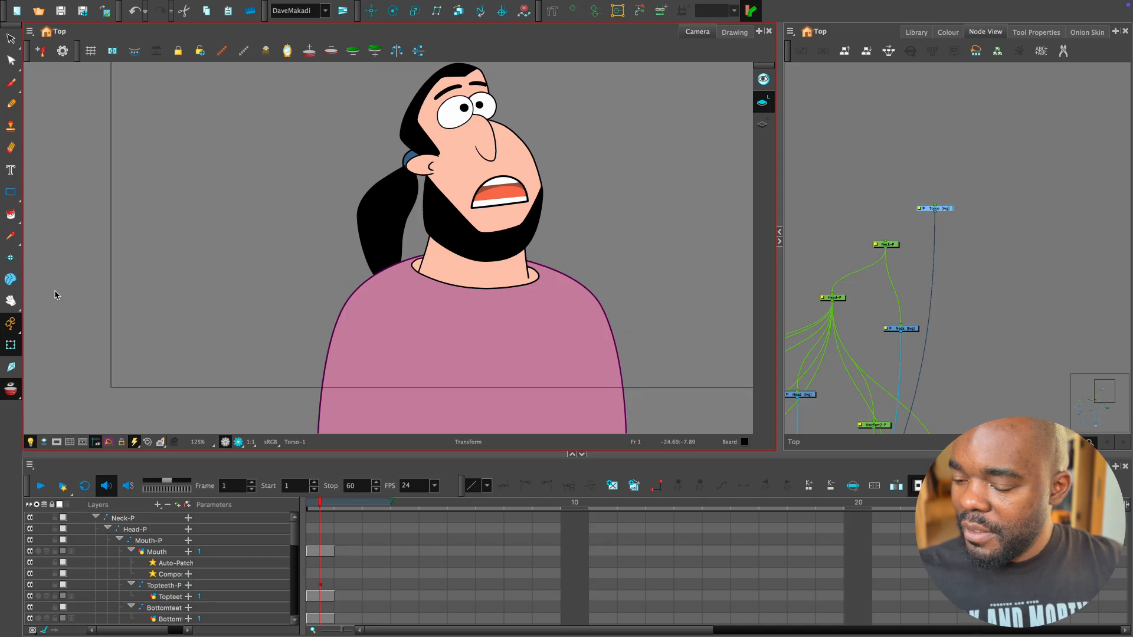
Check the torso's drawing pivot and keep the Torso layer's embedded pivot option at Apply Embedded Pivot on Parent Peg.
left_click(11, 257)
left_click(919, 213)
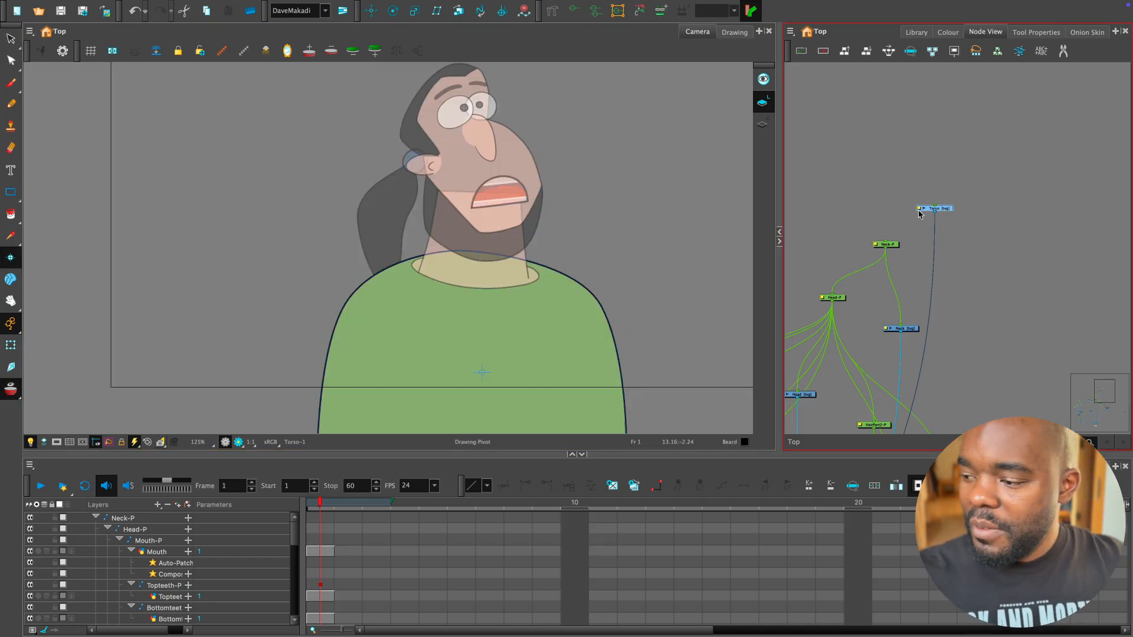
double_click(919, 213)
left_click(679, 494)
left_click(679, 487)
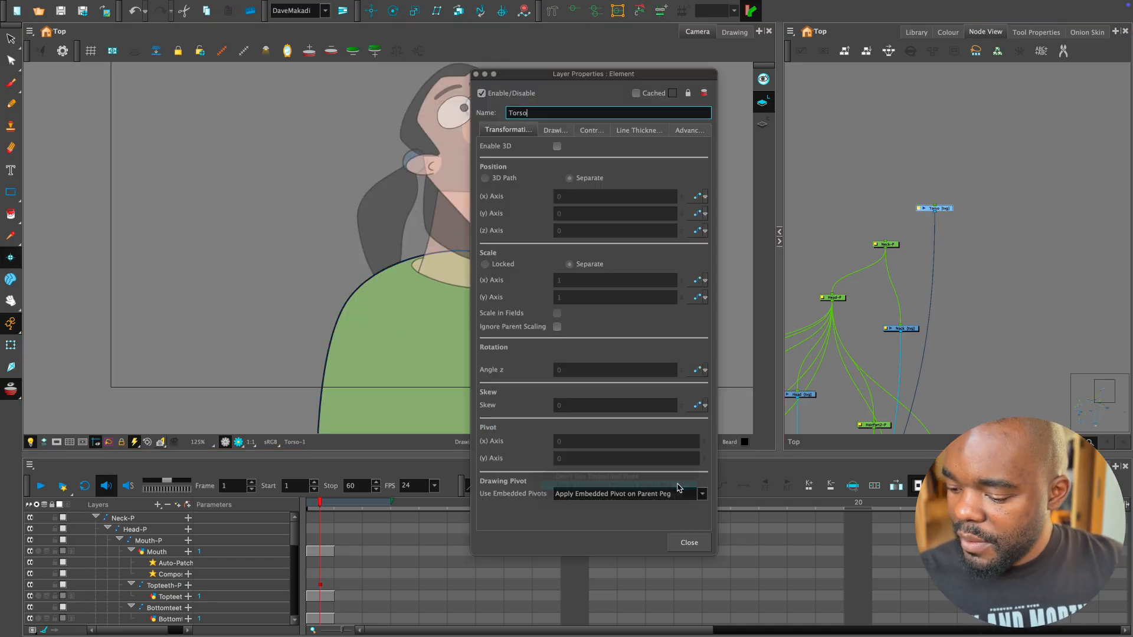
left_click(702, 495)
left_click(692, 495)
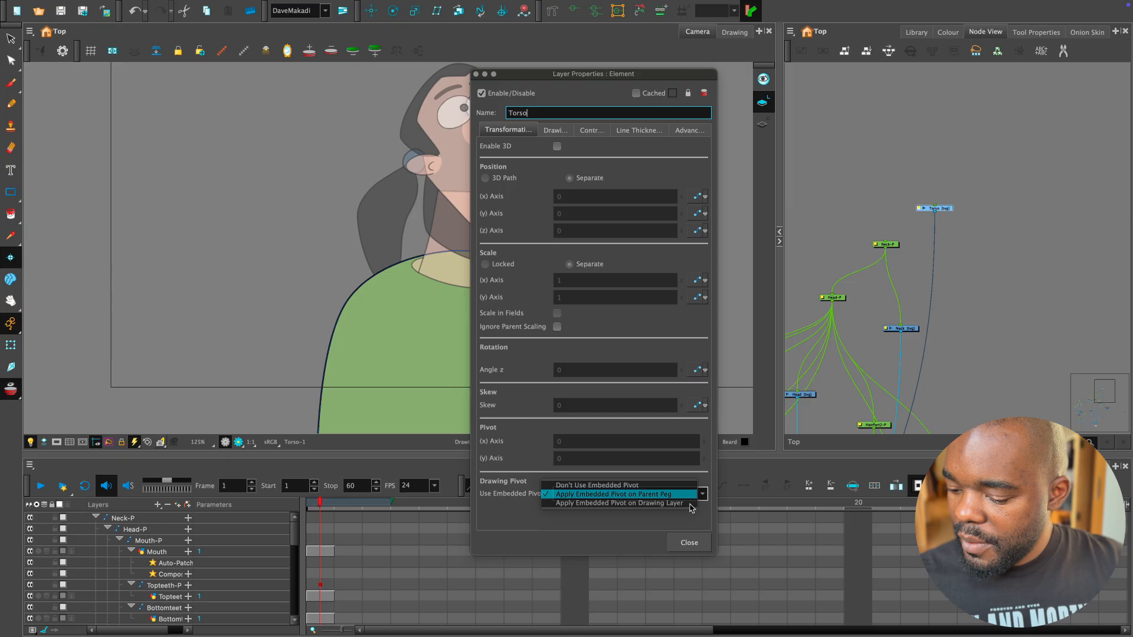
left_click(692, 541)
Add a parent peg above the Torso node and connect the Neck-P peg under it.
left_click(936, 218)
left_click(936, 211)
key("super+p")
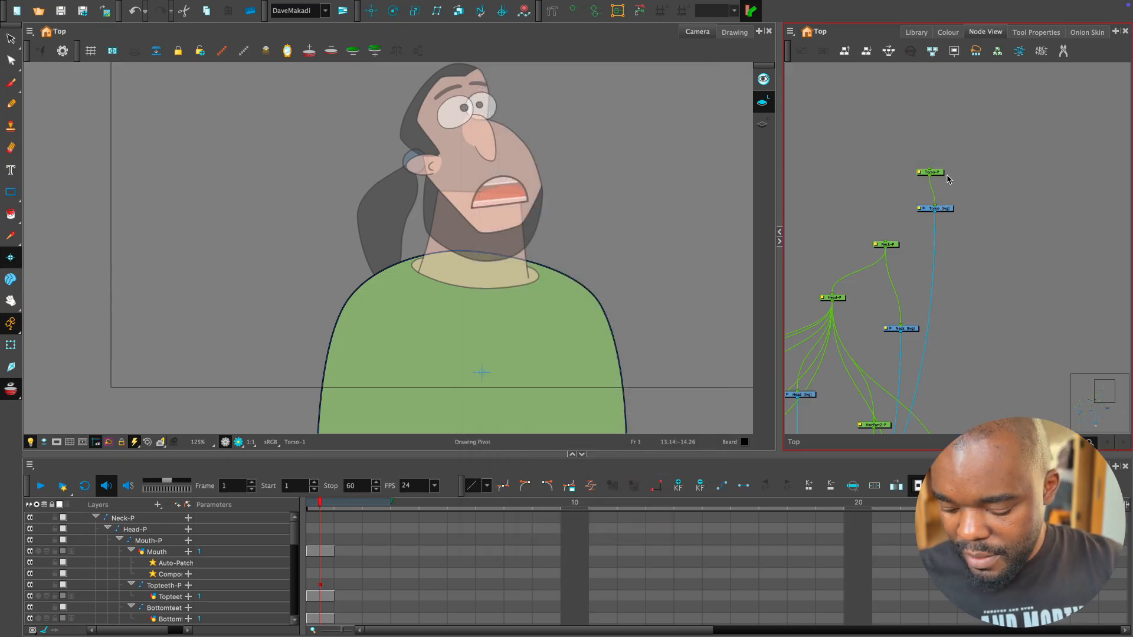
key("2")
key("2")
key("2")
left_click_drag(954, 181, 911, 271)
Check that the neck and head follow the Torso-P peg, and undo the trial change to the torso.
key("shift+t")
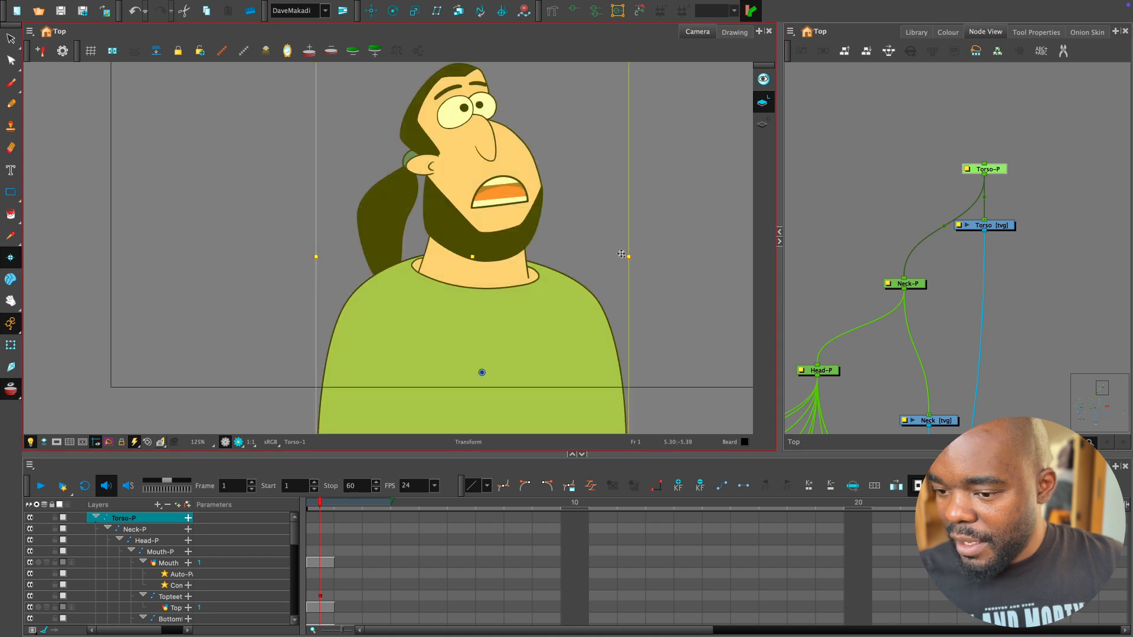
left_click(657, 255)
key("1")
key("1")
left_click(518, 344)
key("2")
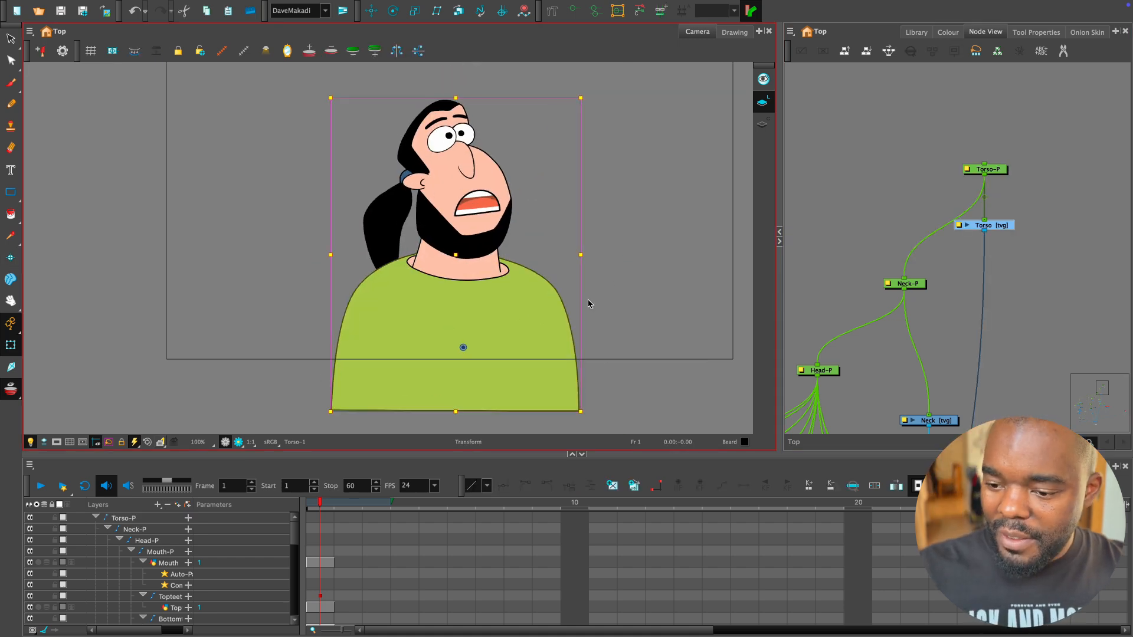
mouse_move(533, 346)
left_mouse_down()
mouse_move(502, 360)
mouse_move(548, 319)
mouse_move(486, 386)
left_mouse_up()
key("super+z")
key("1")
key("2")
key("2")
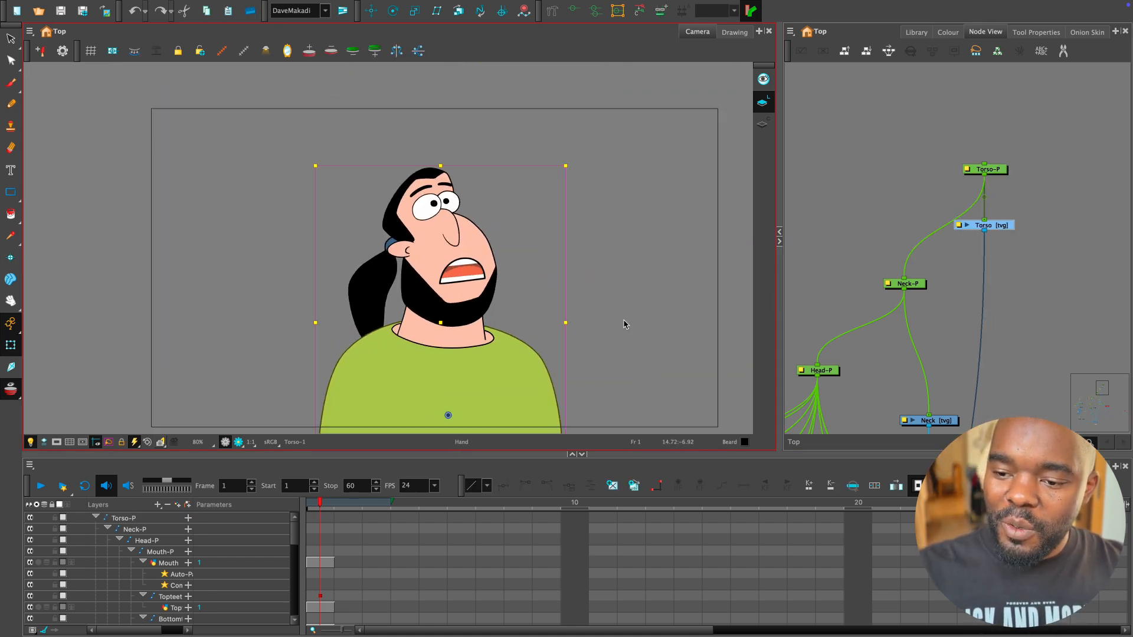
Test-rotate the head drawing on the character and restore its original pose.
left_click(508, 324)
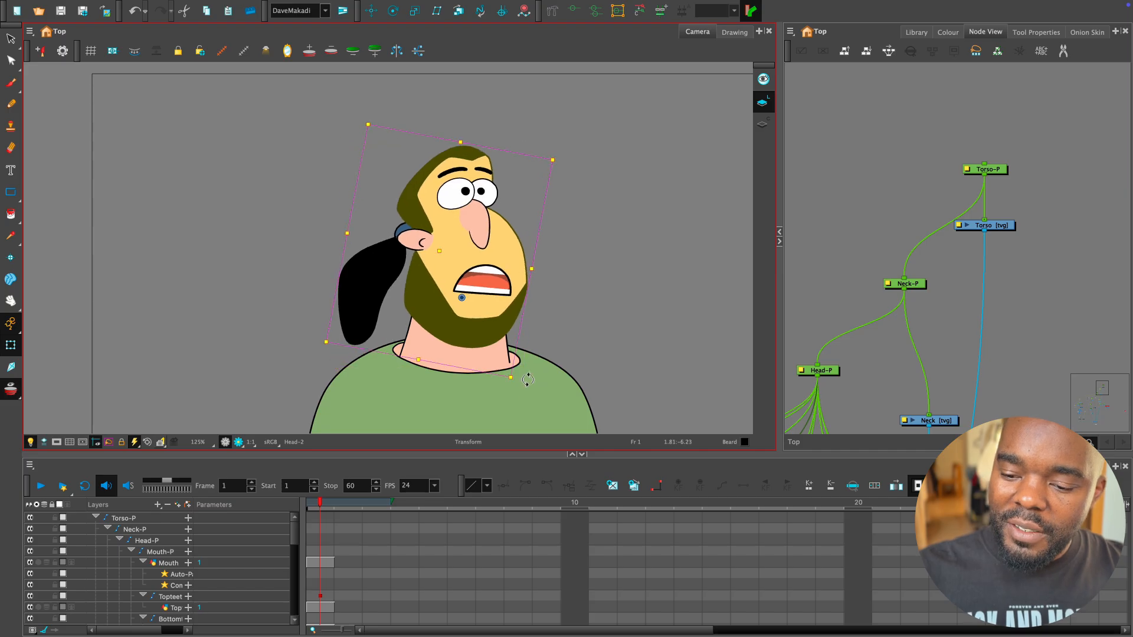
left_click(617, 309)
key("2")
key("1")
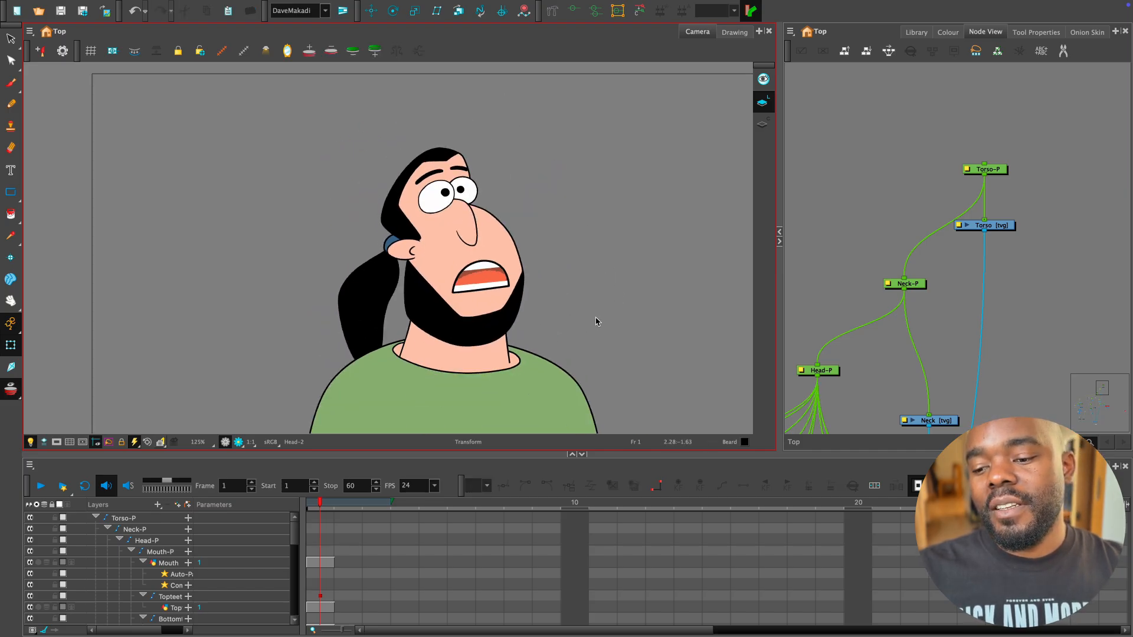
key("1")
mouse_move(561, 334)
left_mouse_down()
mouse_move(519, 317)
mouse_move(565, 316)
left_mouse_up()
key("2")
key("2")
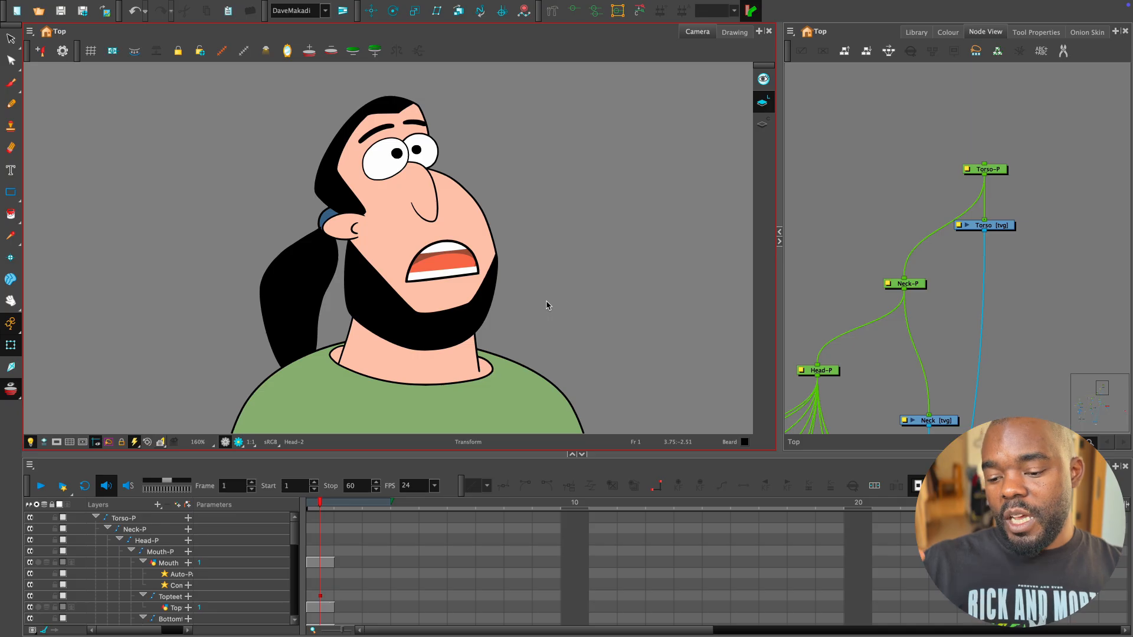
Enlarge the camera and node views by shrinking the timeline area, and frame the character's head.
left_click_drag(606, 454, 606, 527)
key("2")
mouse_move(561, 384)
left_mouse_down()
mouse_move(571, 407)
mouse_move(610, 357)
mouse_move(568, 401)
left_mouse_up()
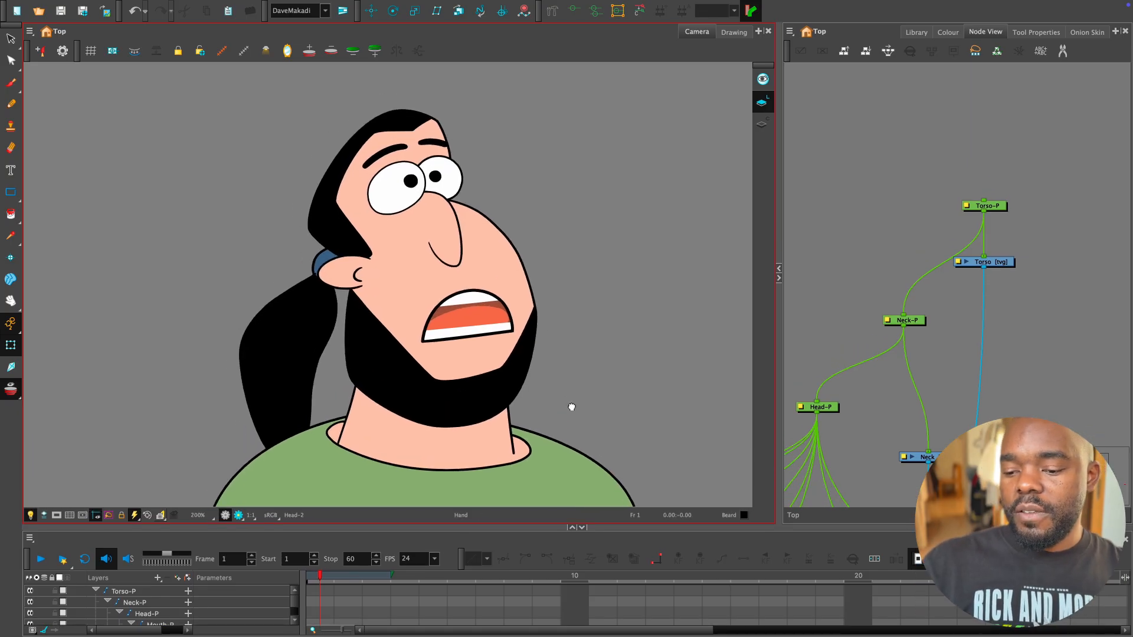
key("1")
key("1")
key("2")
key("2")
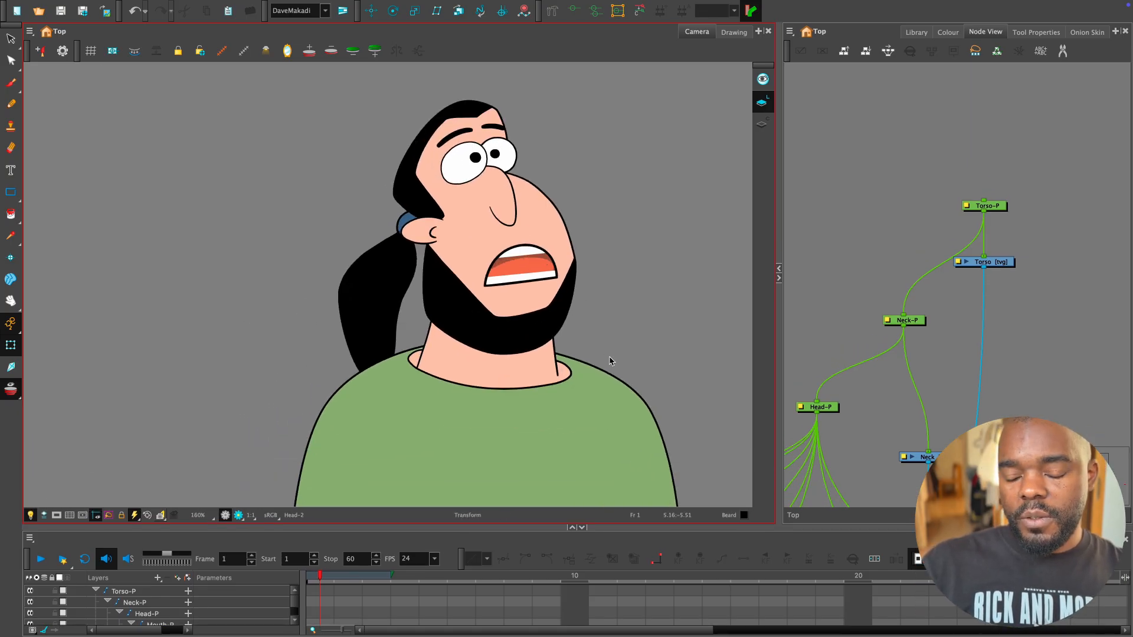
left_click_drag(969, 365, 946, 369)
key("2")
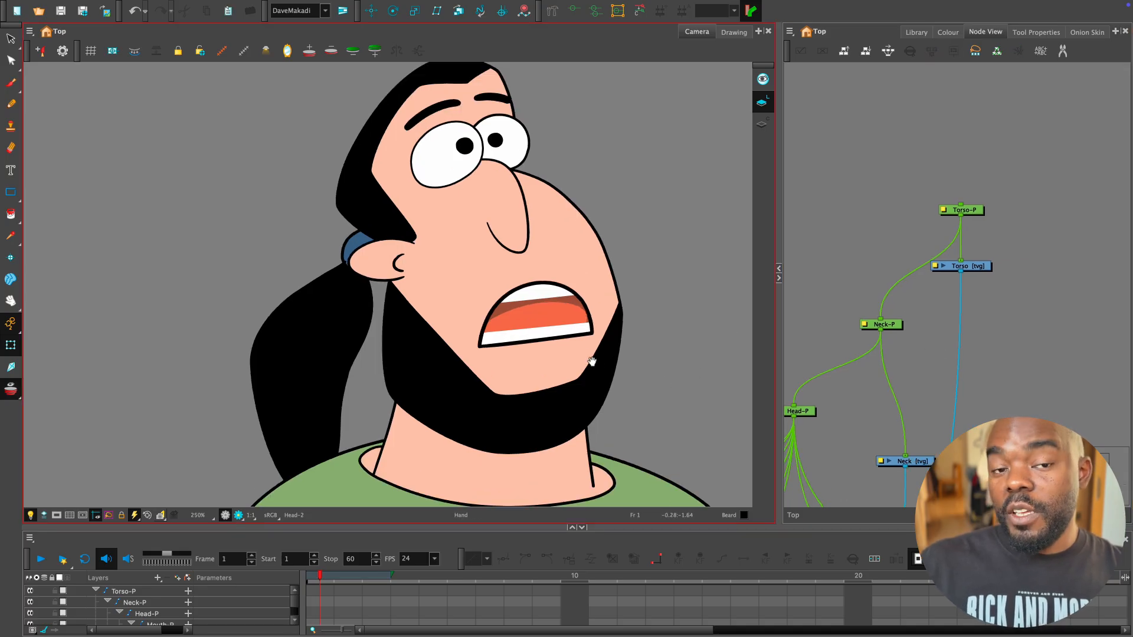
left_click_drag(591, 363, 559, 388)
key("1")
key("1")
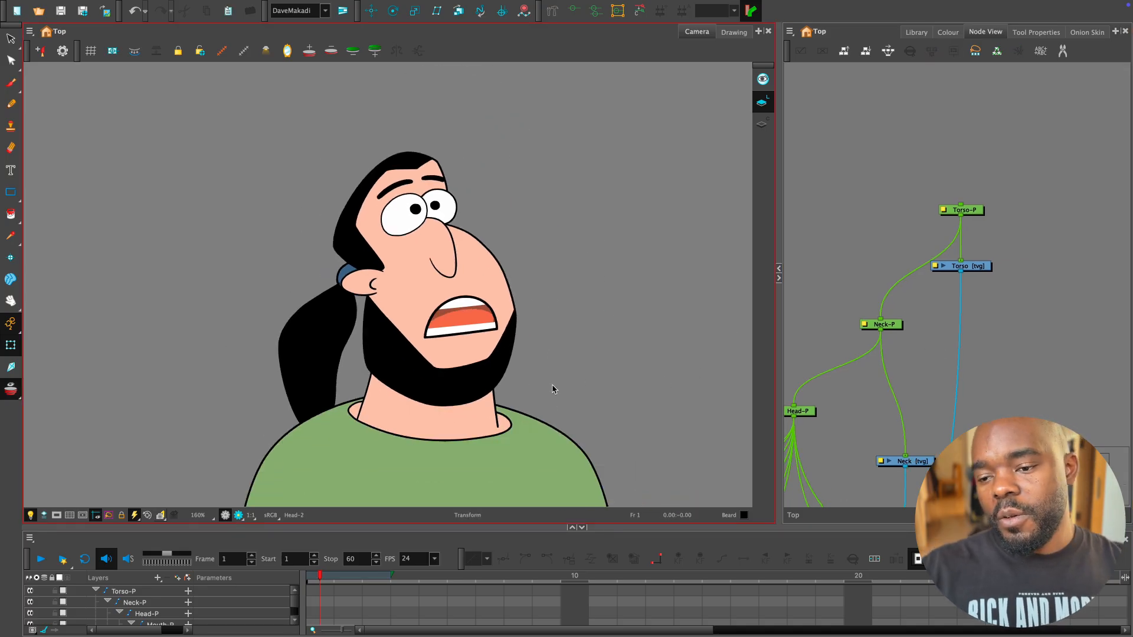
key("2")
key("2")
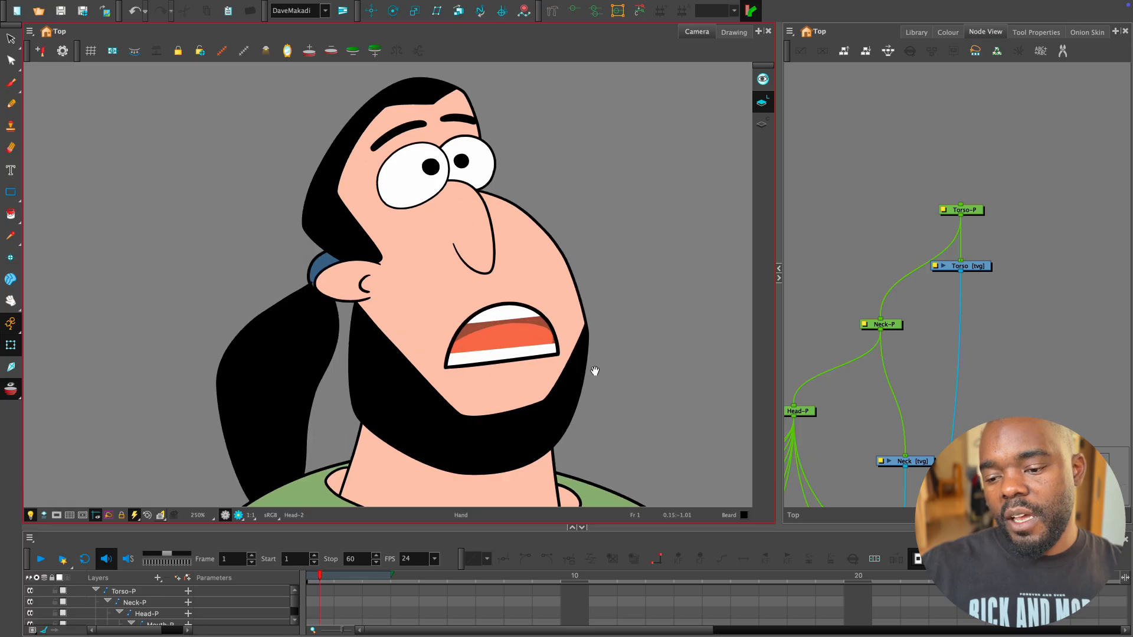
key("1")
mouse_move(595, 372)
left_mouse_down()
mouse_move(602, 384)
mouse_move(606, 366)
left_mouse_up()
key("2")
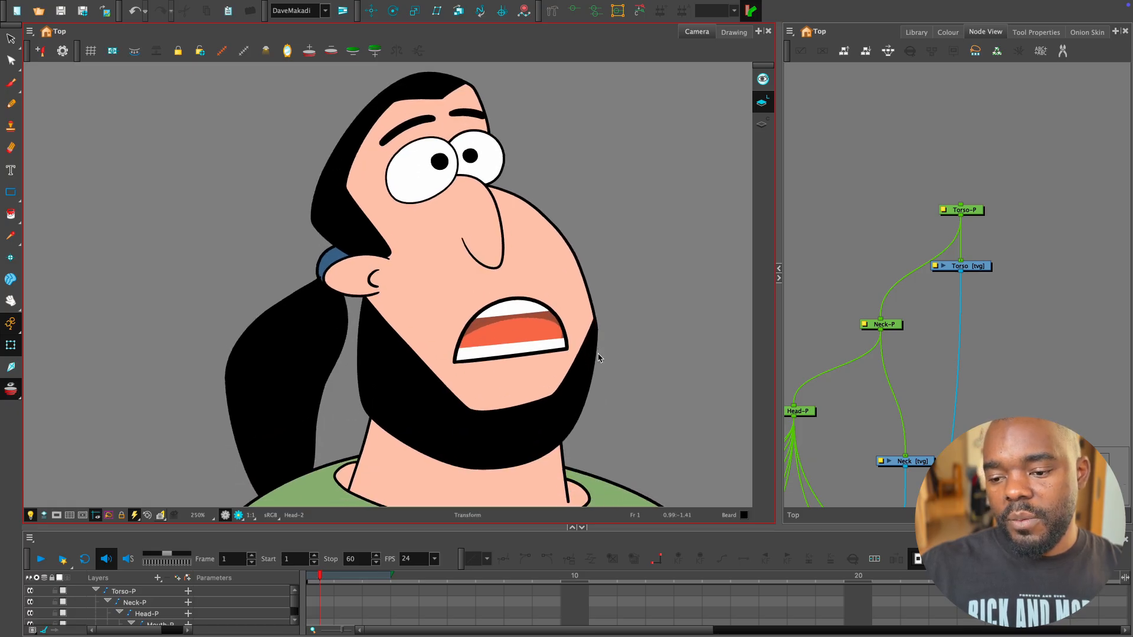
Locate the ponytail's HairPart2-P peg and HairPart2 drawing nodes and move them together into an empty area of the network.
left_click(314, 380)
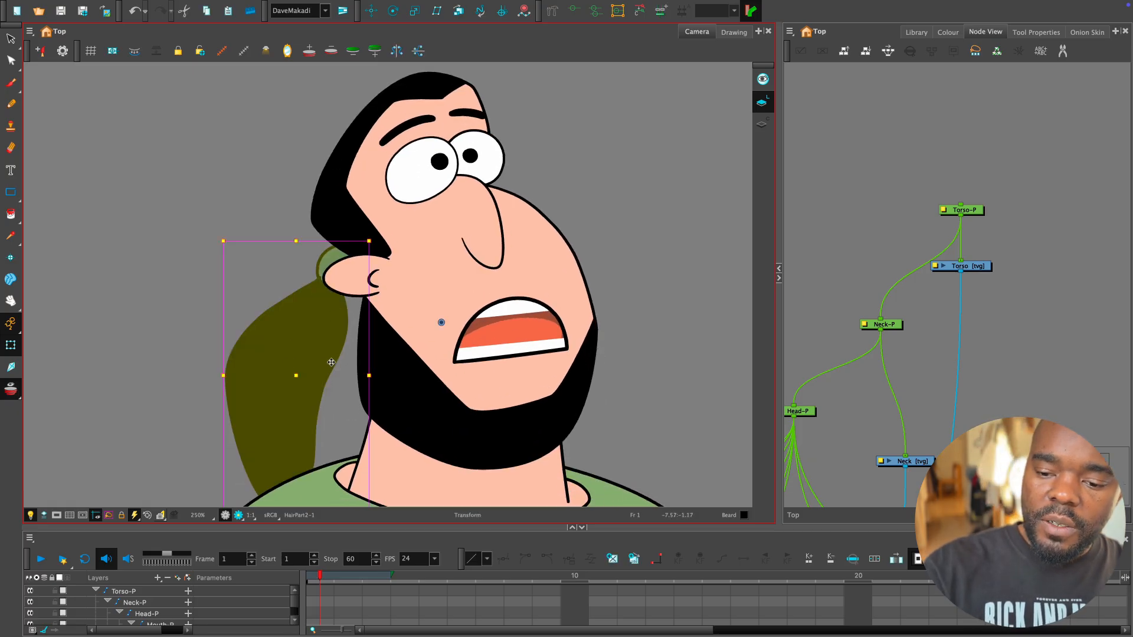
key("1")
key("1")
left_click_drag(534, 389, 559, 350)
key("2")
key("1")
key("1")
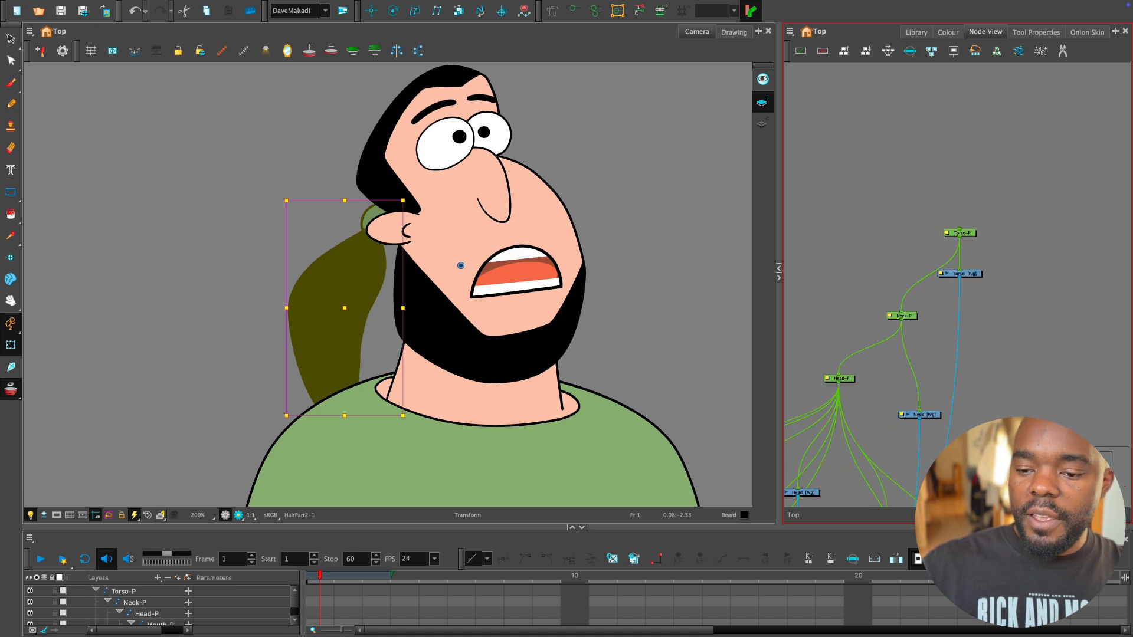
left_click_drag(973, 447, 1022, 165)
key("1")
left_click_drag(964, 356, 962, 380)
key("2")
key("2")
left_click(940, 274, "shift")
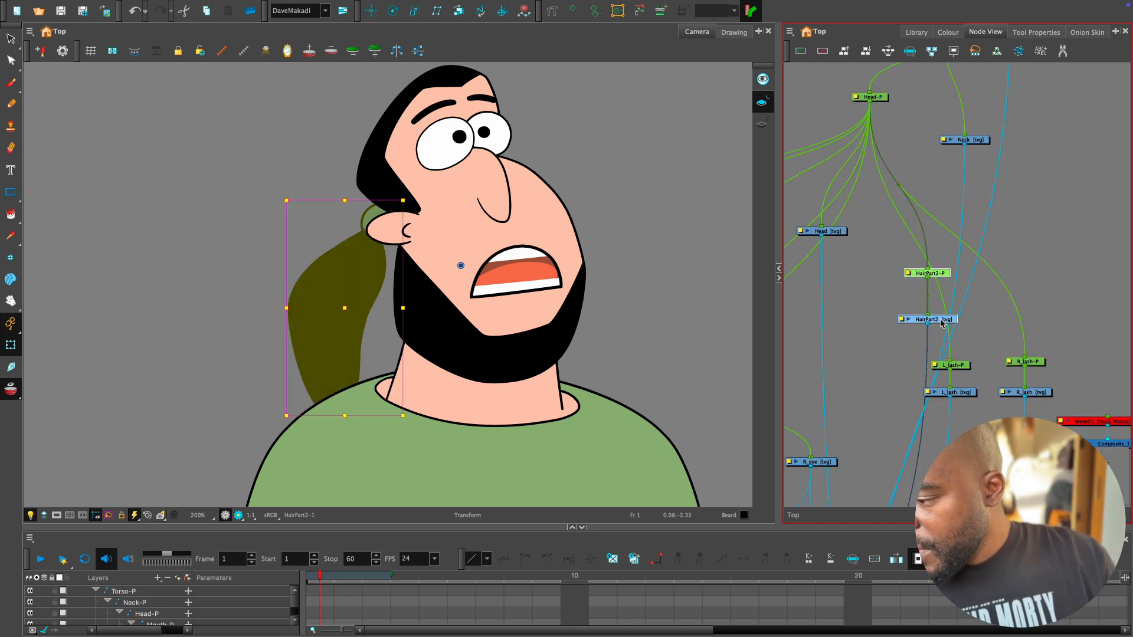
left_click_drag(943, 324, 1076, 261)
left_click_drag(1063, 277, 961, 340)
key("2")
left_click_drag(1005, 307, 990, 315)
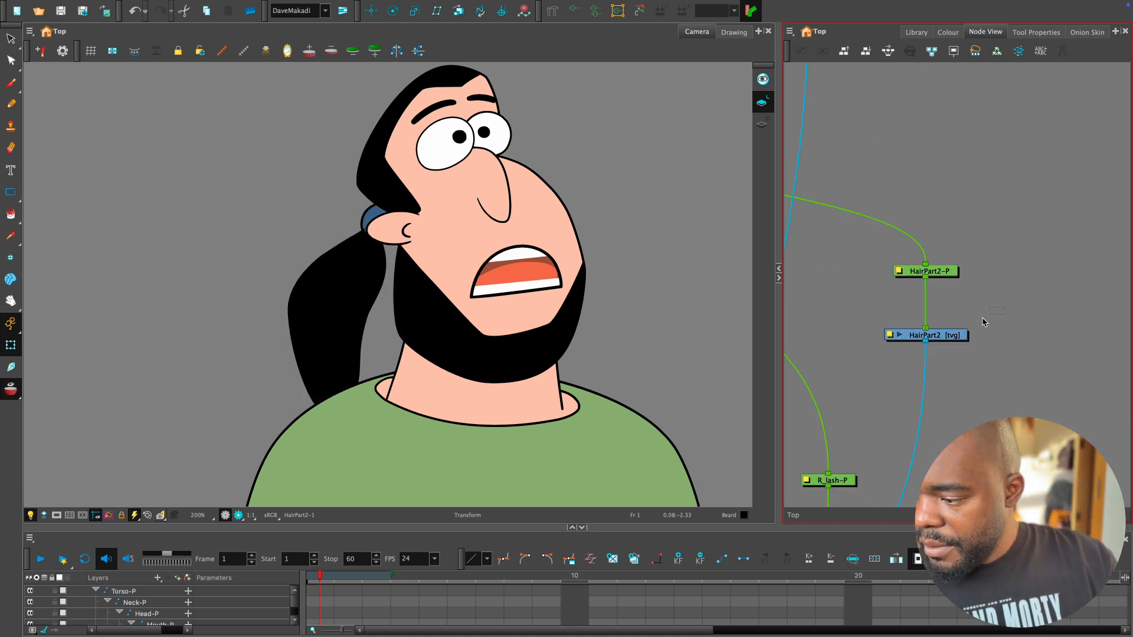
left_click(936, 336)
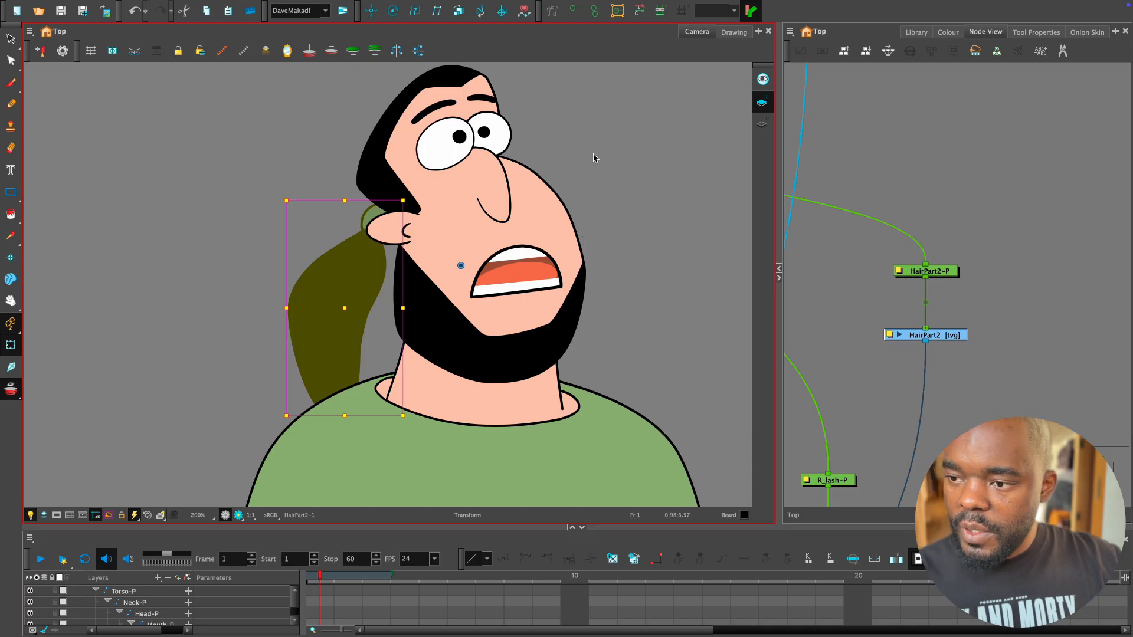
left_click(553, 11)
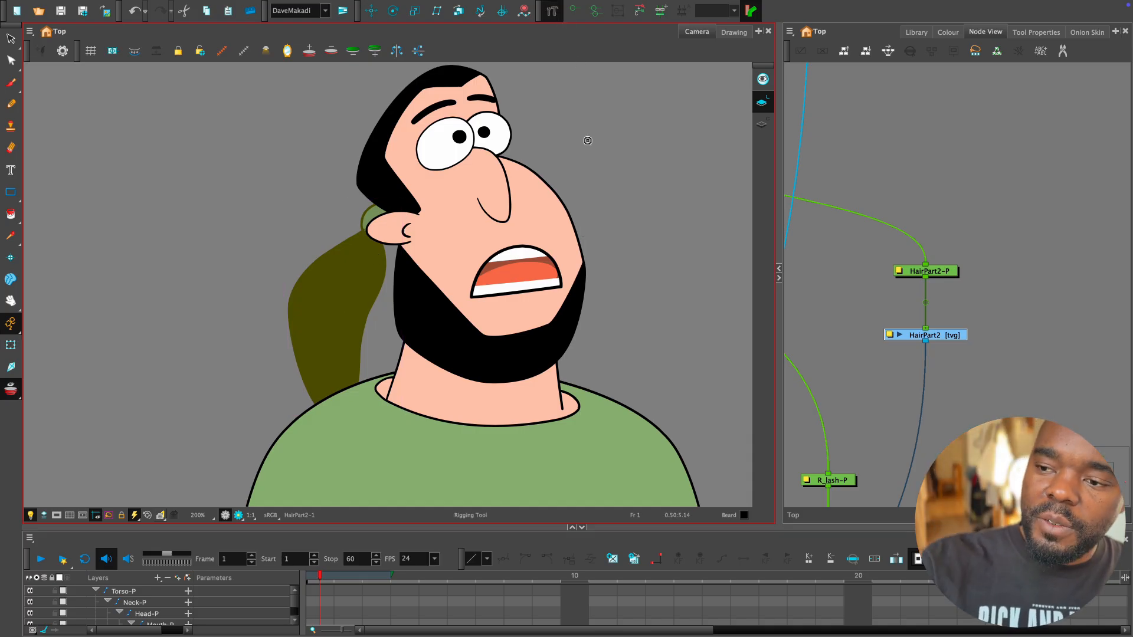
key("shift+2")
left_click(978, 320)
Build a curve deformer on the HairPart2 drawing, running from the ponytail's base behind the ear down to its tip and following its shape.
left_click(952, 336)
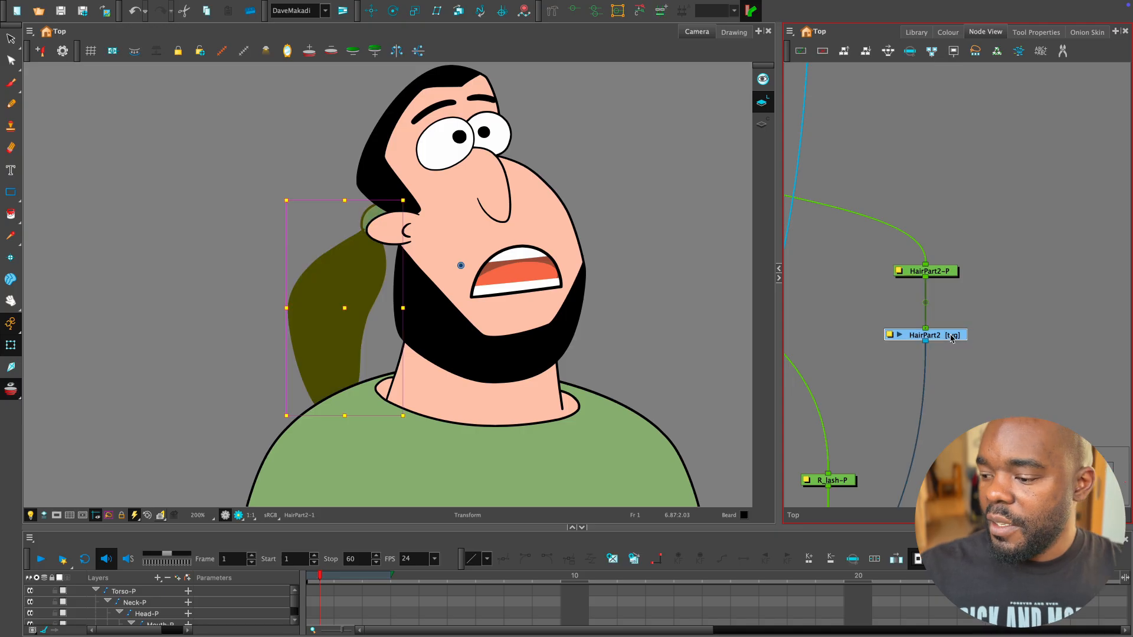
left_click_drag(951, 337, 951, 340)
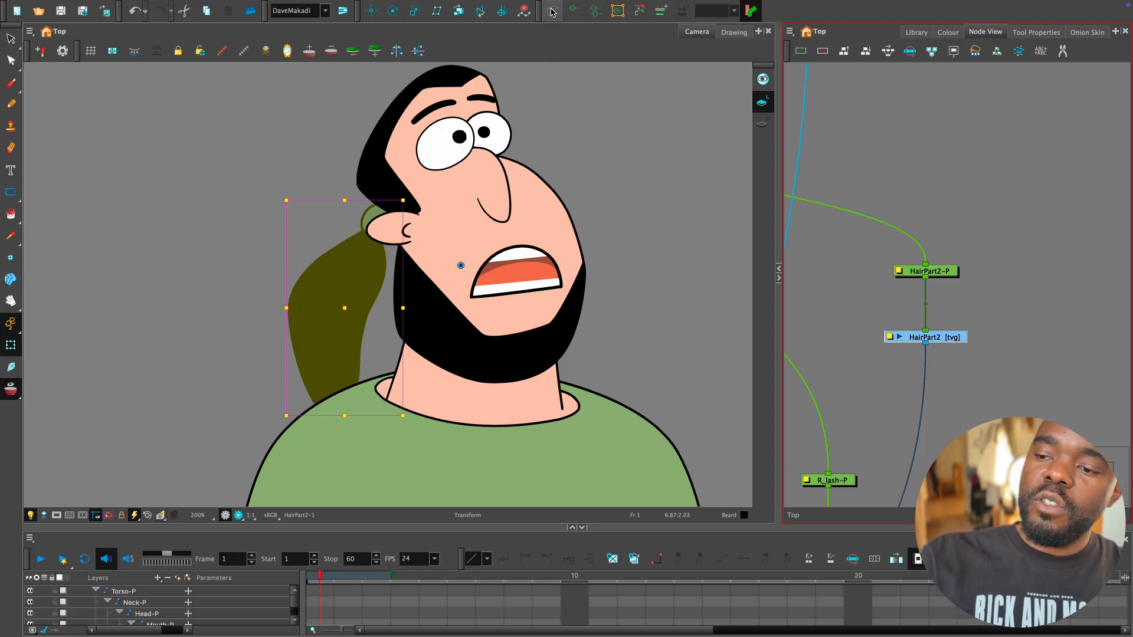
left_click(552, 11)
scroll(448, 245, "up", 1)
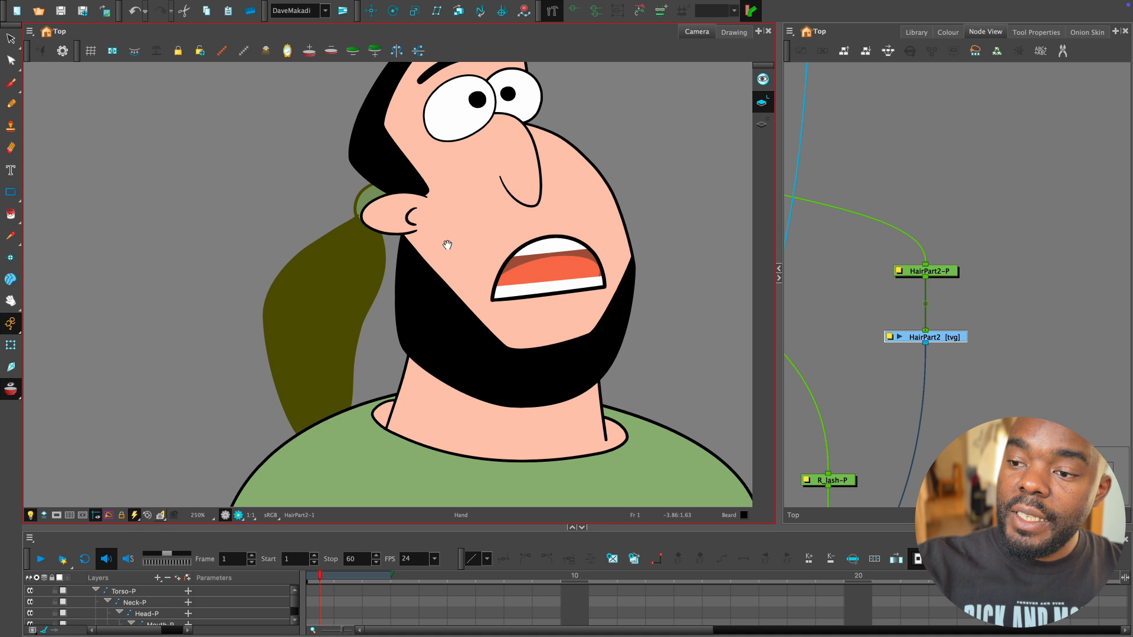
left_click_drag(447, 245, 513, 236)
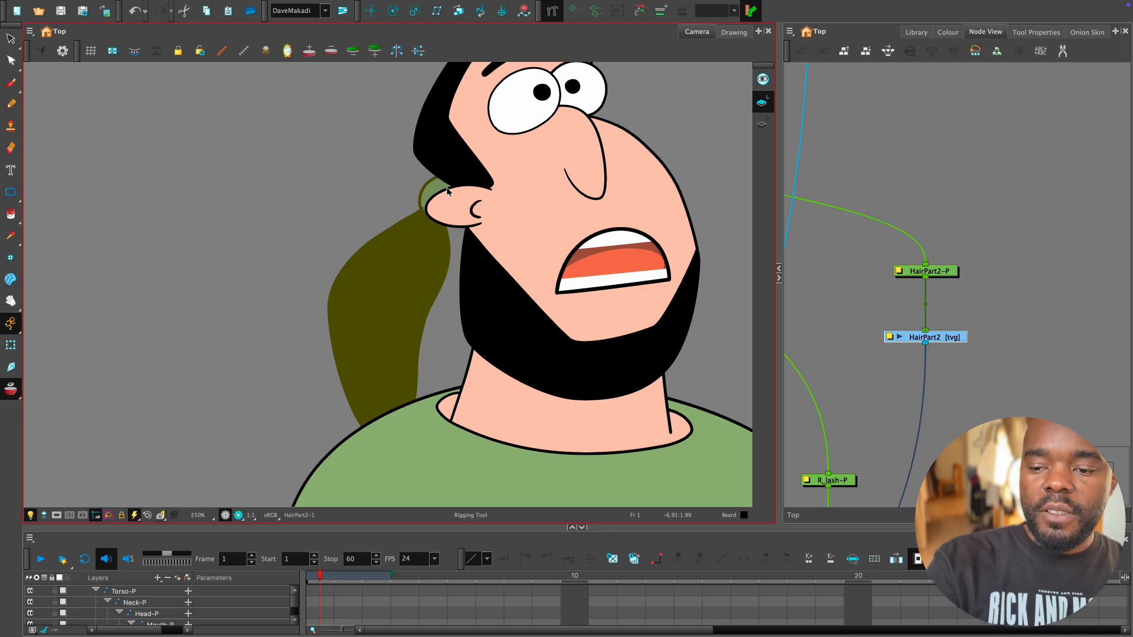
left_click_drag(424, 235, 394, 289)
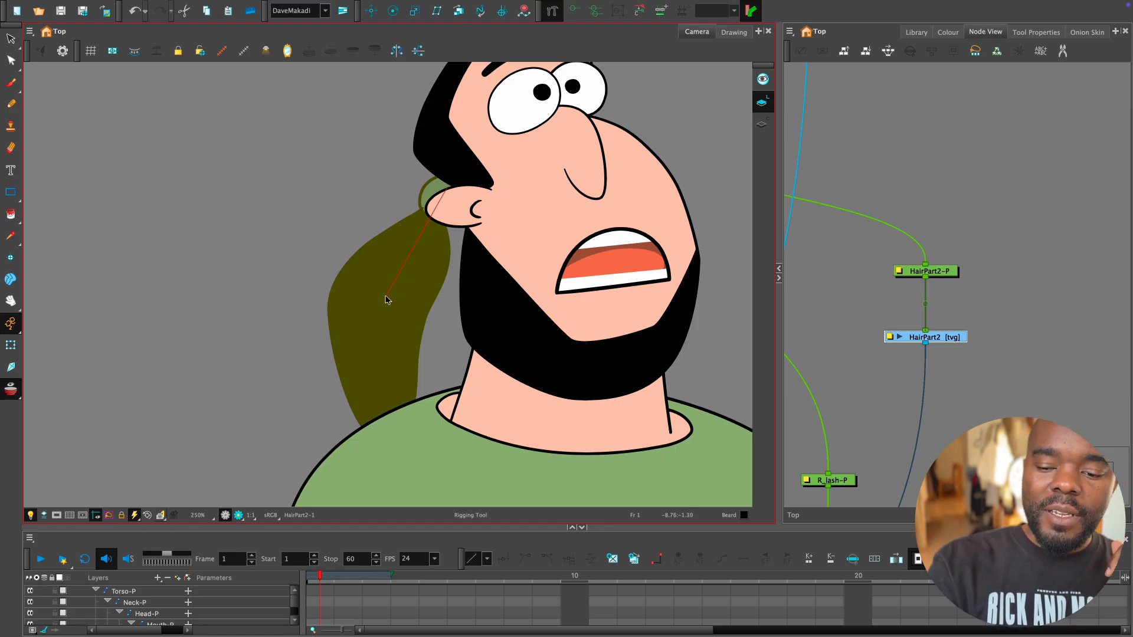
left_click(385, 295)
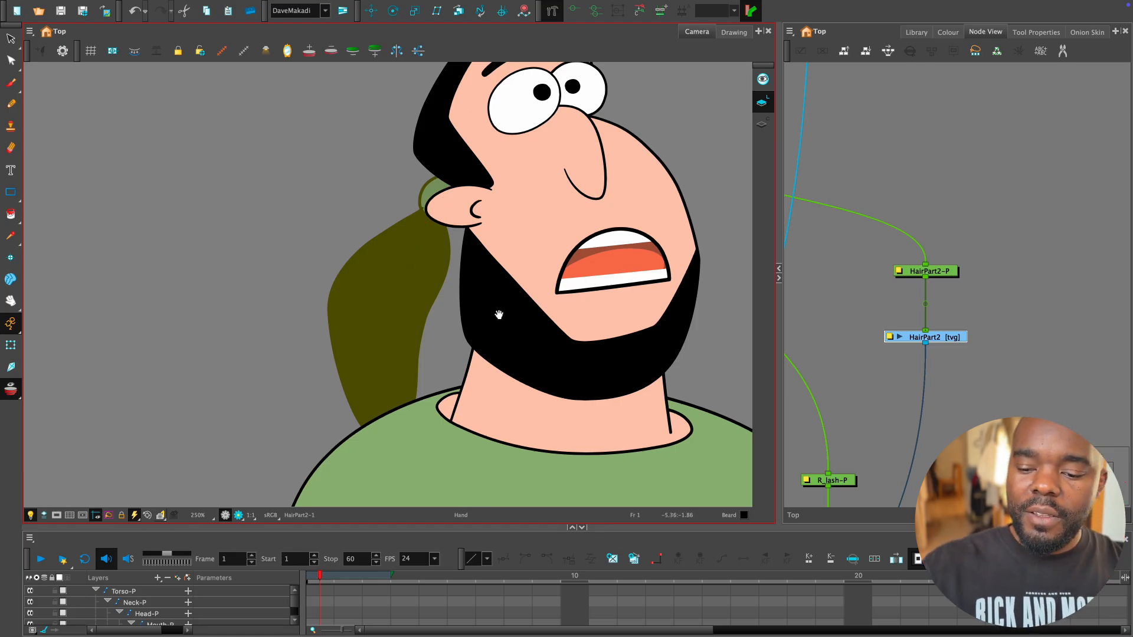
left_click_drag(489, 312, 498, 276)
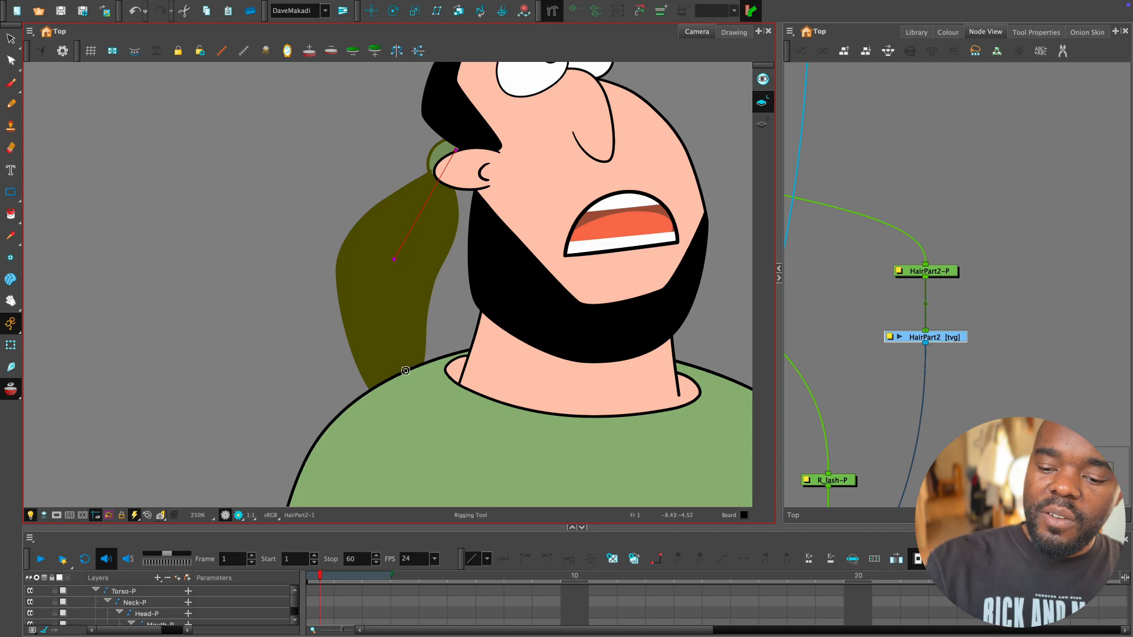
left_click(399, 403)
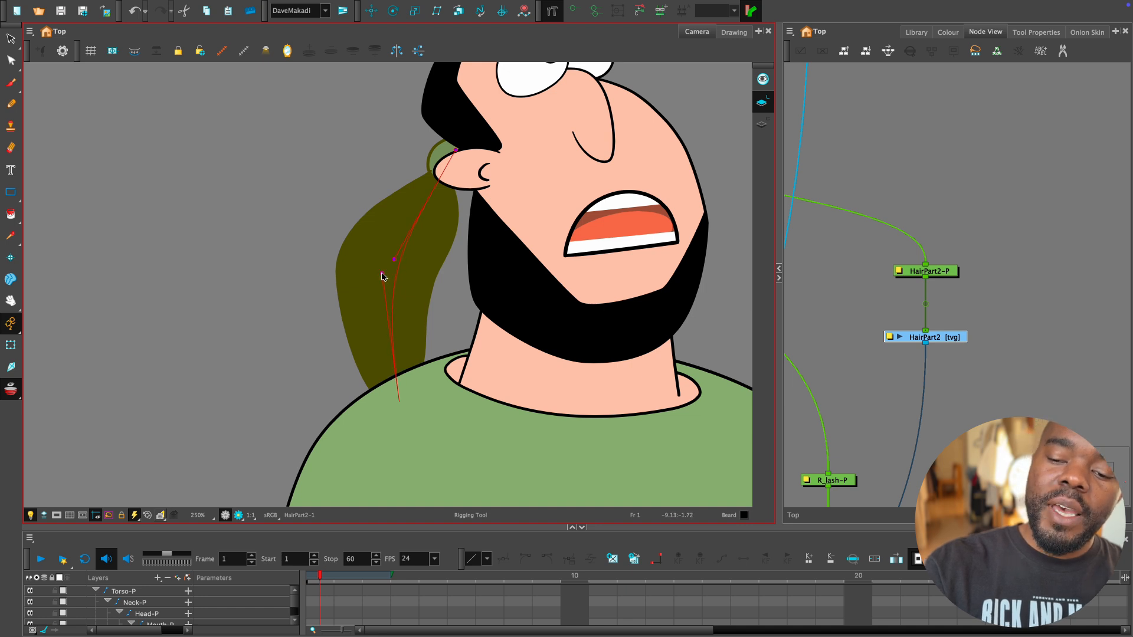
left_click(383, 275)
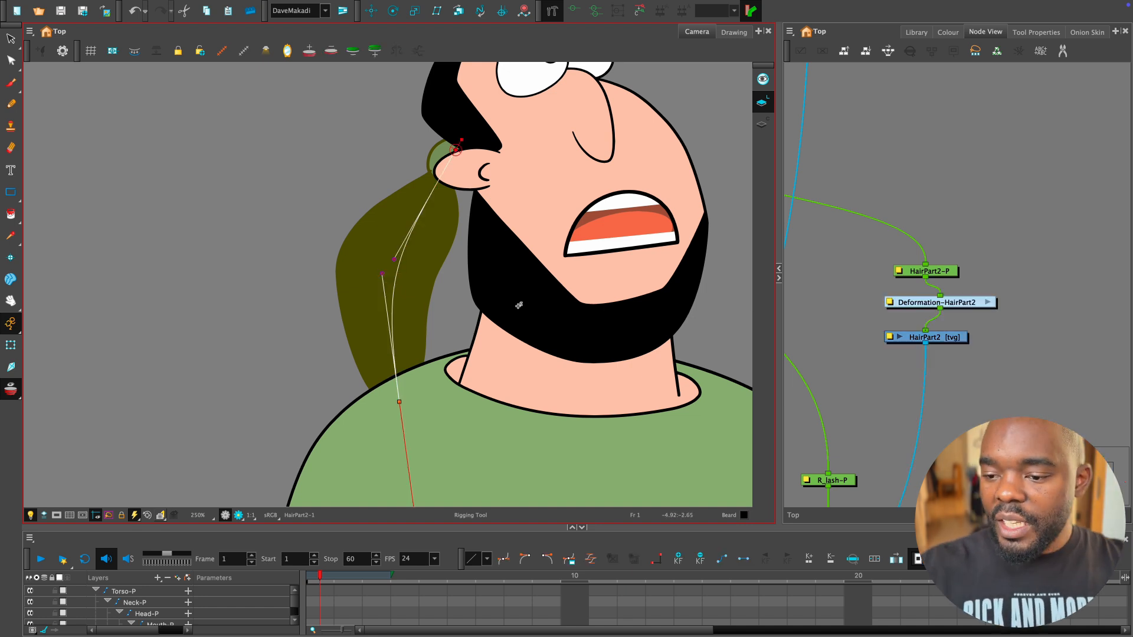
Space out the HairPart2-P peg, the Deformation-HairPart2 group and the HairPart2 drawing node in a clear vertical chain.
scroll(972, 332, "up", 3)
mouse_move(968, 335)
left_mouse_down()
mouse_move(990, 319)
mouse_move(1014, 349)
mouse_move(978, 355)
left_mouse_up()
left_click_drag(779, 324, 564, 322)
scroll(856, 318, "up", 3)
left_click_drag(879, 327, 878, 335)
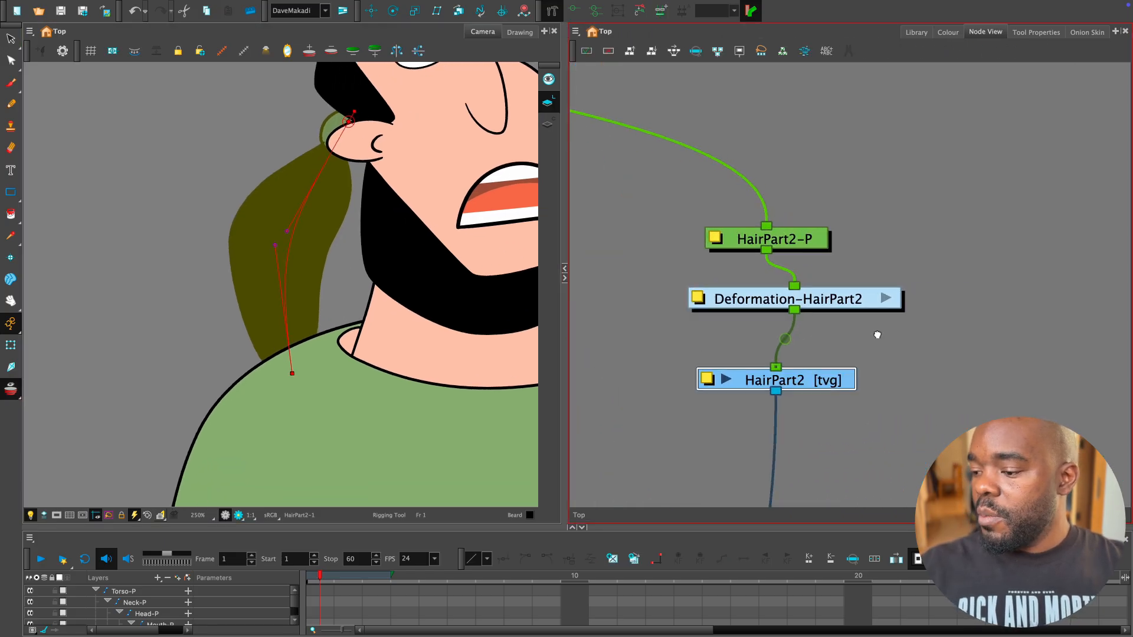
scroll(877, 335, "up", 1)
left_click_drag(823, 391, 840, 411)
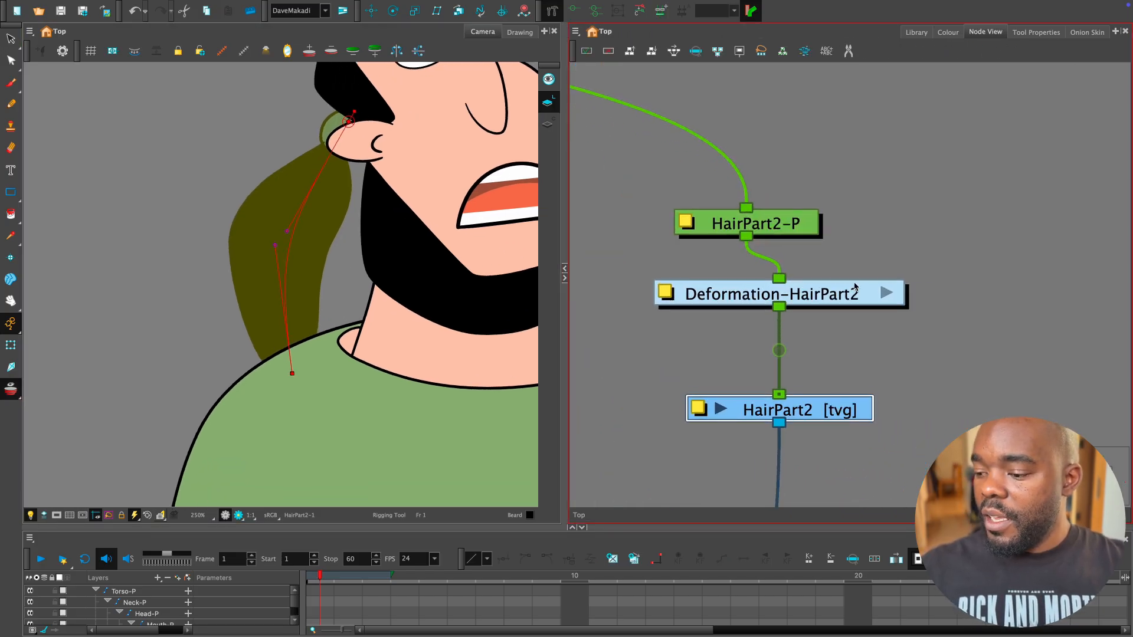
left_click_drag(795, 224, 844, 178)
left_click_drag(841, 297, 841, 320)
left_click_drag(849, 172, 835, 189)
Test the ponytail deformer with the Transform tool by swinging the tip away from the head, reshaping the curve handles and stretching it outward.
left_click_drag(565, 301, 839, 265)
left_click_drag(789, 247, 787, 281)
key("1")
key("1")
key("shift+t")
left_click_drag(624, 307, 683, 299)
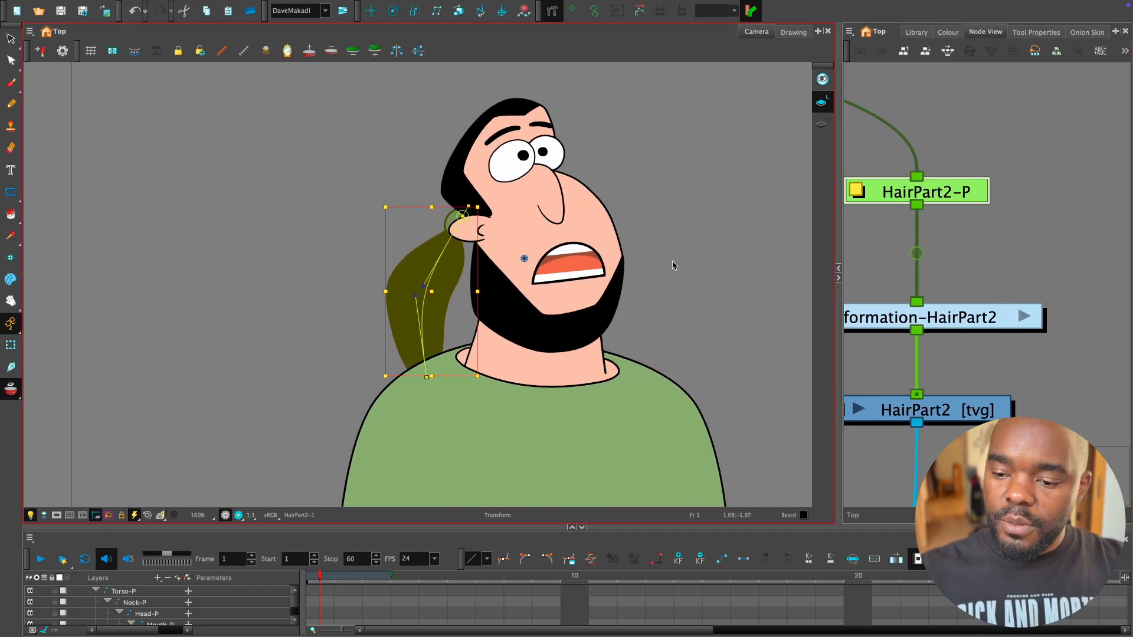
left_click(675, 266)
key("1")
key("2")
key("2")
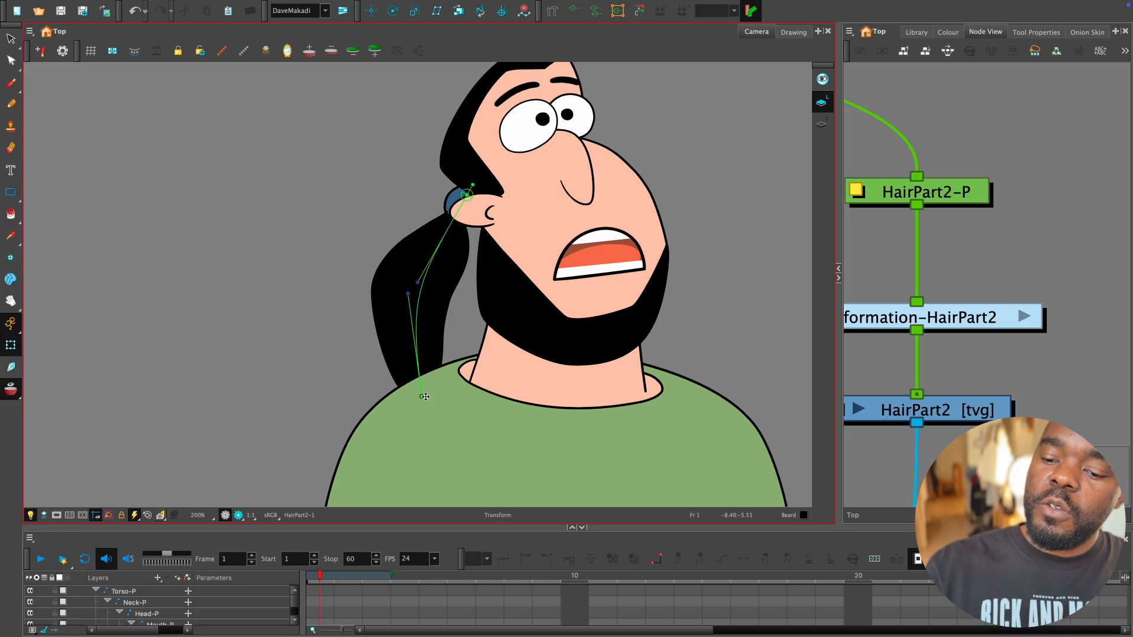
left_click_drag(423, 397, 291, 303)
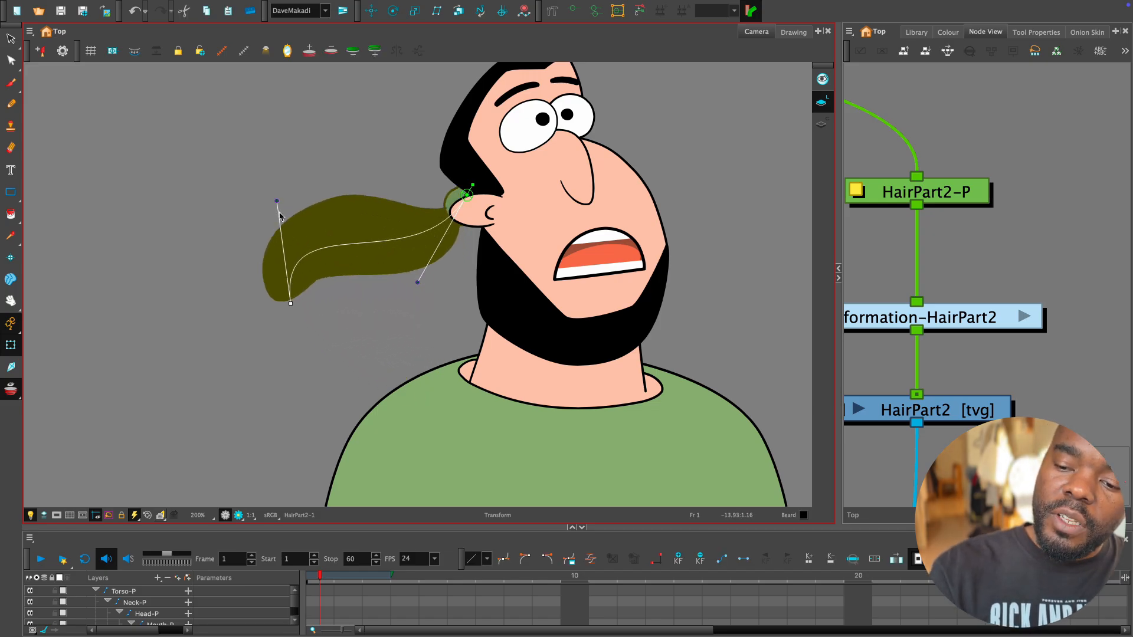
left_click_drag(305, 218, 418, 366)
left_click_drag(418, 282, 394, 219)
left_click_drag(419, 364, 289, 198)
left_click_drag(290, 303, 68, 466)
Adjust the stretched ponytail's two curve handles to try out a smoother bend.
key("1")
key("1")
left_click_drag(411, 332, 511, 326)
key("2")
left_click_drag(264, 340, 408, 381)
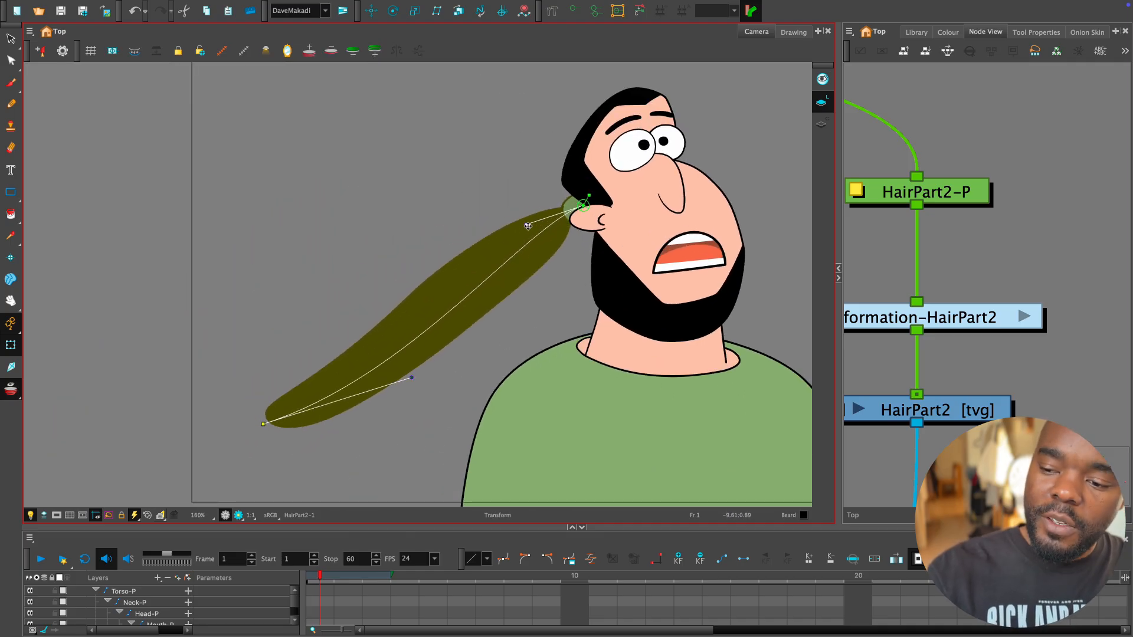
left_click_drag(526, 226, 538, 282)
mouse_move(407, 381)
left_mouse_down()
mouse_move(404, 366)
mouse_move(411, 378)
left_mouse_up()
Undo all the trial bends so the ponytail returns to its original shape.
key("ctrl+z")
key("ctrl+z")
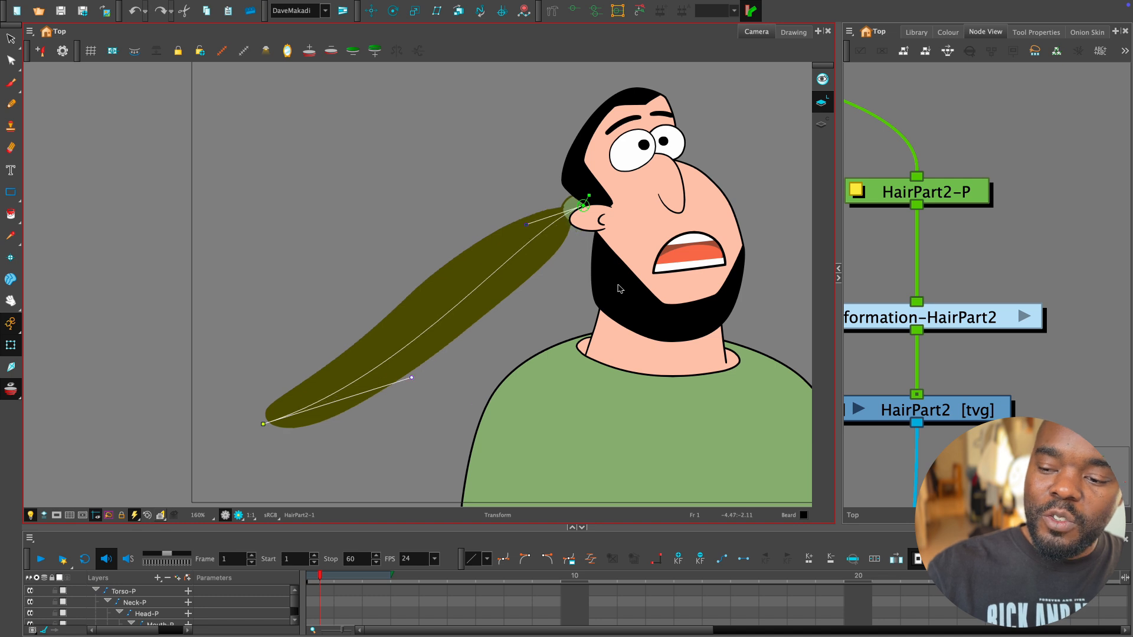
key("ctrl+z")
key("ctrl+z")
key("ctrl+z")
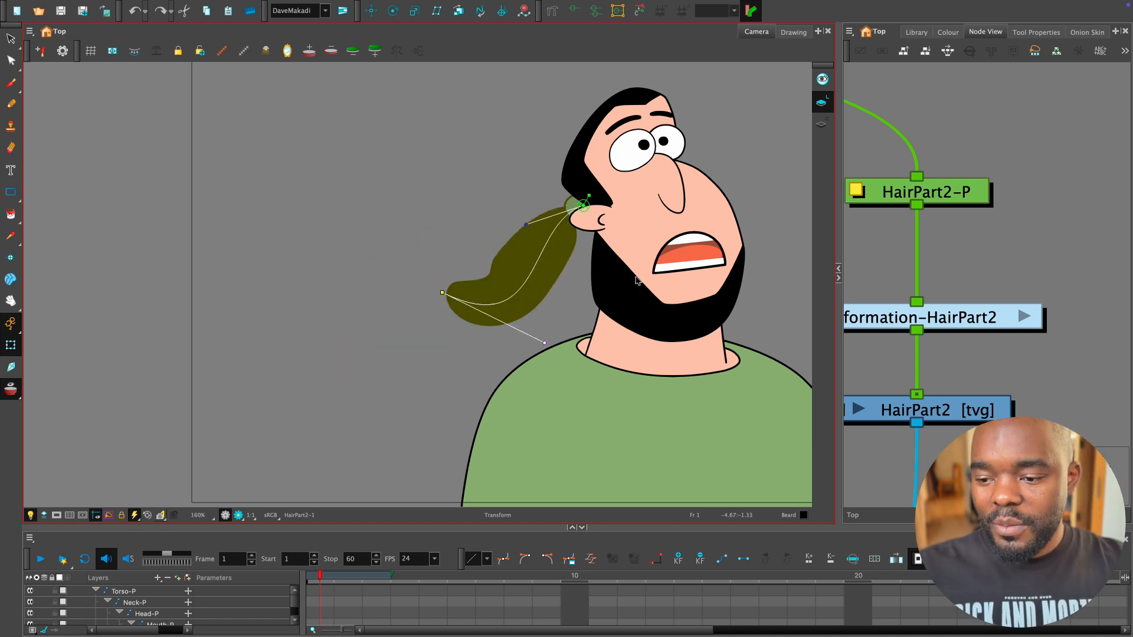
key("ctrl+z")
key("ctrl+z")
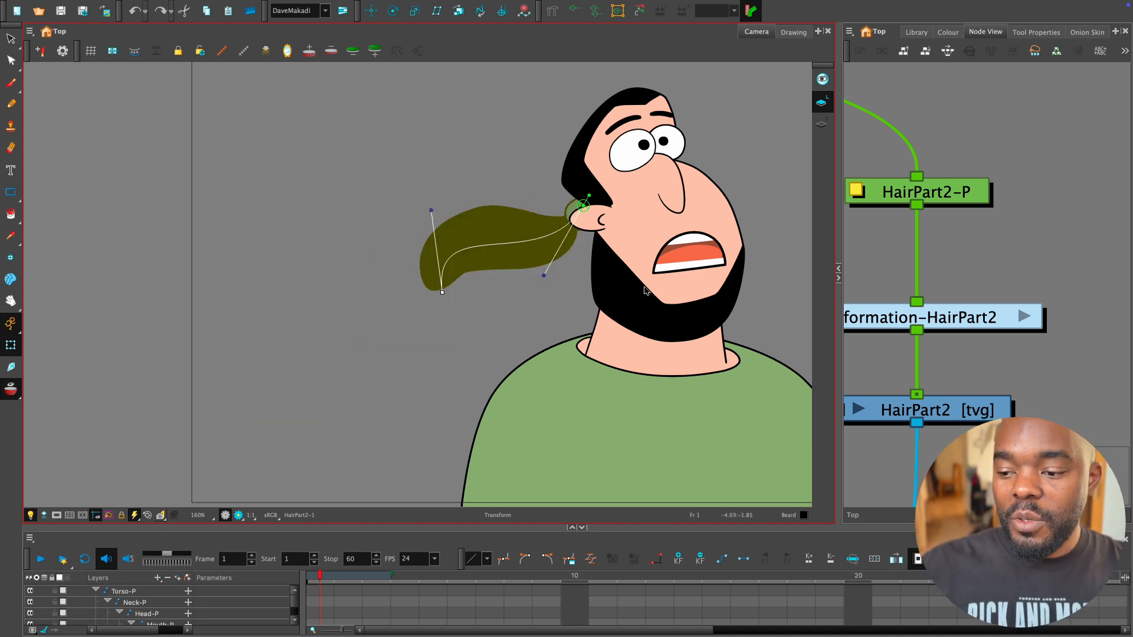
key("ctrl+z")
Select the left eyebrow drawing, locate its L_lash node and move it lower to leave room beneath the L_lash-P peg.
scroll(676, 271, "up", 3)
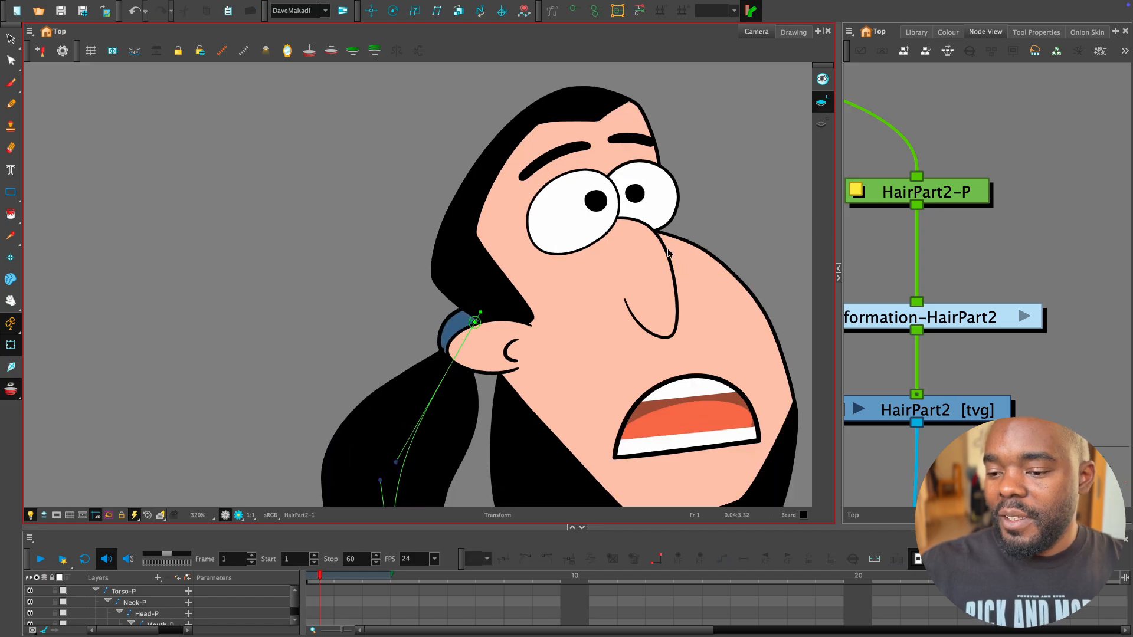
scroll(668, 249, "up", 1)
left_click(623, 115)
left_click_drag(700, 236, 577, 314)
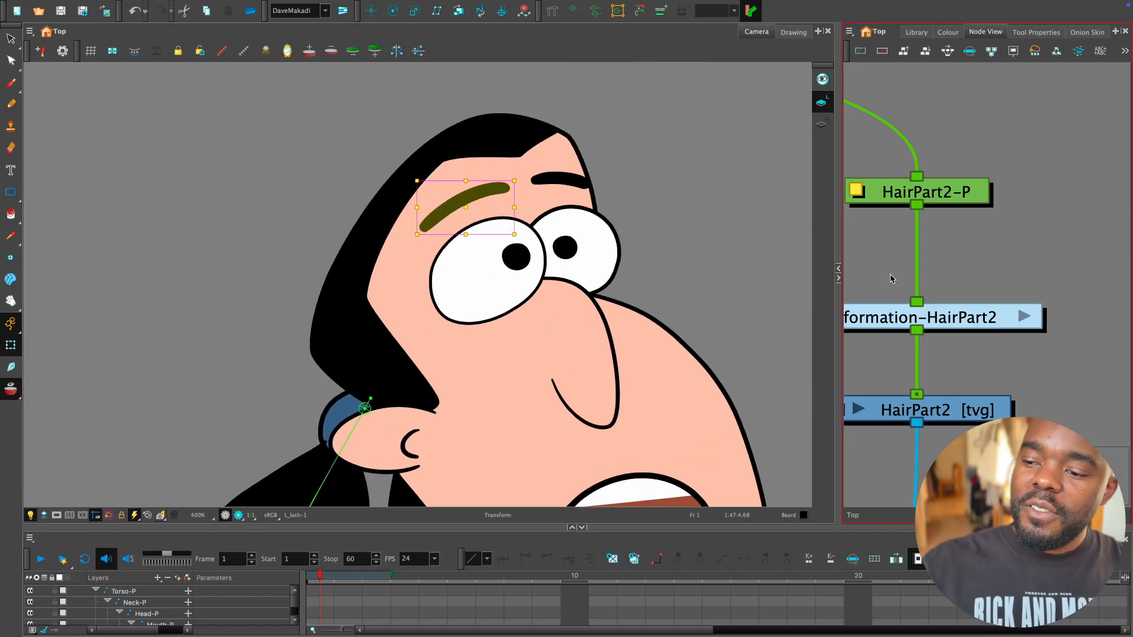
key("1")
key("1")
key("1")
key("1")
left_click_drag(952, 346, 1014, 309)
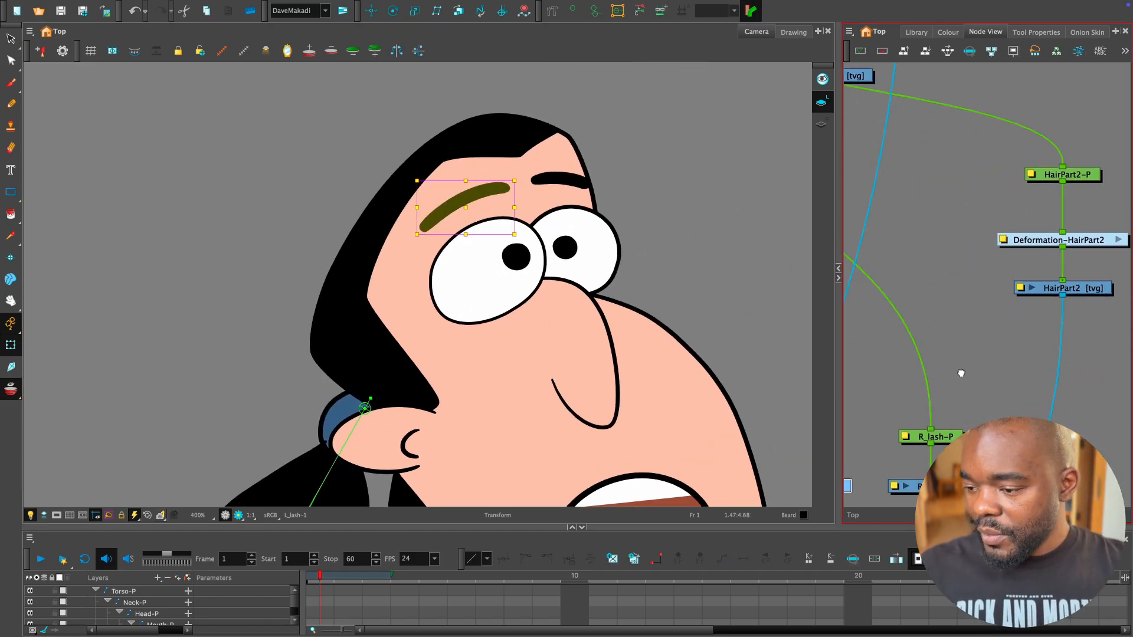
left_click_drag(961, 373, 1054, 322)
key("1")
key("1")
key("2")
left_click_drag(985, 355, 1039, 283)
left_click_drag(1004, 331, 1005, 381)
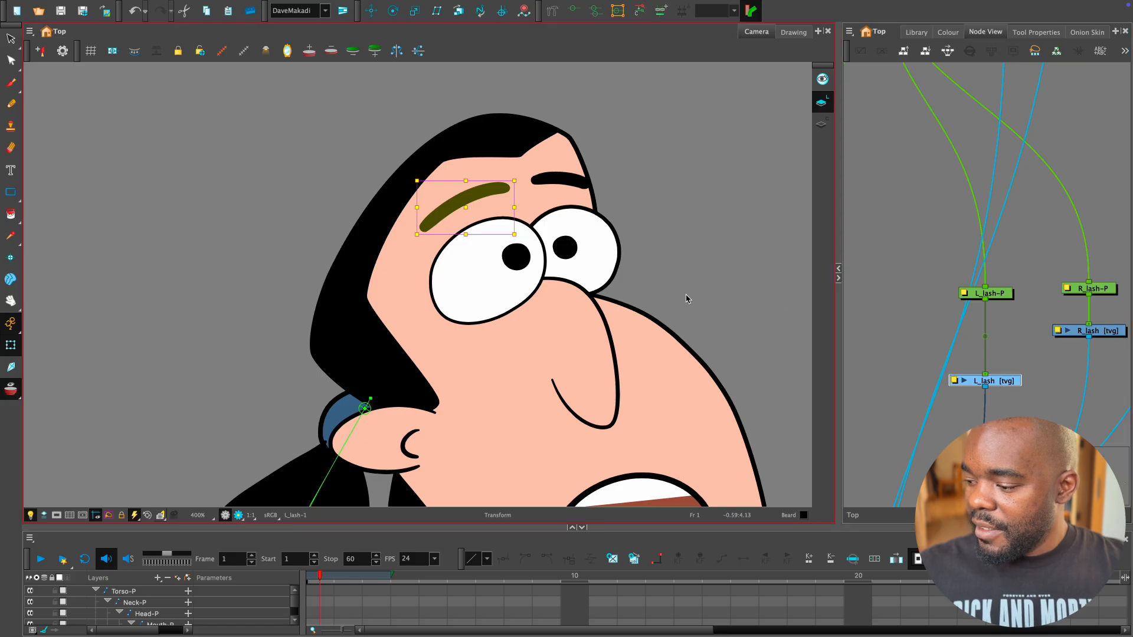
Build a curve deformer on the left eyebrow from its outer end to its inner end, with handles following the arch.
scroll(686, 299, "up", 2)
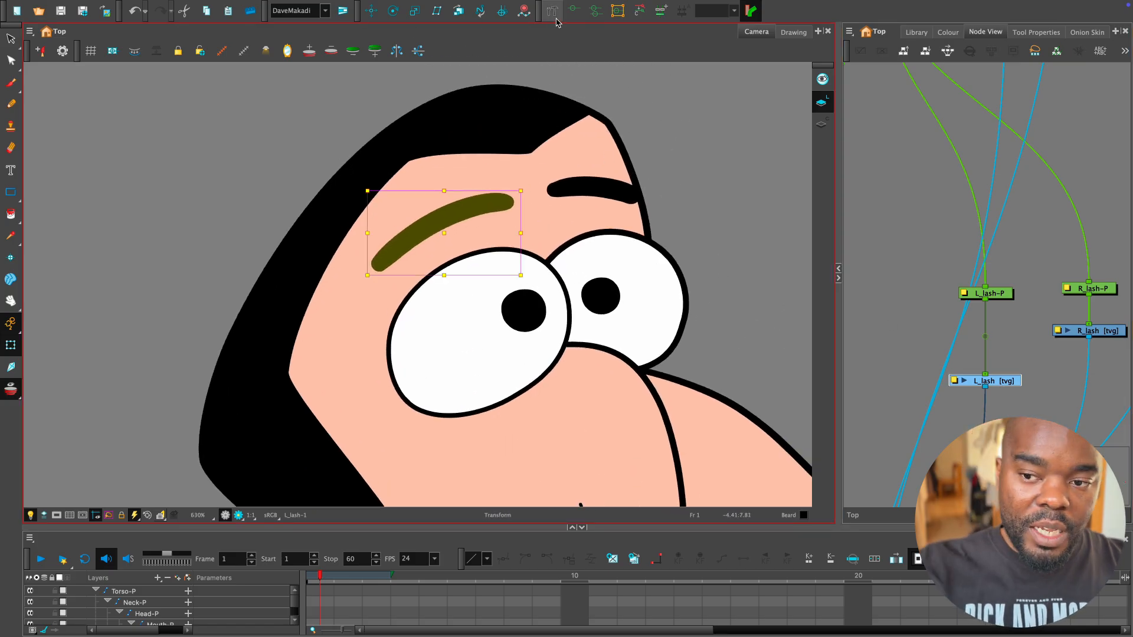
left_click(555, 13)
key("2")
key("2")
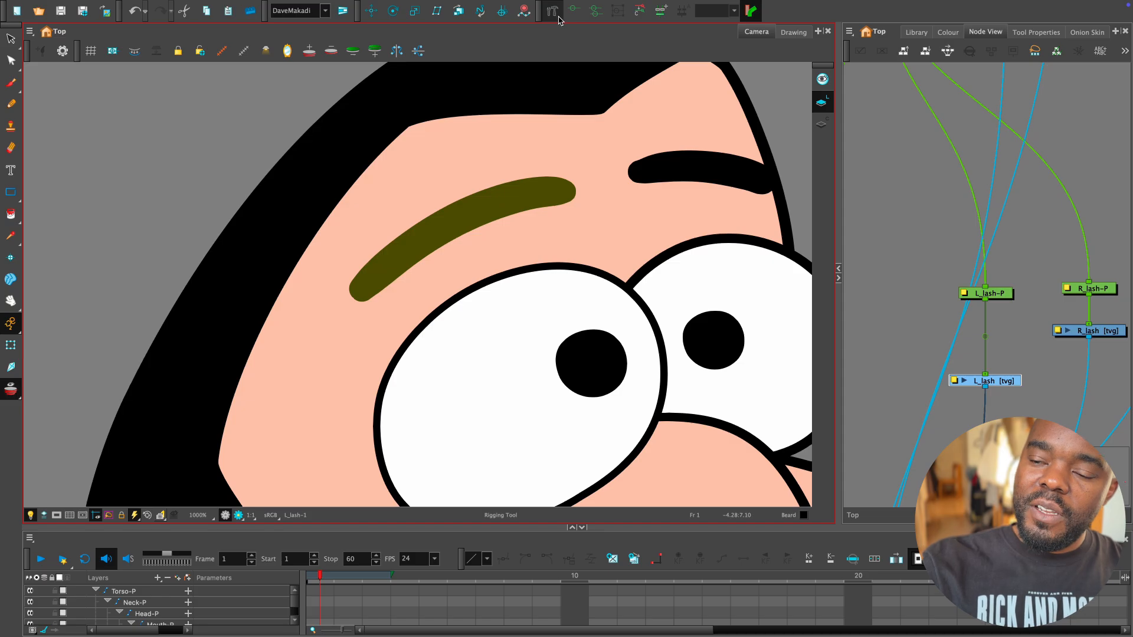
key("2")
left_click_drag(570, 268, 573, 327)
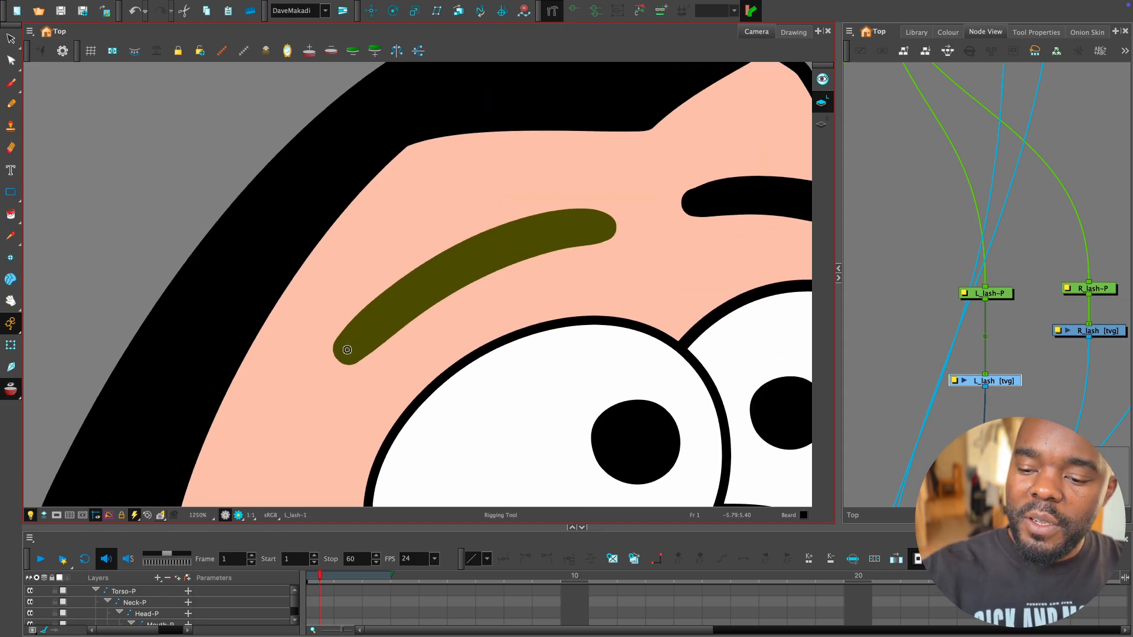
left_click_drag(392, 309, 454, 268)
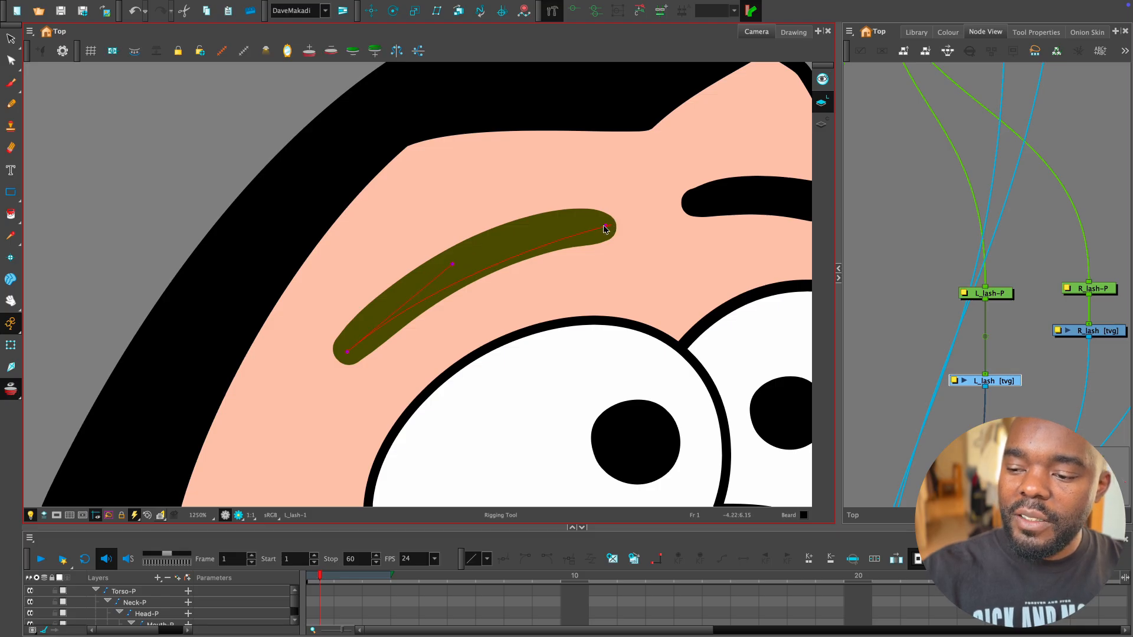
left_click_drag(603, 226, 476, 242)
Build a curve deformer on the right eyebrow drawing R_lash from its outer end to its inner end, following the arch.
key("1")
key("1")
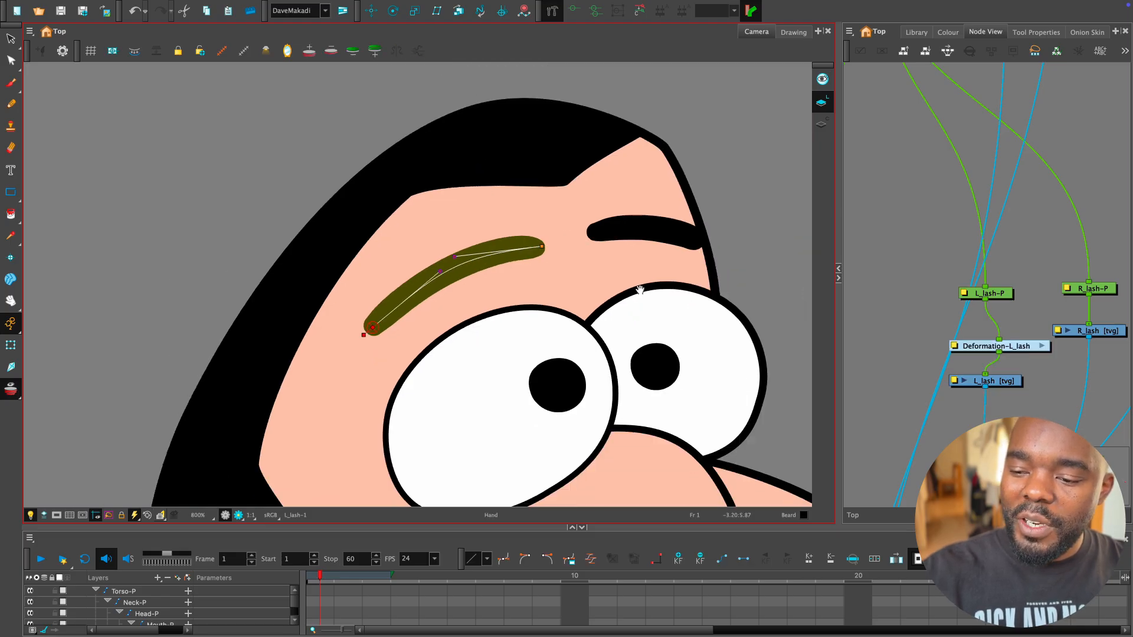
left_click_drag(648, 288, 531, 297)
key("shift+t")
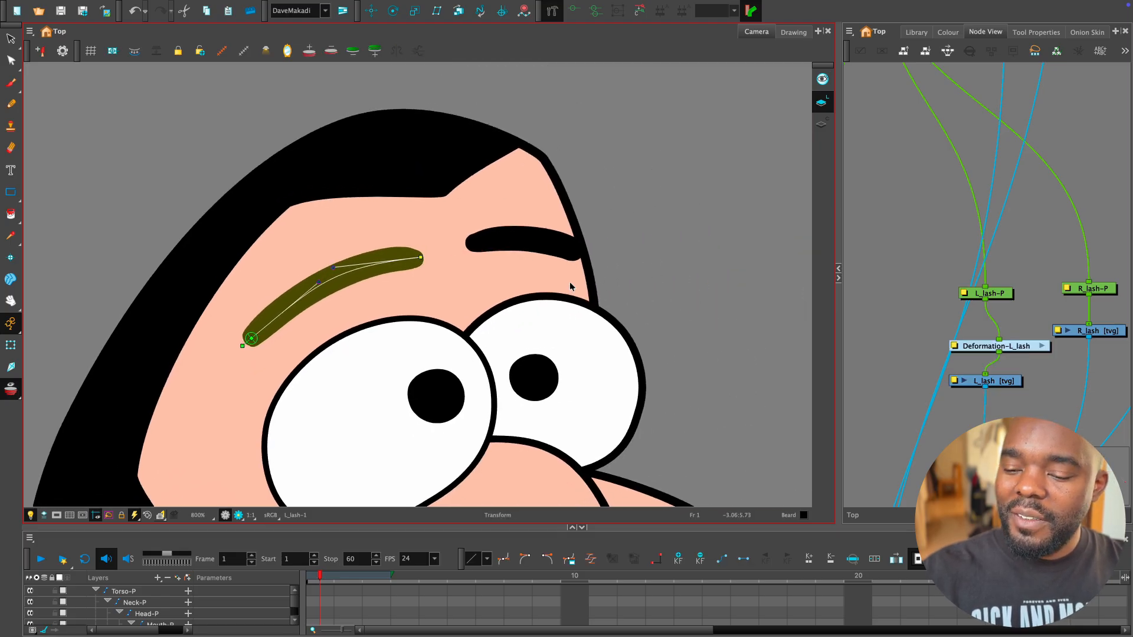
left_click(574, 248)
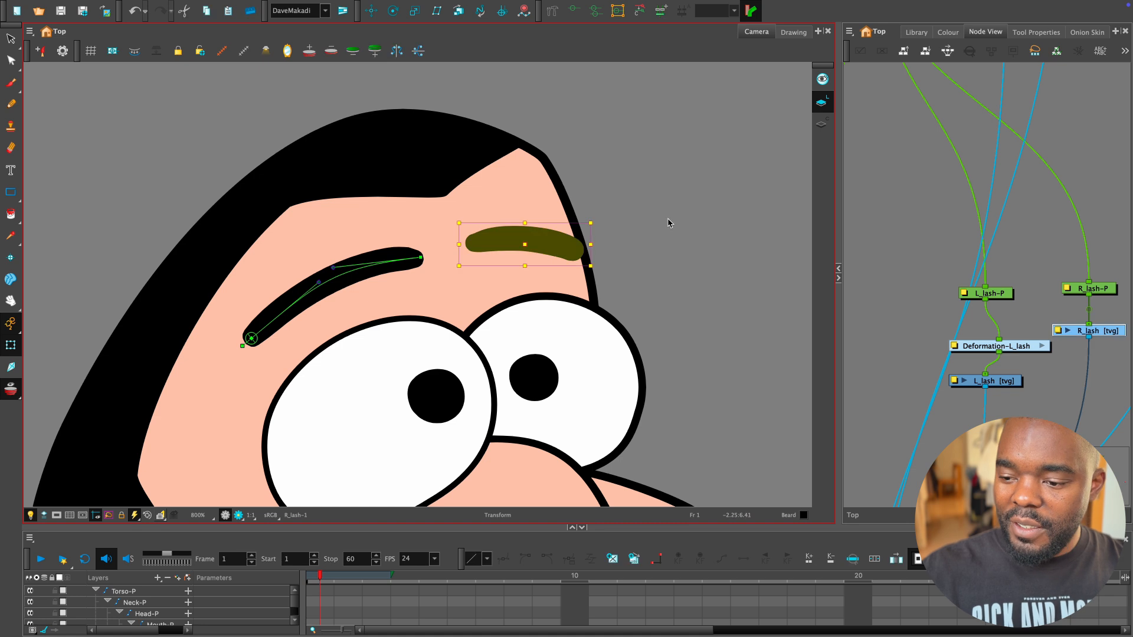
left_click(553, 11)
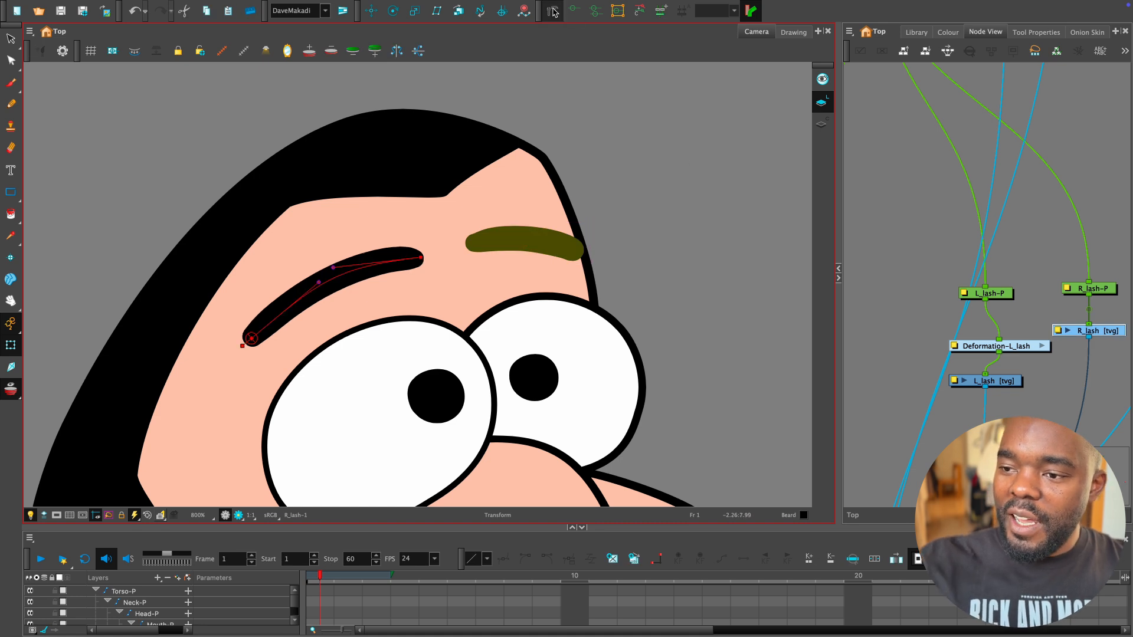
key("2")
left_click(622, 244)
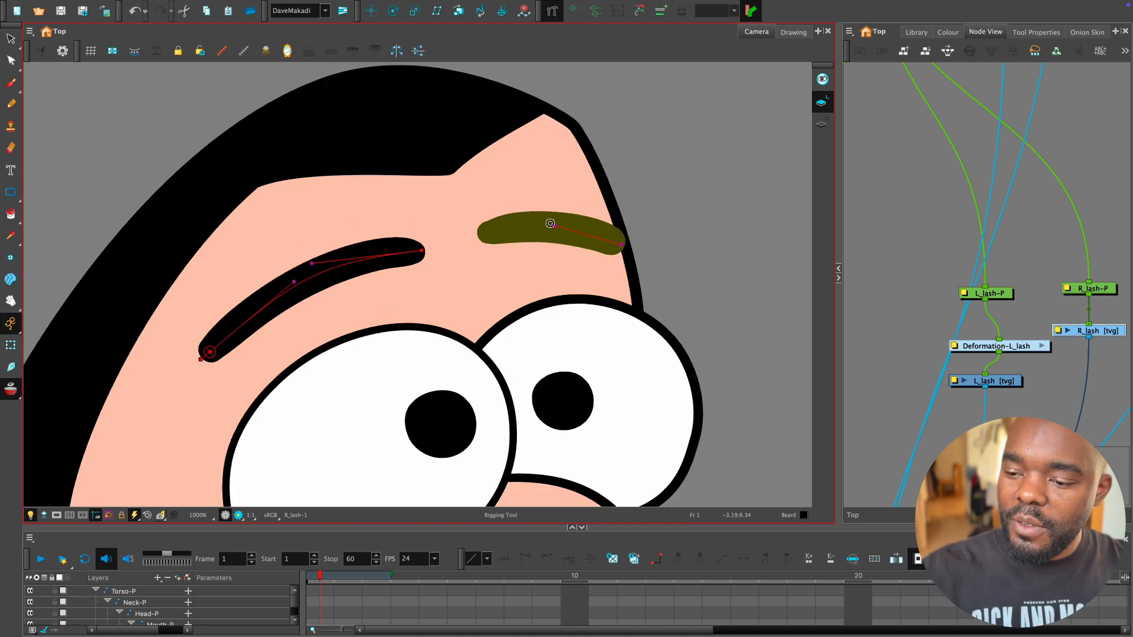
left_click_drag(529, 225, 562, 222)
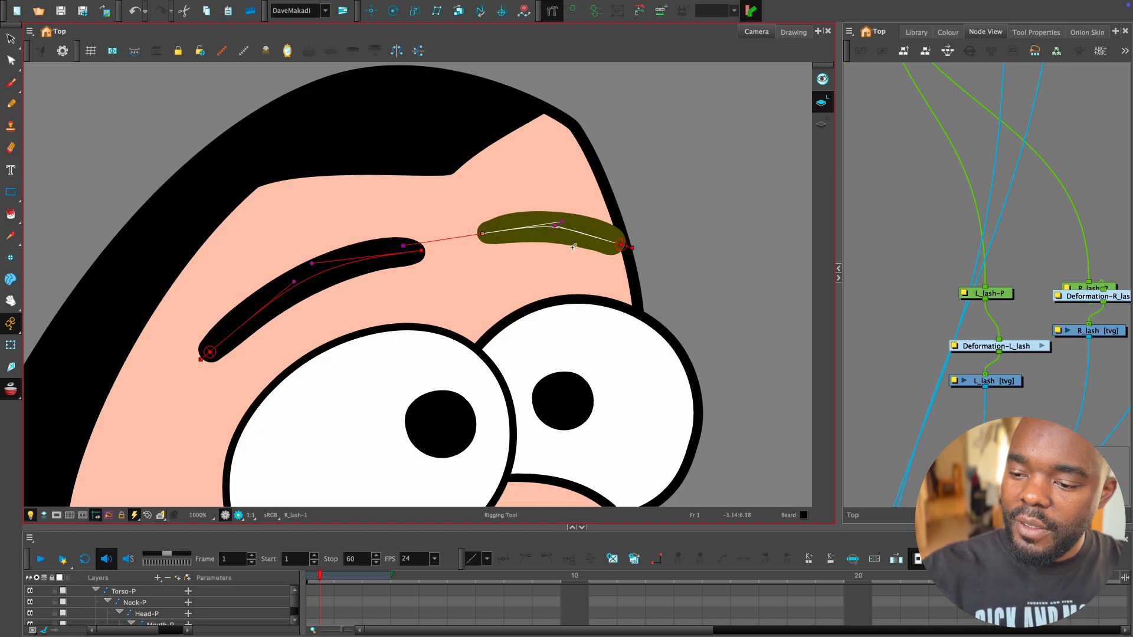
Test-move the left eyebrow by its deformer's root point with the Transform tool, and undo the move.
key("shift+2")
key("1")
key("1")
left_click_drag(511, 317, 648, 241)
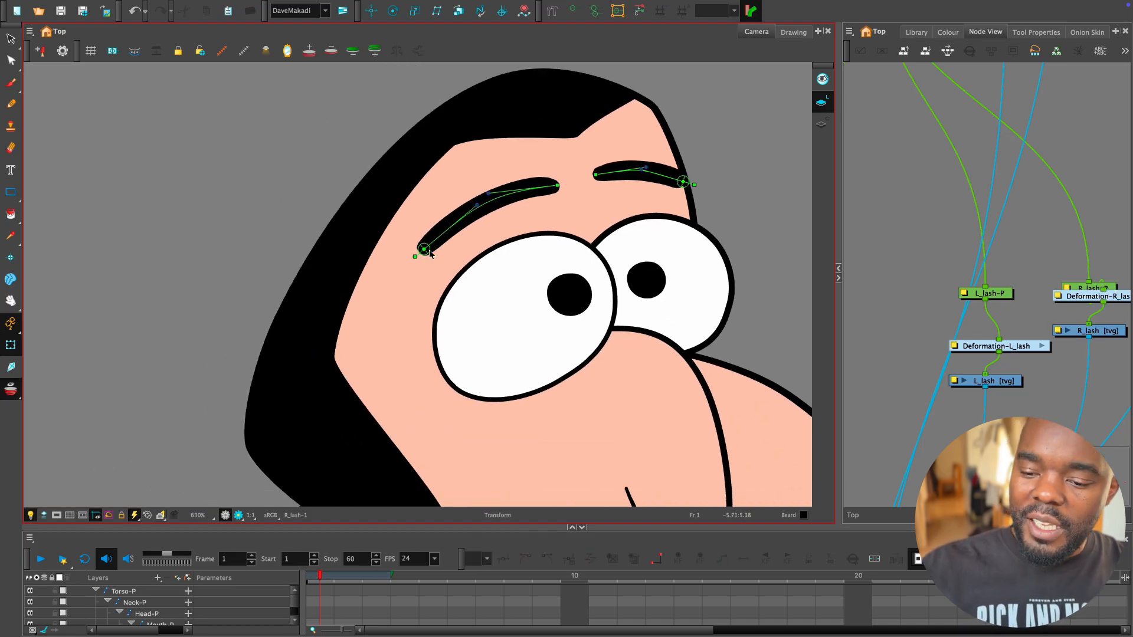
left_click(426, 259)
left_click_drag(428, 260, 408, 229)
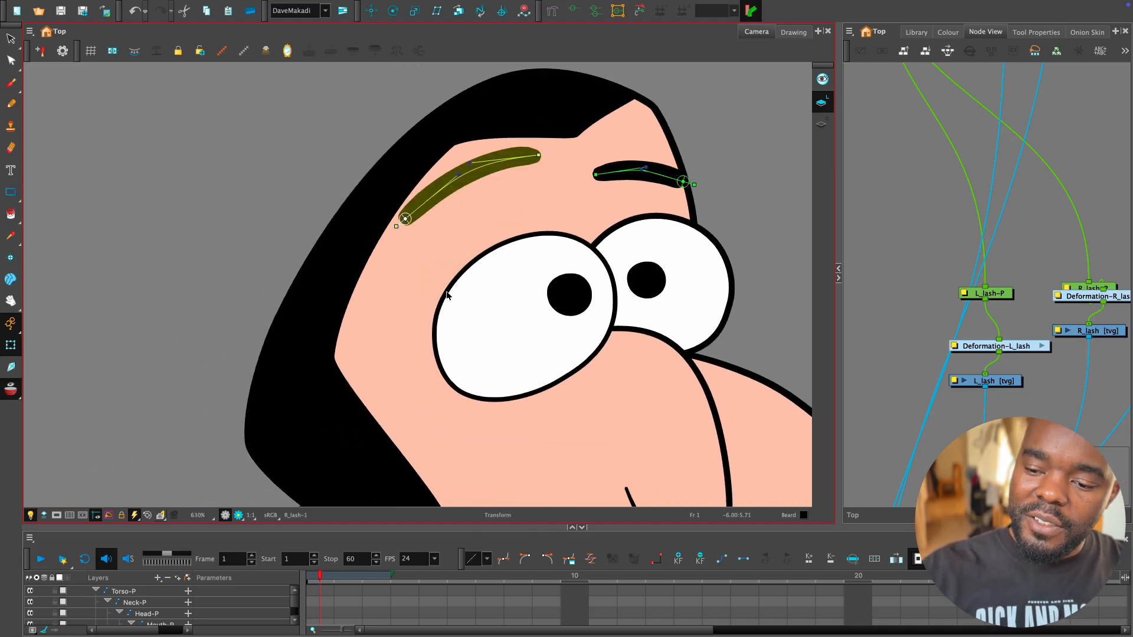
key("ctrl+z")
Test-pose the left eyebrow into a worried slant, lowering its deformer's outer end and adjusting the inner end and curve handles.
left_click(558, 184)
left_click_drag(559, 184, 538, 137)
left_click_drag(426, 249, 408, 309)
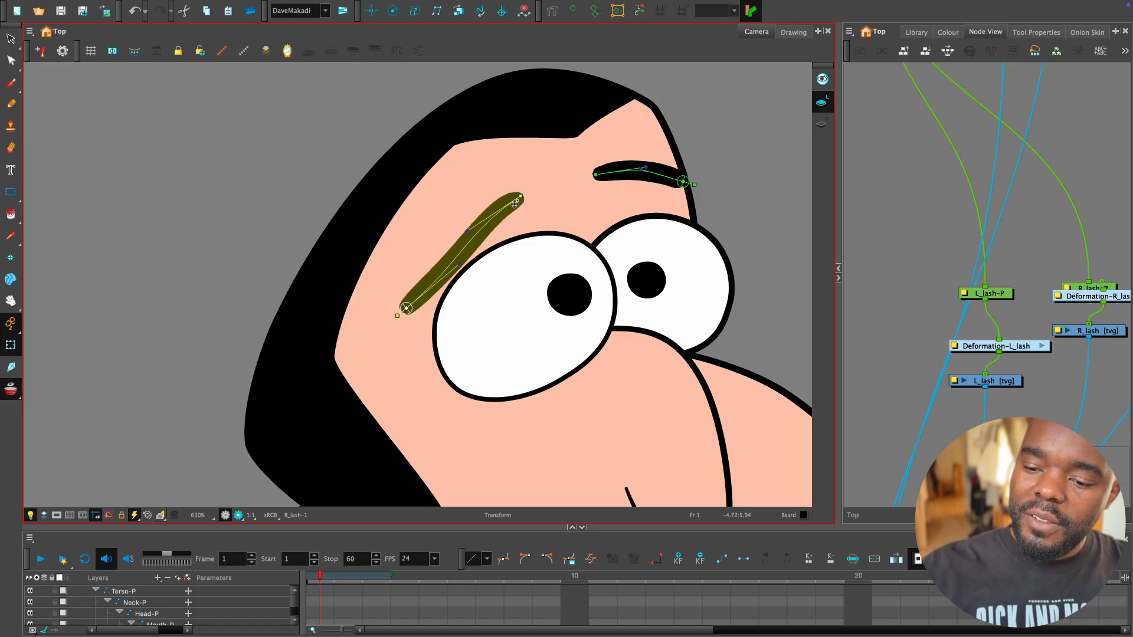
left_click_drag(520, 196, 536, 186)
left_click_drag(482, 221, 487, 239)
left_click_drag(459, 264, 463, 271)
Test-pose the right eyebrow by lowering its outer end and raising its inner end, then undo both eyebrow poses.
key("1")
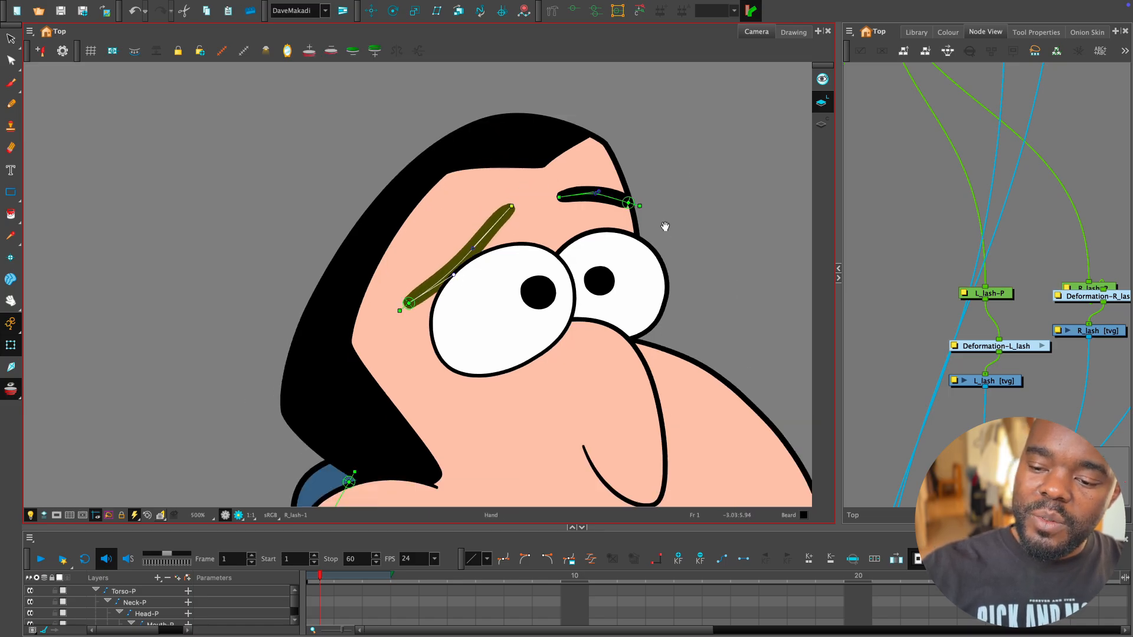
key("2")
left_click_drag(666, 226, 696, 286)
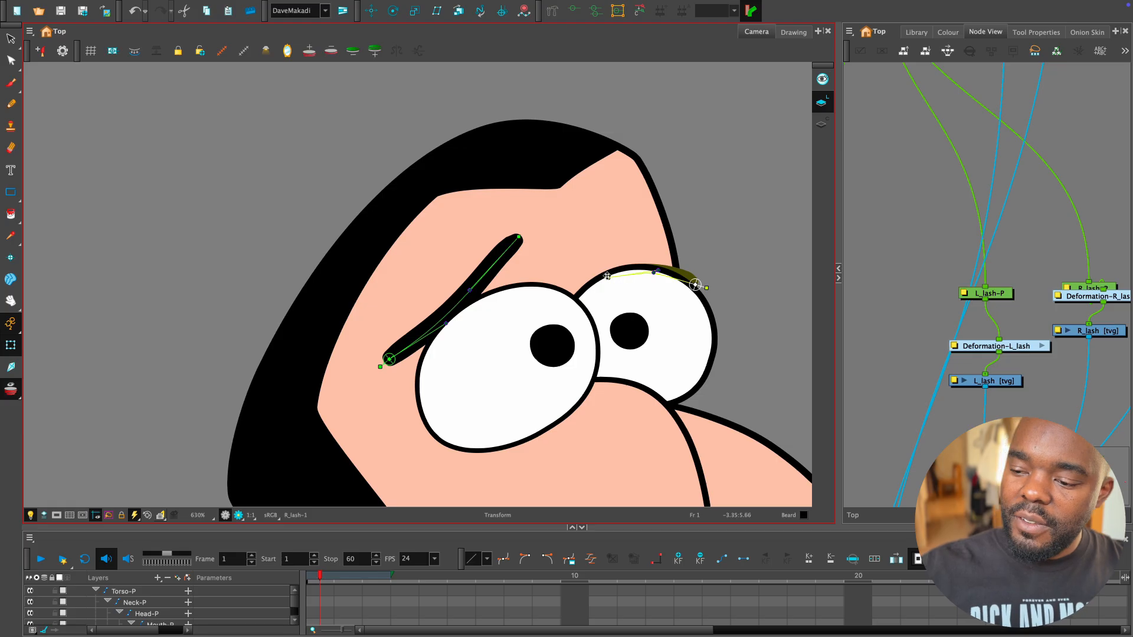
left_click_drag(628, 278, 642, 238)
scroll(656, 273, "down", 6)
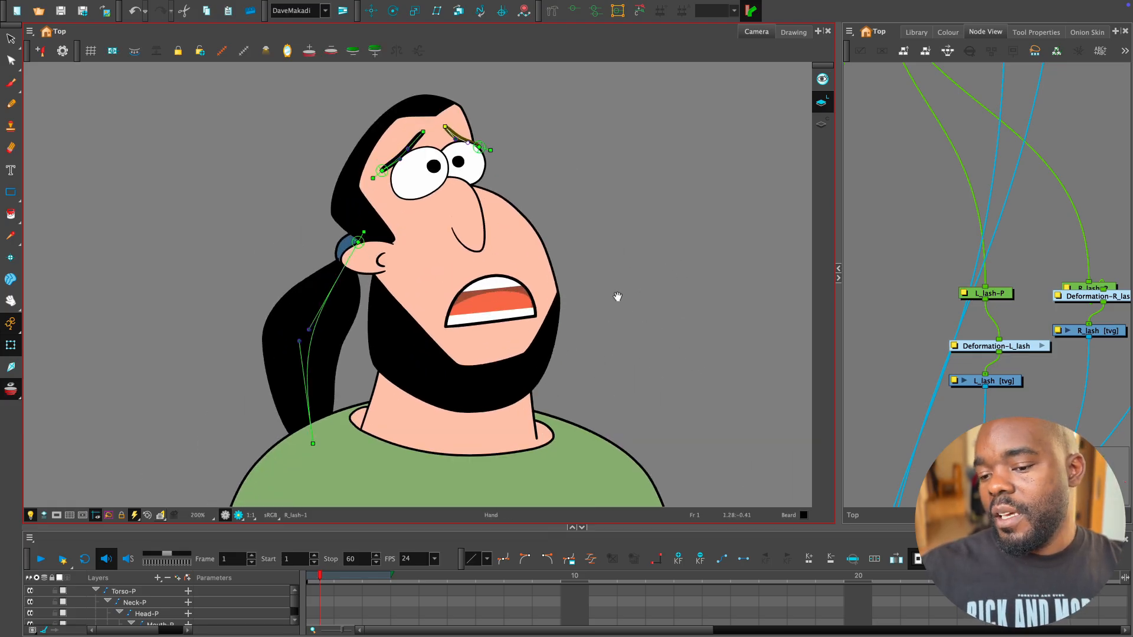
scroll(635, 278, "up", 4)
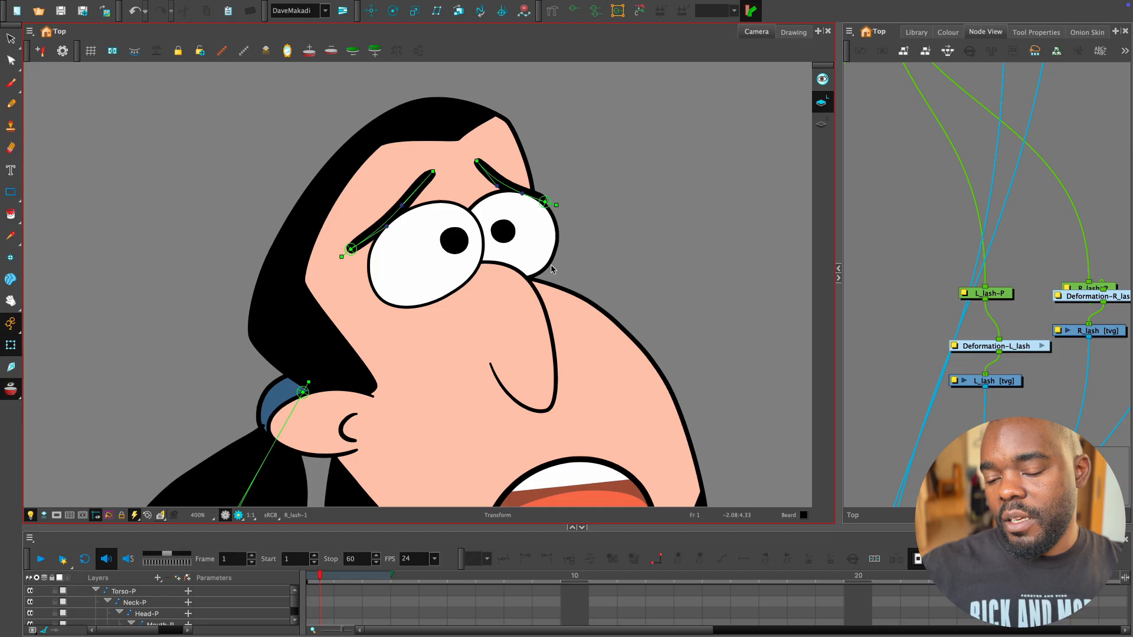
scroll(552, 269, "down", 2)
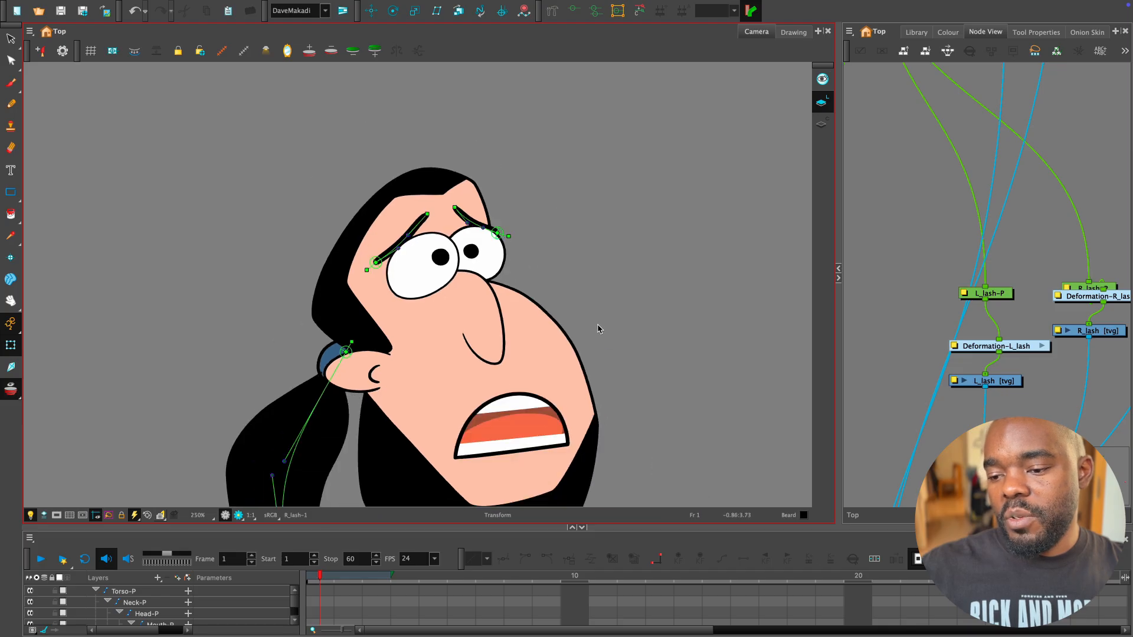
scroll(619, 348, "up", 1)
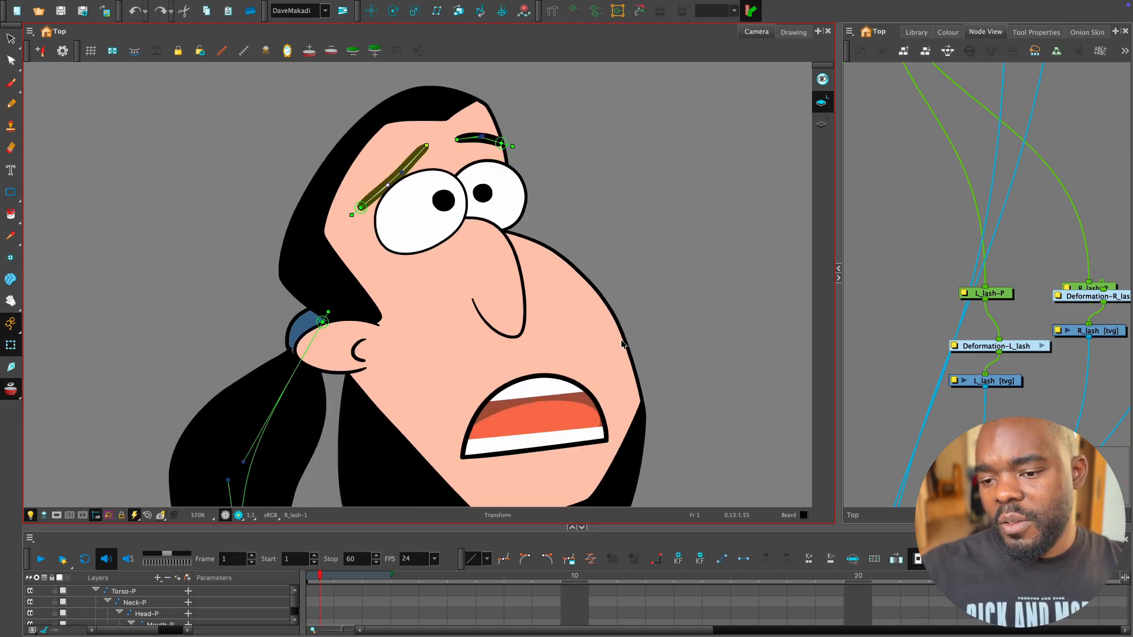
key("super+z")
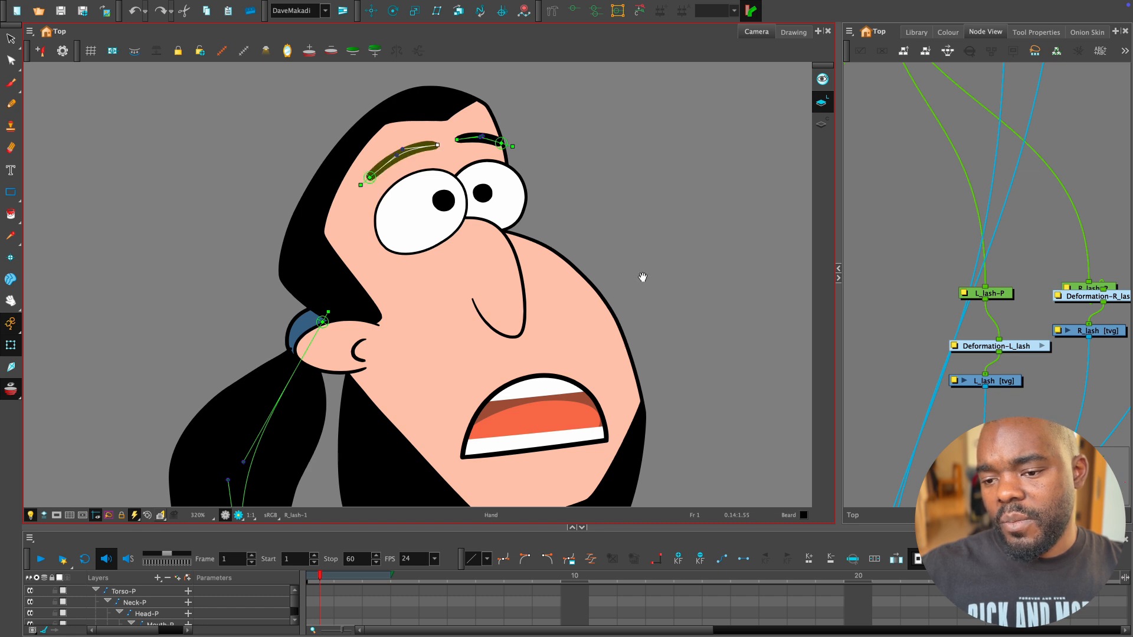
Test-move the right eyebrow down over the eye by its deformer's root point, and undo the move.
scroll(642, 278, "up", 2)
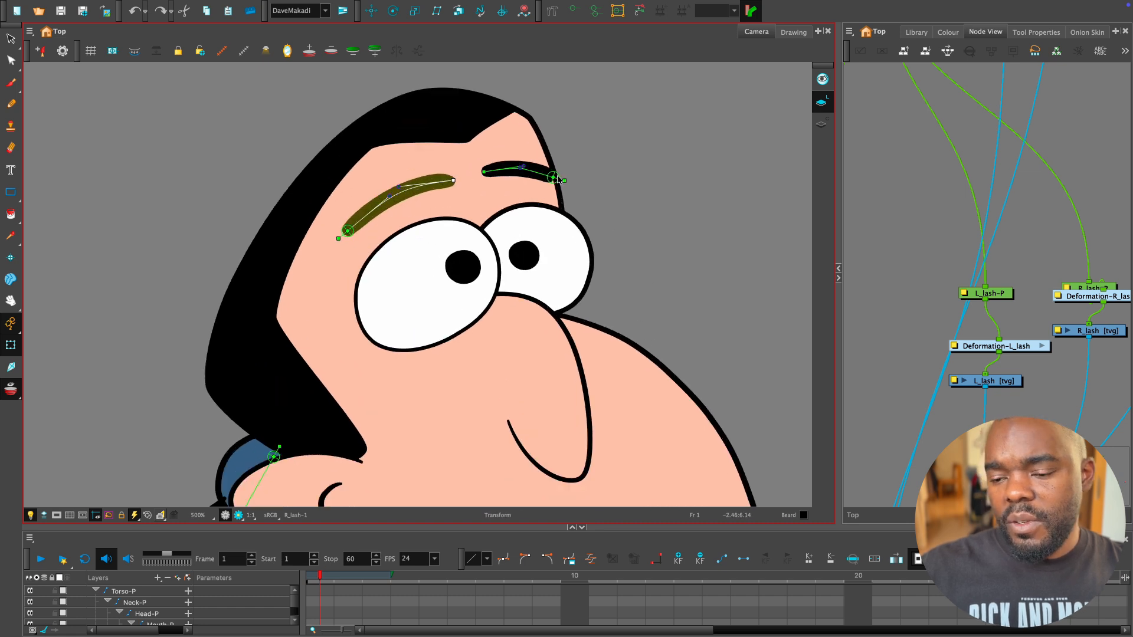
left_click_drag(558, 180, 576, 242)
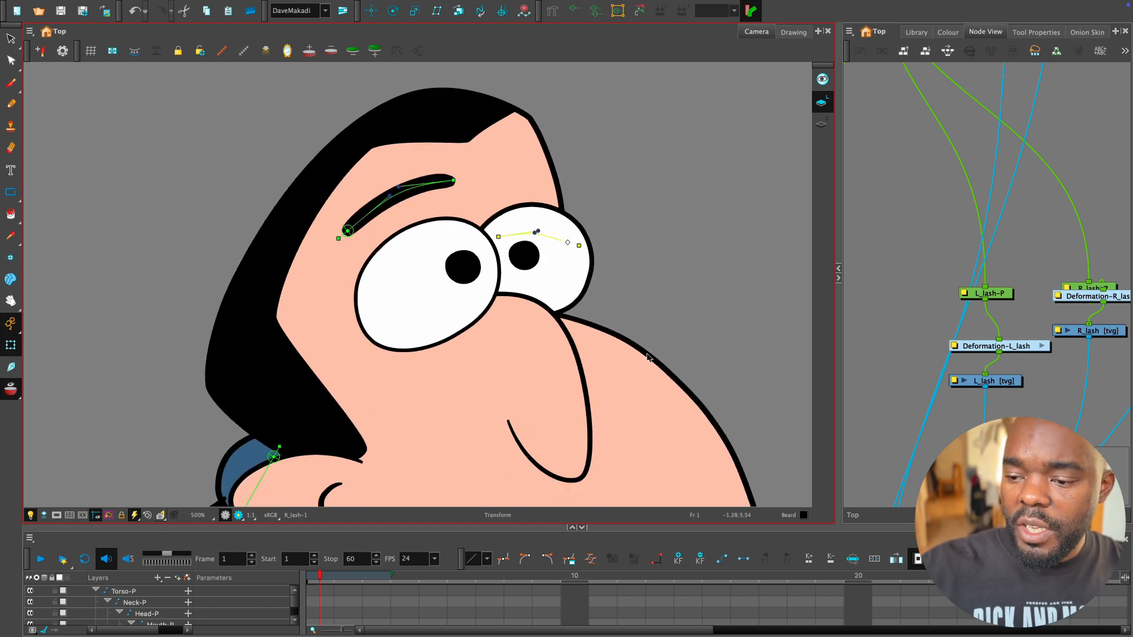
scroll(647, 359, "down", 1)
Select the right eyebrow, locate its nodes and move the R_lash-P peg higher, clear of Deformation-R_lash.
scroll(1047, 193, "down", 5)
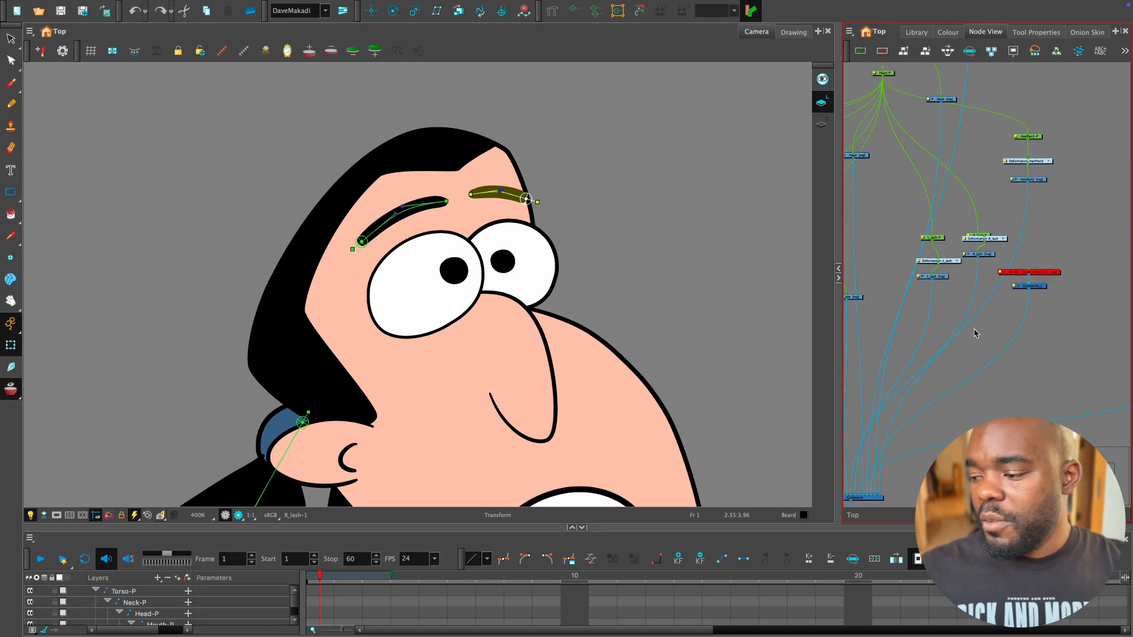
left_click(1021, 196)
scroll(974, 410, "up", 4)
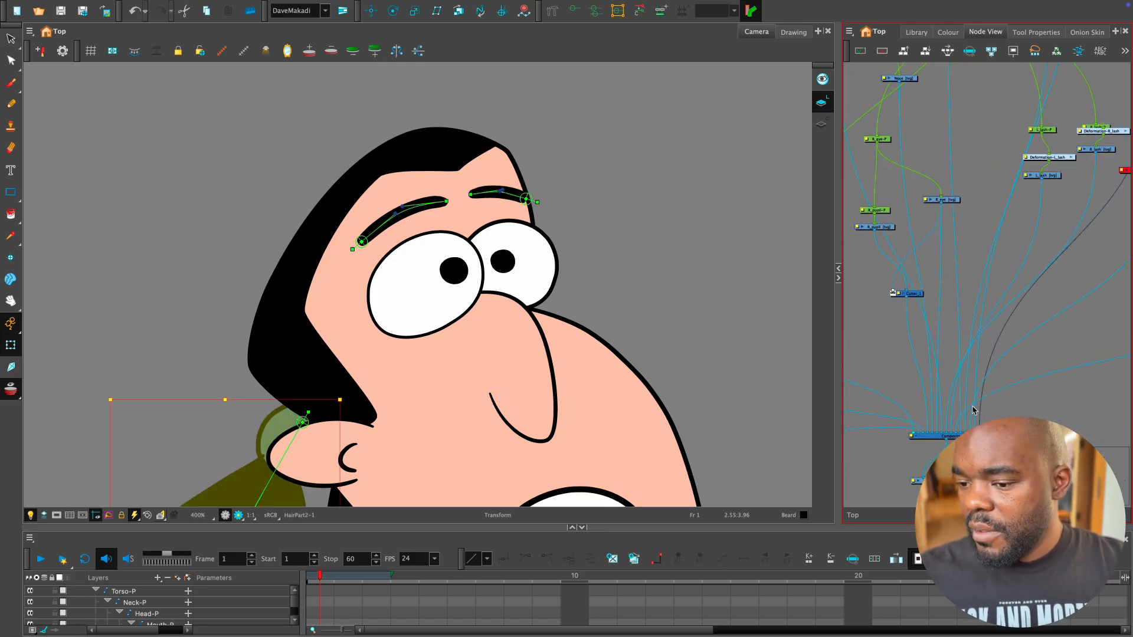
left_click_drag(997, 411, 979, 417)
scroll(988, 301, "up", 1)
left_click_drag(1032, 273, 988, 325)
left_click(1087, 154)
left_click_drag(1085, 183, 985, 257)
left_click(1052, 153)
left_click(513, 191)
left_click_drag(983, 242, 988, 233)
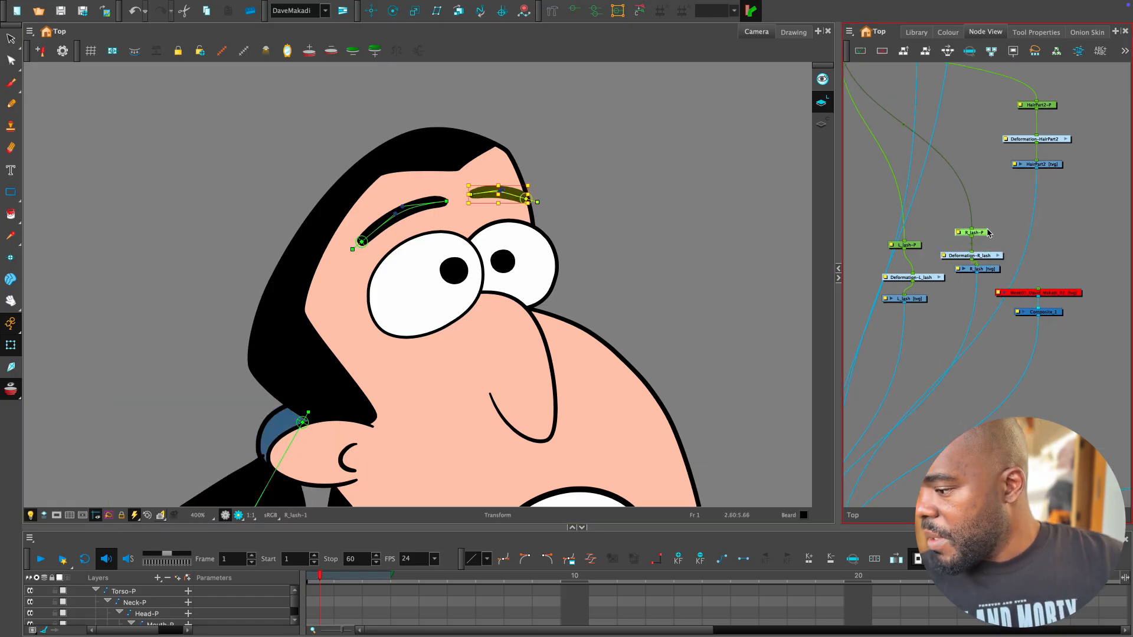
Select the L_lash and R_lash drawing nodes and move their connections to the leftmost input ports of the Composite node.
left_click(985, 272)
left_click_drag(912, 300, 915, 294)
key("2")
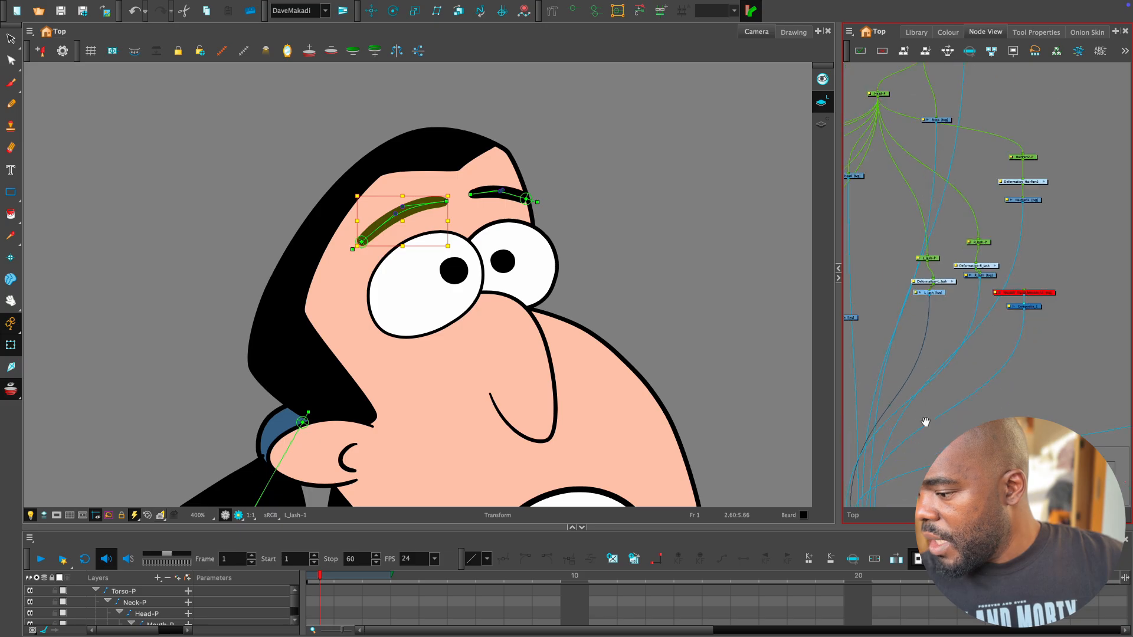
left_click_drag(925, 423, 1045, 247)
left_click_drag(1021, 207, 1085, 178)
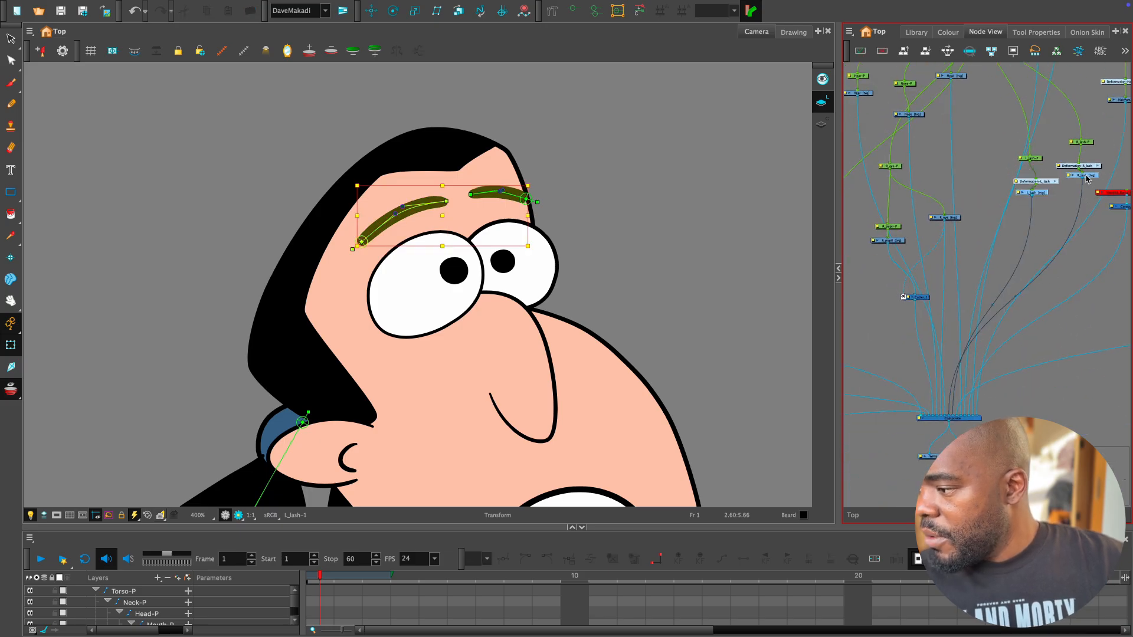
key("1")
key("1")
key("1")
left_click_drag(968, 466, 921, 457)
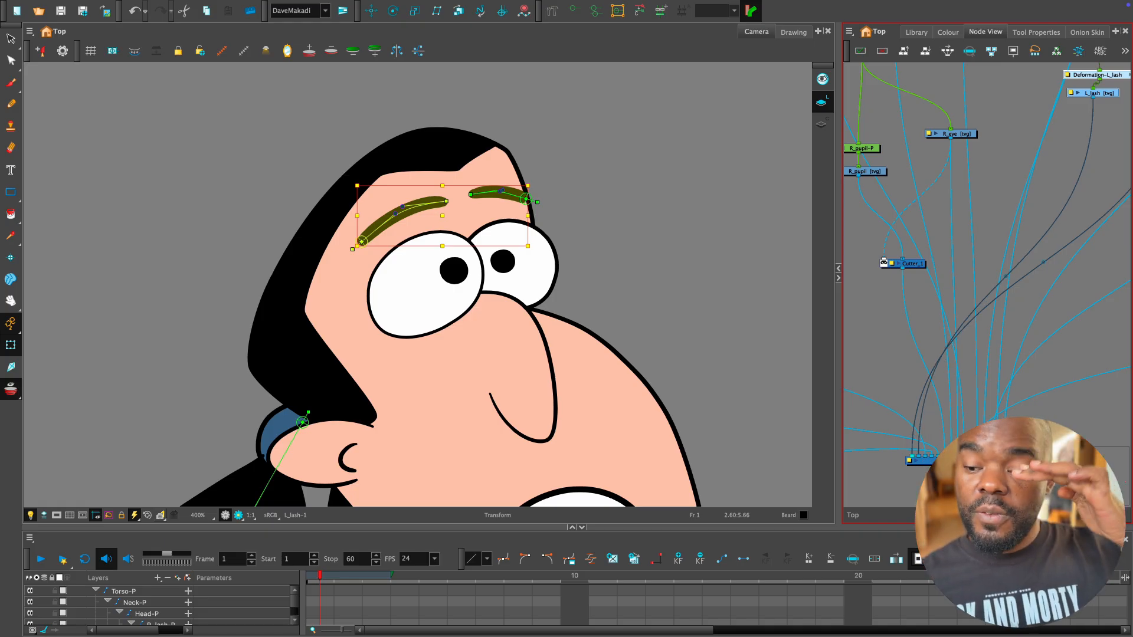
left_click(952, 485)
key("2")
key("2")
left_click_drag(982, 457, 980, 395)
key("1")
key("1")
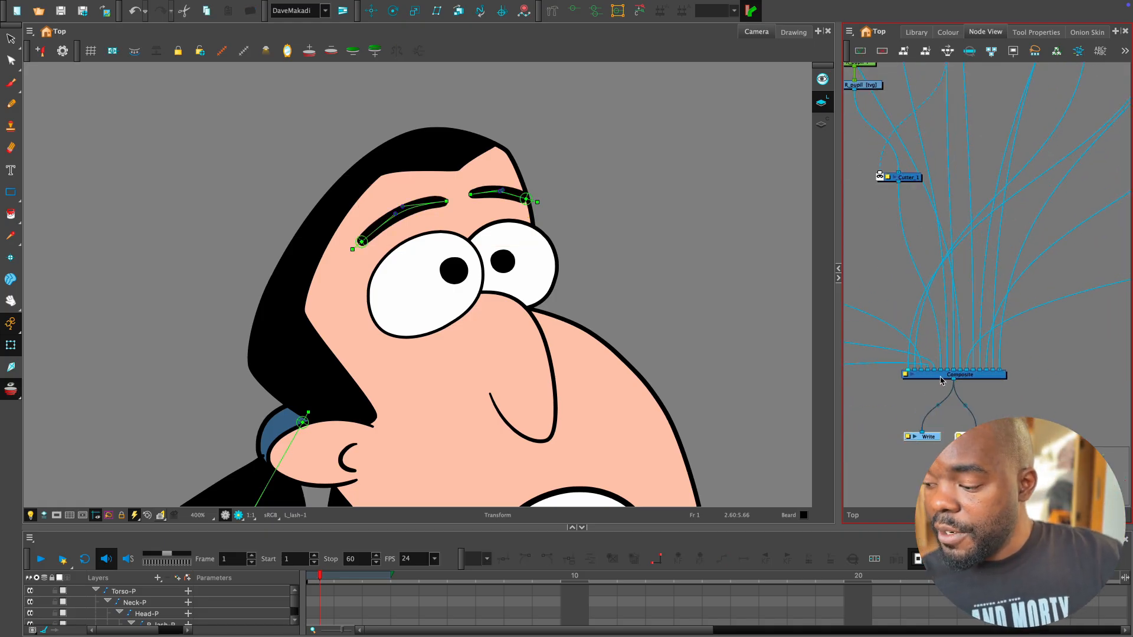
Test the eye cutters by moving each pupil past the inner-right edge of its eye, and undo both moves.
scroll(660, 392, "down", 10)
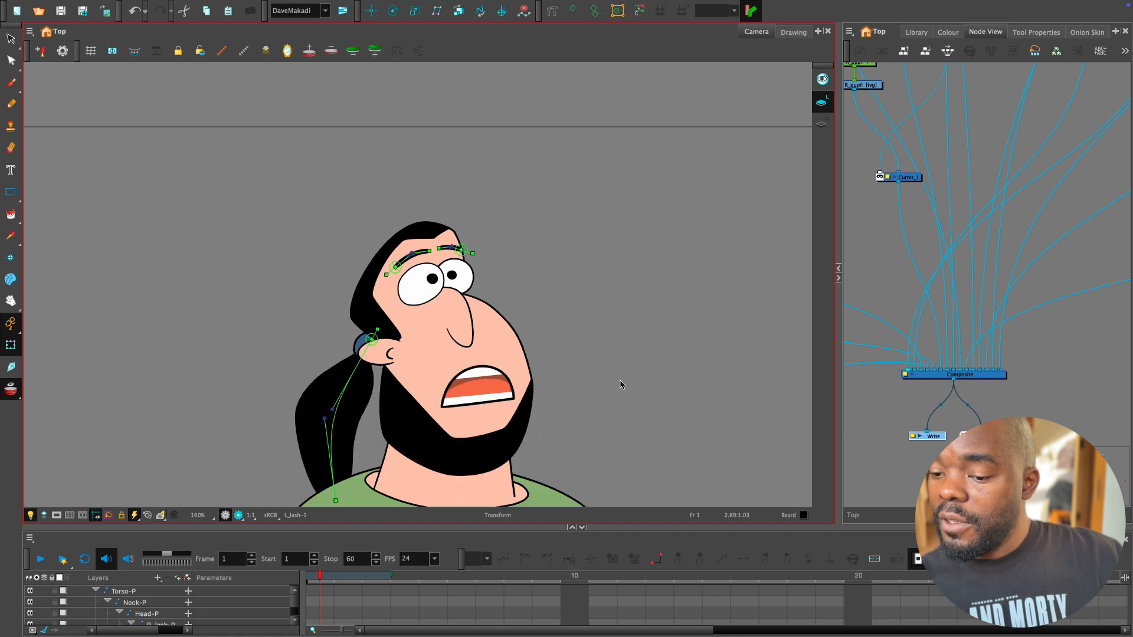
scroll(561, 284, "up", 4)
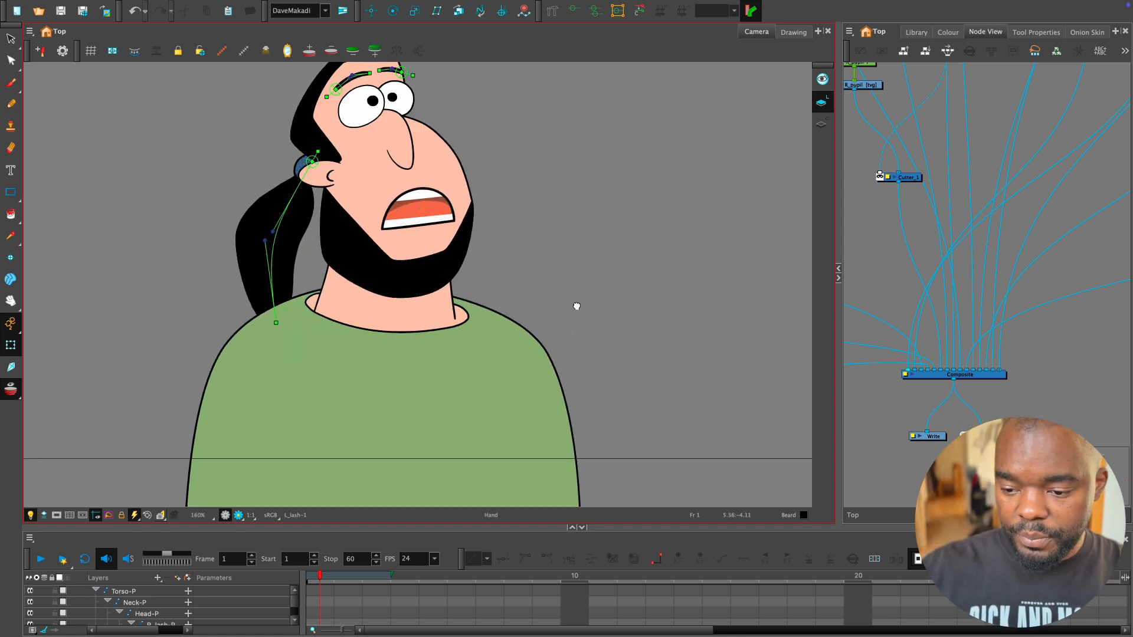
left_click_drag(576, 303, 614, 346)
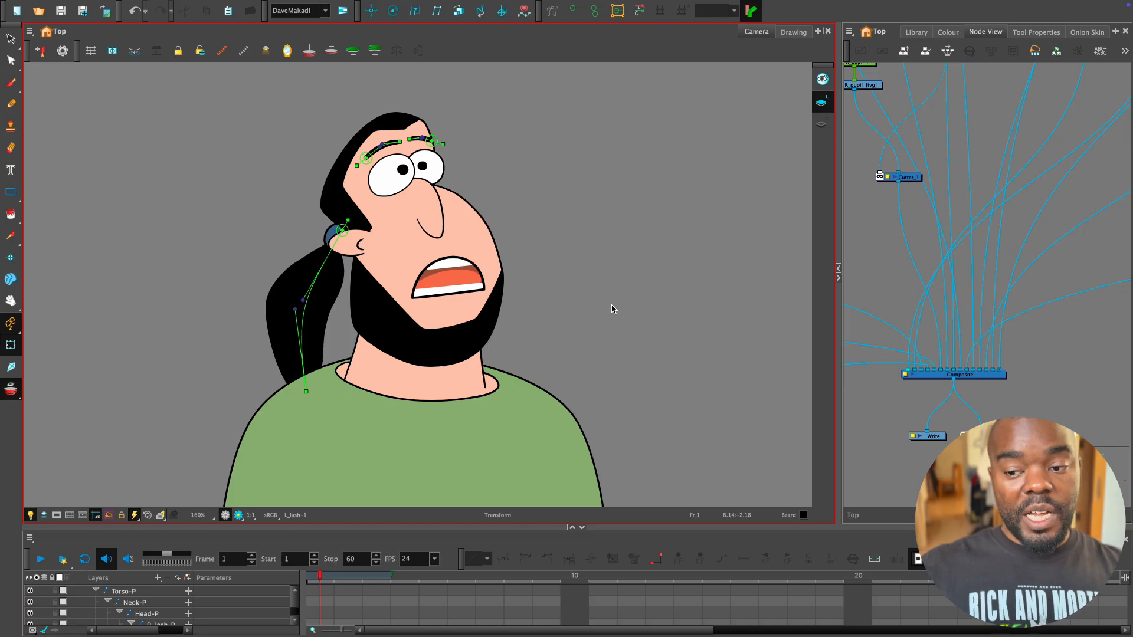
scroll(612, 308, "up", 5)
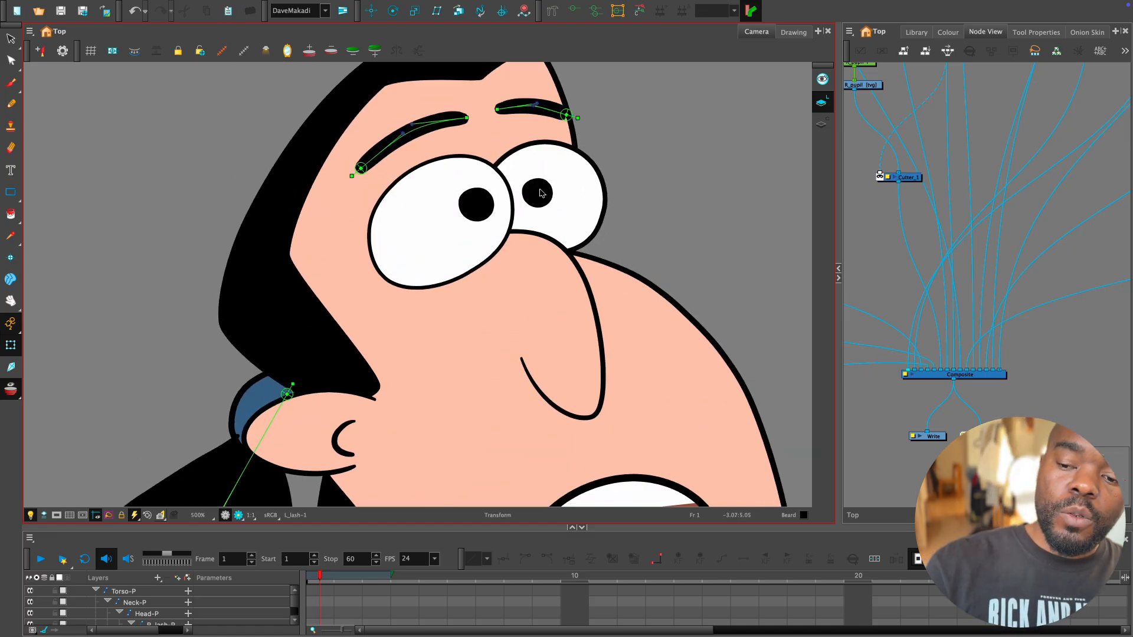
left_click_drag(548, 178, 585, 150)
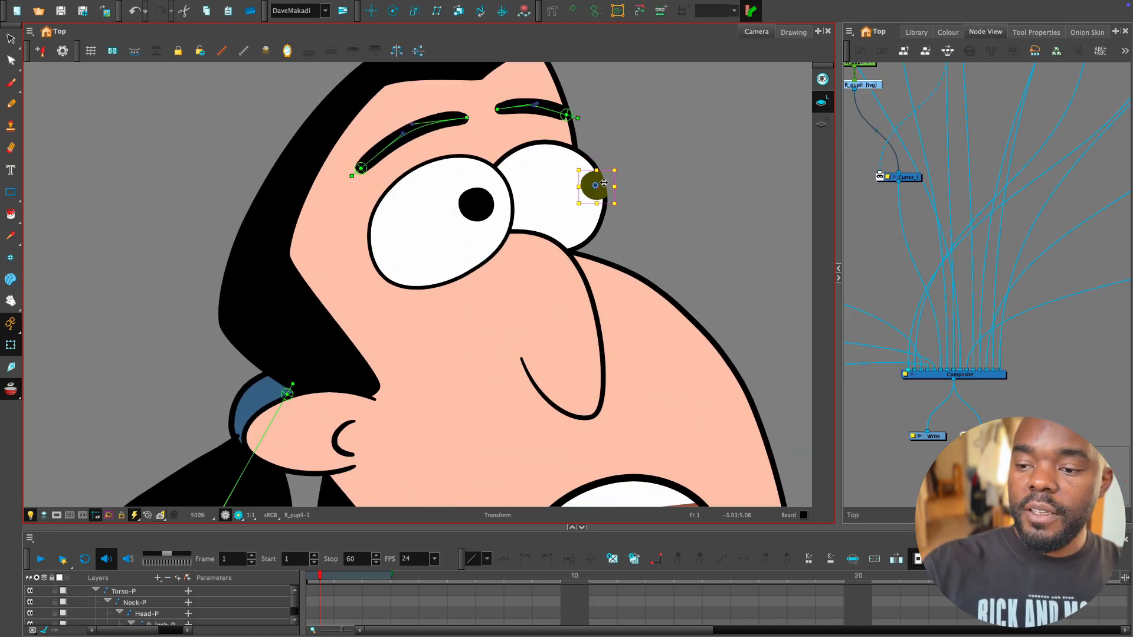
left_click(495, 201)
left_click_drag(495, 201, 511, 198)
left_click(661, 200)
scroll(680, 262, "down", 2)
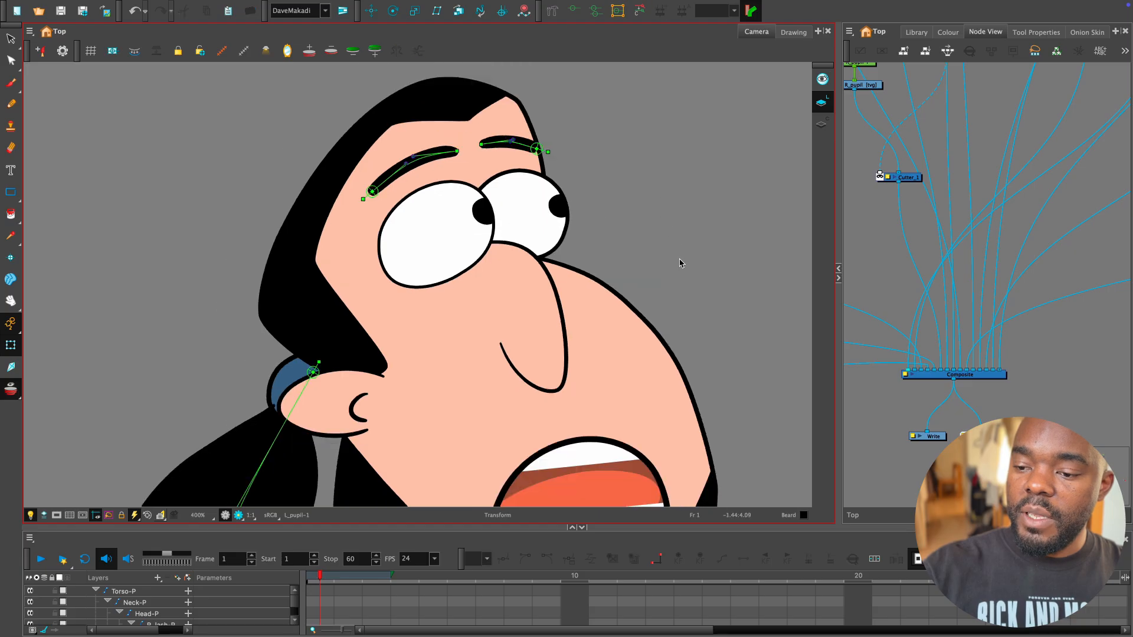
scroll(676, 271, "up", 2)
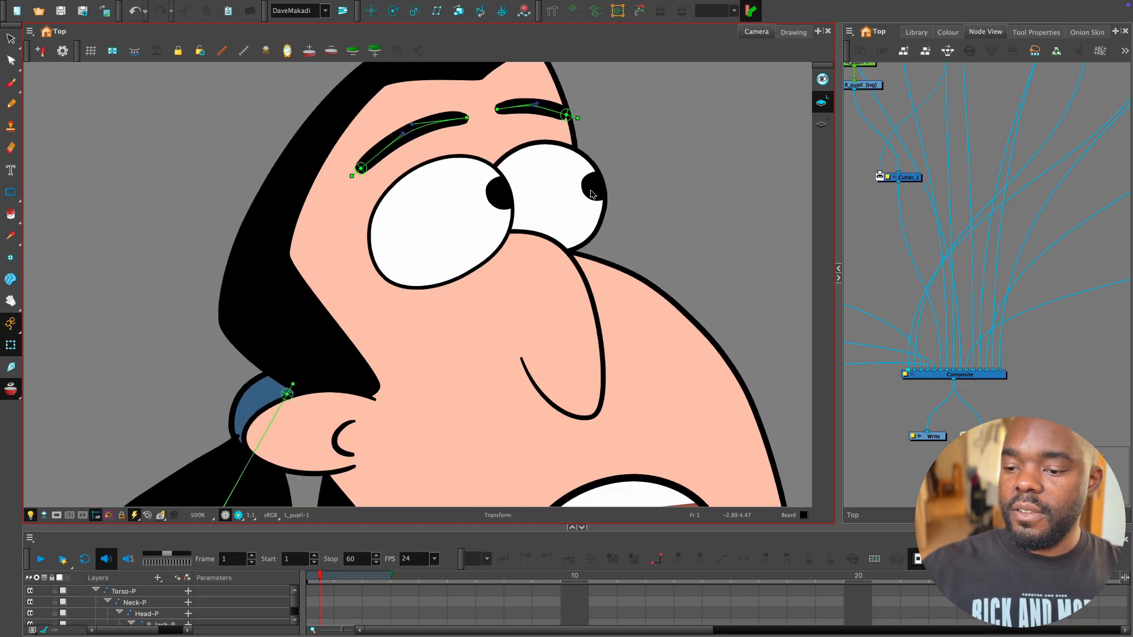
key("ctrl+z")
key("ctrl+z")
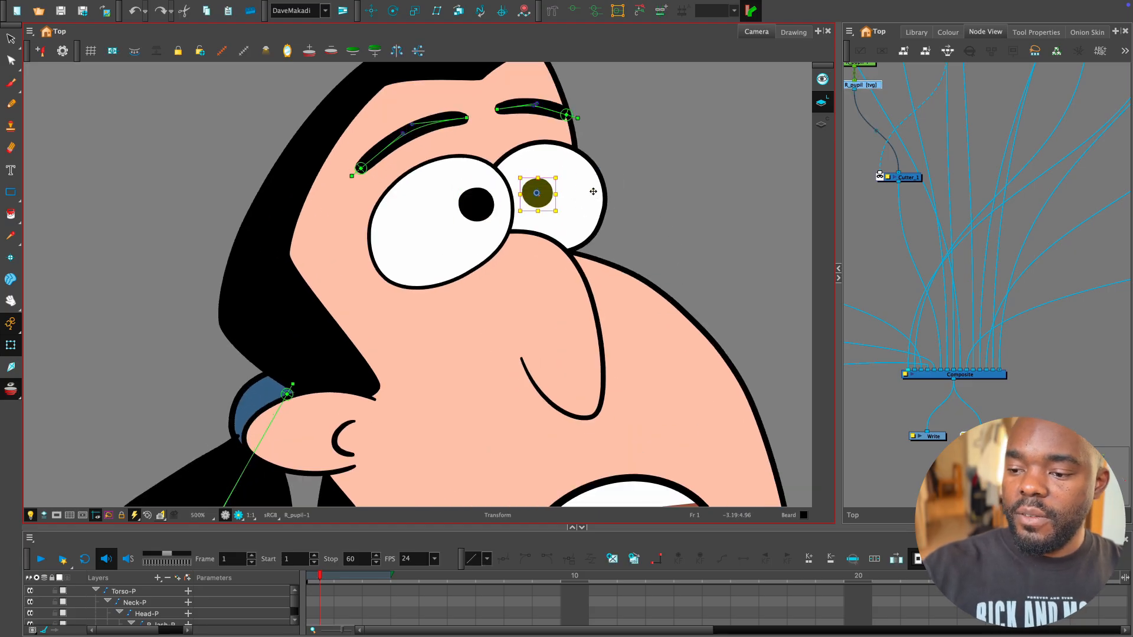
Test-move both pupils down and to the left so the right one slides partly behind the left eye.
left_click_drag(541, 193, 524, 218)
left_click(650, 229)
scroll(678, 330, "down", 5)
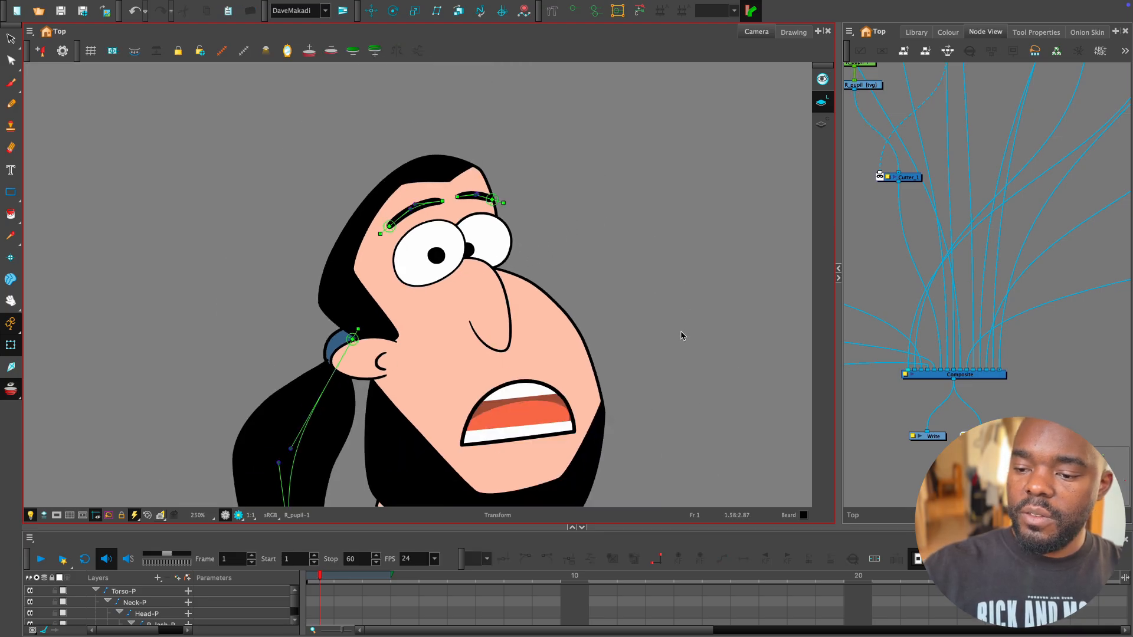
Select both pupils and move them up to the upper edges of the eyes.
scroll(663, 309, "up", 6)
scroll(663, 309, "up", 2)
left_click(581, 174)
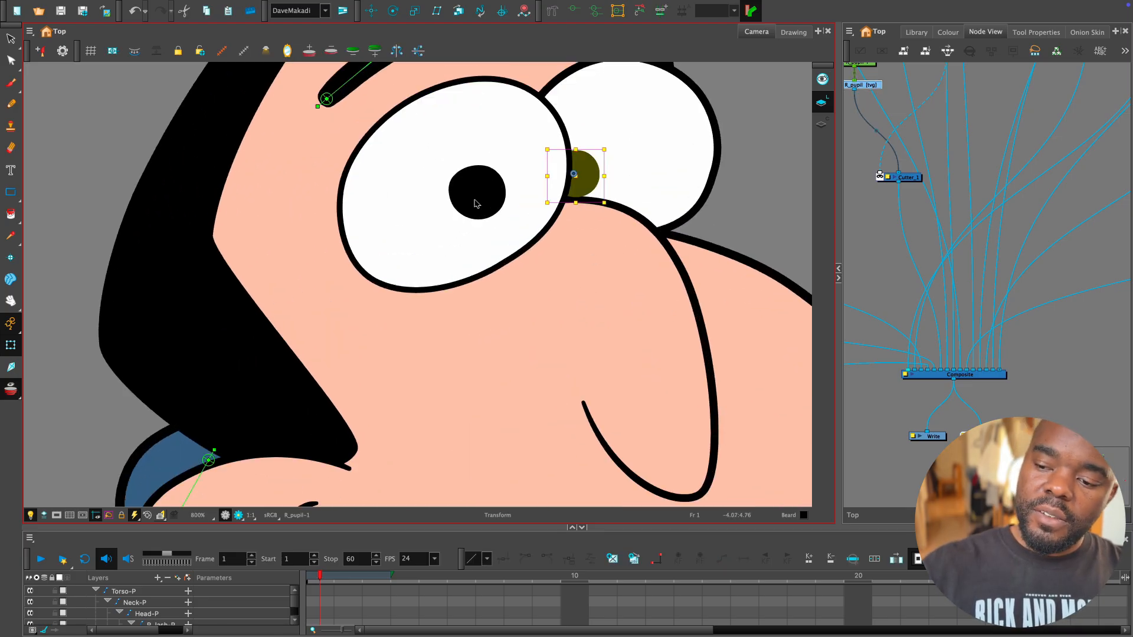
left_click(474, 188, "shift")
left_click_drag(590, 176, 619, 67)
scroll(632, 67, "down", 2)
scroll(633, 67, "down", 1)
left_click_drag(700, 239, 690, 294)
left_click(705, 299)
scroll(710, 301, "down", 4)
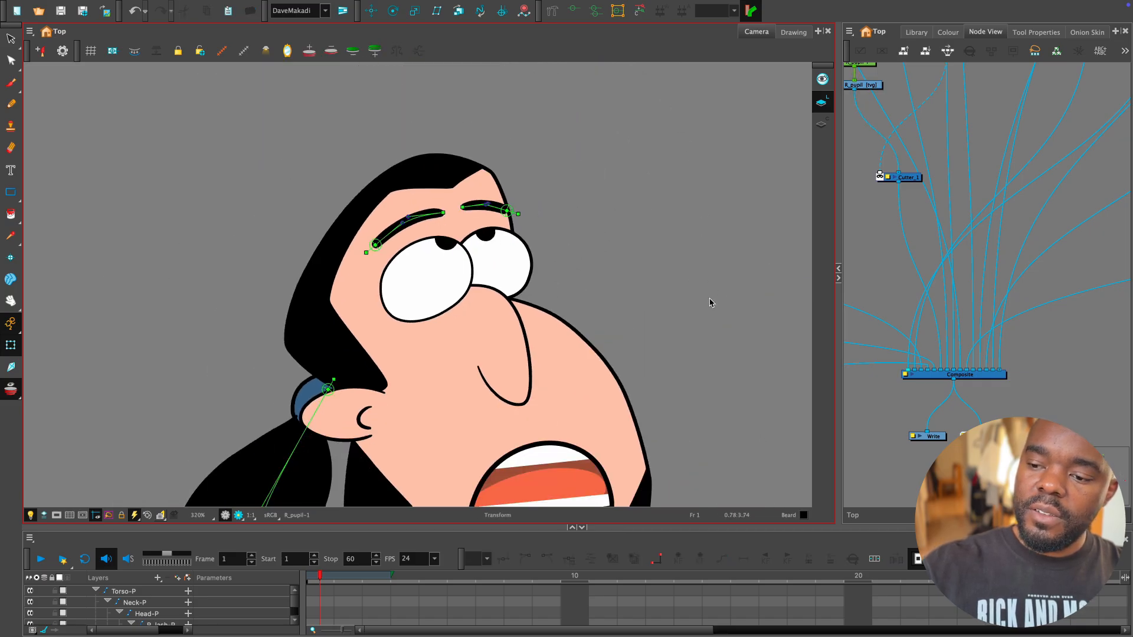
Move the upper teeth down and the lower teeth up inside the open mouth.
scroll(702, 336, "up", 3)
left_click_drag(693, 366, 668, 285)
left_click_drag(665, 337, 672, 291)
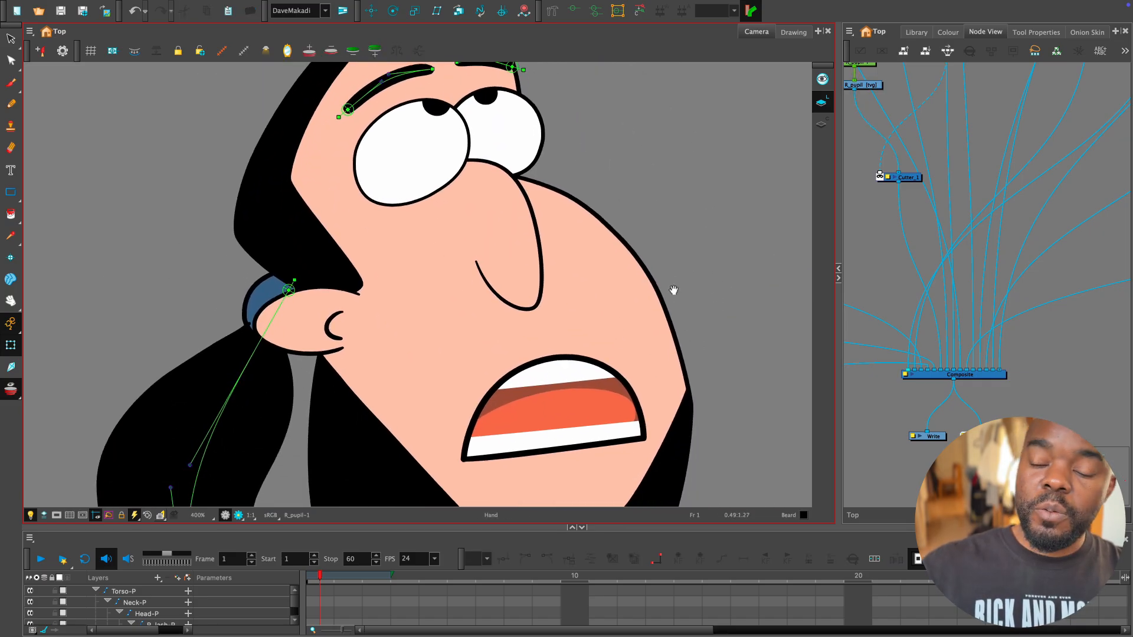
left_click(583, 373)
left_click_drag(581, 375, 591, 396)
left_click_drag(610, 428, 634, 395)
left_click(610, 390)
left_click(741, 296)
key("1")
key("1")
key("1")
key("2")
key("2")
key("2")
key("2")
Select the Mouth drawing and swap it to the closed line mouth, drawing Mouth-2.
left_click(603, 391)
left_click(629, 363)
left_click(666, 352)
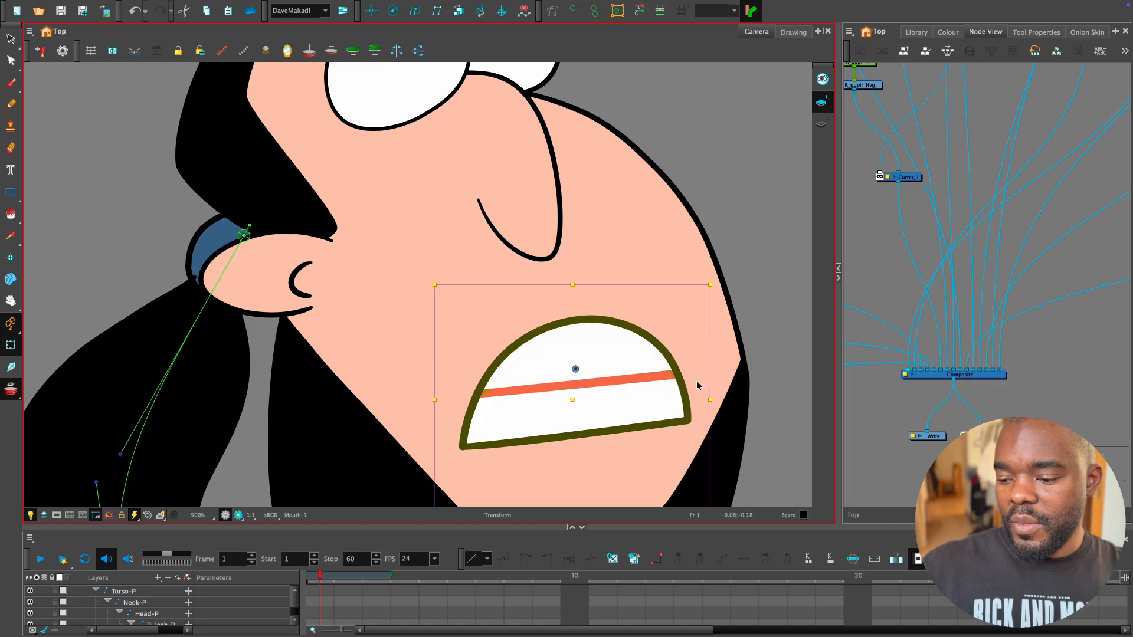
key("]")
left_click(742, 314)
key("1")
key("1")
key("1")
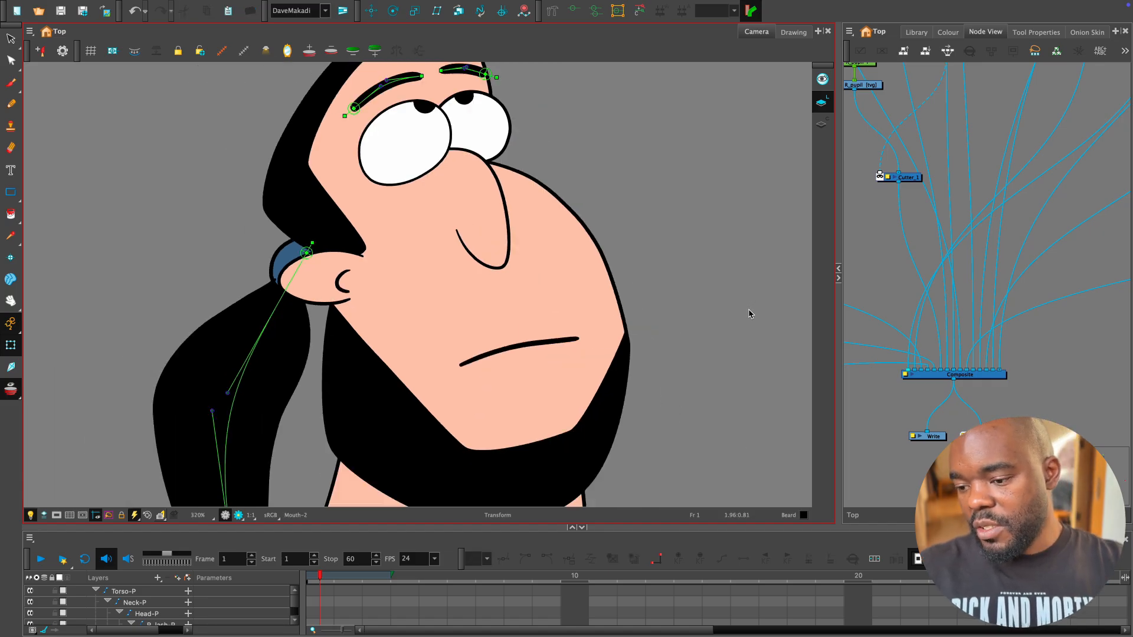
Move both pupils down from the upper edges to near the centre of the eyes.
left_click_drag(654, 359, 661, 422)
key("2")
key("2")
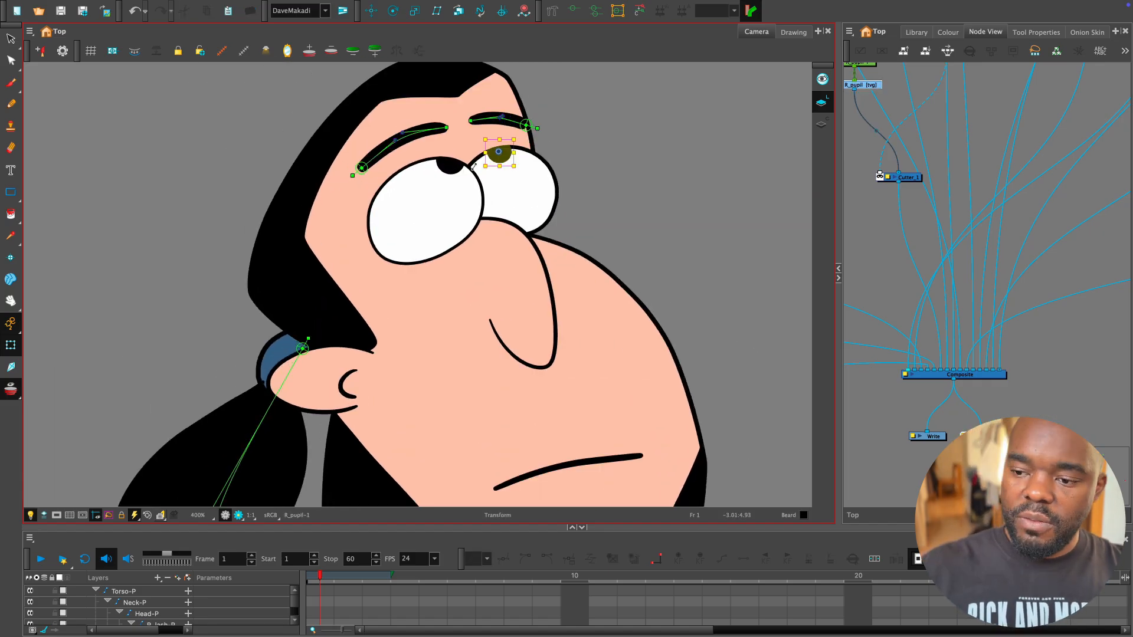
left_click_drag(504, 157, 509, 191)
key("1")
key("1")
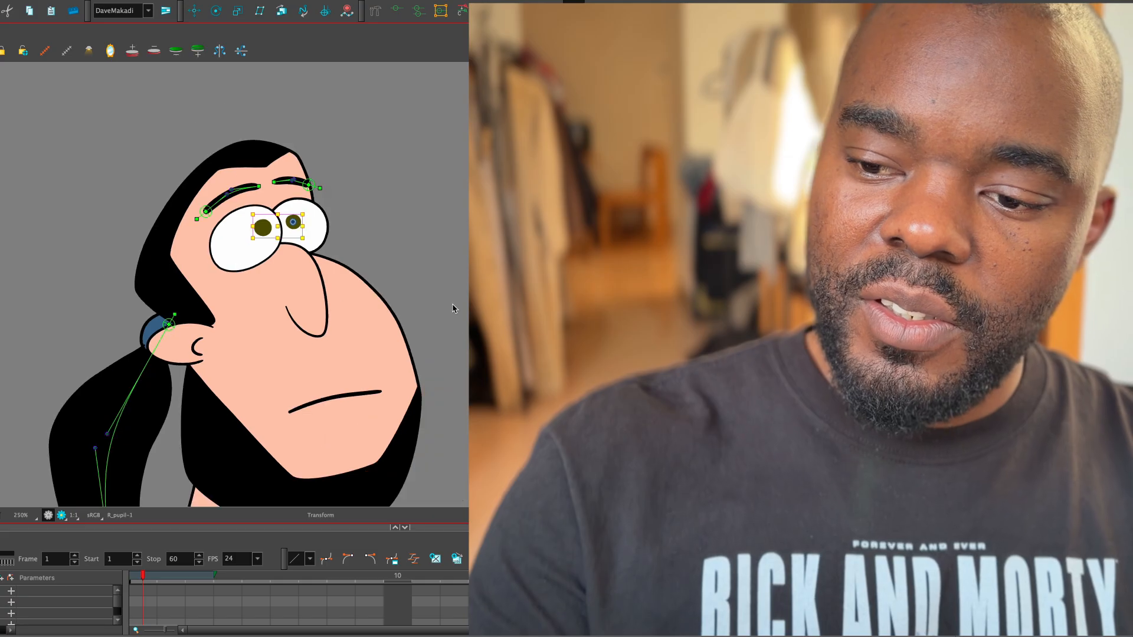
left_click_drag(641, 344, 634, 321)
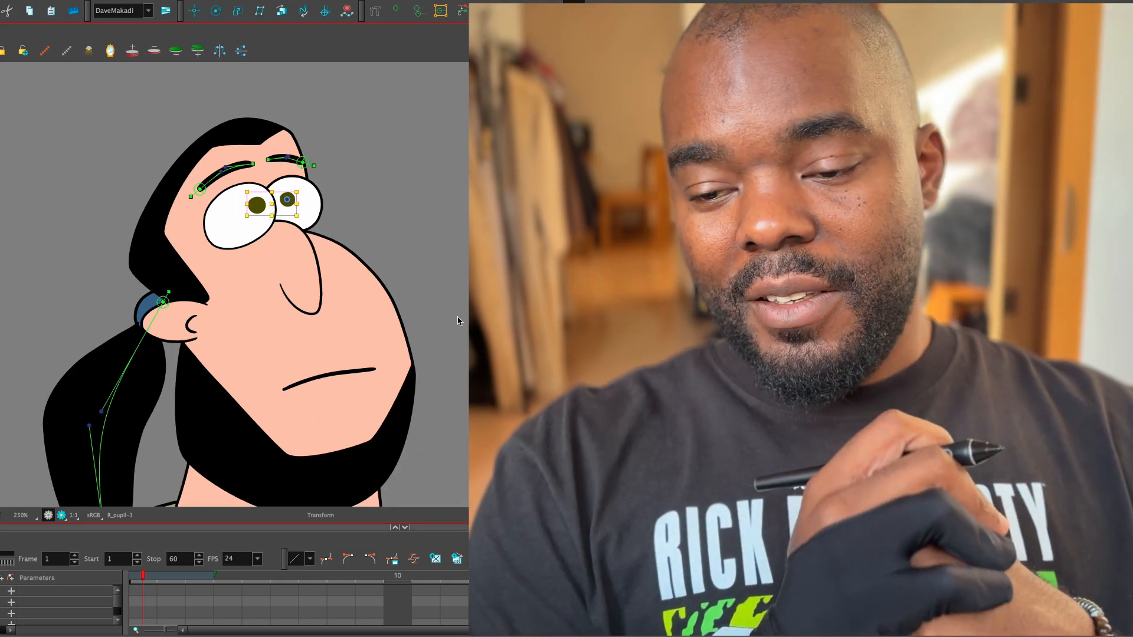